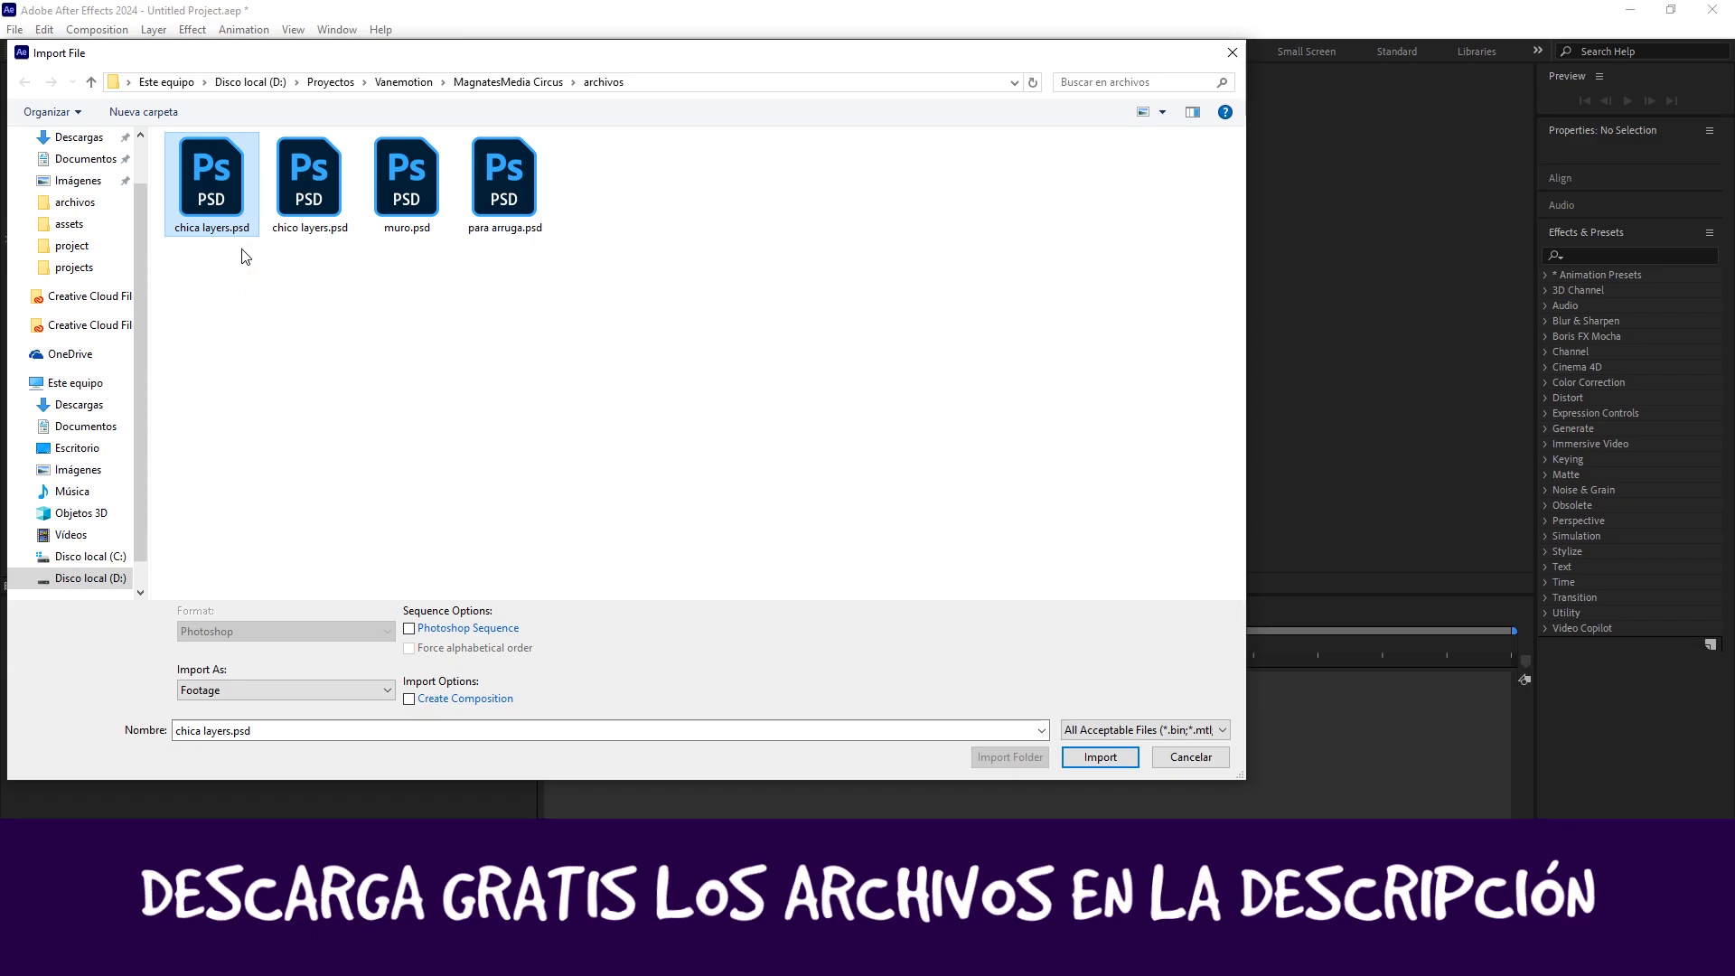
Import chica layers.psd as a composition with editable layer styles.
{"action": "left_click", "coordinate": [1102, 761]}
{"action": "left_click", "coordinate": [870, 345]}
{"action": "left_click", "coordinate": [870, 379]}
{"action": "left_click", "coordinate": [768, 399]}
{"action": "left_click", "coordinate": [866, 551]}
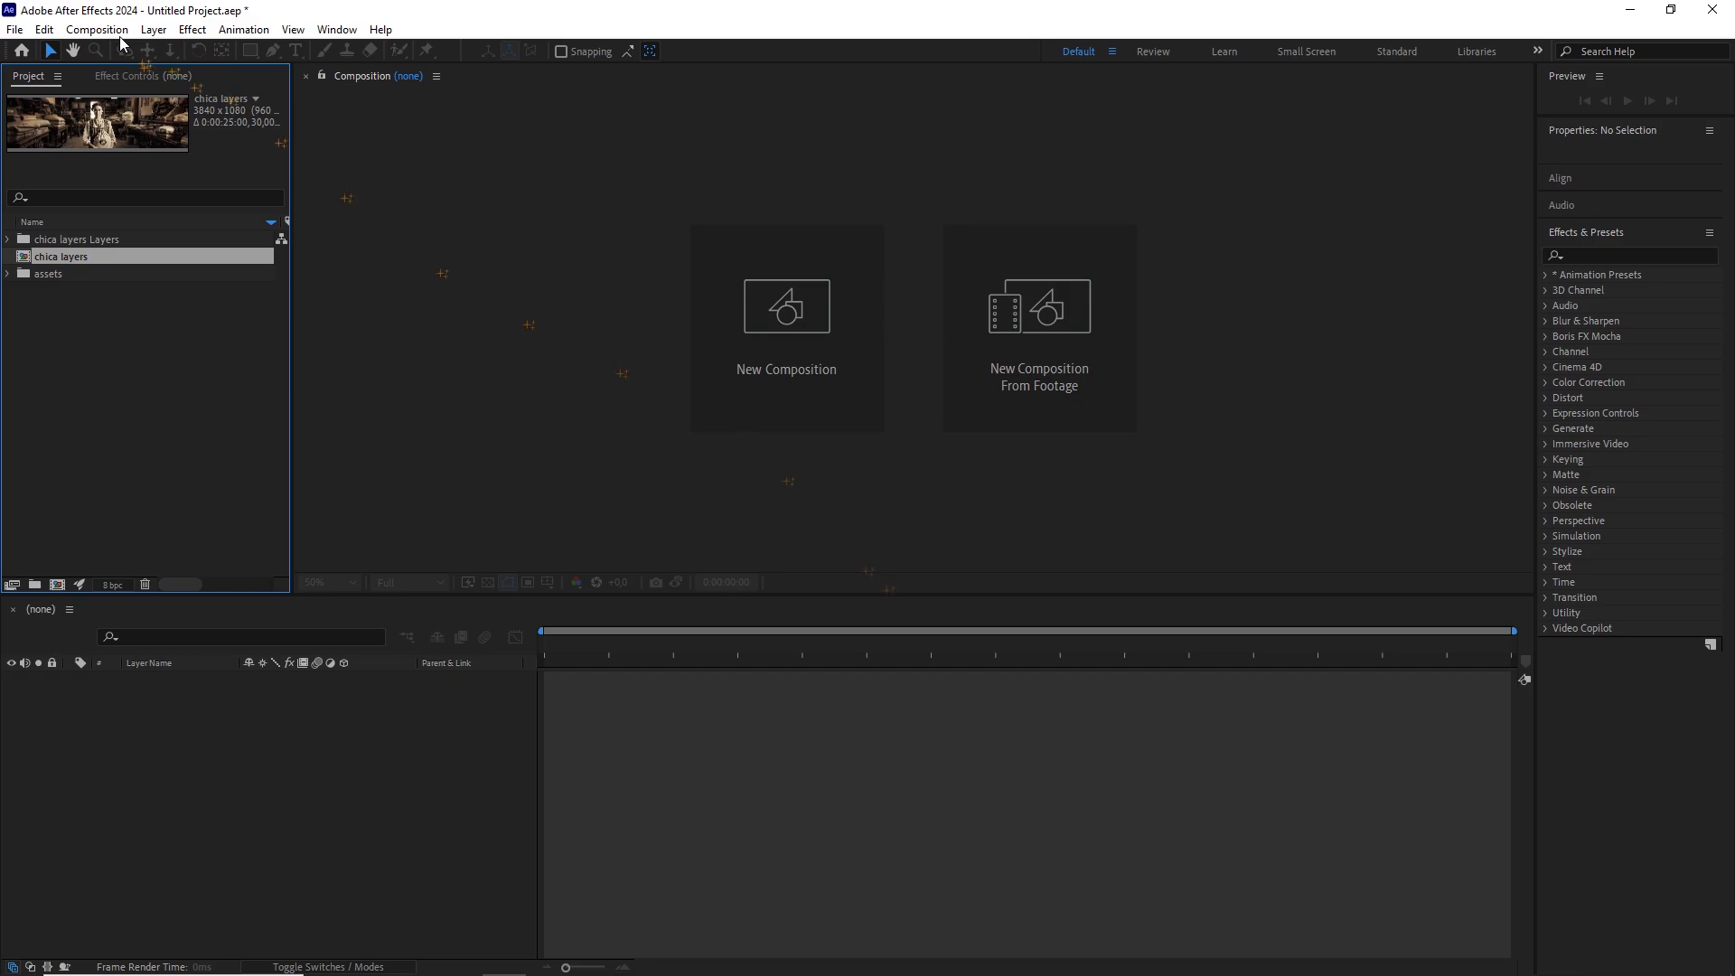
Import chico layers.psd as a composition with editable layer styles.
{"action": "left_click", "coordinate": [14, 29]}
{"action": "mouse_move", "coordinate": [209, 281]}
{"action": "left_click", "coordinate": [315, 281]}
{"action": "left_click", "coordinate": [309, 194]}
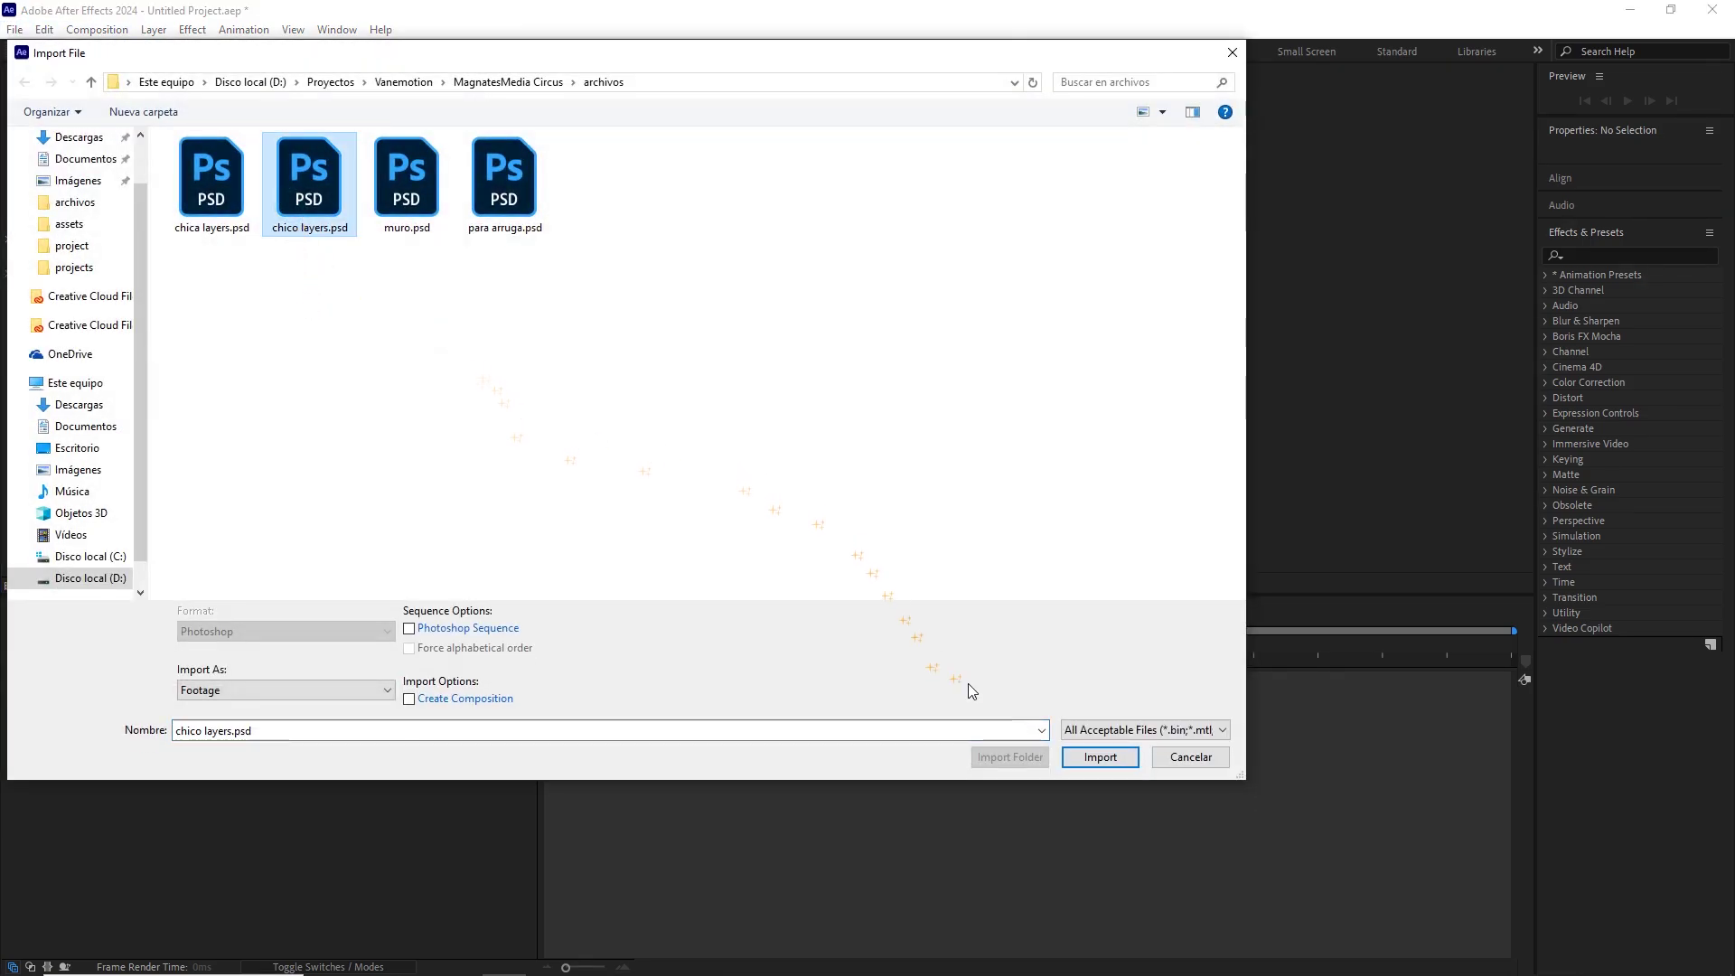
{"action": "left_click", "coordinate": [1100, 756]}
{"action": "left_click", "coordinate": [849, 347]}
{"action": "left_click", "coordinate": [859, 381]}
{"action": "left_click", "coordinate": [797, 403]}
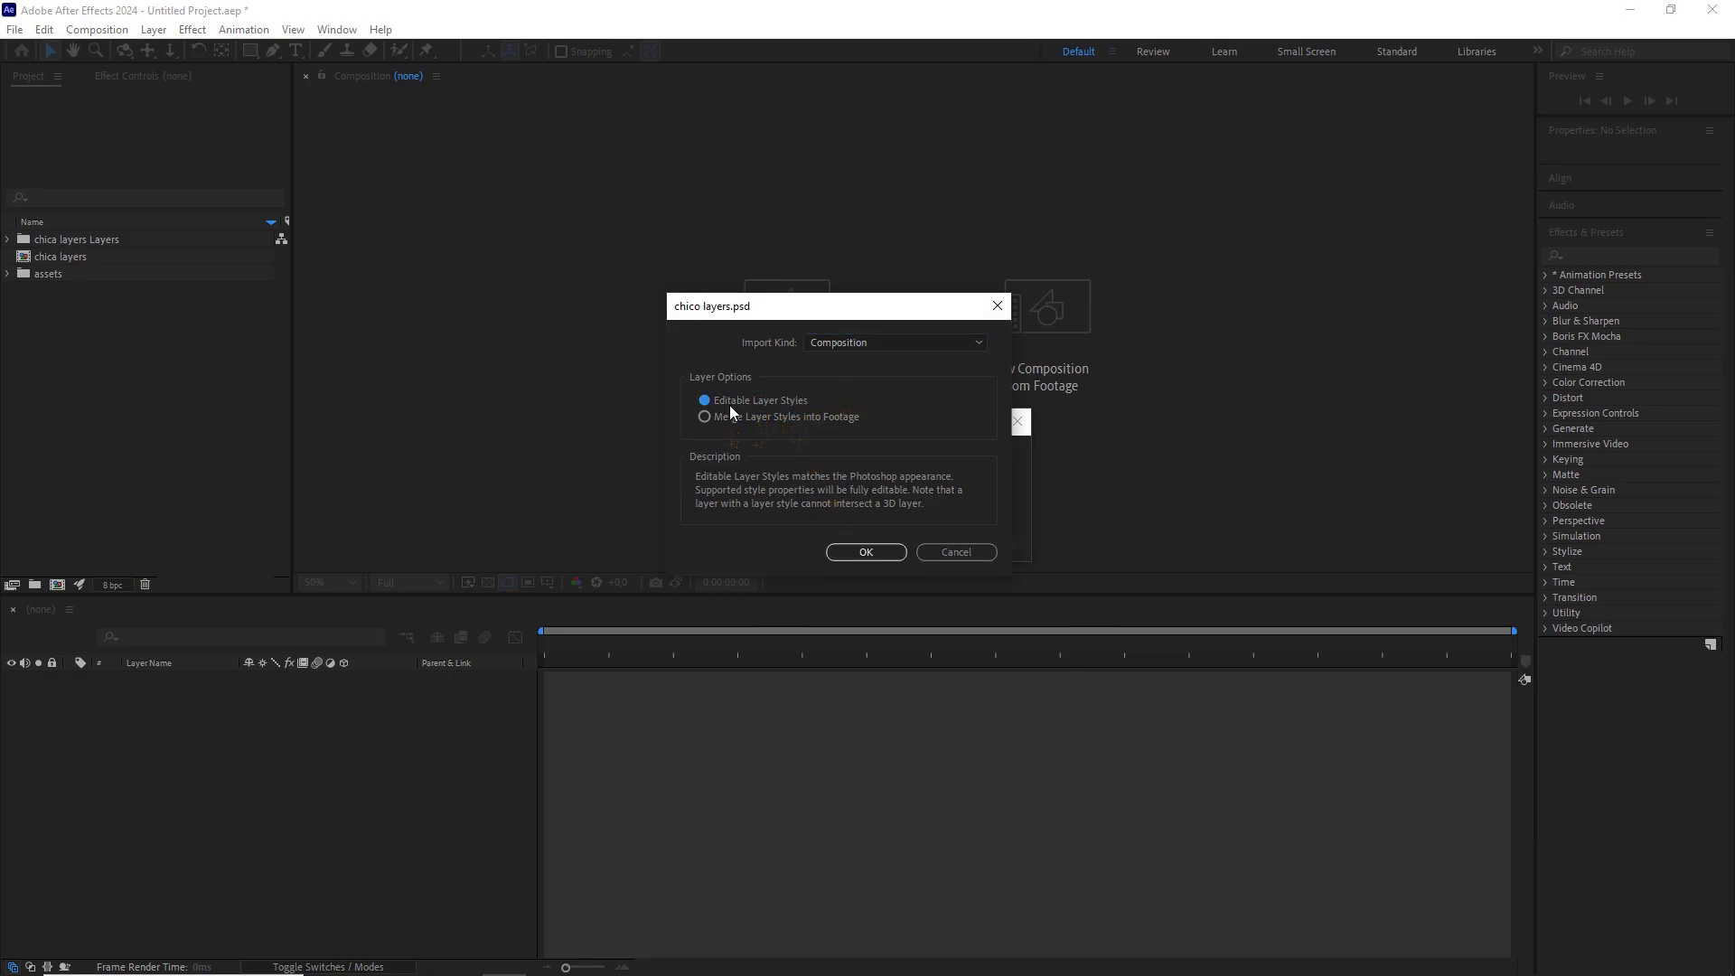
{"action": "left_click", "coordinate": [895, 552]}
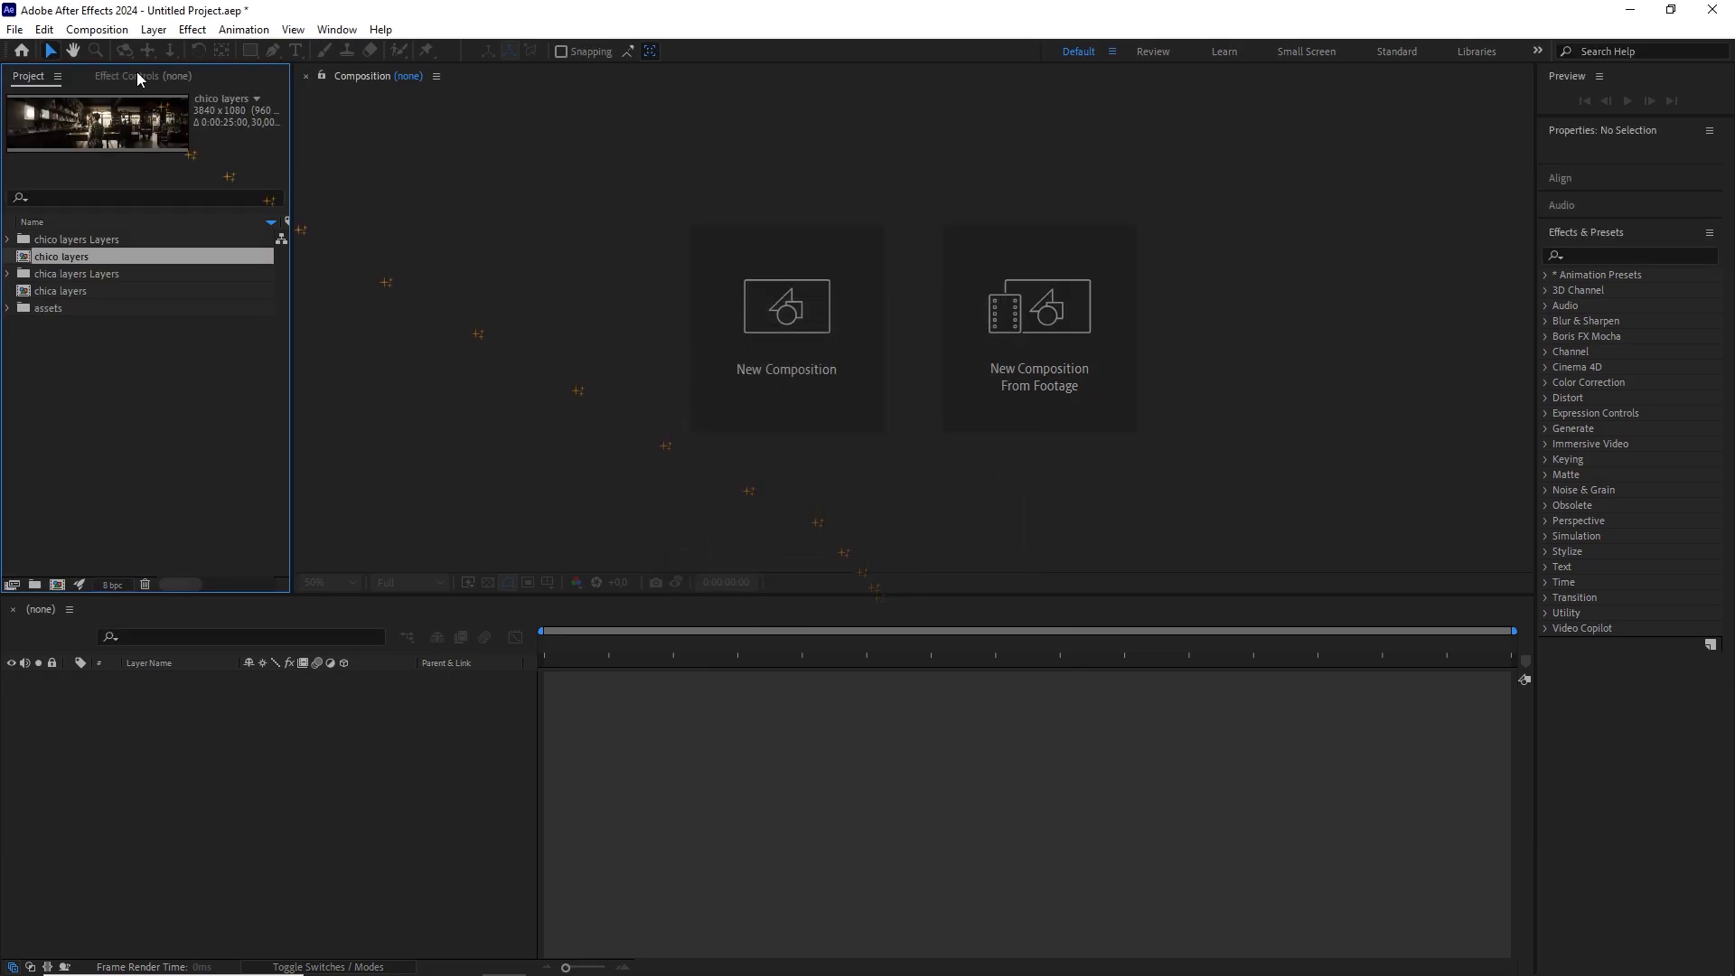
Import muro.psd as footage with its layers merged.
{"action": "left_click", "coordinate": [14, 29]}
{"action": "mouse_move", "coordinate": [193, 281]}
{"action": "left_click", "coordinate": [342, 283]}
{"action": "left_click", "coordinate": [407, 176]}
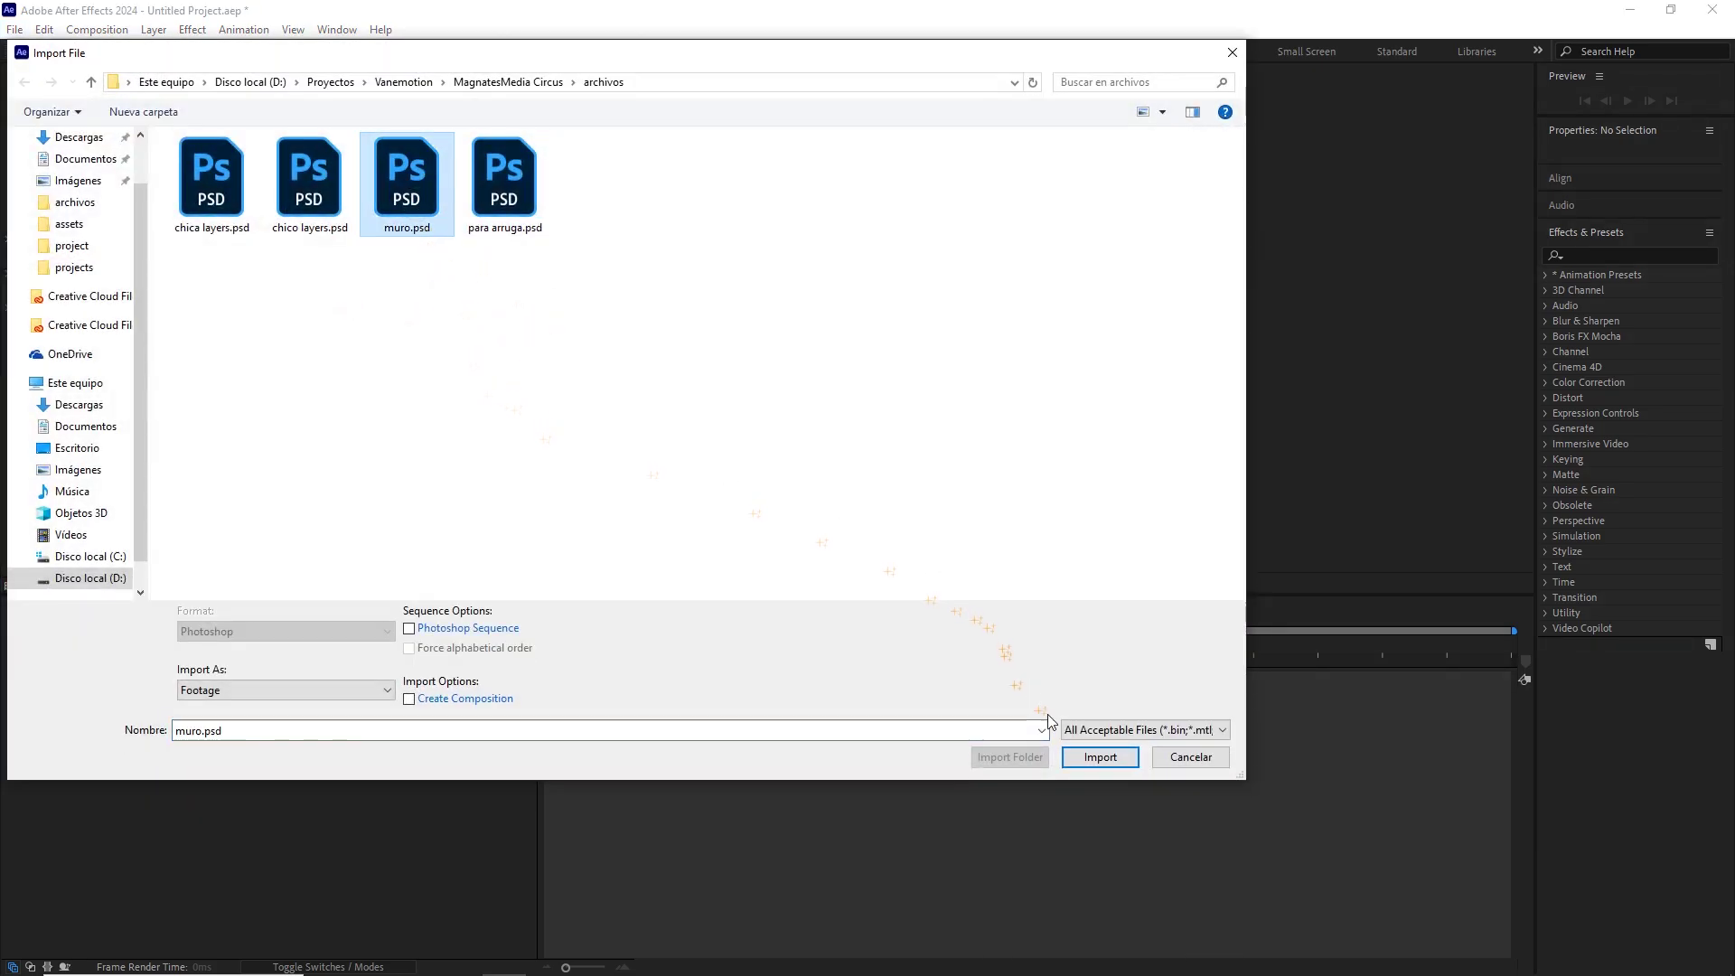
{"action": "left_click", "coordinate": [1099, 757]}
{"action": "left_click", "coordinate": [820, 340]}
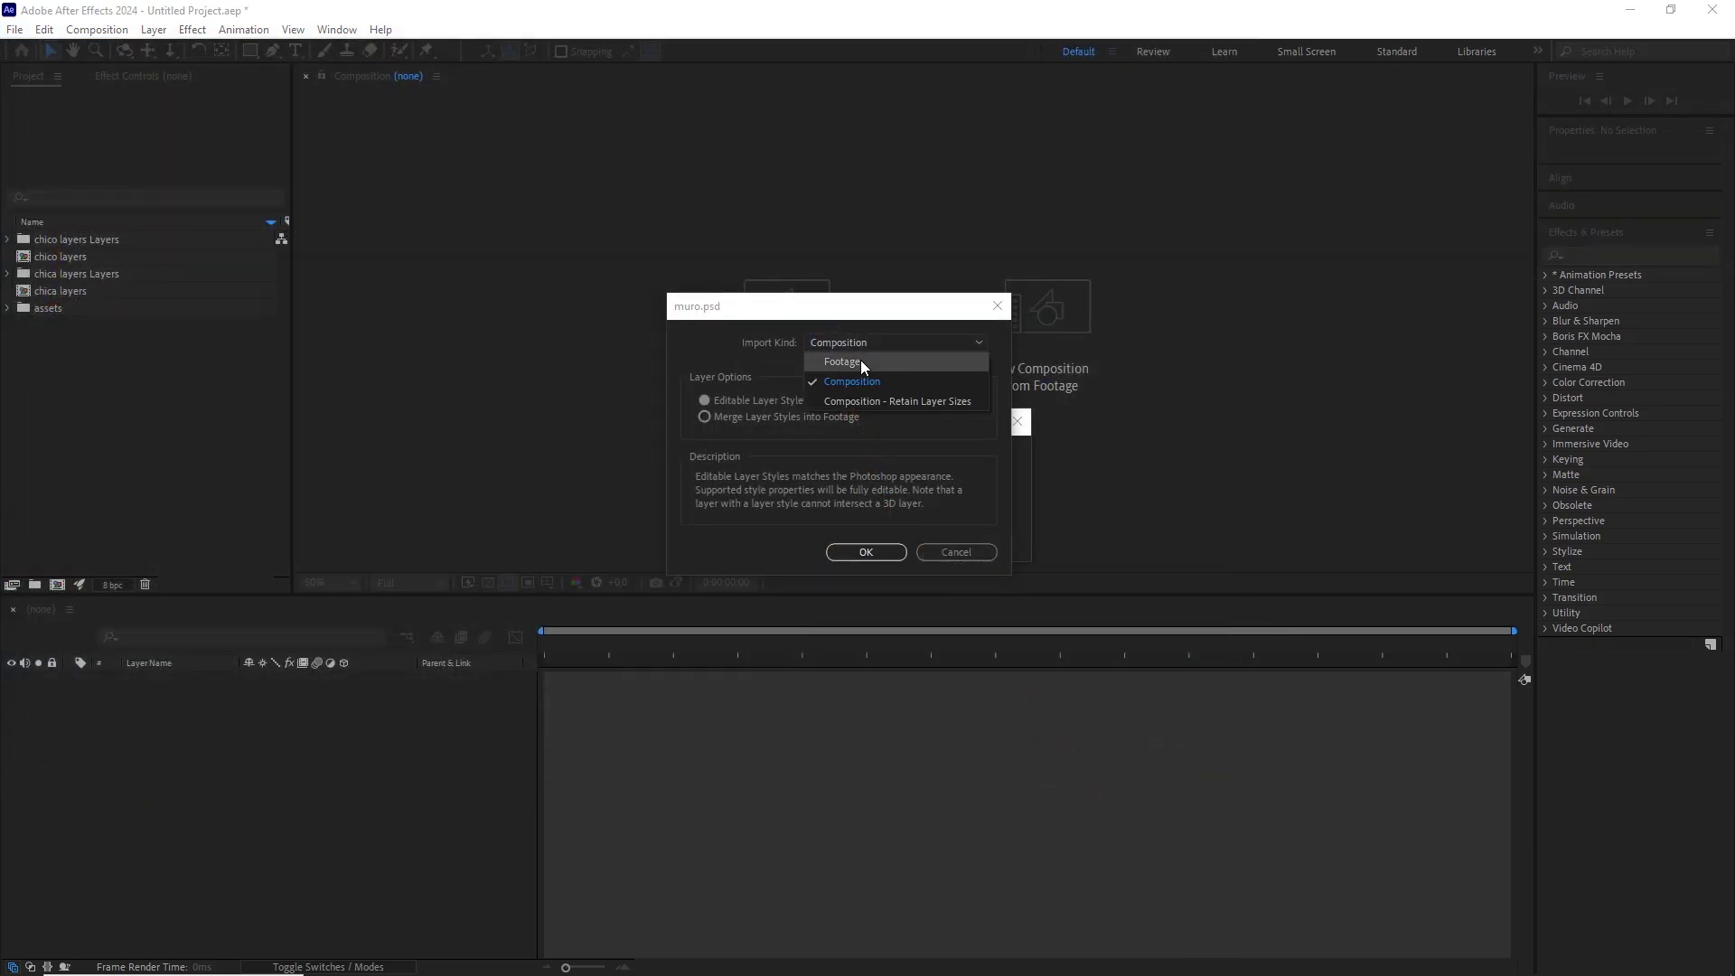
{"action": "left_click", "coordinate": [853, 361]}
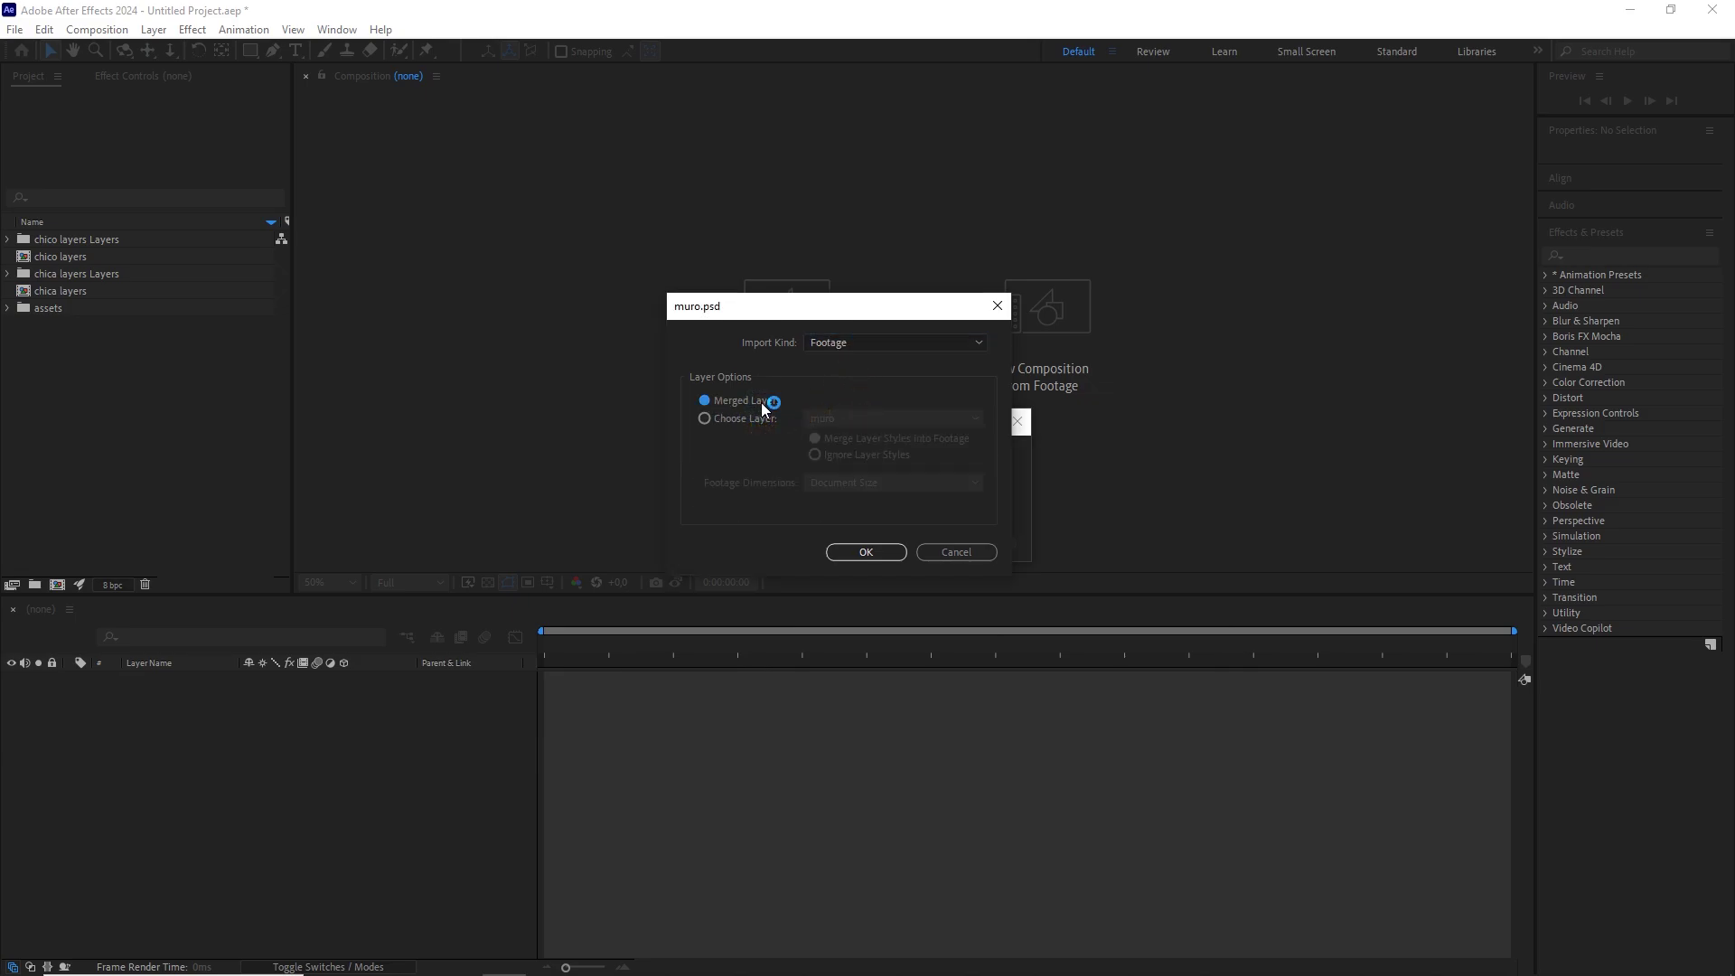
{"action": "left_click", "coordinate": [900, 553]}
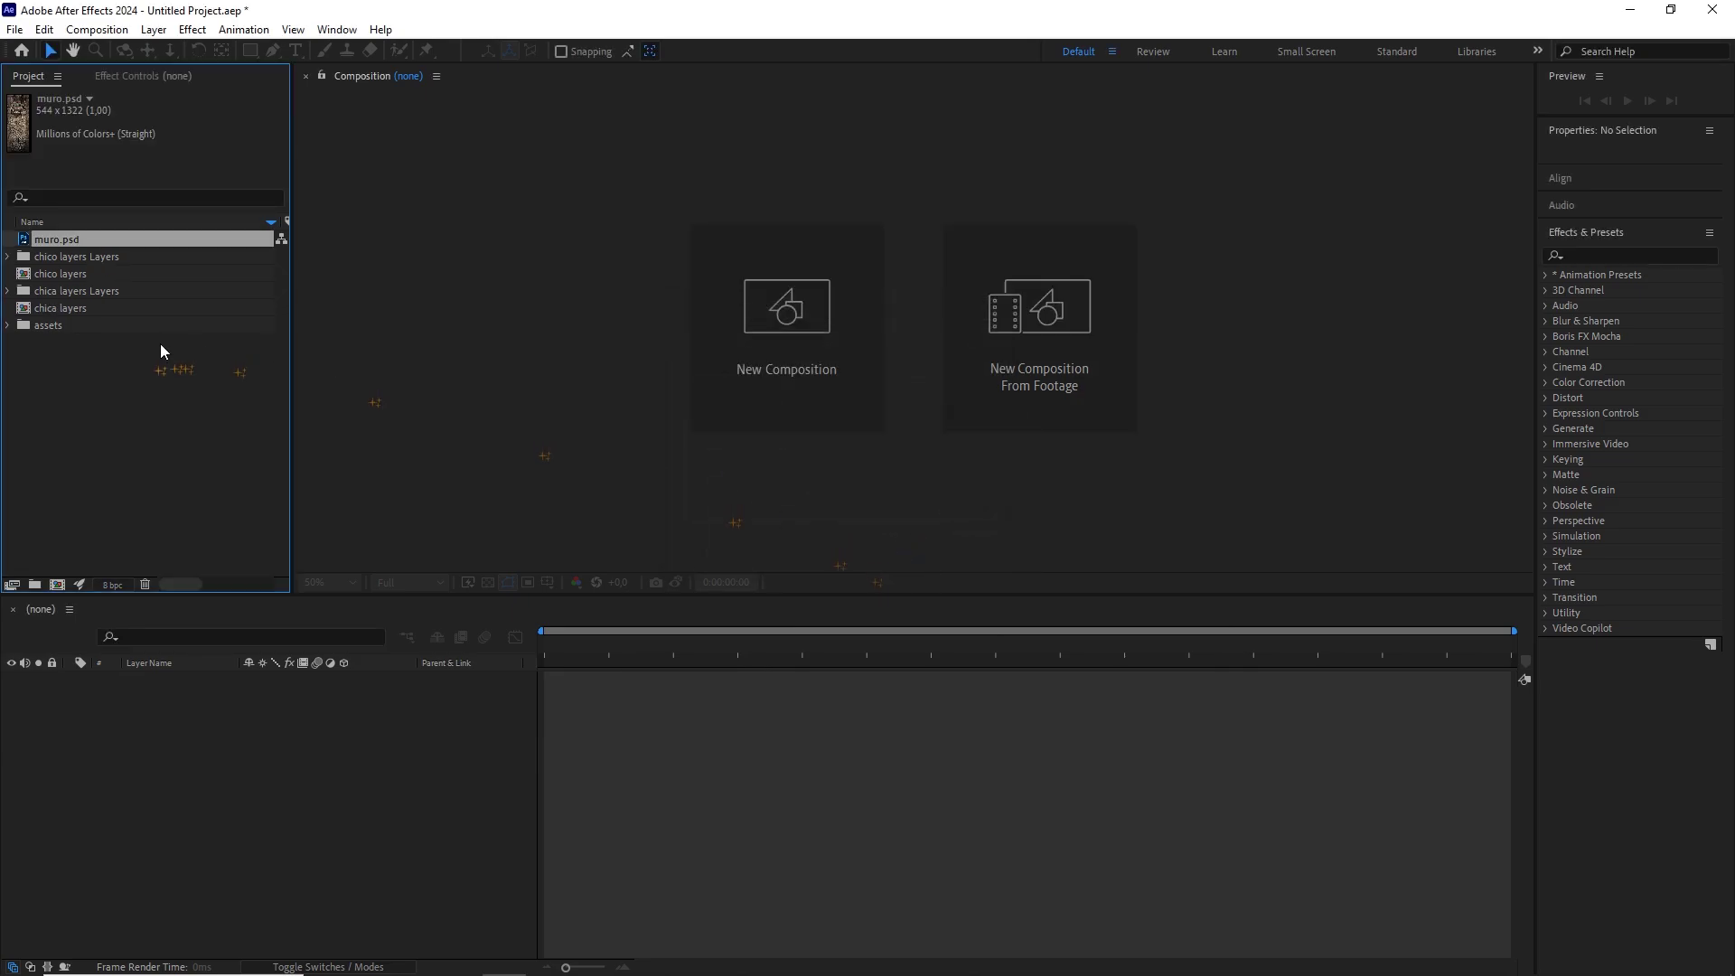
Open the chico layers composition and turn both the chico and fondo layers into 3D layers.
{"action": "left_click", "coordinate": [60, 274]}
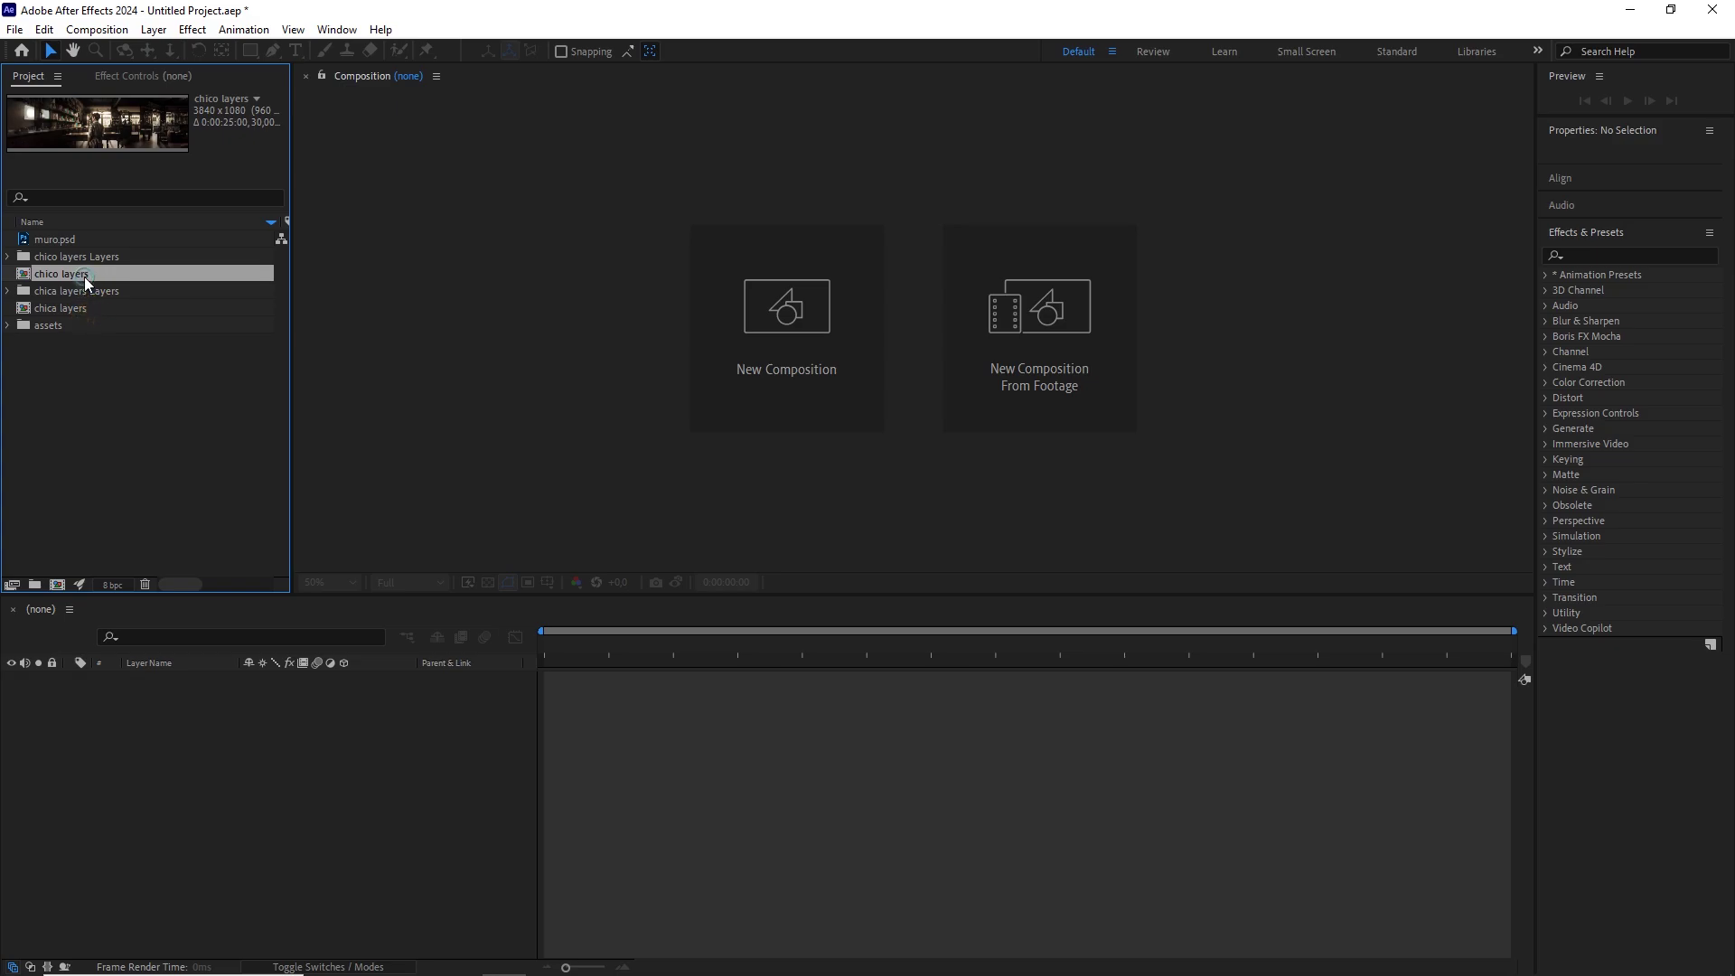
{"action": "double_click", "coordinate": [85, 276]}
{"action": "left_click_drag", "start_coordinate": [257, 763], "coordinate": [142, 676]}
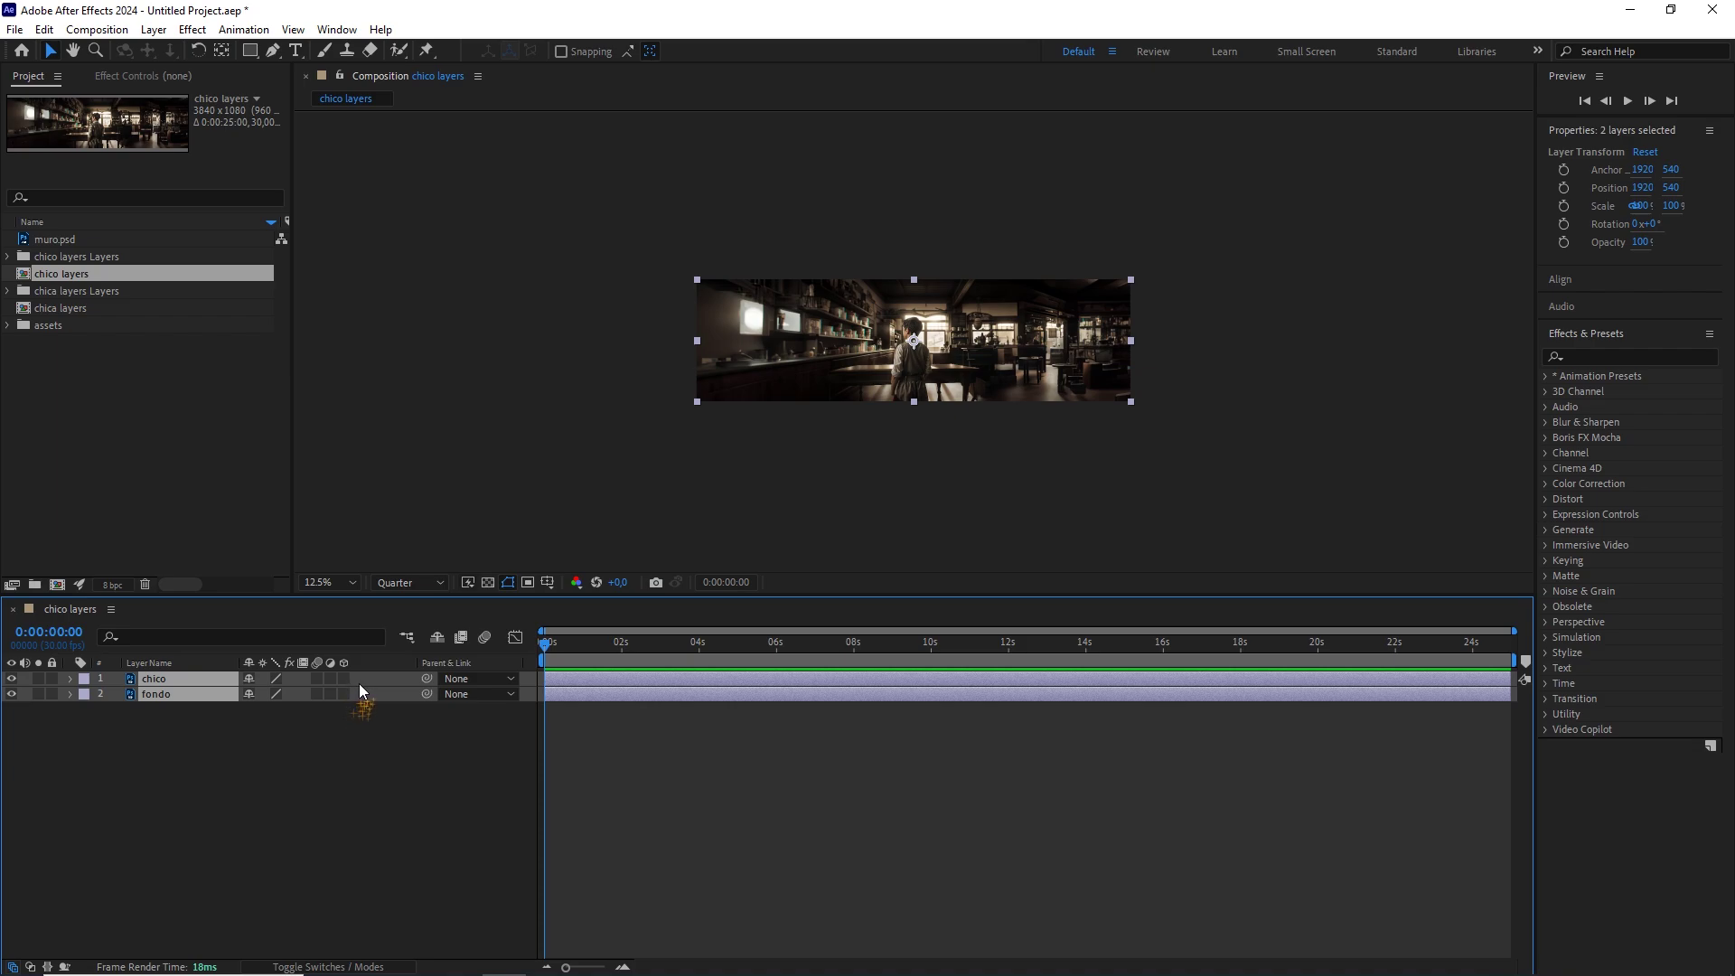
{"action": "key", "text": "F4"}
{"action": "key", "text": "F4"}
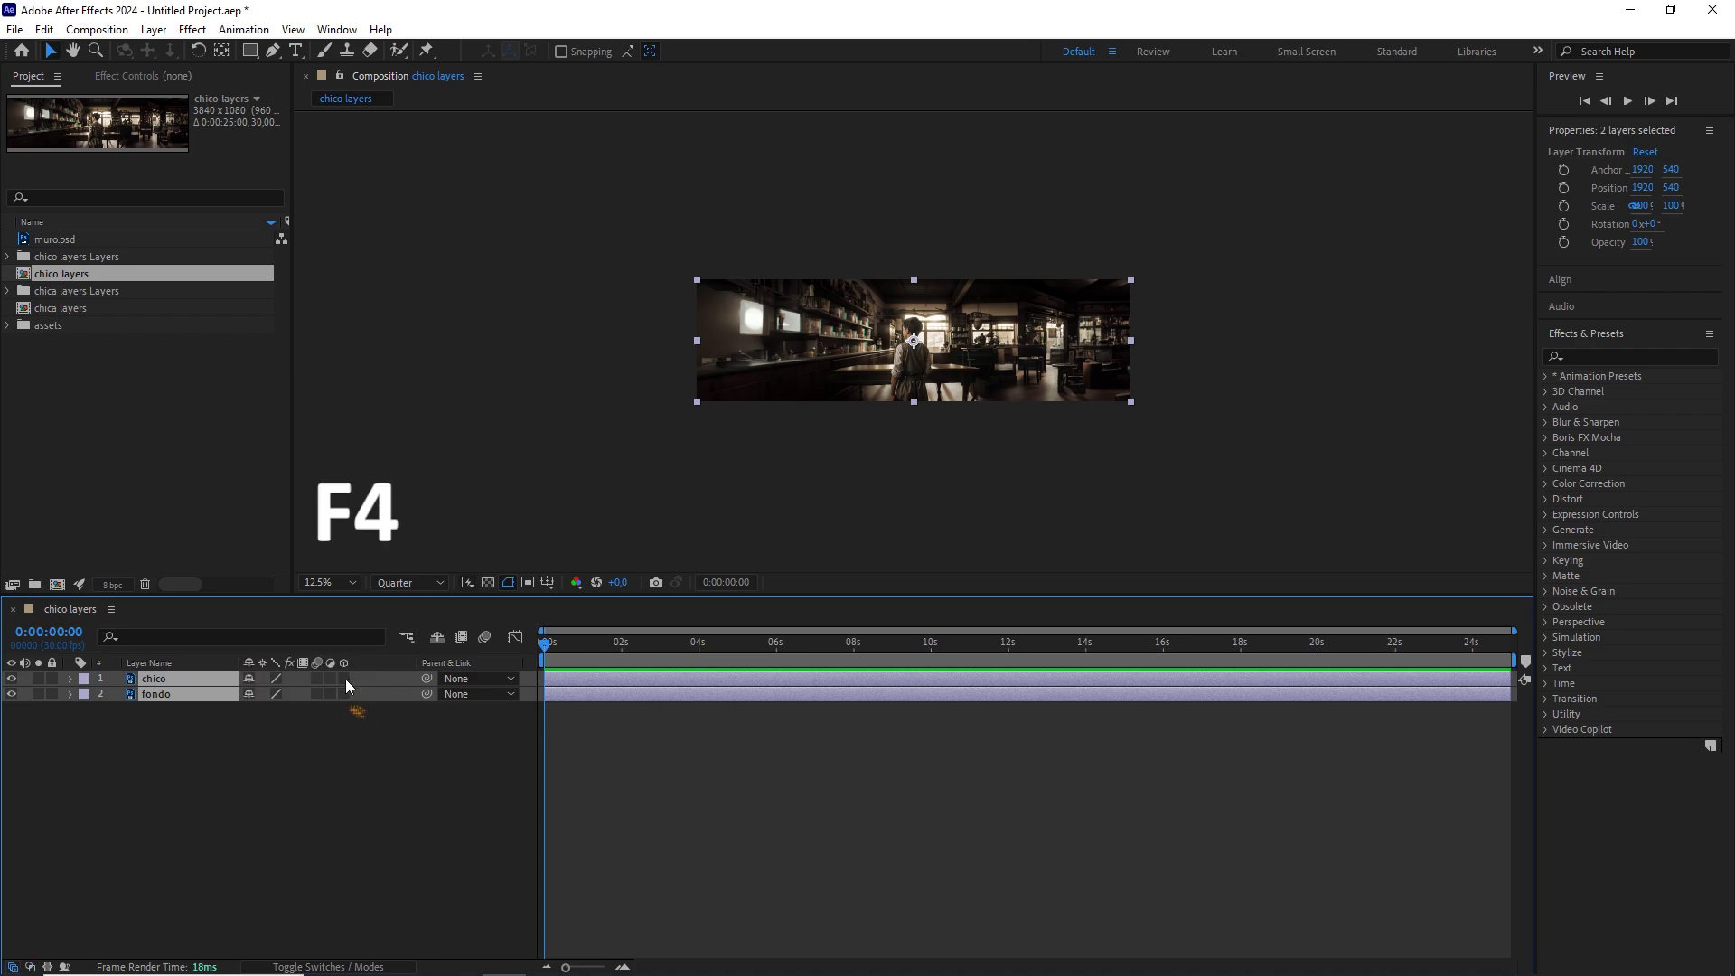
{"action": "left_click", "coordinate": [344, 678]}
Show the chico layers composition in 2 Views, with Top view beside the Active Camera.
{"action": "left_click", "coordinate": [1493, 583]}
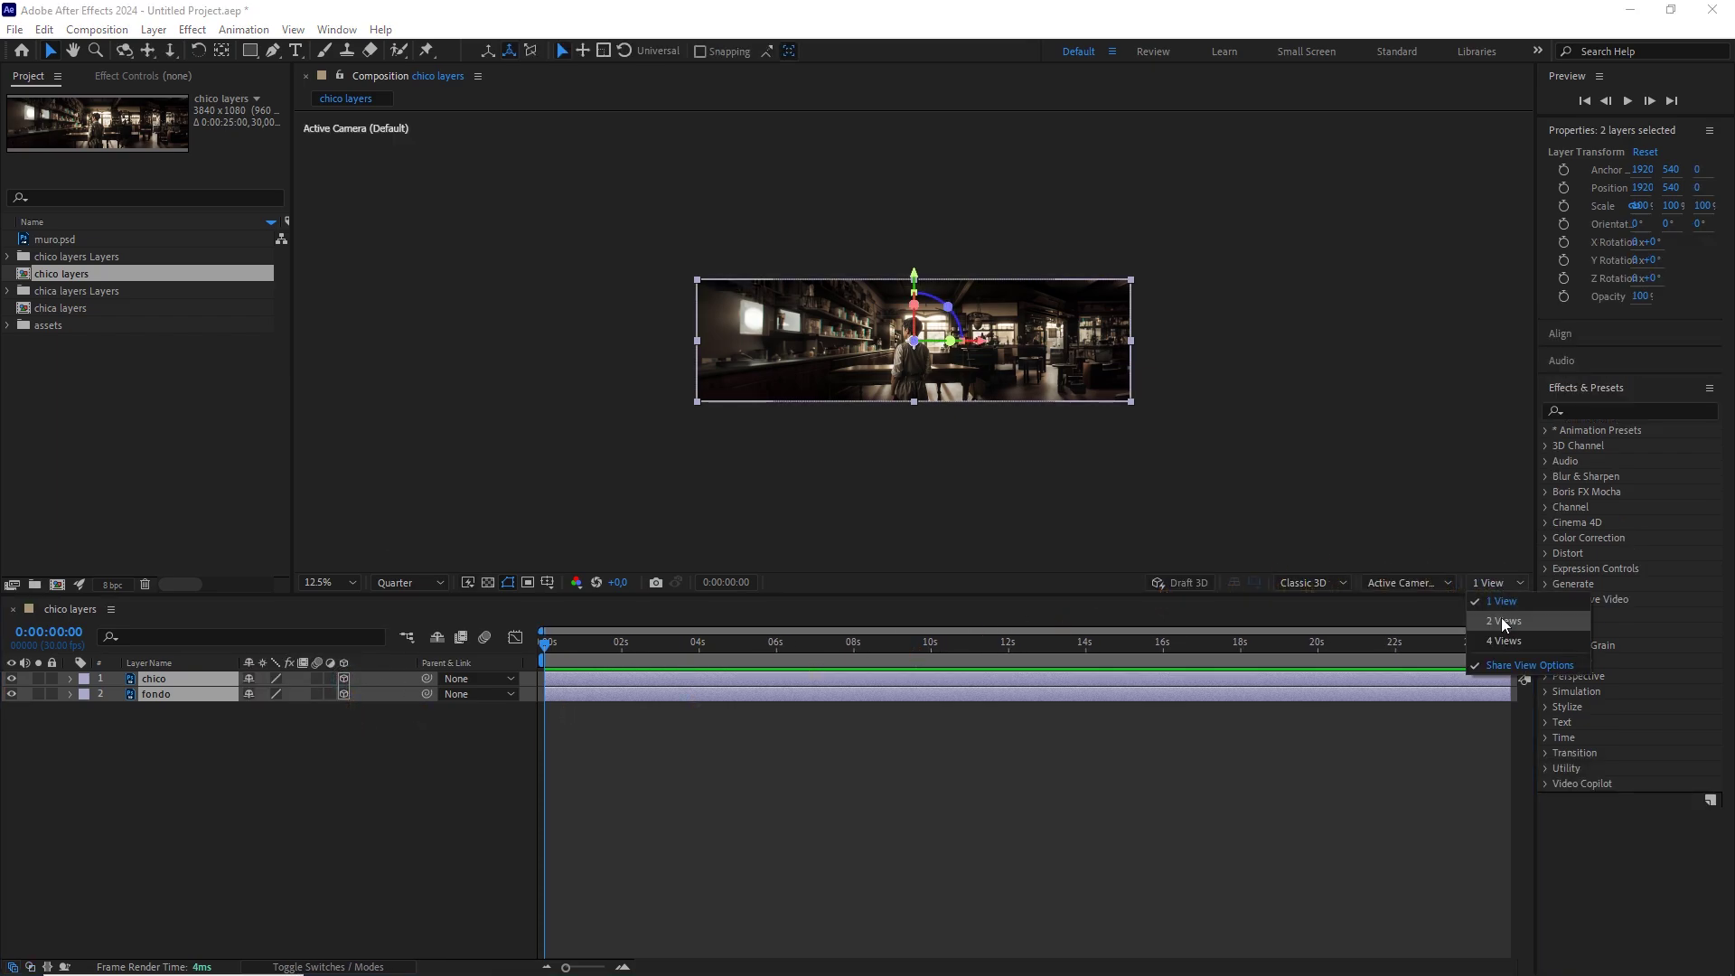
{"action": "left_click", "coordinate": [1527, 621]}
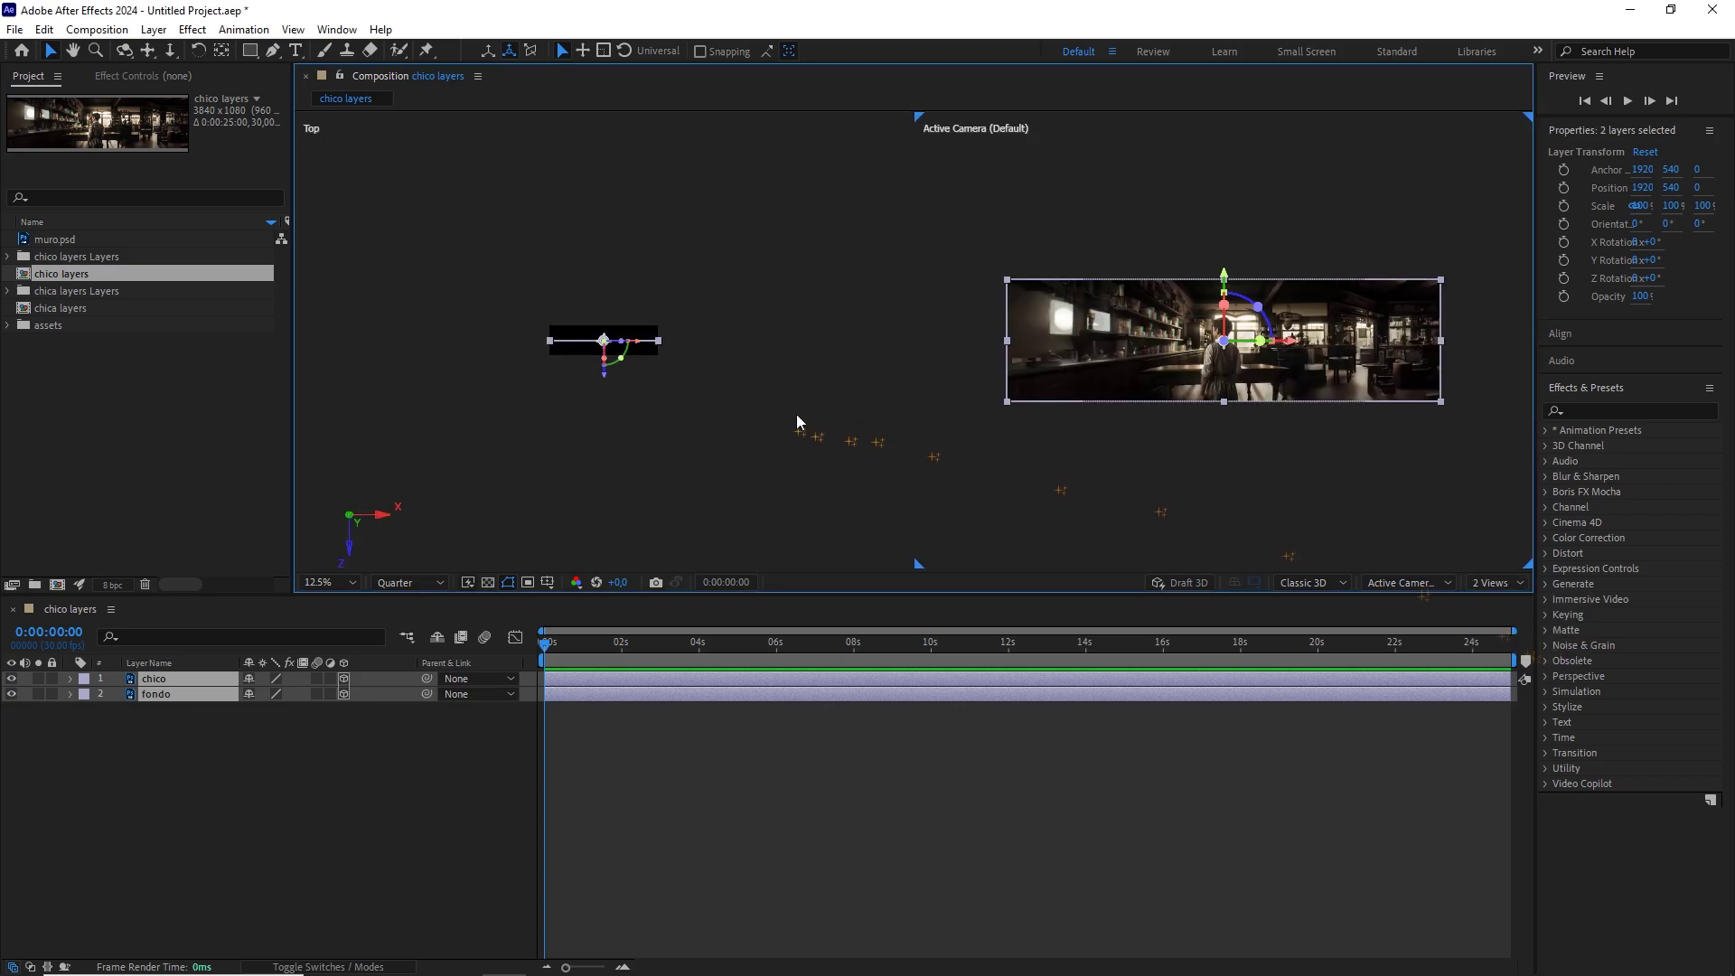
{"action": "left_click", "coordinate": [1397, 584]}
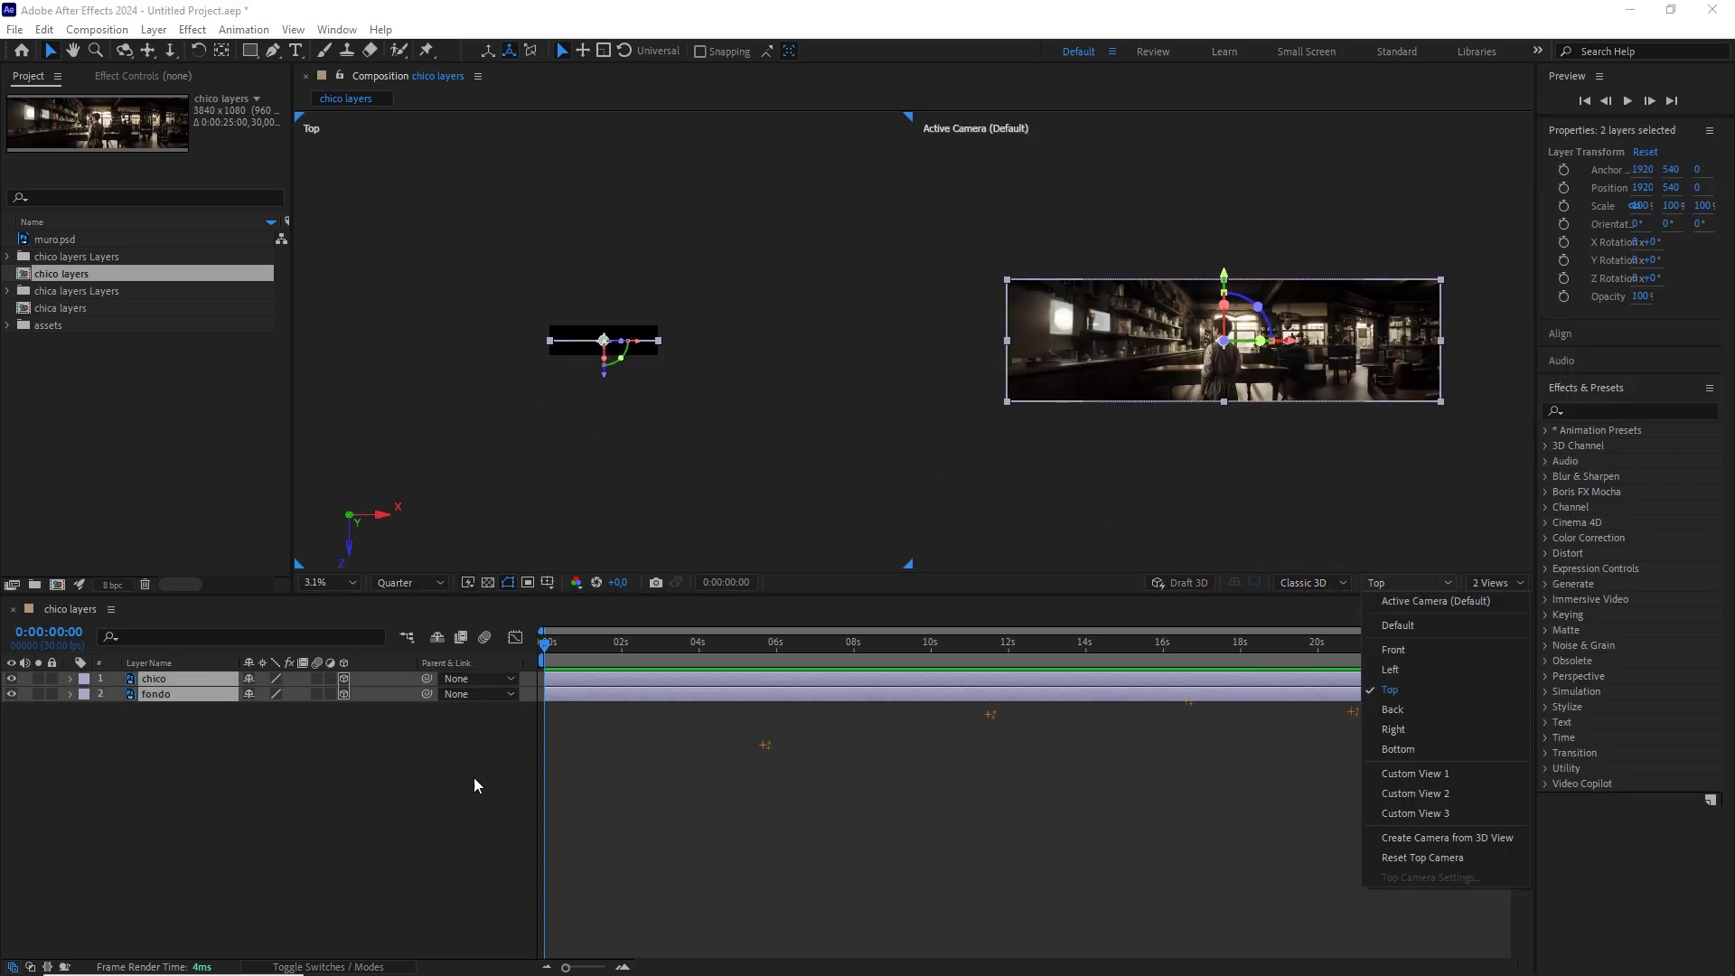
{"action": "left_click", "coordinate": [215, 744]}
Push the fondo layer of chico layers back in depth by setting its Z position to 2000.
{"action": "left_click", "coordinate": [162, 696]}
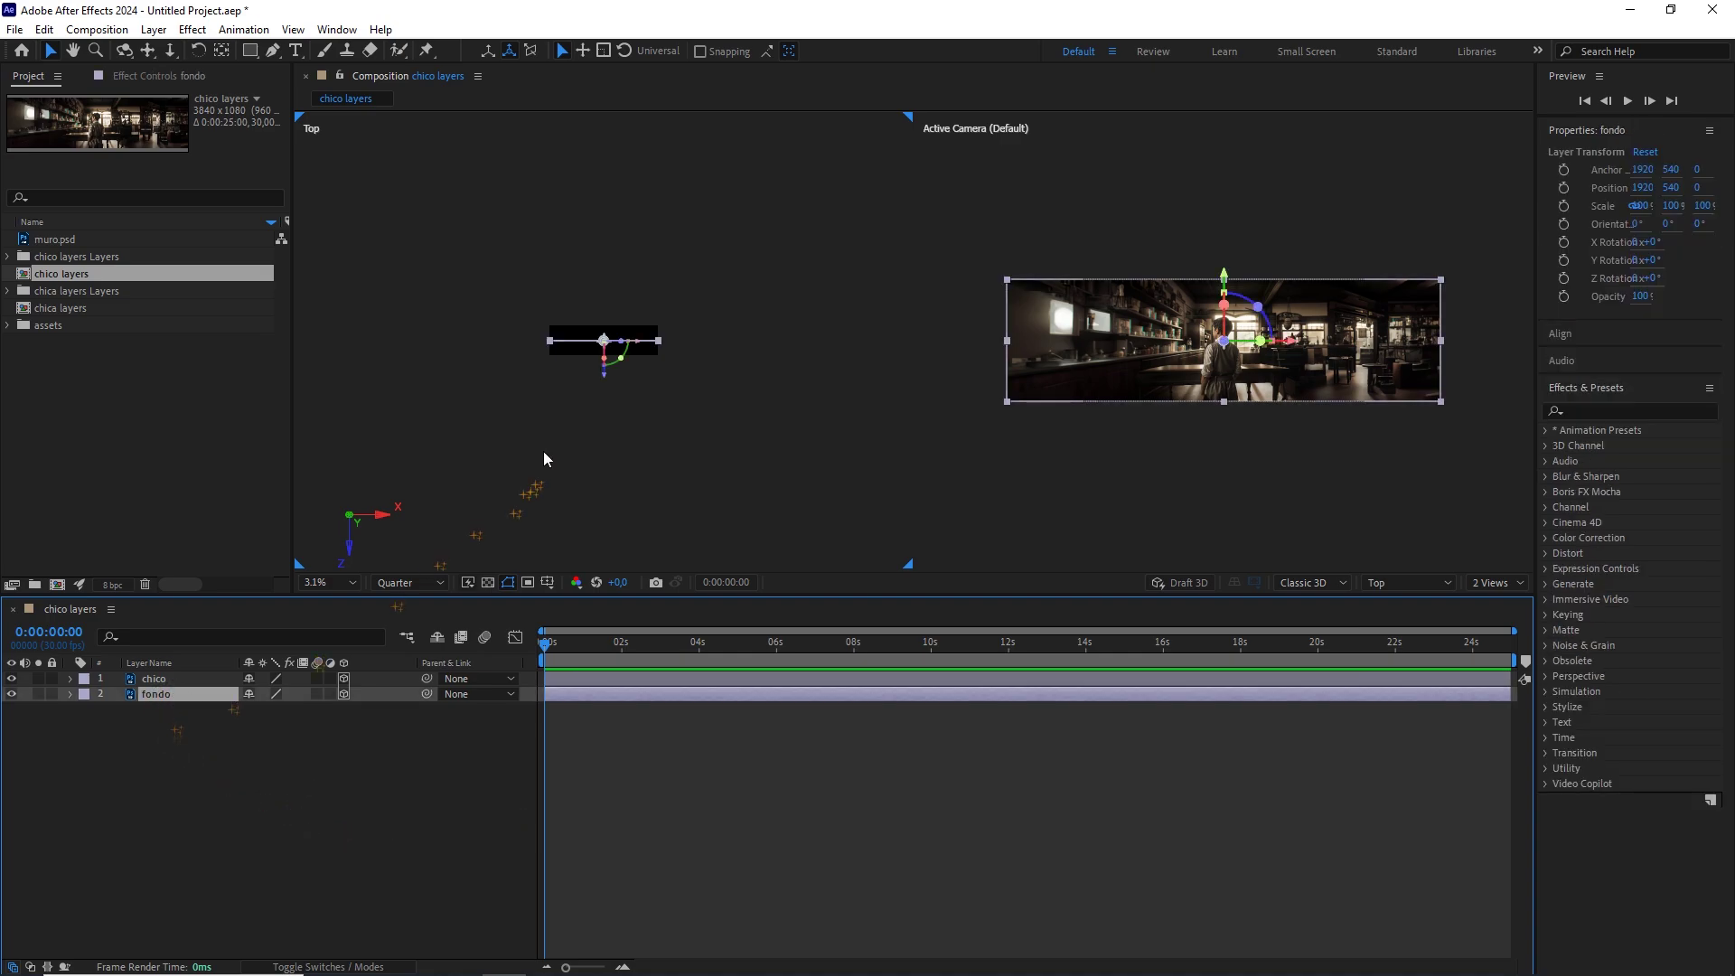
{"action": "left_click_drag", "start_coordinate": [608, 389], "coordinate": [611, 345]}
{"action": "left_click", "coordinate": [176, 694]}
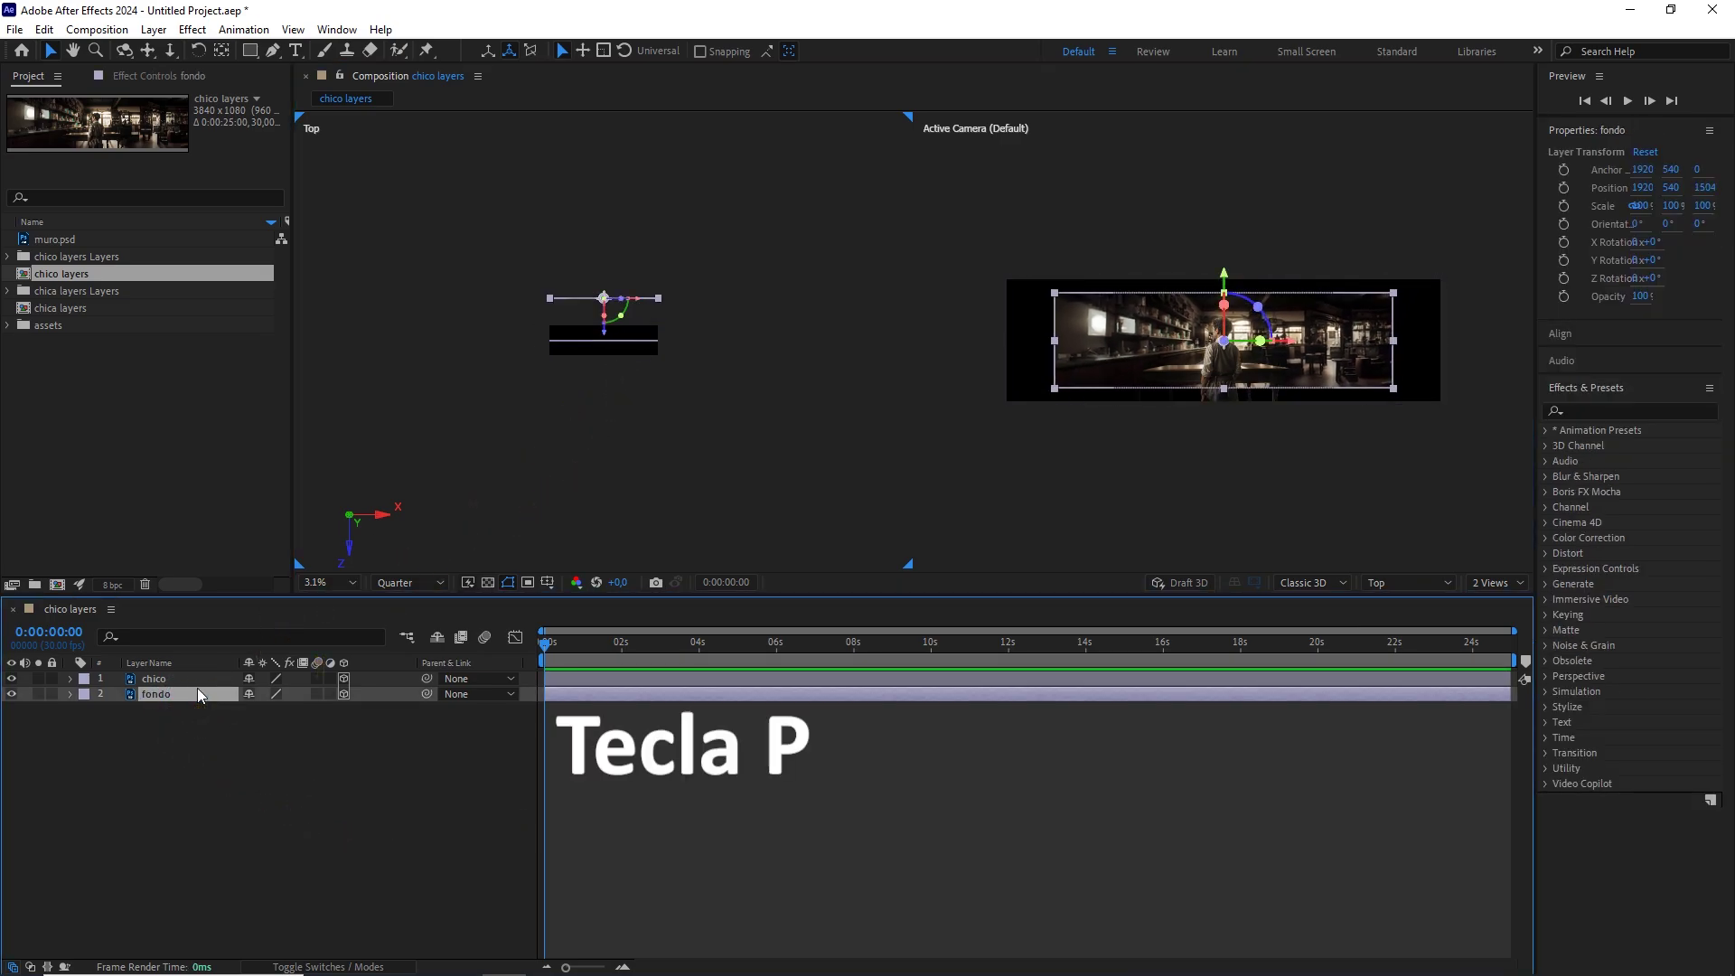
{"action": "key", "text": "p"}
{"action": "left_click", "coordinate": [322, 710]}
{"action": "type", "text": "2000"}
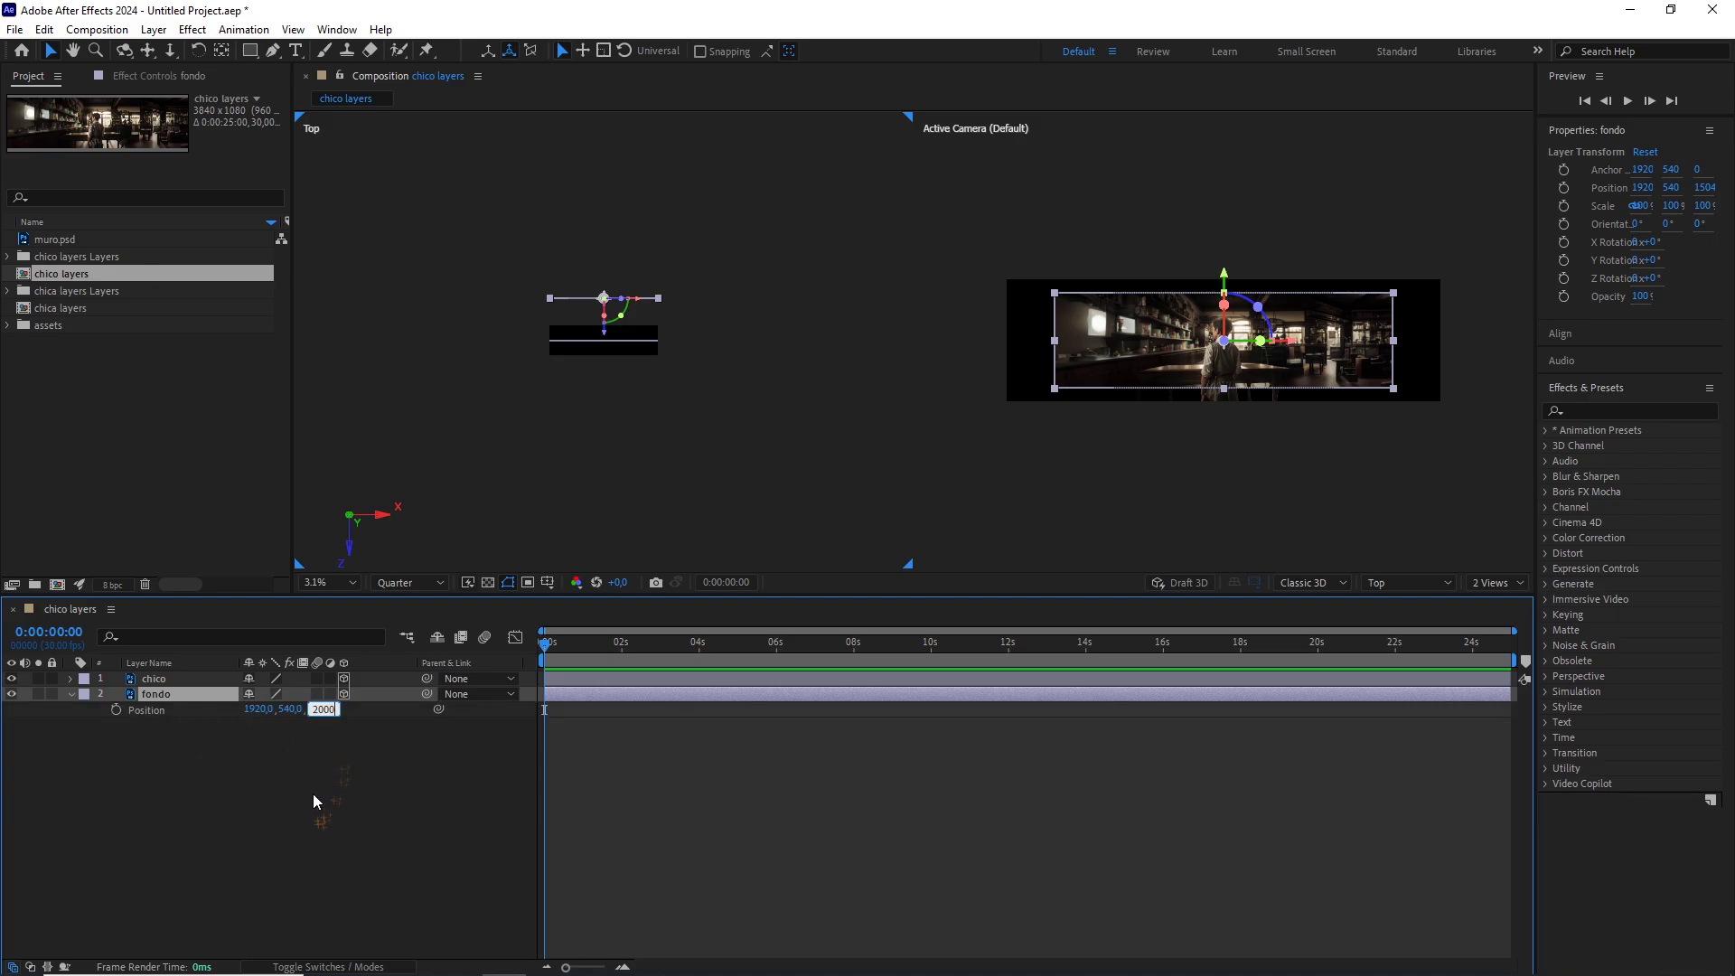
{"action": "left_click", "coordinate": [313, 793]}
Scale the fondo layer of chico layers up to 180% so it fills the frame.
{"action": "left_click", "coordinate": [176, 693]}
{"action": "key", "text": "s"}
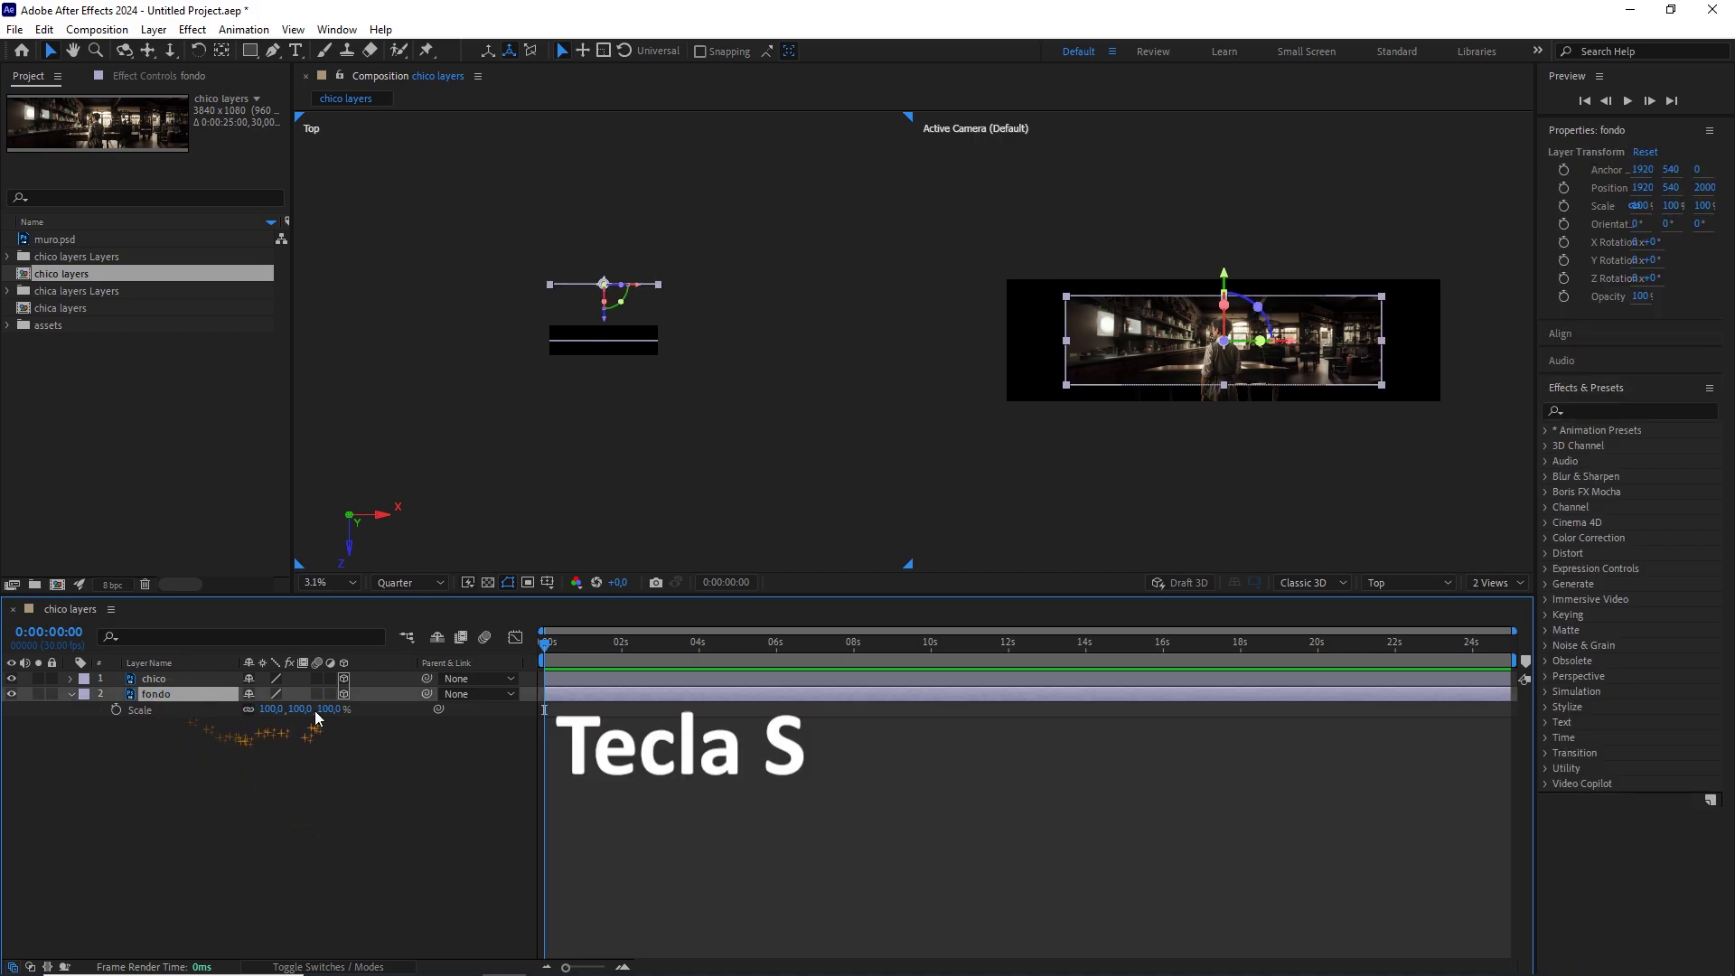
{"action": "left_click_drag", "start_coordinate": [313, 715], "coordinate": [334, 709]}
{"action": "left_click", "coordinate": [342, 709]}
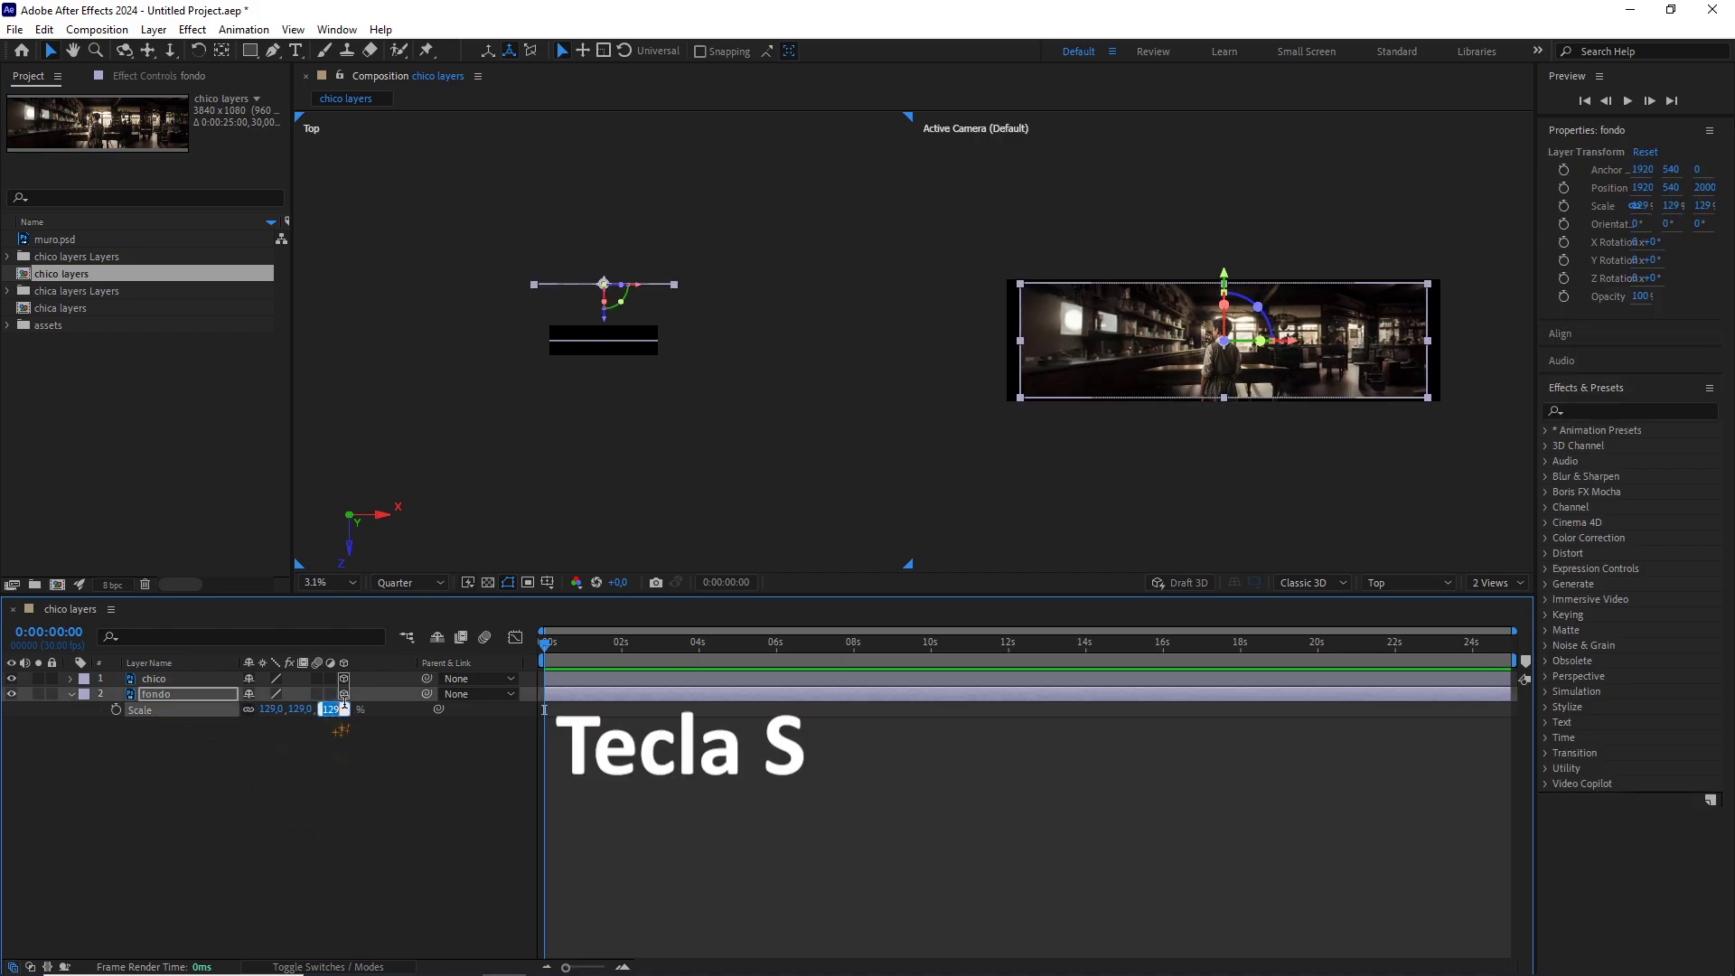
{"action": "left_click", "coordinate": [356, 783]}
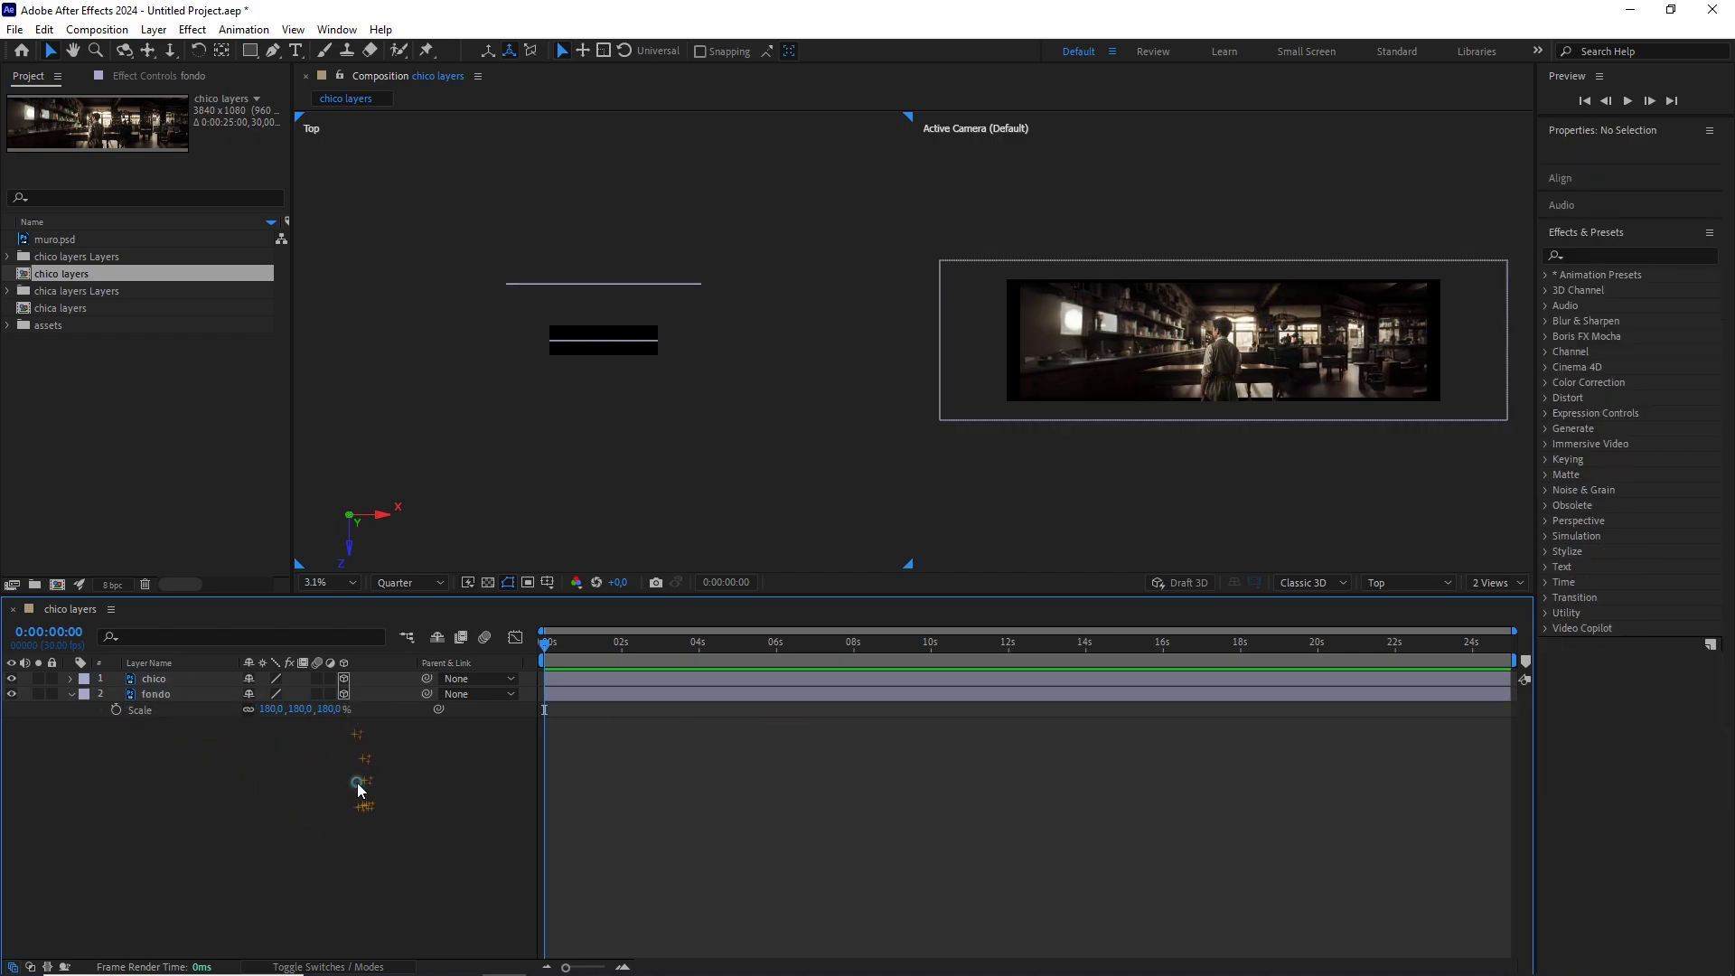
Open the chica layers composition and turn both the chica and fondo layers into 3D layers.
{"action": "left_click", "coordinate": [69, 308]}
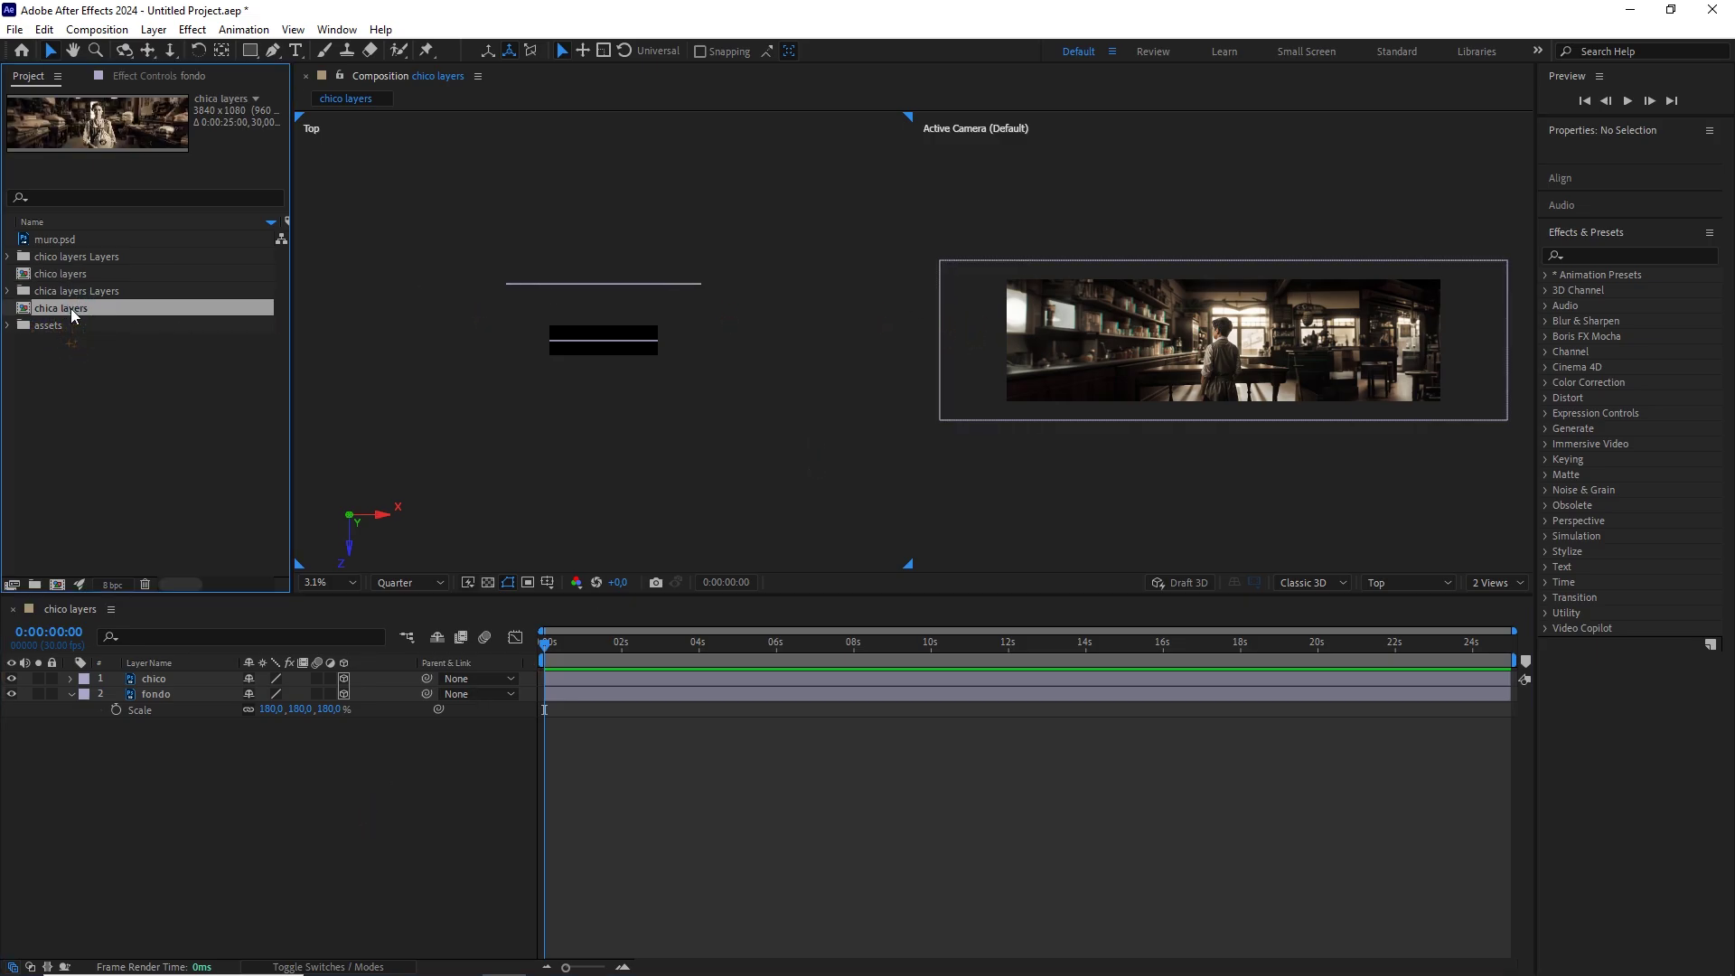
{"action": "double_click", "coordinate": [70, 307]}
{"action": "left_click_drag", "start_coordinate": [237, 774], "coordinate": [141, 685]}
{"action": "left_click", "coordinate": [342, 680]}
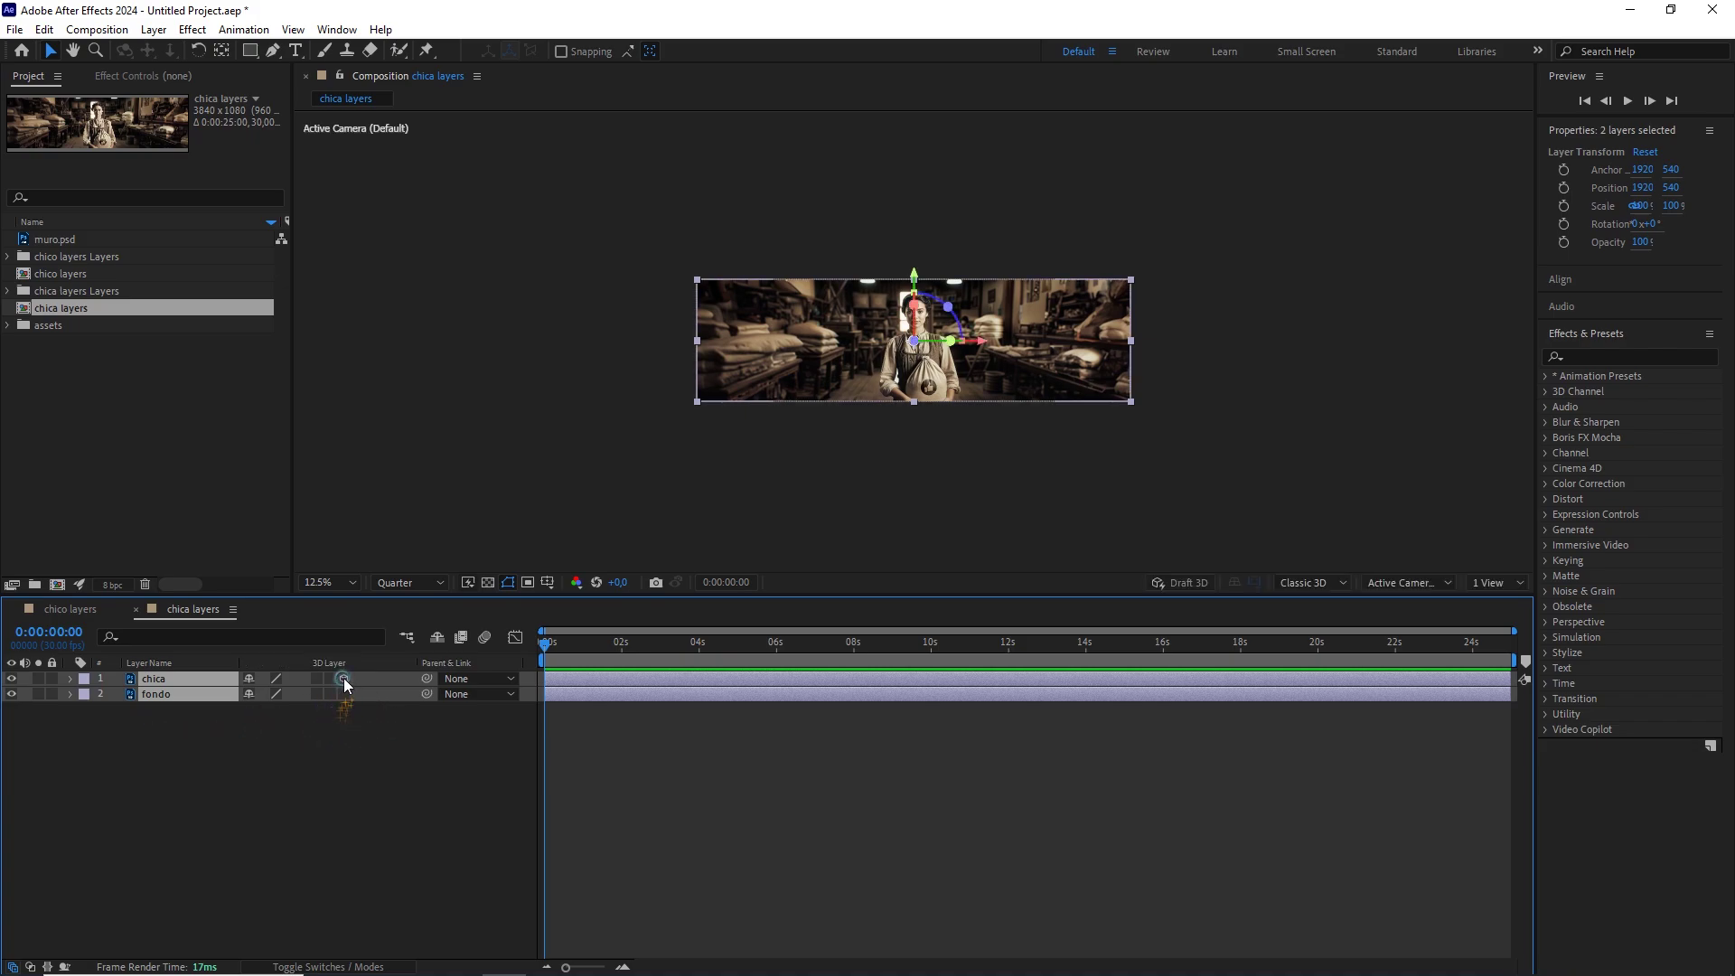
Set the Z position of the fondo layer in chica layers to 2000.
{"action": "left_click", "coordinate": [253, 756]}
{"action": "left_click", "coordinate": [183, 694]}
{"action": "key", "text": "p"}
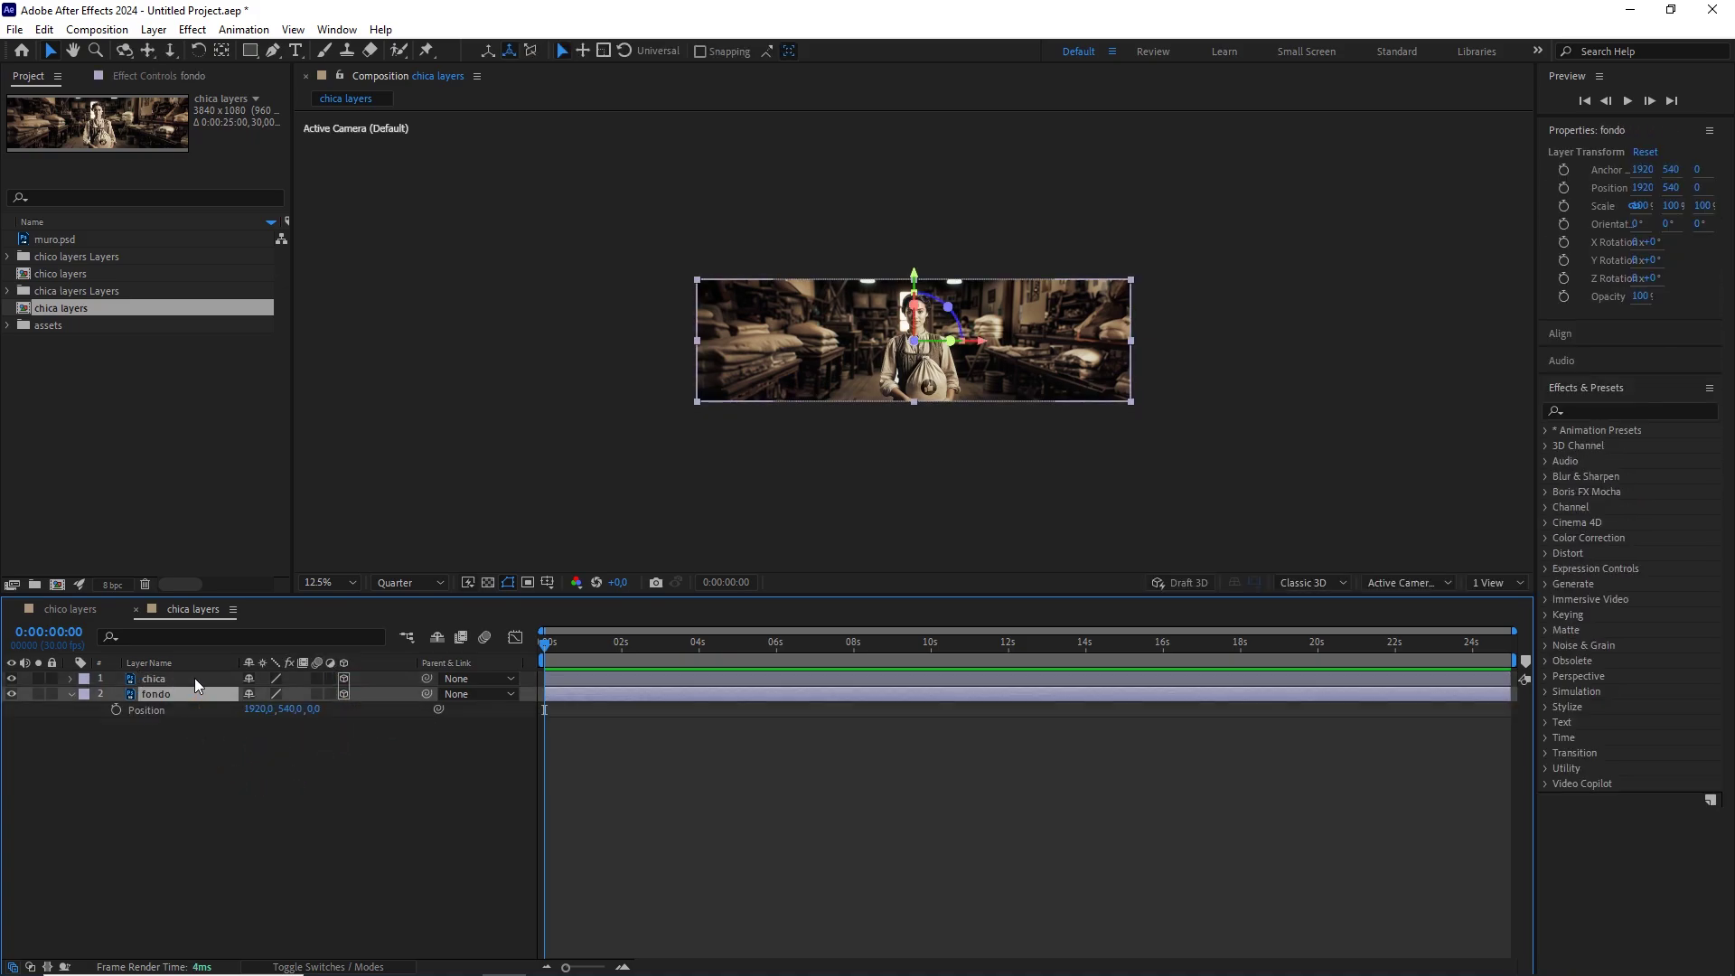
{"action": "left_click_drag", "start_coordinate": [317, 710], "coordinate": [448, 712]}
{"action": "left_click", "coordinate": [317, 708]}
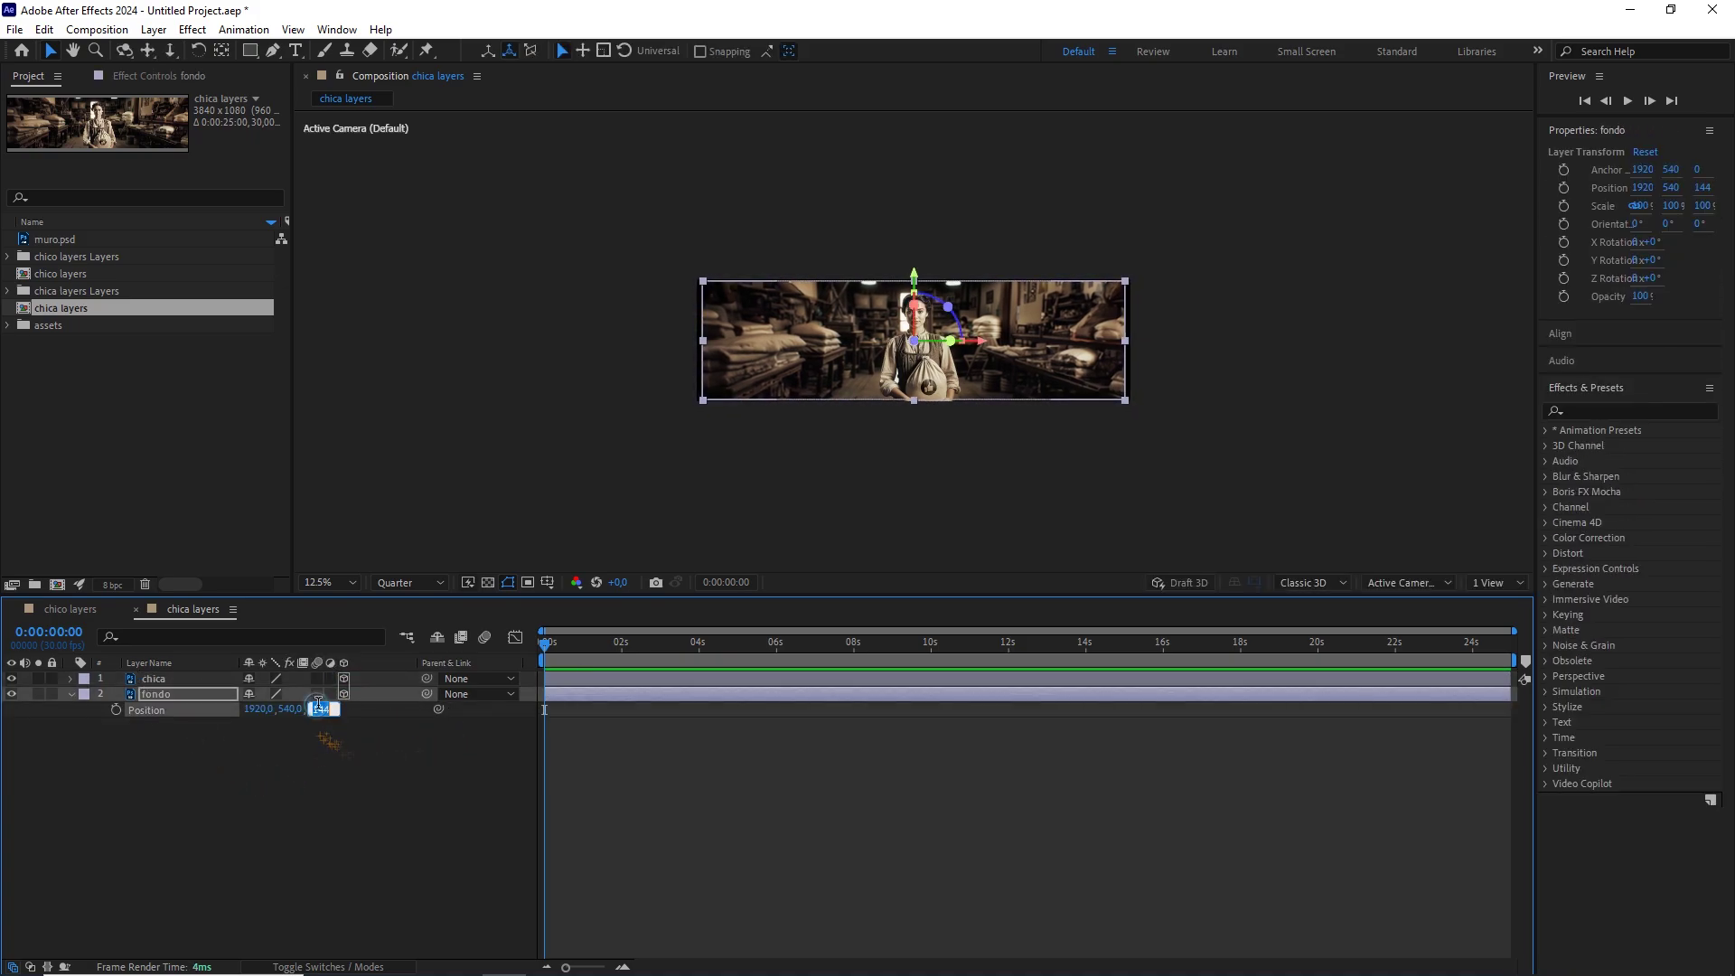
{"action": "type", "text": "2000"}
Set the scale of the fondo layer in chica layers to 180%.
{"action": "left_click", "coordinate": [216, 701]}
{"action": "key", "text": "s"}
{"action": "left_click", "coordinate": [337, 708]}
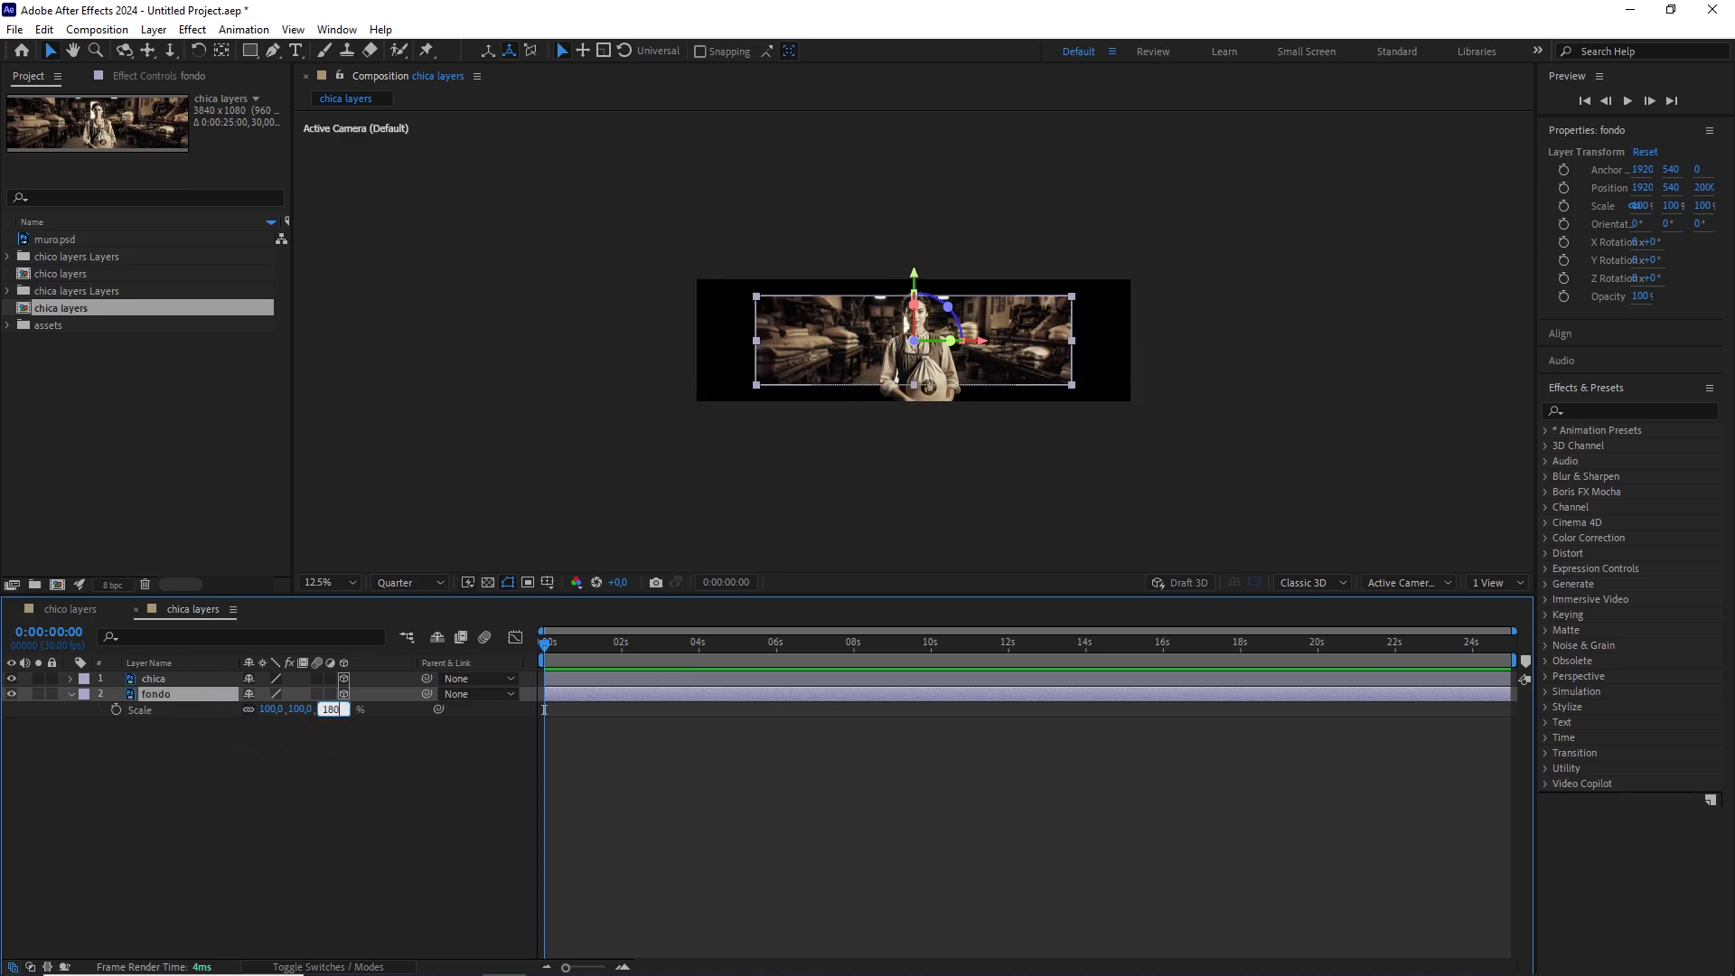
{"action": "type", "text": "180"}
{"action": "left_click", "coordinate": [406, 777]}
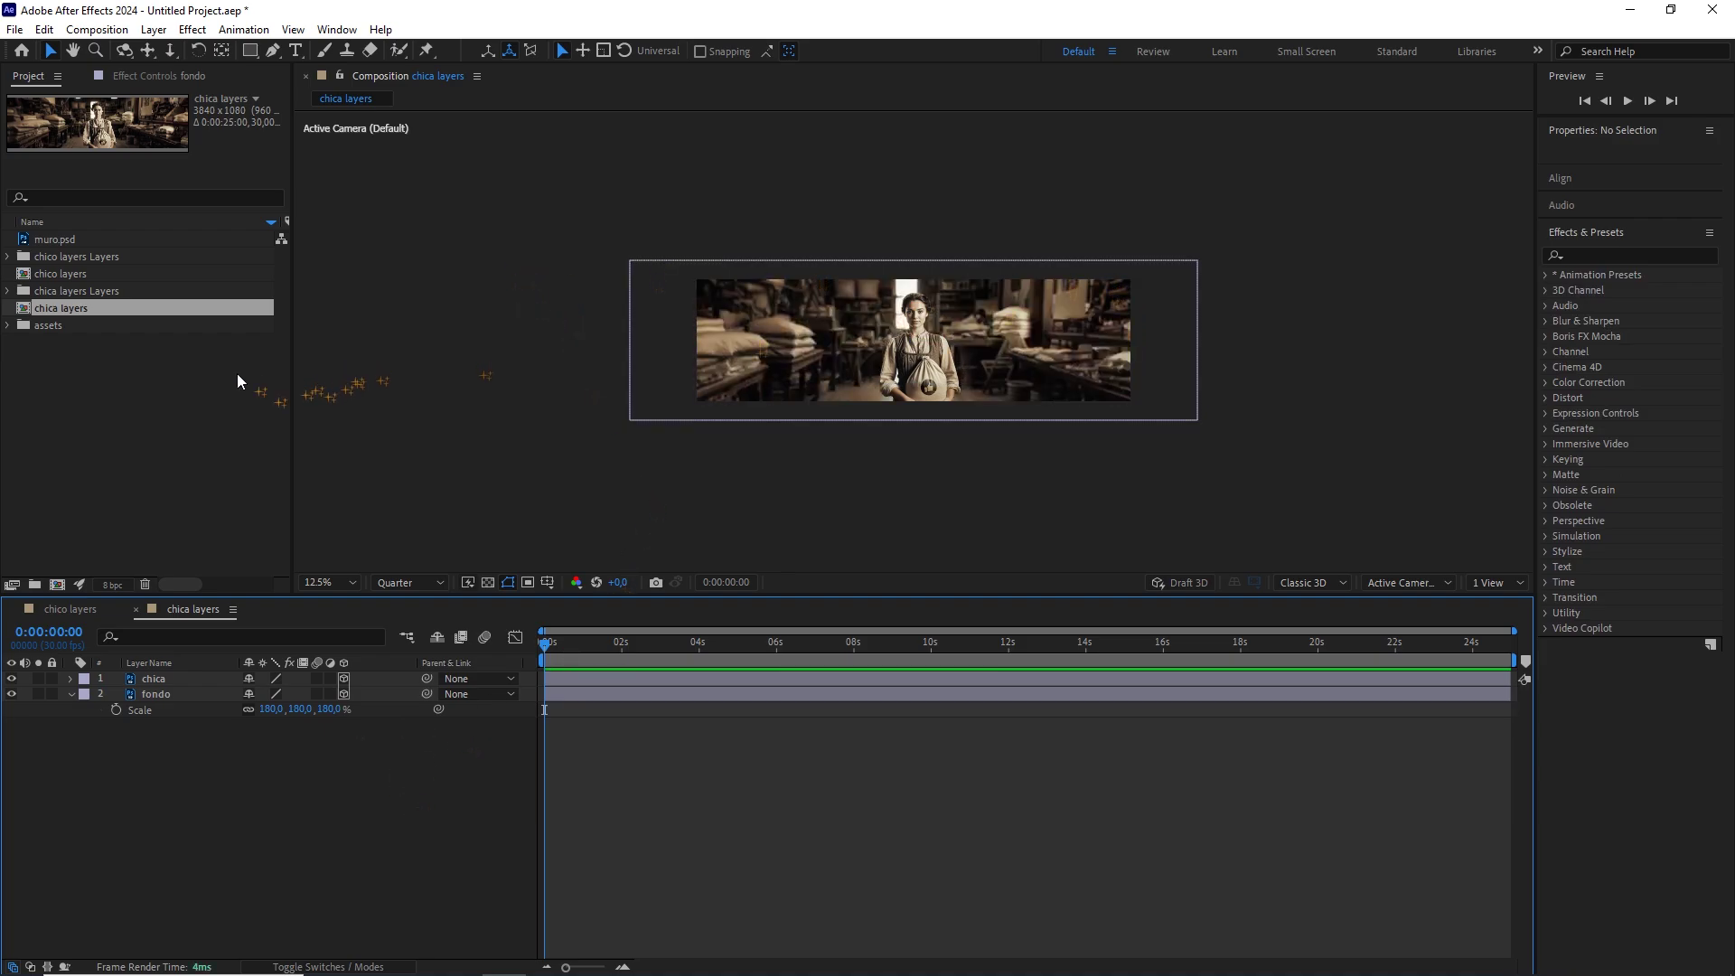
Create a new composition named Principal at 1920 x 1080 px, 30 fps, with a duration of 0:00:25:00.
{"action": "left_click", "coordinate": [179, 378]}
{"action": "left_click", "coordinate": [97, 29]}
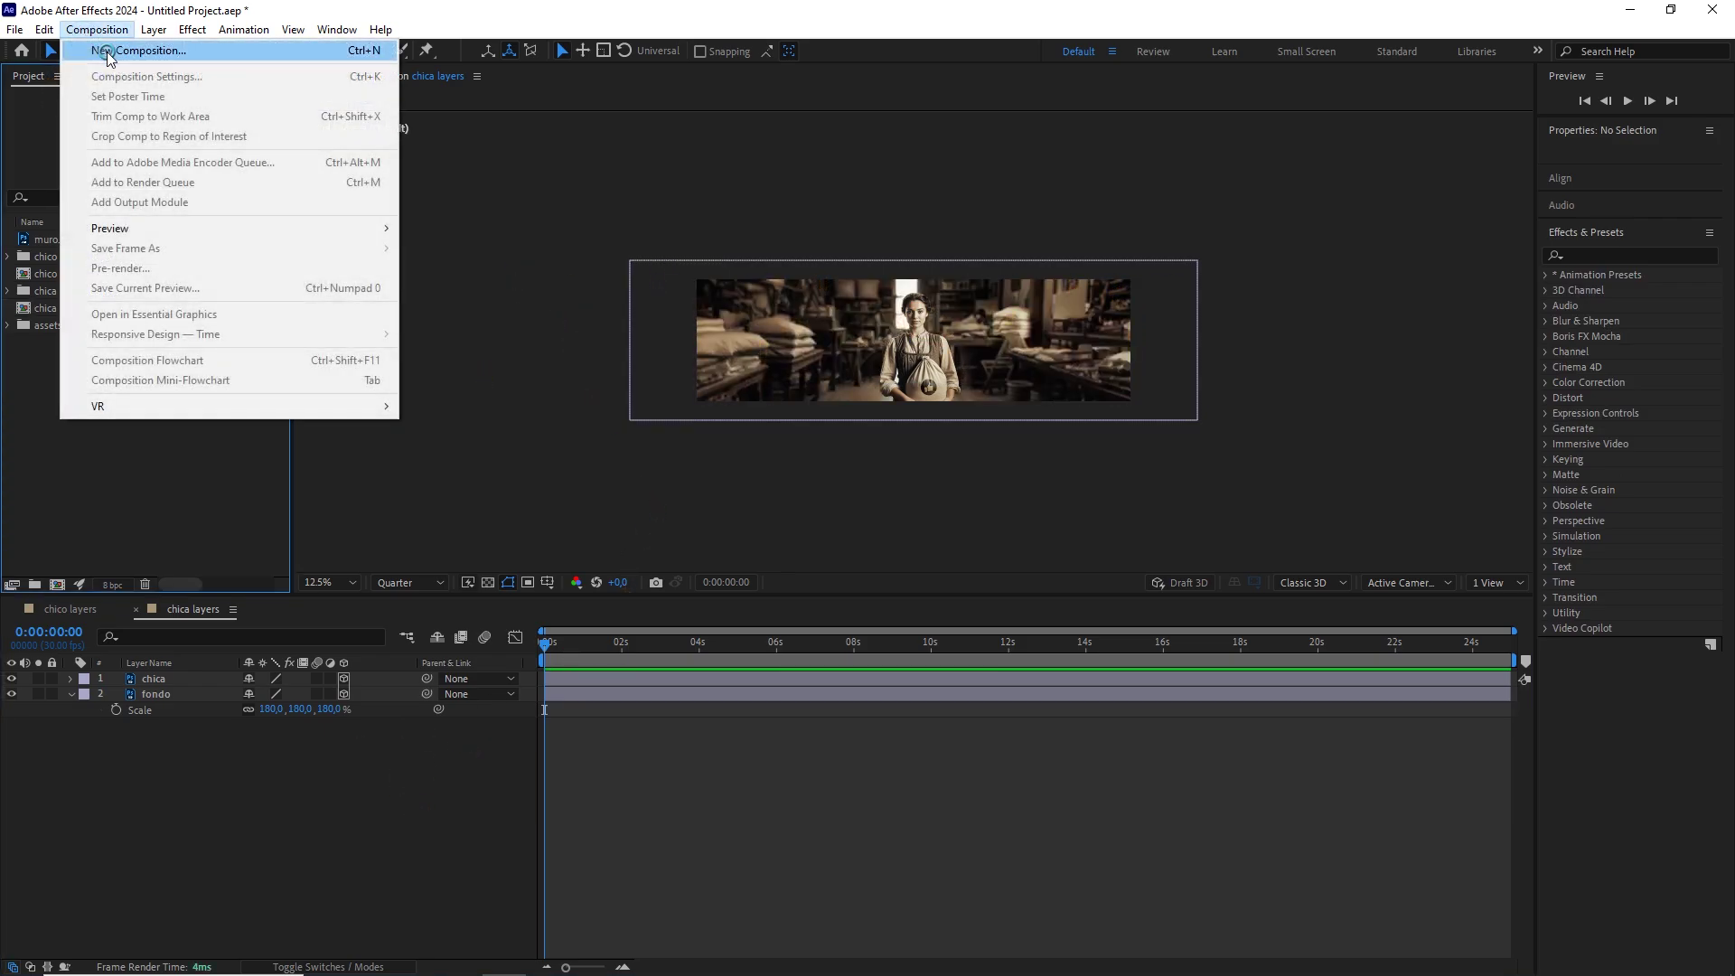
{"action": "left_click", "coordinate": [99, 44]}
{"action": "type", "text": "Principal"}
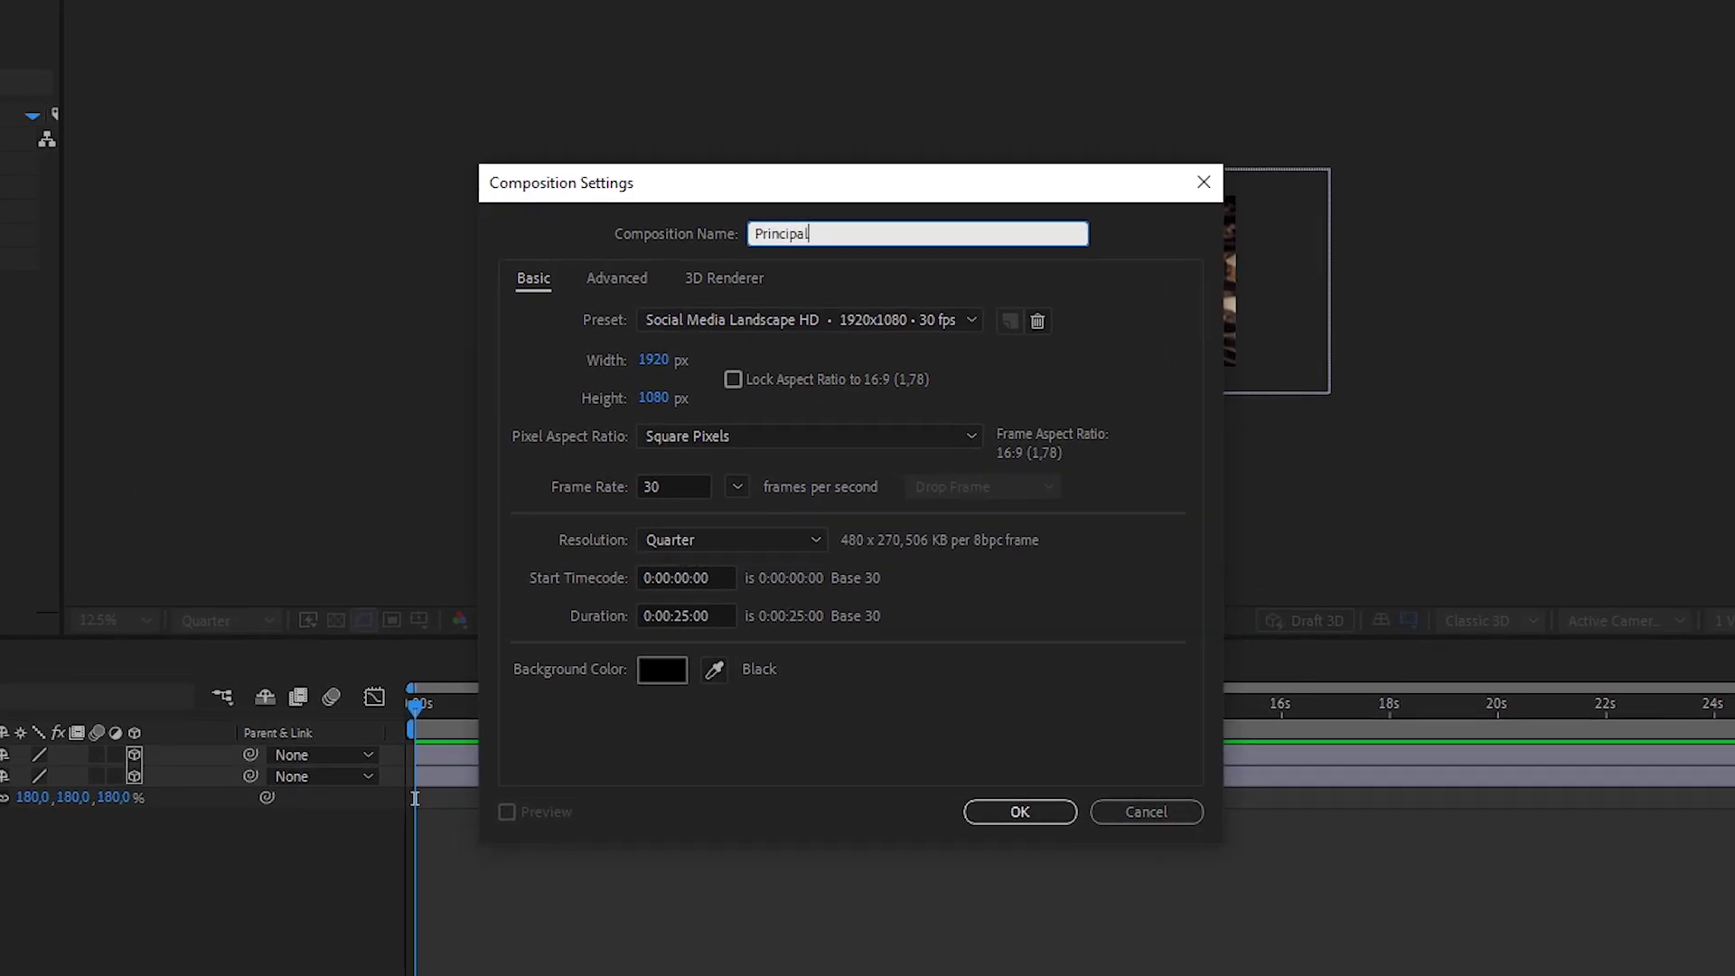
{"action": "left_click", "coordinate": [651, 364]}
{"action": "left_click", "coordinate": [662, 392]}
{"action": "left_click", "coordinate": [679, 486]}
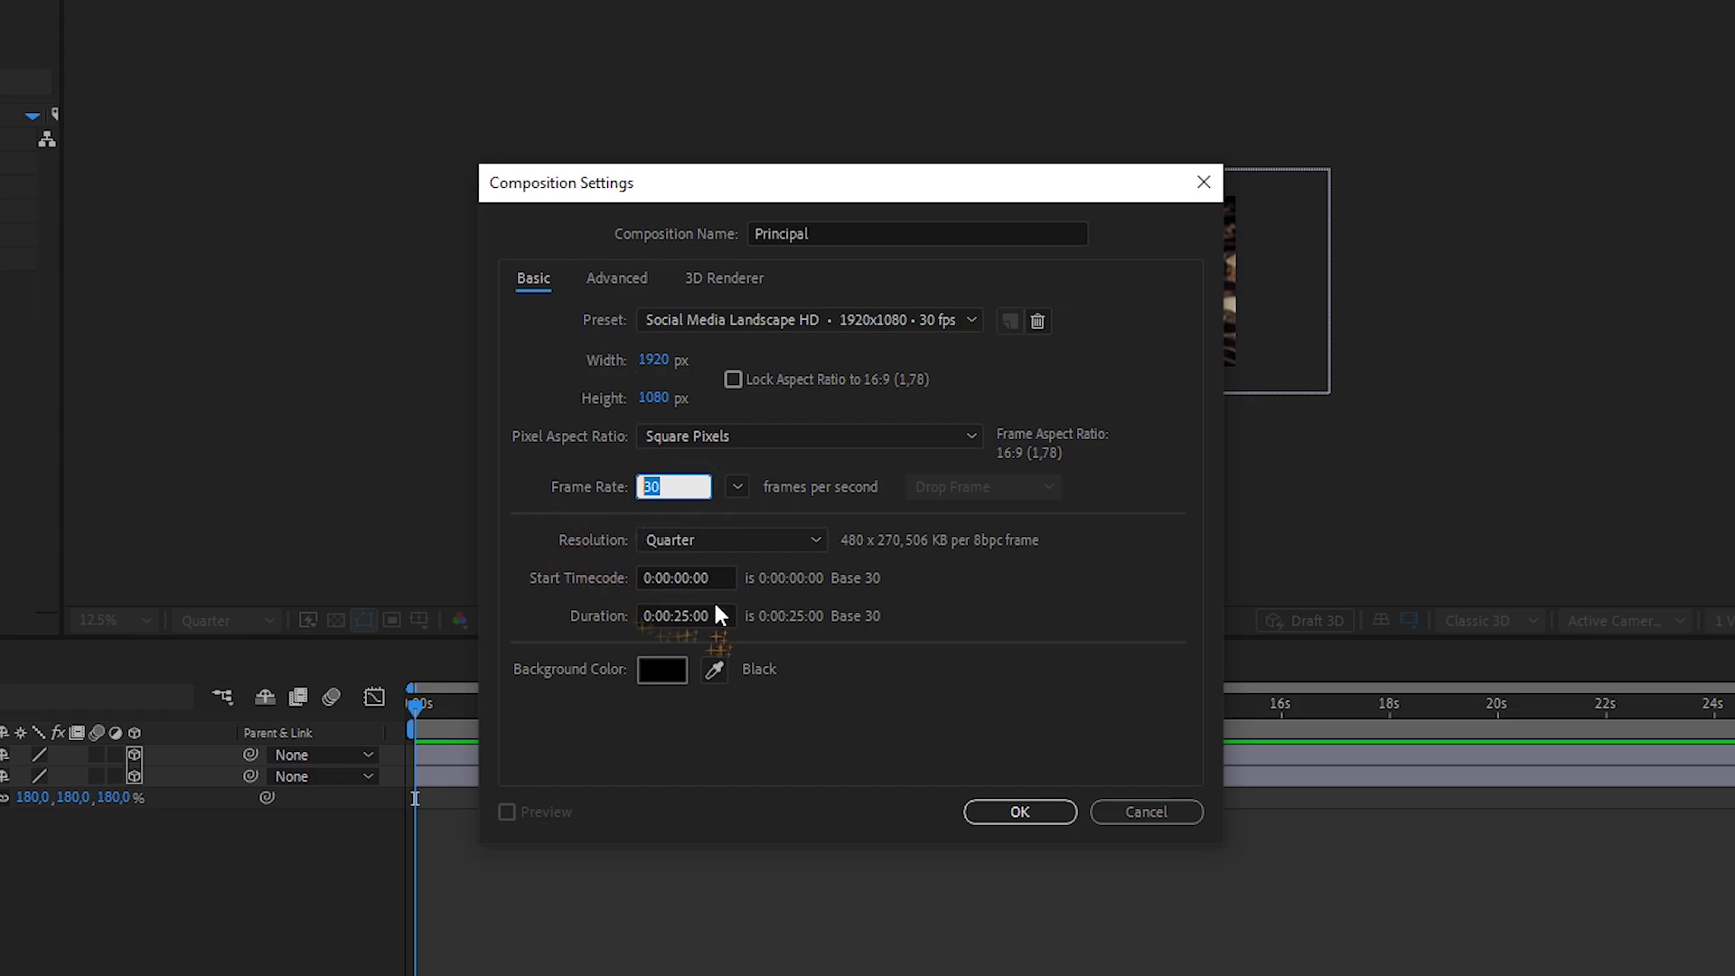
{"action": "left_click", "coordinate": [696, 615]}
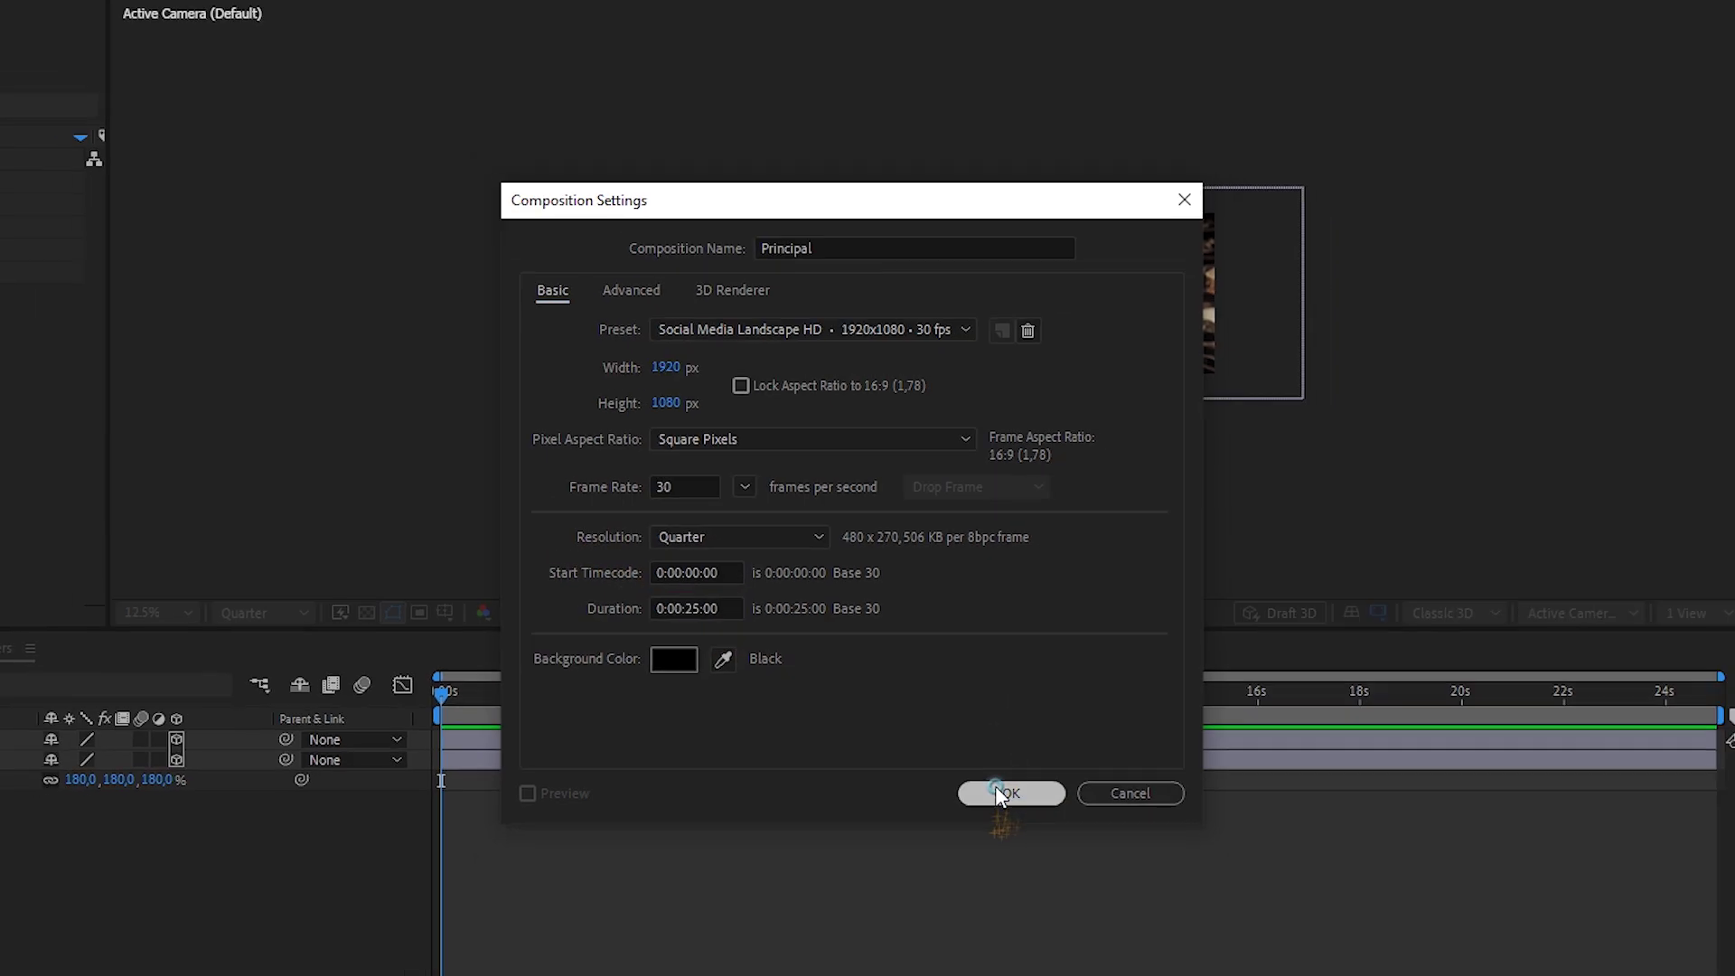
{"action": "left_click", "coordinate": [1010, 807]}
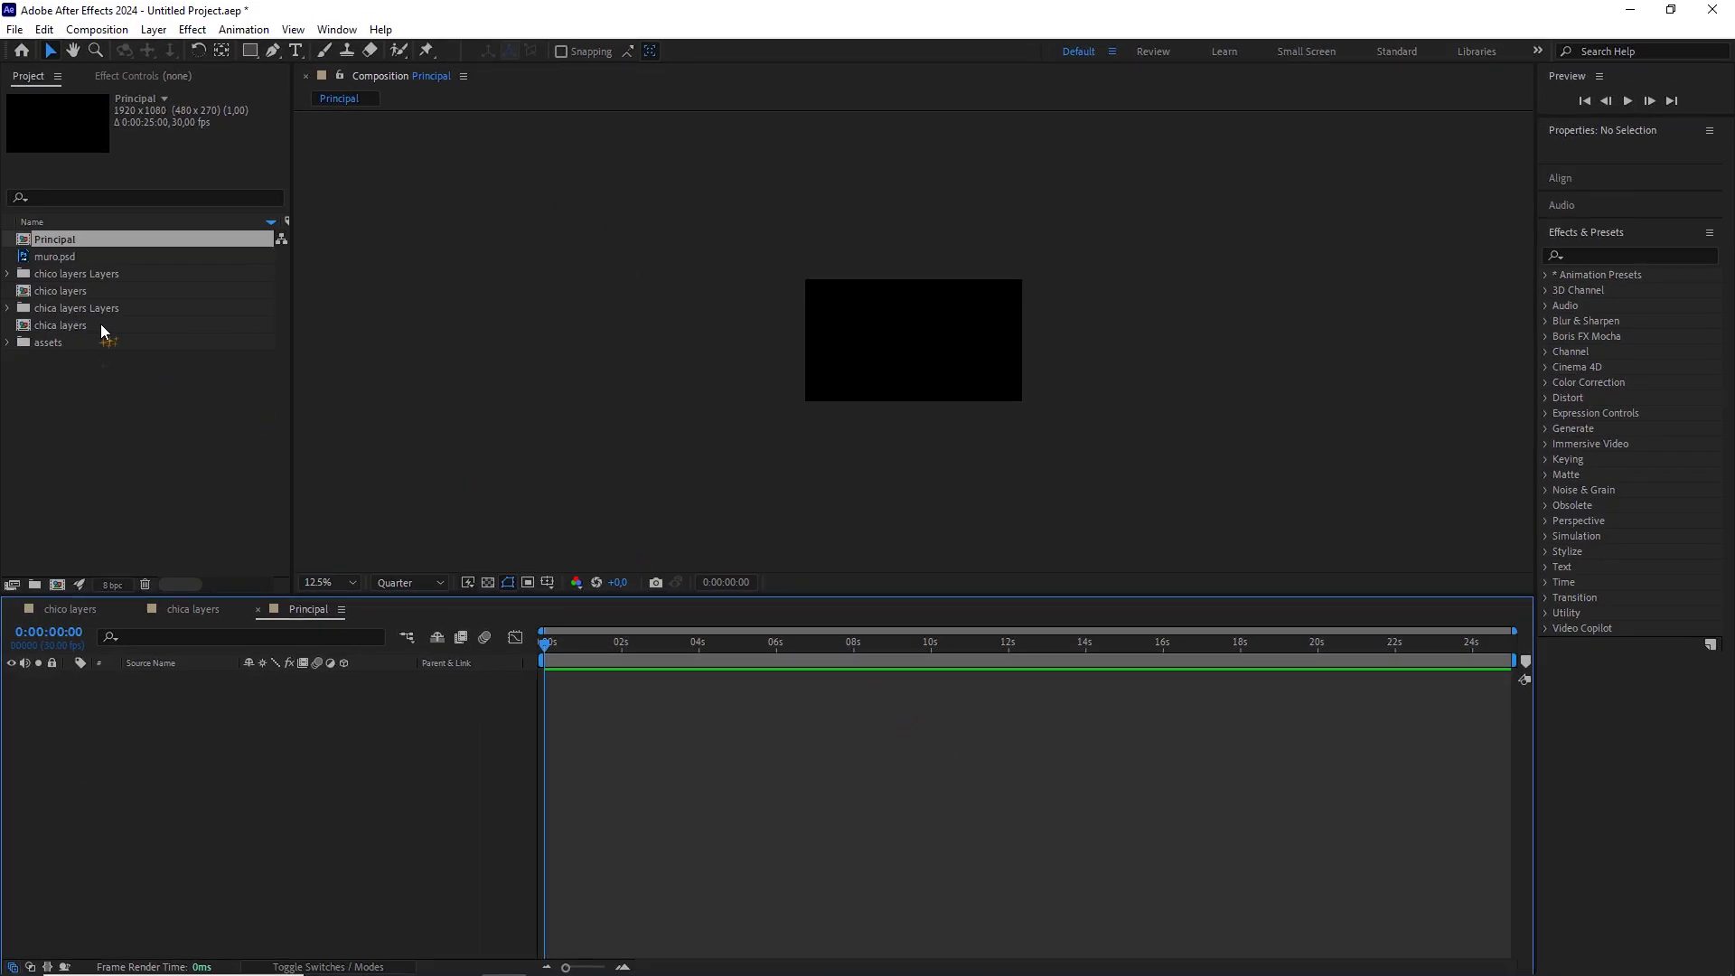
Add the chico layers and chica layers compositions to Principal, chica layers on top, and make both 3D layers.
{"action": "left_click_drag", "start_coordinate": [62, 292], "coordinate": [197, 734]}
{"action": "left_click_drag", "start_coordinate": [70, 327], "coordinate": [177, 676]}
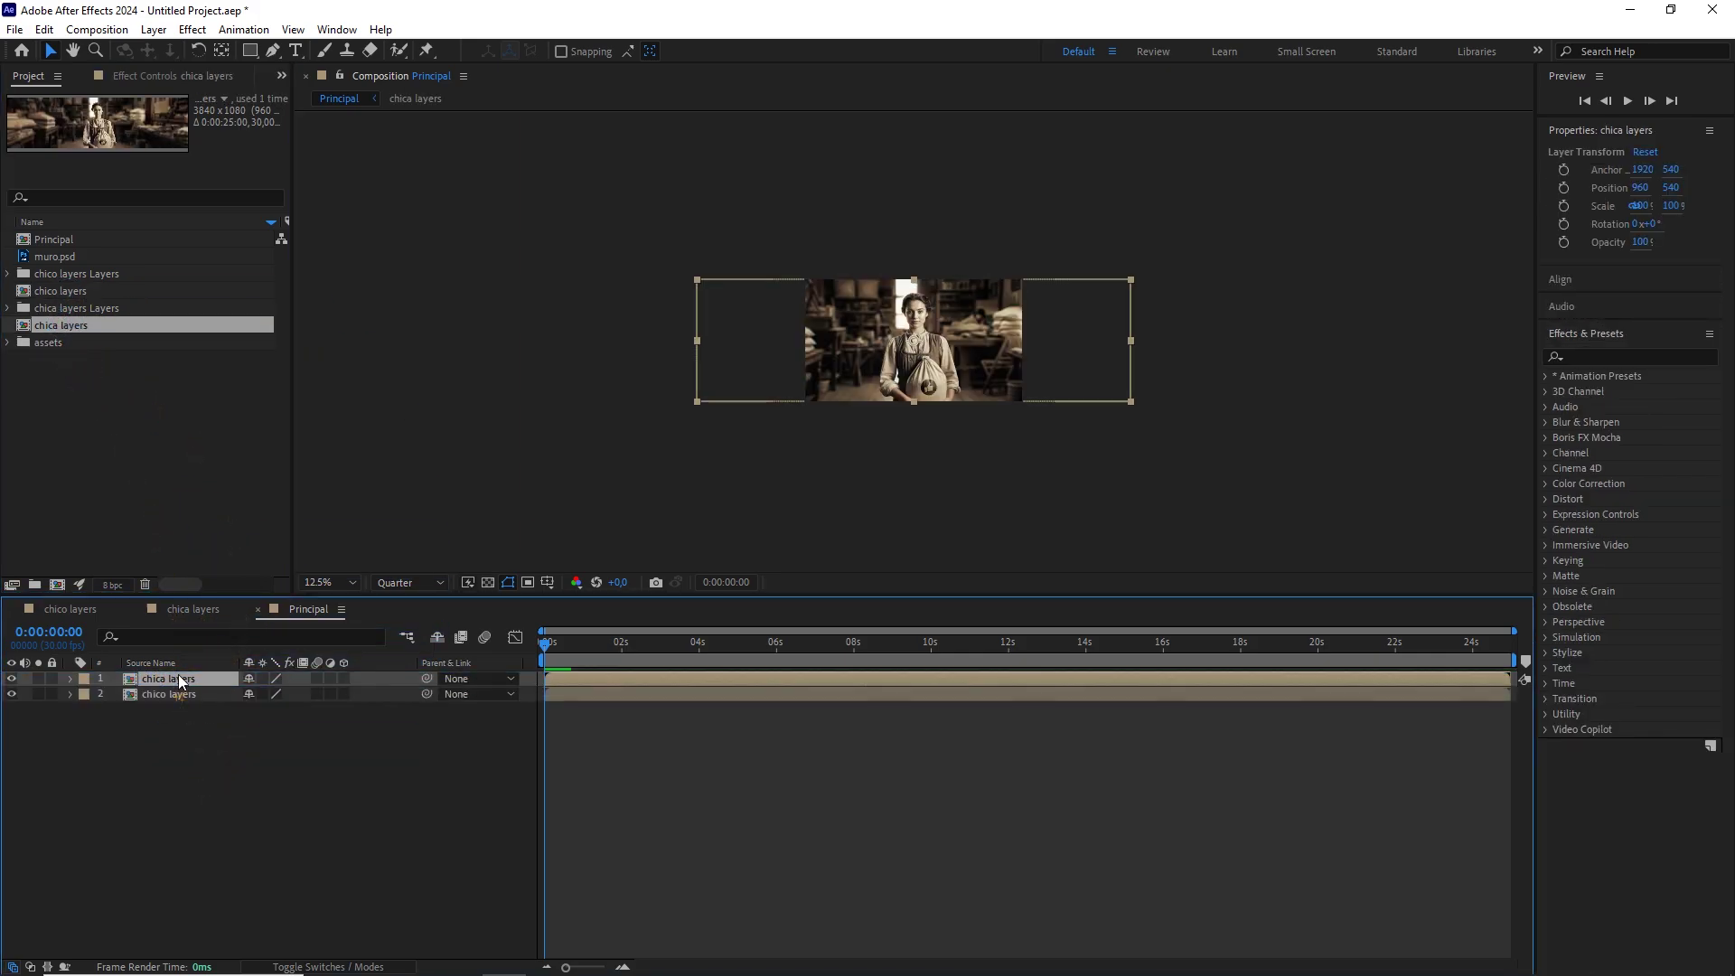
{"action": "left_click_drag", "start_coordinate": [271, 773], "coordinate": [185, 684]}
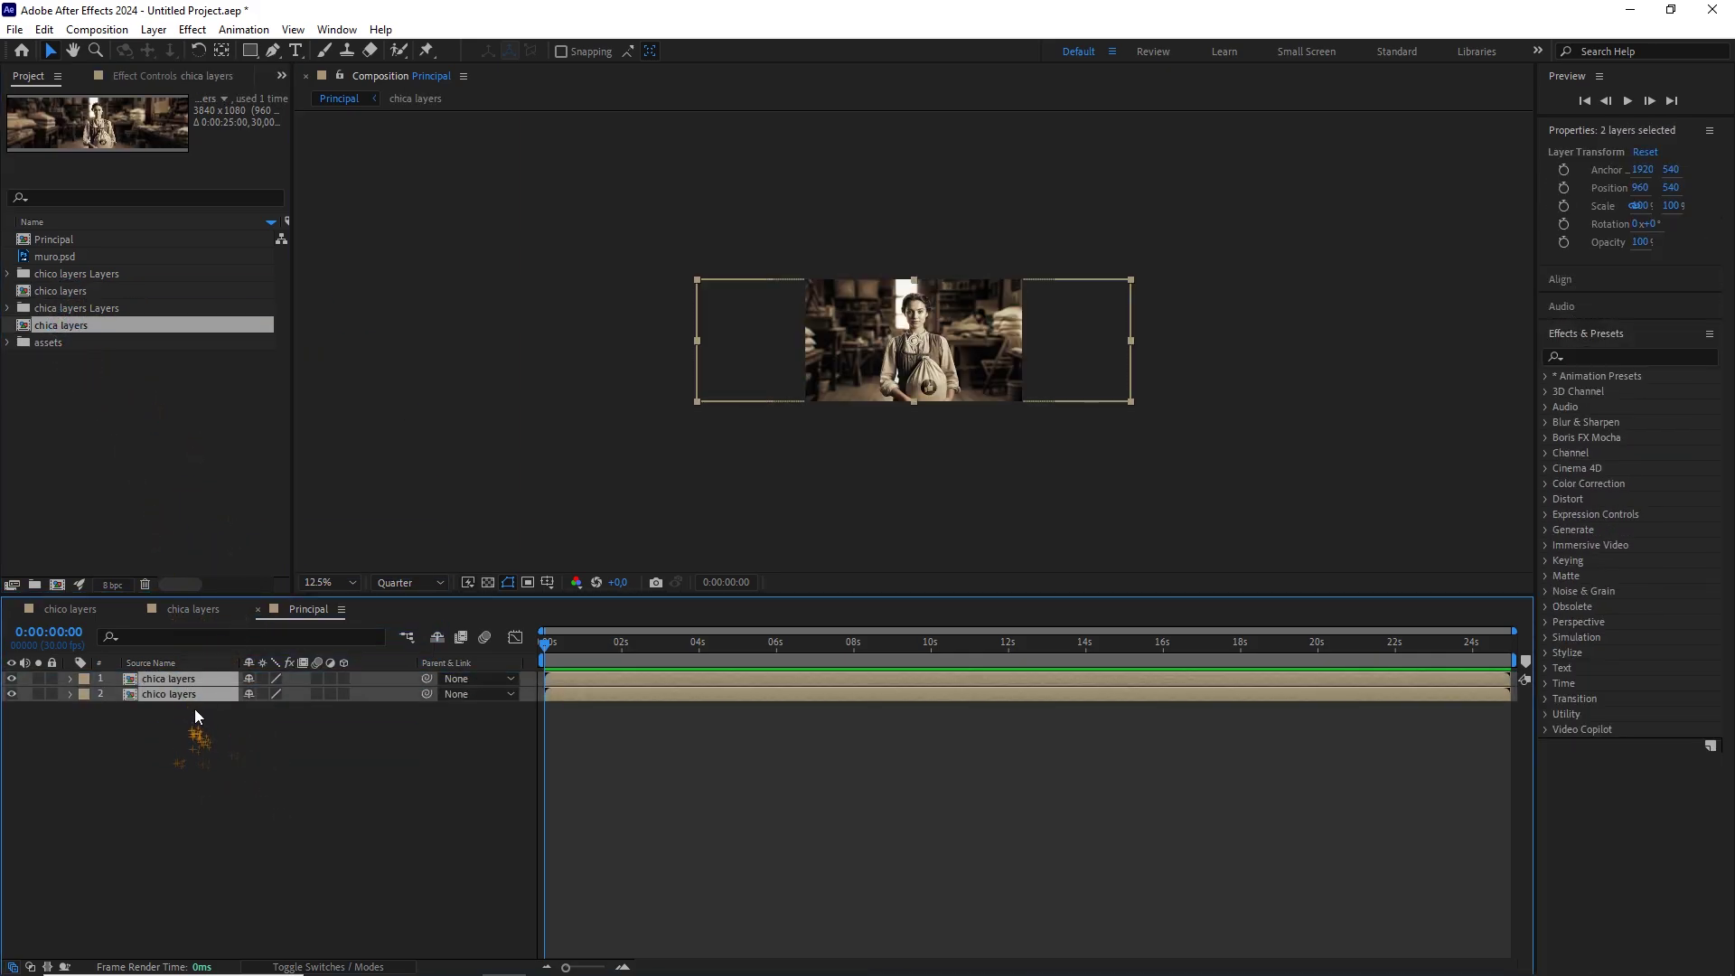
{"action": "left_click", "coordinate": [344, 679]}
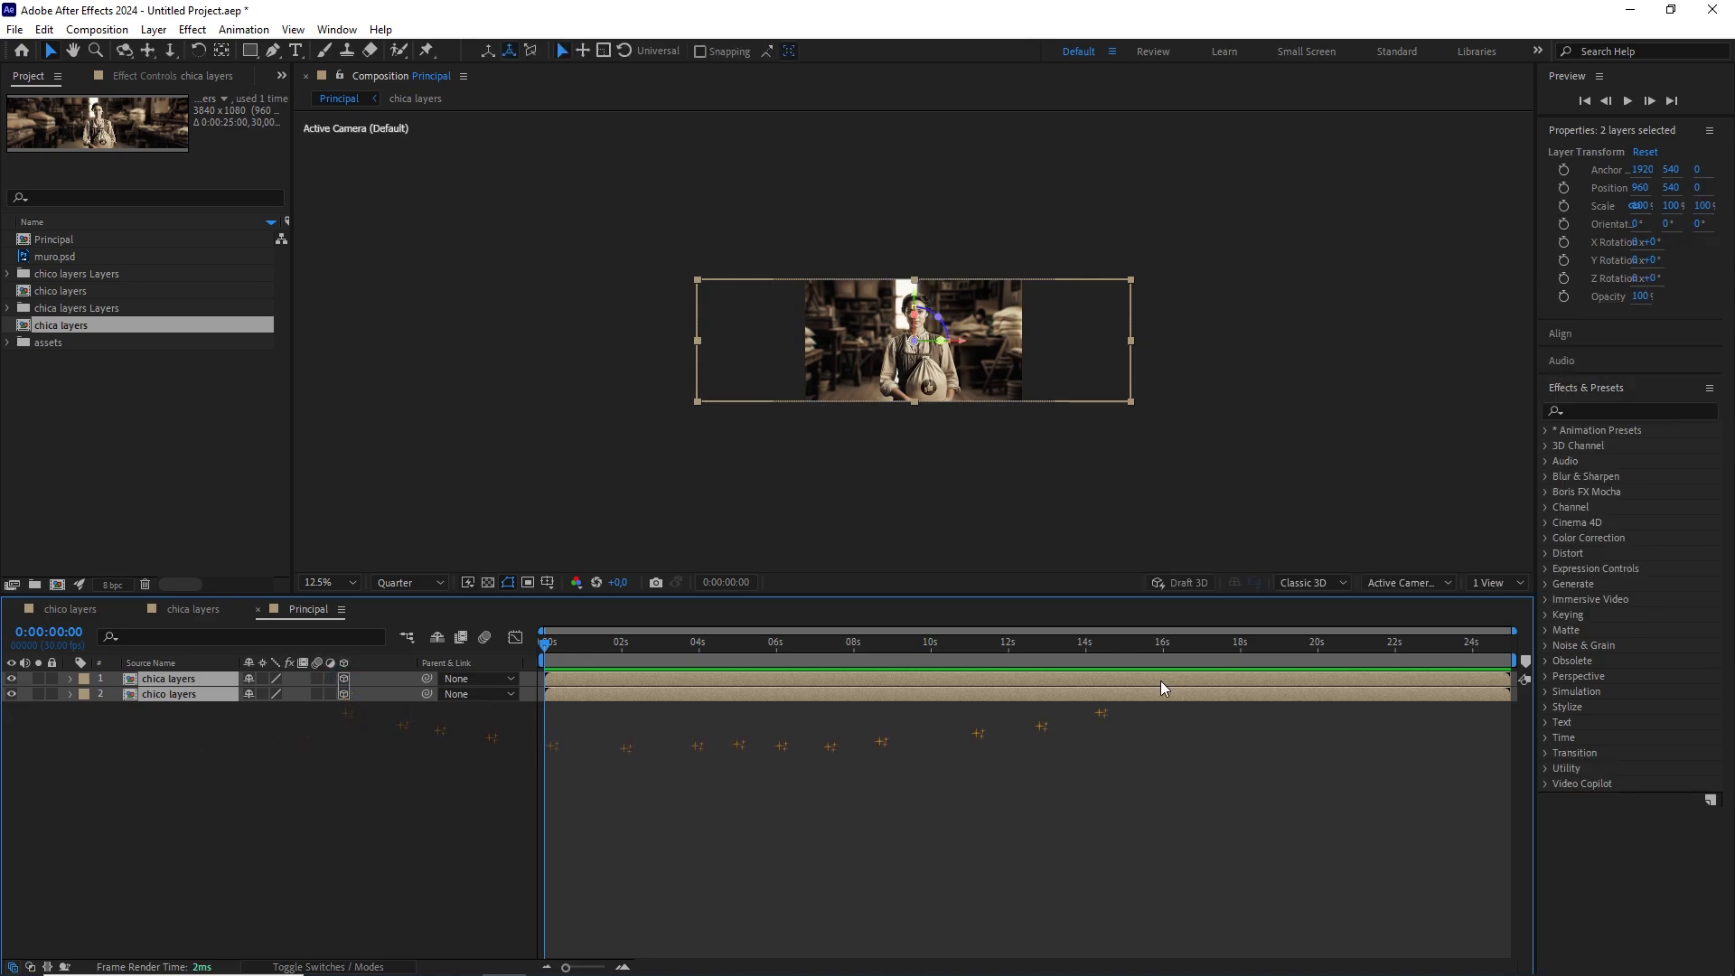
Show the Principal composition in 2 Views and make the Top view active.
{"action": "left_click", "coordinate": [1489, 583]}
{"action": "left_click", "coordinate": [1493, 614]}
{"action": "left_click_drag", "start_coordinate": [740, 293], "coordinate": [523, 367]}
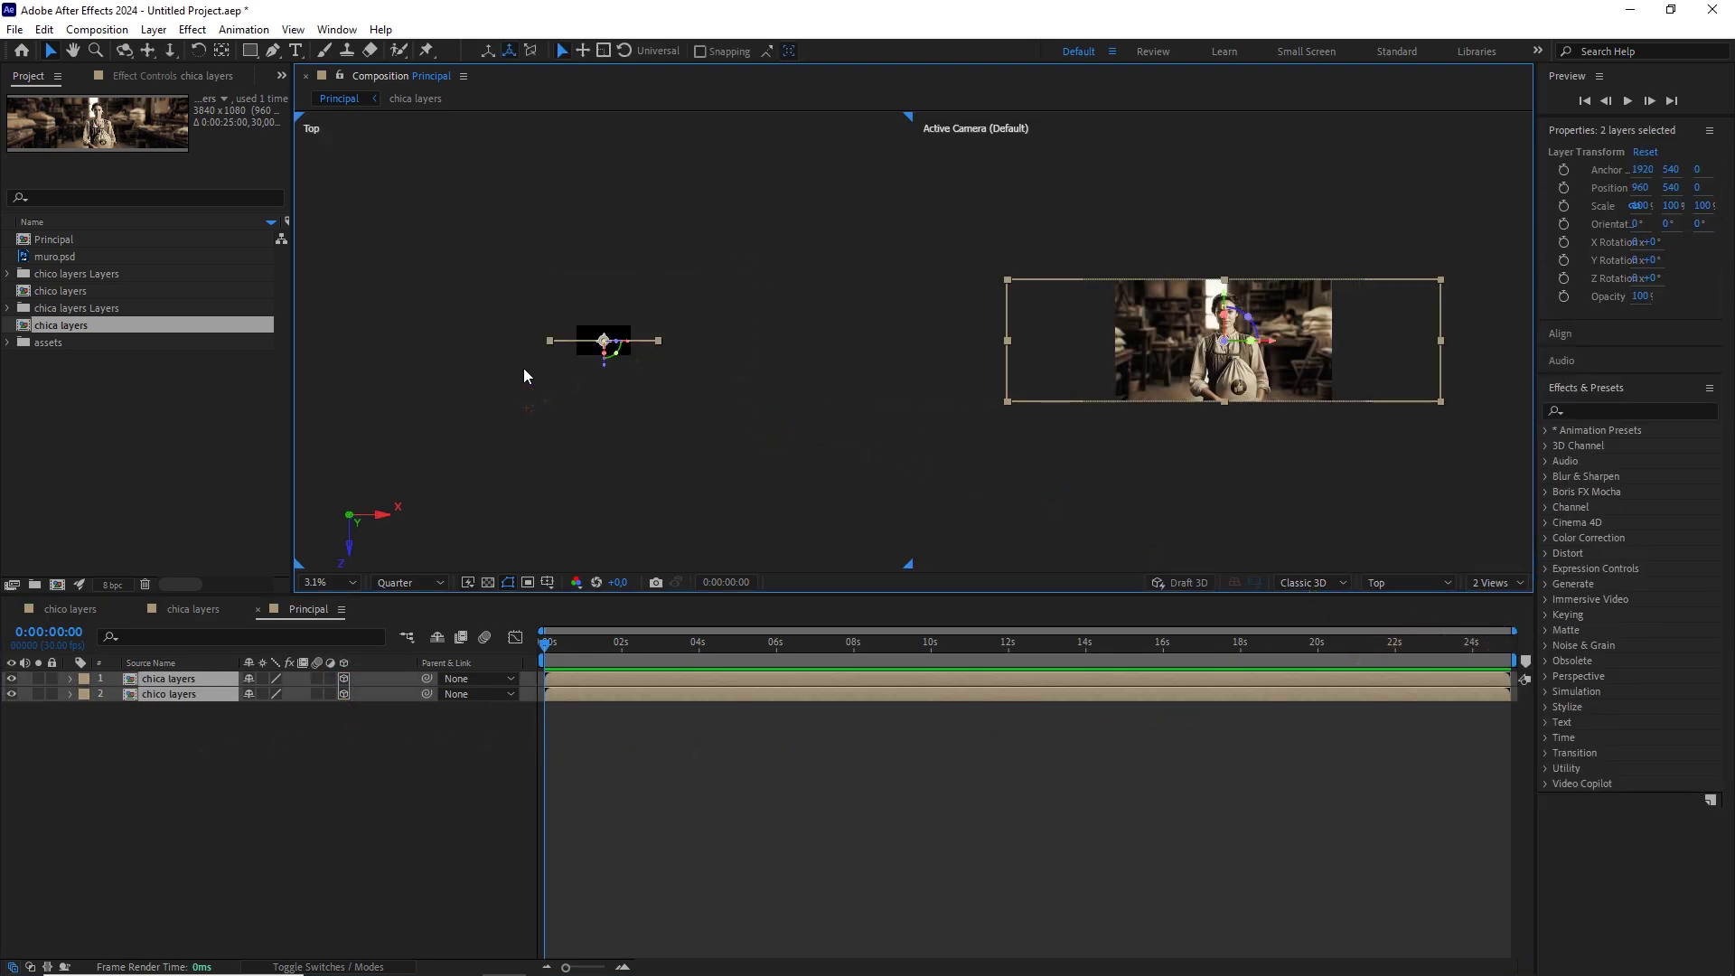
Collapse the transformations of both composition layers in Principal and set the X position of chica layers to 3500.
{"action": "left_click", "coordinate": [263, 685]}
{"action": "left_click", "coordinate": [262, 791]}
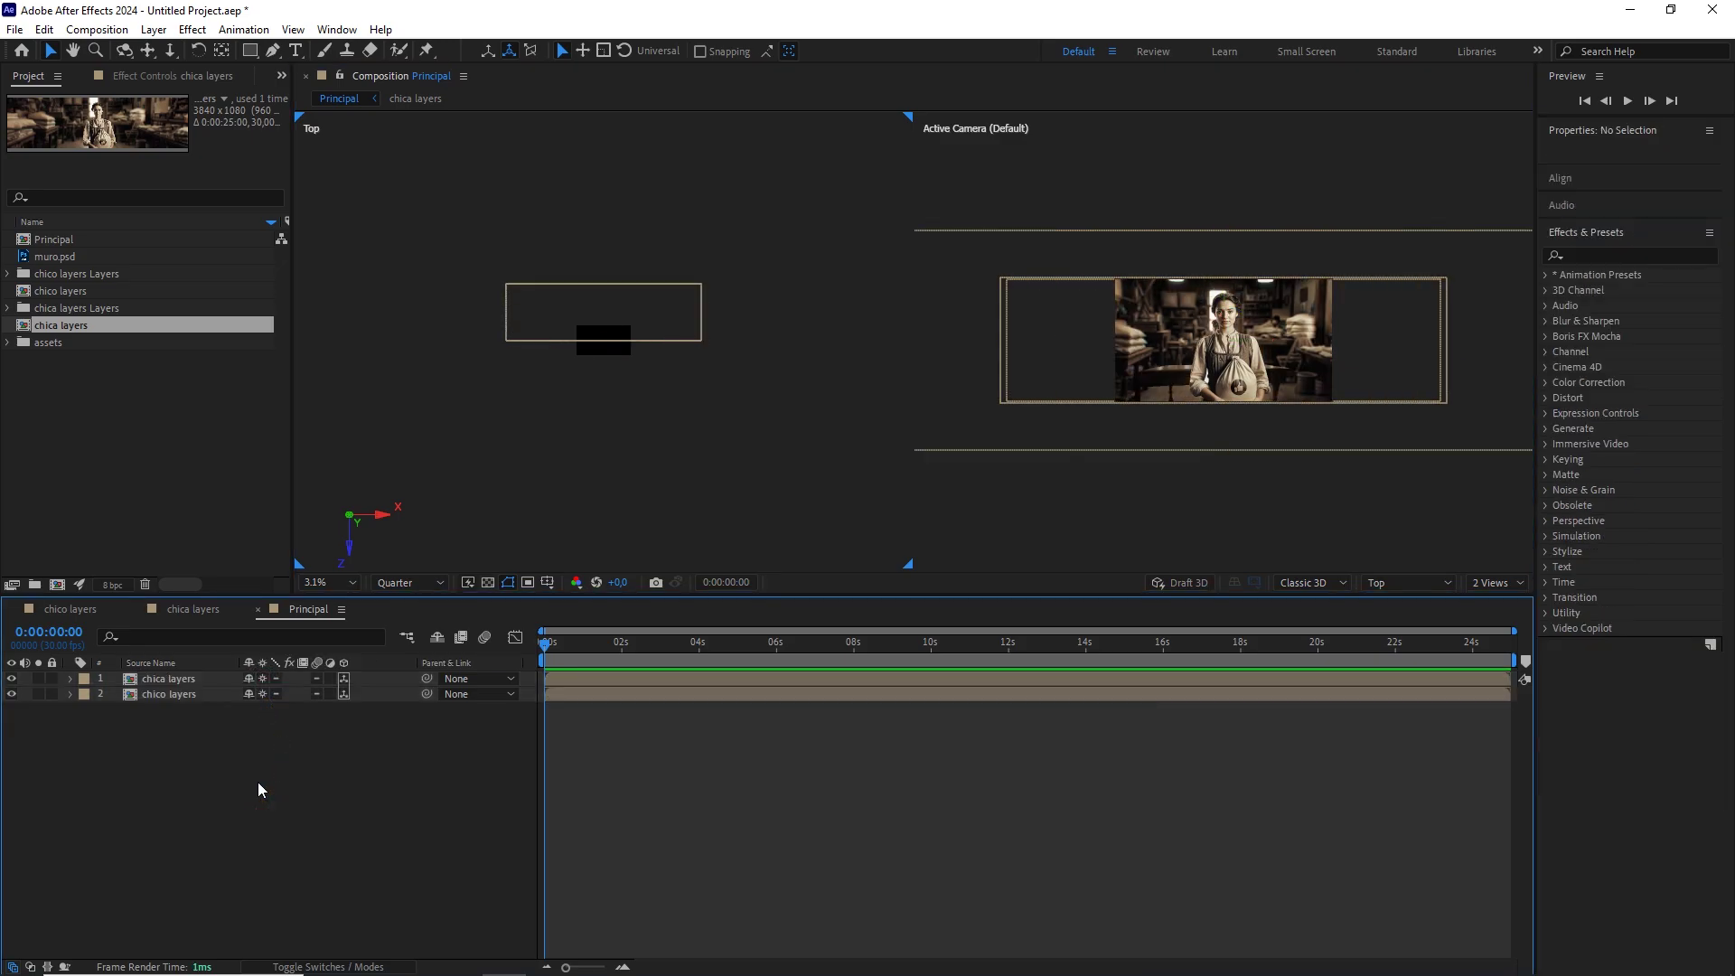
{"action": "left_click", "coordinate": [172, 678]}
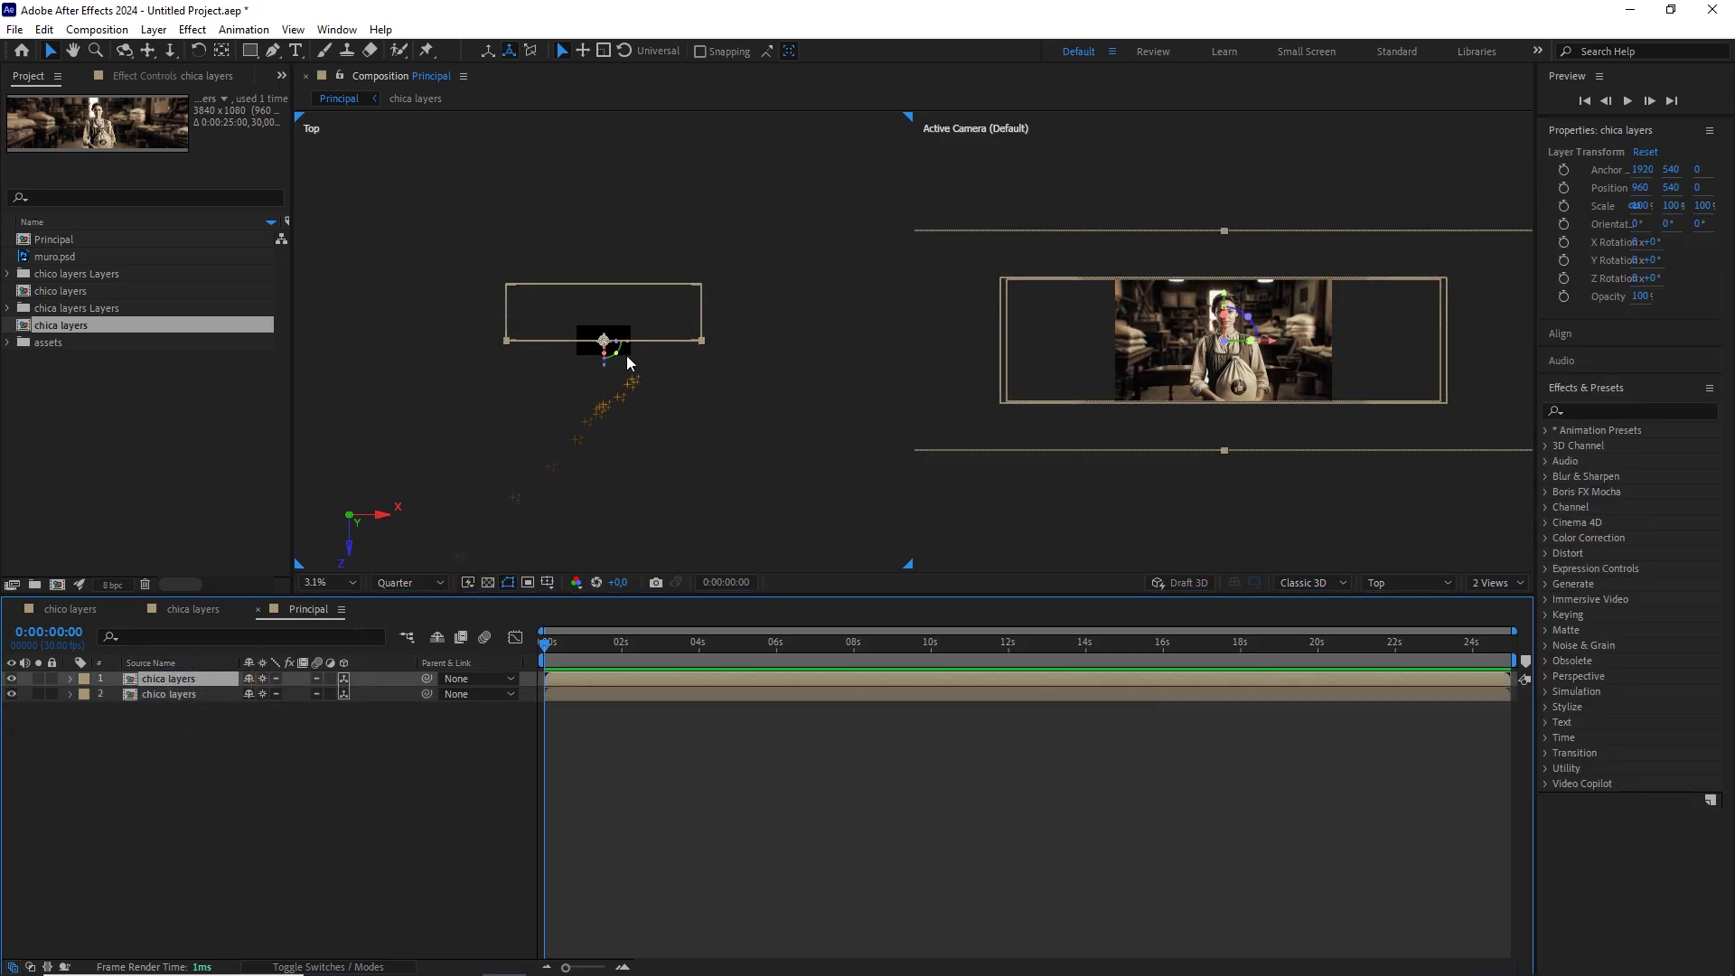
{"action": "left_click_drag", "start_coordinate": [621, 345], "coordinate": [730, 354]}
{"action": "left_click", "coordinate": [199, 677]}
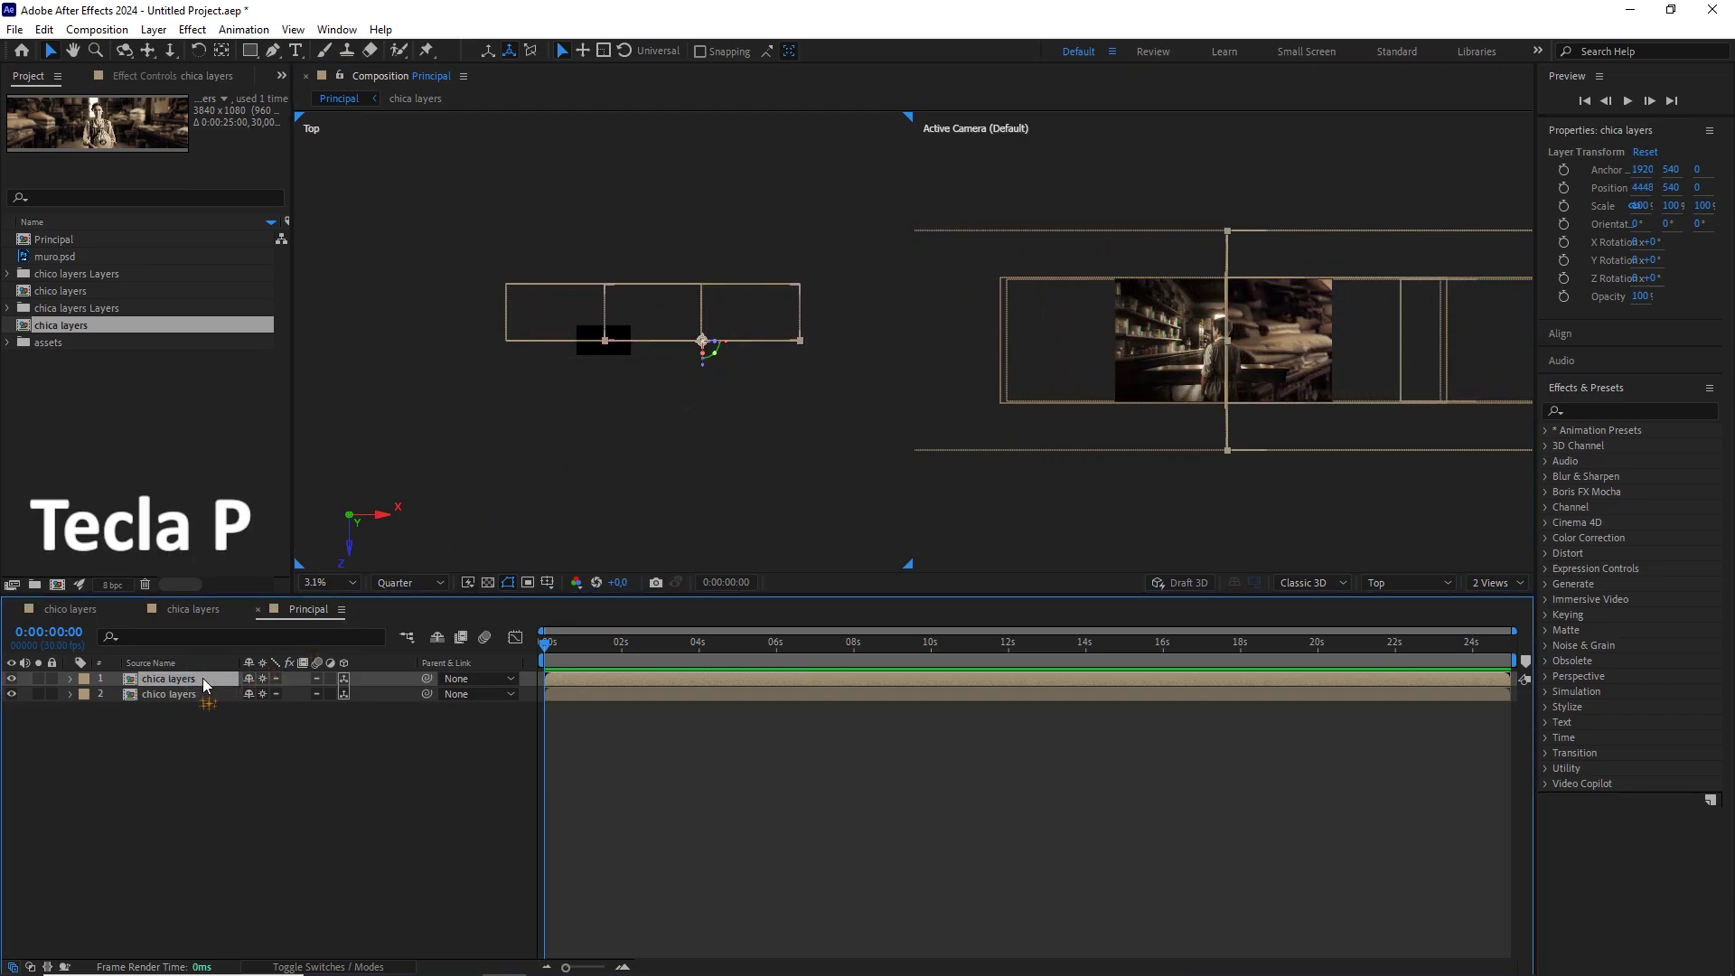
{"action": "key", "text": "p"}
{"action": "left_click", "coordinate": [260, 693]}
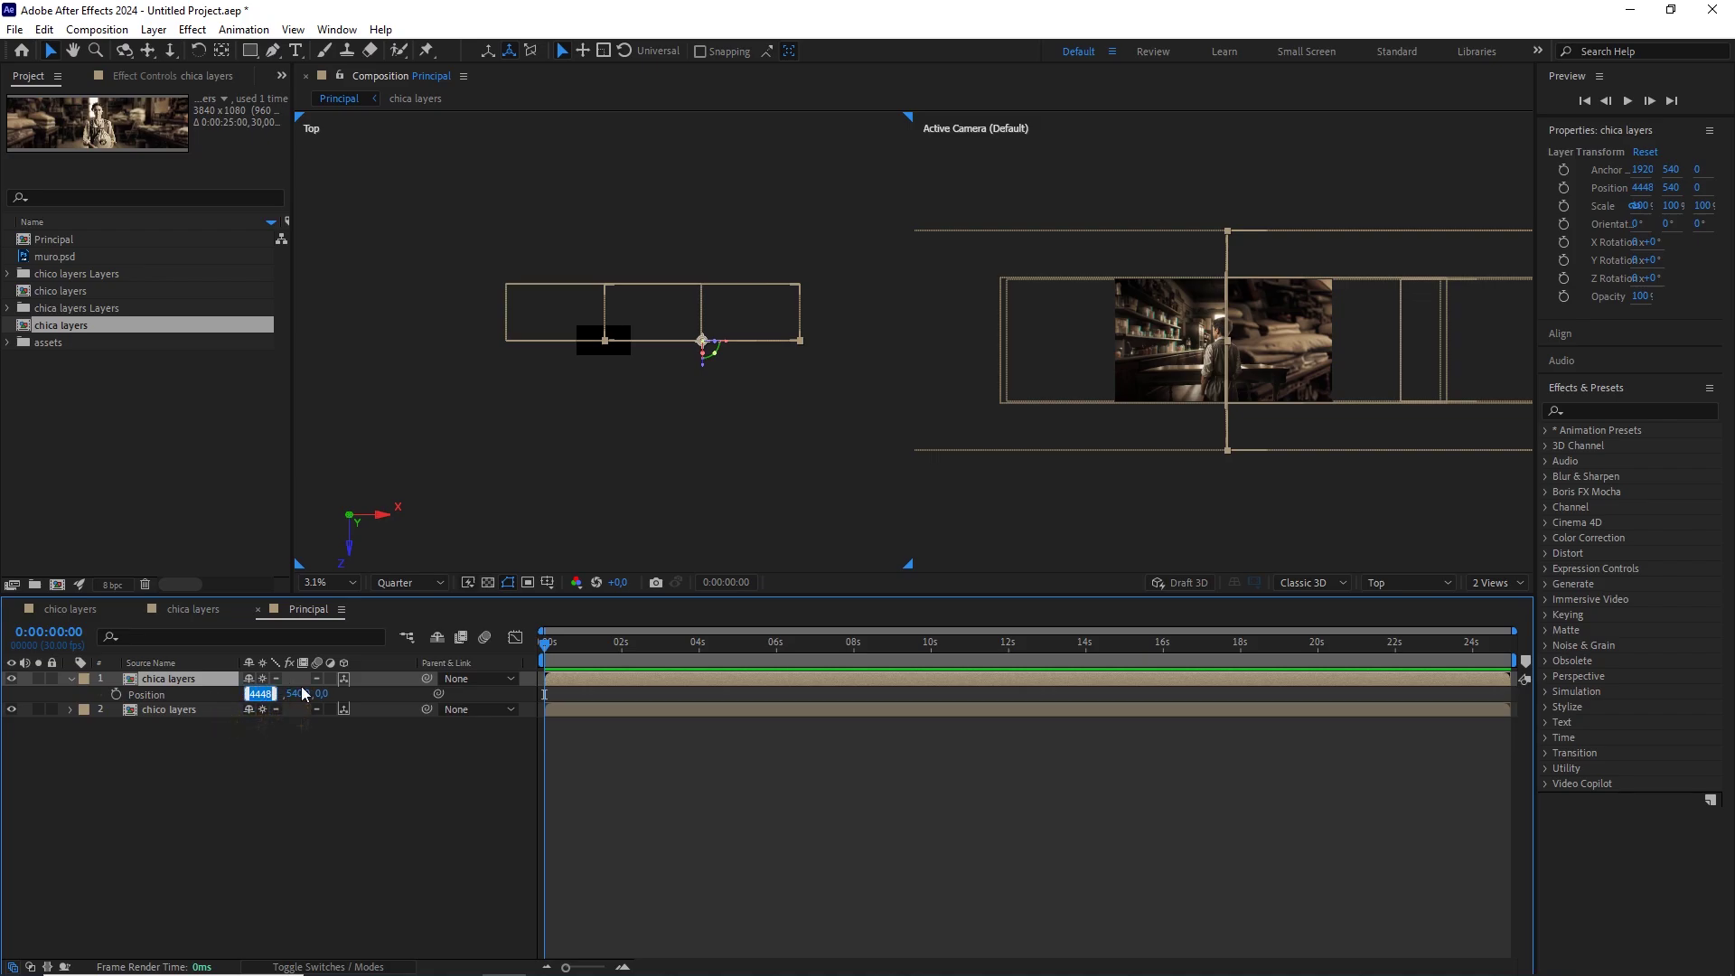
{"action": "left_click", "coordinate": [291, 747]}
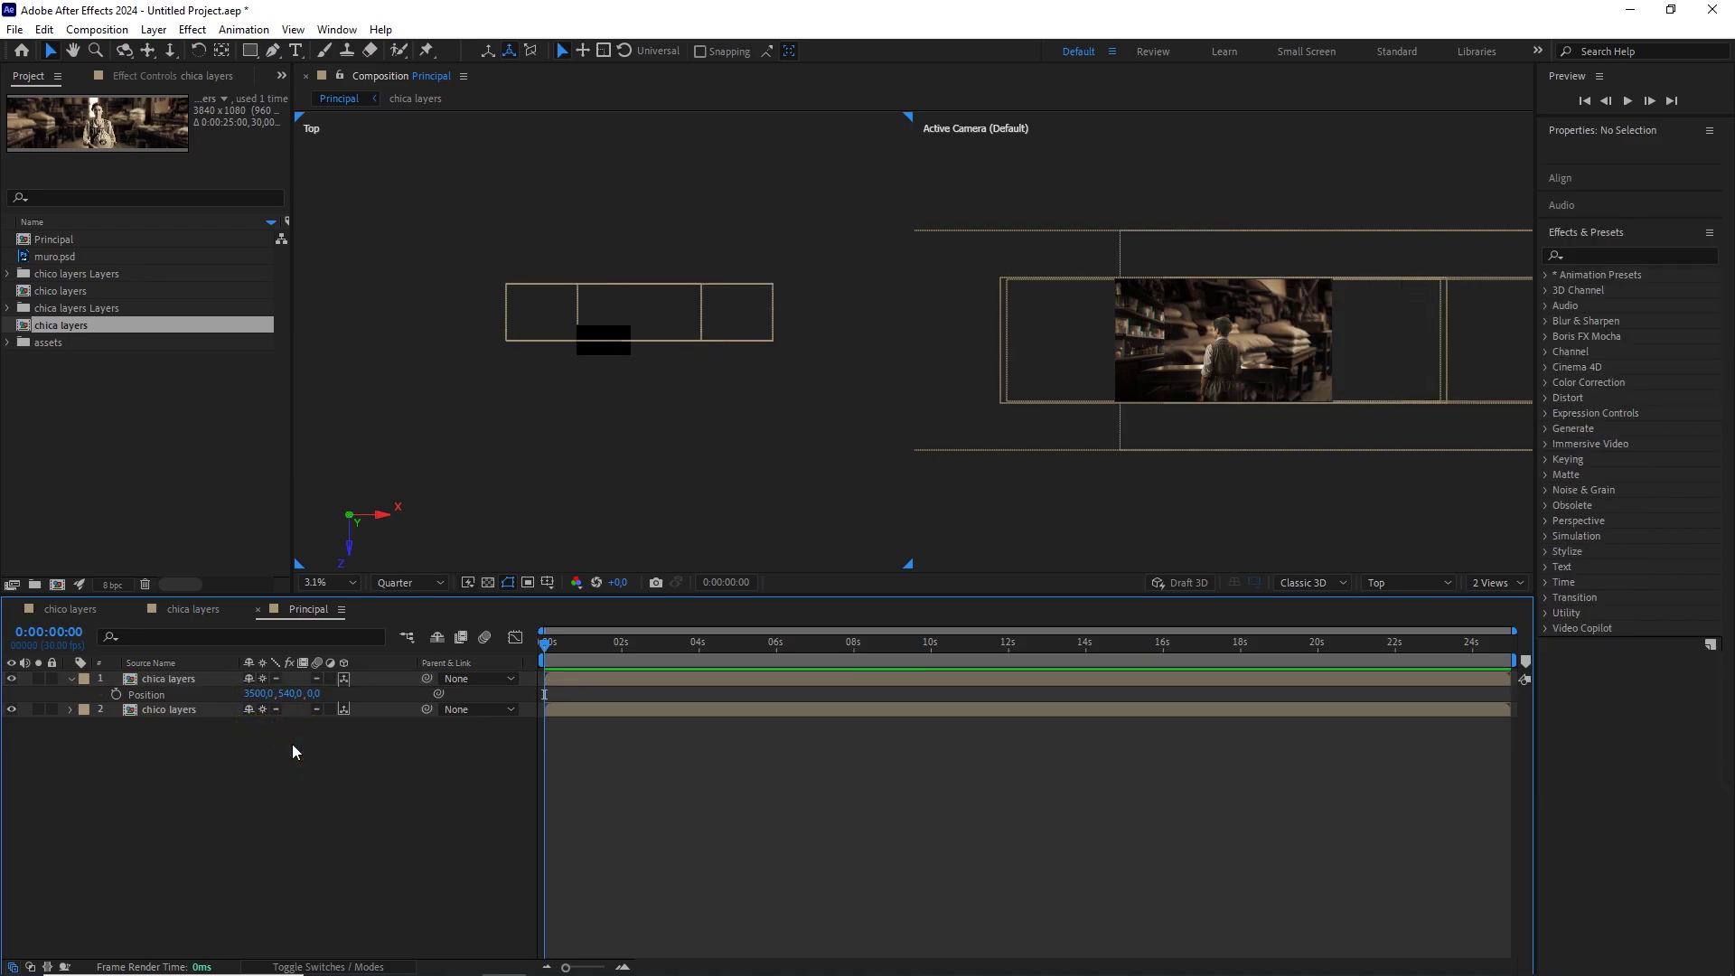
Add muro.psd above chica layers as a 3D layer and shift it along X to about 1920.
{"action": "left_click_drag", "start_coordinate": [62, 257], "coordinate": [161, 675]}
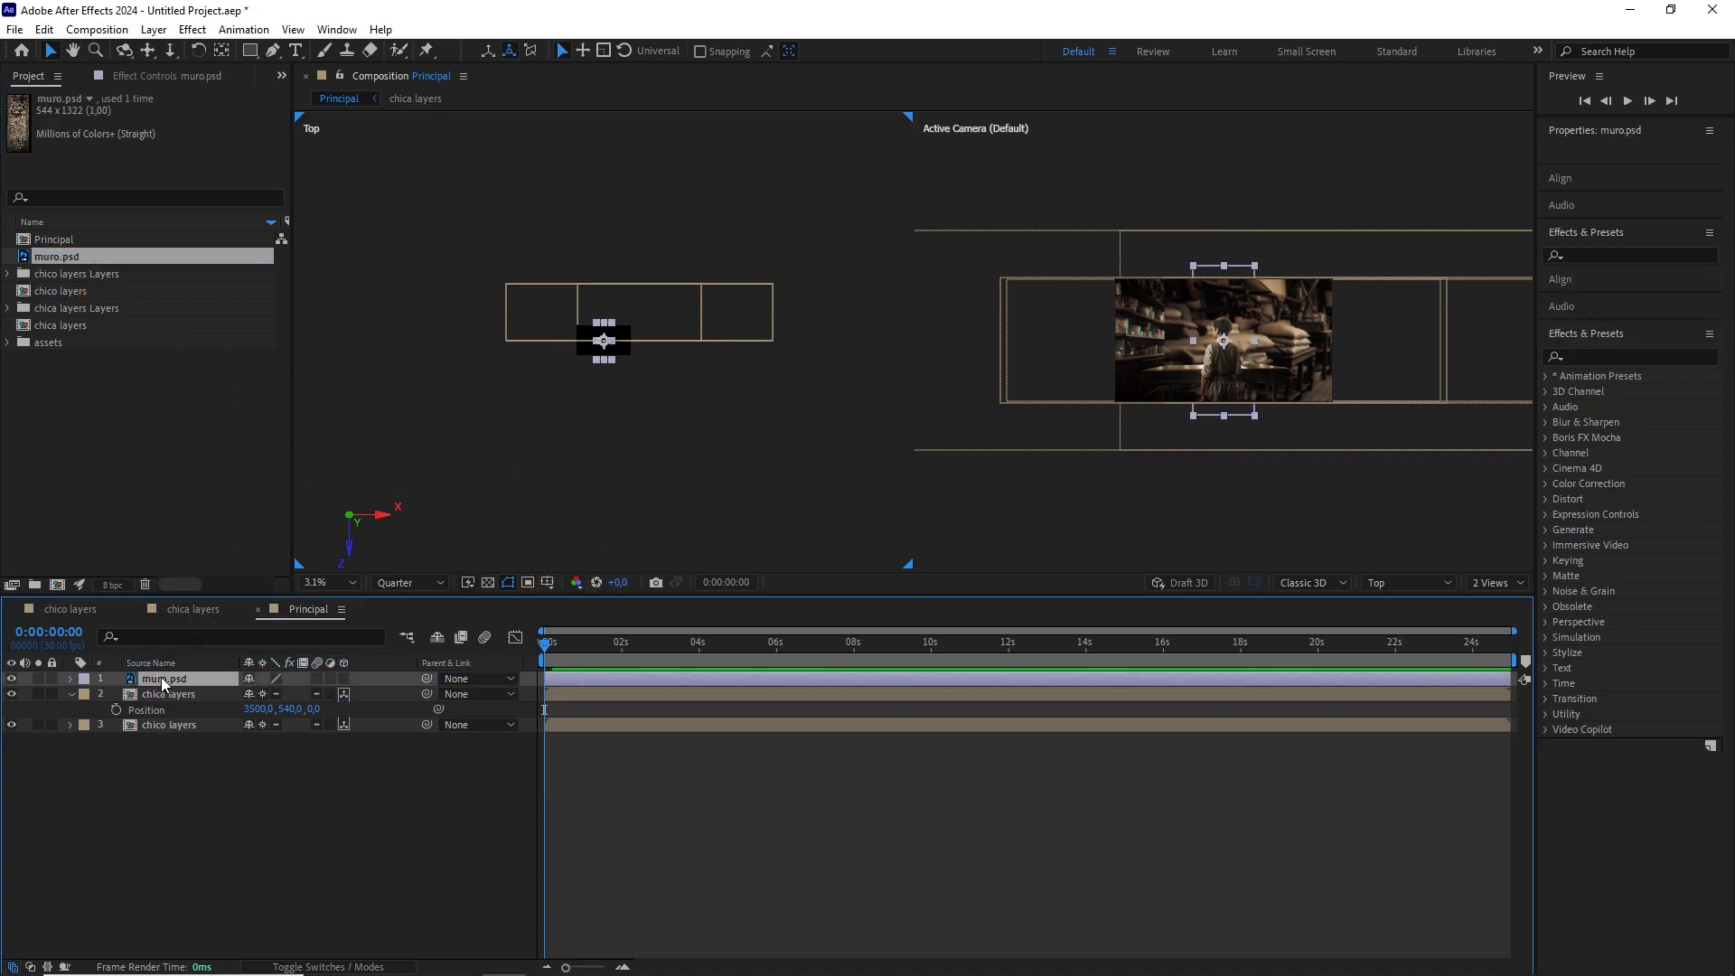
{"action": "left_click", "coordinate": [343, 678]}
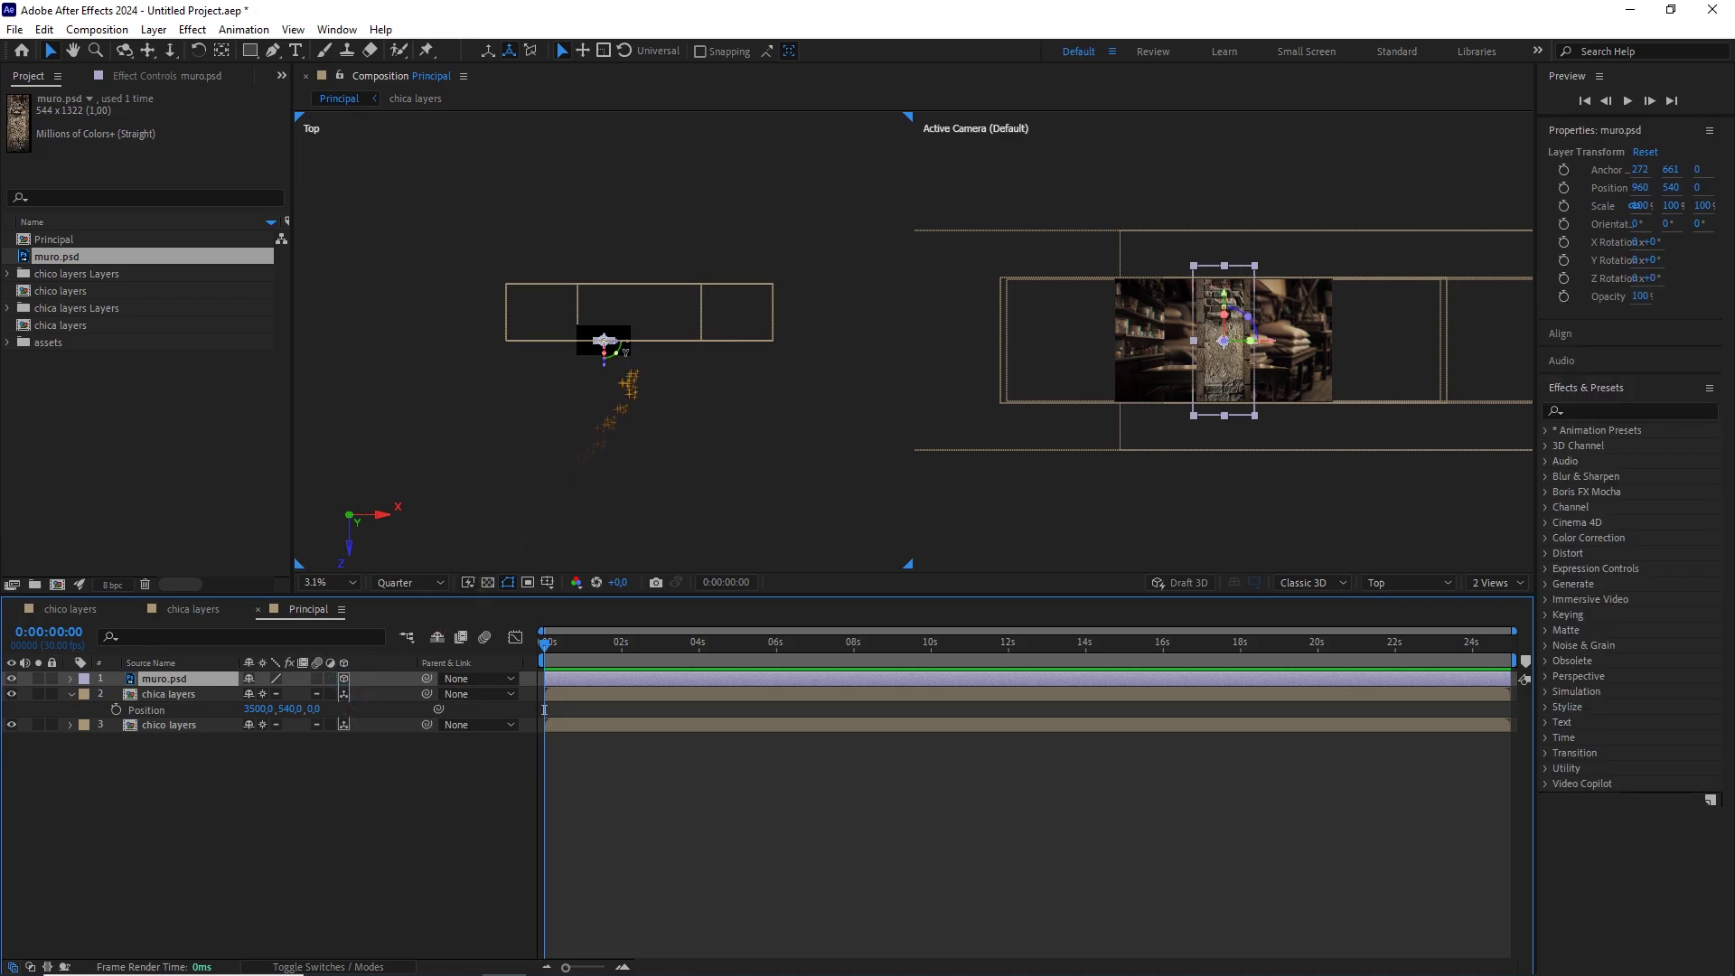
{"action": "left_click_drag", "start_coordinate": [629, 353], "coordinate": [657, 347]}
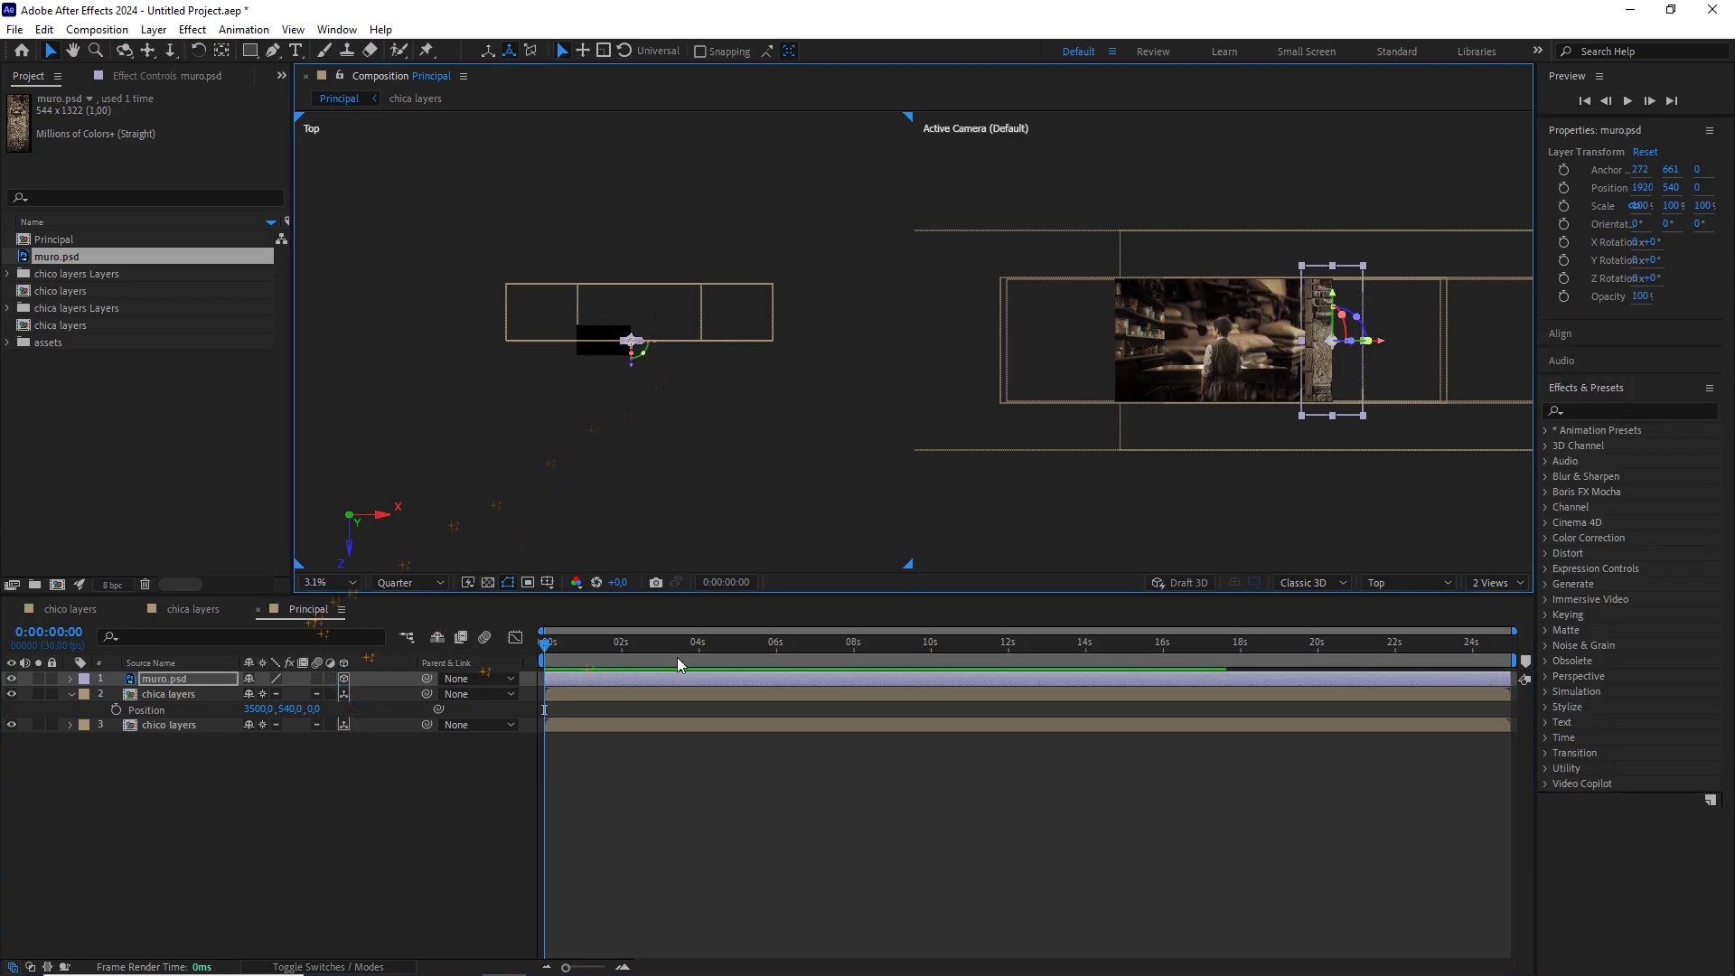
Show the Principal composition in 1 View through the Active Camera.
{"action": "left_click", "coordinate": [1495, 583]}
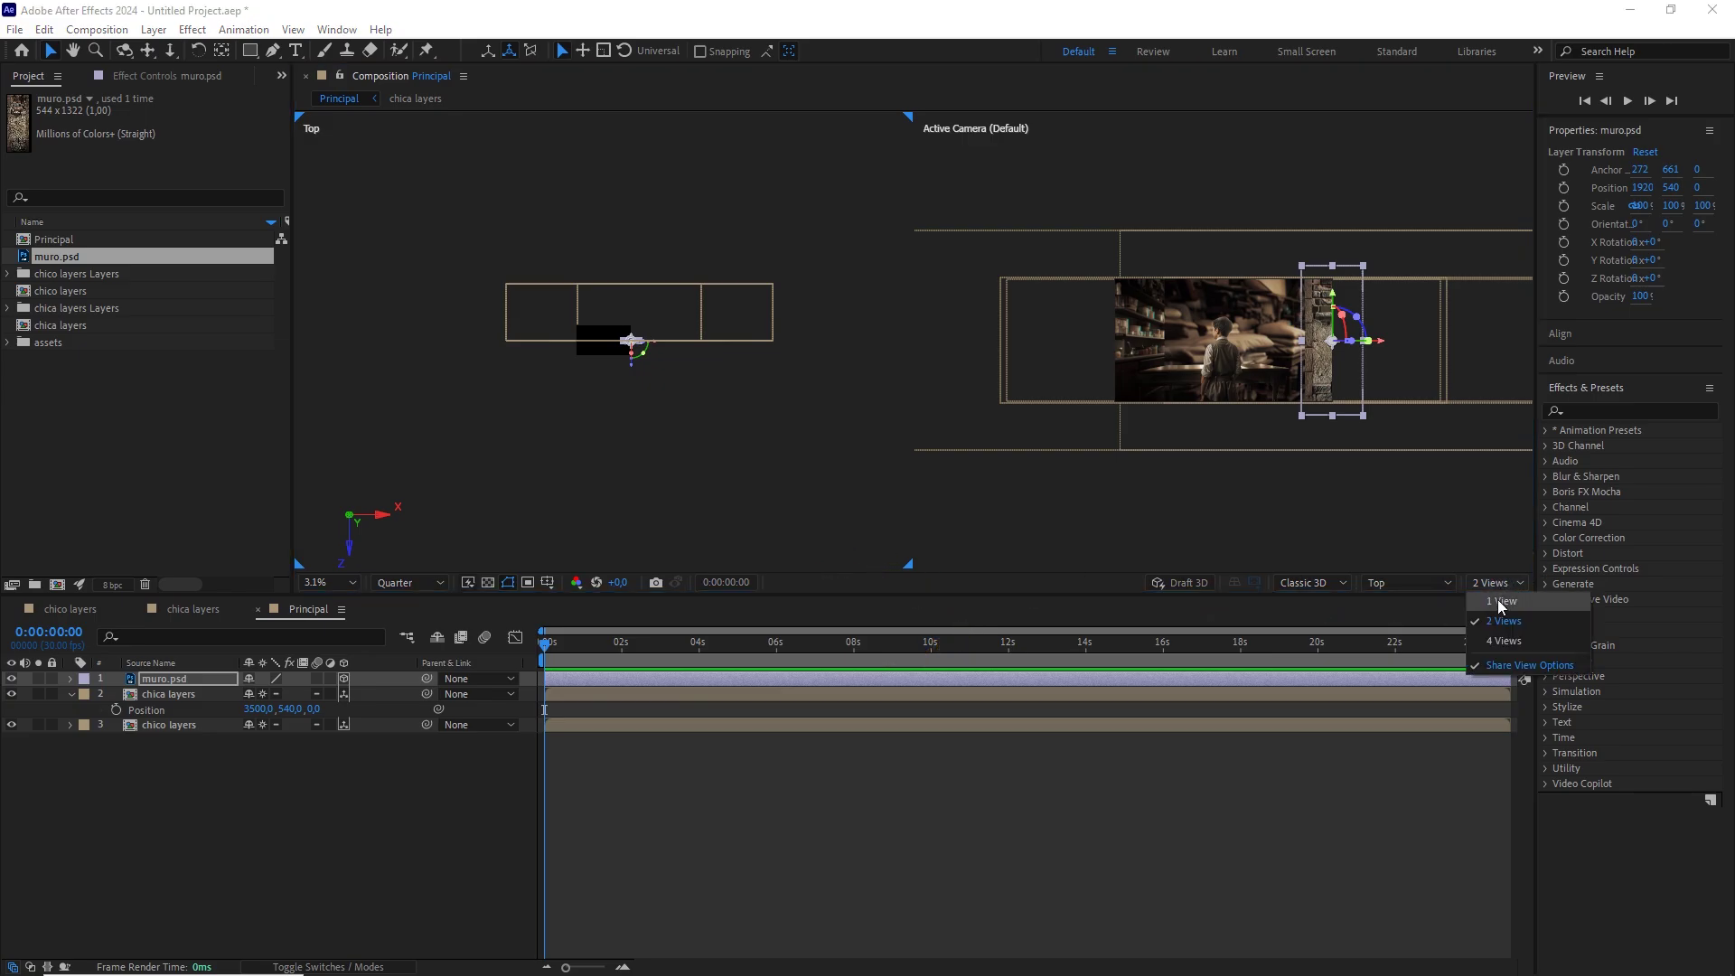
{"action": "left_click", "coordinate": [1496, 605]}
{"action": "left_click", "coordinate": [217, 679]}
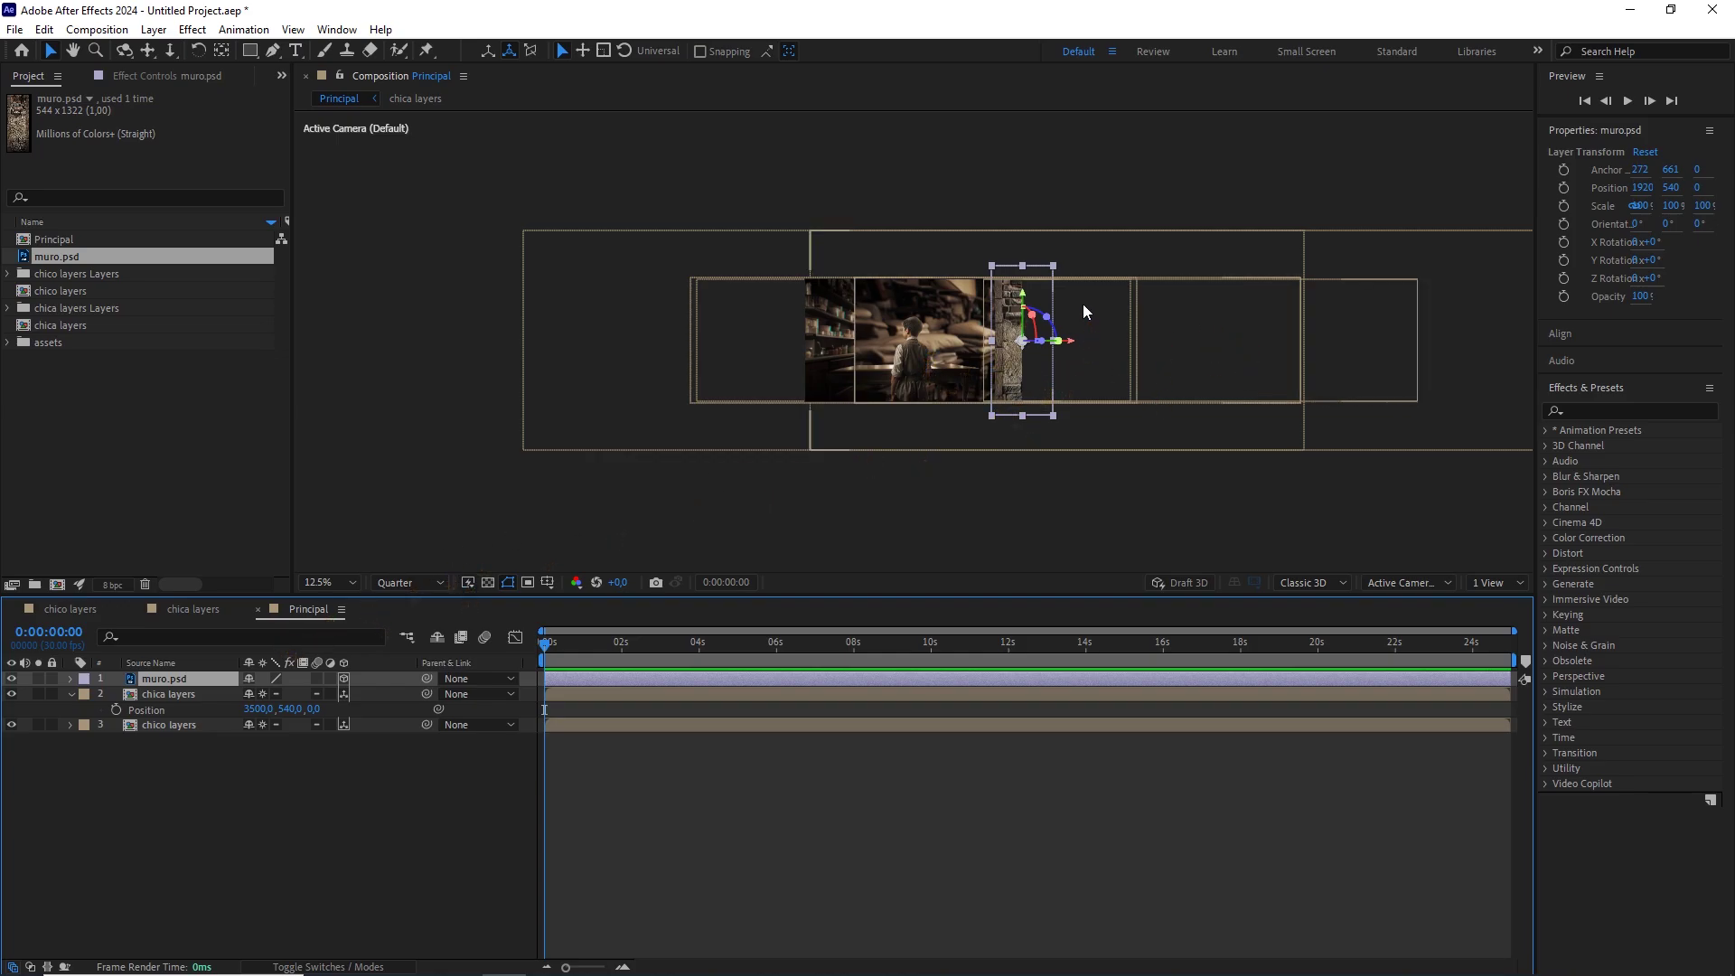
{"action": "left_click", "coordinate": [171, 694]}
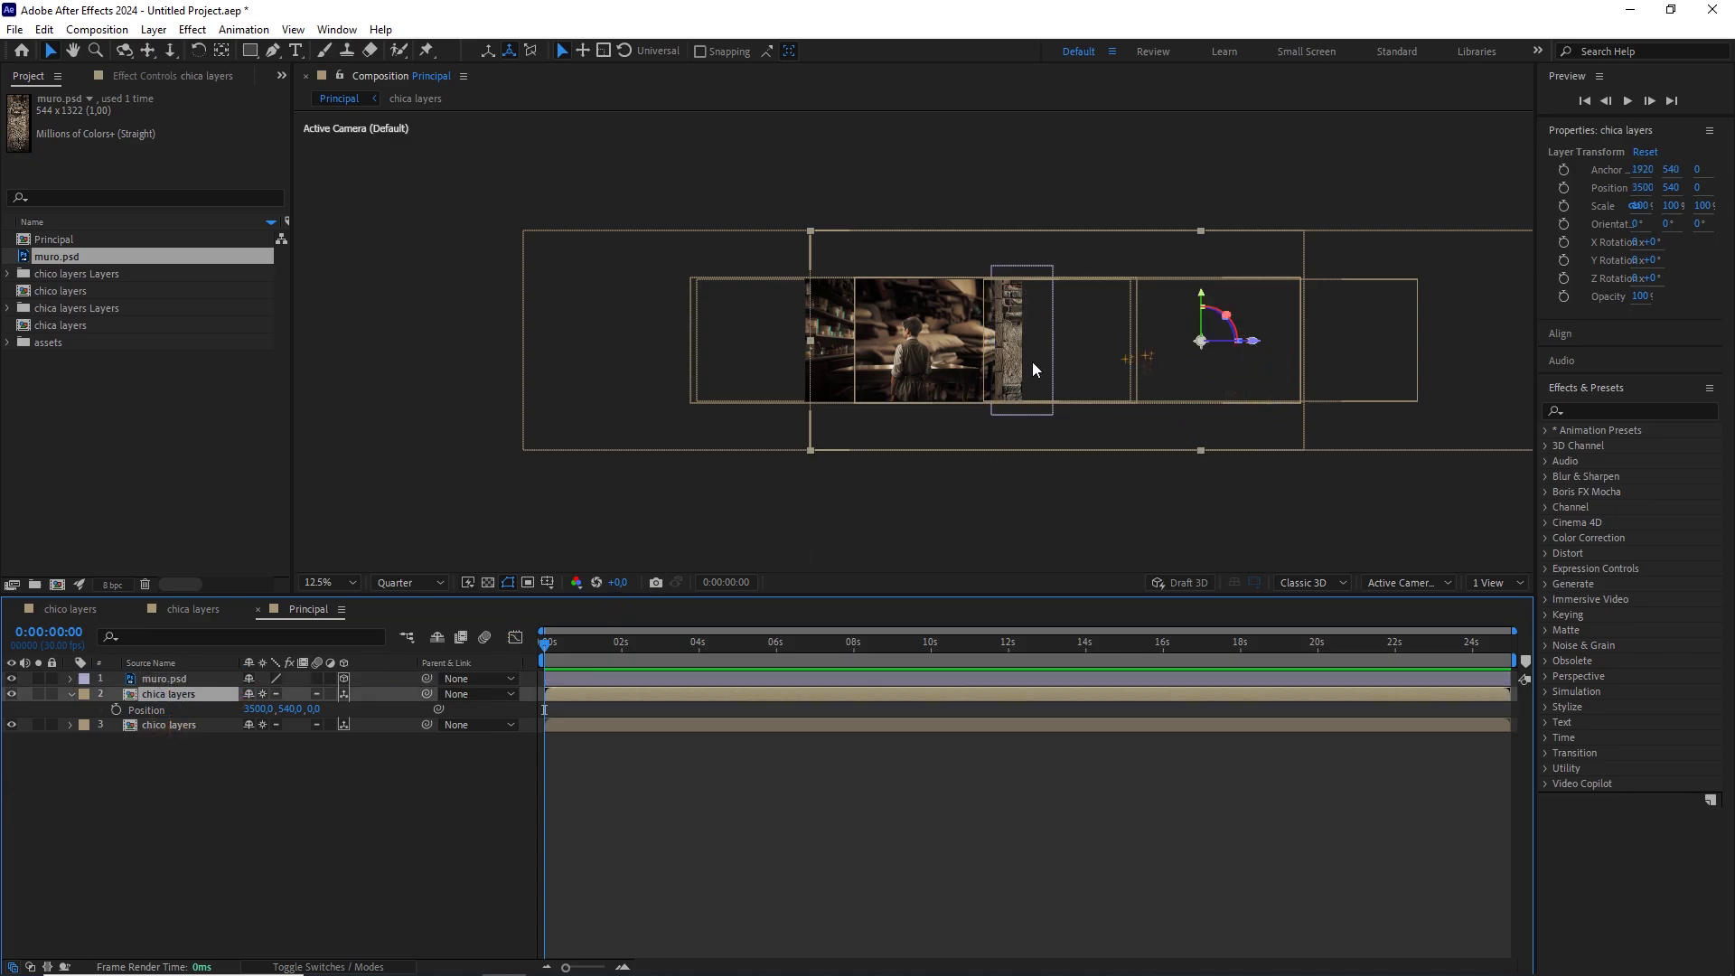
Turn on Draft 3D and lower the Extended Viewer percentage so the layers outside the frame show clearly.
{"action": "left_click", "coordinate": [1193, 584]}
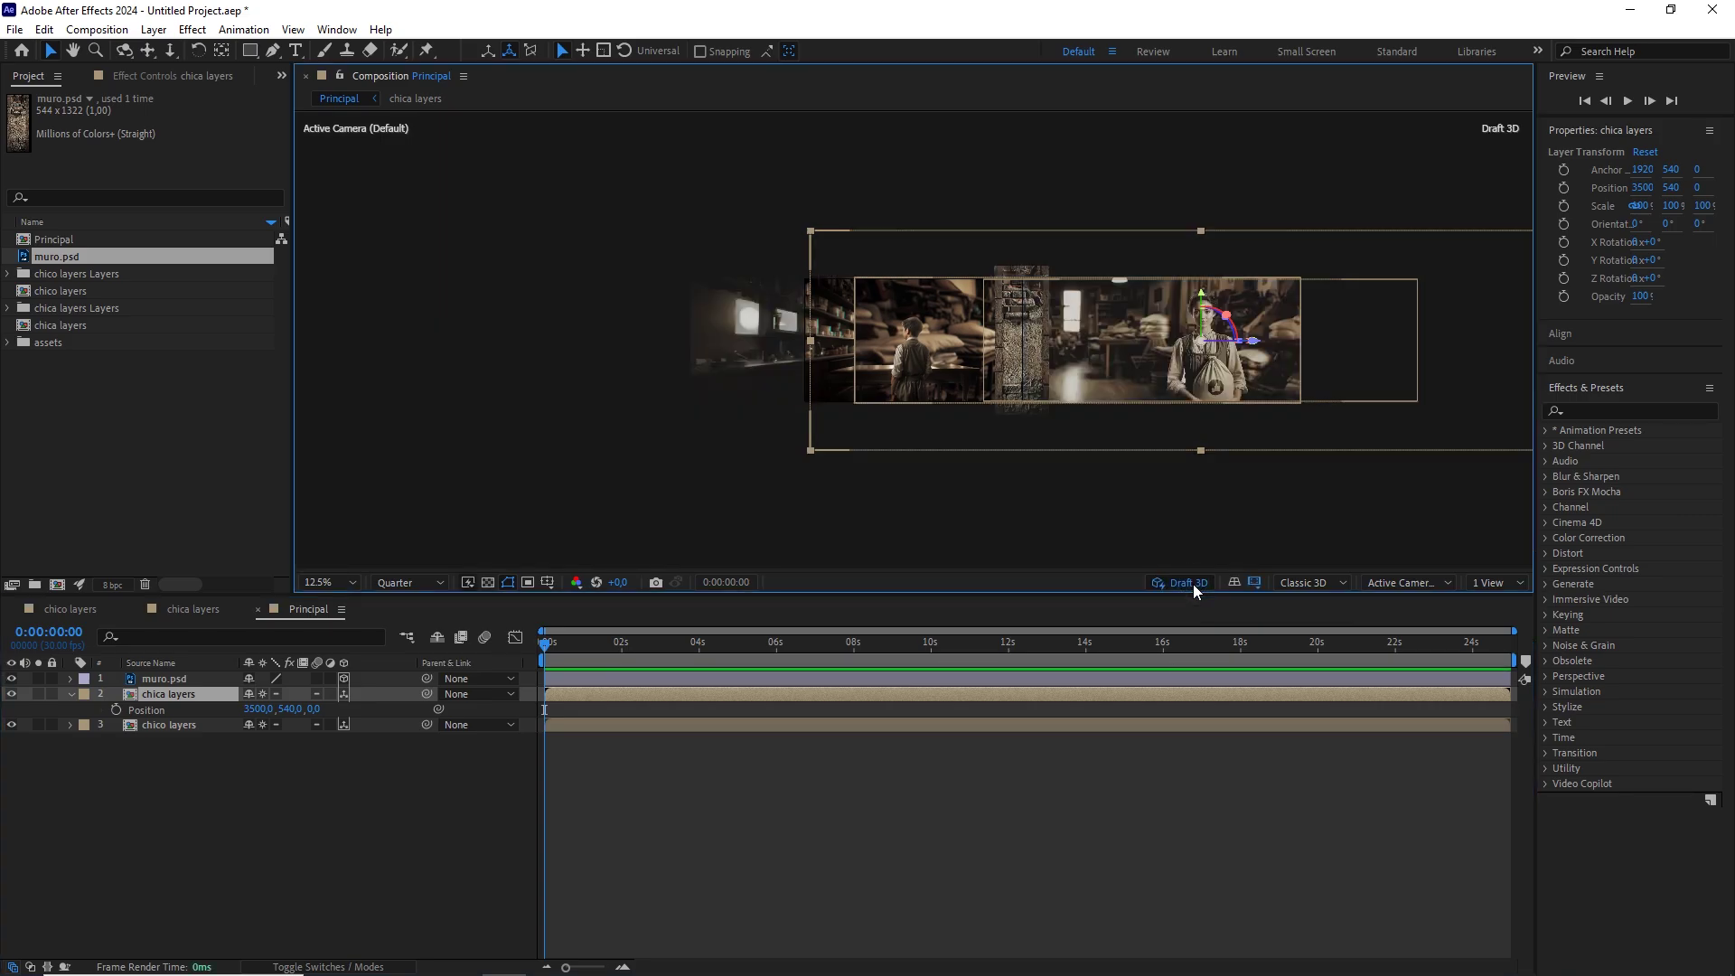
{"action": "key", "text": "comma"}
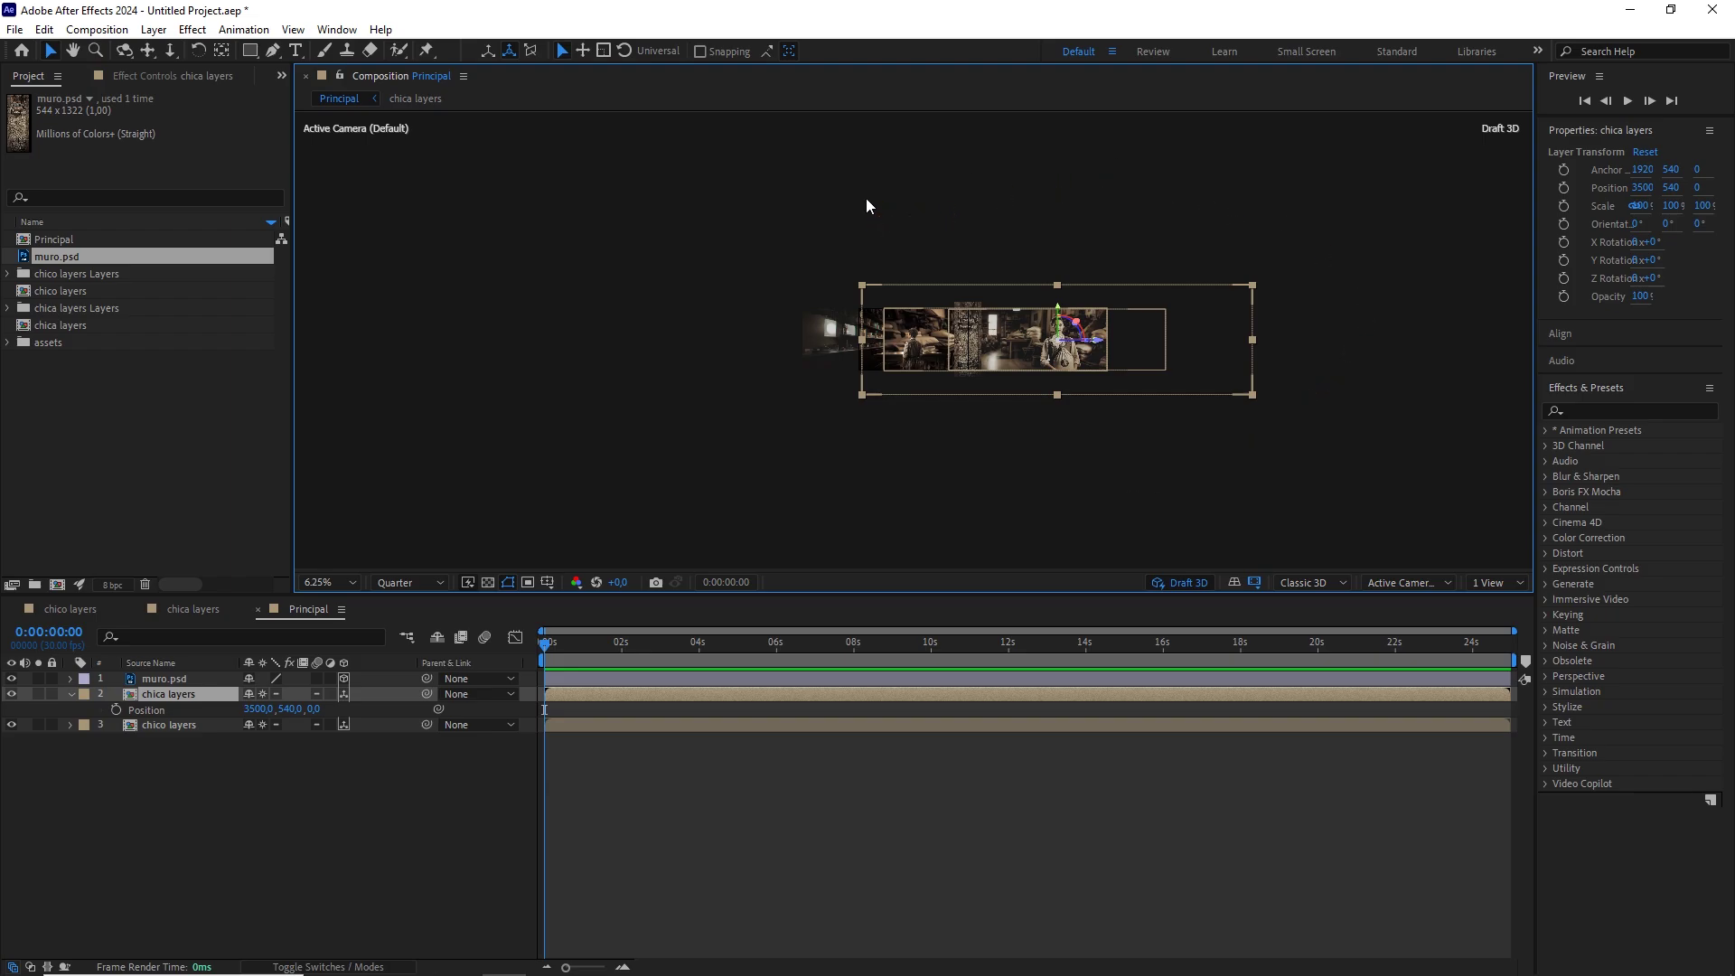
{"action": "key", "text": "period"}
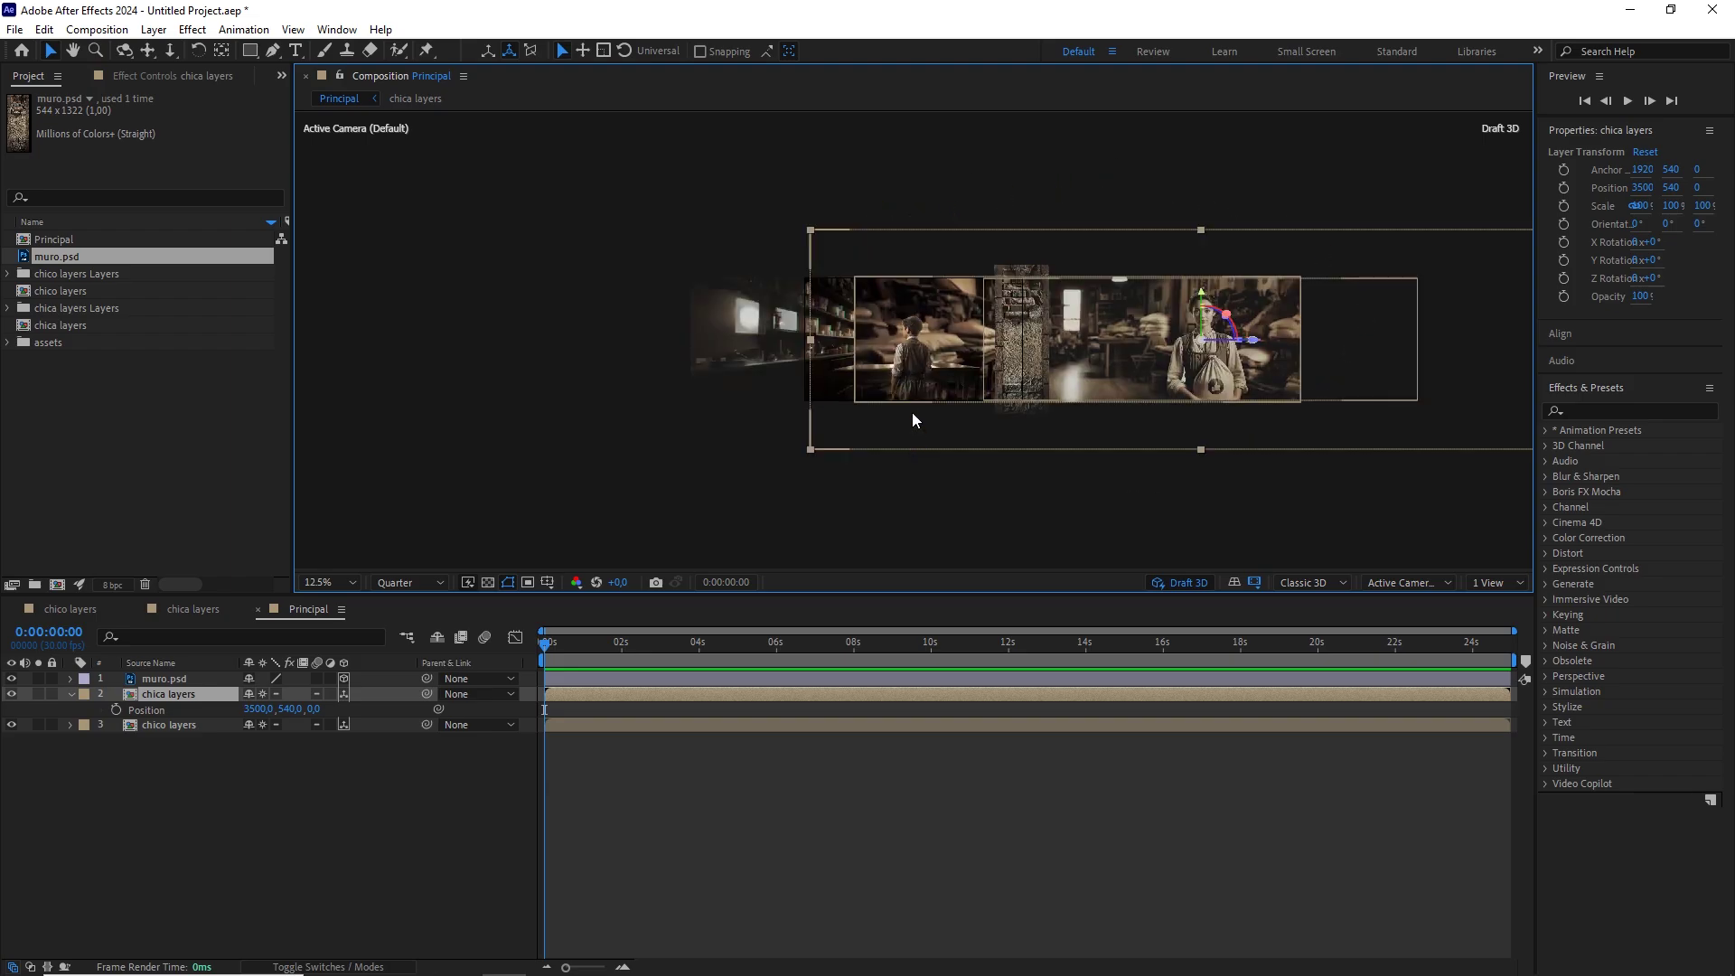
{"action": "key", "text": "period"}
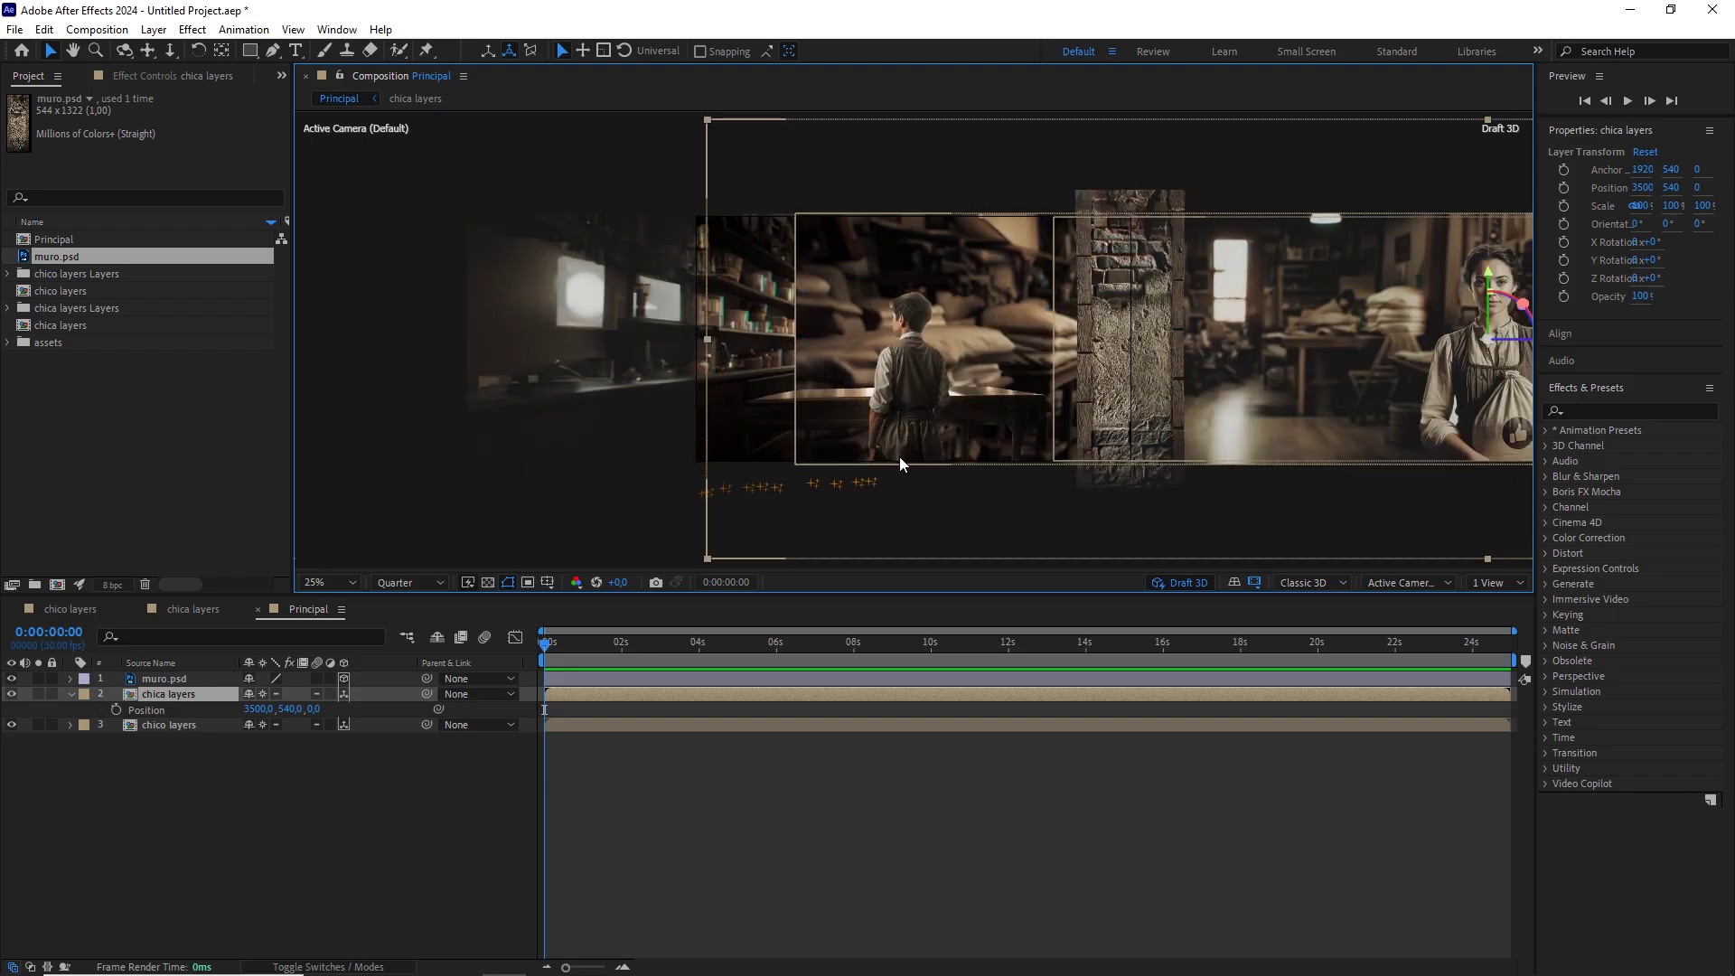
{"action": "mouse_move", "coordinate": [1256, 587]}
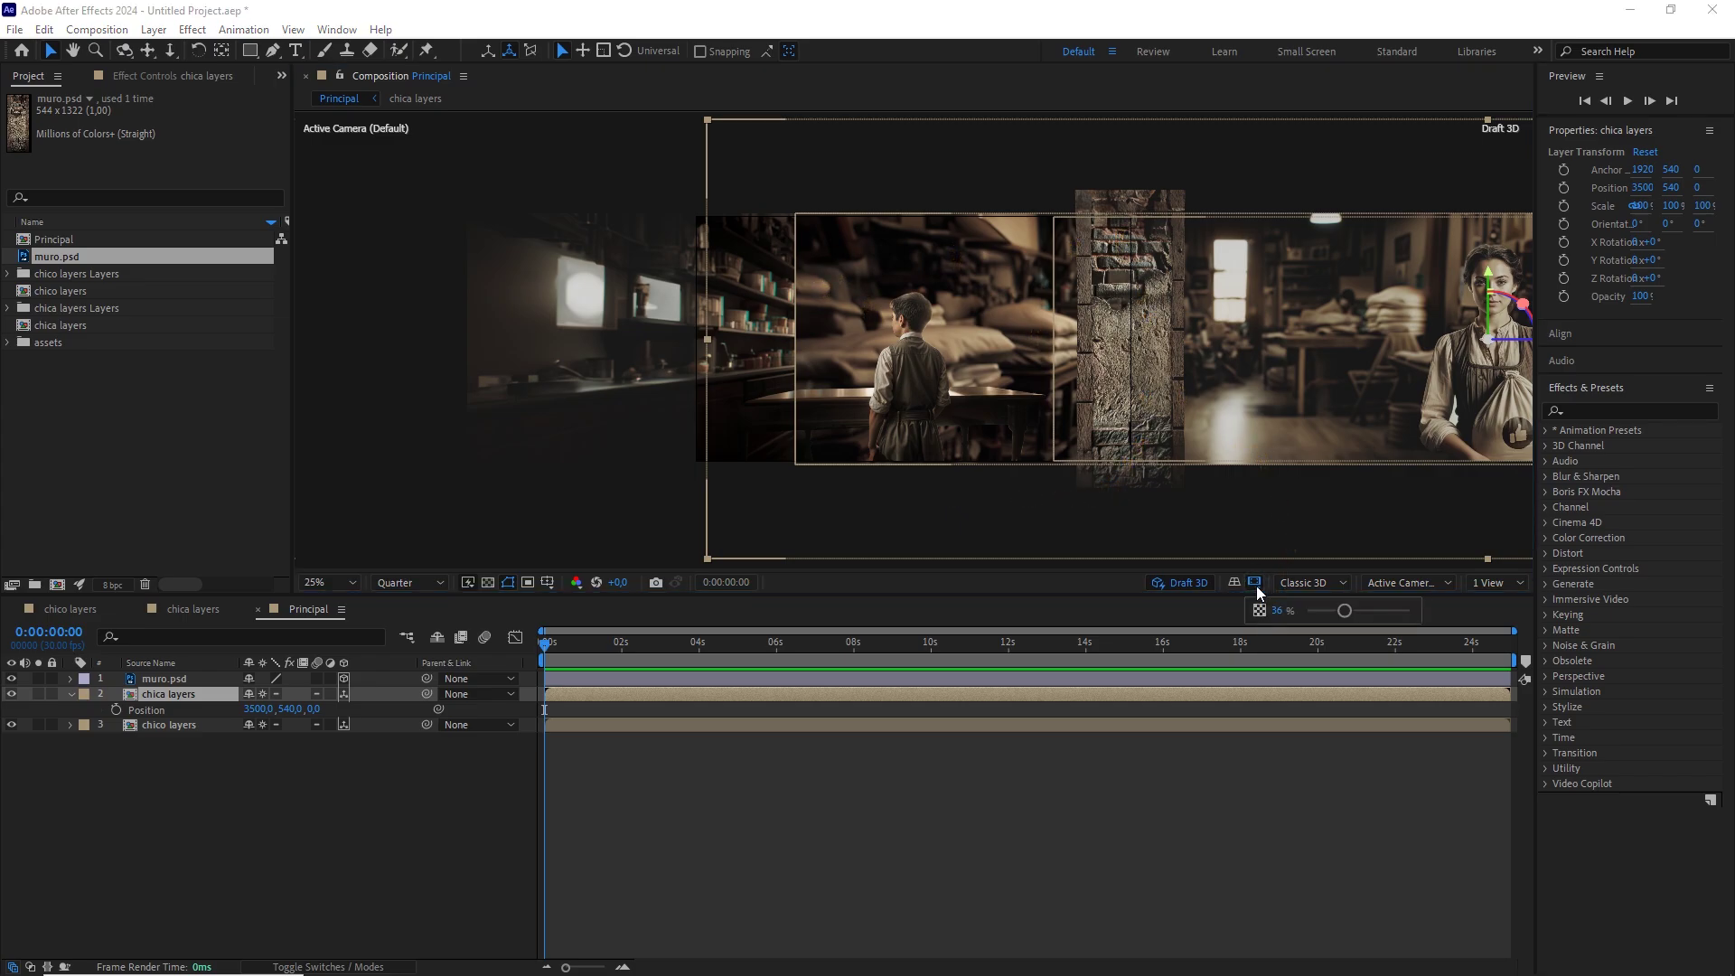
{"action": "left_click_drag", "start_coordinate": [1344, 611], "coordinate": [1304, 617]}
Move the muro.psd wall between the boy's and girl's scenes by setting its X position to 2250.
{"action": "key", "text": "comma"}
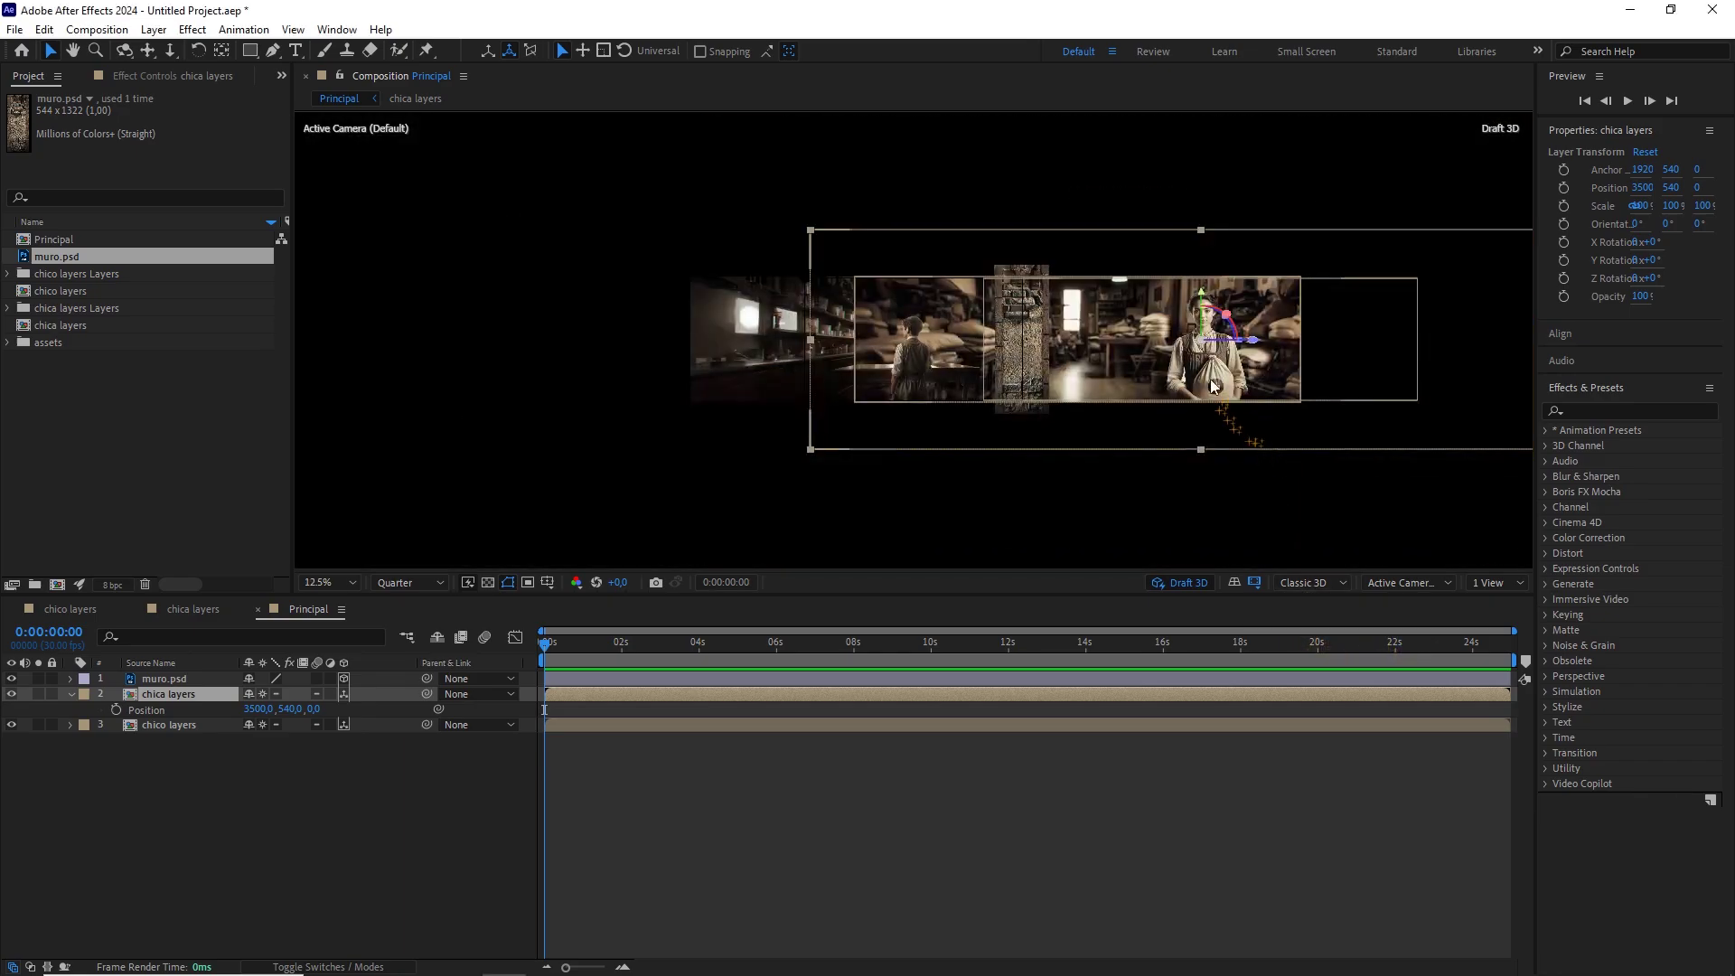
{"action": "scroll", "coordinate": [1110, 347], "scroll_direction": "up", "scroll_amount": 1}
{"action": "left_click_drag", "start_coordinate": [1264, 323], "coordinate": [1053, 307]}
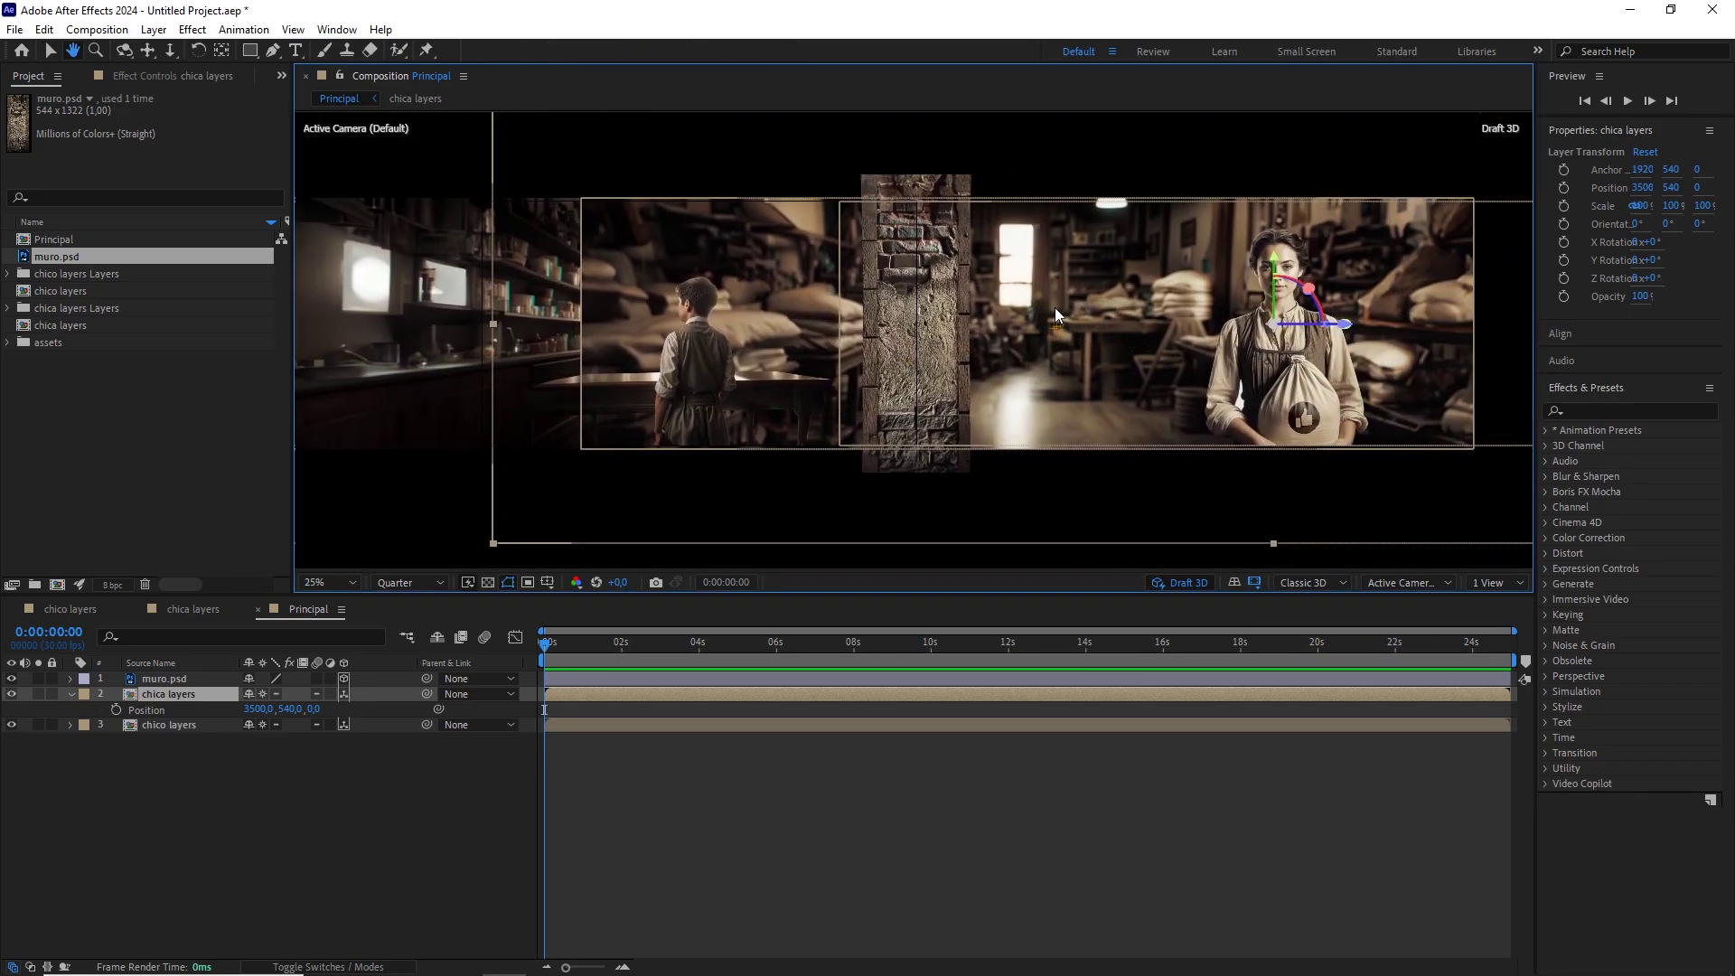
{"action": "left_click", "coordinate": [909, 370]}
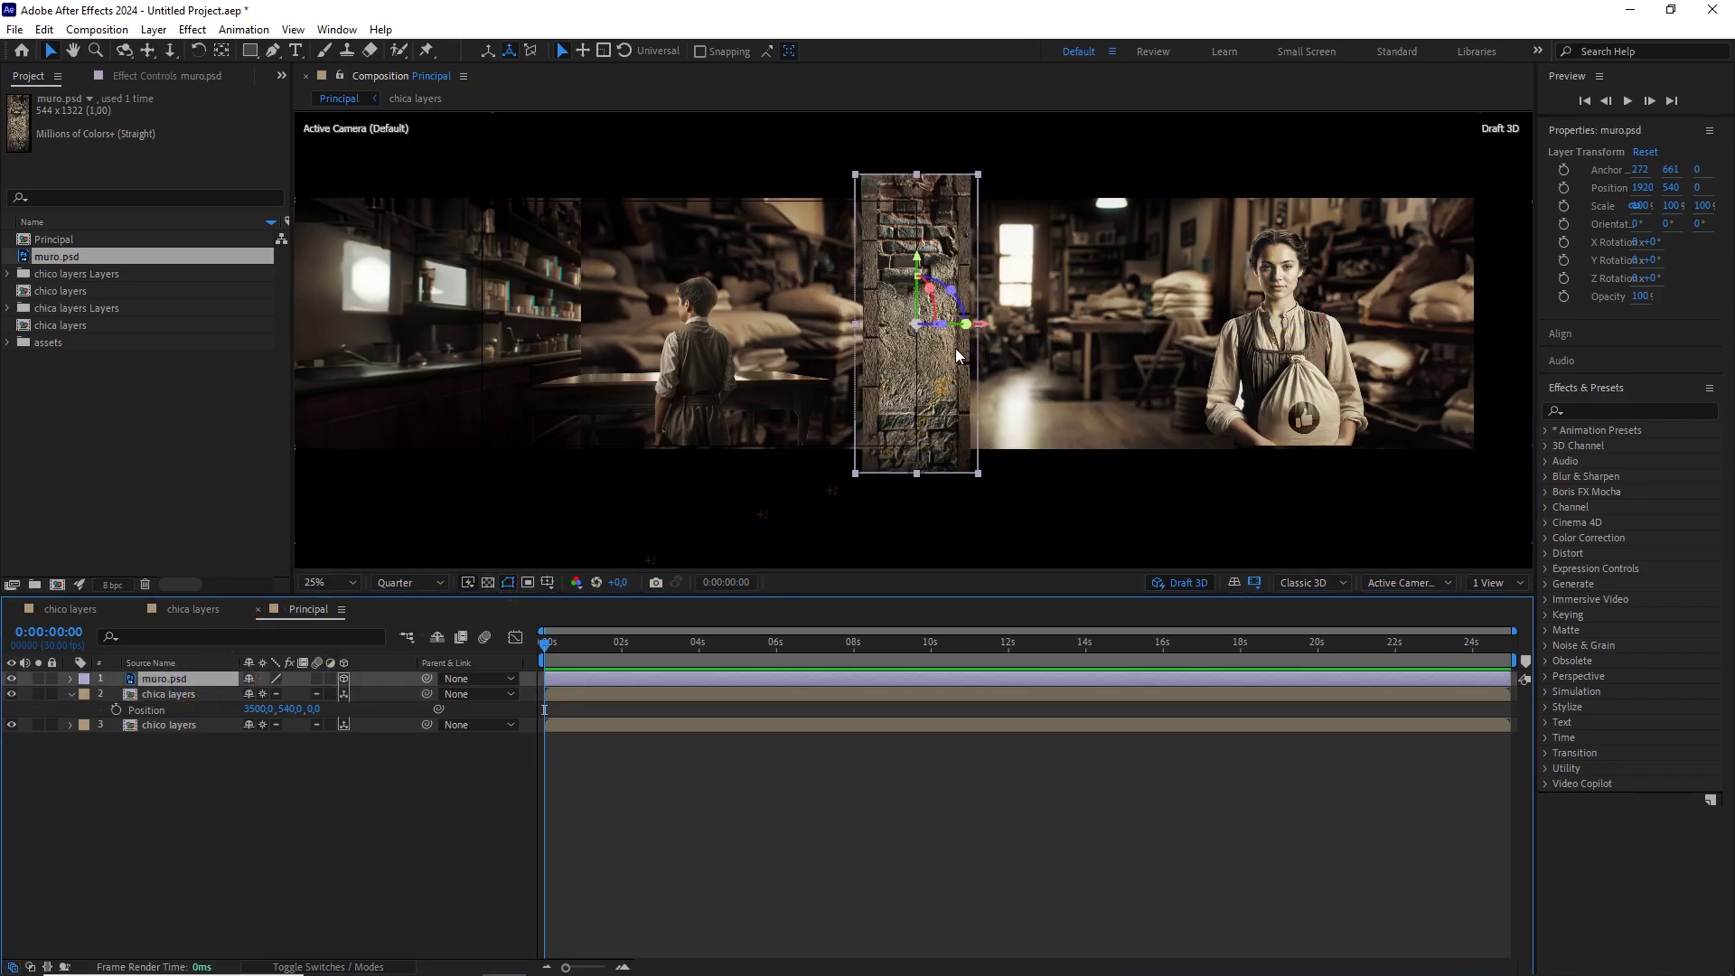
{"action": "left_click_drag", "start_coordinate": [981, 326], "coordinate": [1030, 327]}
{"action": "left_click", "coordinate": [214, 681]}
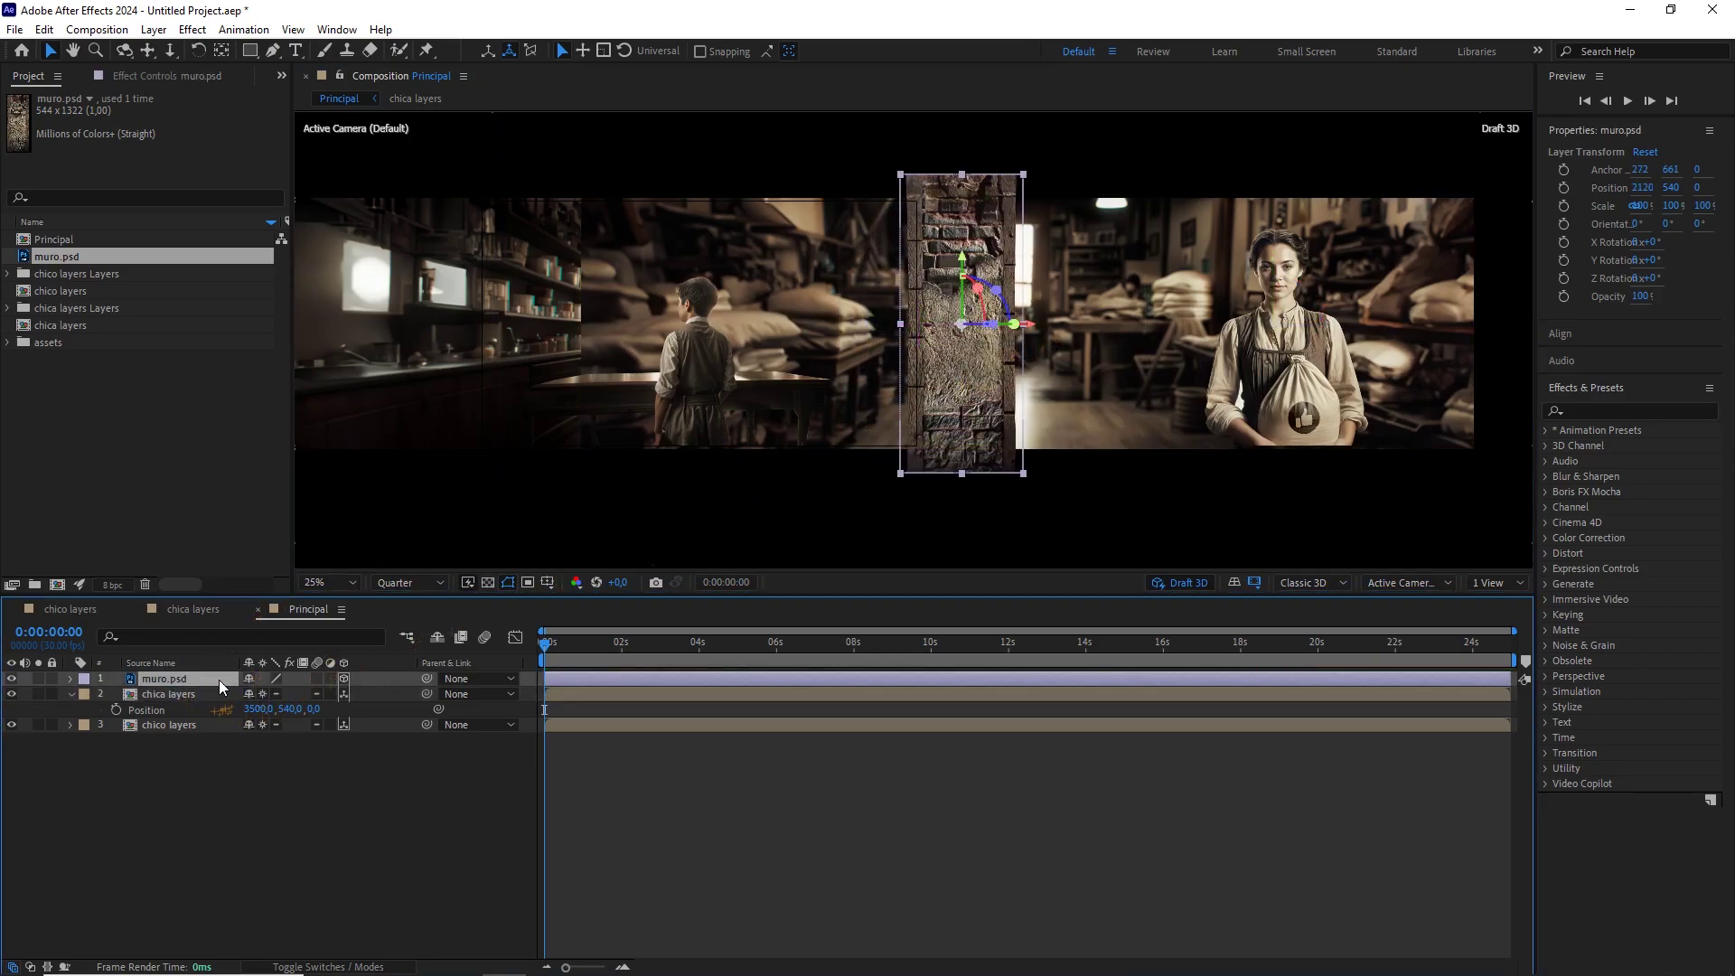
{"action": "key", "text": "p"}
{"action": "left_click", "coordinate": [259, 693]}
{"action": "type", "text": "2250"}
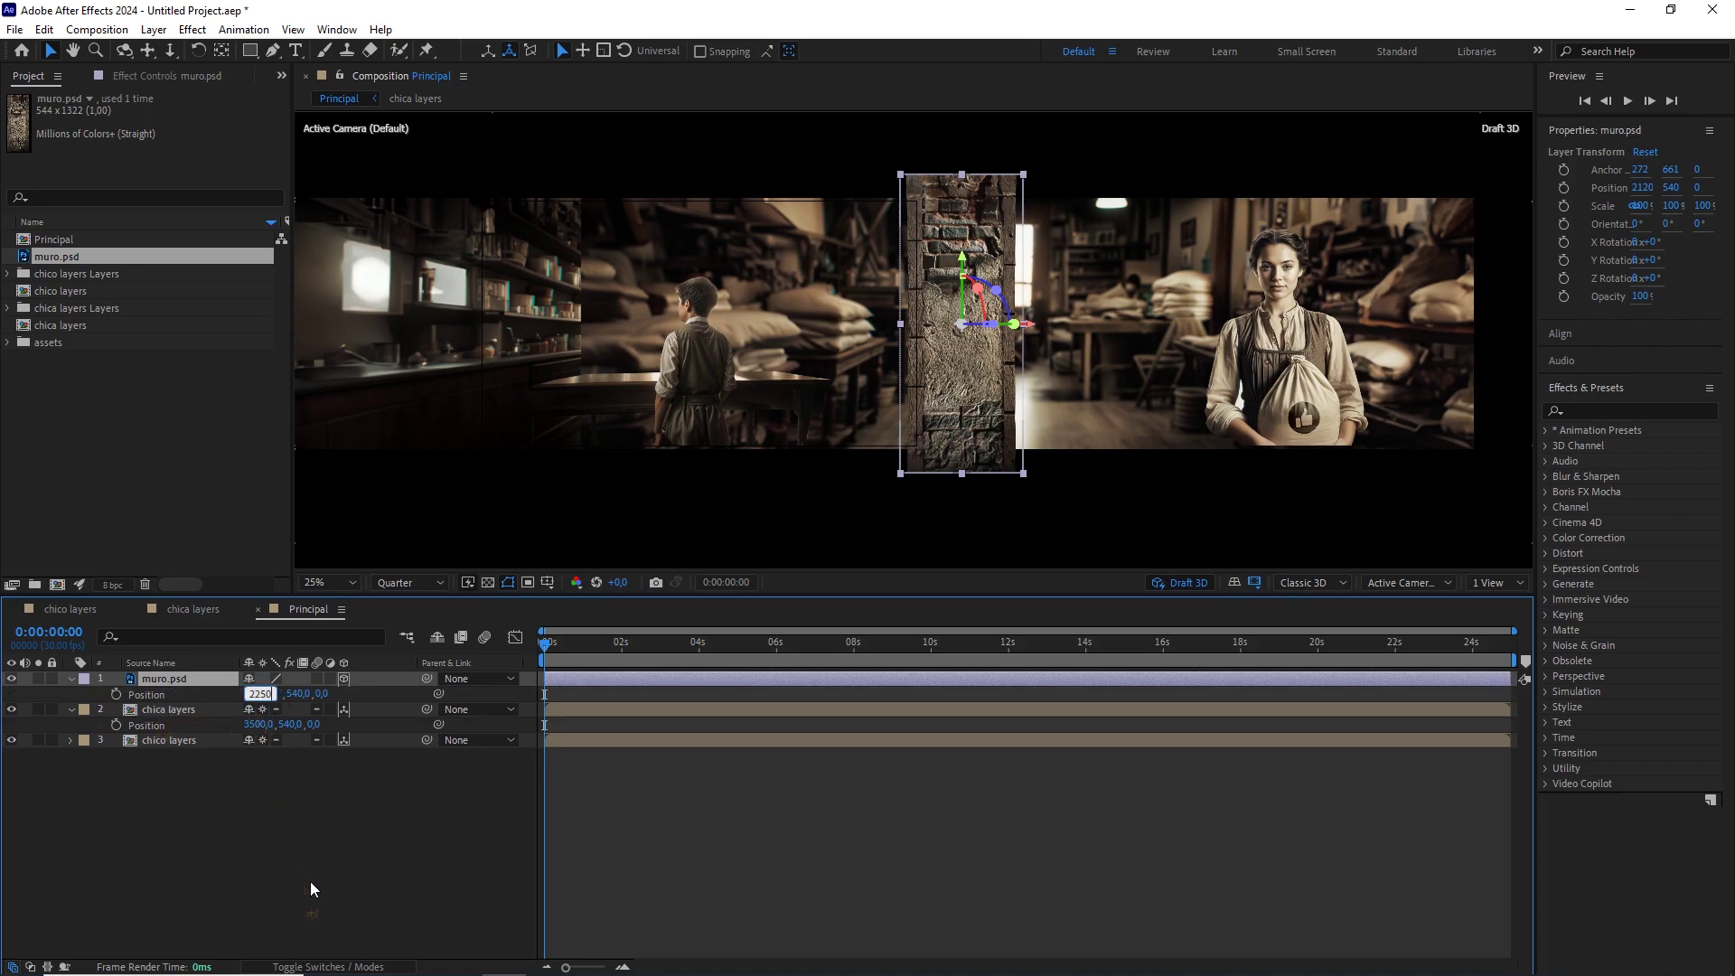
{"action": "left_click", "coordinate": [311, 882]}
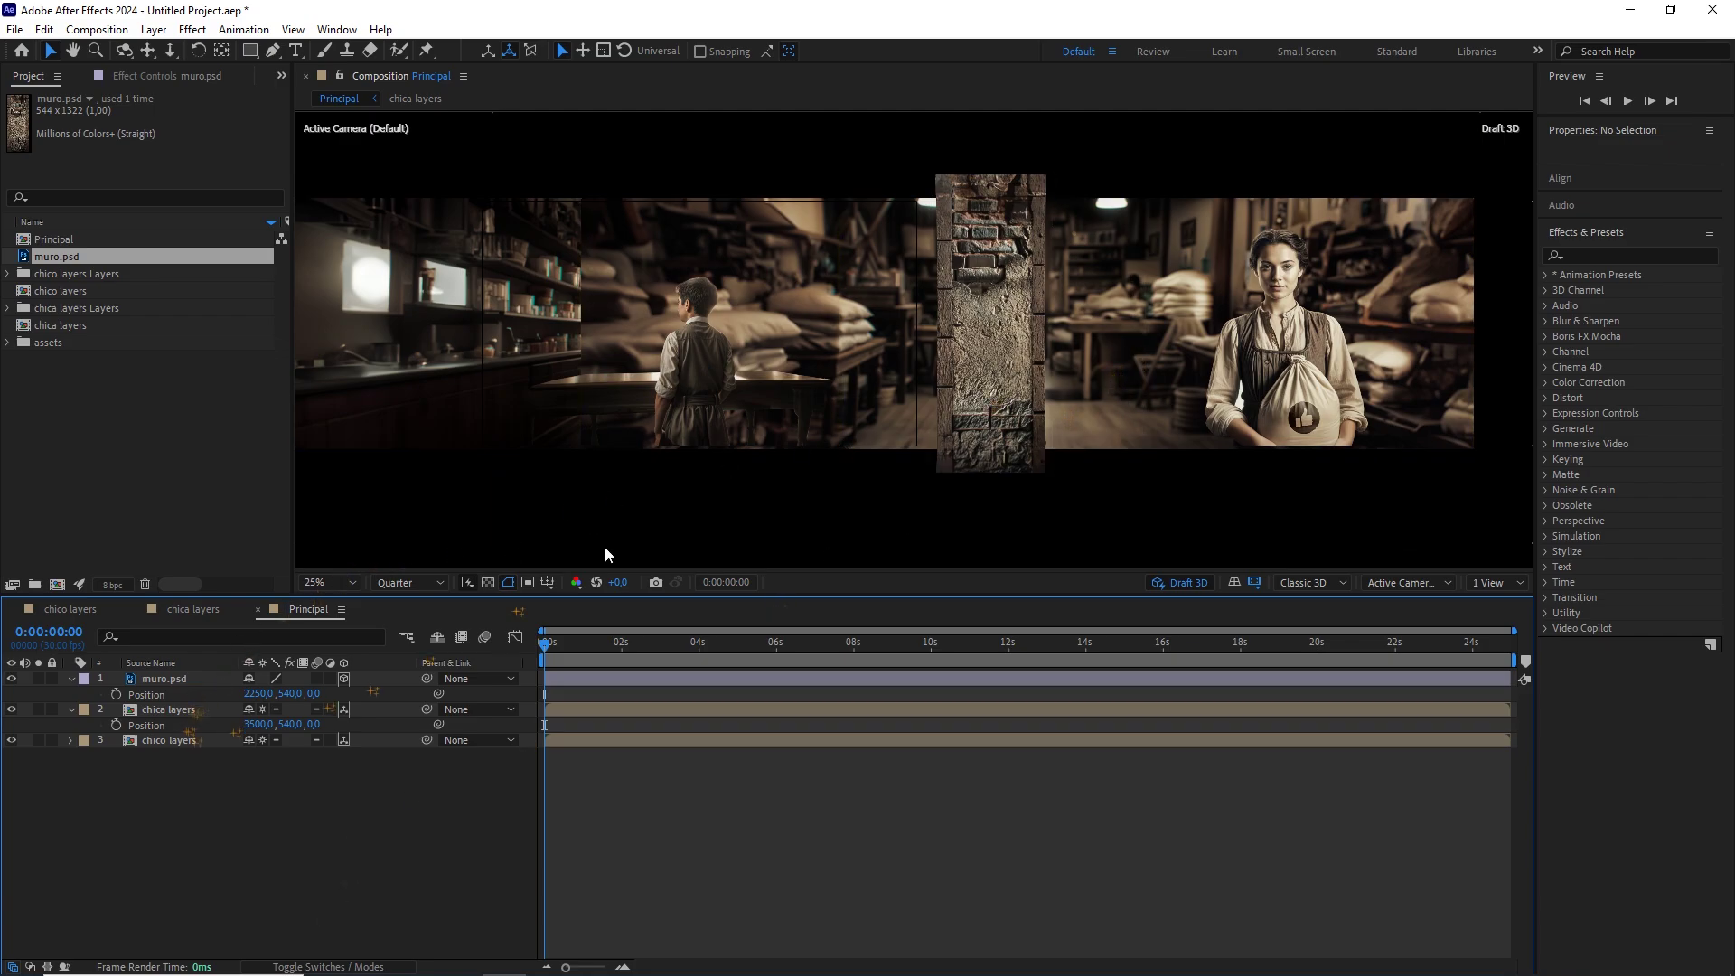
Turn off Draft 3D in the Principal composition.
{"action": "key", "text": "comma"}
{"action": "left_click_drag", "start_coordinate": [1114, 335], "coordinate": [1071, 324]}
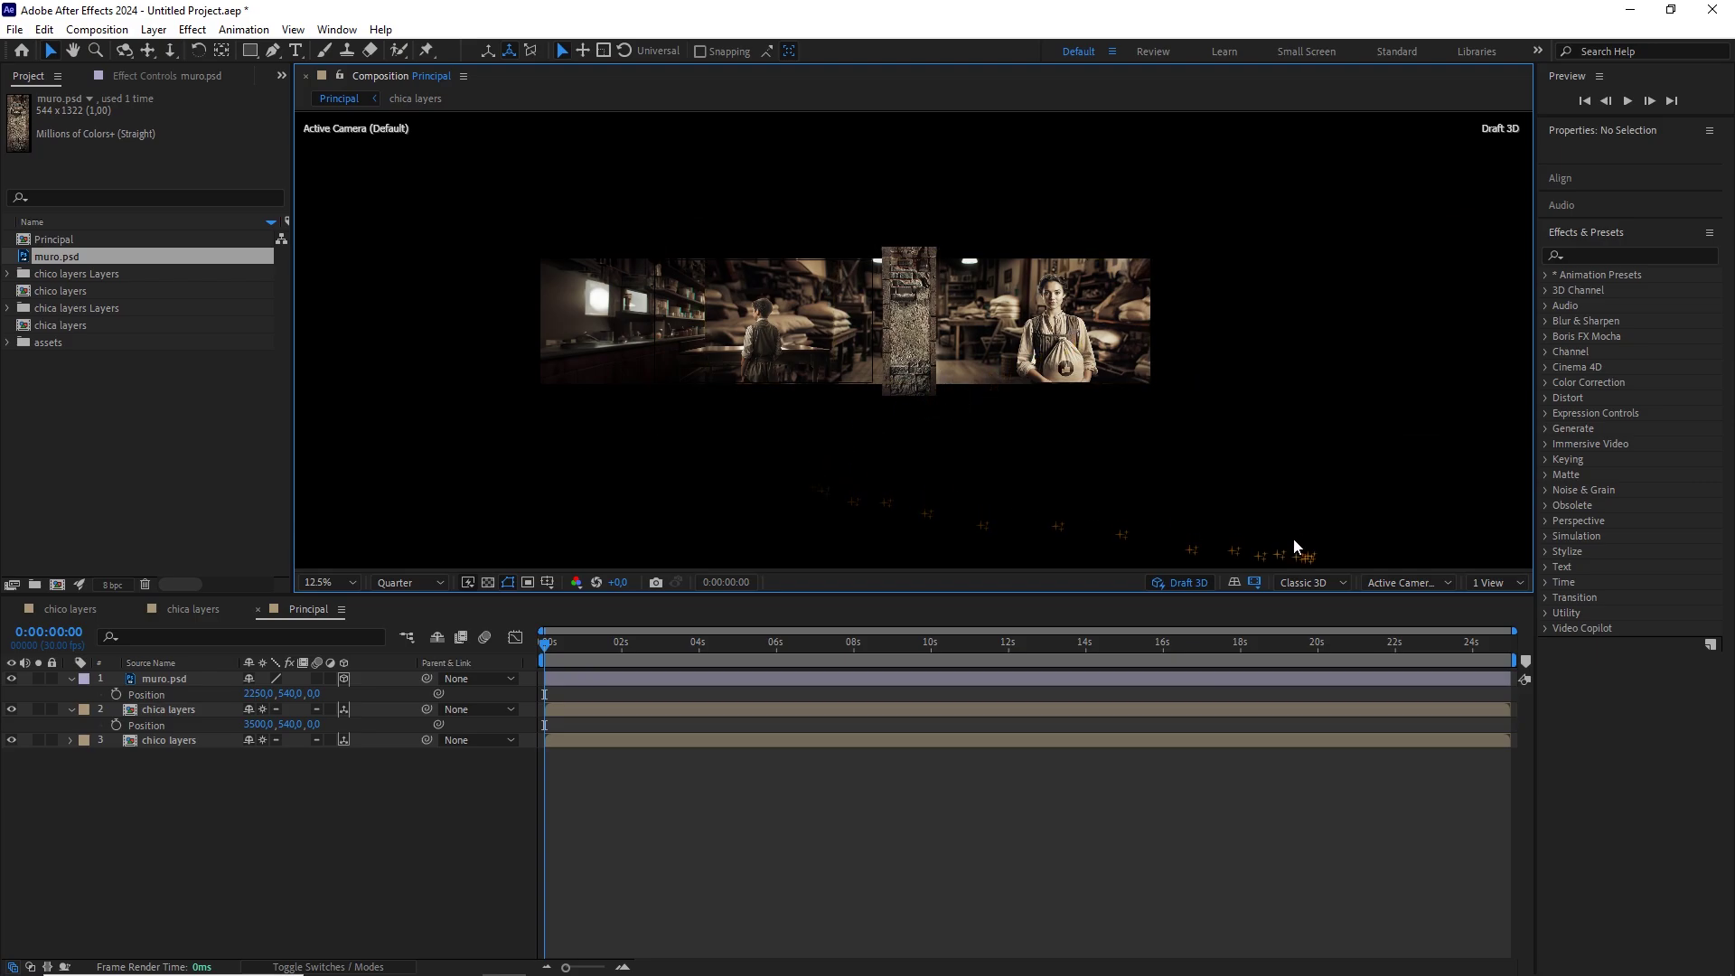
{"action": "left_click", "coordinate": [1180, 585]}
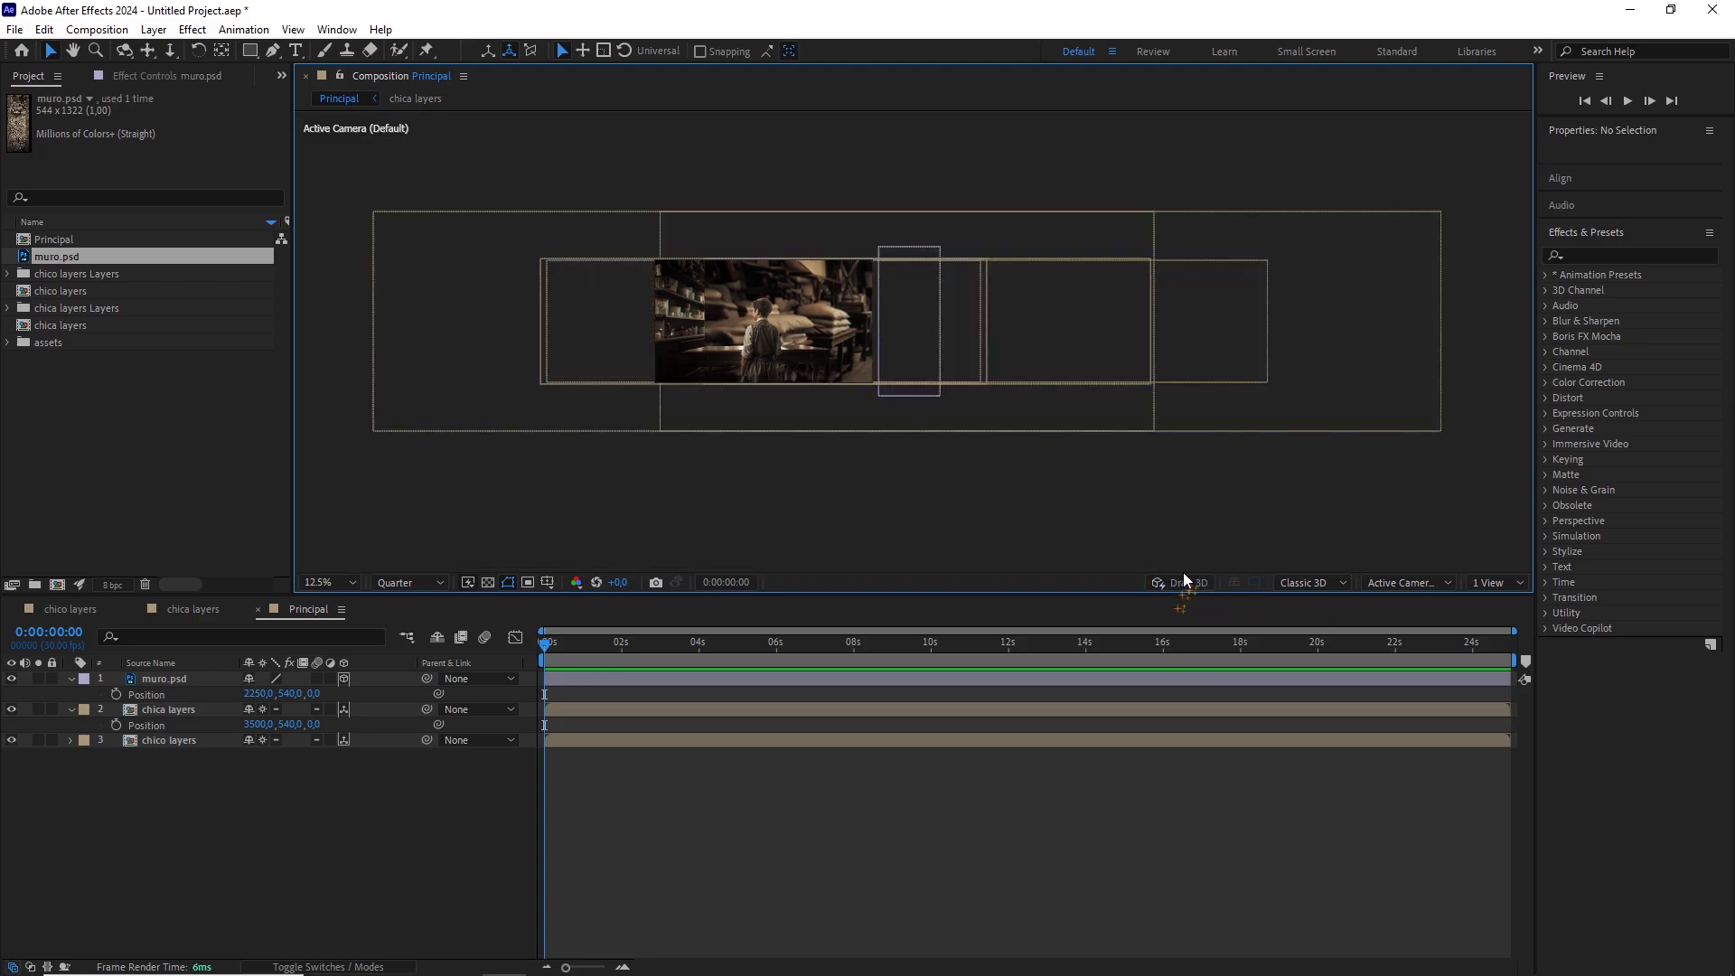
Create a one-node camera with the 50mm preset in Principal.
{"action": "right_click", "coordinate": [268, 810]}
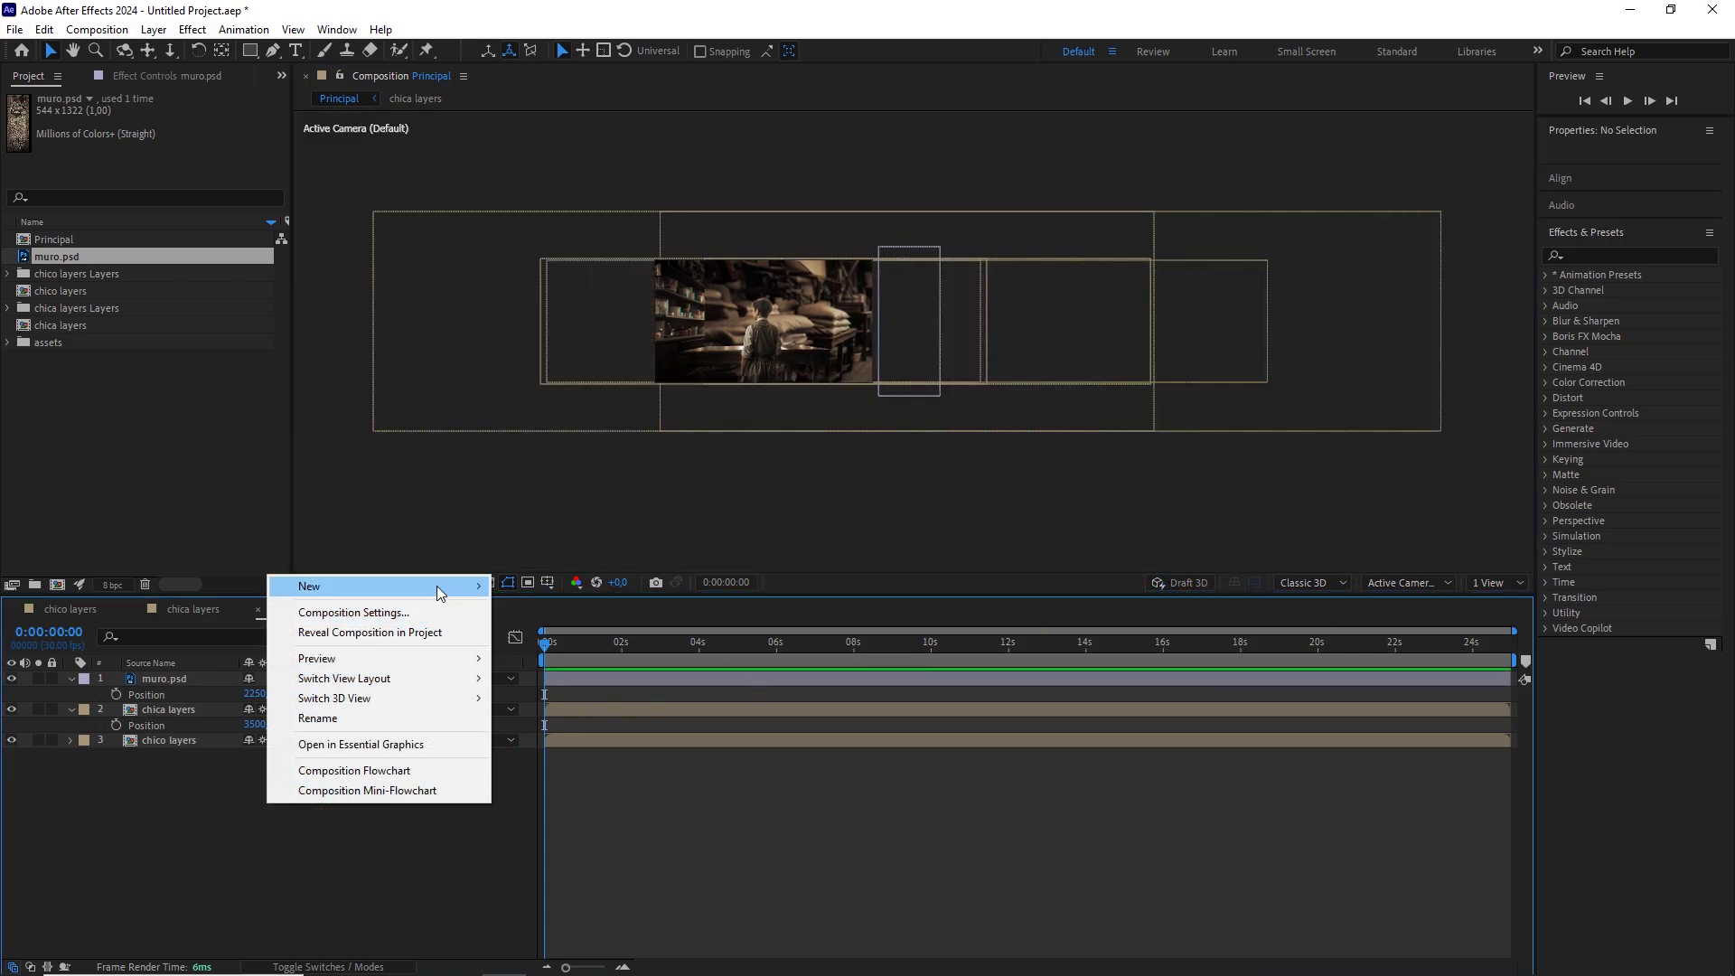
{"action": "mouse_move", "coordinate": [445, 588]}
{"action": "left_click", "coordinate": [562, 673]}
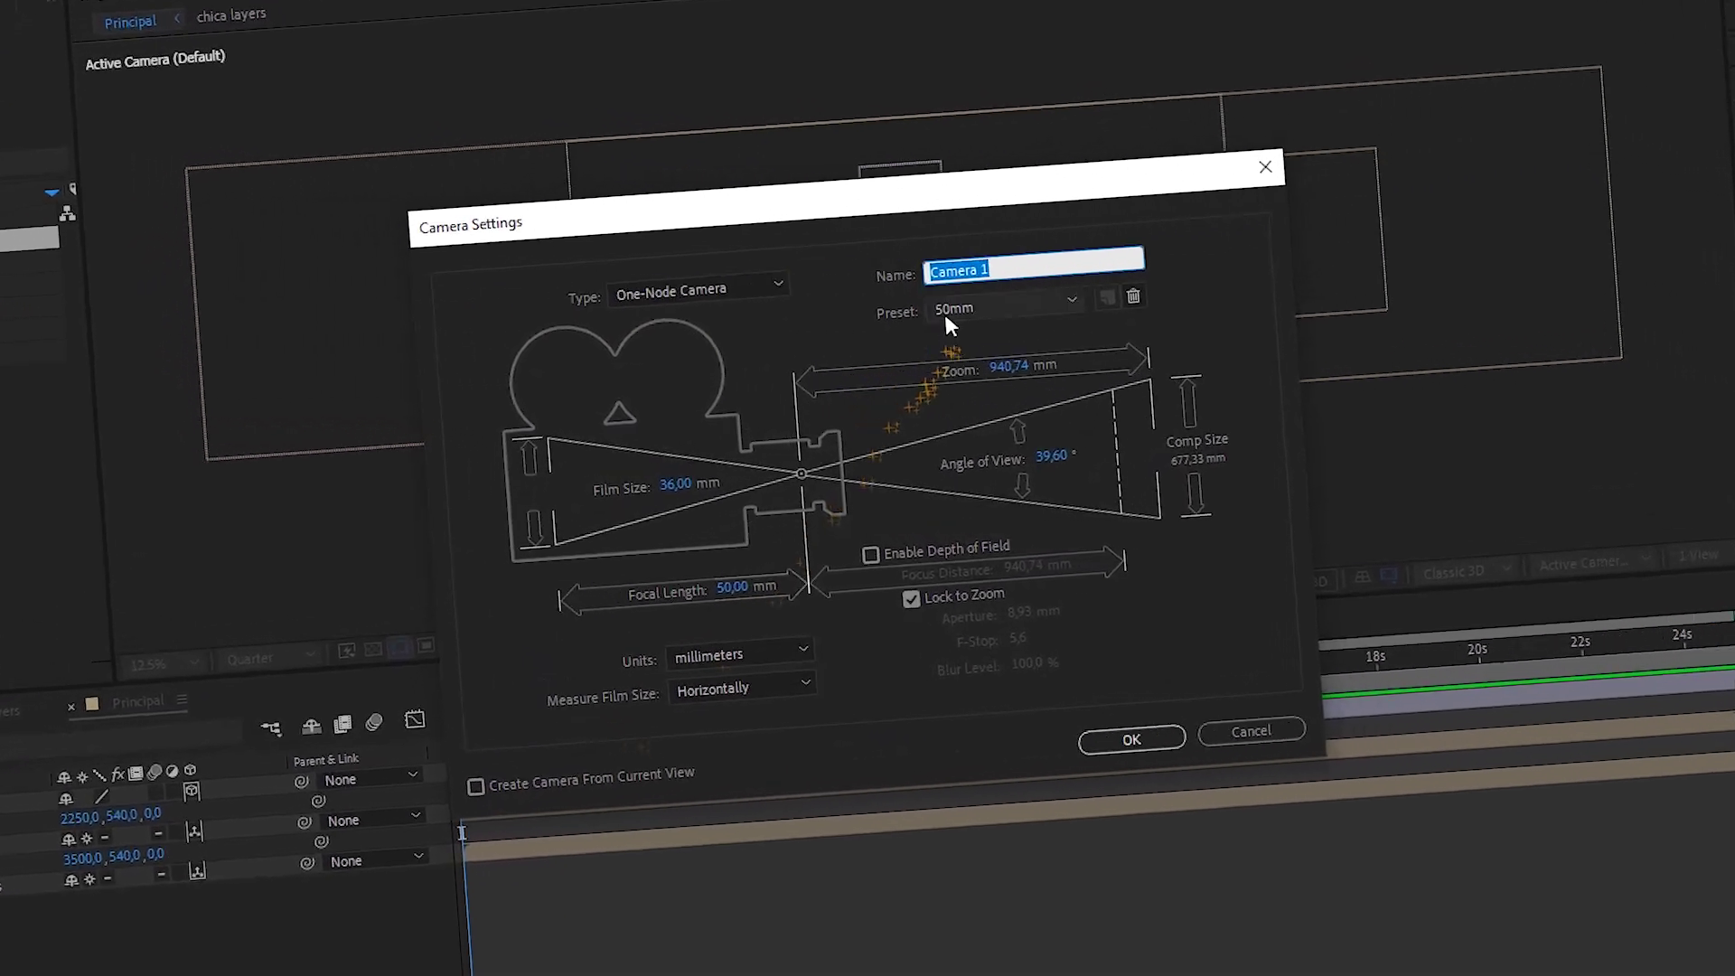
{"action": "left_click", "coordinate": [936, 333]}
{"action": "left_click", "coordinate": [992, 496]}
{"action": "left_click", "coordinate": [701, 289]}
{"action": "left_click", "coordinate": [701, 307]}
{"action": "left_click", "coordinate": [1150, 748]}
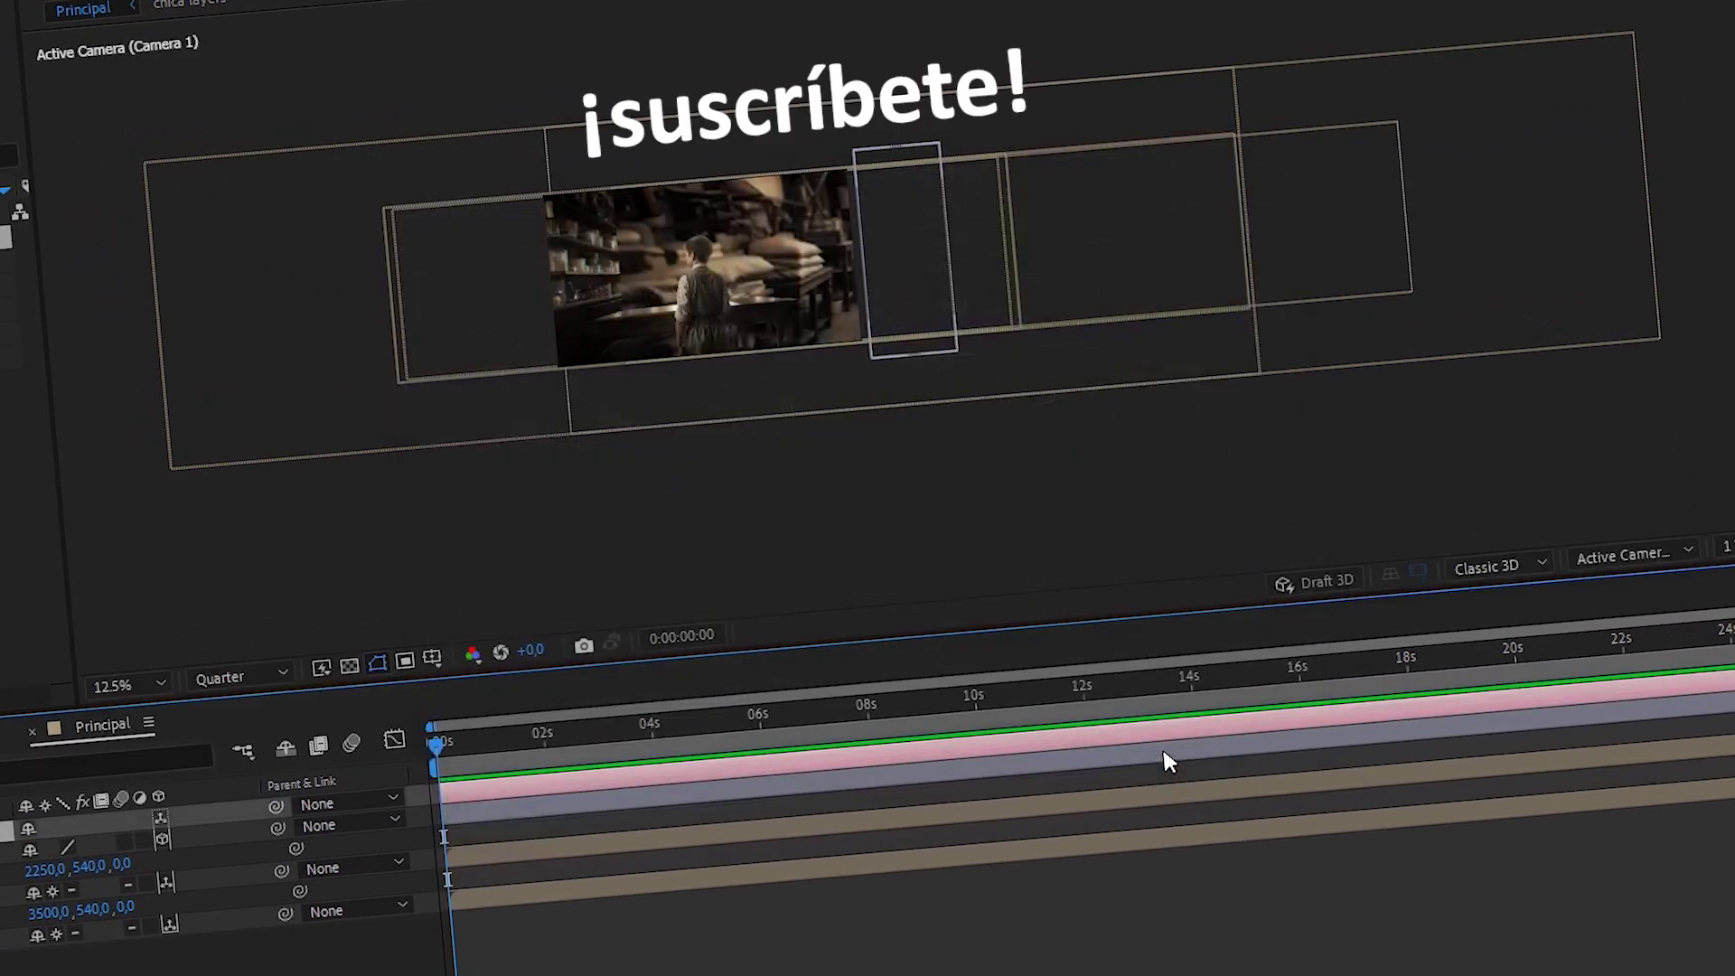
Add a 3D null object to Principal and parent Camera 1 to it.
{"action": "right_click", "coordinate": [343, 840]}
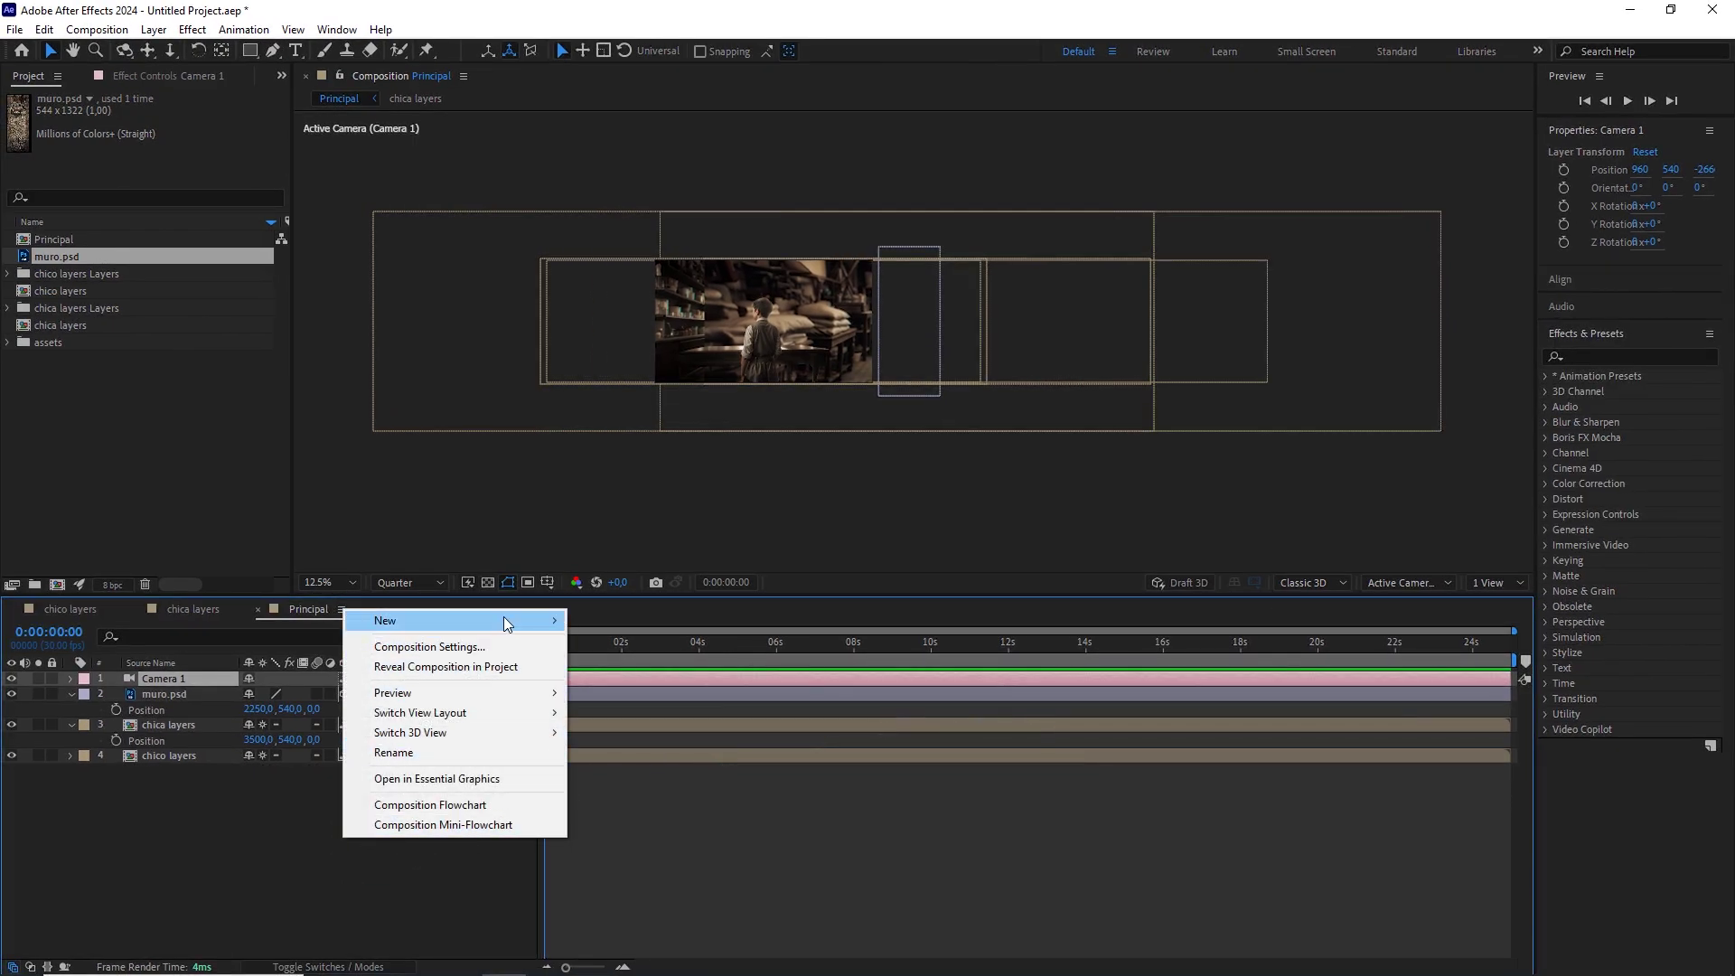
{"action": "mouse_move", "coordinate": [502, 618]}
{"action": "left_click", "coordinate": [631, 729]}
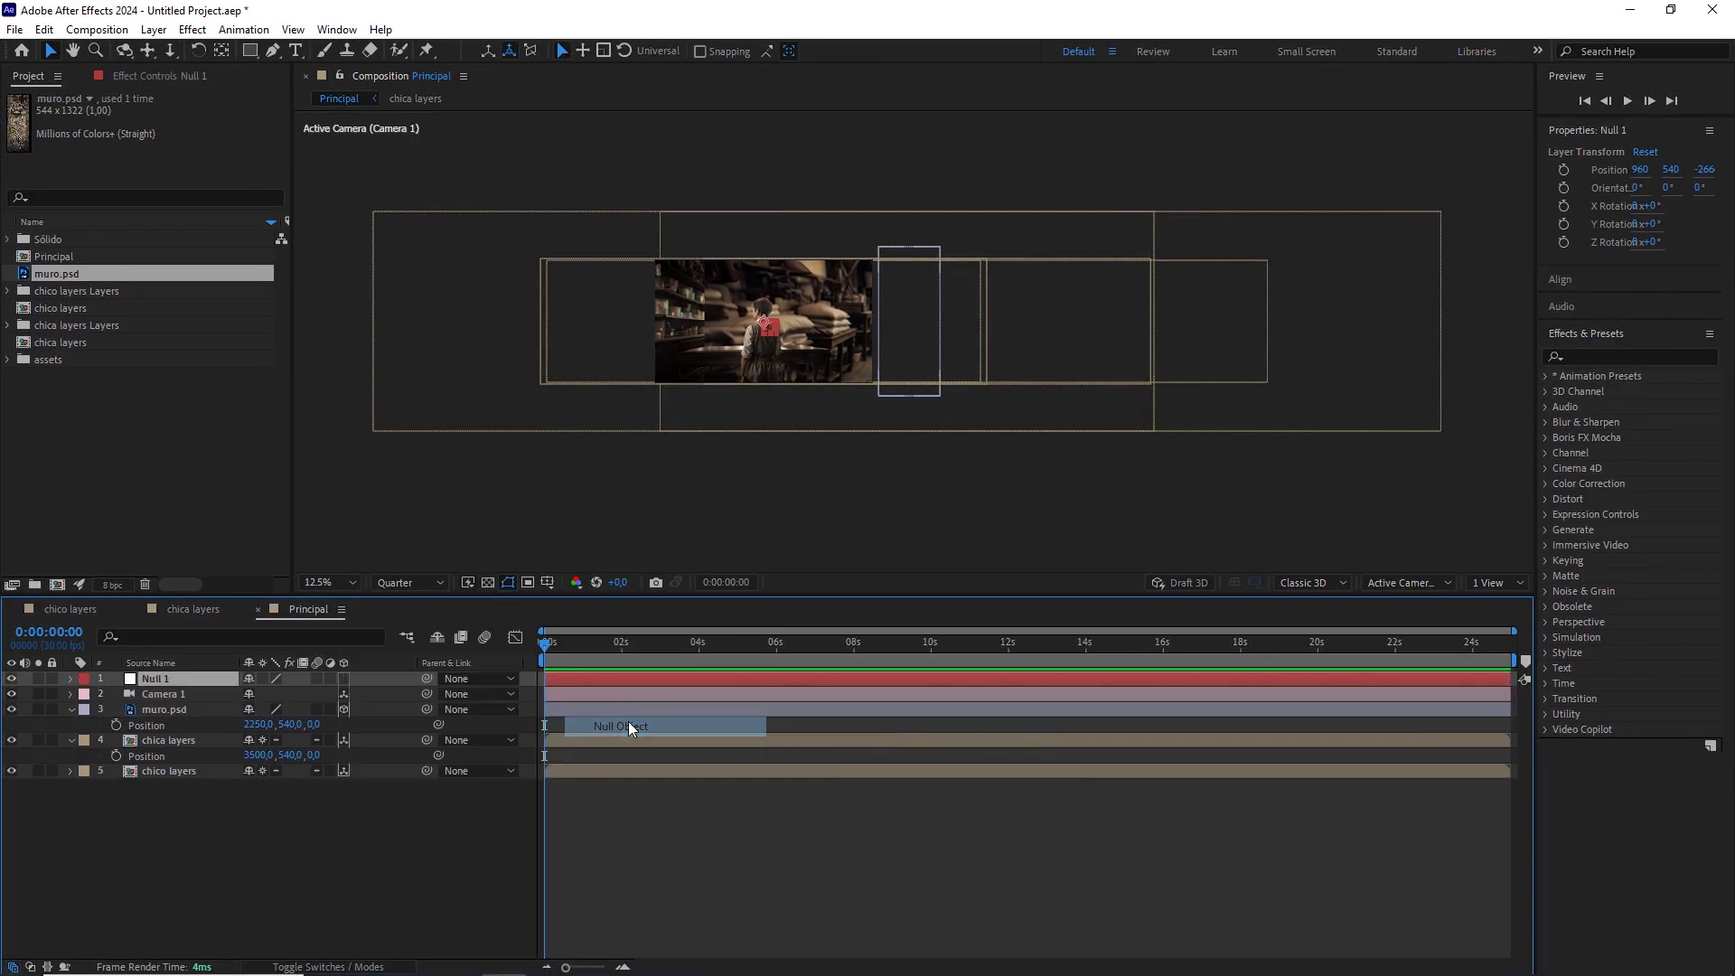
{"action": "left_click", "coordinate": [344, 678]}
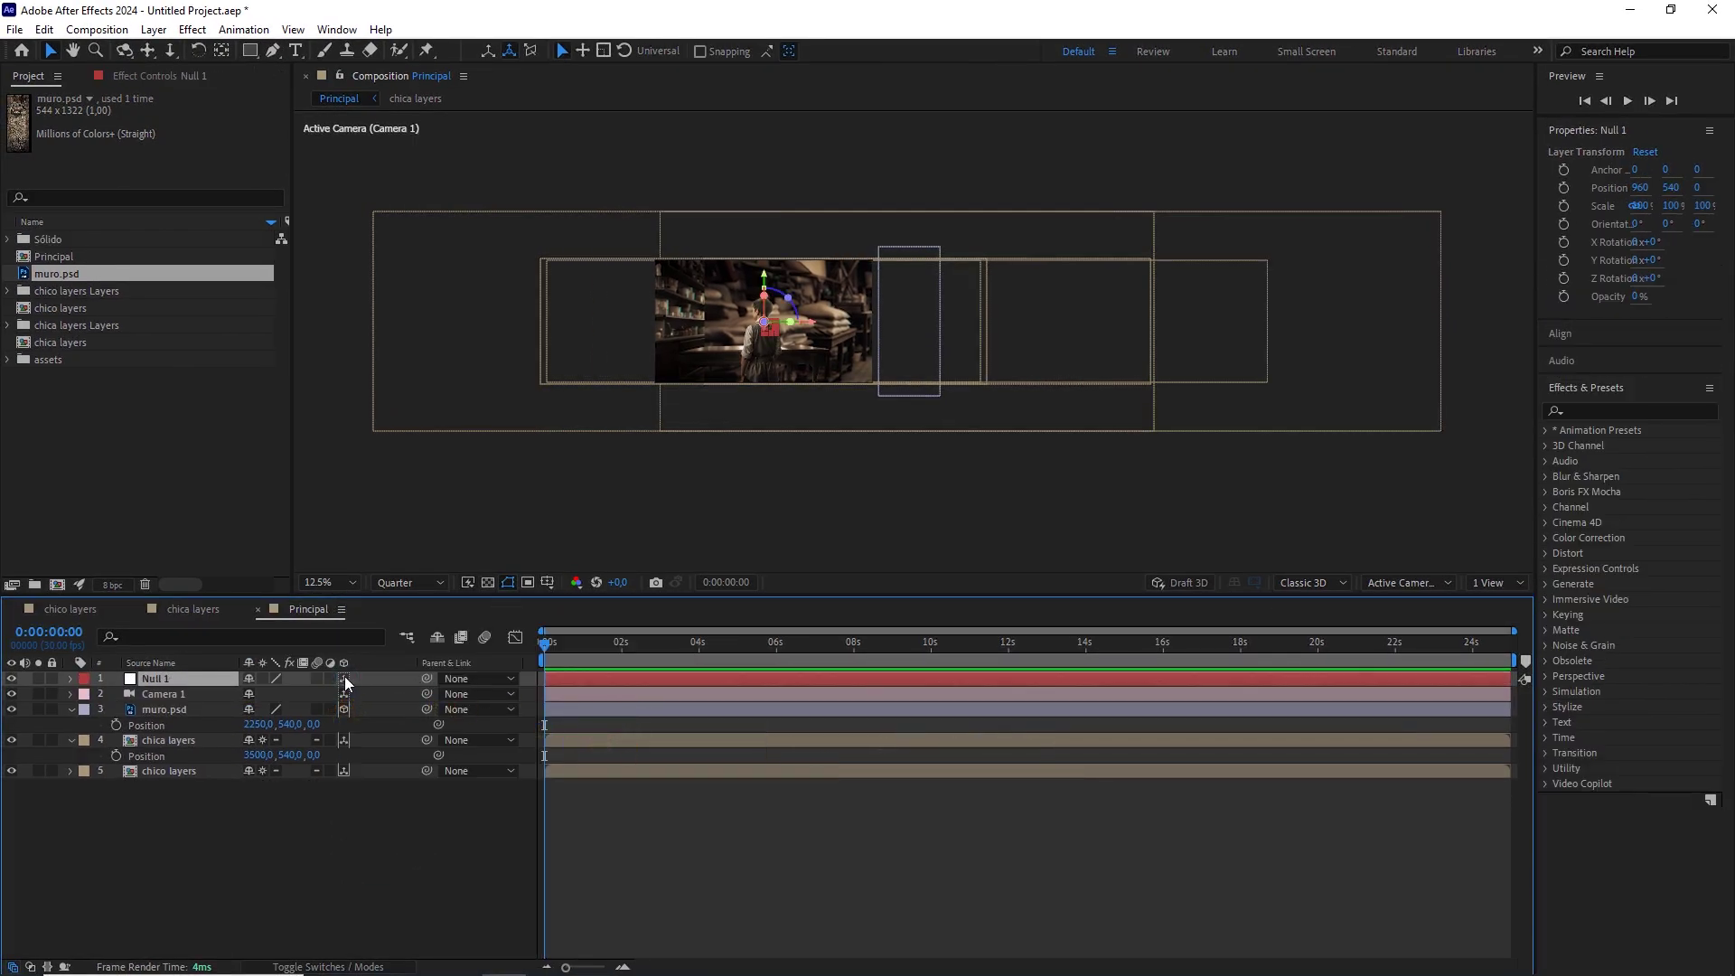
{"action": "left_click", "coordinate": [319, 692]}
{"action": "left_click_drag", "start_coordinate": [425, 696], "coordinate": [221, 680]}
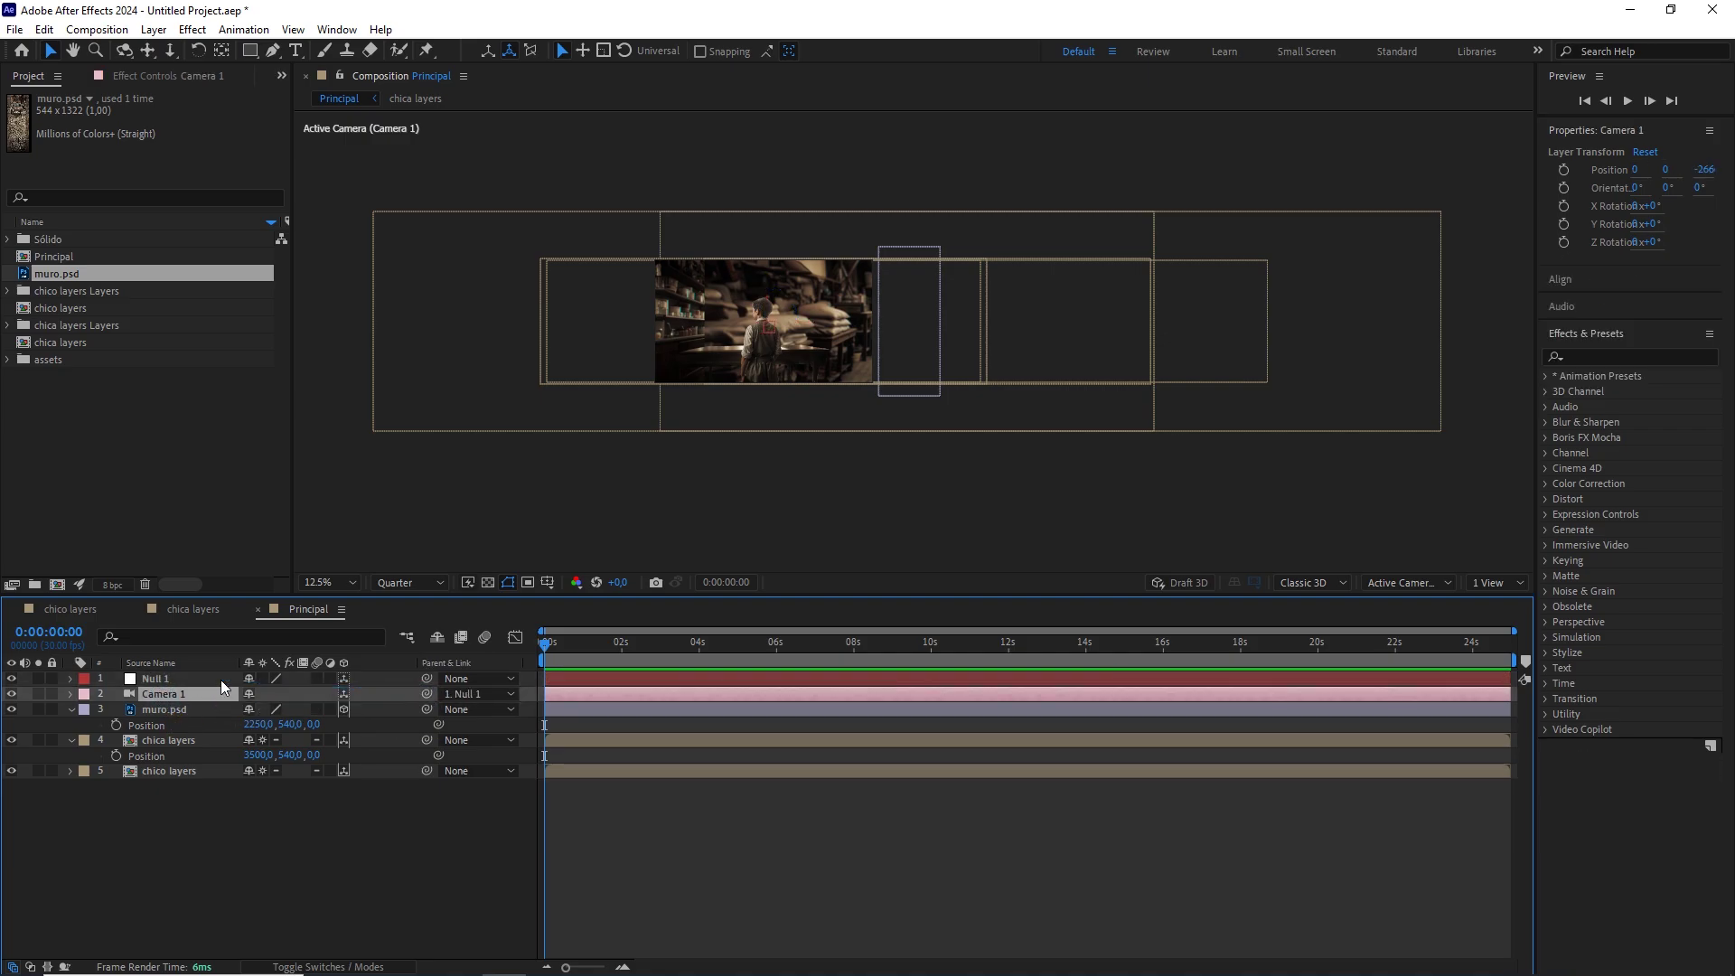
Hide the chica layers layer in Principal.
{"action": "left_click", "coordinate": [184, 740]}
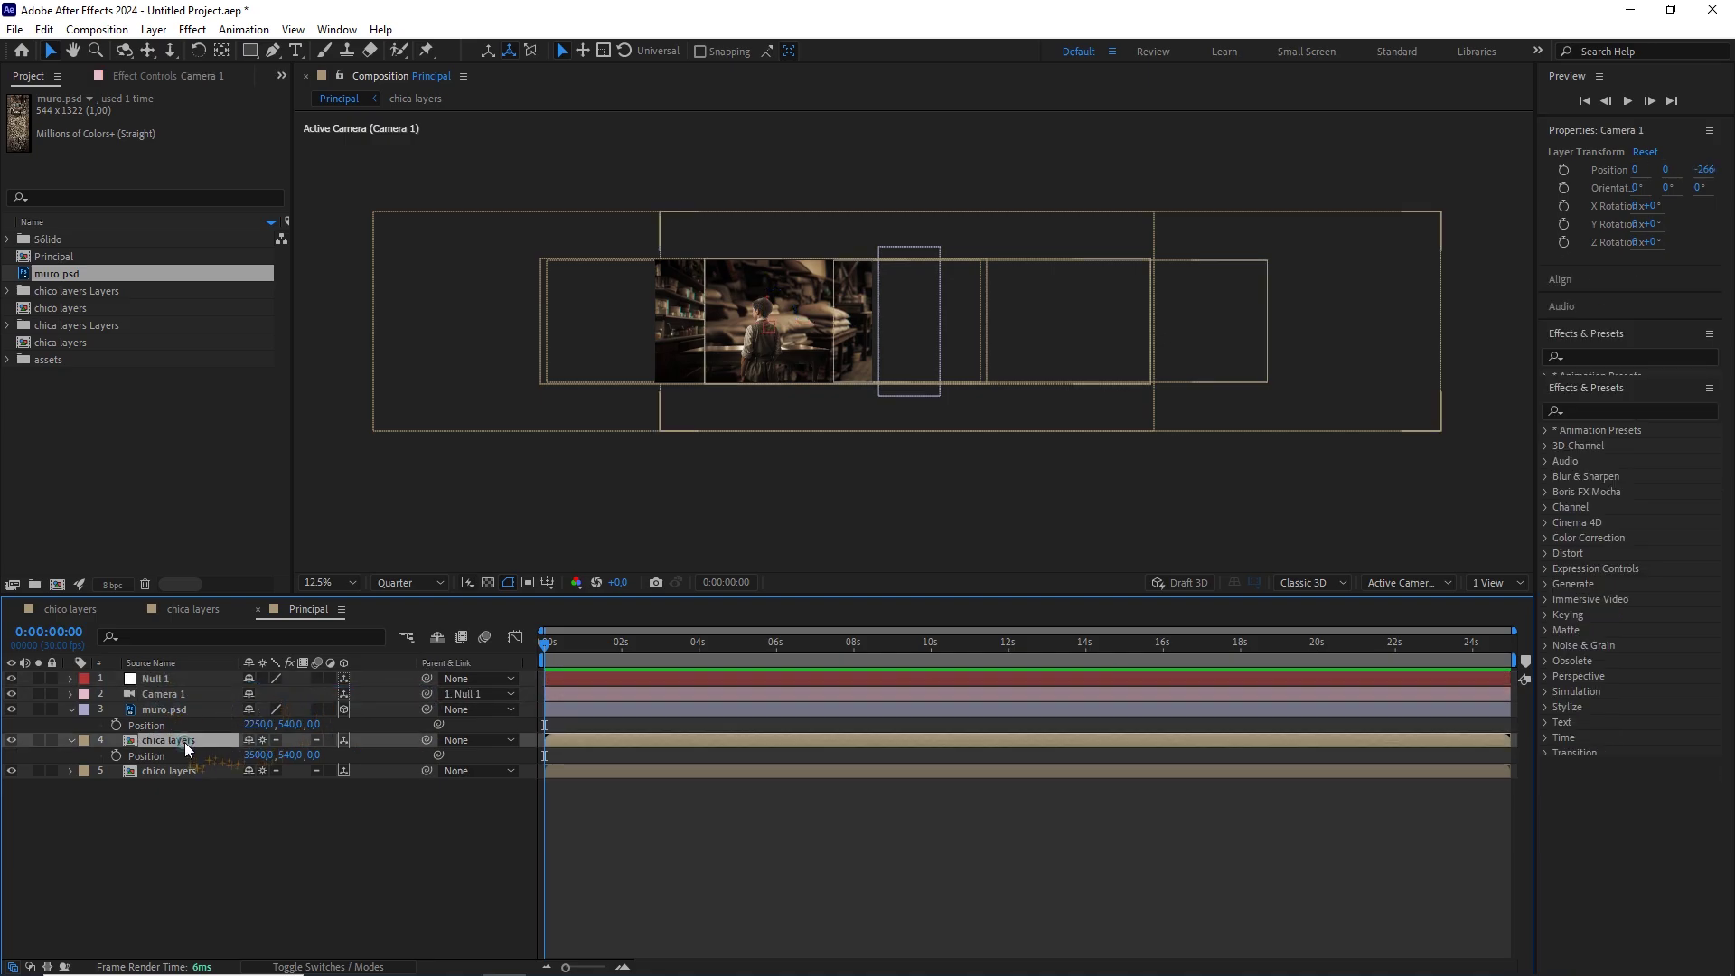
{"action": "left_click", "coordinate": [11, 740]}
Set Null 1's Z position to 1000 at 4 seconds and start keyframing its Position there.
{"action": "left_click", "coordinate": [178, 680]}
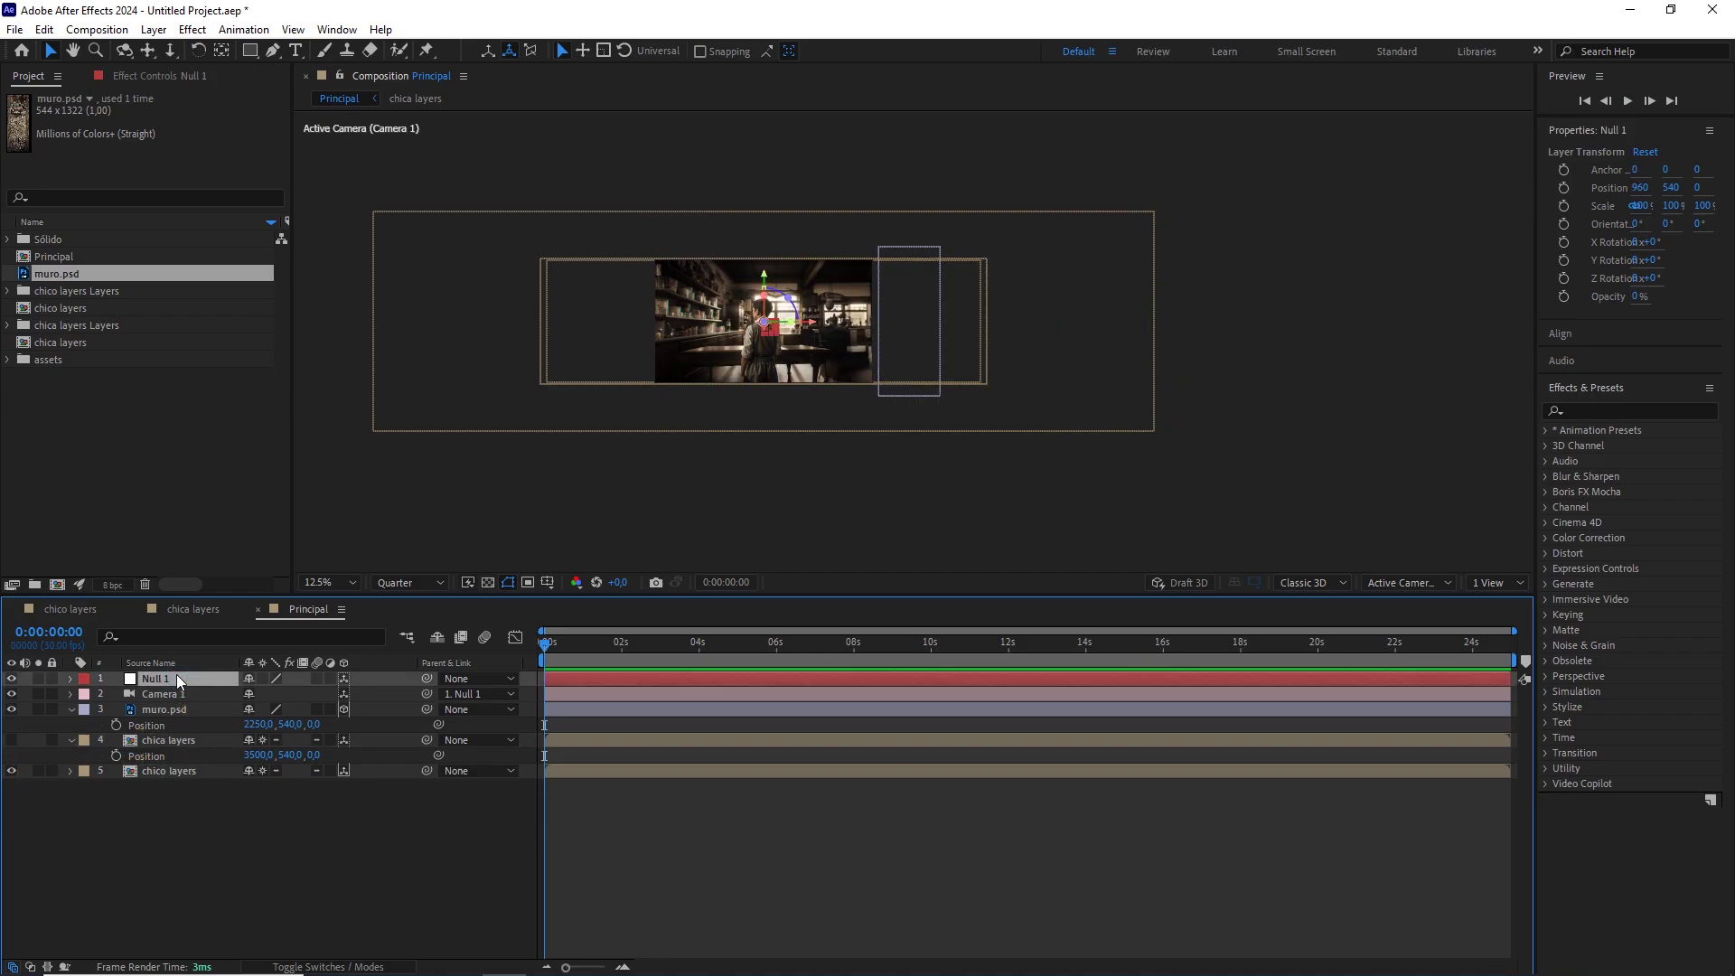
{"action": "key", "text": "p"}
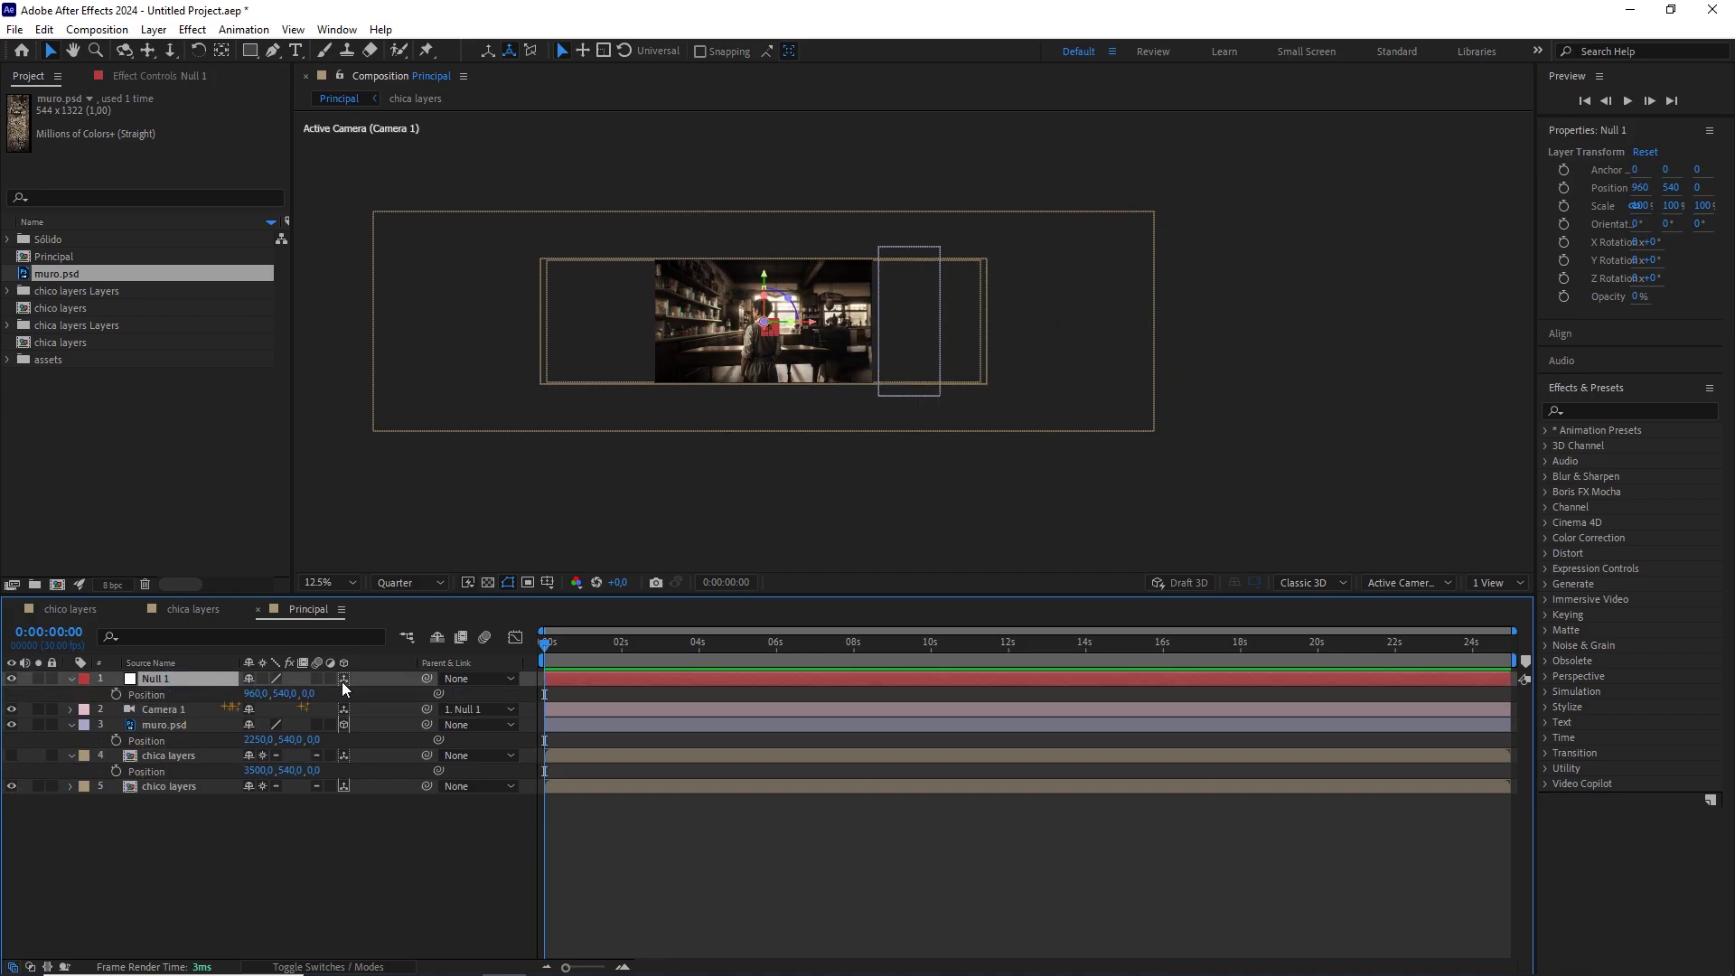
{"action": "left_click_drag", "start_coordinate": [624, 648], "coordinate": [677, 652]}
{"action": "scroll", "coordinate": [882, 421], "scroll_direction": "up", "scroll_amount": 1}
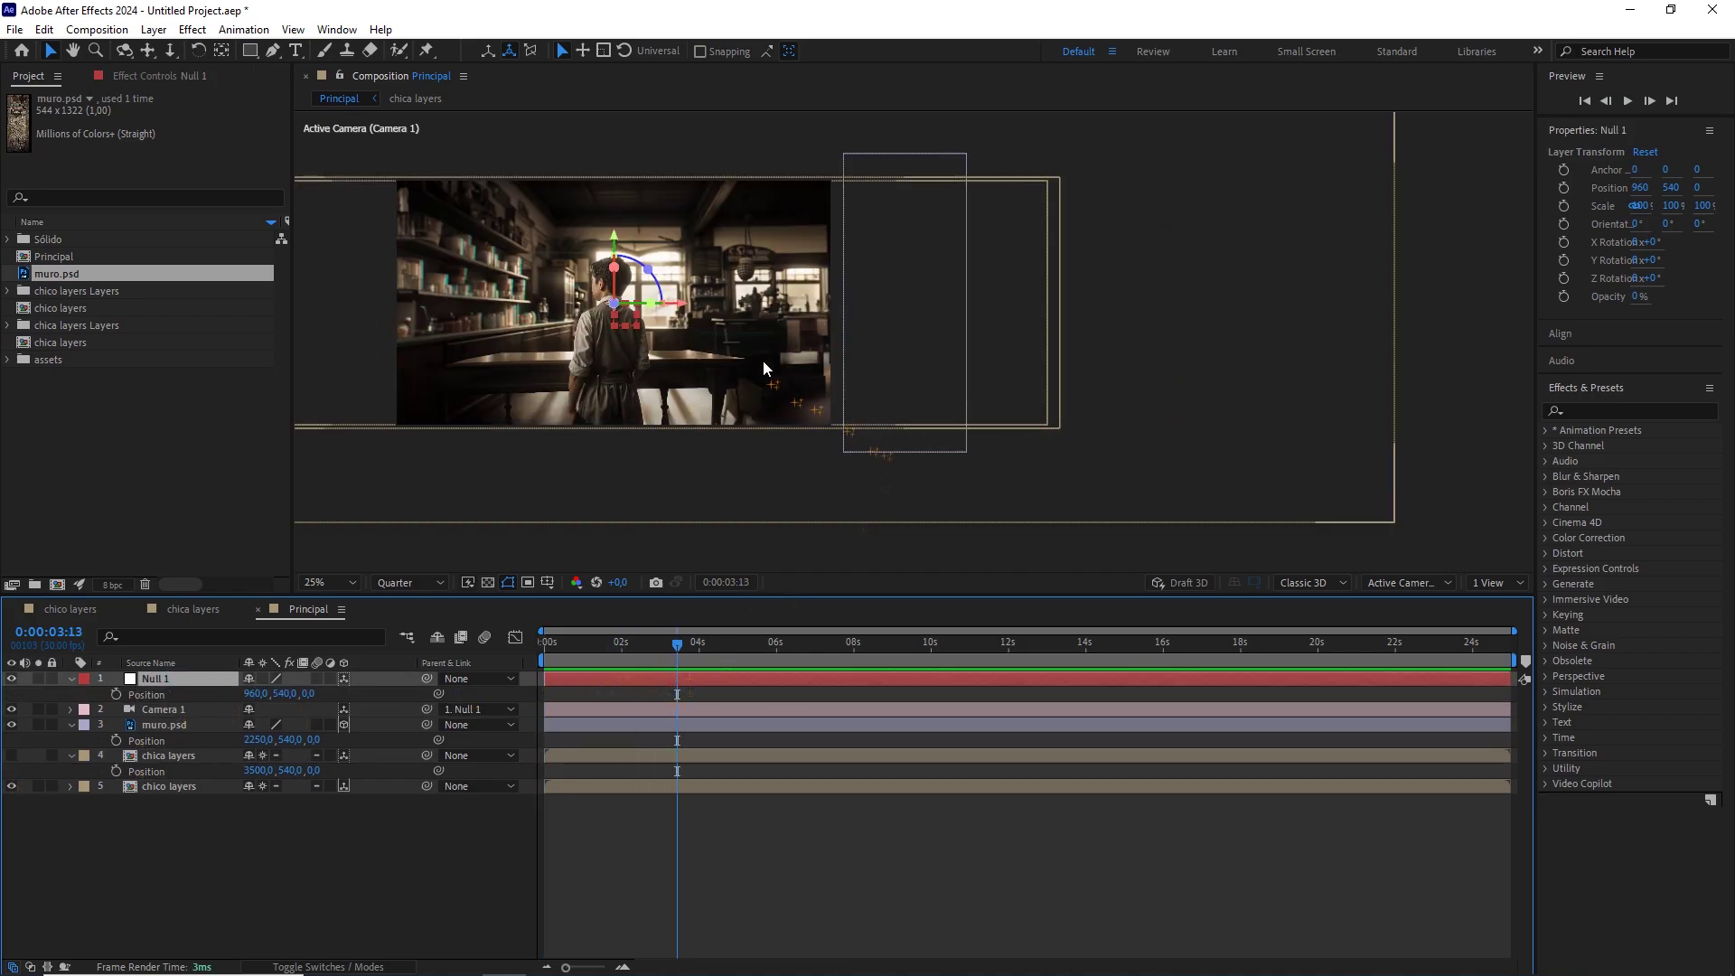
{"action": "left_click_drag", "start_coordinate": [763, 361], "coordinate": [958, 400]}
{"action": "left_click_drag", "start_coordinate": [682, 657], "coordinate": [697, 660]}
{"action": "left_click", "coordinate": [48, 632]}
{"action": "left_click_drag", "start_coordinate": [309, 695], "coordinate": [415, 686]}
{"action": "left_click", "coordinate": [322, 692]}
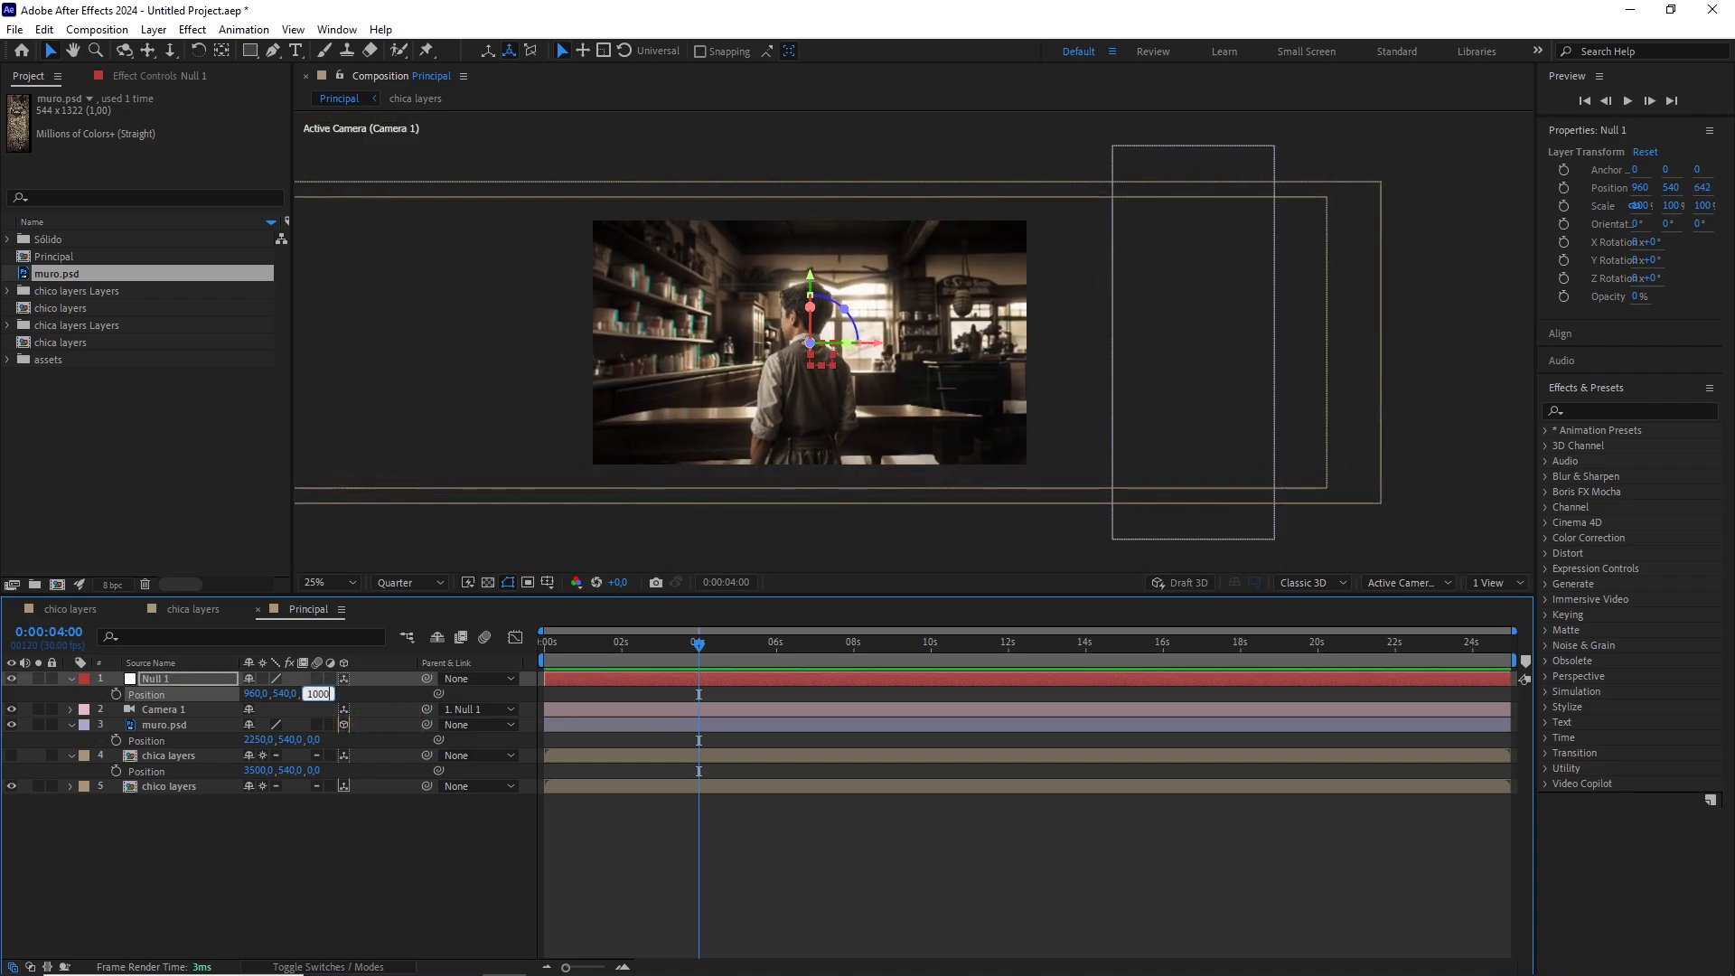
{"action": "key", "text": "Return"}
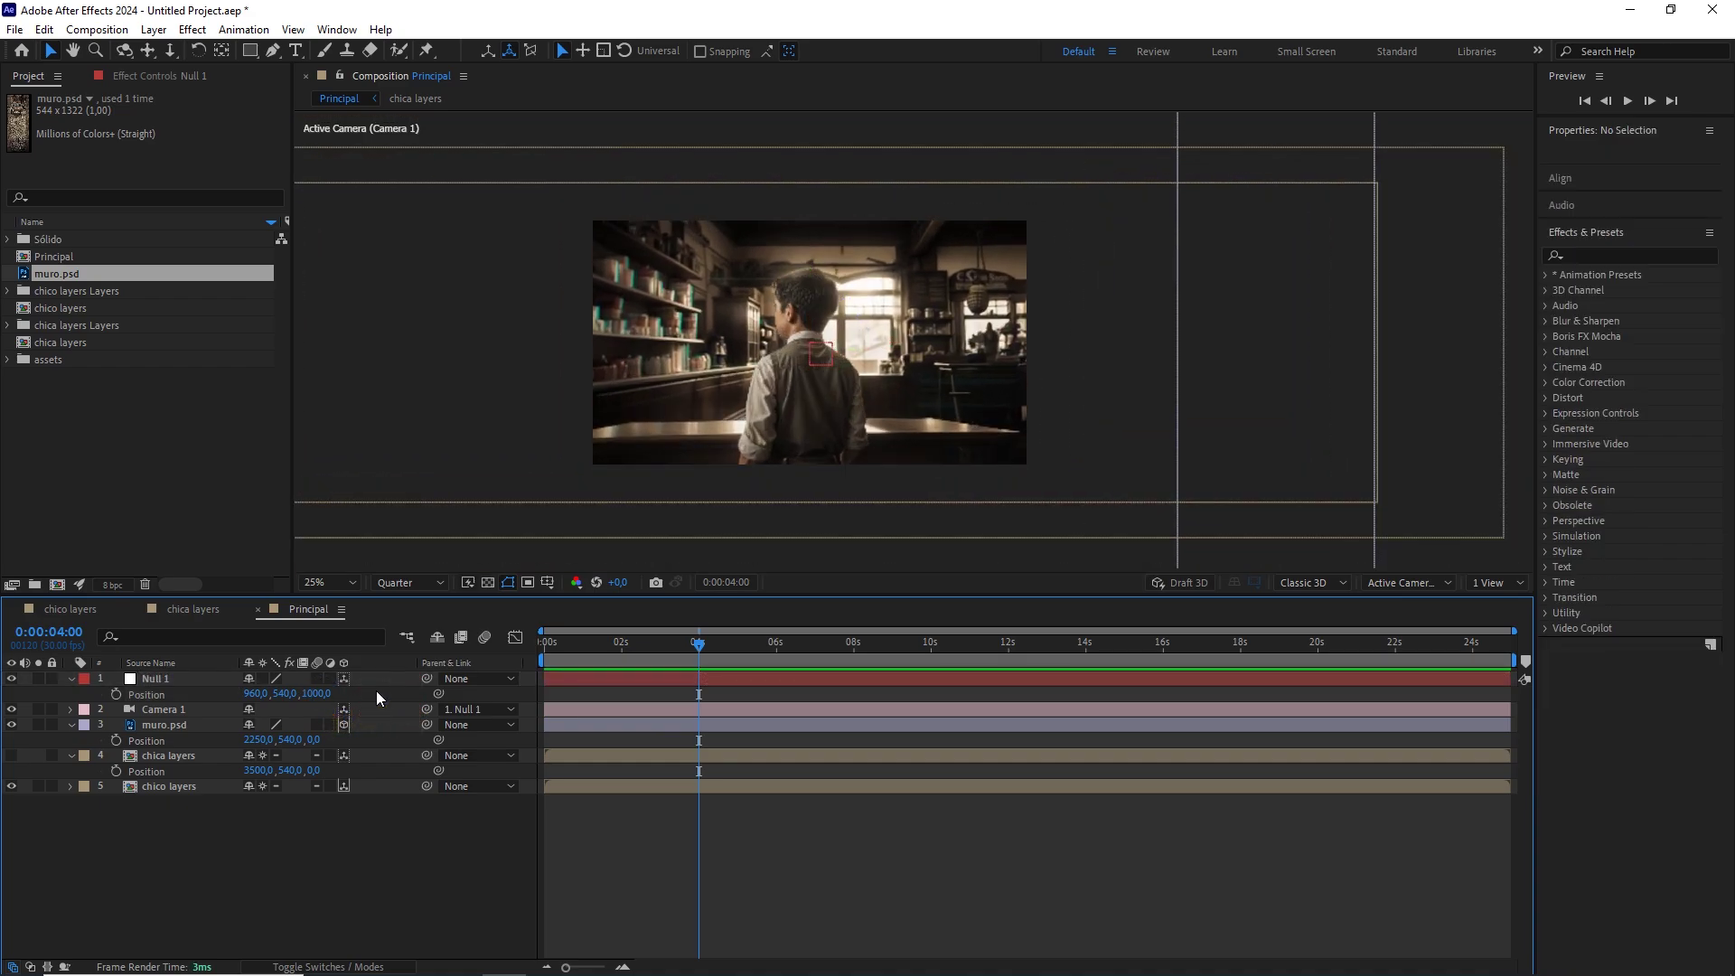
{"action": "left_click", "coordinate": [116, 693]}
Set Null 1's X position to -1100 at the start of the timeline.
{"action": "left_click_drag", "start_coordinate": [651, 647], "coordinate": [510, 649]}
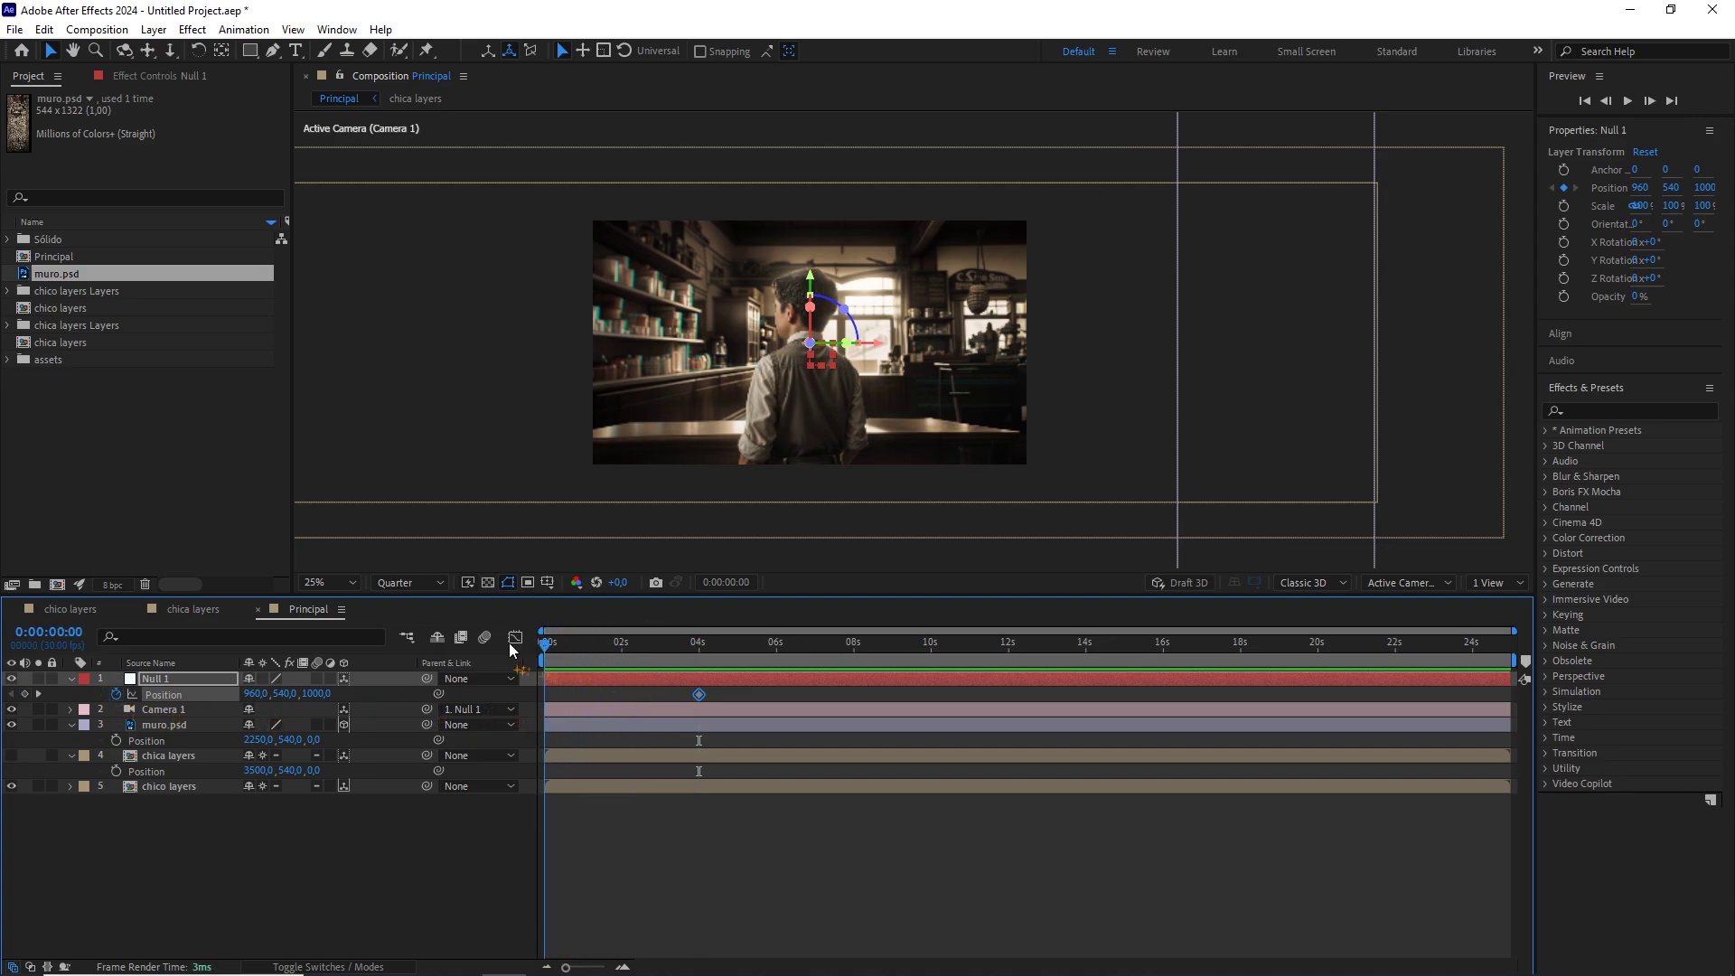
{"action": "left_click_drag", "start_coordinate": [256, 693], "coordinate": [100, 728]}
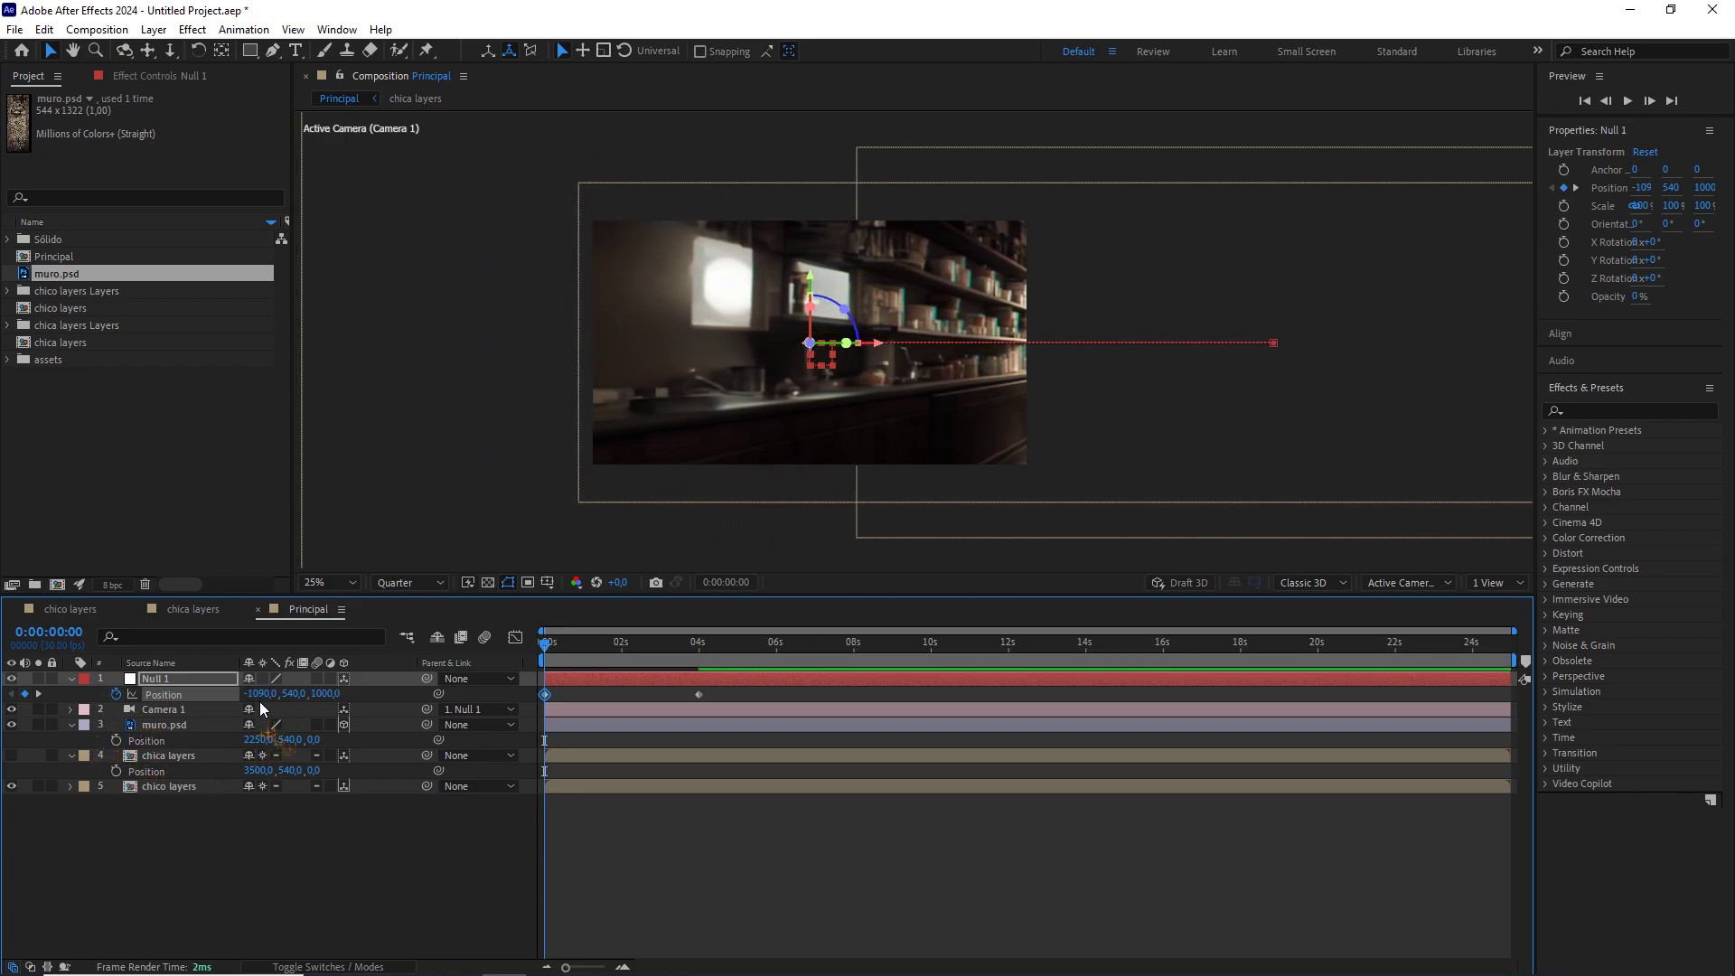
{"action": "left_click", "coordinate": [262, 694]}
{"action": "type", "text": "-1100"}
{"action": "left_click", "coordinate": [366, 845]}
Apply Easy Ease to both Null 1 Position keyframes and shape their speed graph to start fast and slow down gradually.
{"action": "left_click_drag", "start_coordinate": [748, 681], "coordinate": [534, 710]}
{"action": "key", "text": "F9"}
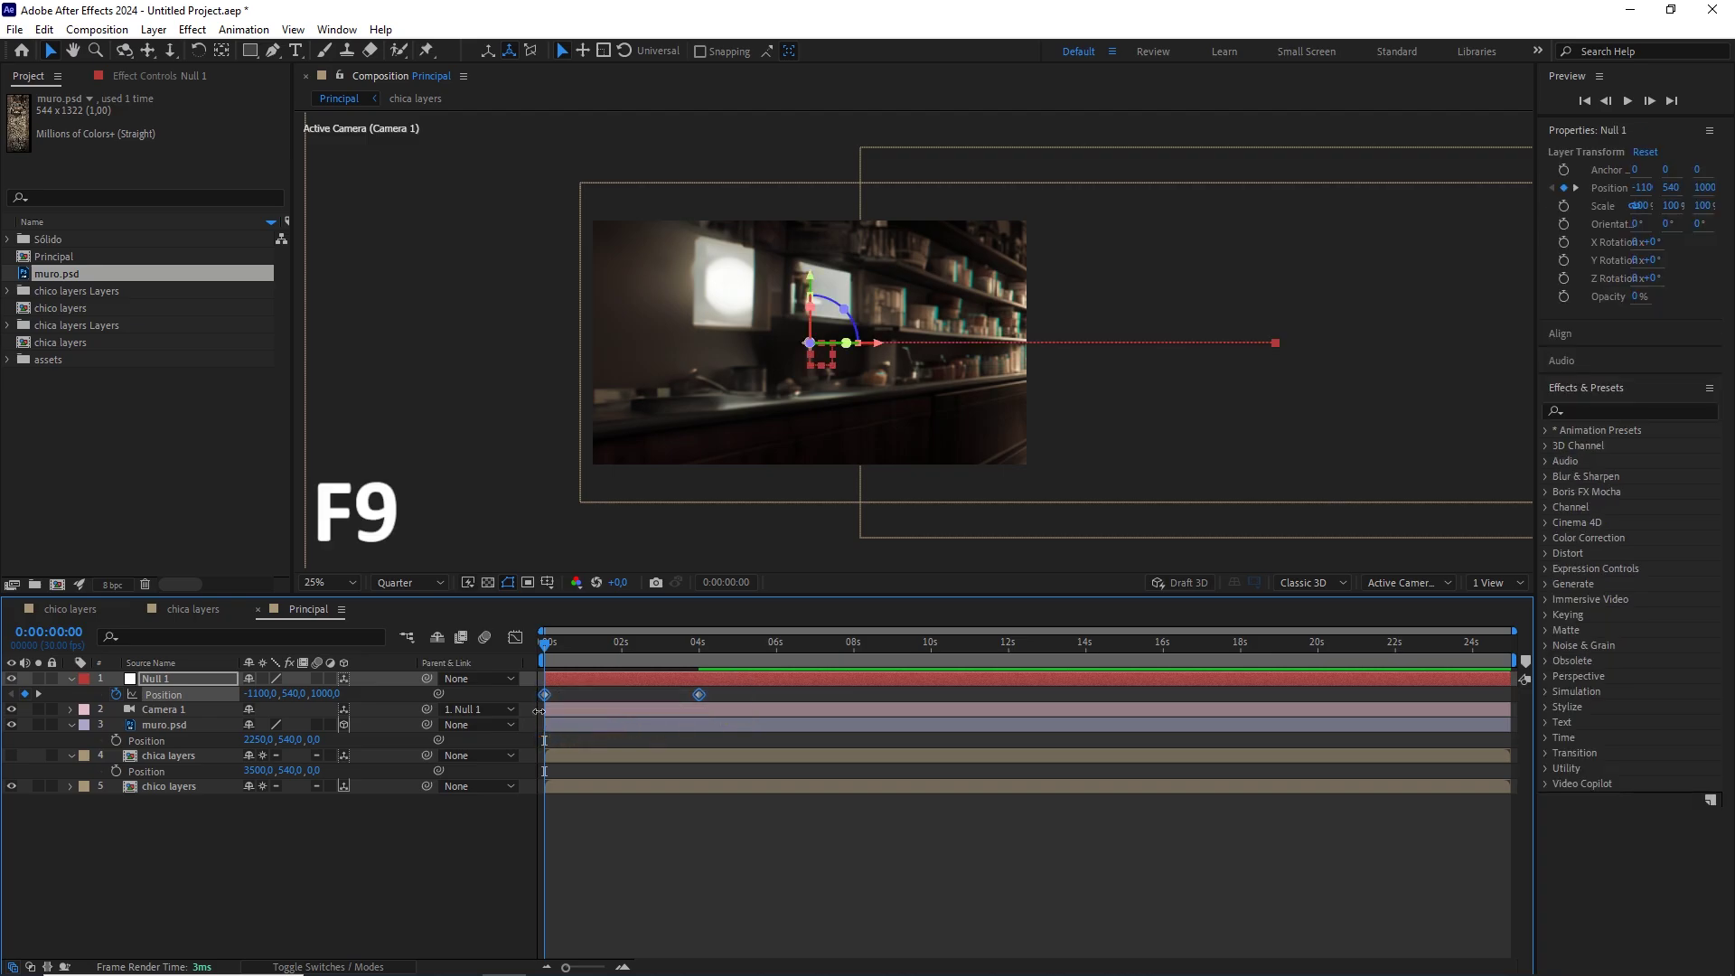
{"action": "left_click", "coordinate": [516, 637]}
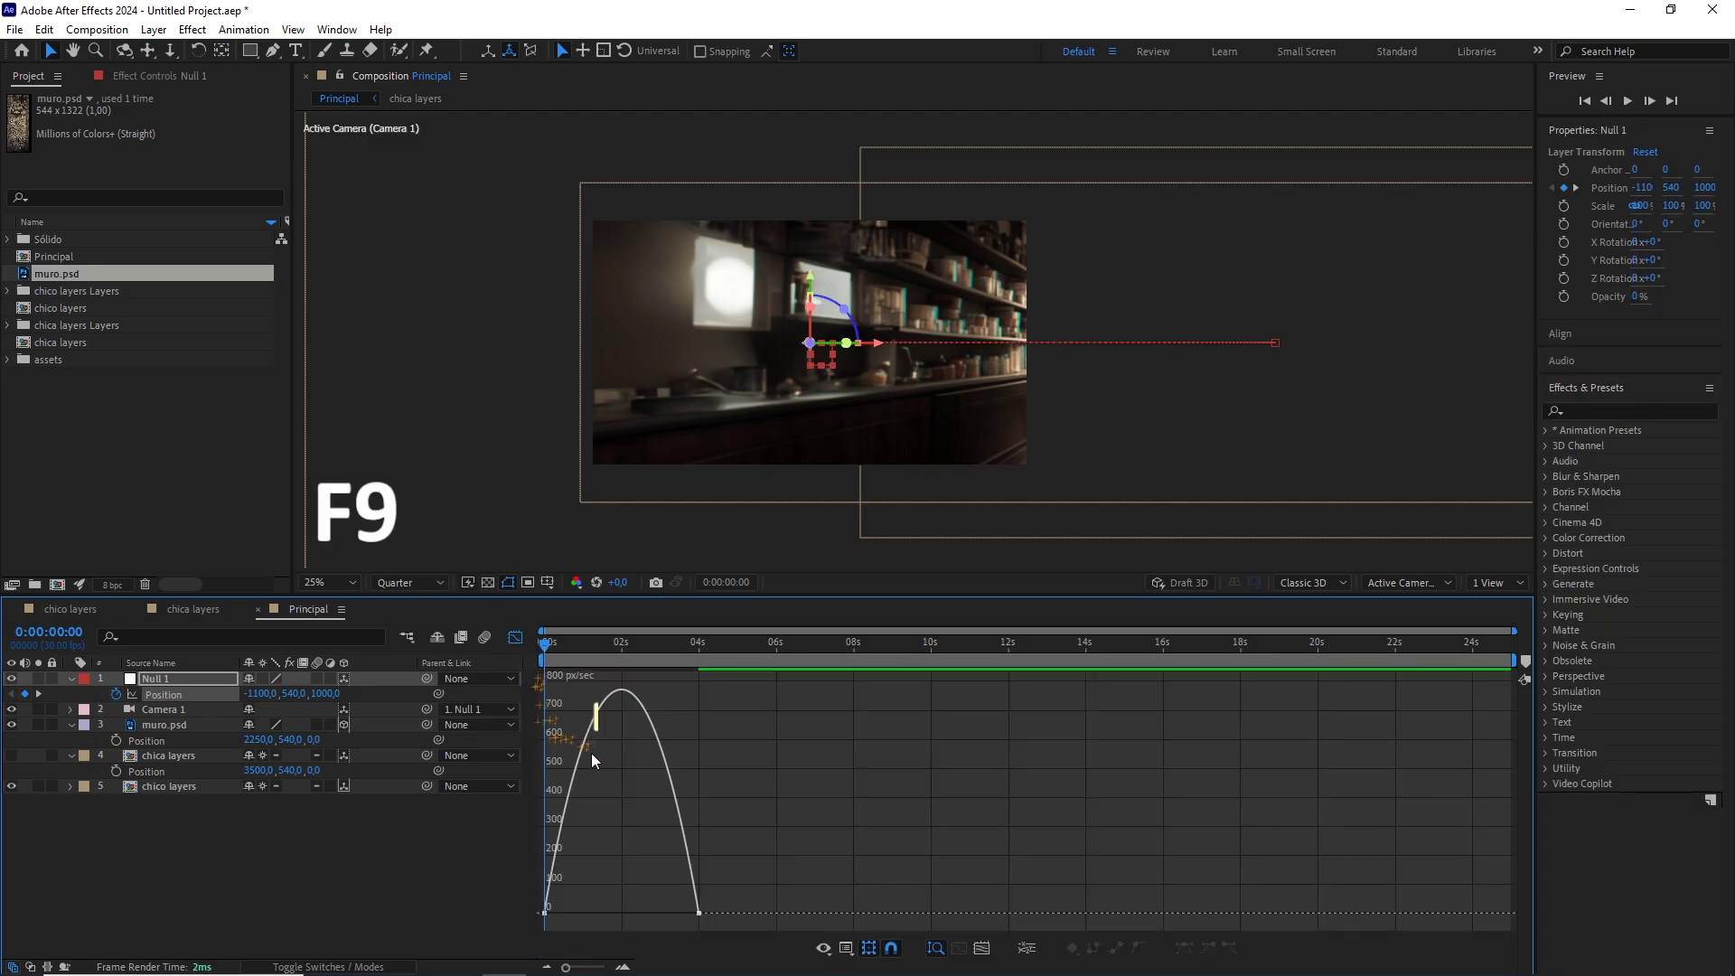
{"action": "left_click_drag", "start_coordinate": [846, 849], "coordinate": [513, 918]}
{"action": "left_click", "coordinate": [823, 948]}
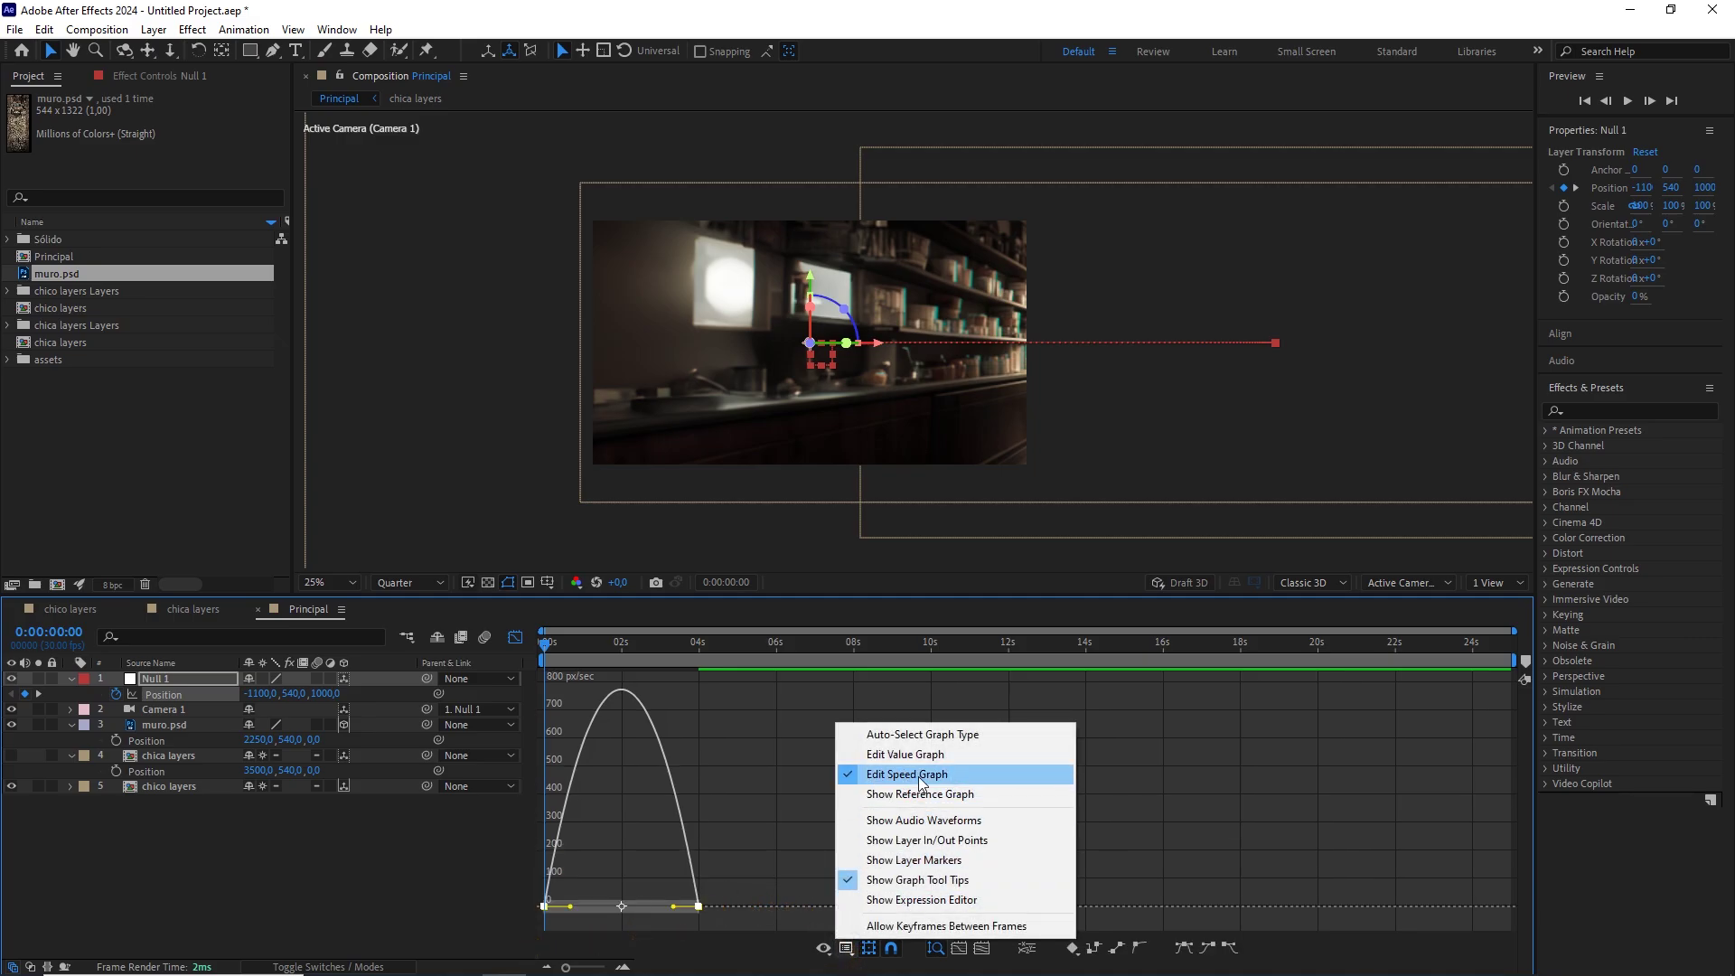
{"action": "left_click", "coordinate": [767, 860]}
{"action": "left_click_drag", "start_coordinate": [675, 914], "coordinate": [549, 915]}
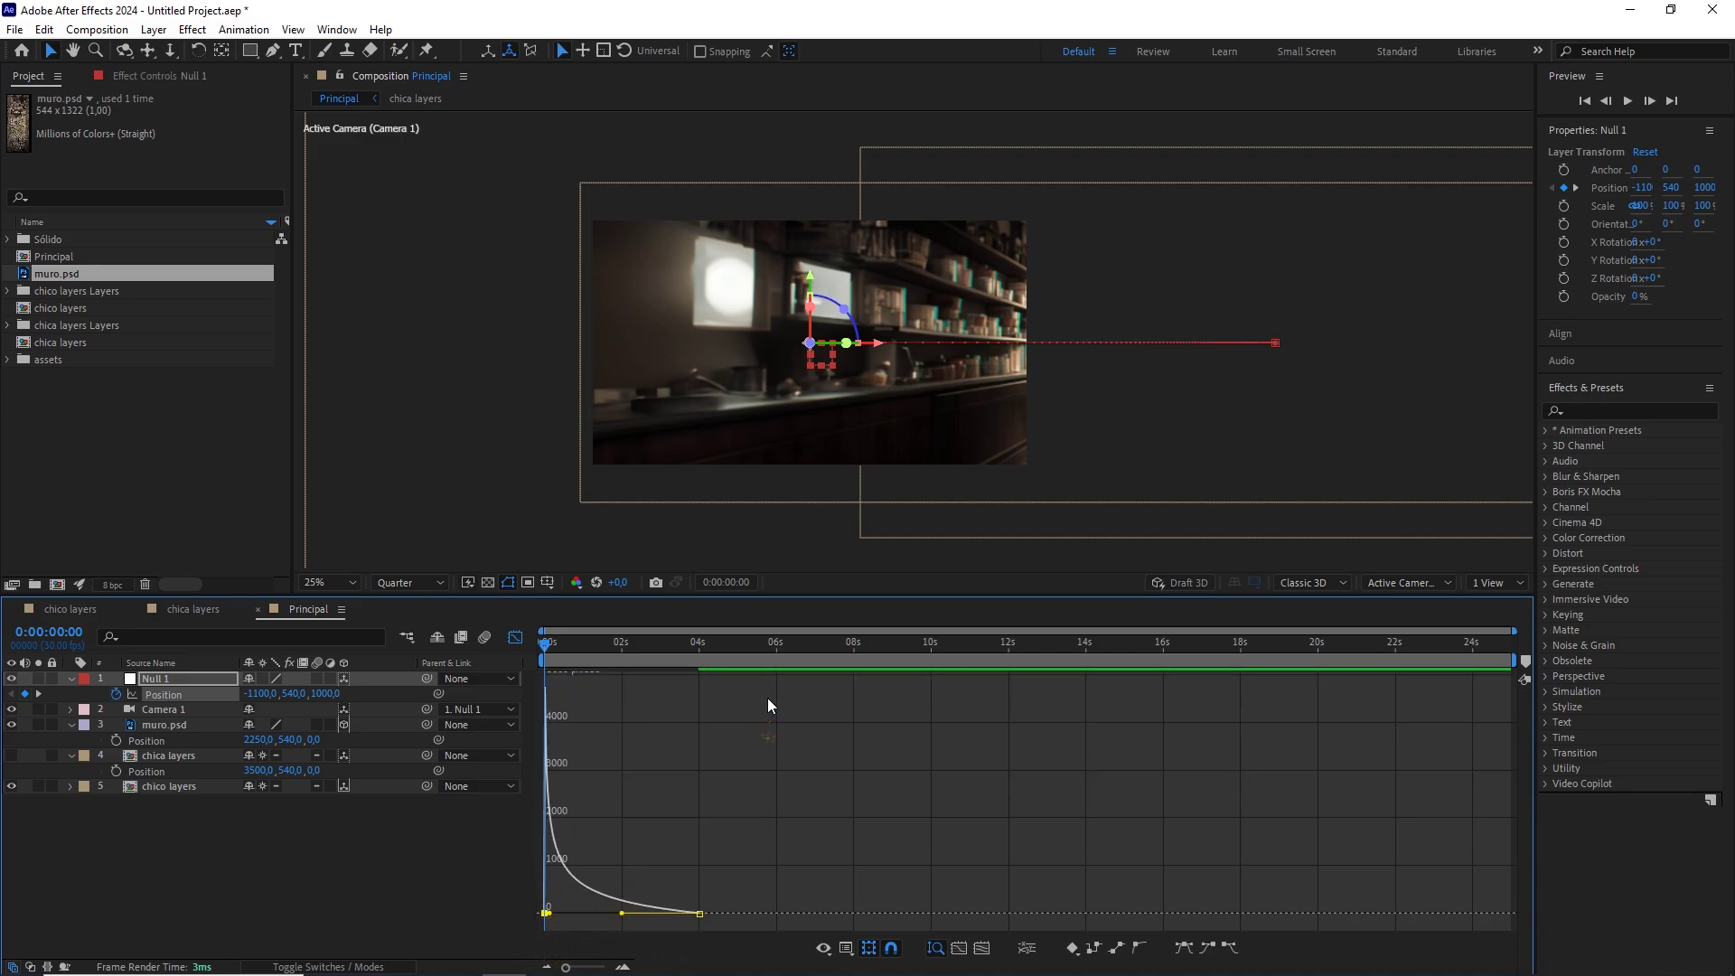
Preview the eased camera move and close the Graph Editor.
{"action": "key", "text": "space"}
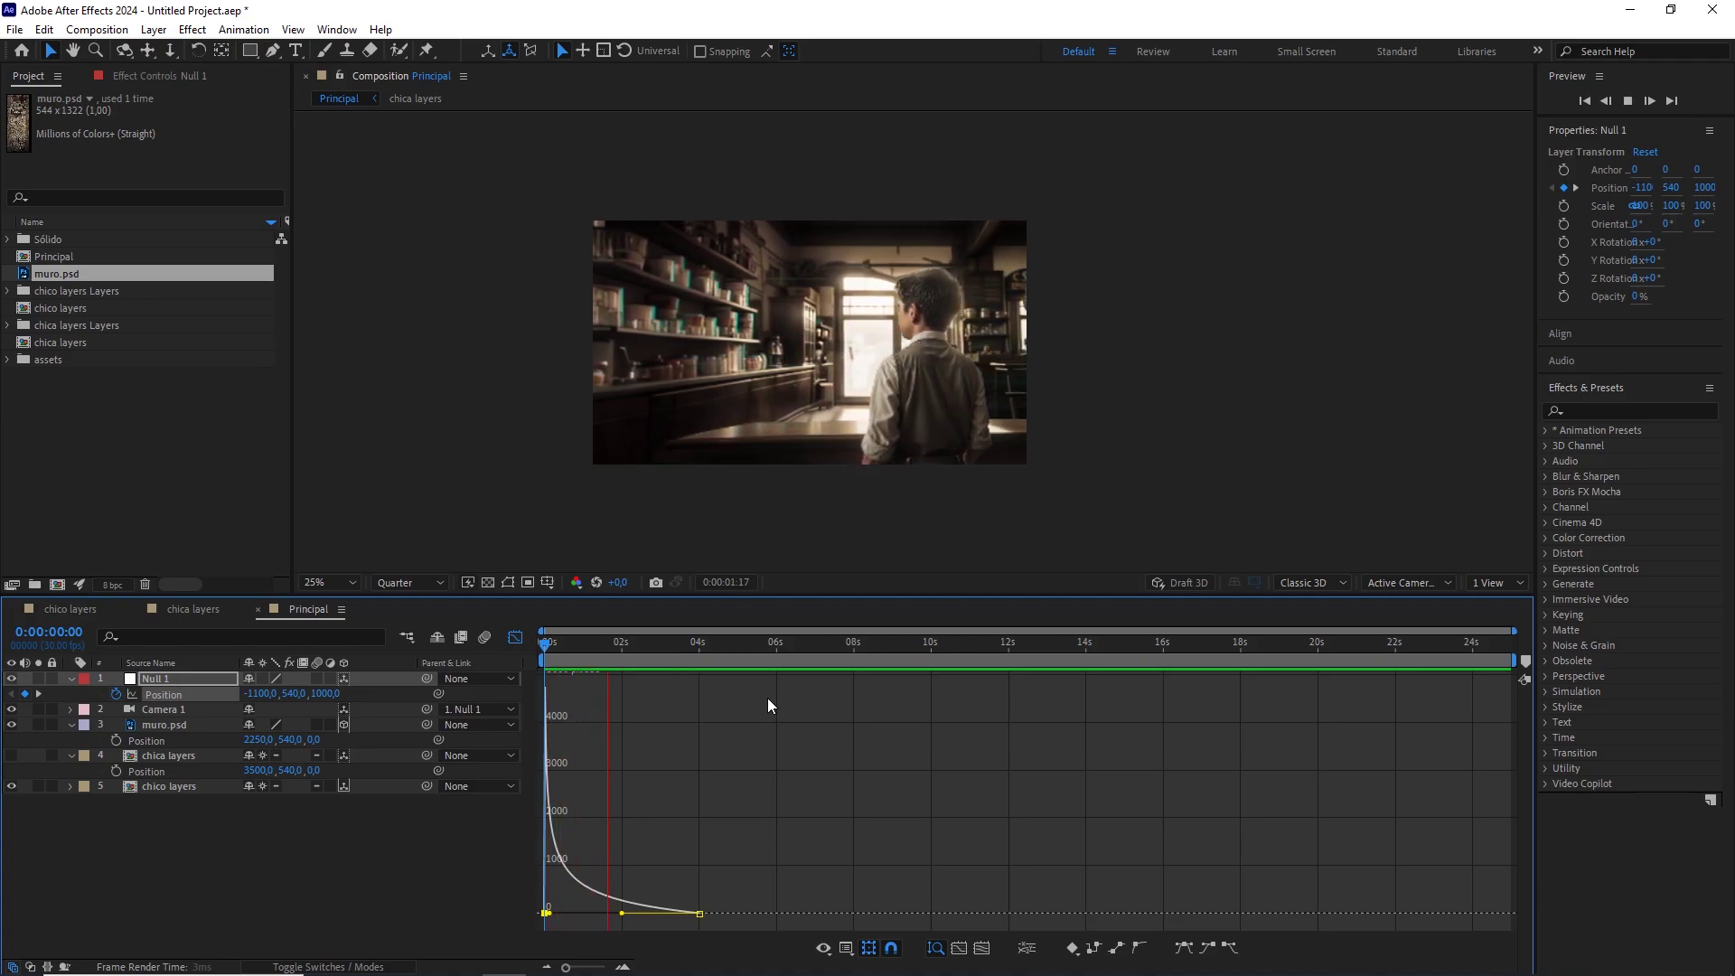
{"action": "key", "text": "space"}
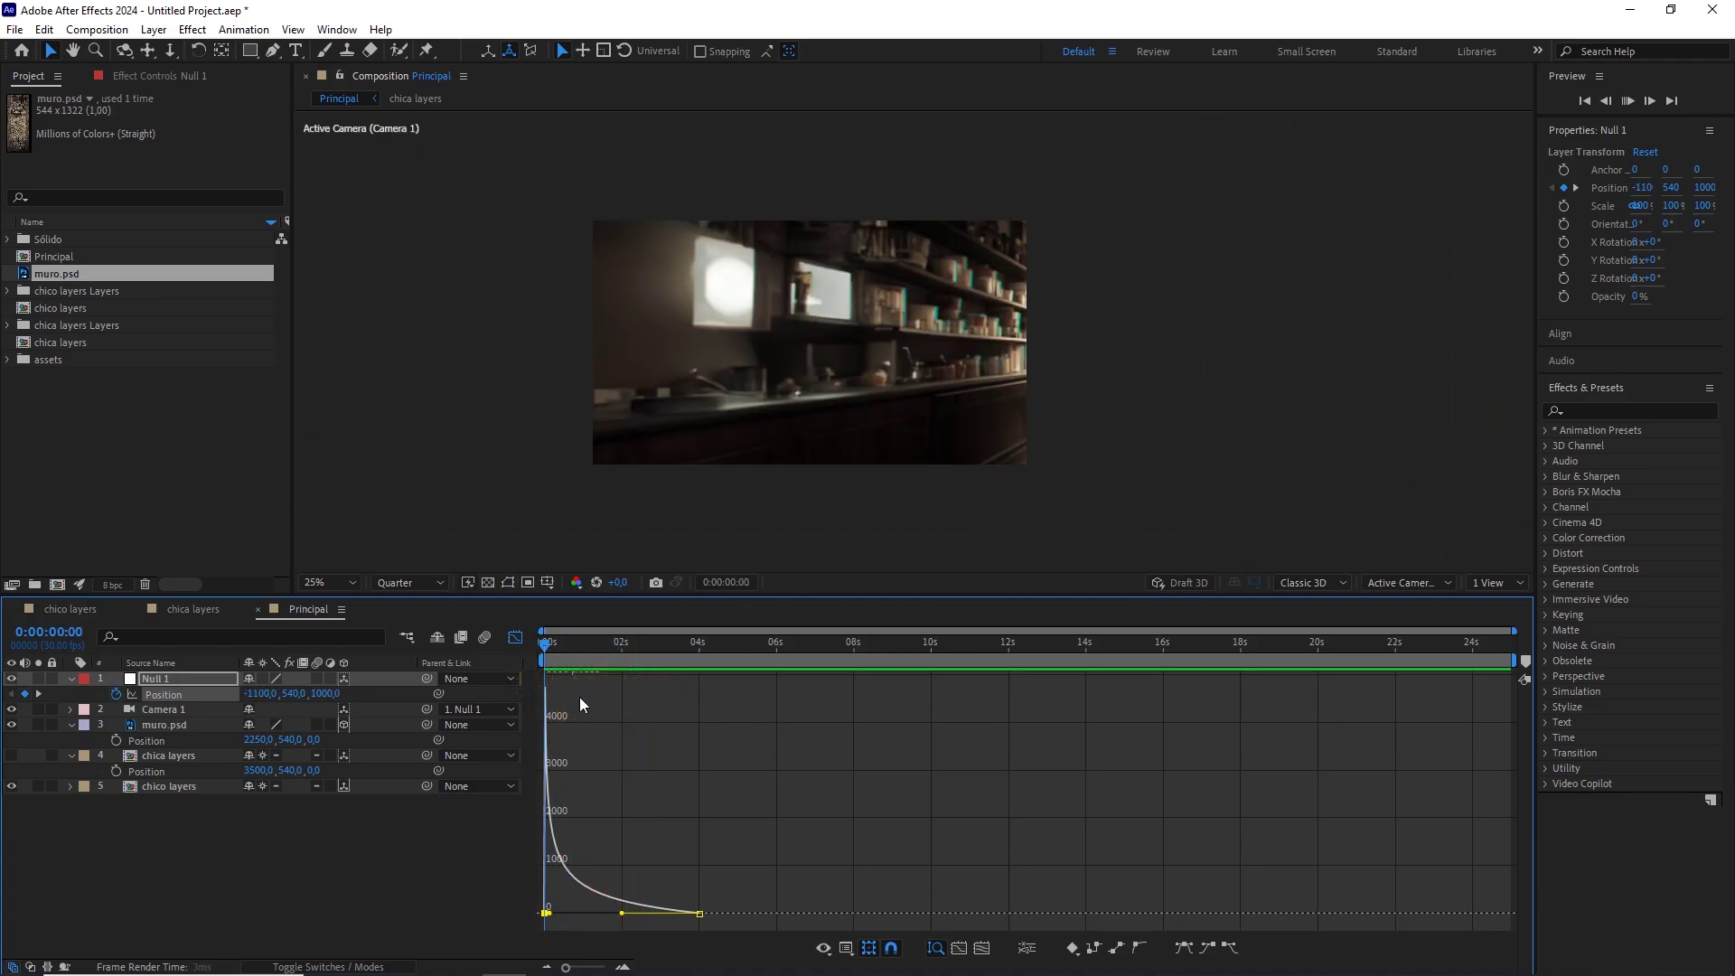
{"action": "key", "text": "space"}
{"action": "left_click", "coordinate": [517, 638]}
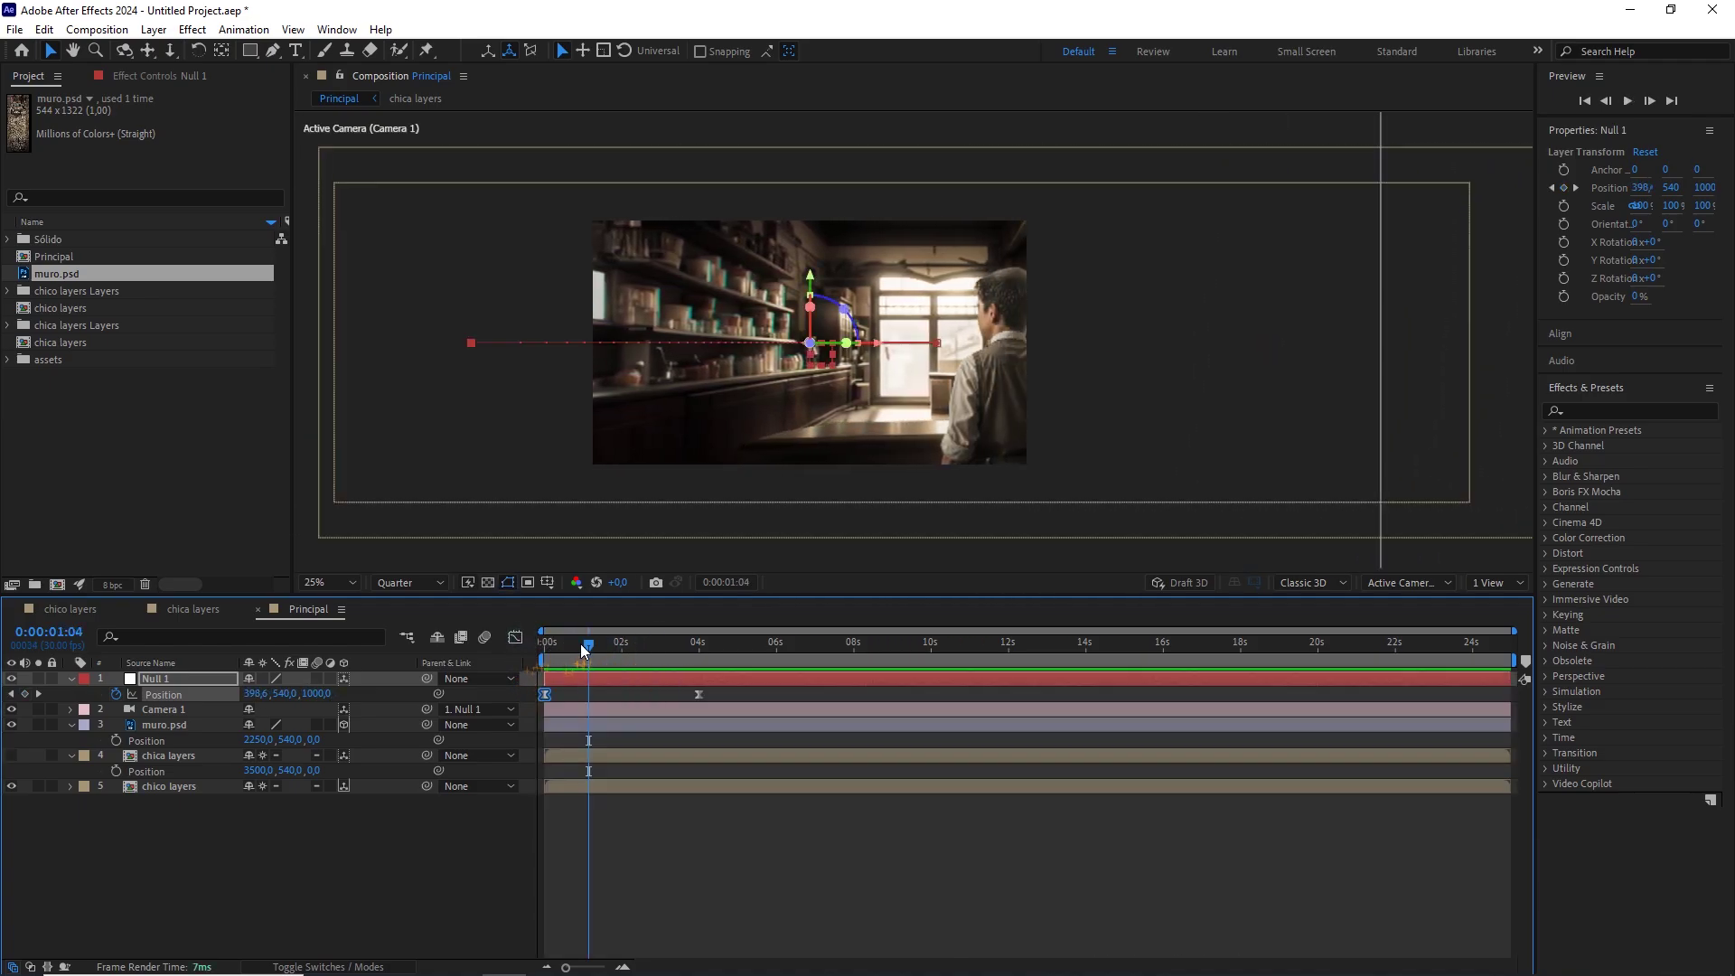
Shift Null 1's first Position keyframe to before the composition start and preview the camera move up to 4 seconds.
{"action": "left_click_drag", "start_coordinate": [586, 645], "coordinate": [523, 638]}
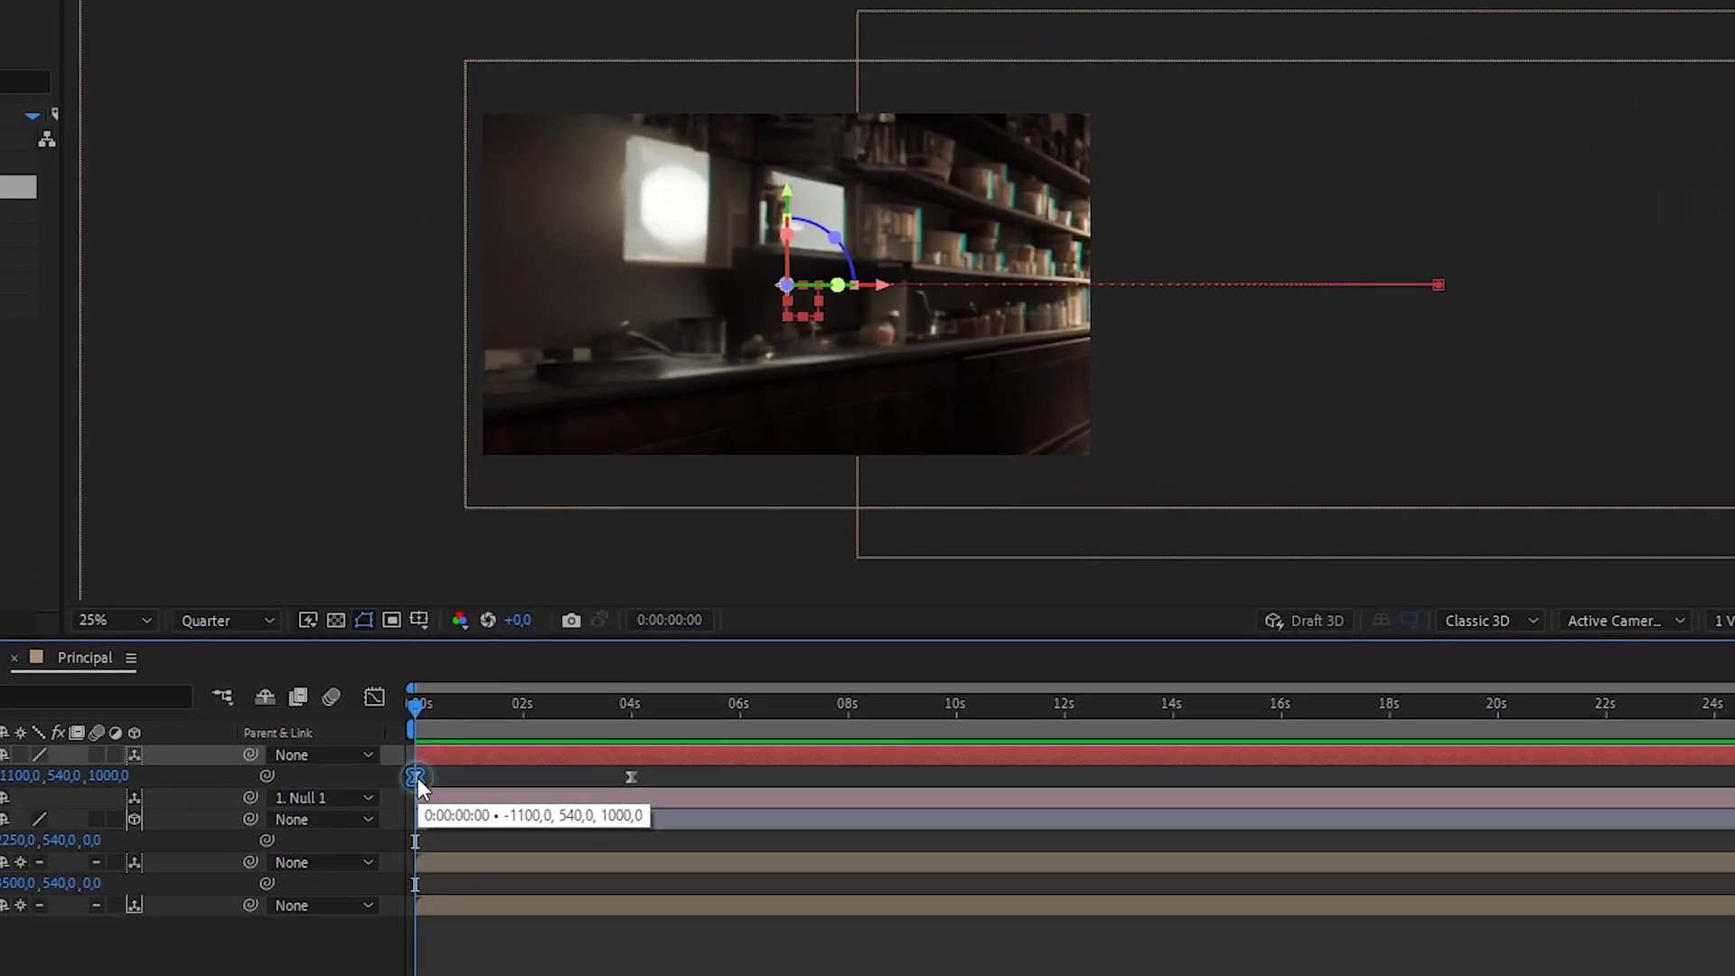
{"action": "key", "text": "alt+Left"}
{"action": "left_click_drag", "start_coordinate": [415, 777], "coordinate": [309, 771]}
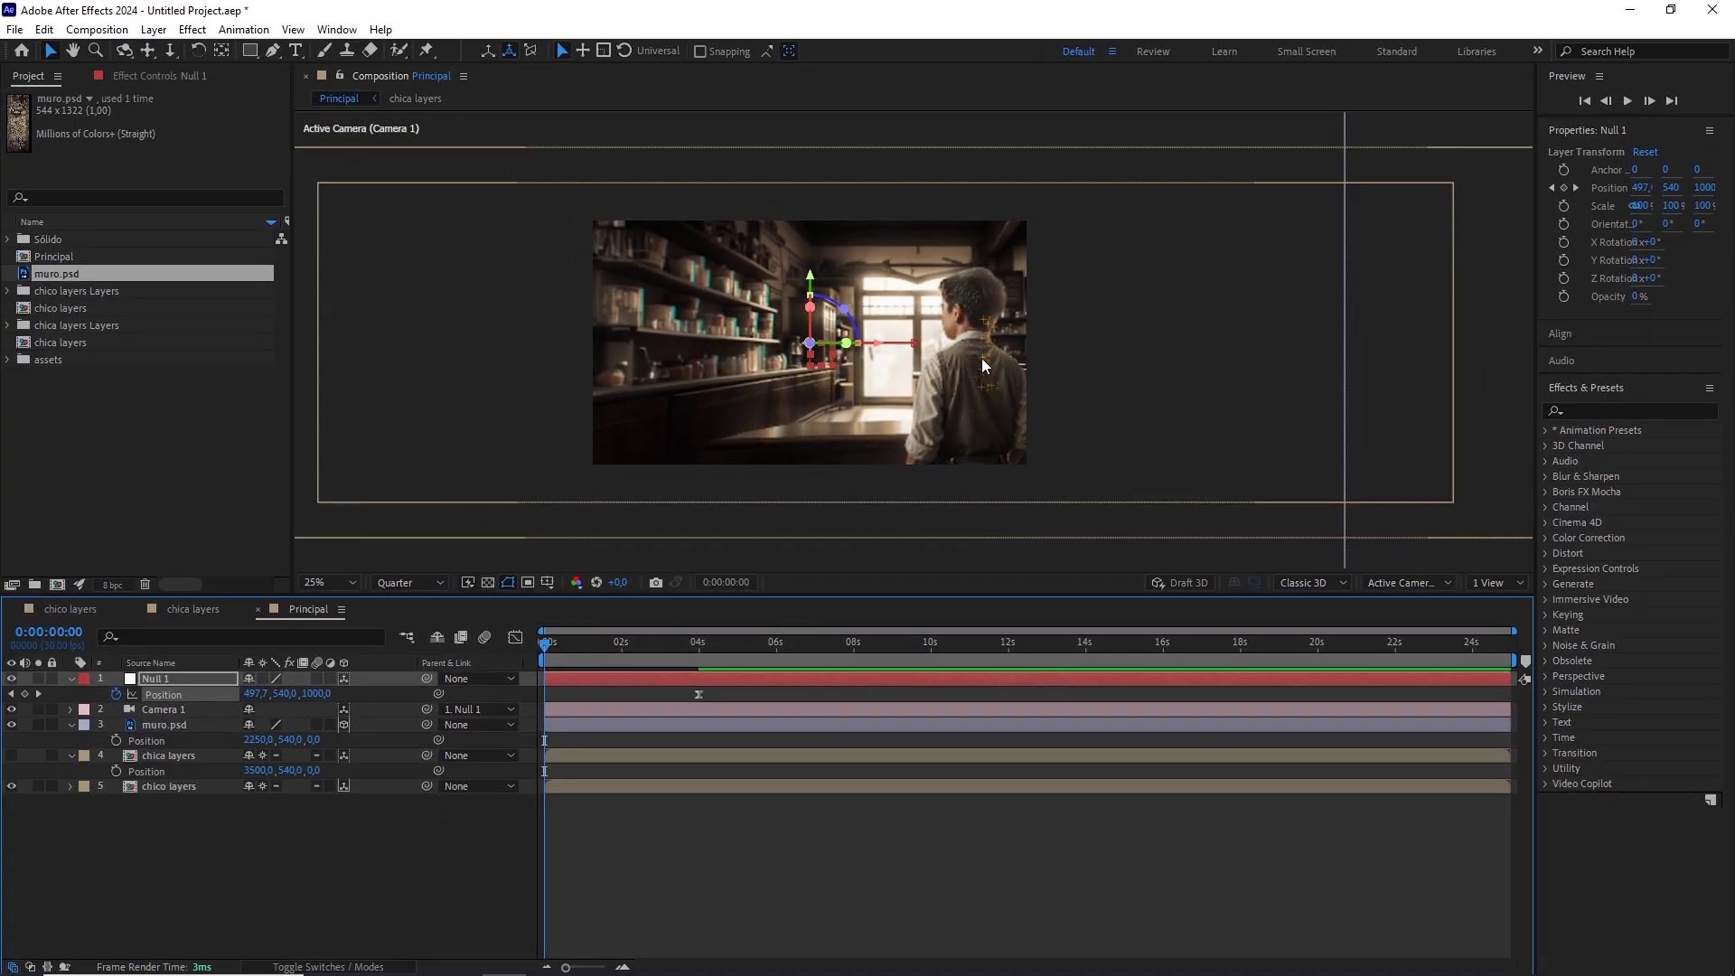
{"action": "key", "text": "space"}
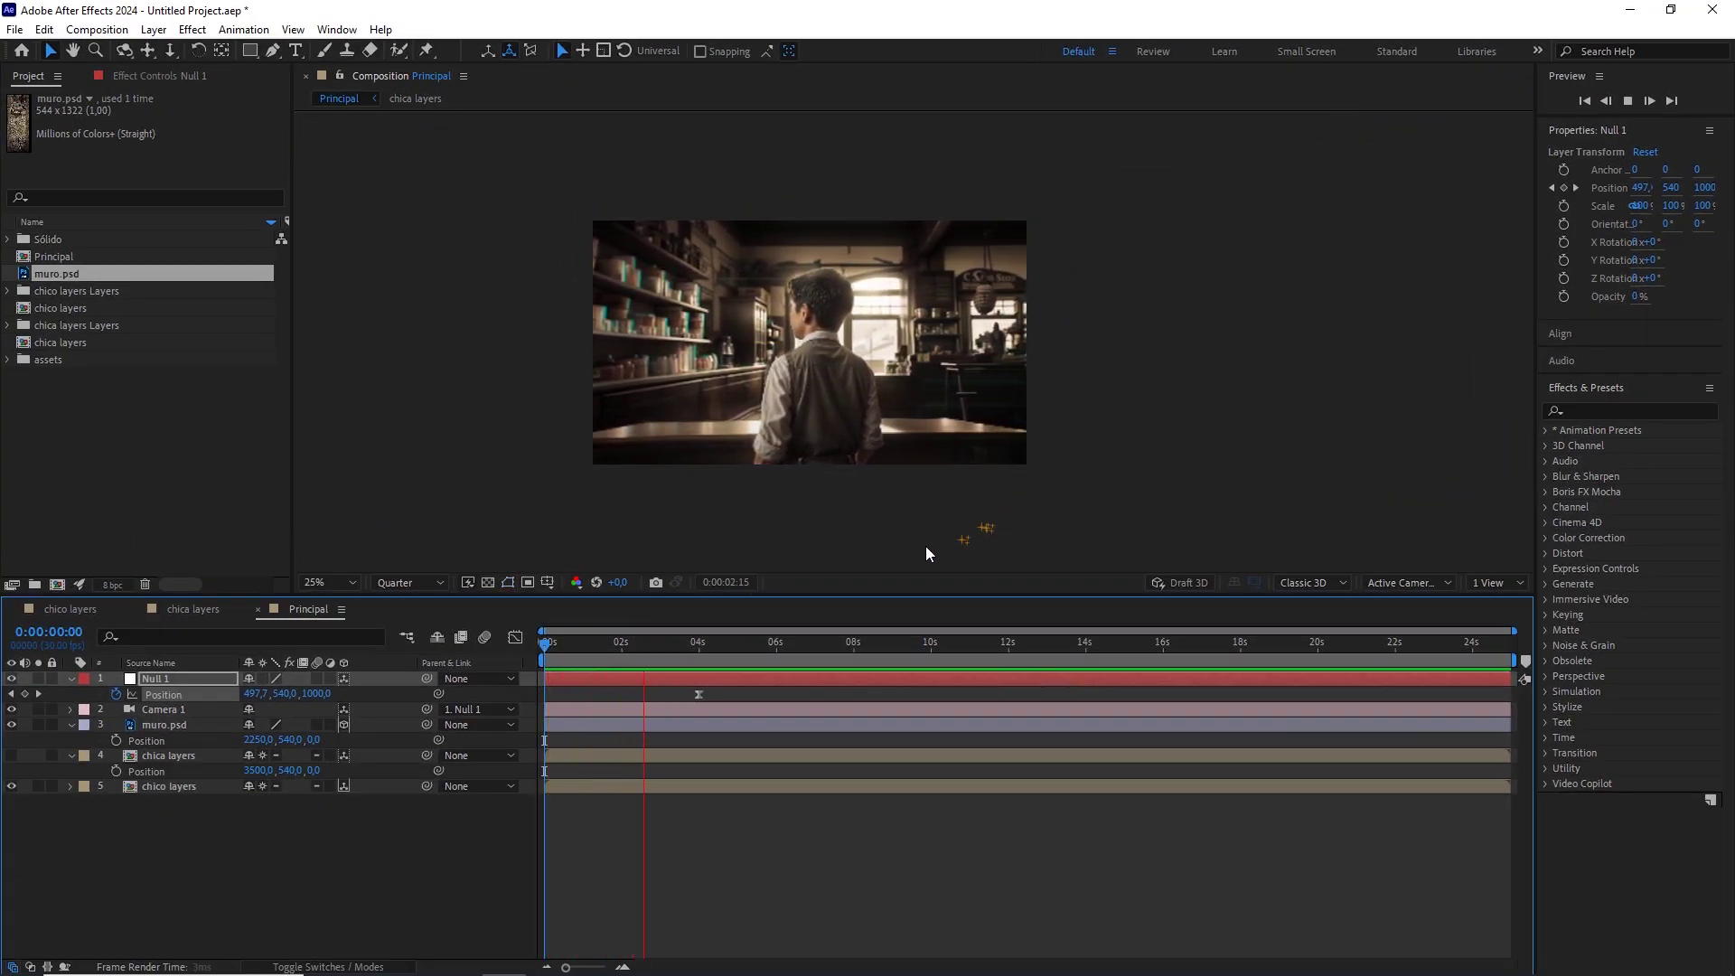
{"action": "left_click", "coordinate": [682, 644]}
{"action": "key", "text": "k"}
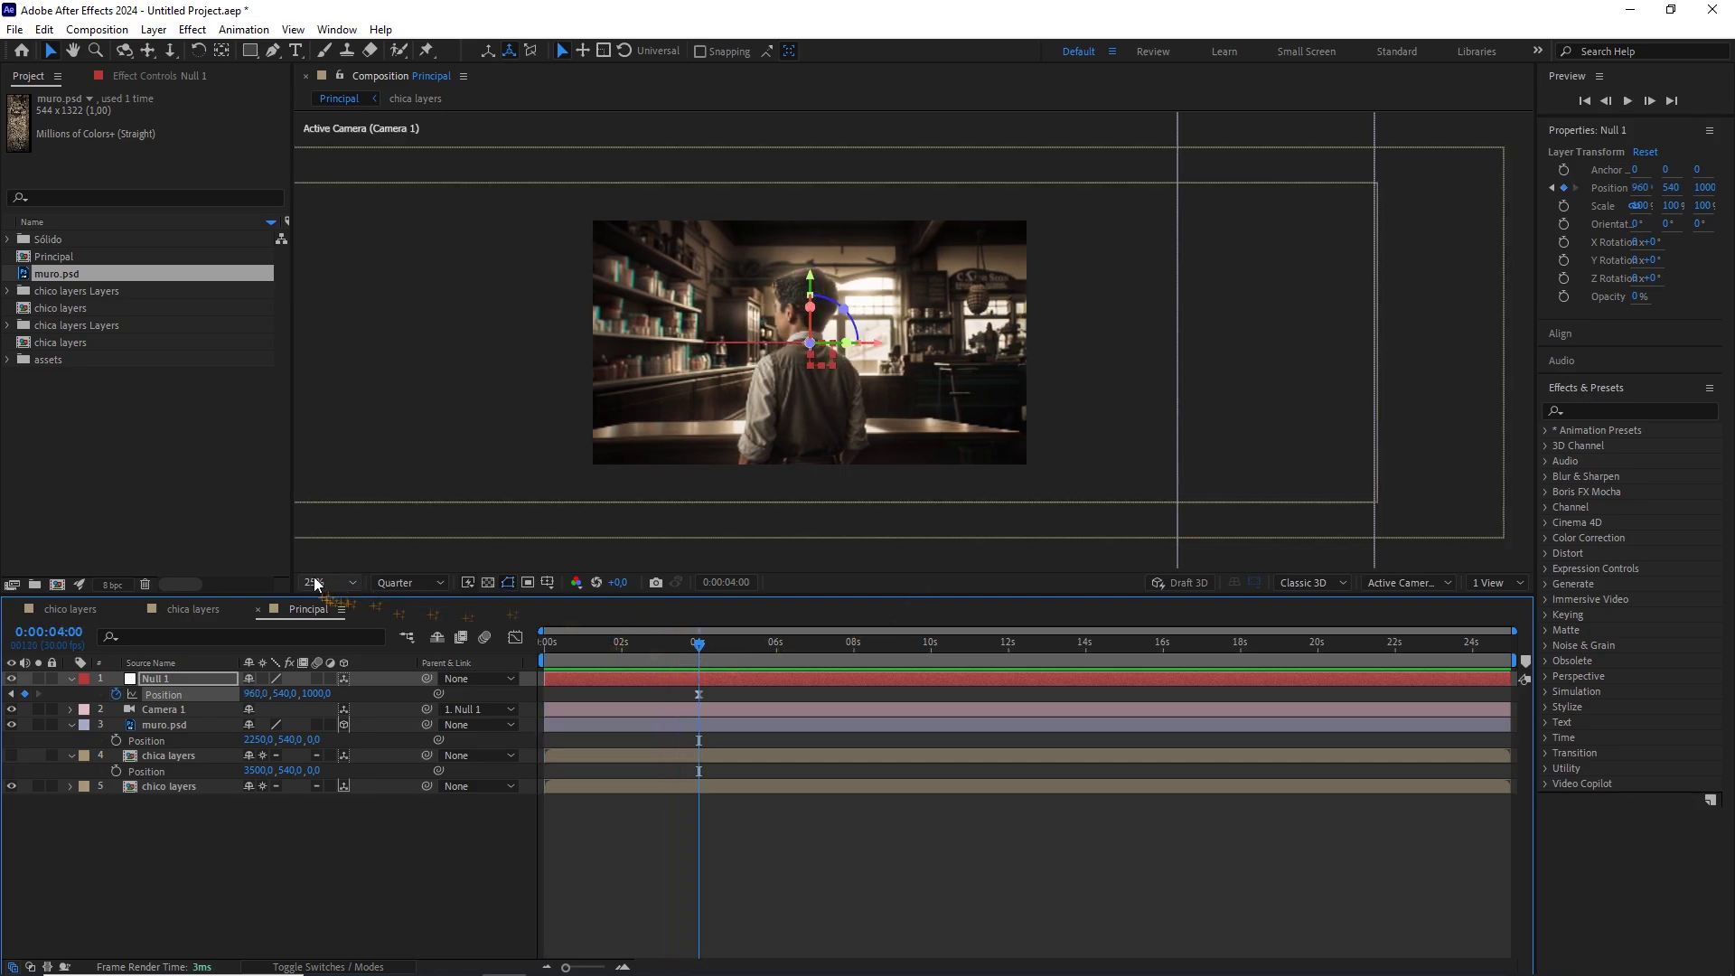
Add a second null object to Principal and make it a 3D layer.
{"action": "left_click_drag", "start_coordinate": [778, 373], "coordinate": [832, 397]}
{"action": "key", "text": "v"}
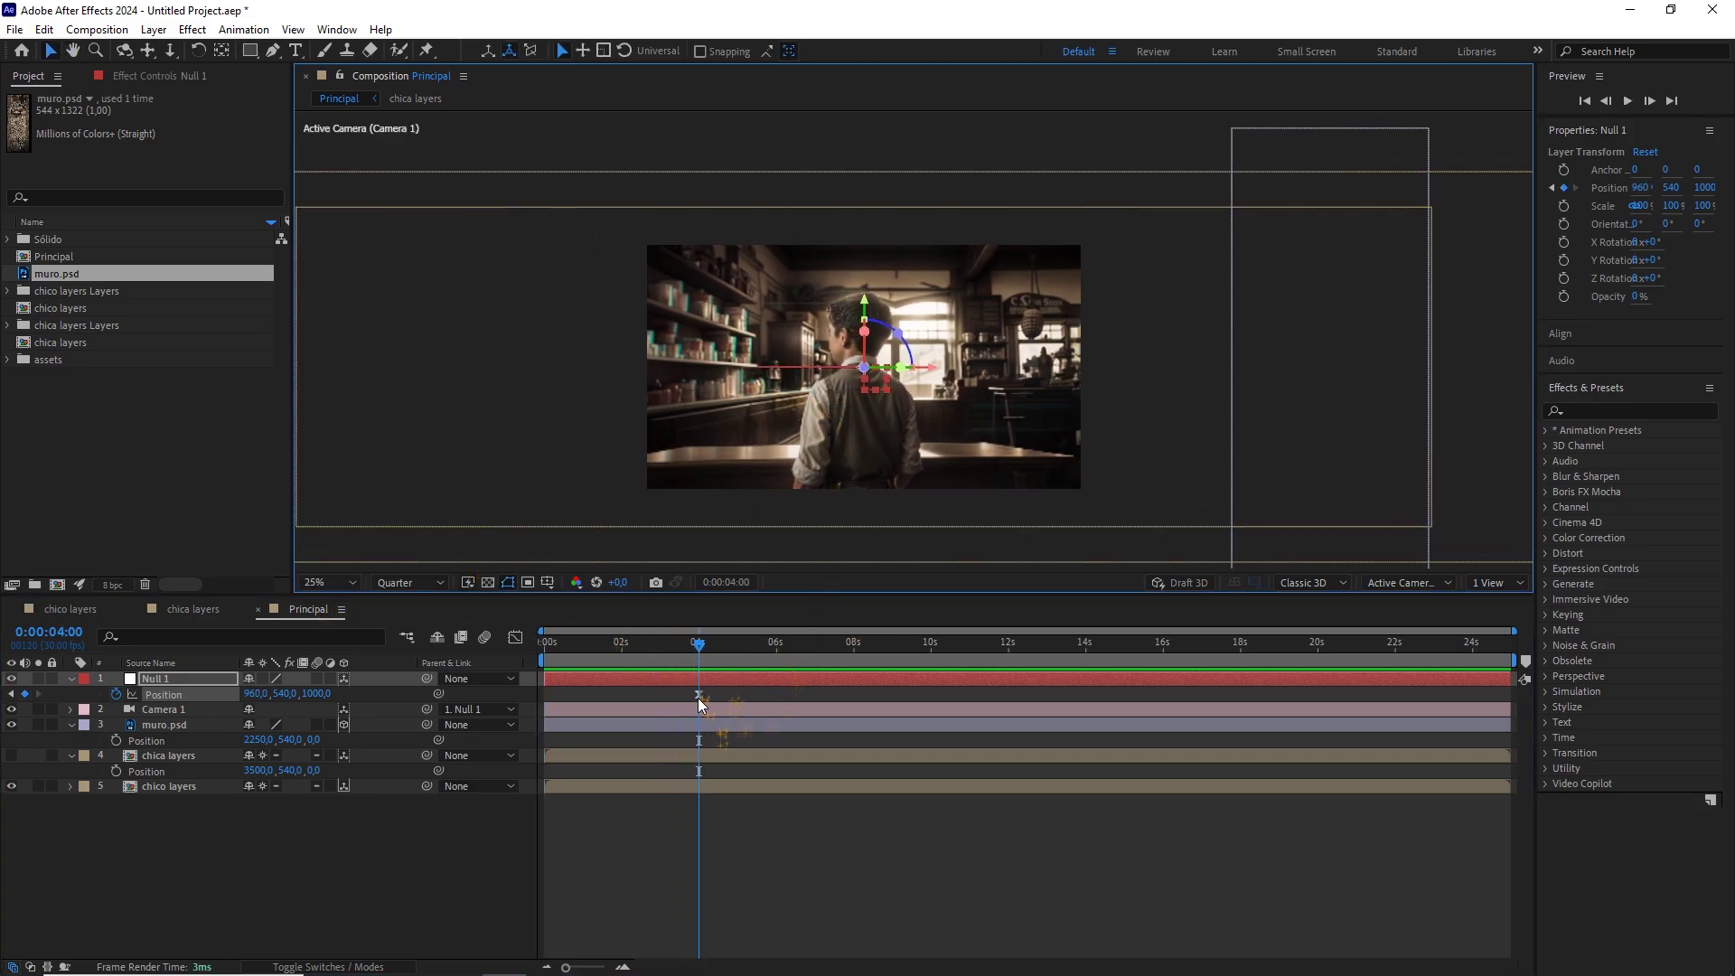
{"action": "left_click", "coordinate": [327, 904]}
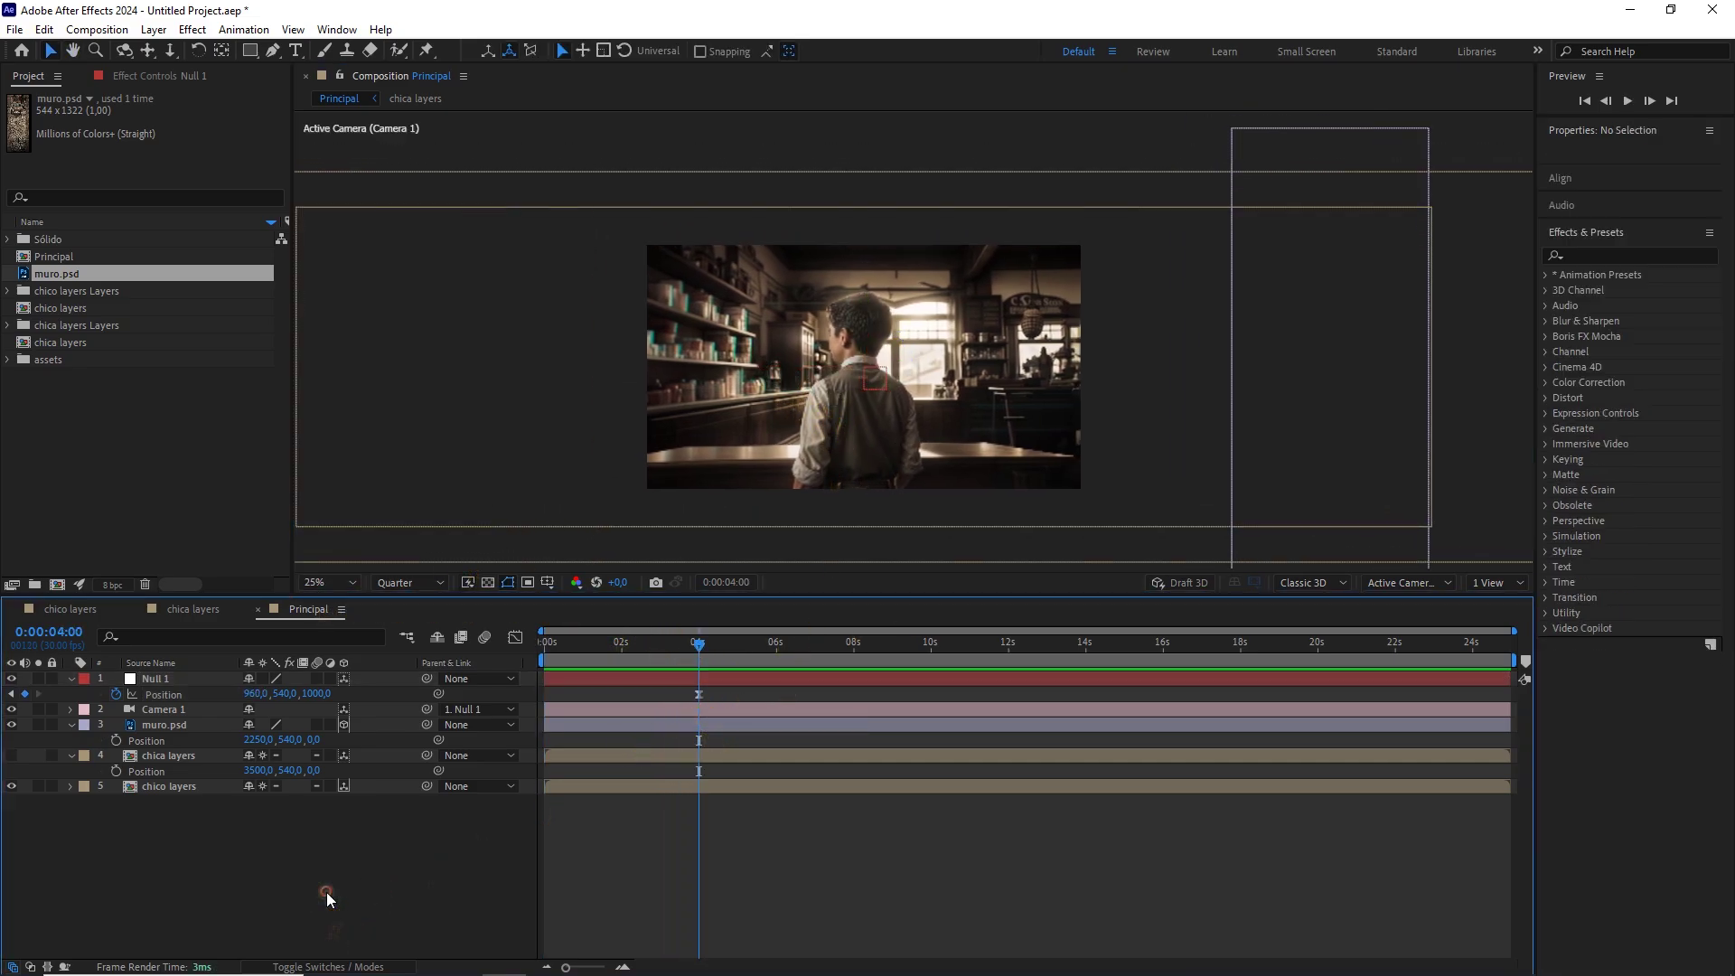
{"action": "right_click", "coordinate": [327, 892]}
{"action": "mouse_move", "coordinate": [461, 676]}
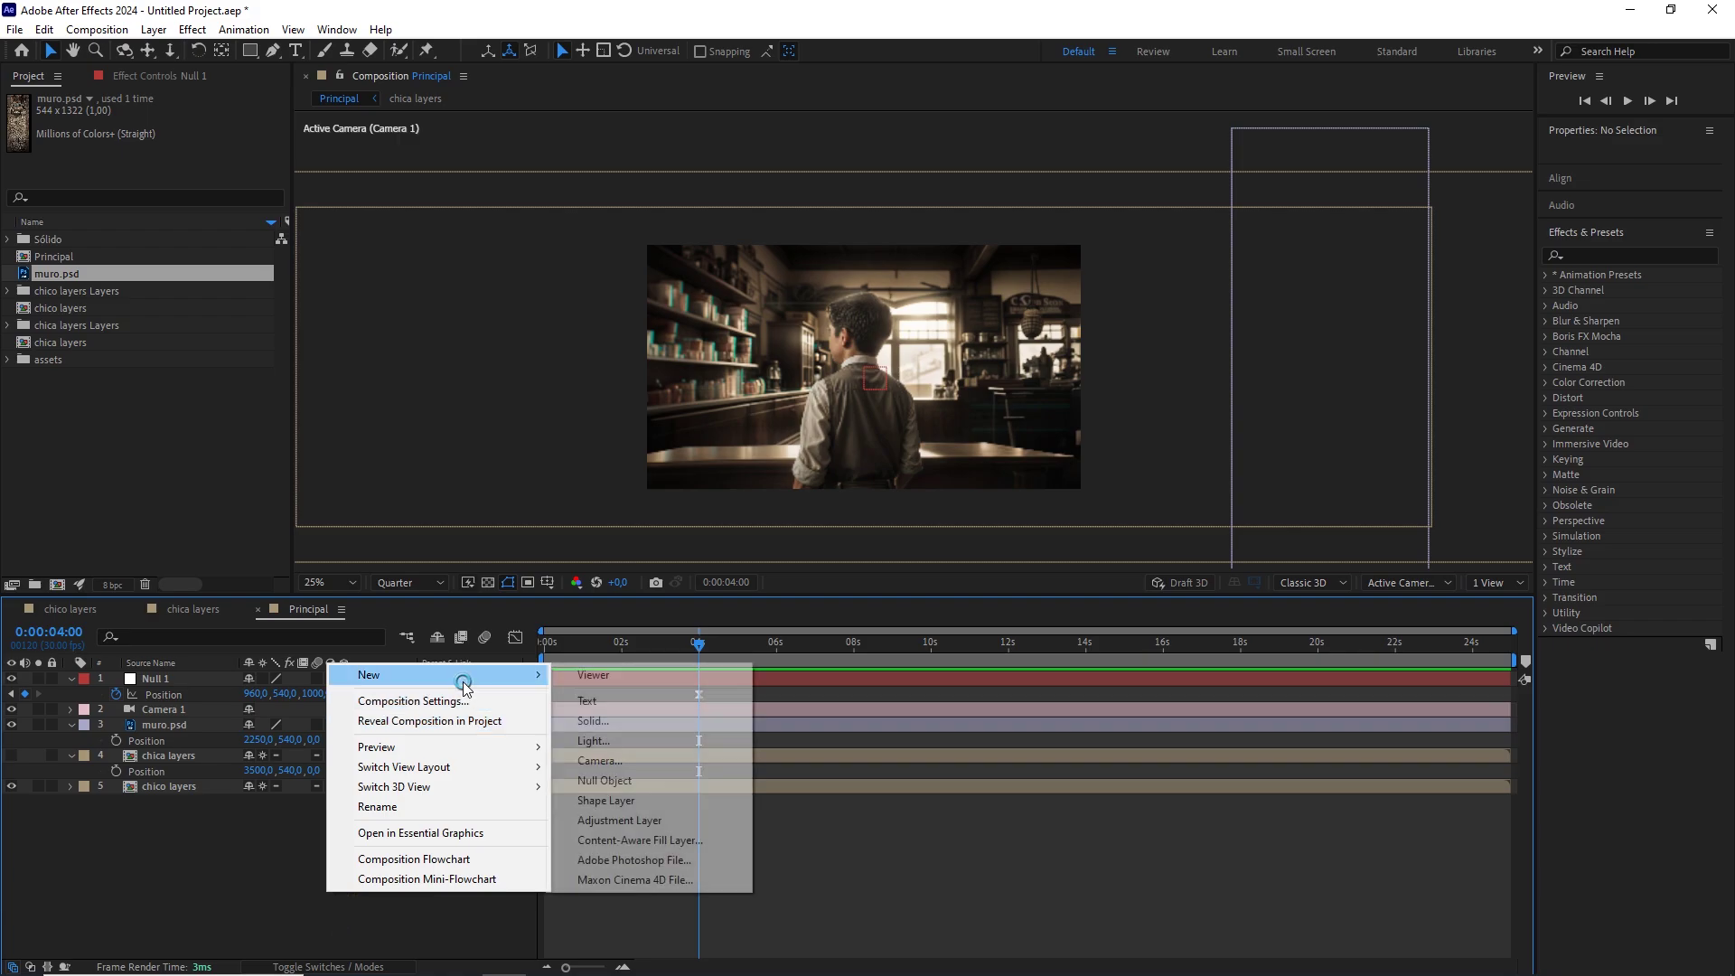
{"action": "left_click", "coordinate": [614, 782]}
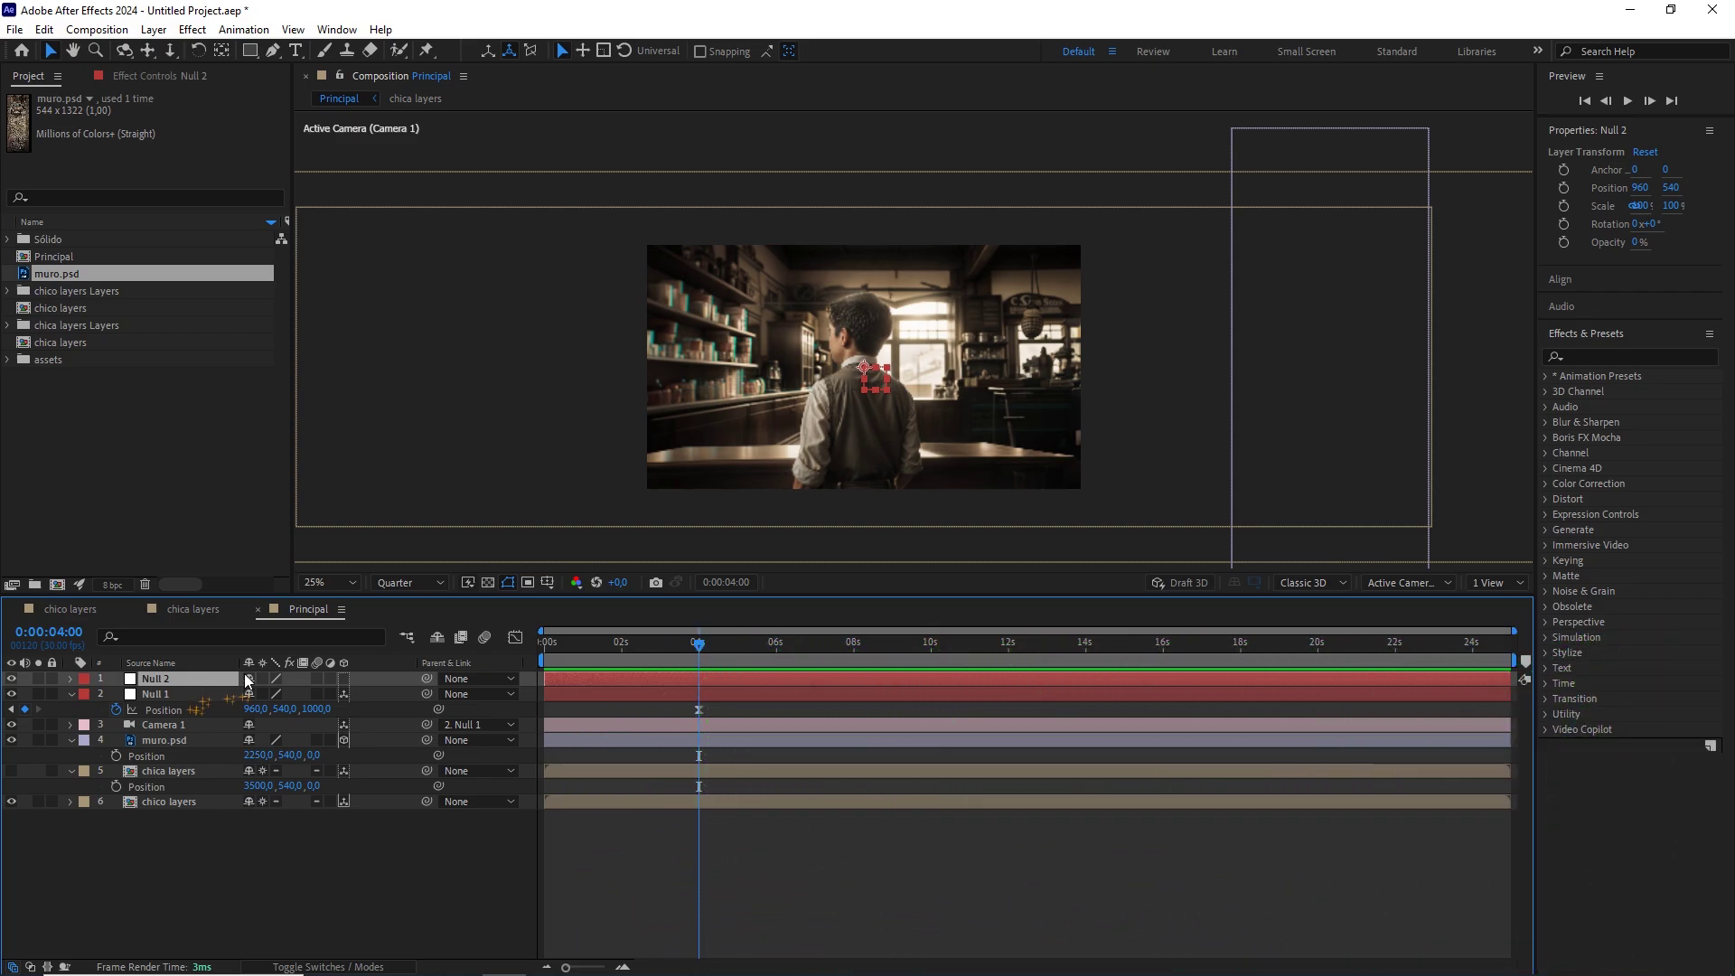
{"action": "left_click", "coordinate": [345, 679]}
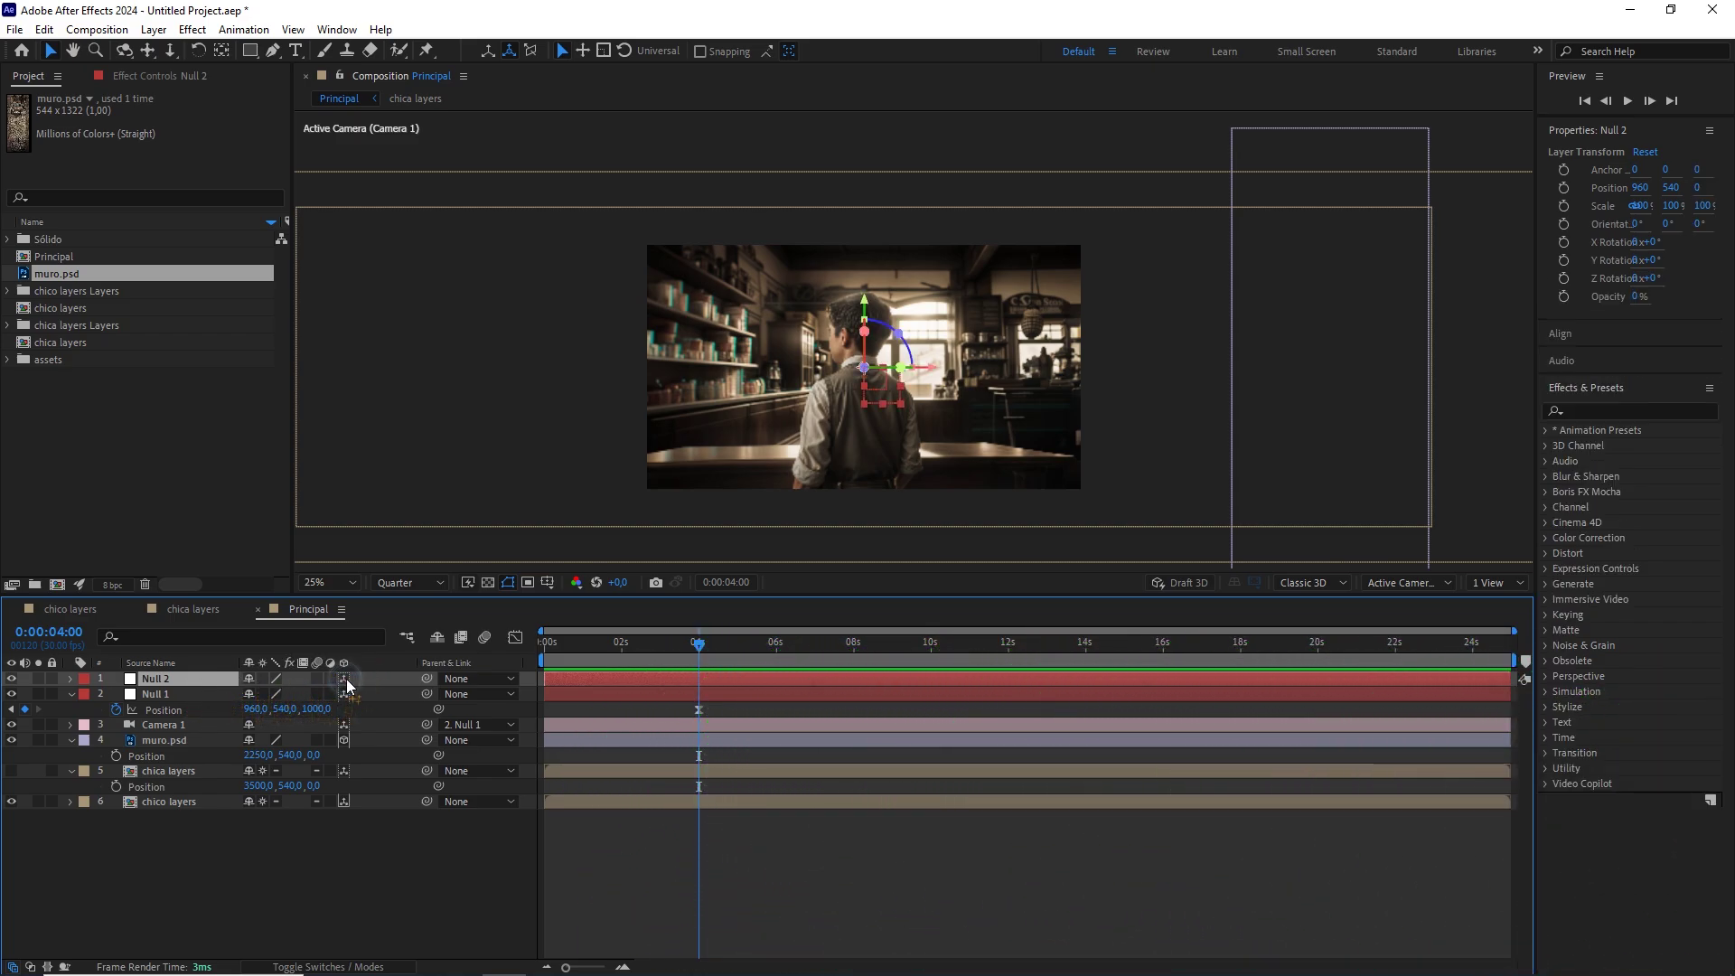
Centre Null 2 in the camera view and parent Null 1 to it.
{"action": "key", "text": "ctrl+Home"}
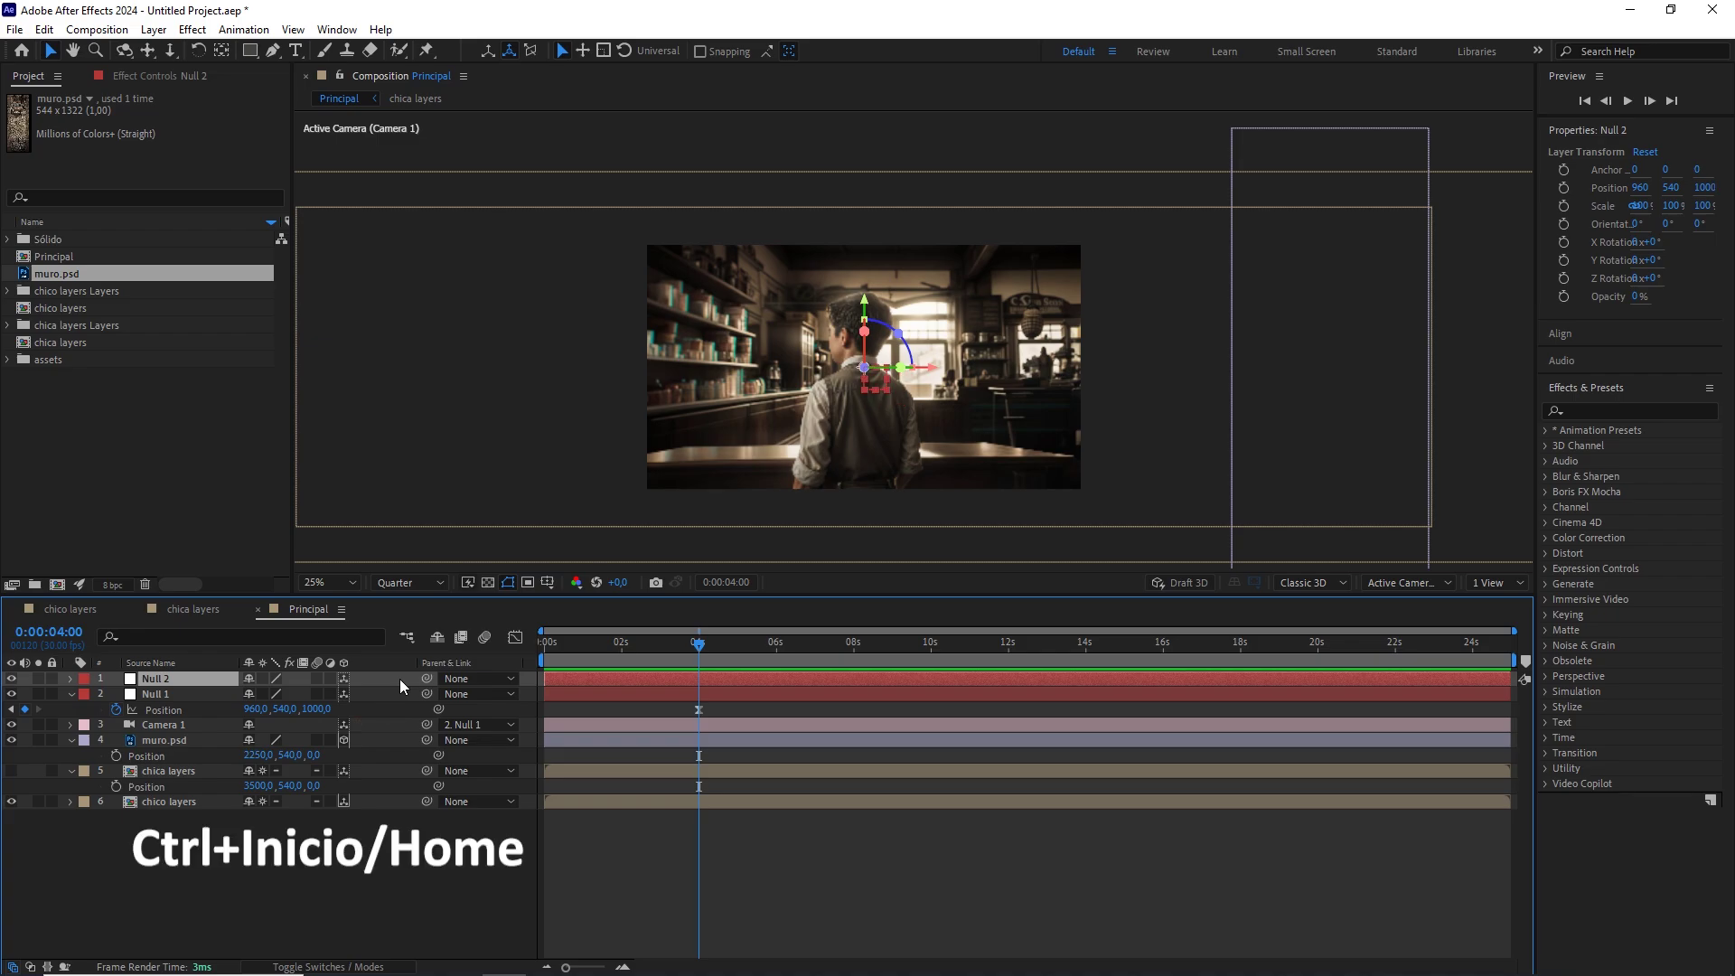
{"action": "left_click", "coordinate": [177, 693]}
{"action": "left_click_drag", "start_coordinate": [295, 693], "coordinate": [224, 678]}
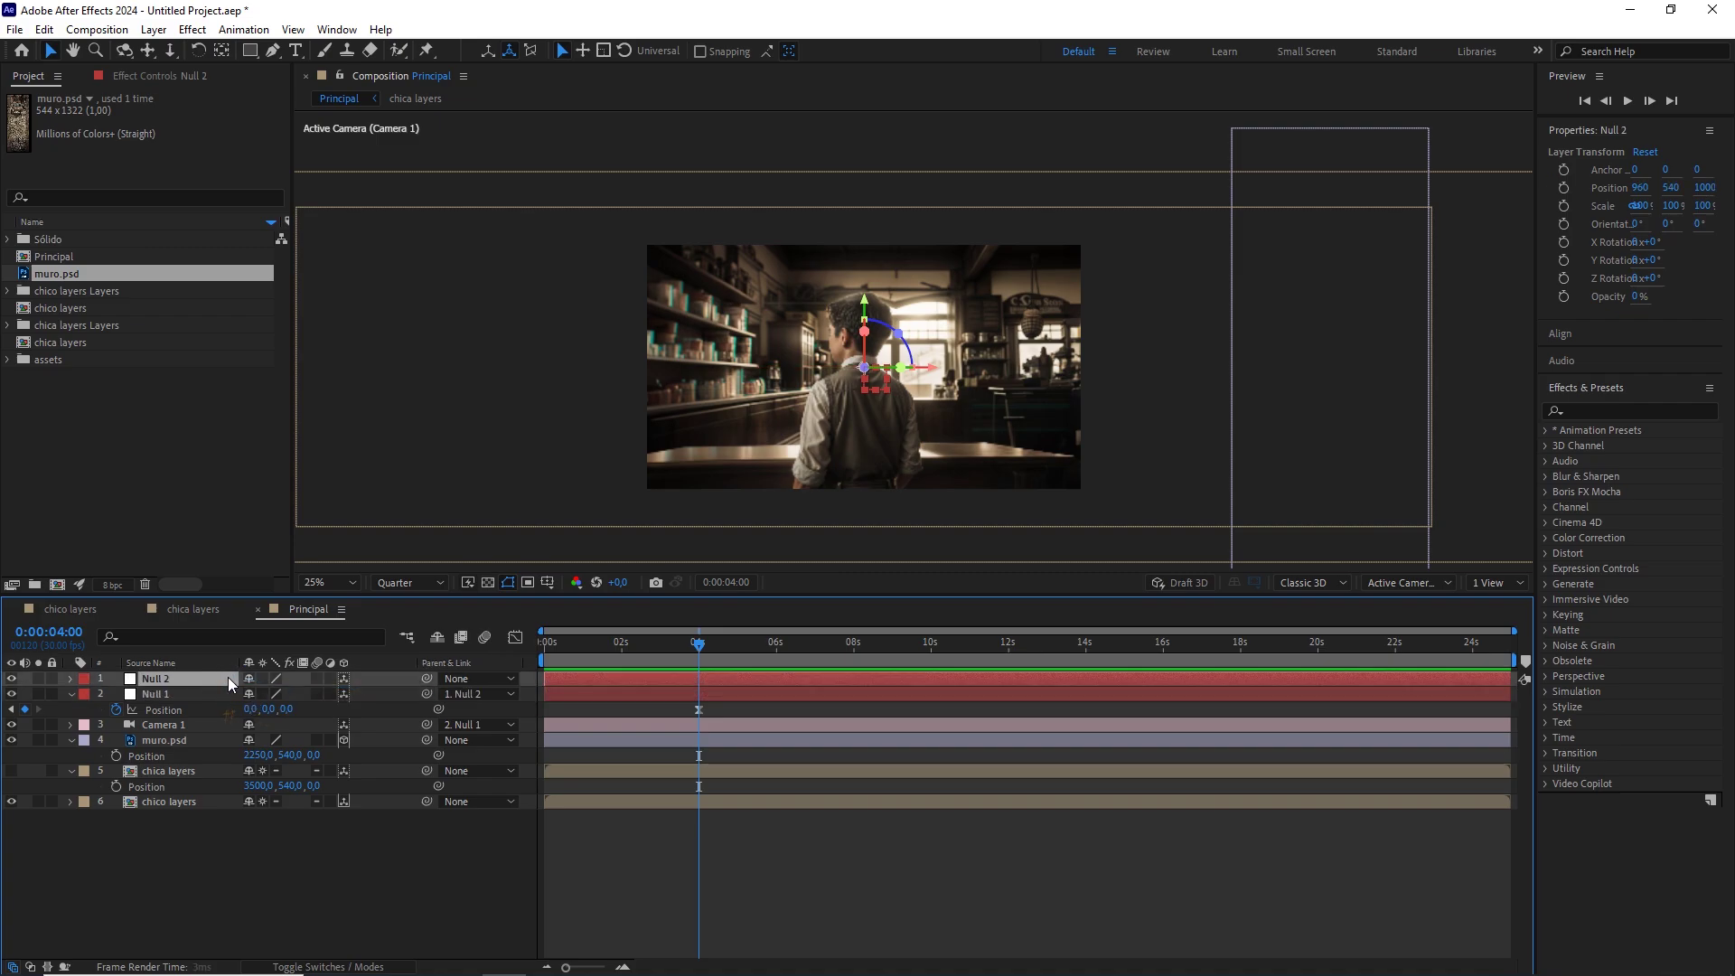
Keyframe Null 2's Position at 3 seconds and set its Z position to 0 at 6 seconds.
{"action": "key", "text": "p"}
{"action": "left_click_drag", "start_coordinate": [692, 642], "coordinate": [661, 647]}
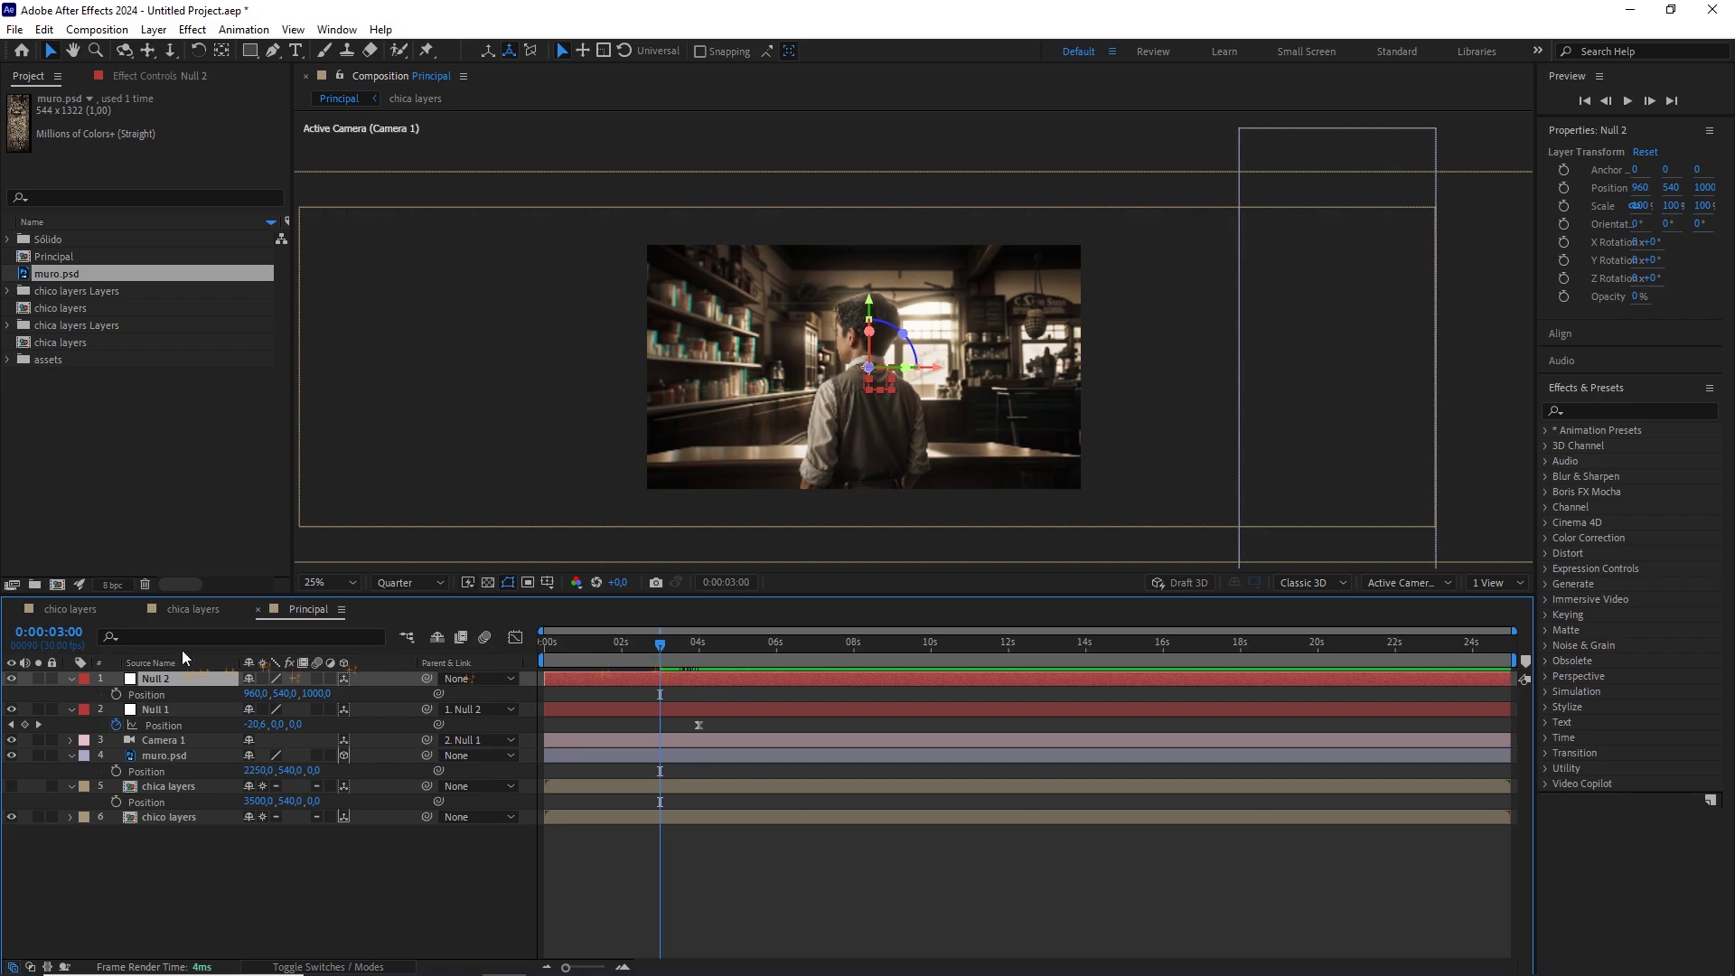
{"action": "left_click", "coordinate": [117, 694]}
{"action": "left_click_drag", "start_coordinate": [674, 646], "coordinate": [779, 668]}
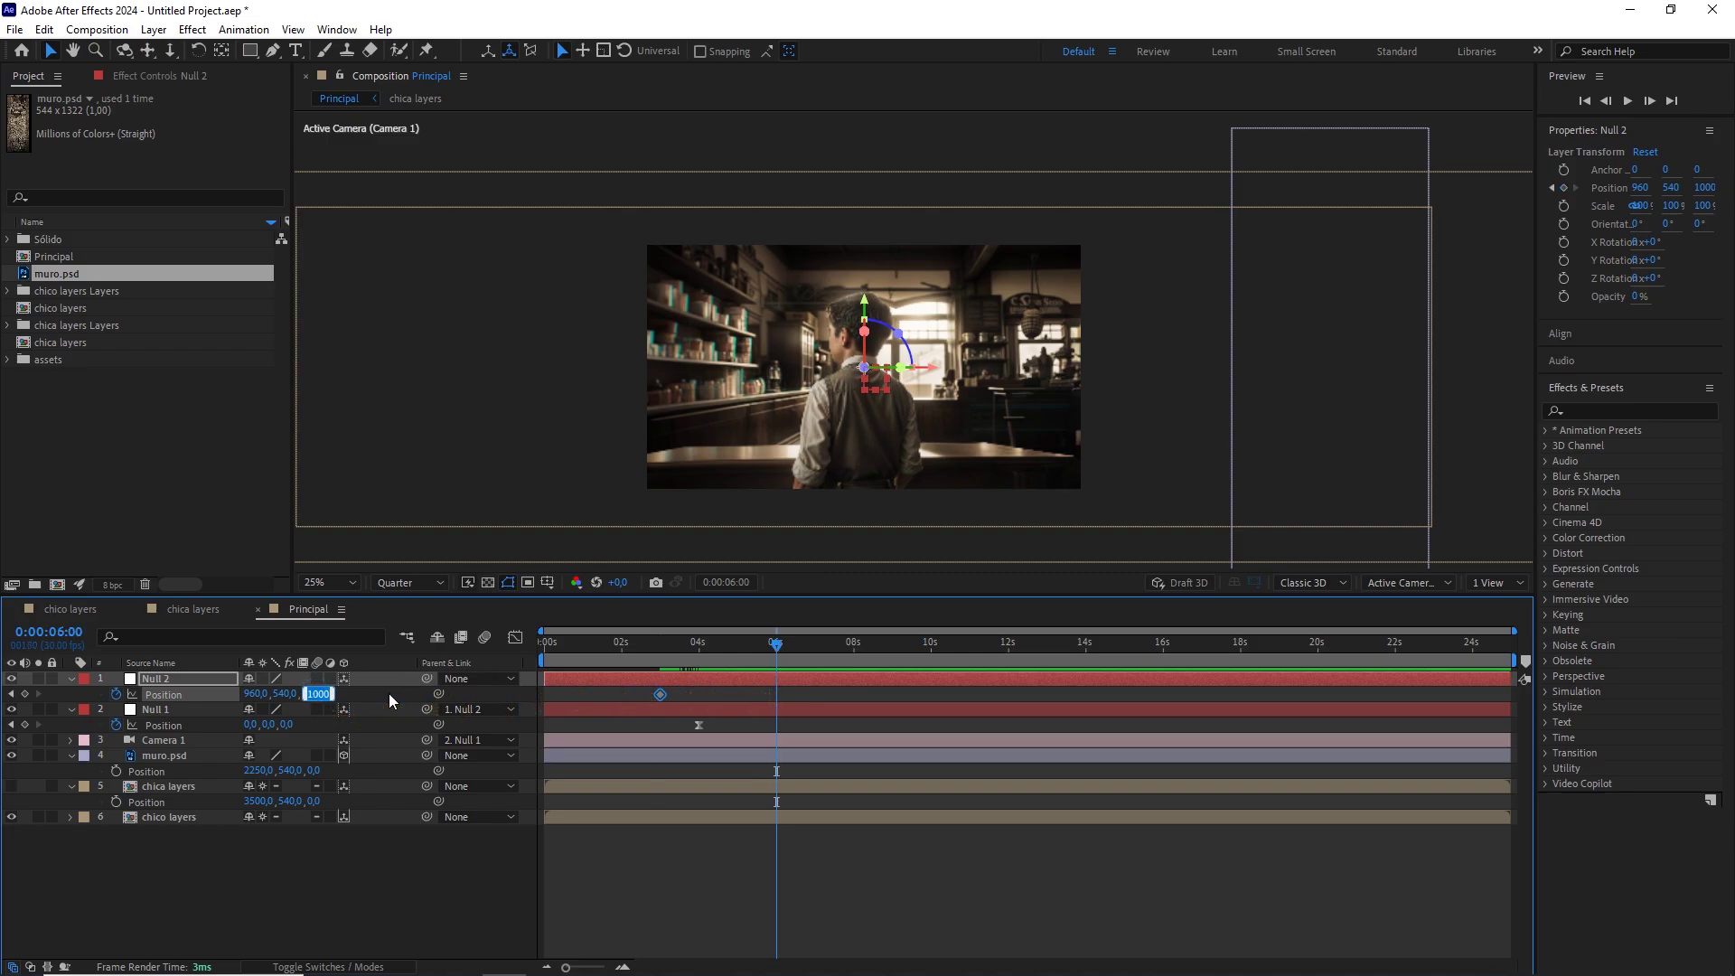
{"action": "type", "text": "0"}
{"action": "left_click", "coordinate": [403, 692]}
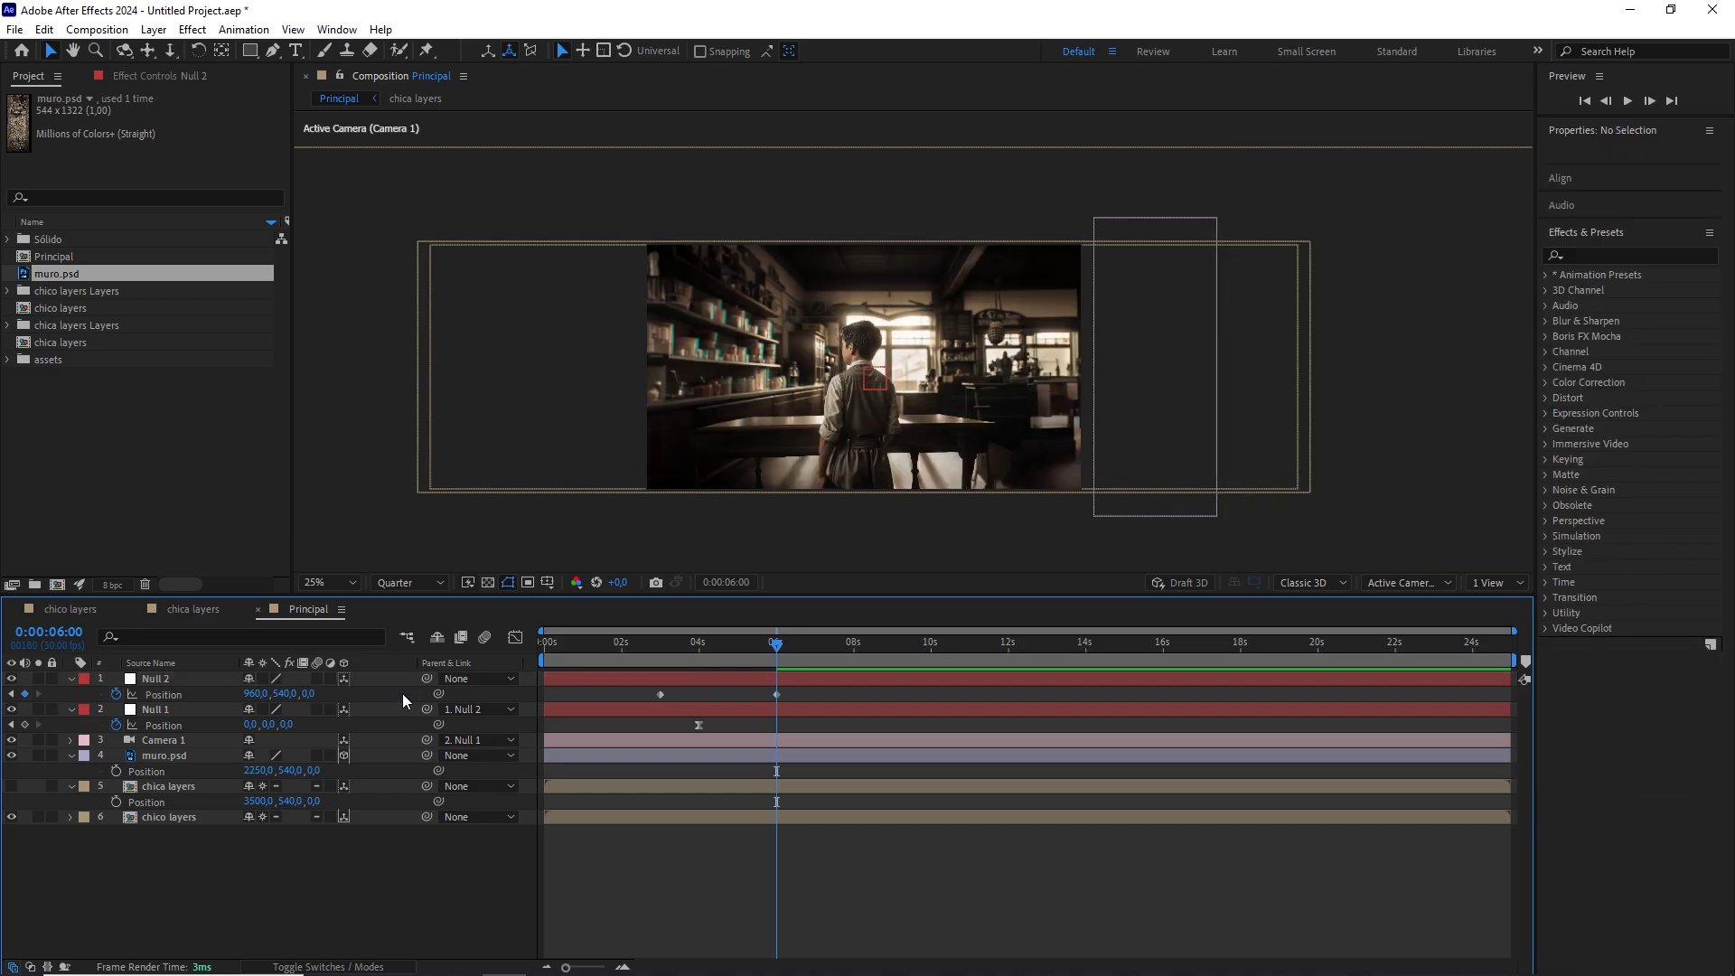
Add a Null 2 Position keyframe at 6 seconds and move the Z 0 keyframe to 10 seconds.
{"action": "left_click_drag", "start_coordinate": [779, 649], "coordinate": [803, 696]}
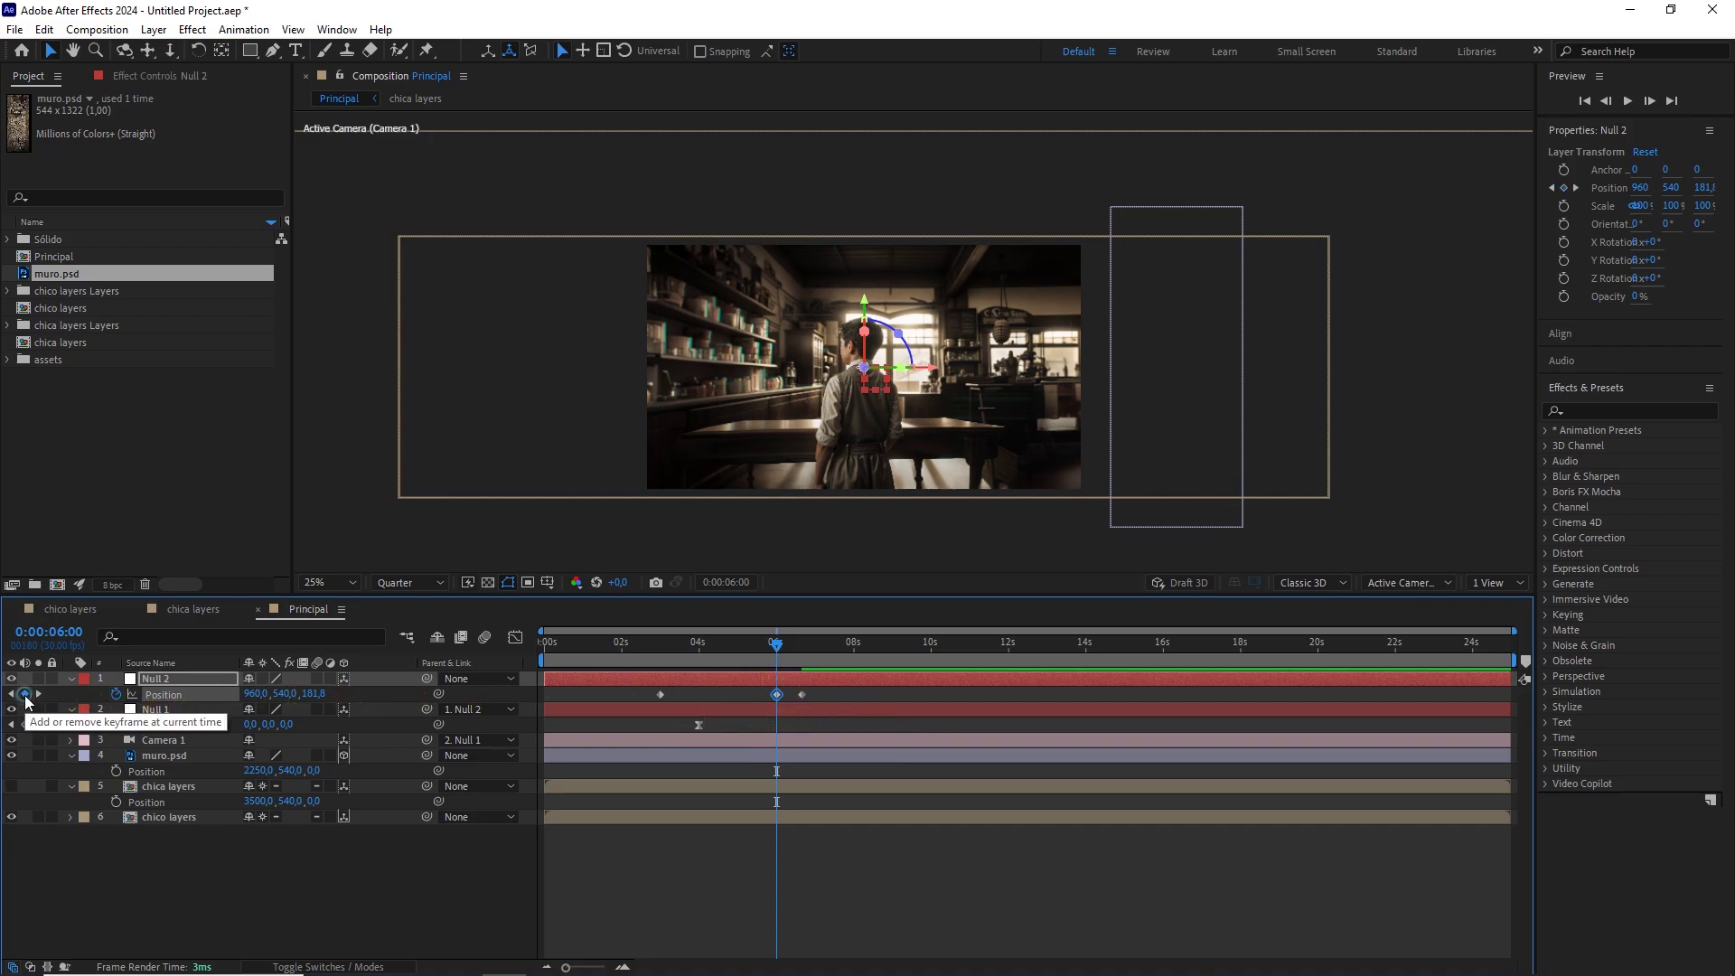
{"action": "left_click_drag", "start_coordinate": [803, 695], "coordinate": [930, 694]}
{"action": "left_click", "coordinate": [930, 659]}
{"action": "left_click", "coordinate": [816, 655]}
{"action": "left_click_drag", "start_coordinate": [805, 651], "coordinate": [786, 651]}
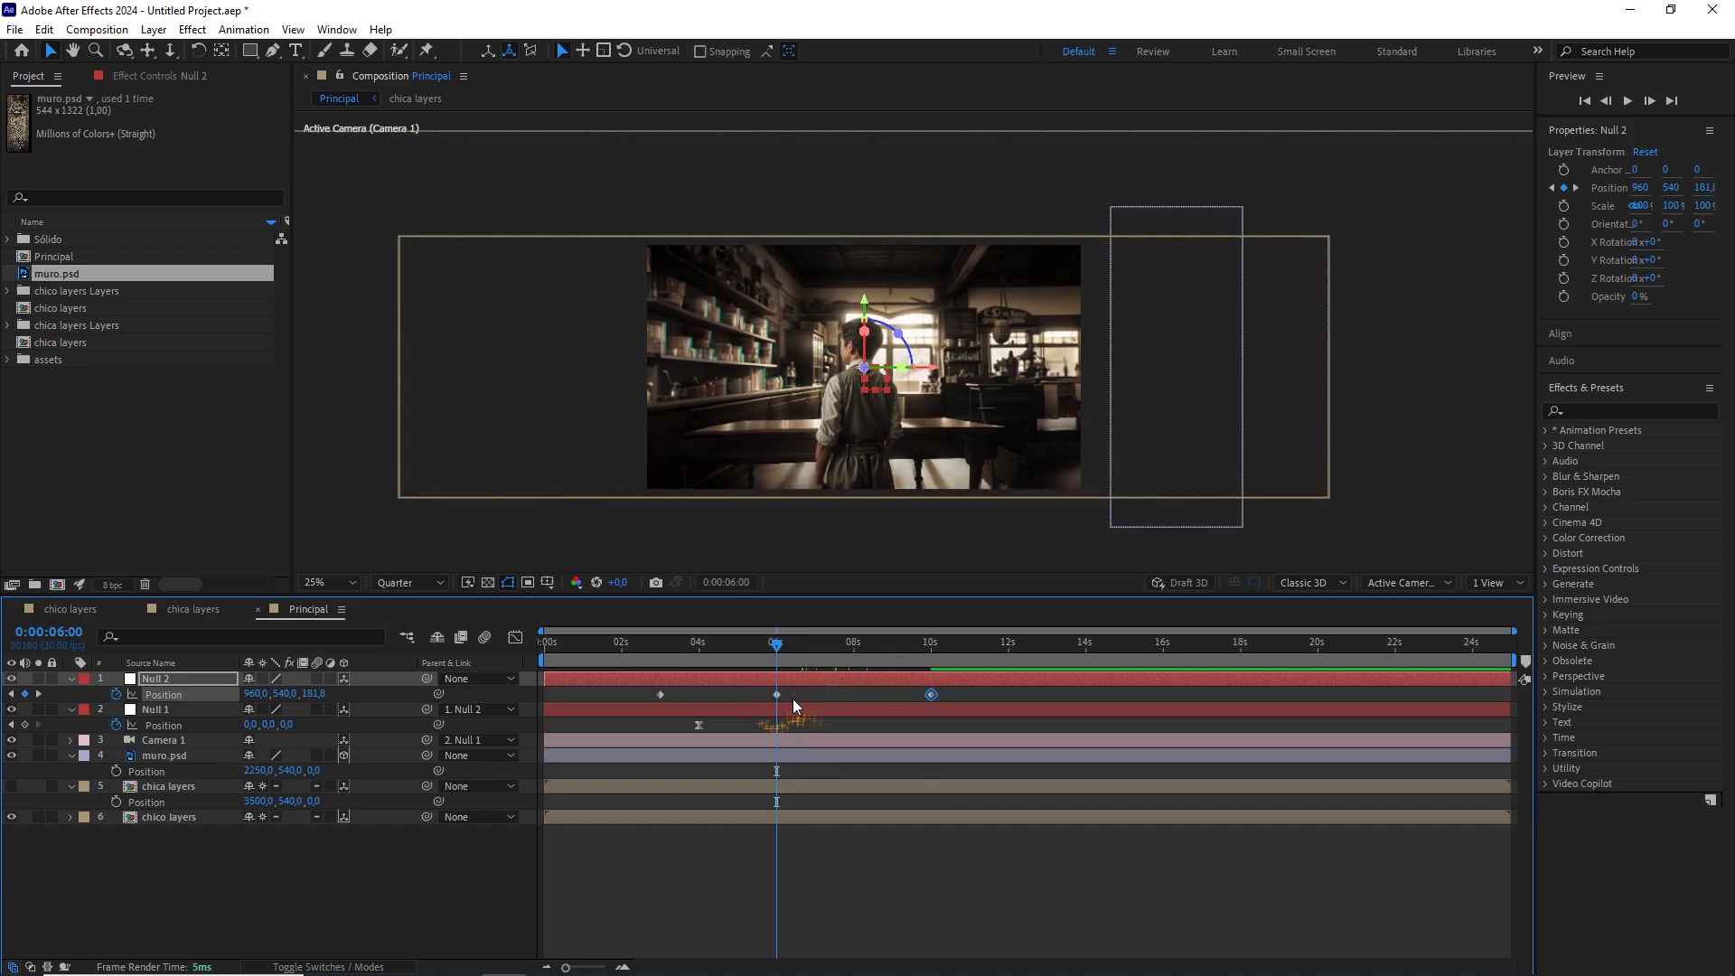
Set Null 2's Z position to 175 at 6 seconds.
{"action": "left_click", "coordinate": [322, 694]}
{"action": "type", "text": "175"}
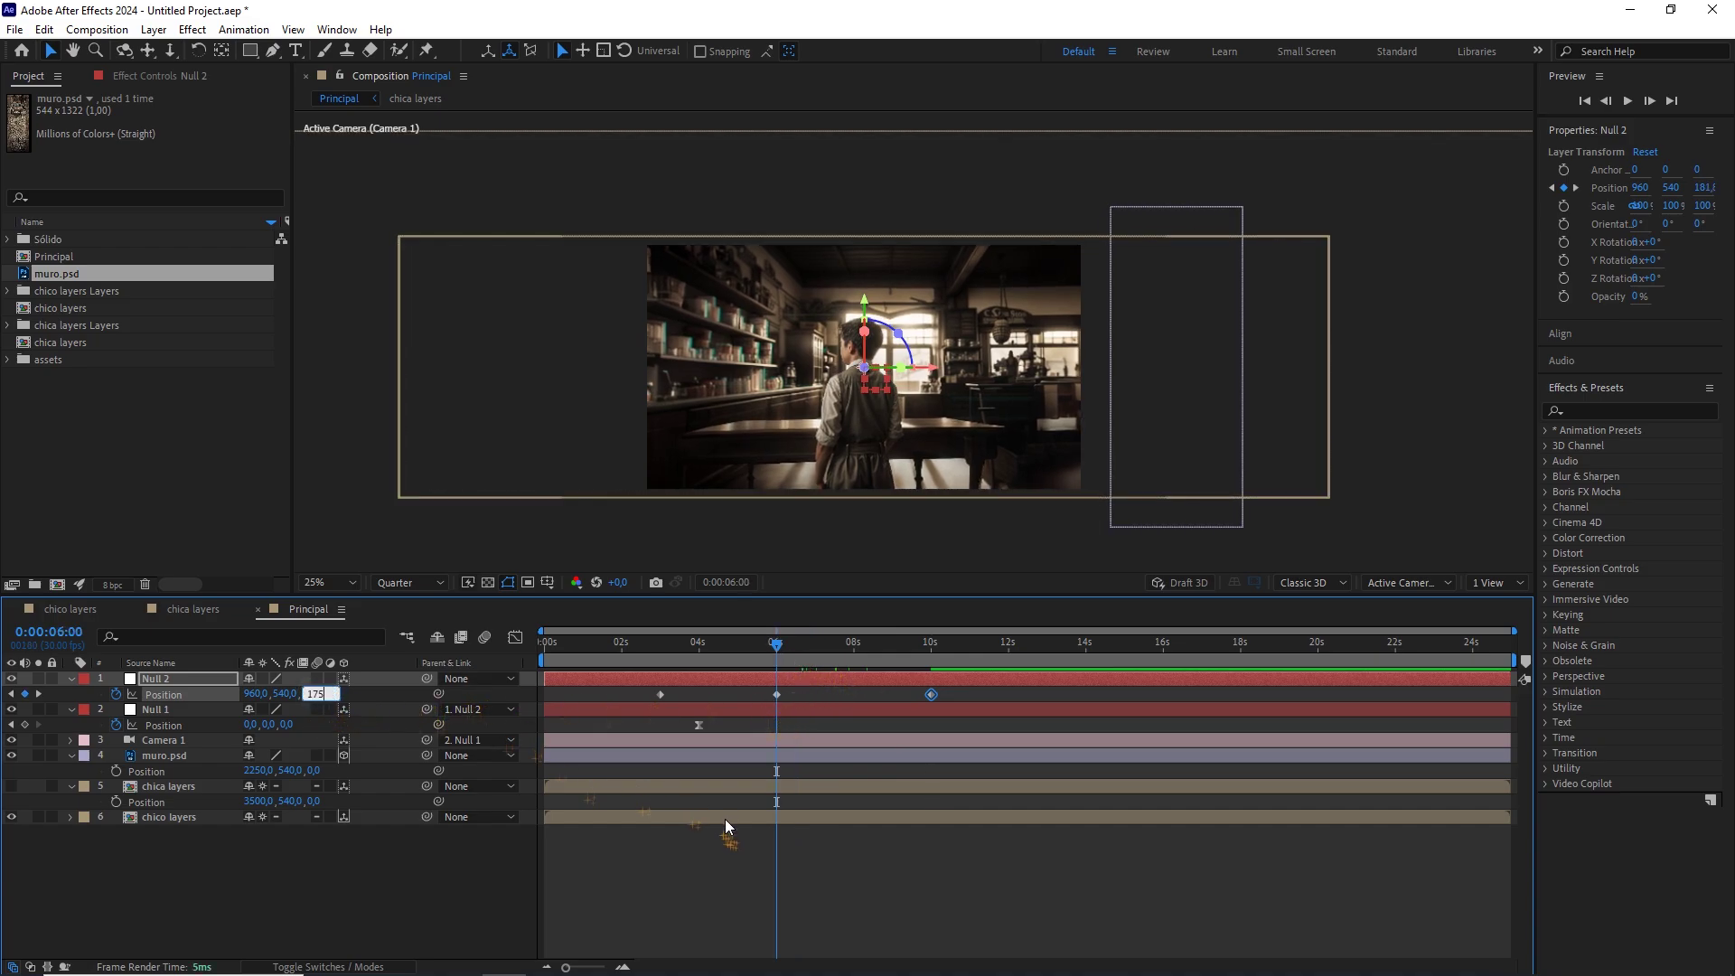
{"action": "left_click", "coordinate": [740, 868]}
Apply Easy Ease to all three of Null 2's Position keyframes.
{"action": "left_click_drag", "start_coordinate": [969, 692], "coordinate": [638, 705]}
{"action": "key", "text": "F9"}
{"action": "left_click", "coordinate": [809, 700]}
Set the incoming and outgoing velocity influence of Null 2's first two Position keyframes to 65%.
{"action": "left_click", "coordinate": [660, 694]}
{"action": "right_click", "coordinate": [660, 695]}
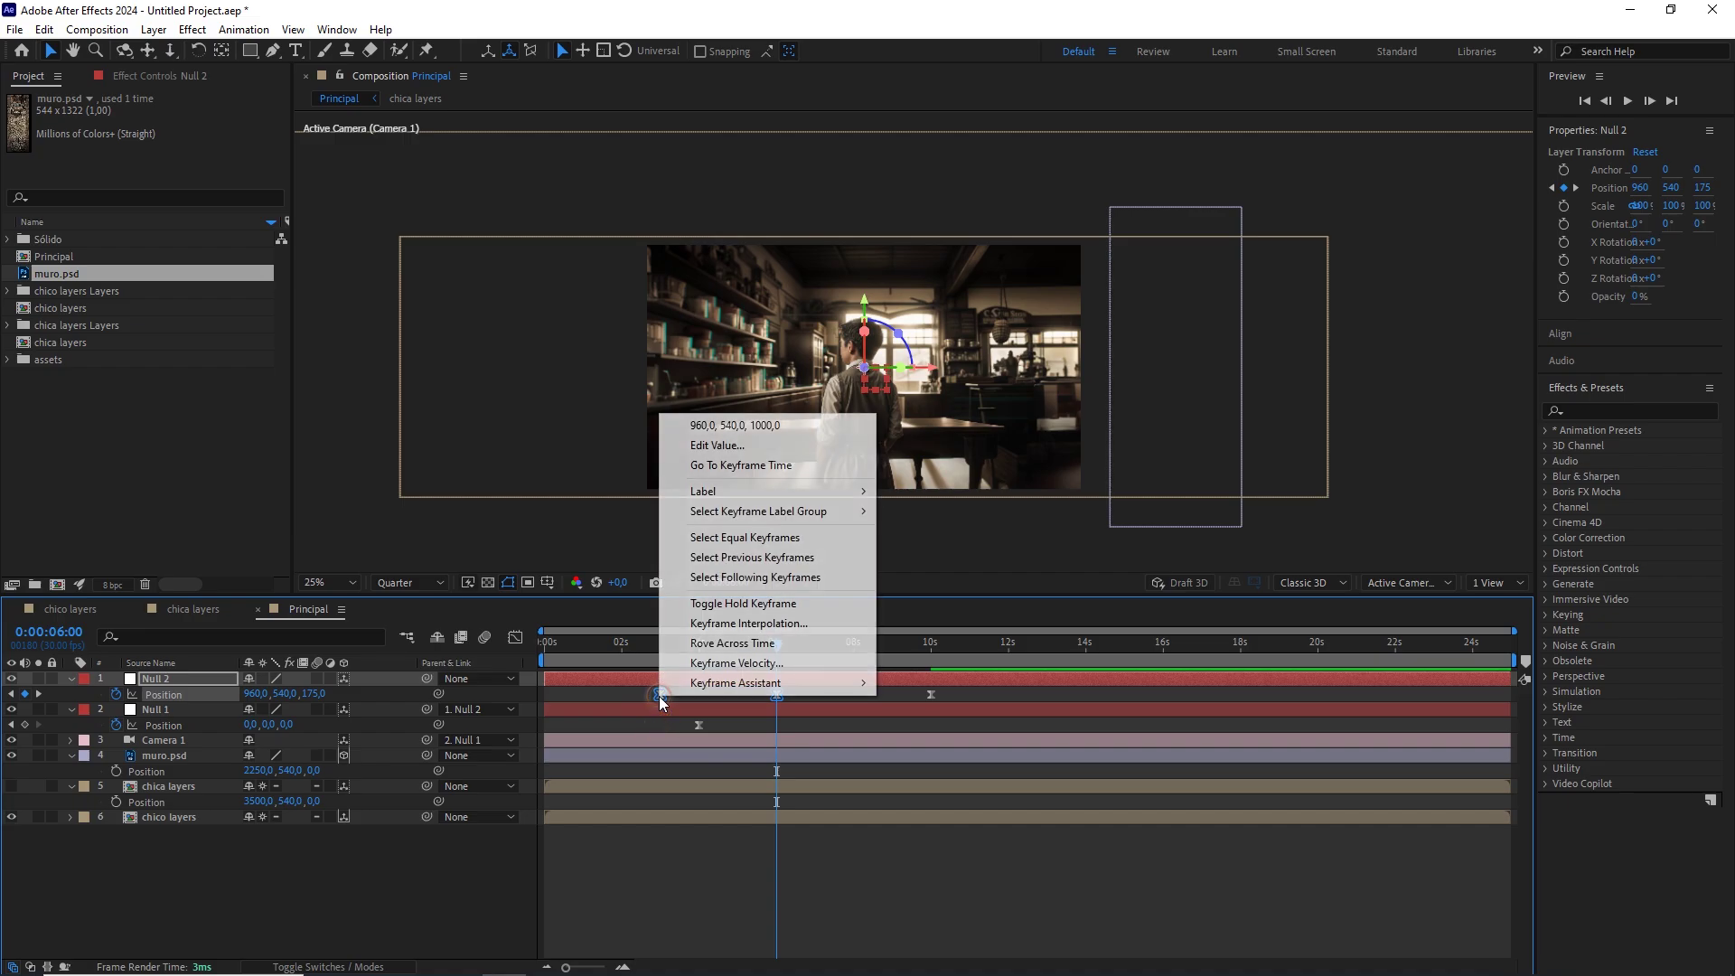
{"action": "left_click", "coordinate": [741, 664]}
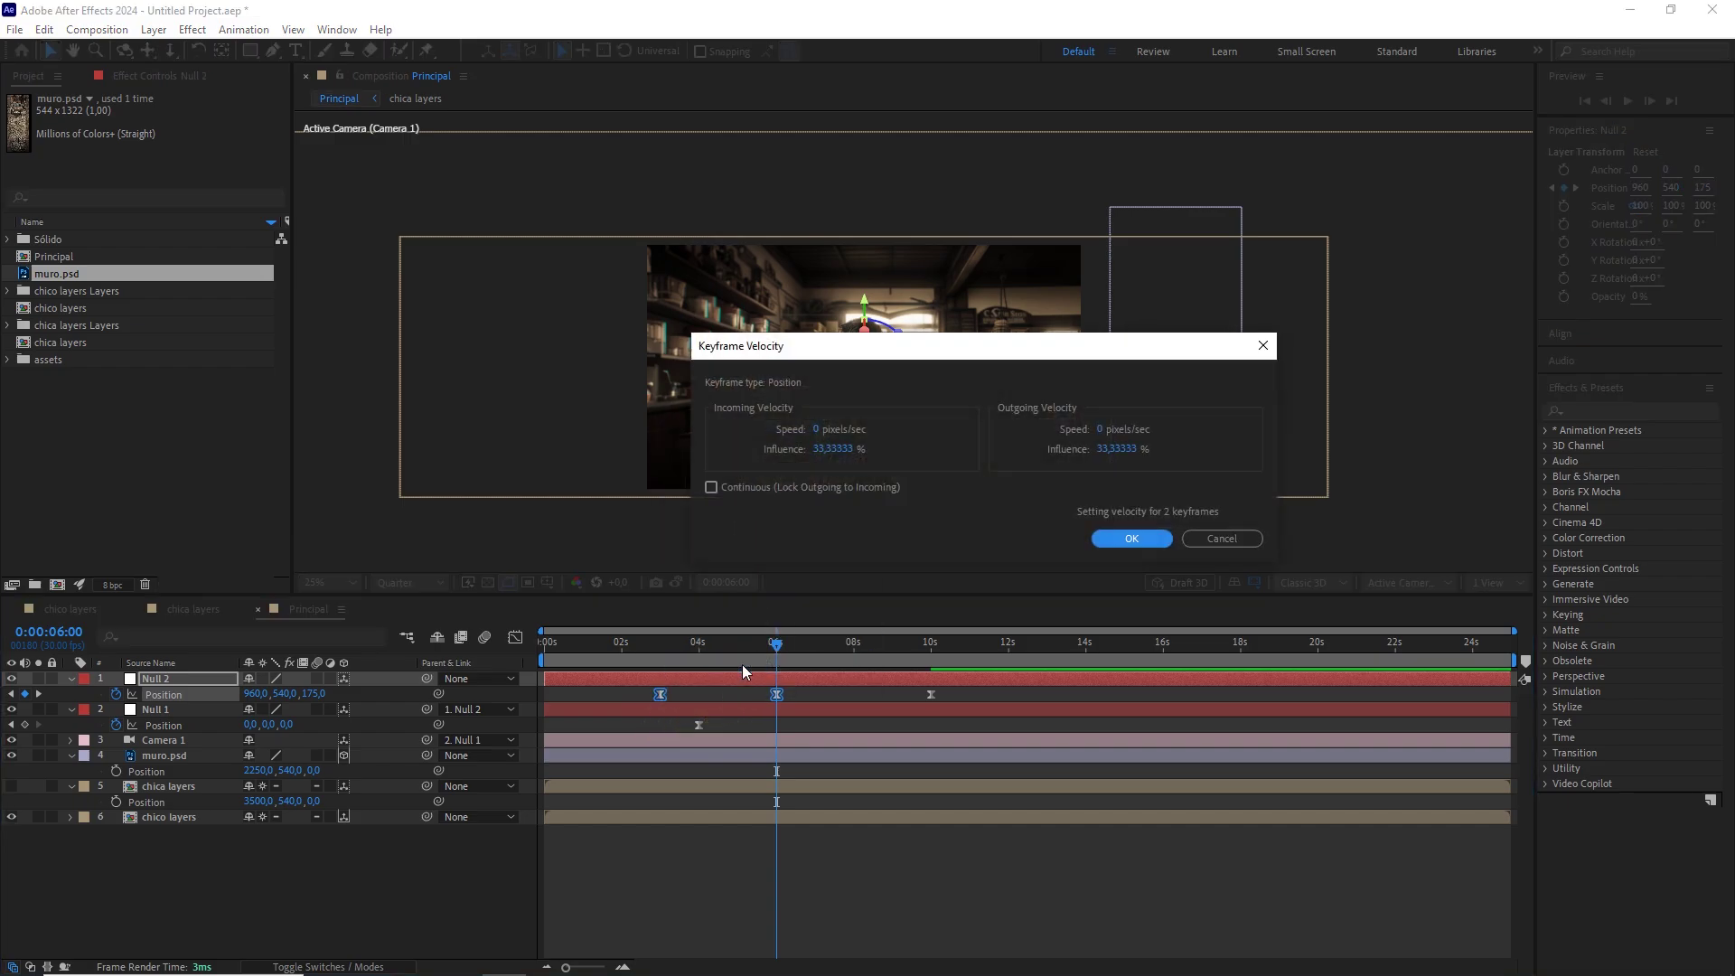
{"action": "left_click", "coordinate": [832, 449]}
{"action": "type", "text": "65"}
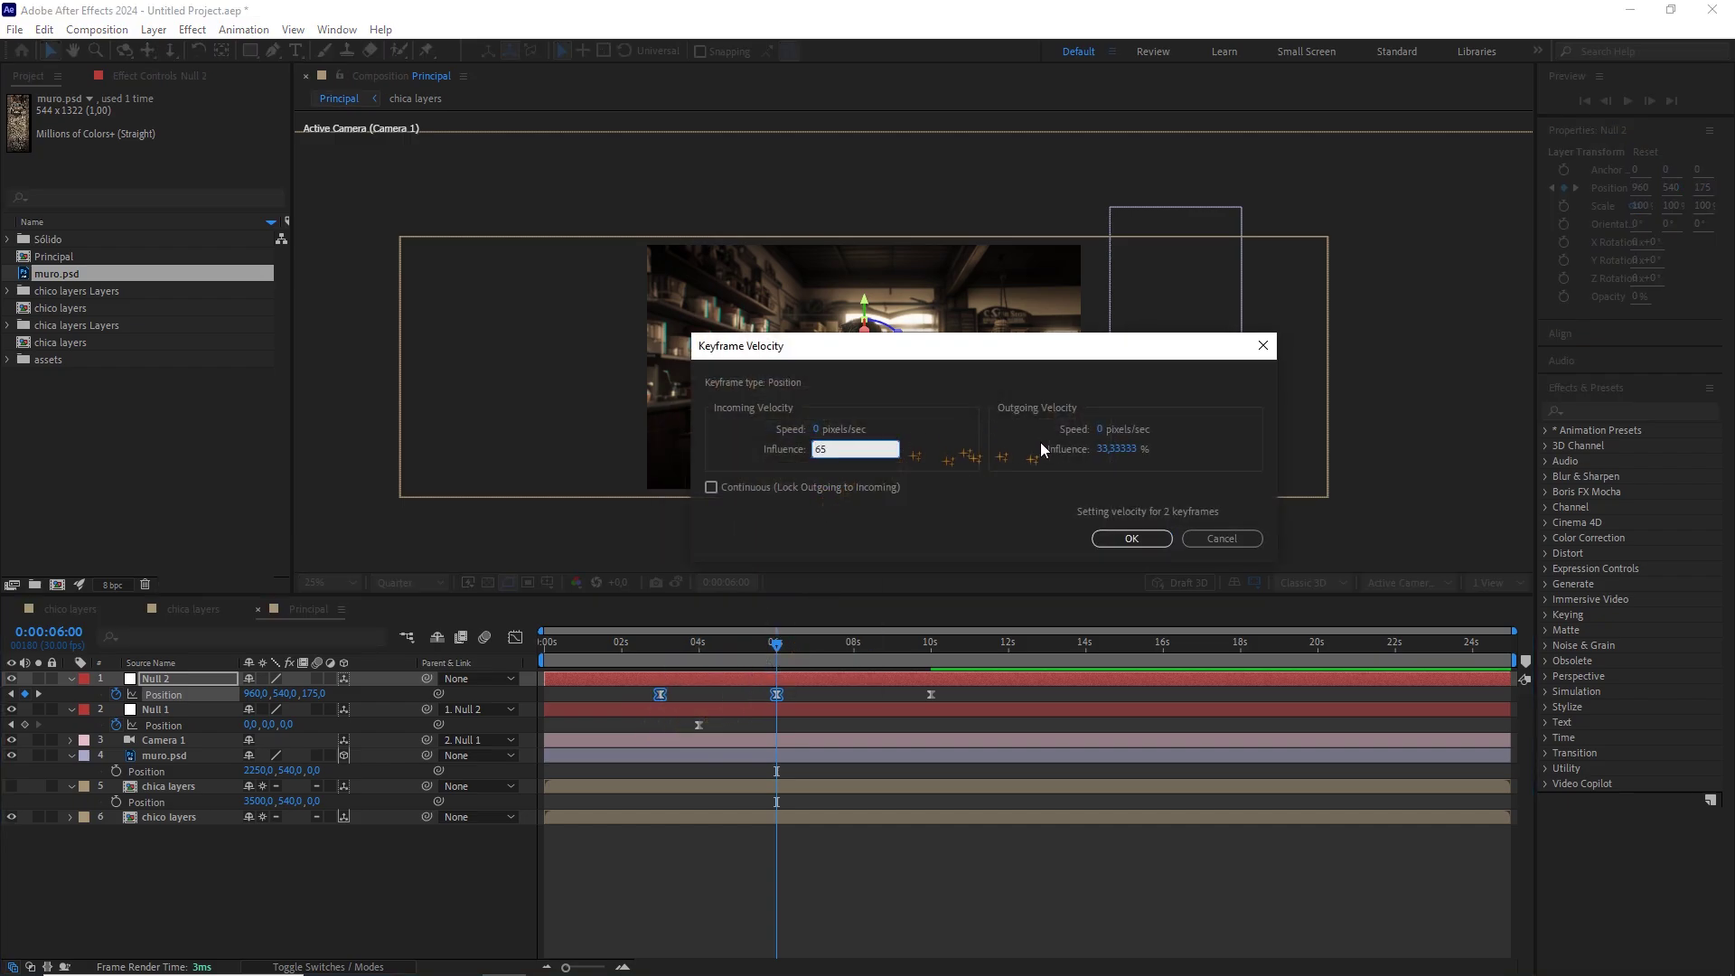
{"action": "left_click", "coordinate": [1116, 448]}
{"action": "type", "text": "65"}
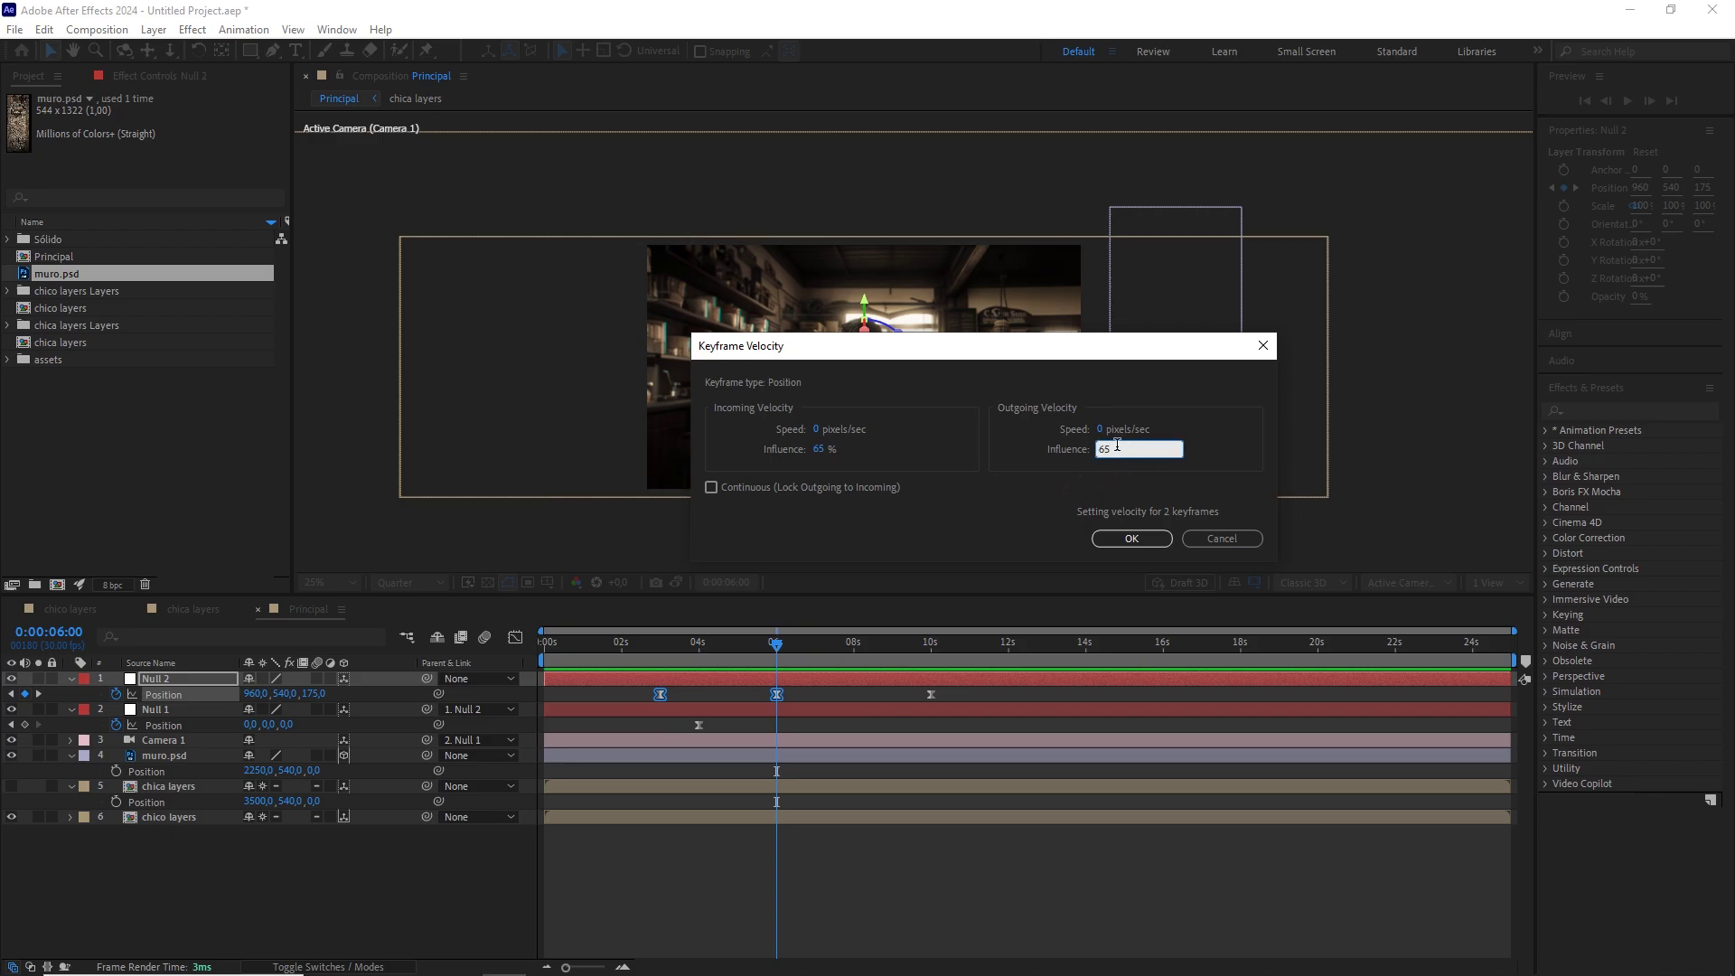
{"action": "left_click", "coordinate": [1144, 535]}
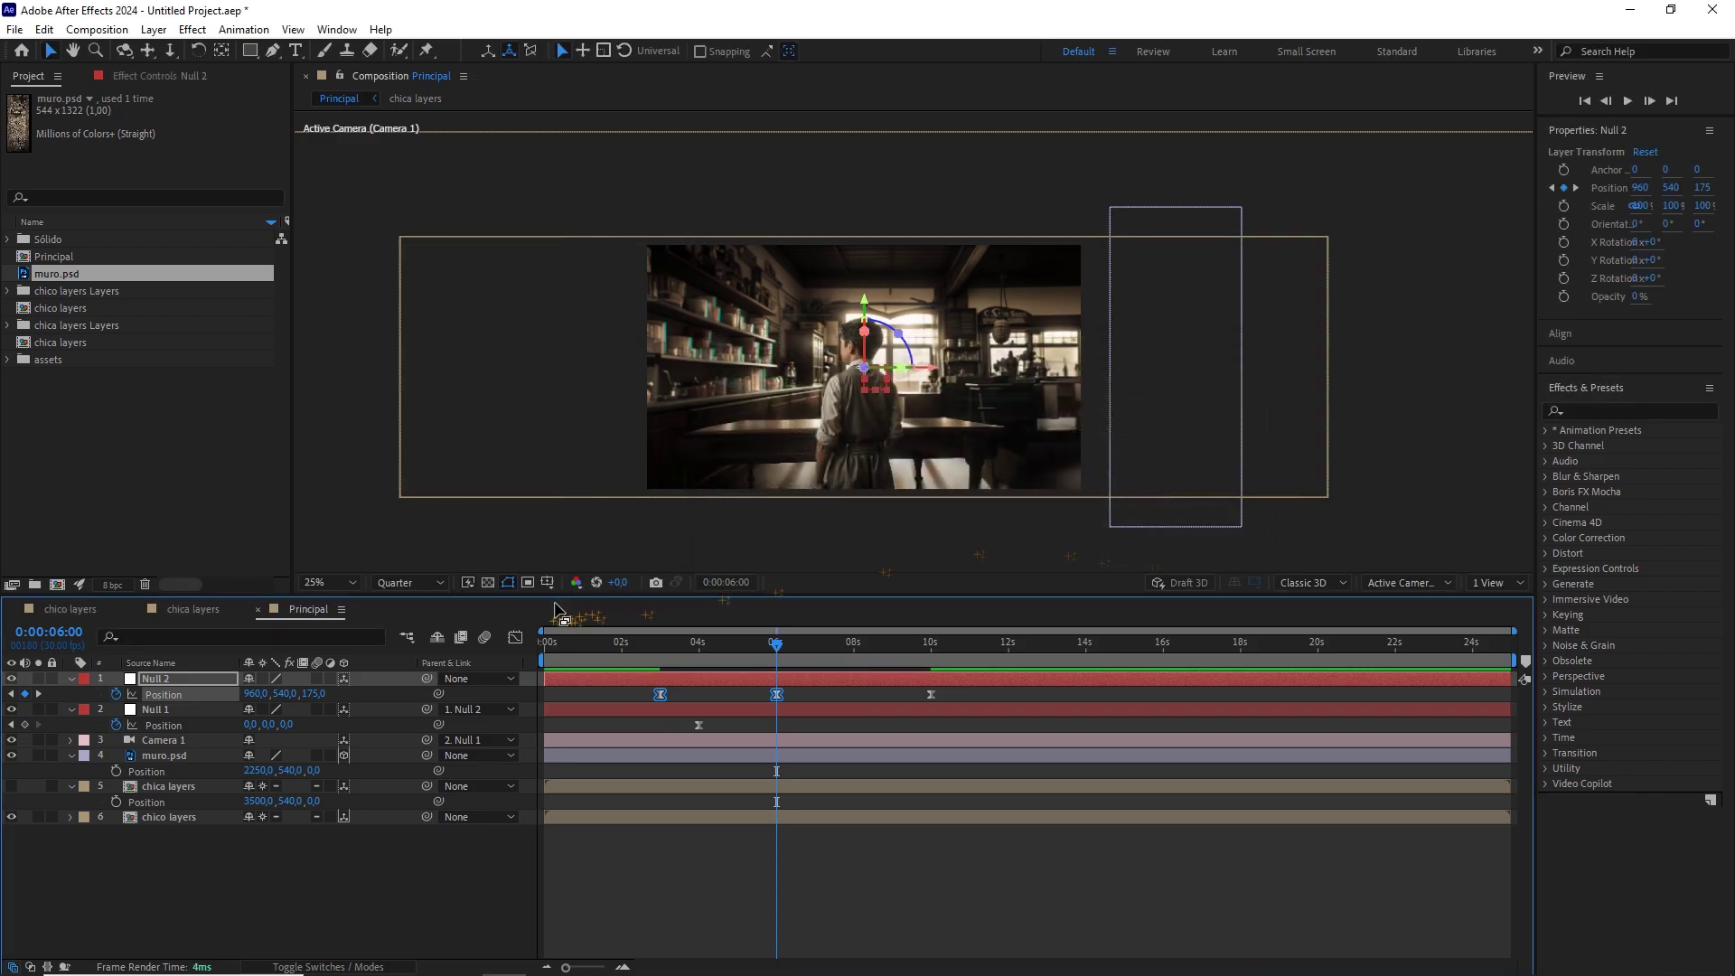
Show Null 2's speed graph and make the 6-second Position keyframe continuous, locking outgoing velocity to incoming.
{"action": "left_click", "coordinate": [515, 638]}
{"action": "left_click_drag", "start_coordinate": [777, 894], "coordinate": [675, 725]}
{"action": "left_click_drag", "start_coordinate": [824, 854], "coordinate": [739, 926]}
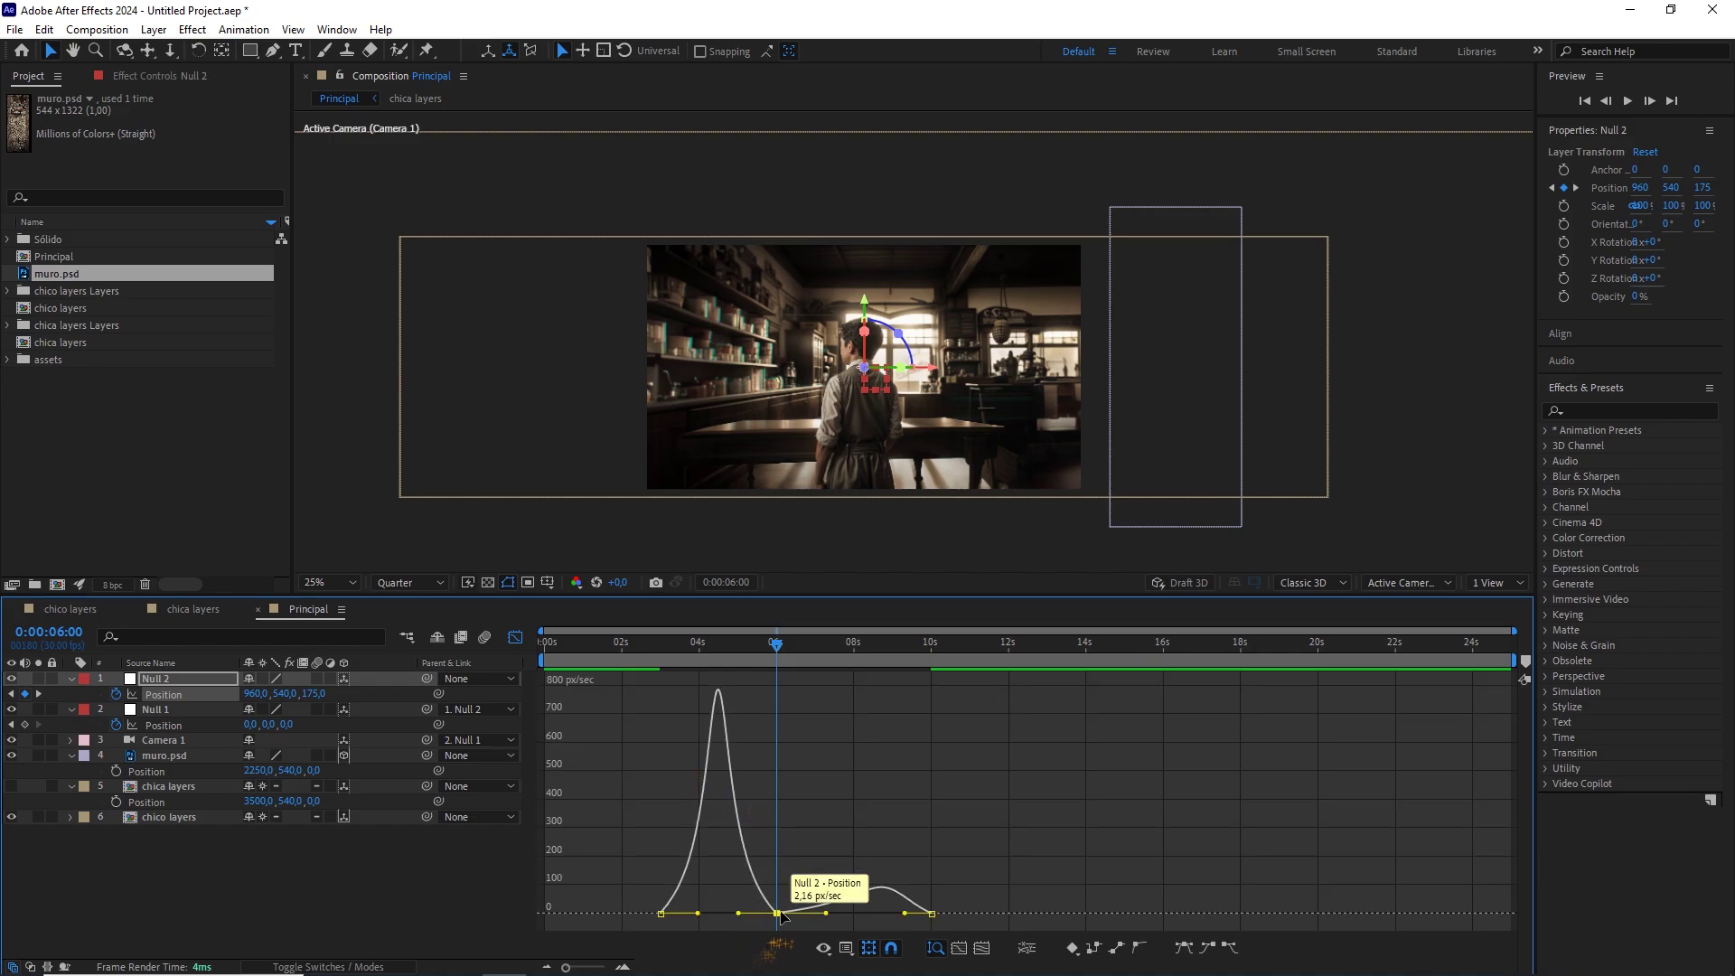
{"action": "double_click", "coordinate": [777, 913]}
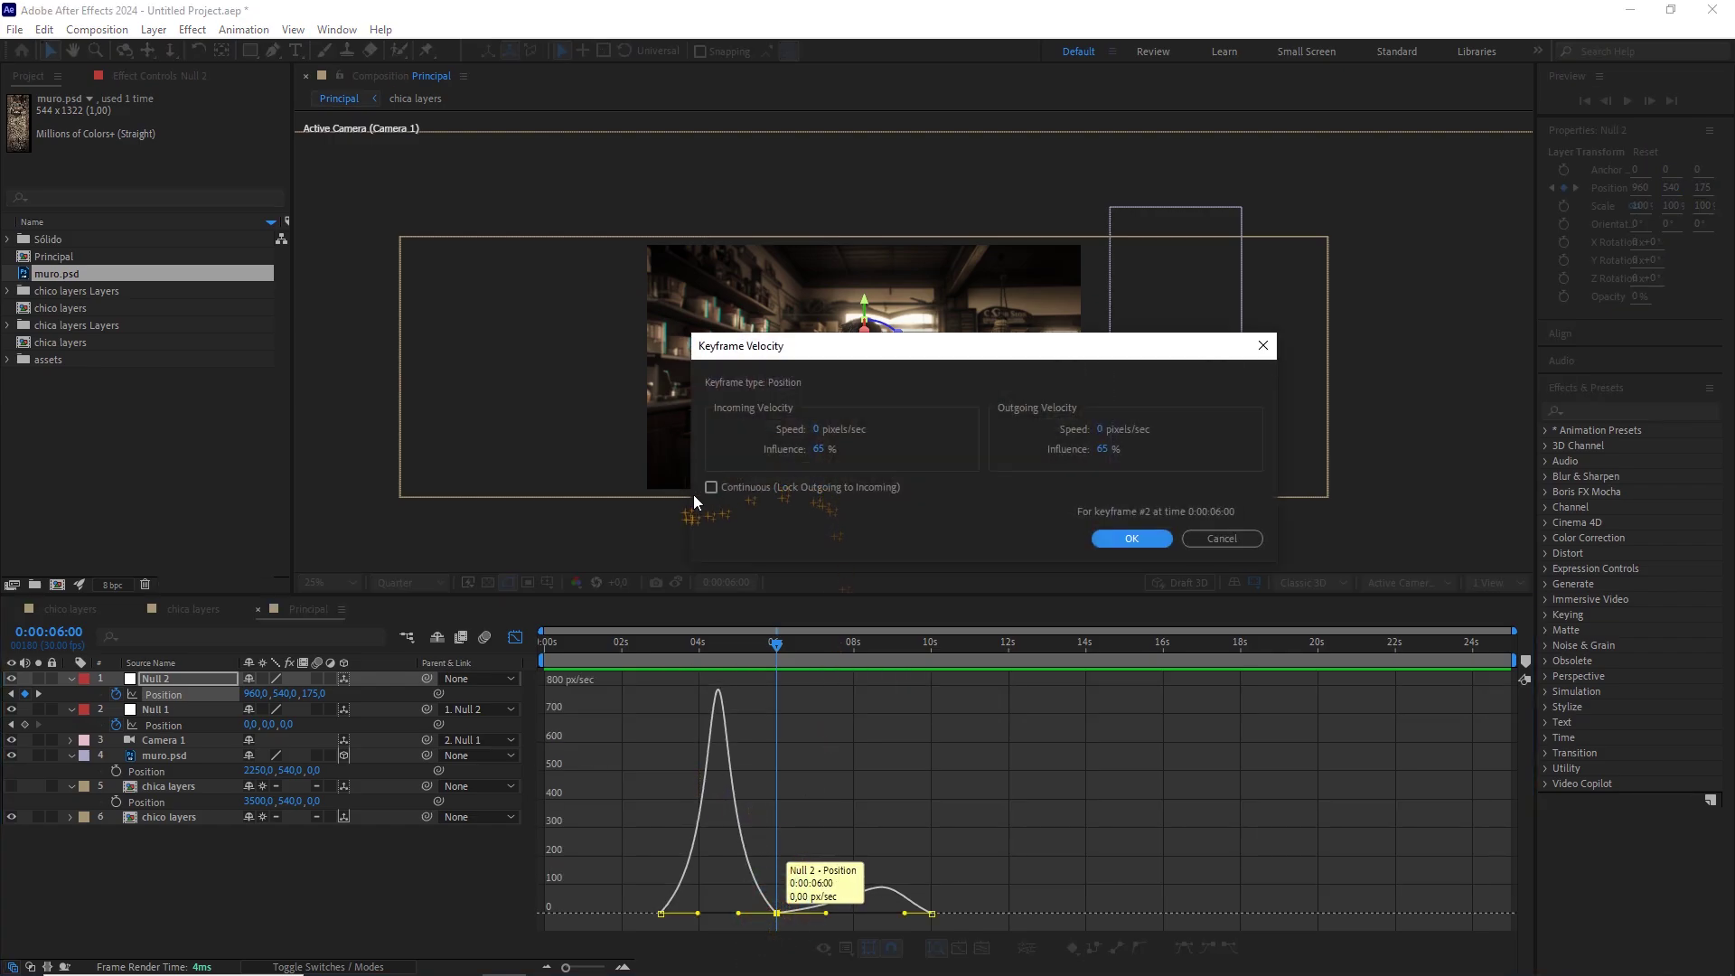
{"action": "left_click", "coordinate": [734, 488]}
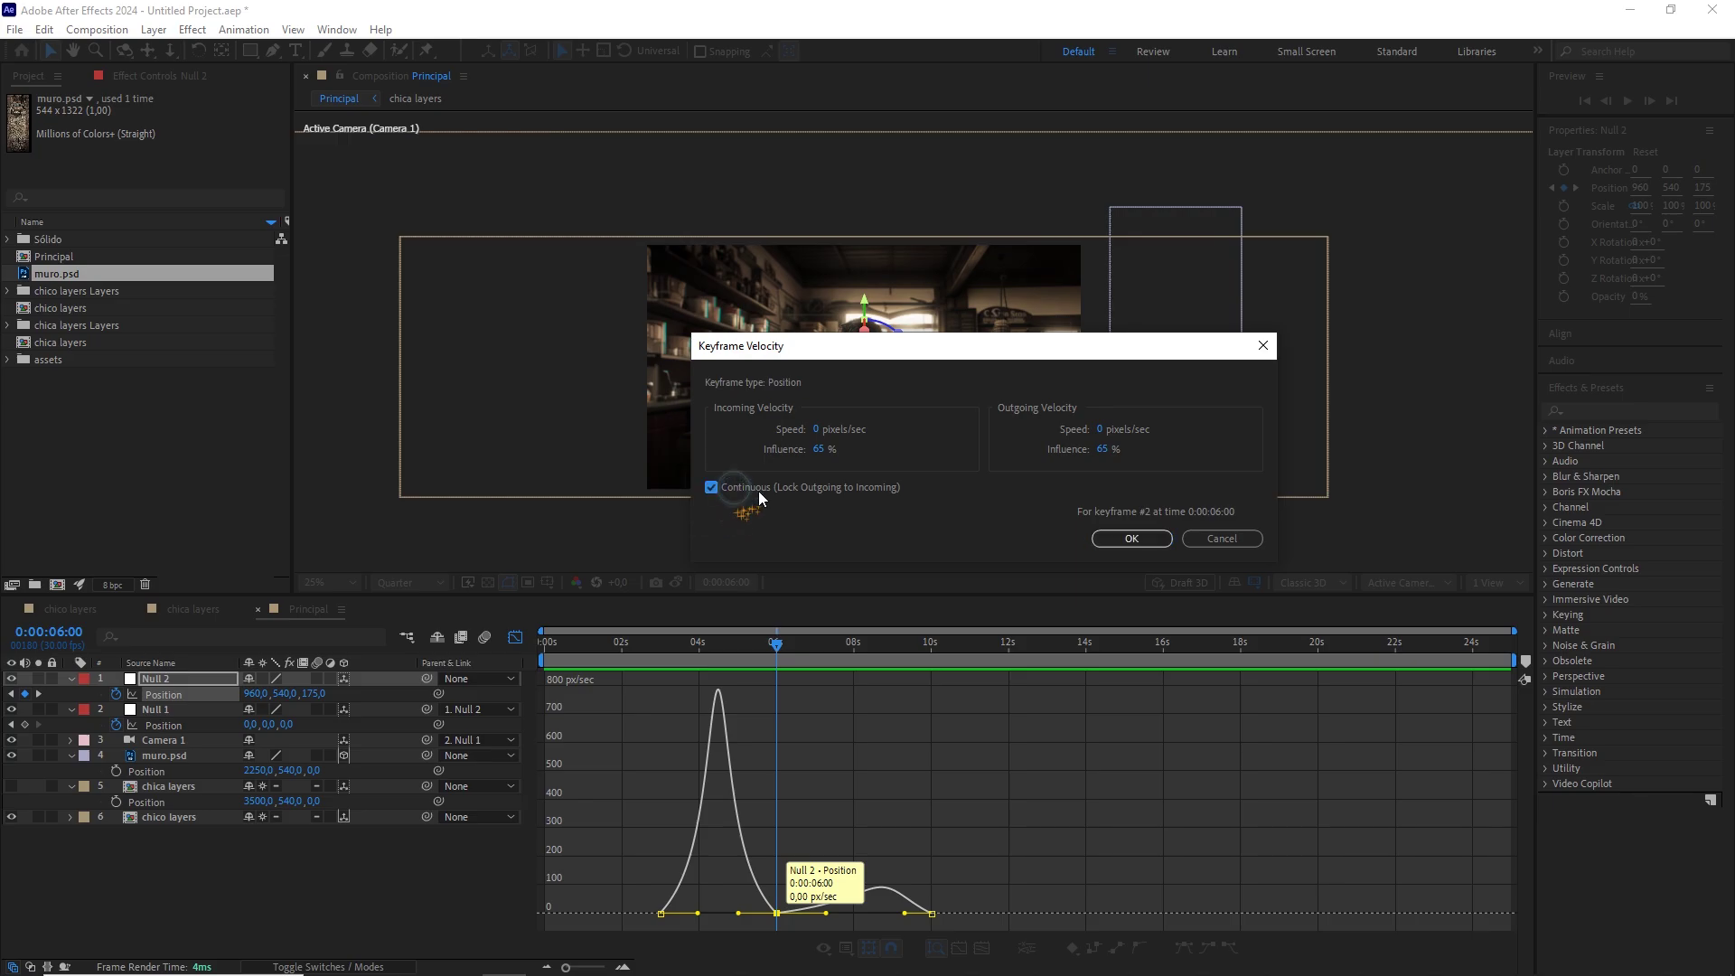
{"action": "left_click", "coordinate": [1131, 538]}
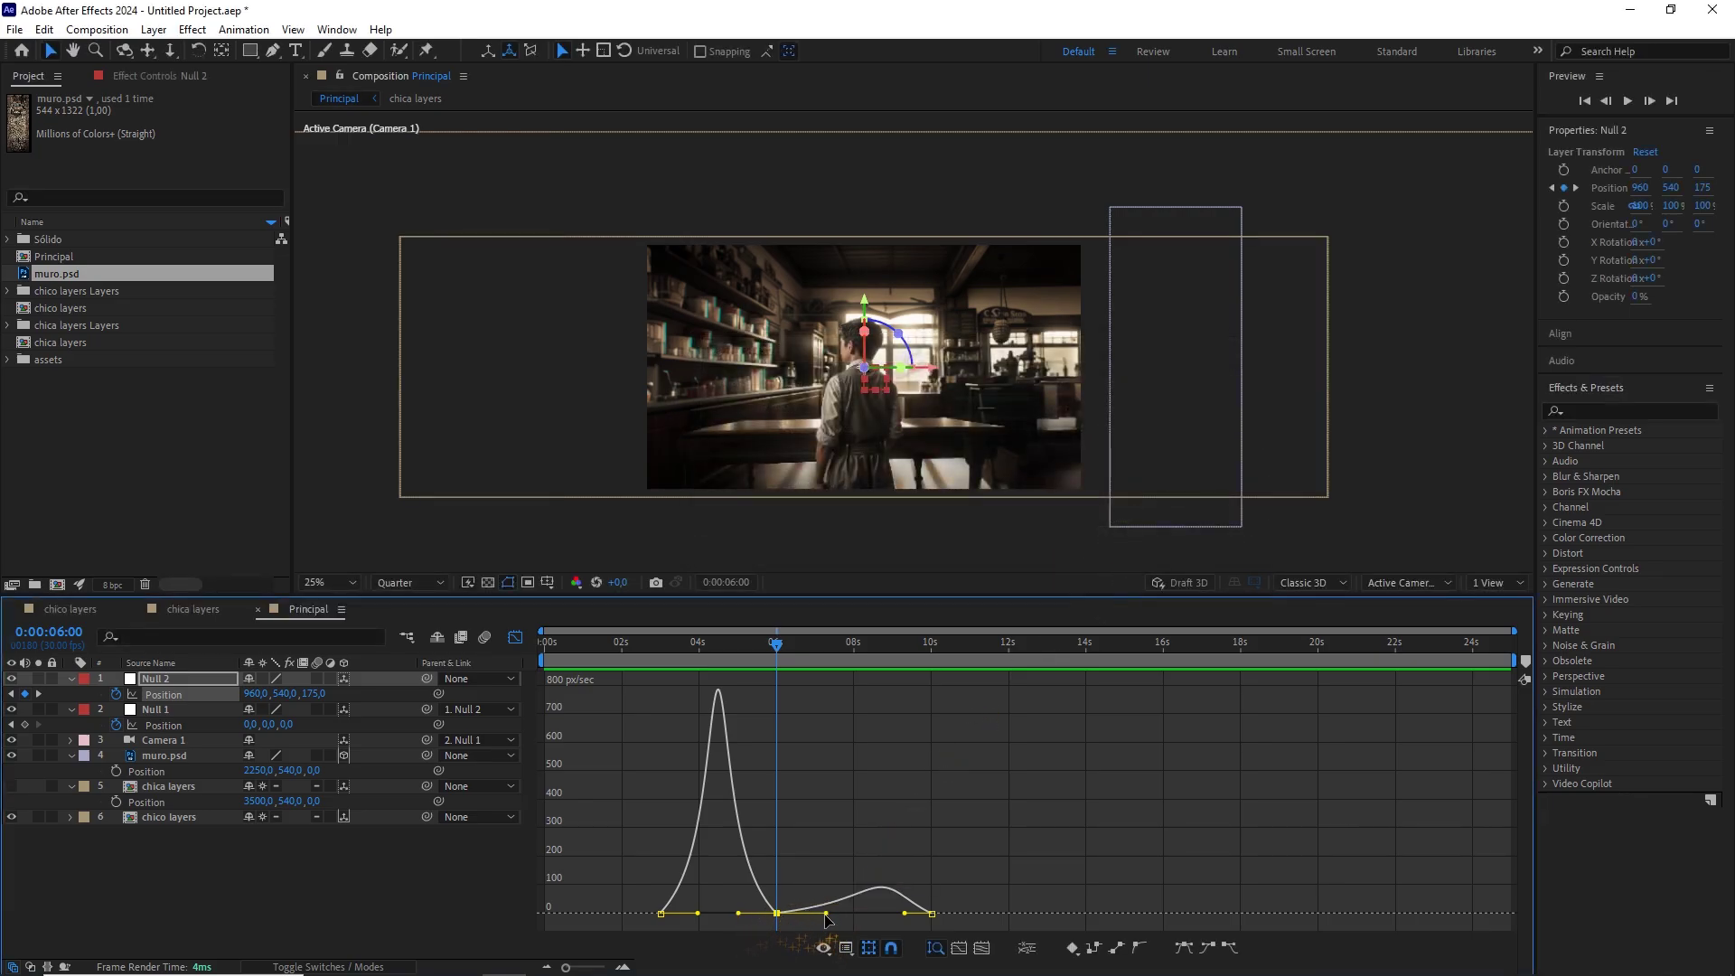
Raise the 6-second keyframe's speed to about 140 px/sec in the graph and preview the camera move from about 0:00:02:20.
{"action": "left_click_drag", "start_coordinate": [828, 915], "coordinate": [816, 879]}
{"action": "left_click", "coordinate": [815, 718]}
{"action": "left_click_drag", "start_coordinate": [776, 644], "coordinate": [647, 656]}
{"action": "key", "text": "space"}
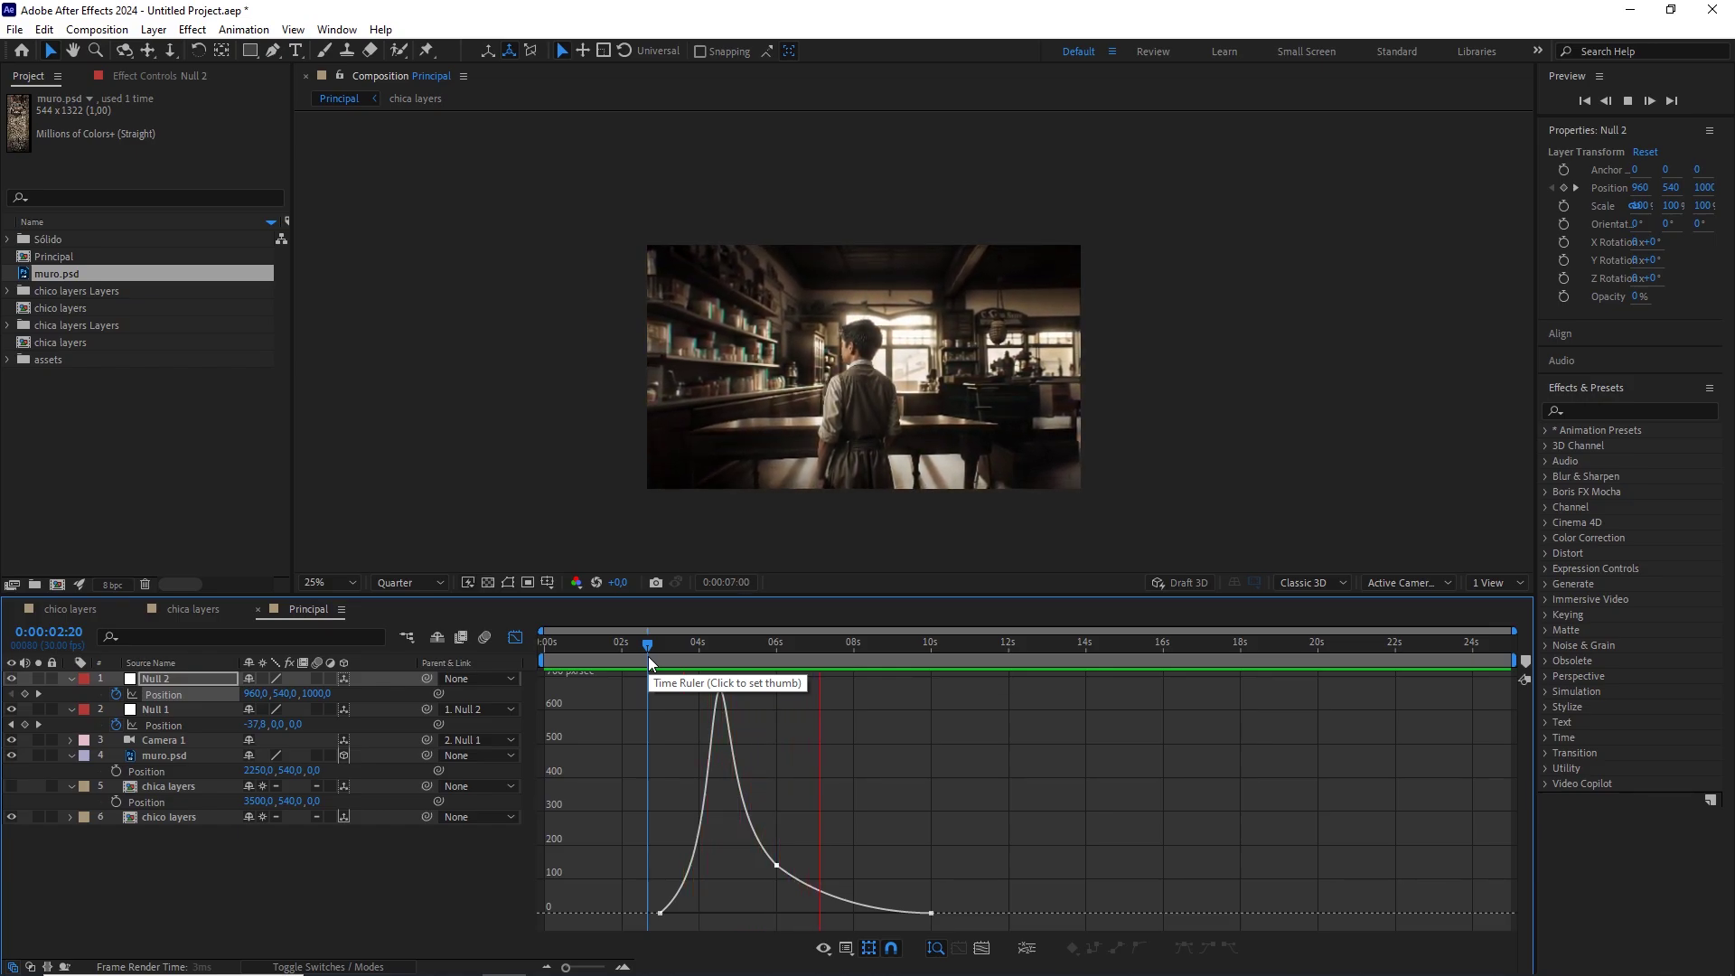
{"action": "key", "text": "space"}
{"action": "left_click_drag", "start_coordinate": [842, 647], "coordinate": [689, 643]}
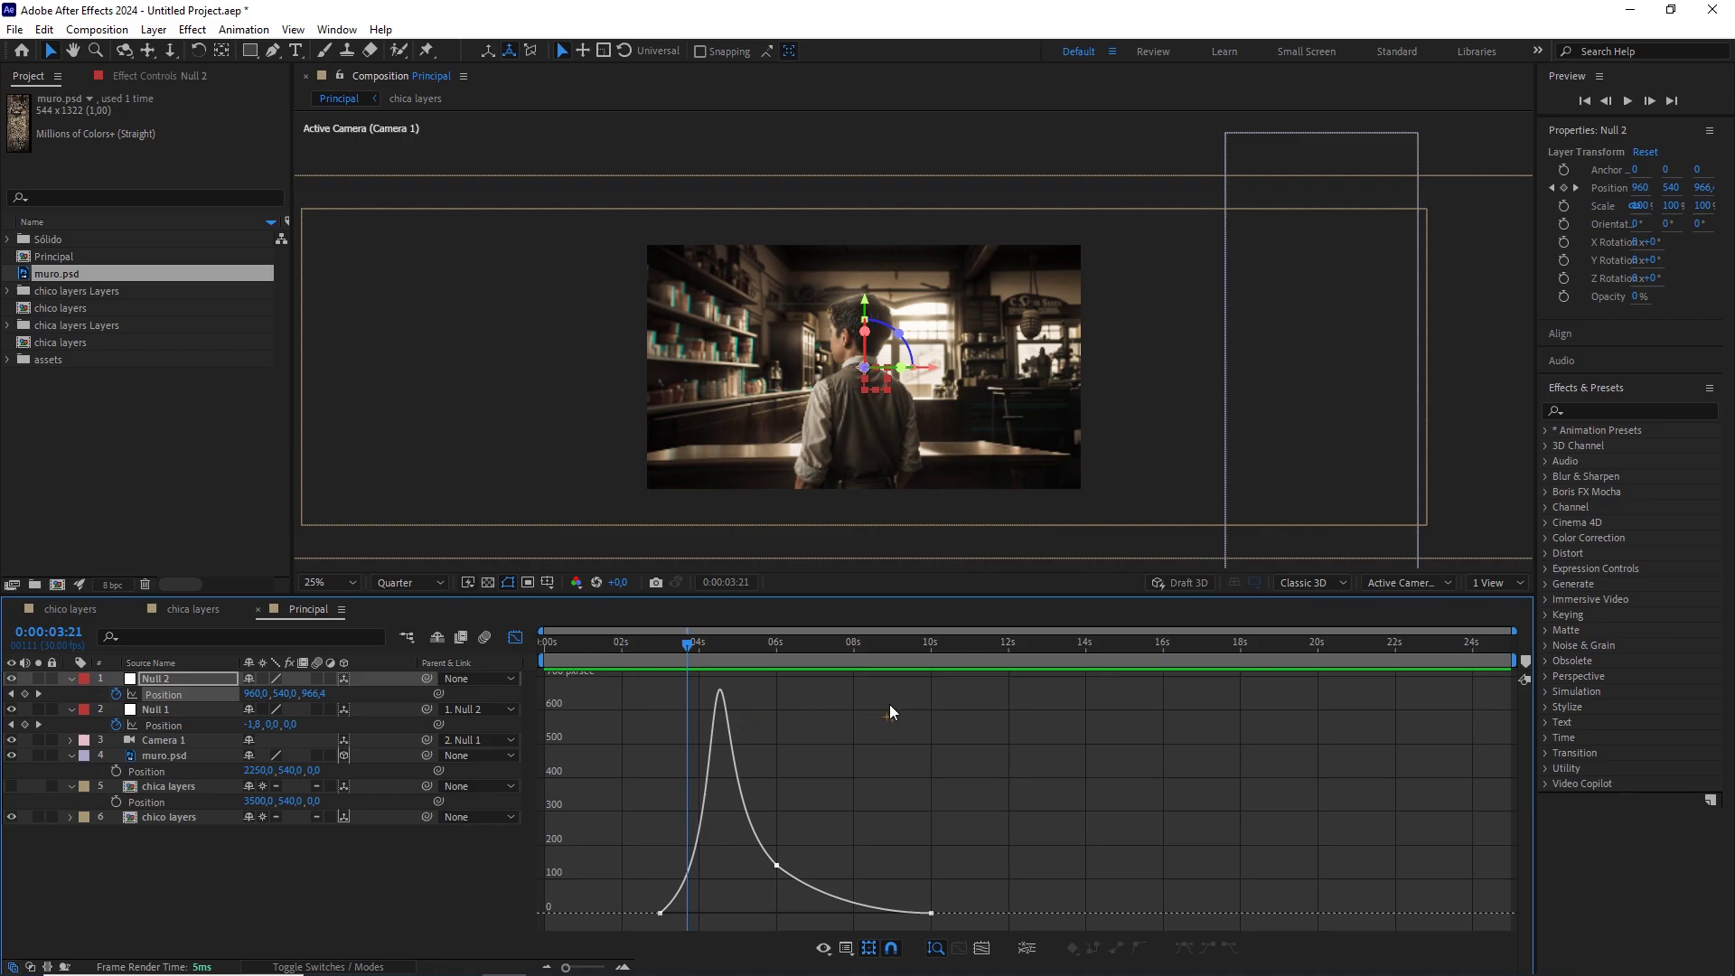
Close the graph view, go to 10 seconds, and add a new null object as a 3D layer.
{"action": "left_click", "coordinate": [516, 638]}
{"action": "left_click_drag", "start_coordinate": [802, 653], "coordinate": [922, 657]}
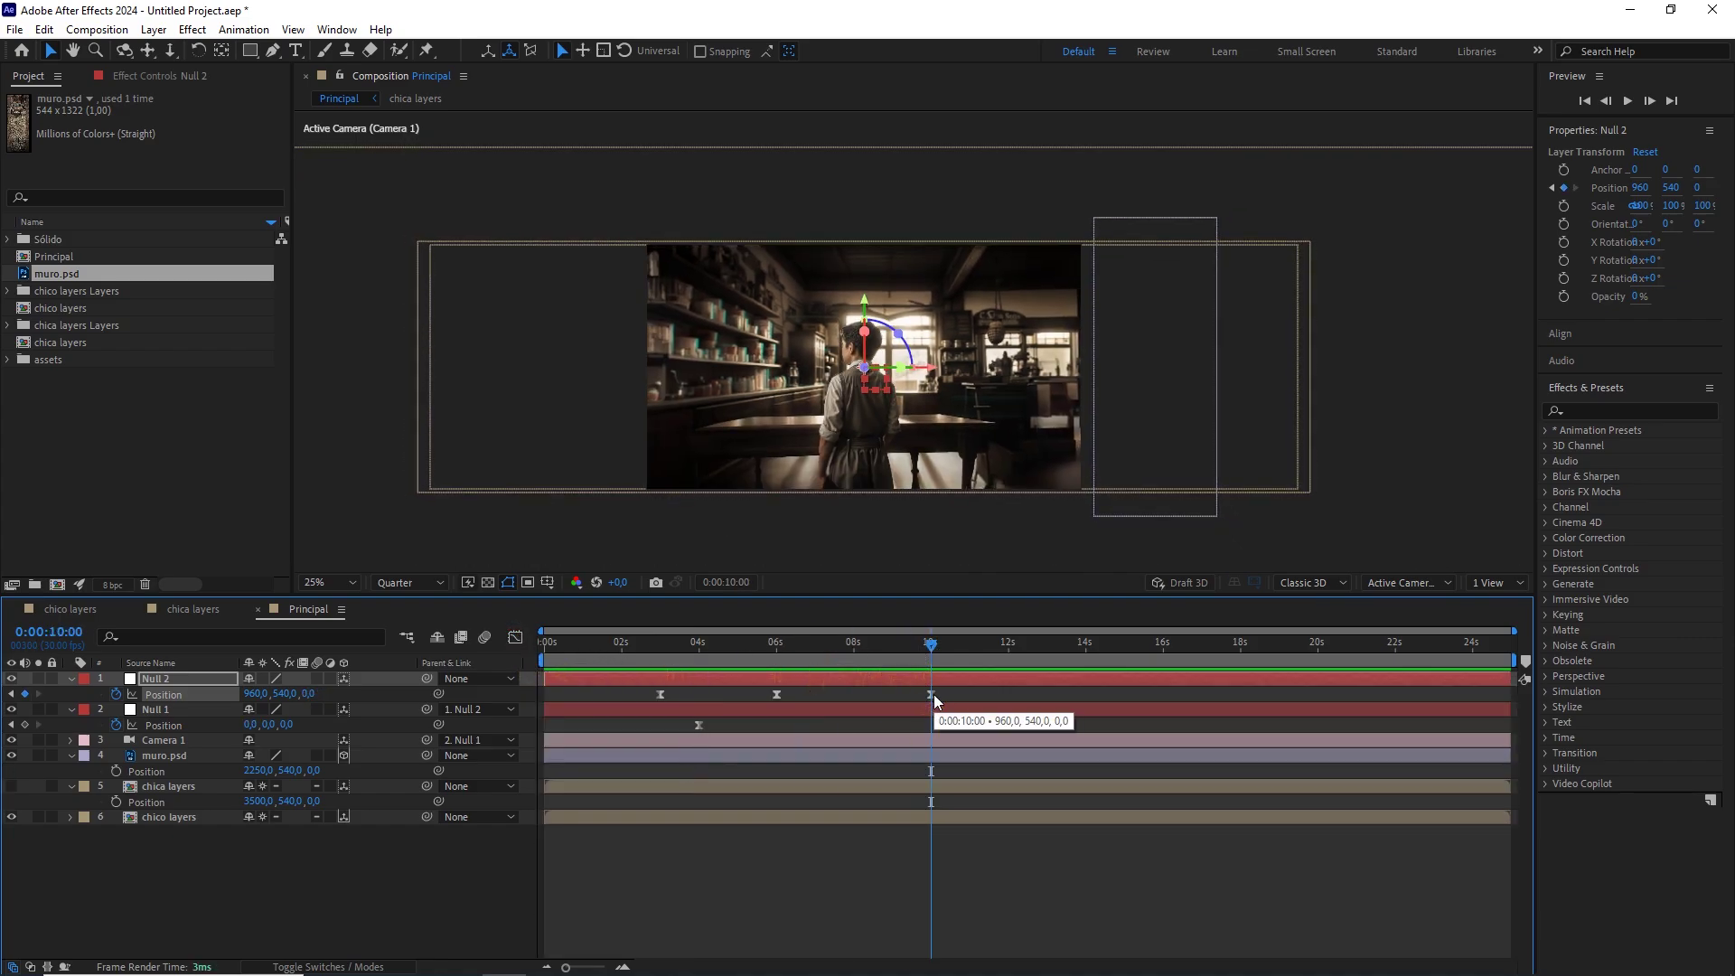
{"action": "left_click", "coordinate": [393, 859]}
{"action": "right_click", "coordinate": [392, 860]}
{"action": "mouse_move", "coordinate": [510, 644]}
{"action": "left_click", "coordinate": [687, 748]}
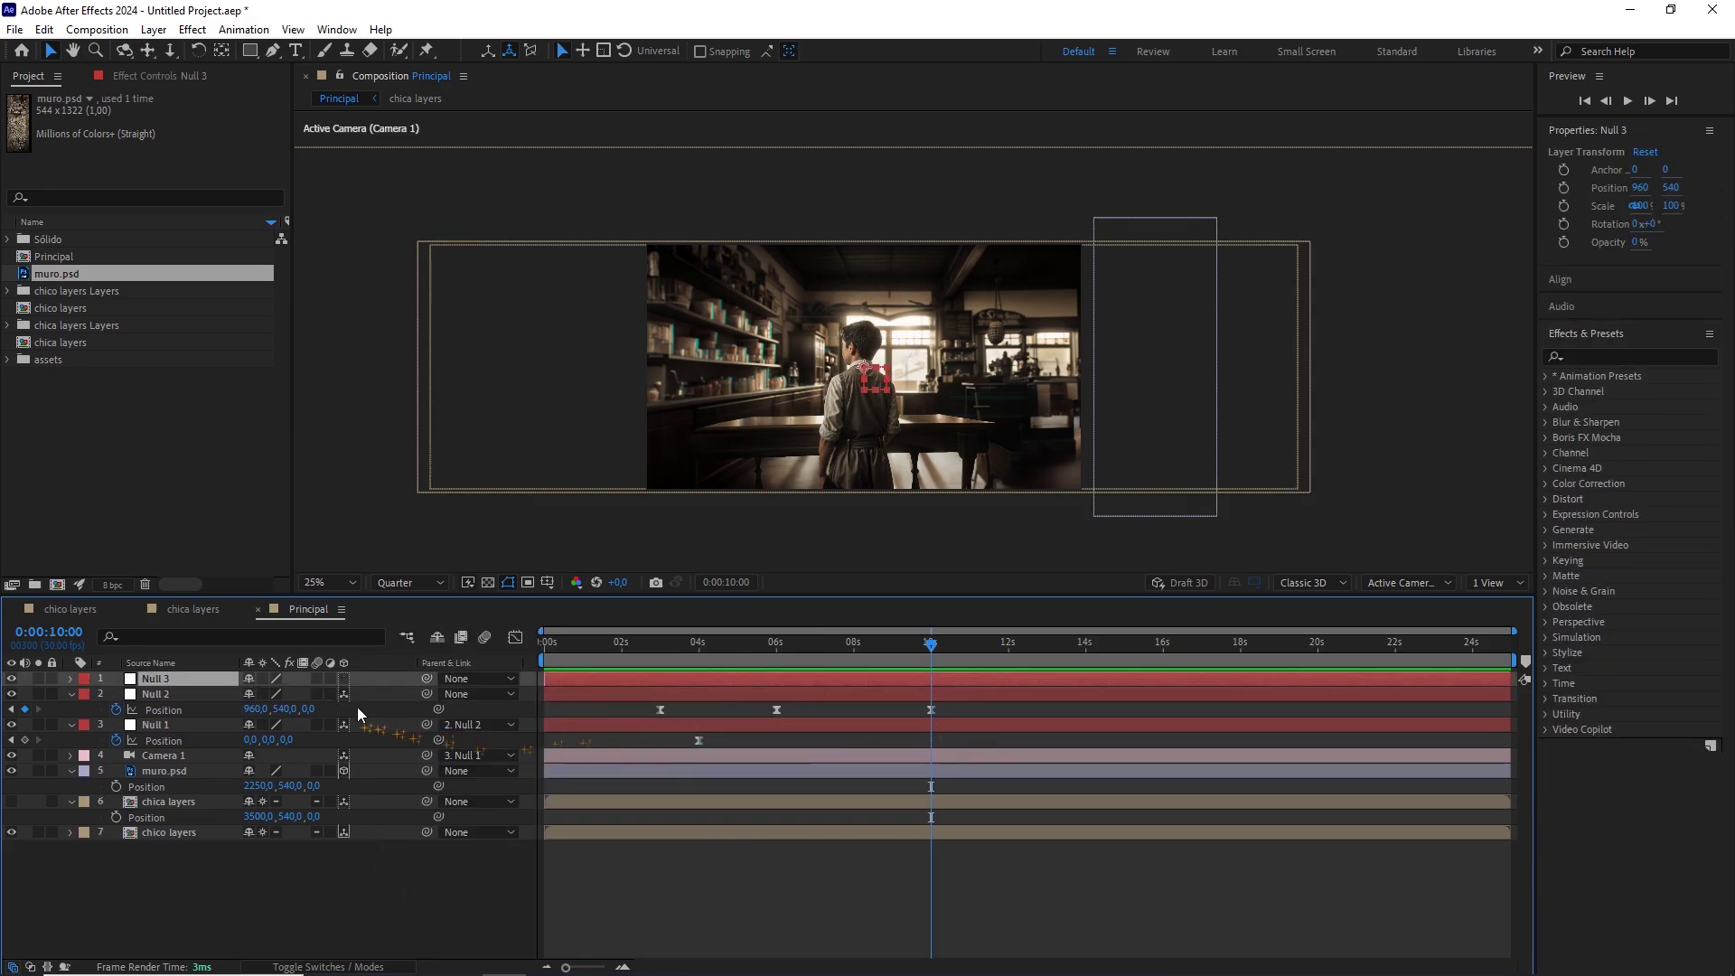
{"action": "left_click", "coordinate": [344, 679]}
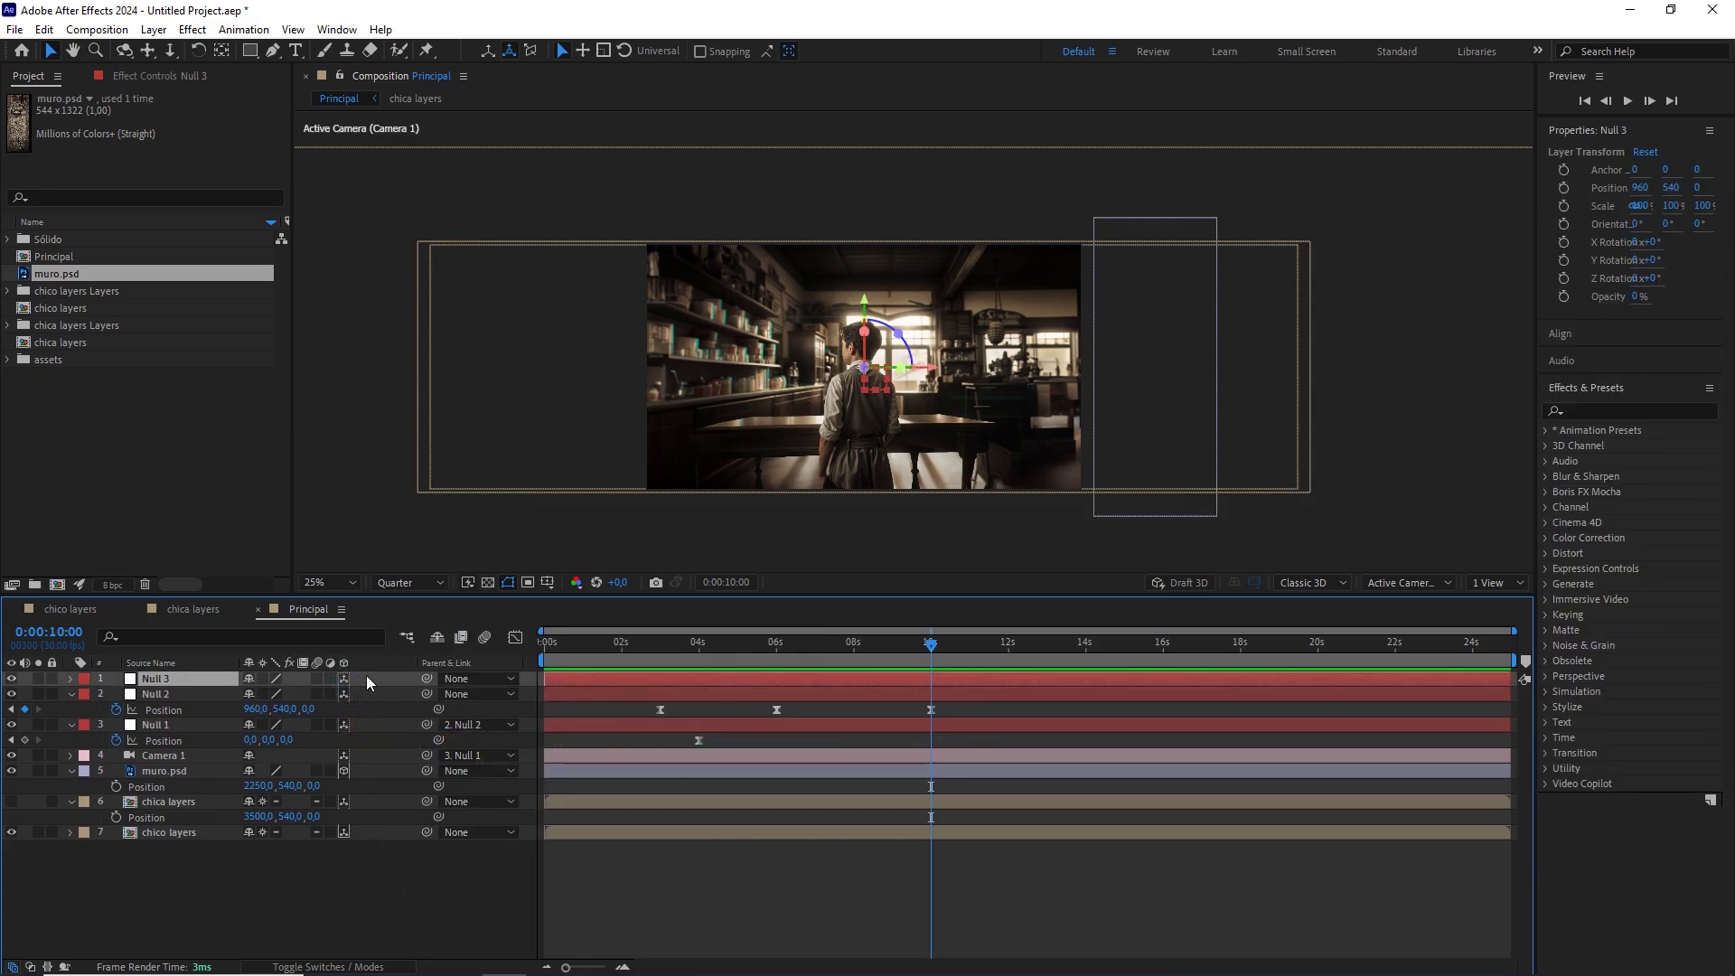
Parent Null 2 to Null 3.
{"action": "key", "text": "ctrl+Home"}
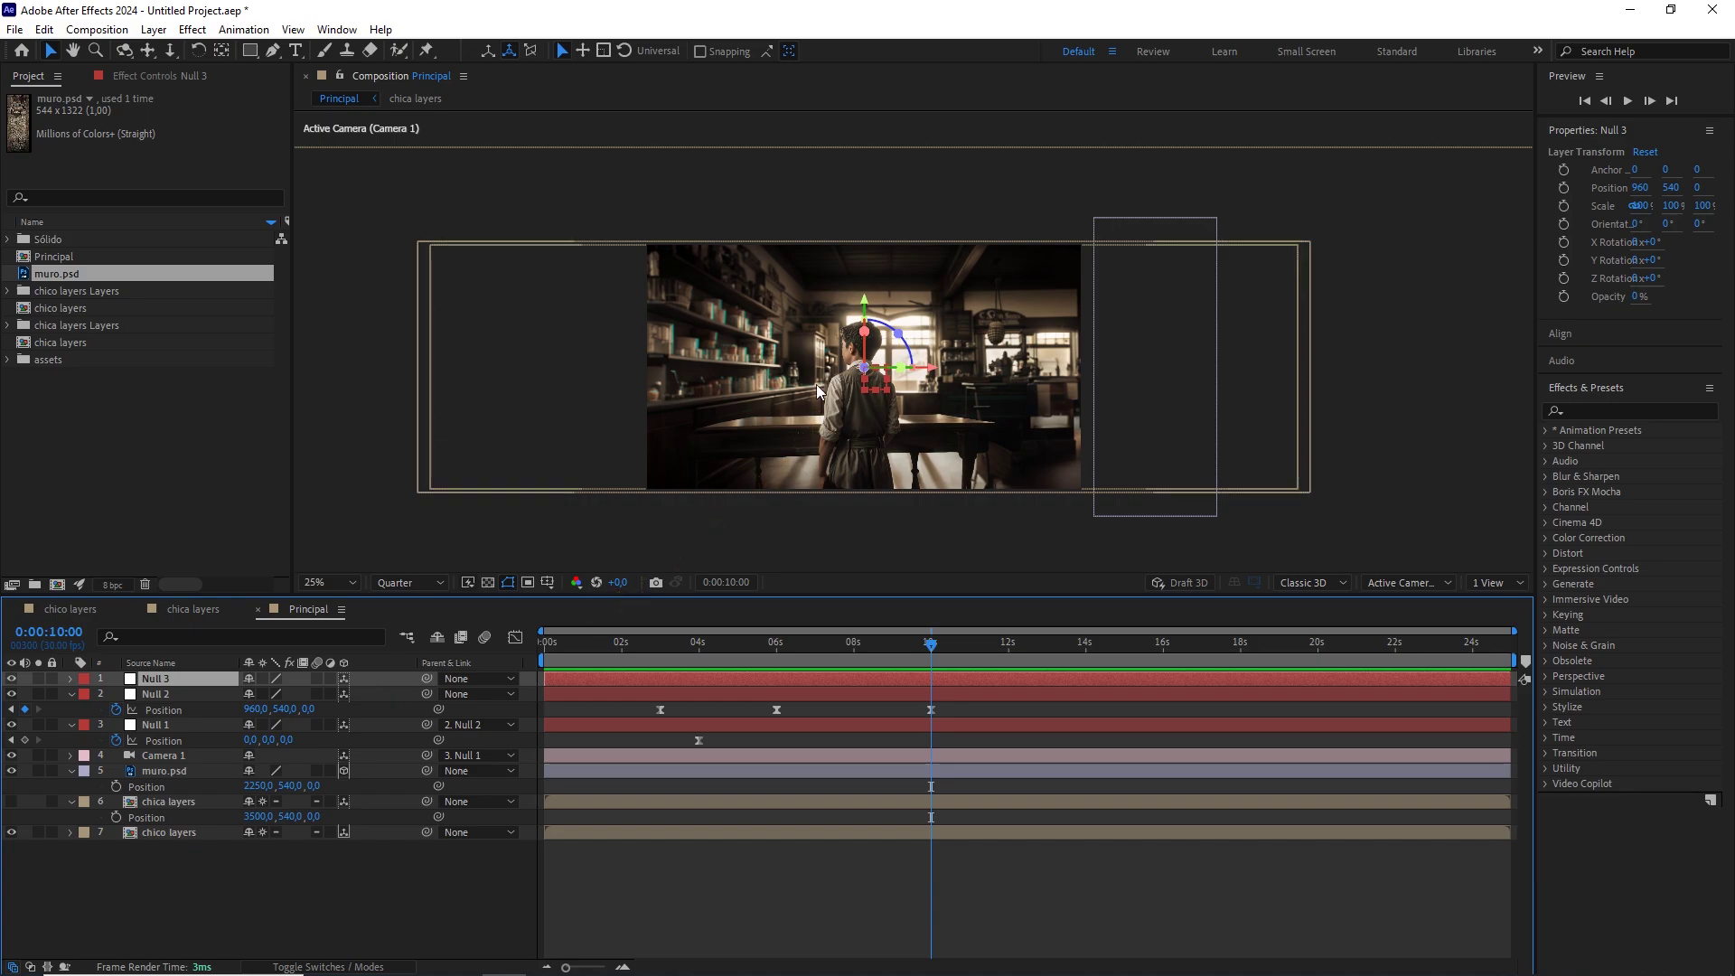
{"action": "left_click", "coordinate": [168, 692]}
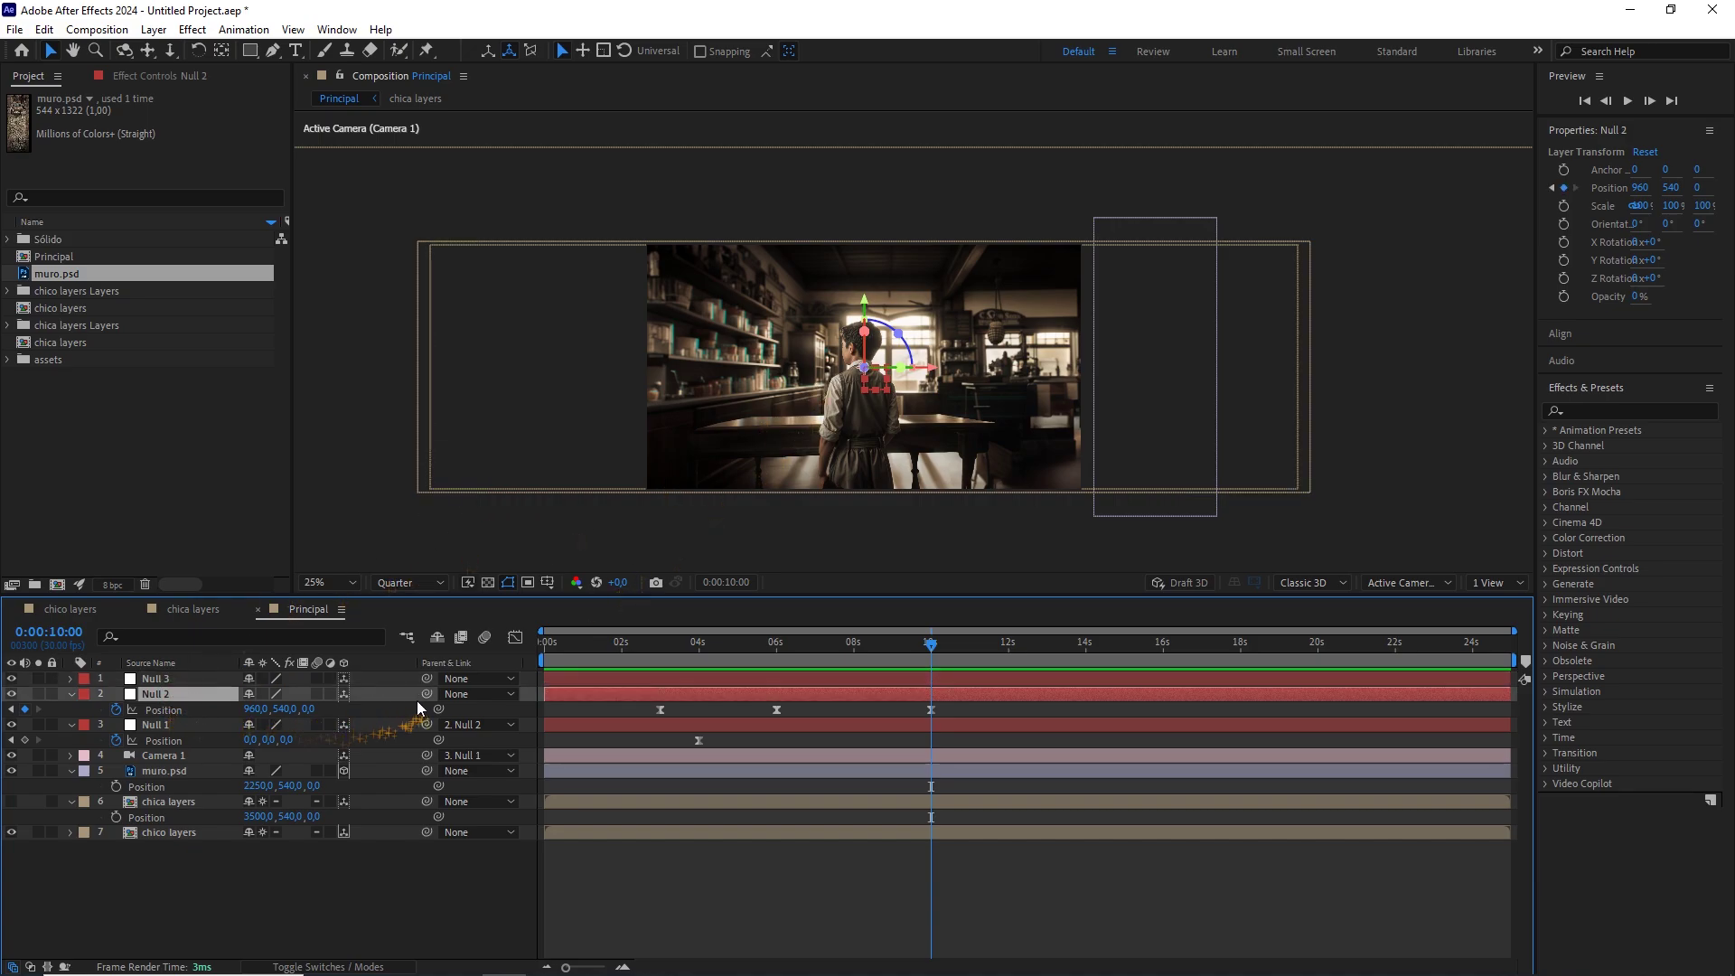
{"action": "left_click_drag", "start_coordinate": [425, 694], "coordinate": [173, 679]}
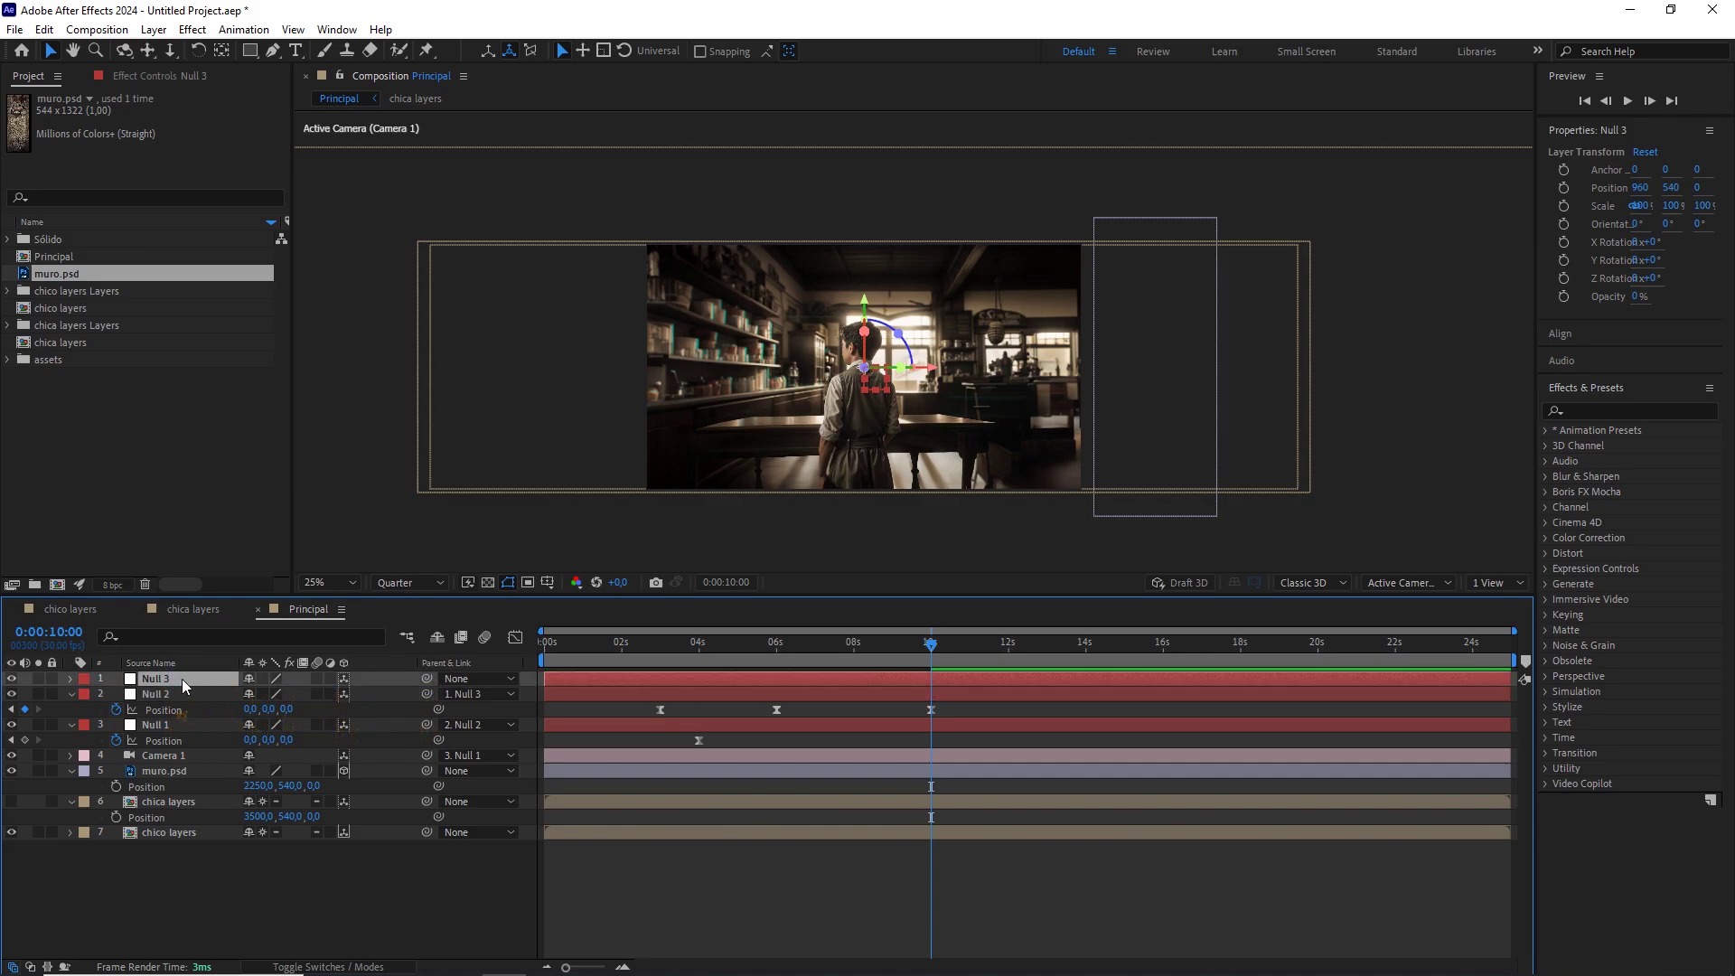
Start keyframing Null 3's Position at 0:00:05:10.
{"action": "key", "text": "p"}
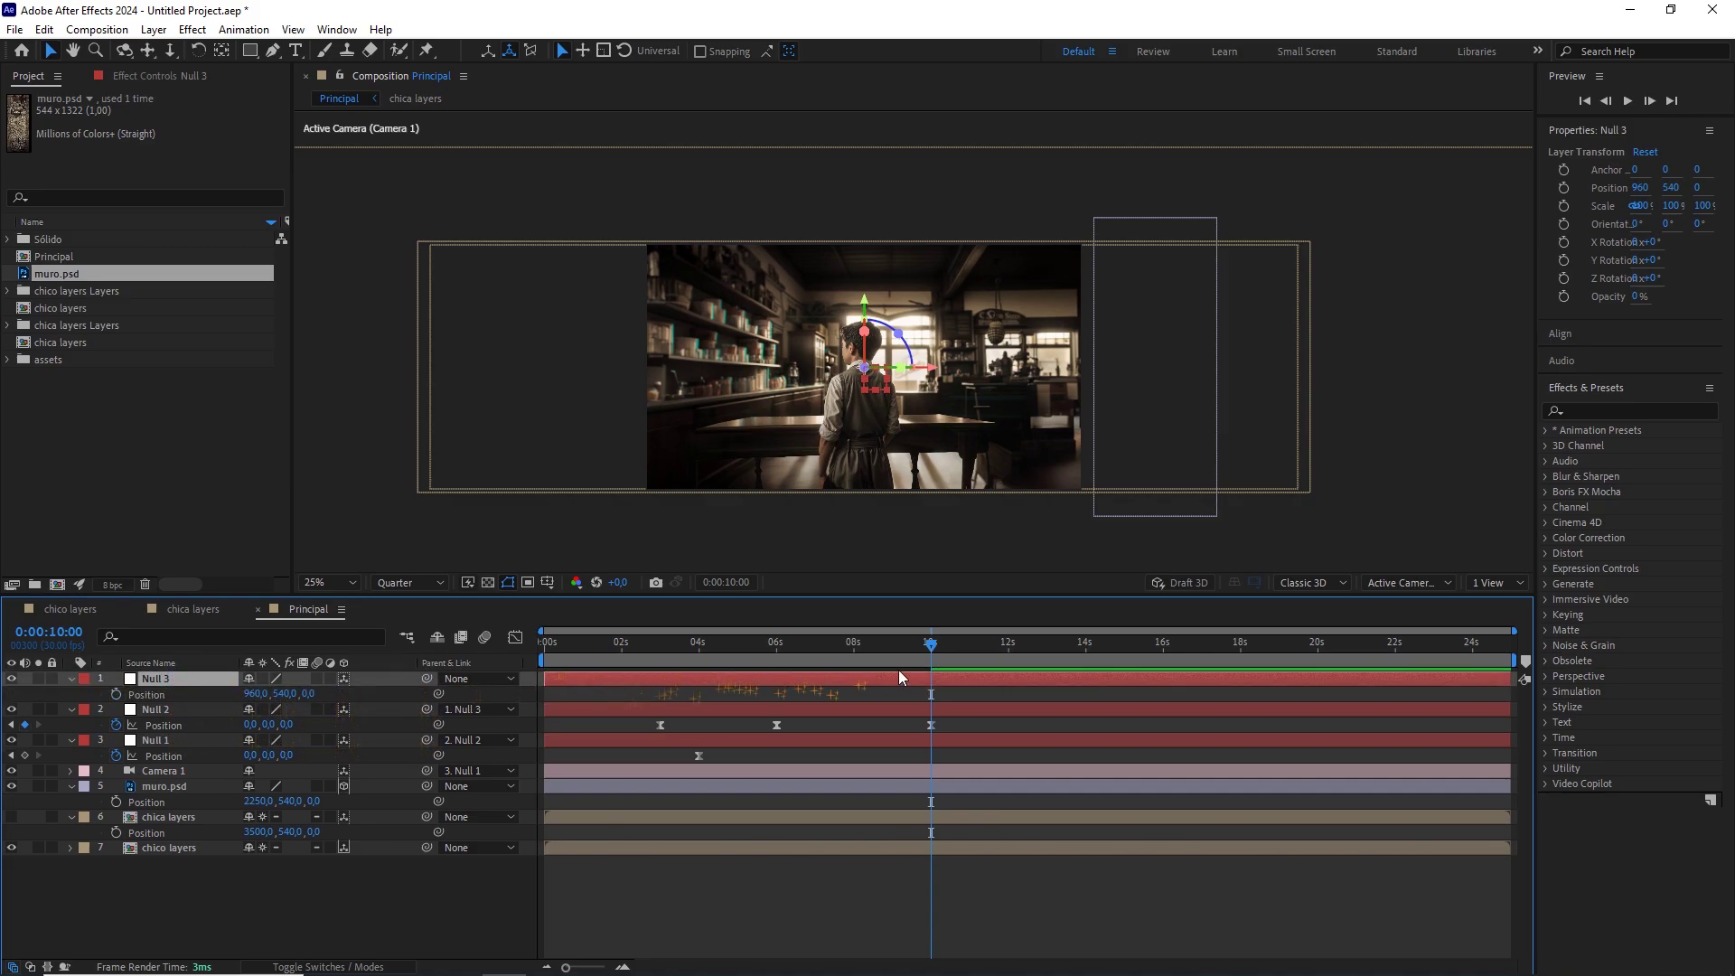
{"action": "left_click_drag", "start_coordinate": [930, 648], "coordinate": [747, 652]}
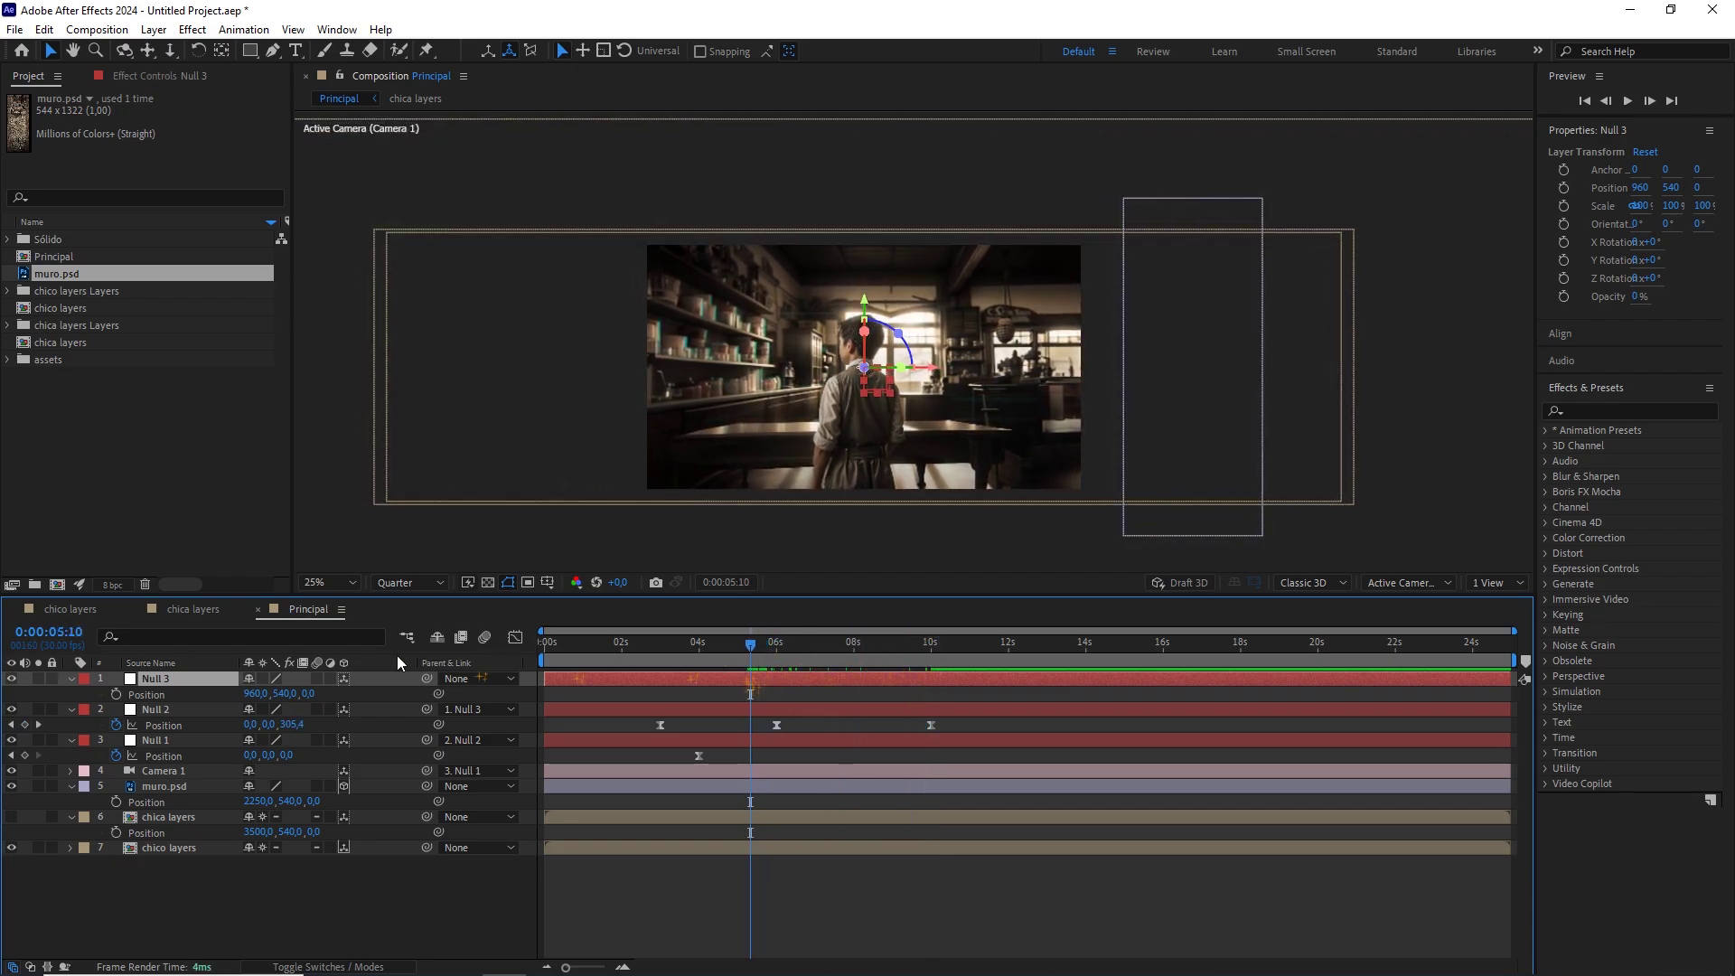
{"action": "left_click", "coordinate": [115, 694]}
Go to 10 seconds and turn on the visibility of the chica layers layer.
{"action": "left_click_drag", "start_coordinate": [777, 645], "coordinate": [929, 730]}
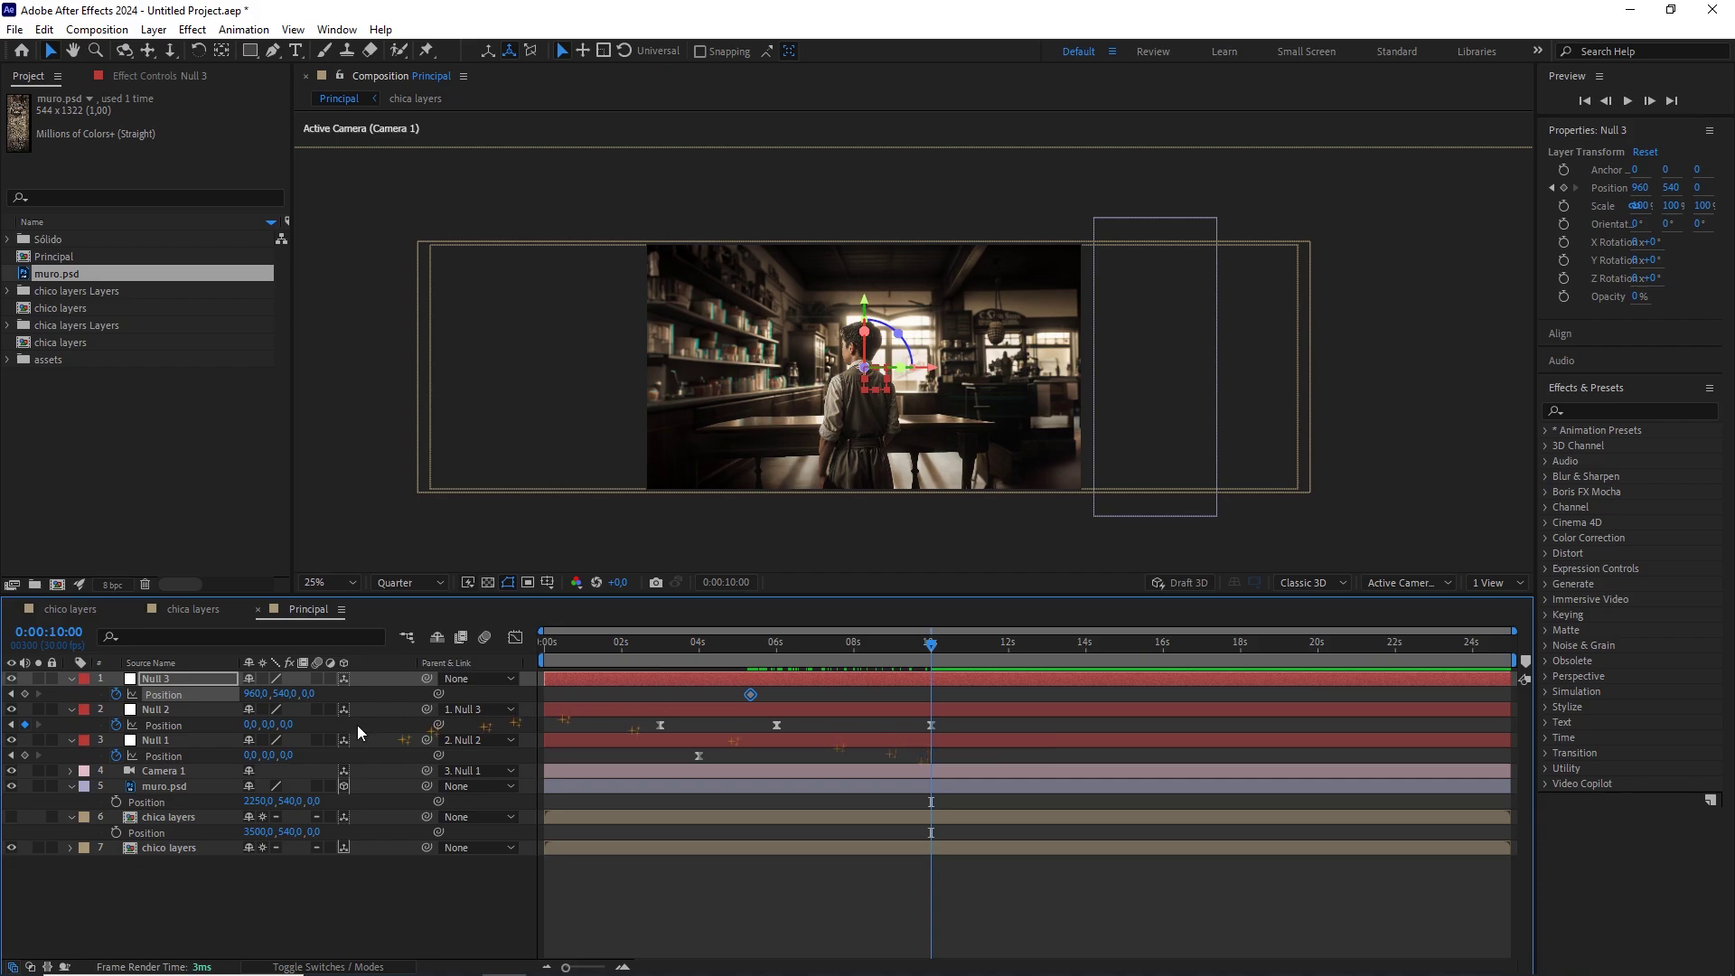
{"action": "left_click", "coordinate": [168, 817]}
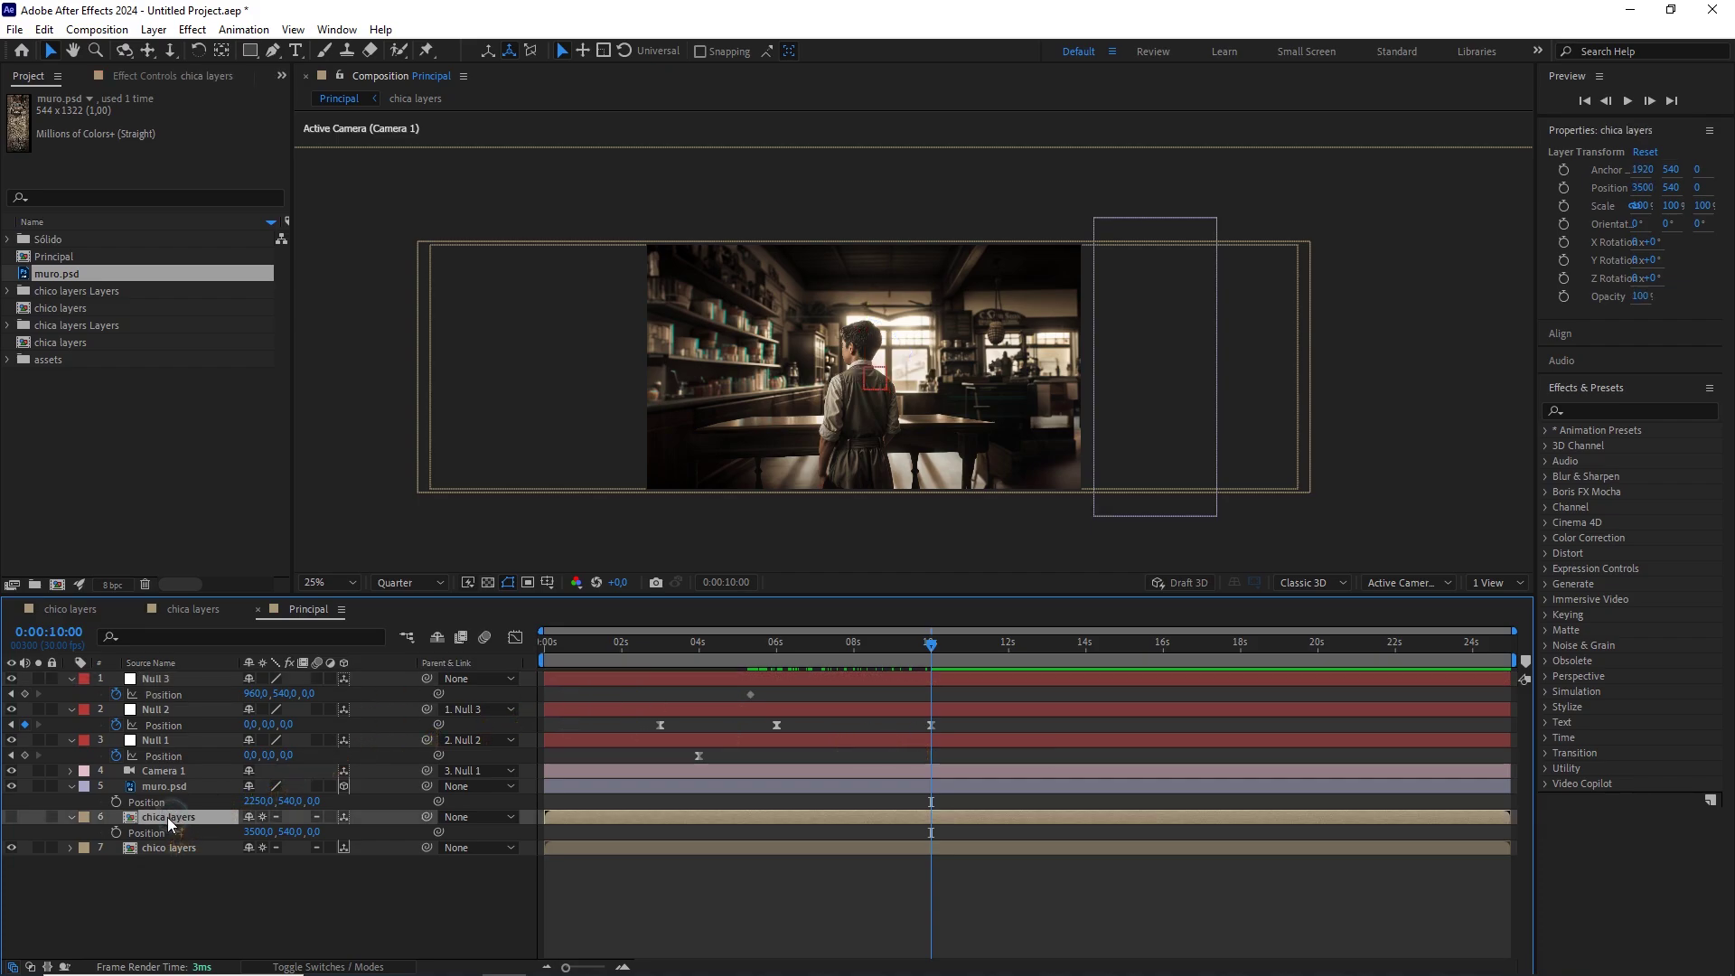
{"action": "left_click", "coordinate": [10, 817]}
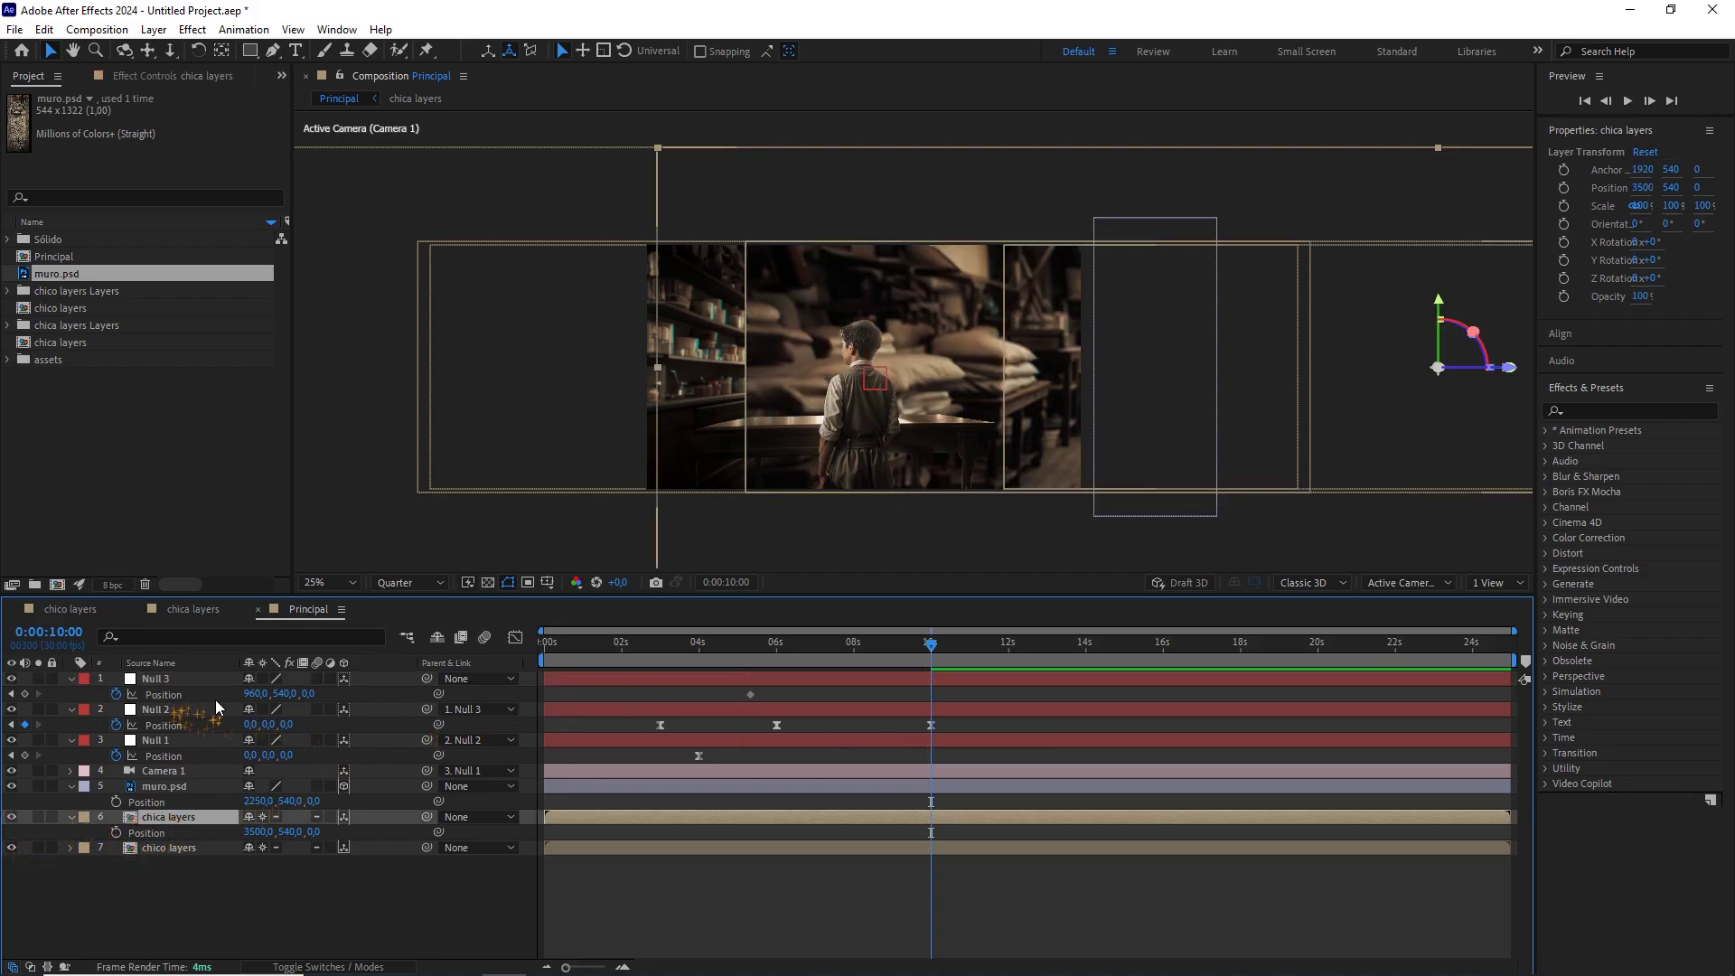
Set Null 3's X position to 3500 at 10 seconds so the camera frames the girl.
{"action": "left_click_drag", "start_coordinate": [256, 695], "coordinate": [463, 676]}
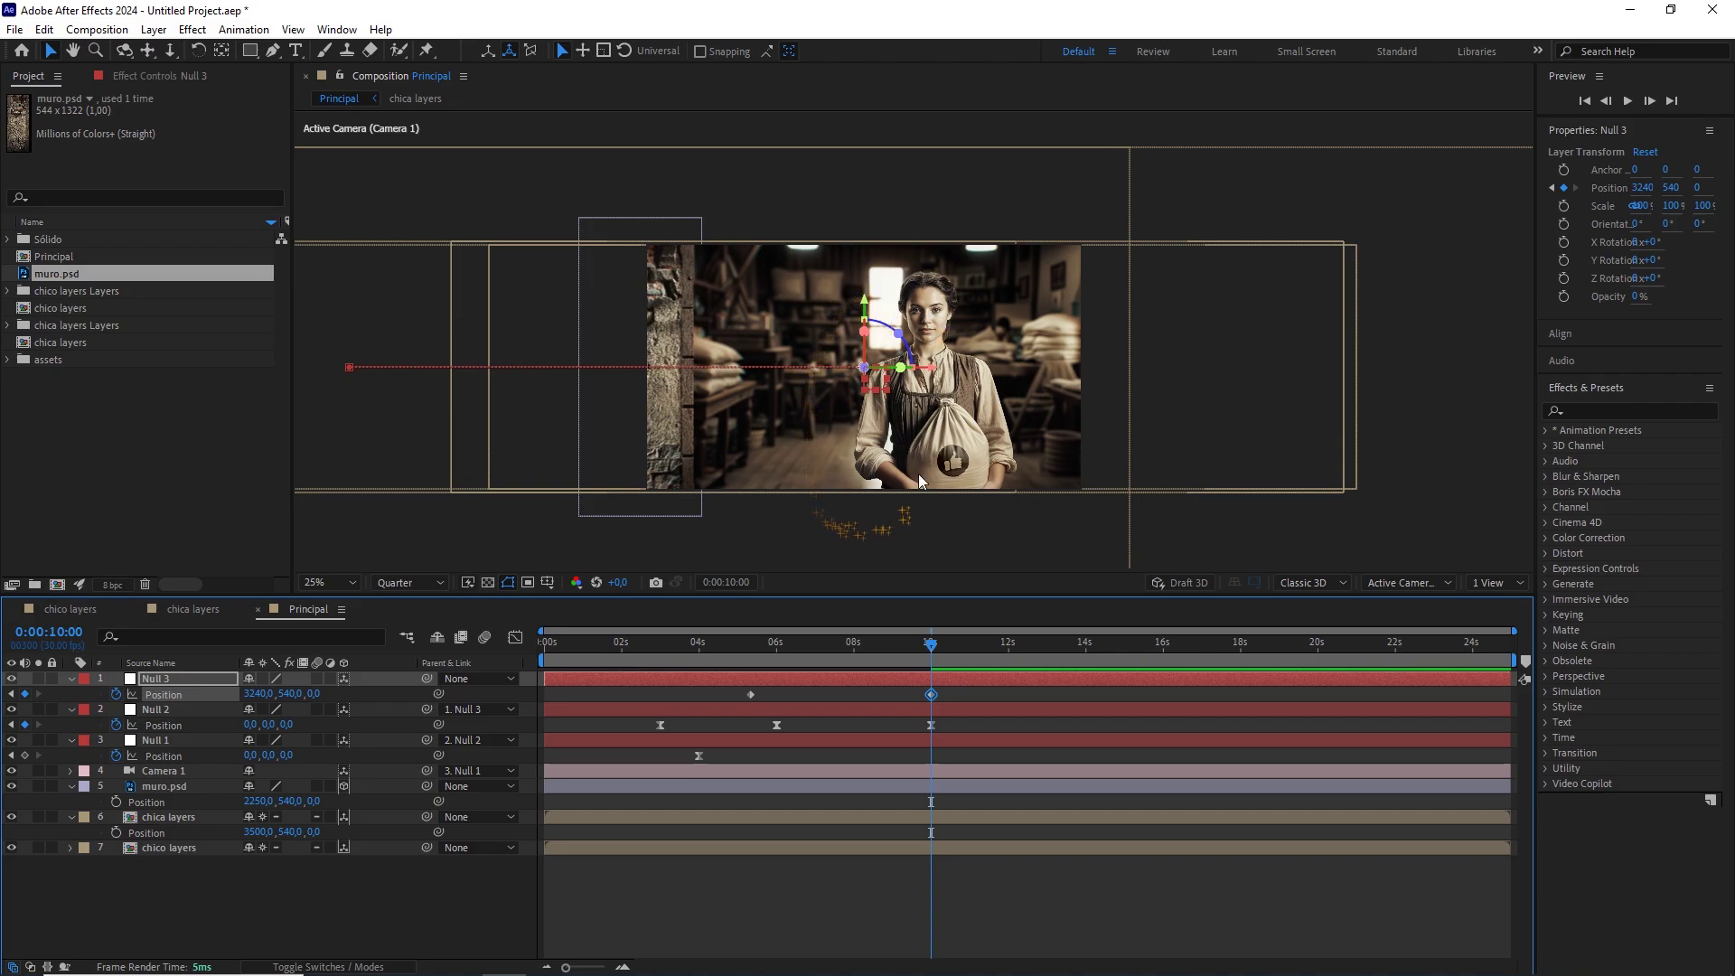
{"action": "left_click_drag", "start_coordinate": [257, 693], "coordinate": [287, 694]}
{"action": "left_click", "coordinate": [262, 695]}
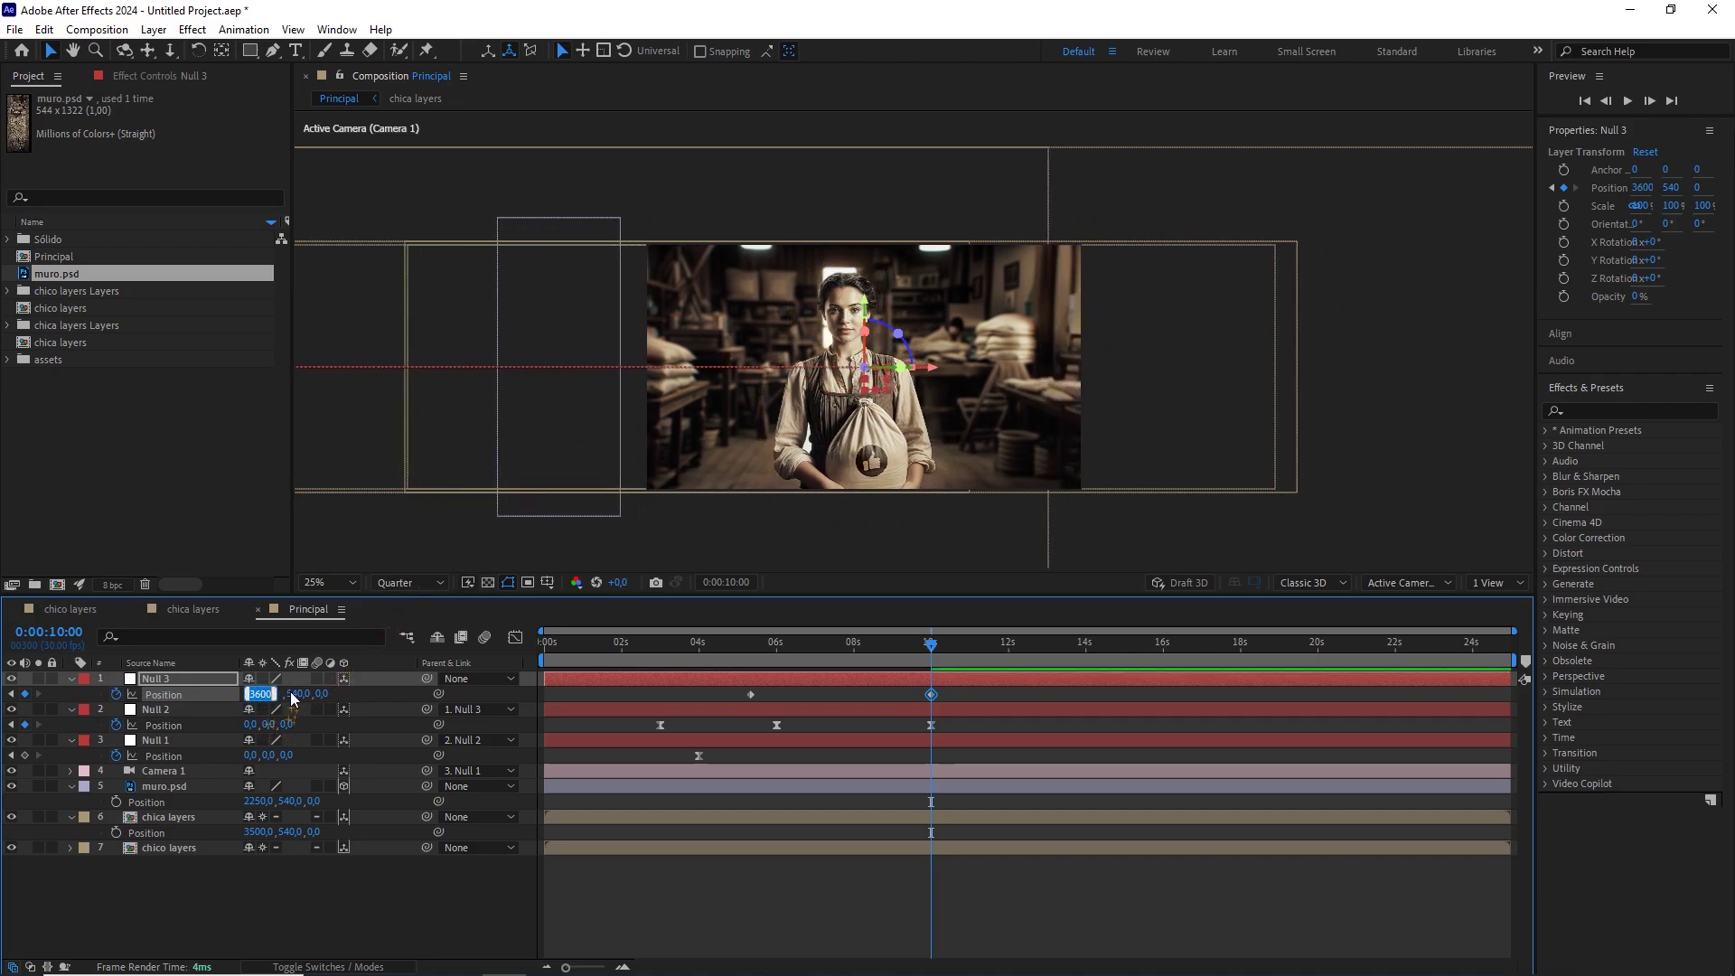
{"action": "type", "text": "35"}
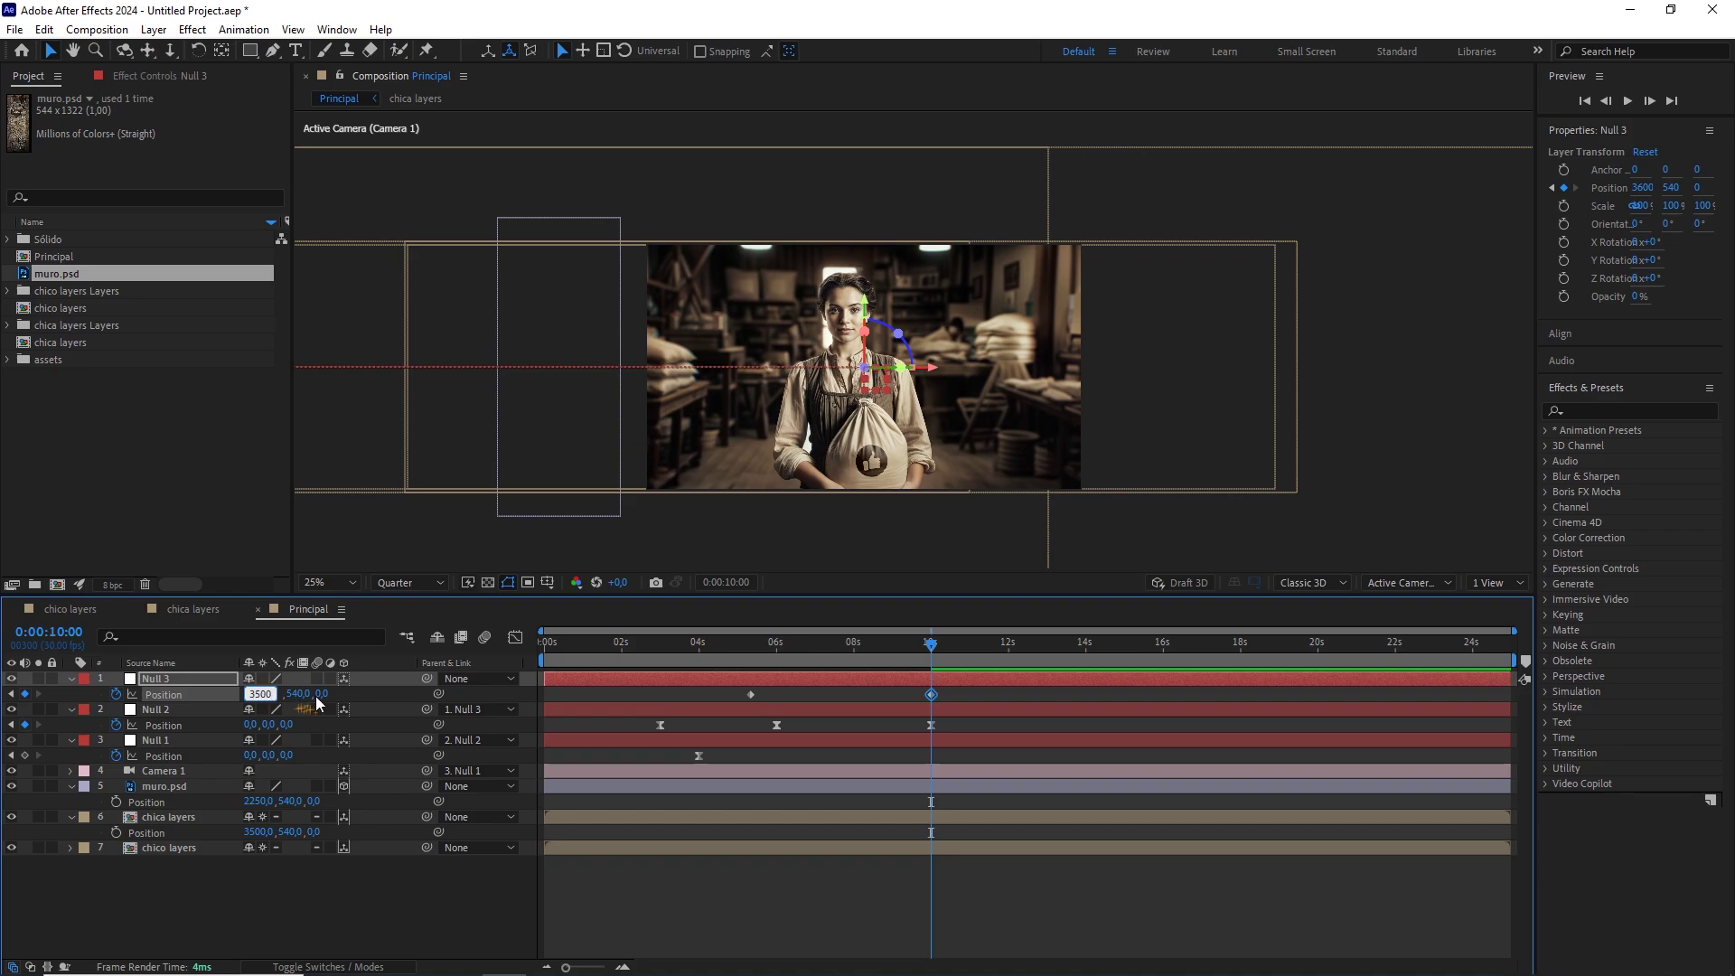
{"action": "type", "text": "00"}
{"action": "left_click", "coordinate": [365, 690]}
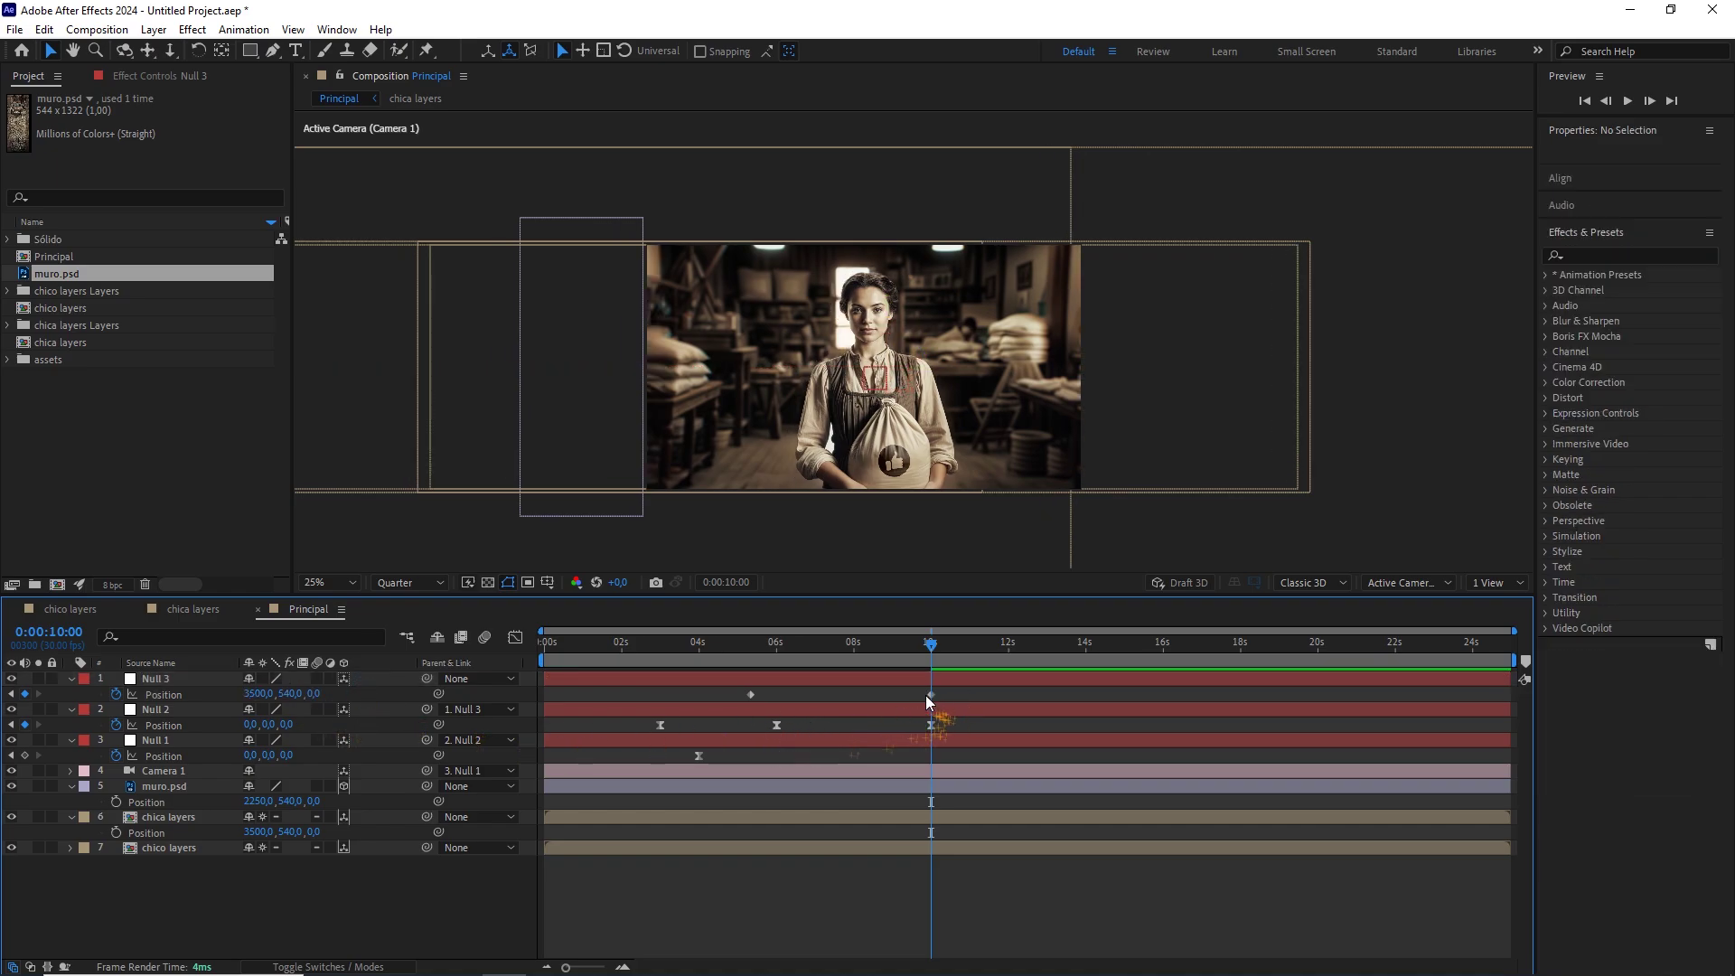
Move Null 3's X 3500 Position keyframe to 14 seconds and add another Position keyframe at 10 seconds.
{"action": "left_click_drag", "start_coordinate": [926, 648], "coordinate": [954, 696]}
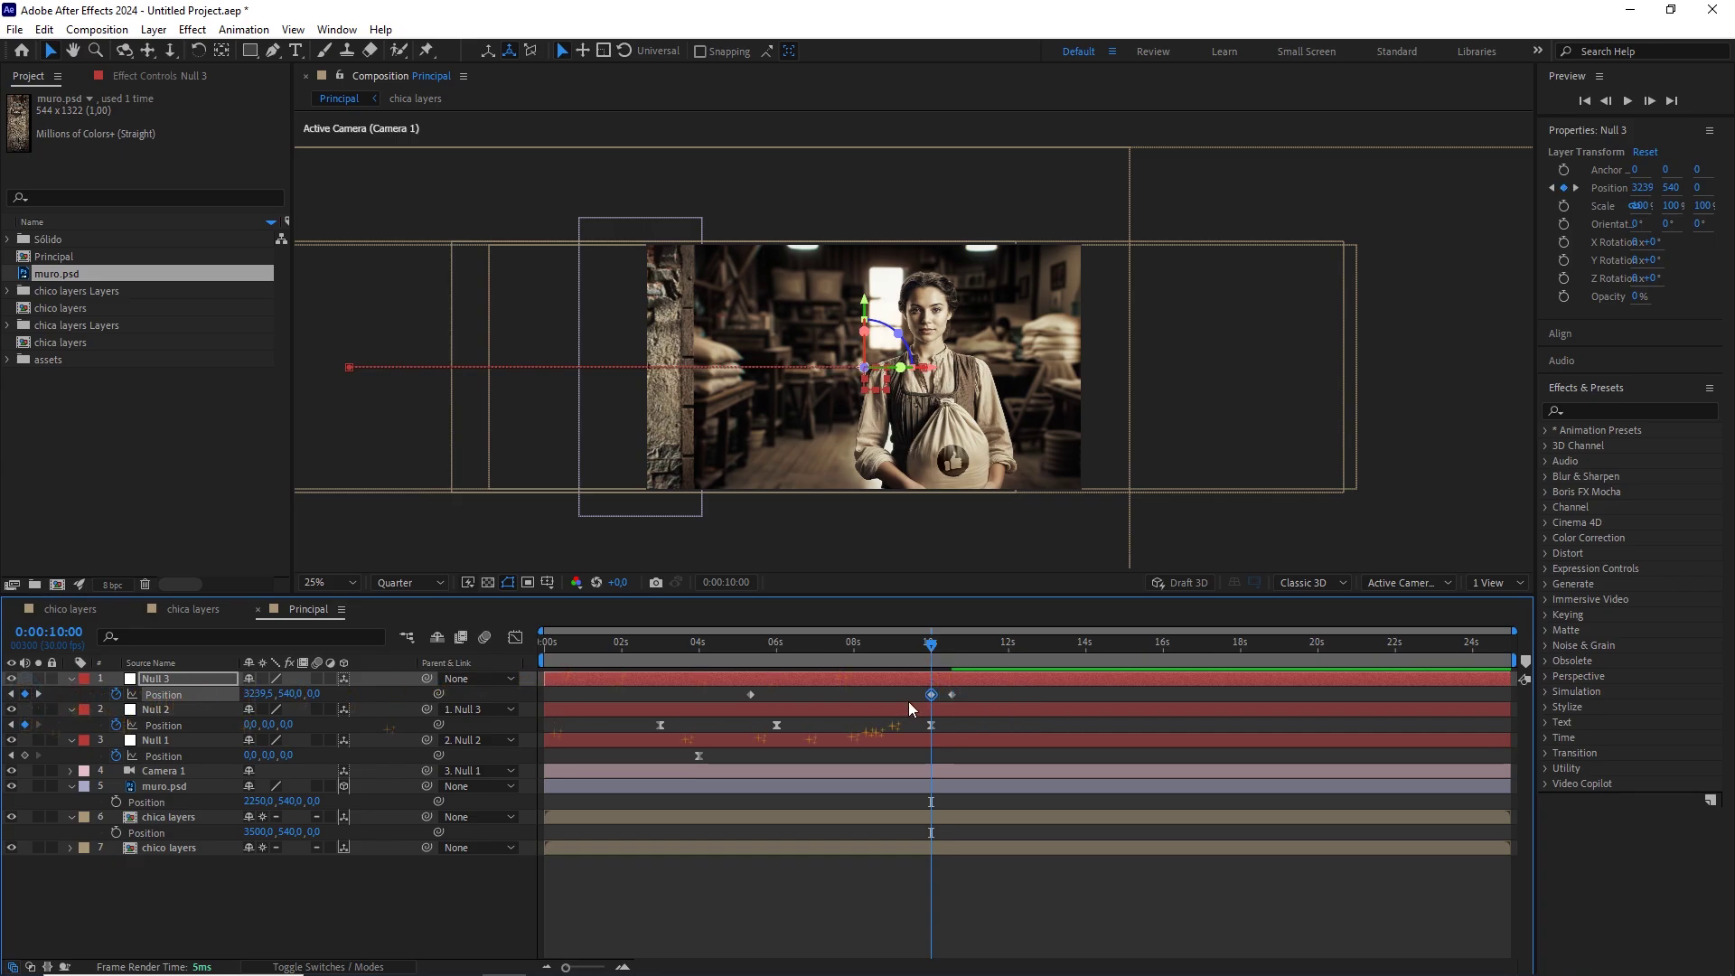
{"action": "left_click_drag", "start_coordinate": [952, 694], "coordinate": [1052, 703]}
{"action": "left_click_drag", "start_coordinate": [1097, 644], "coordinate": [1079, 698]}
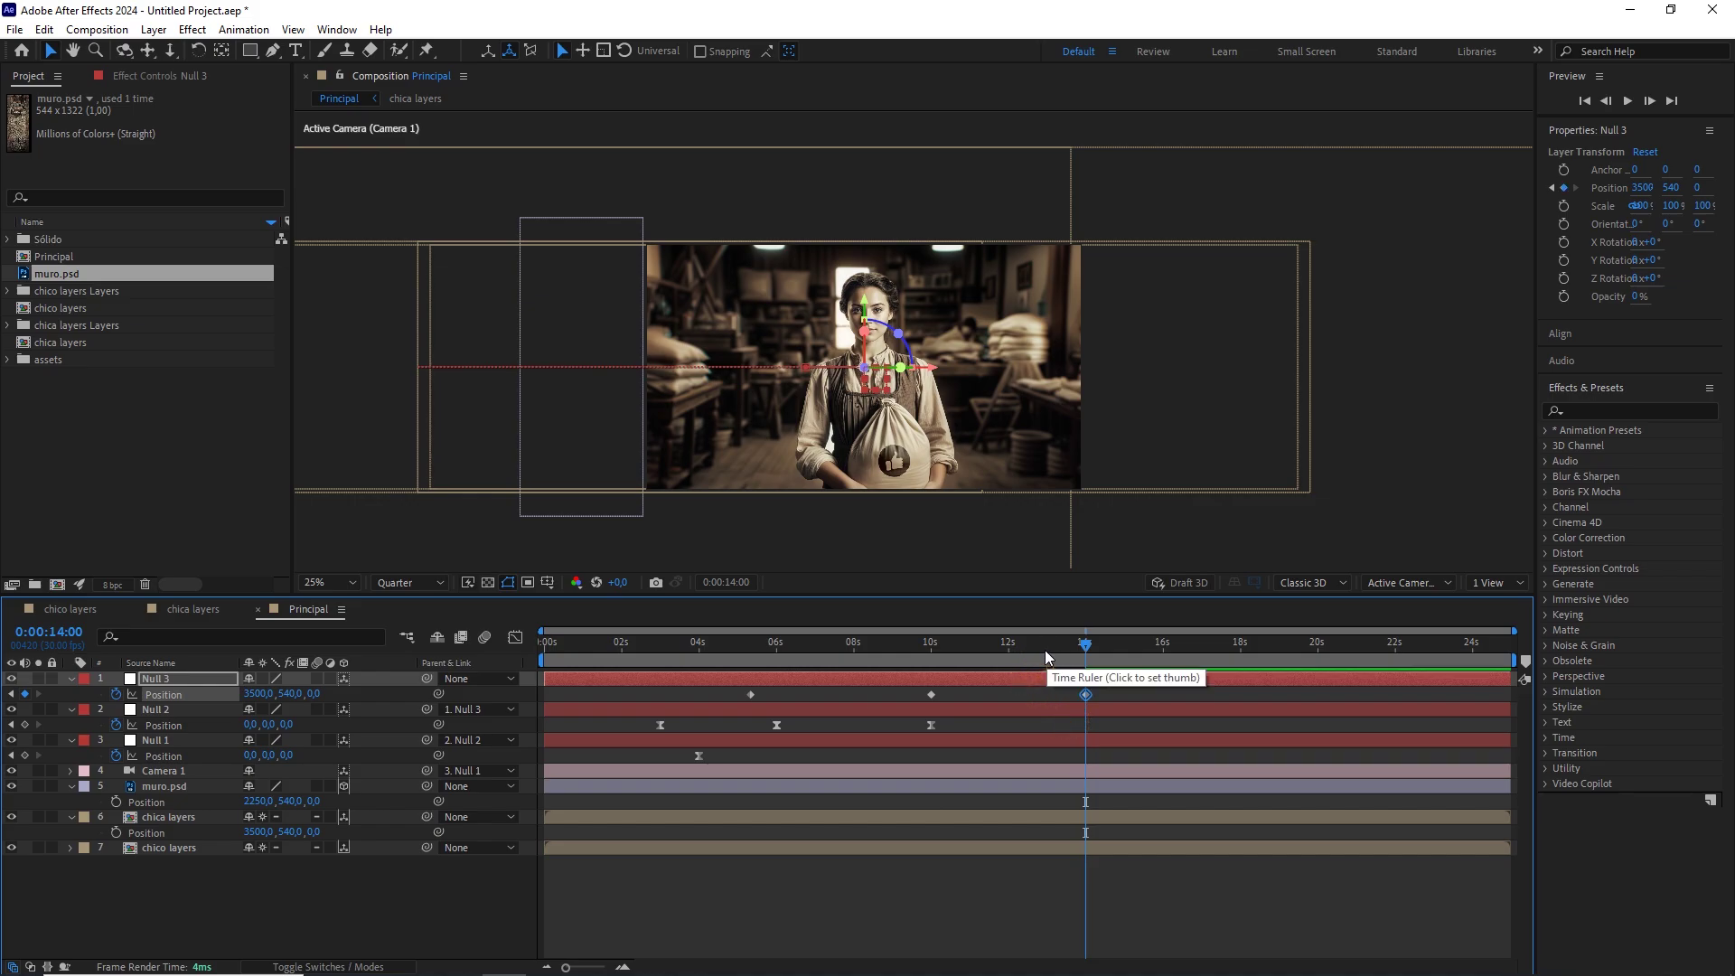
Set Null 3's X position to 3450 at 10 seconds and apply Easy Ease to all three of its Position keyframes.
{"action": "left_click_drag", "start_coordinate": [1085, 643], "coordinate": [946, 643]}
{"action": "left_click", "coordinate": [263, 694]}
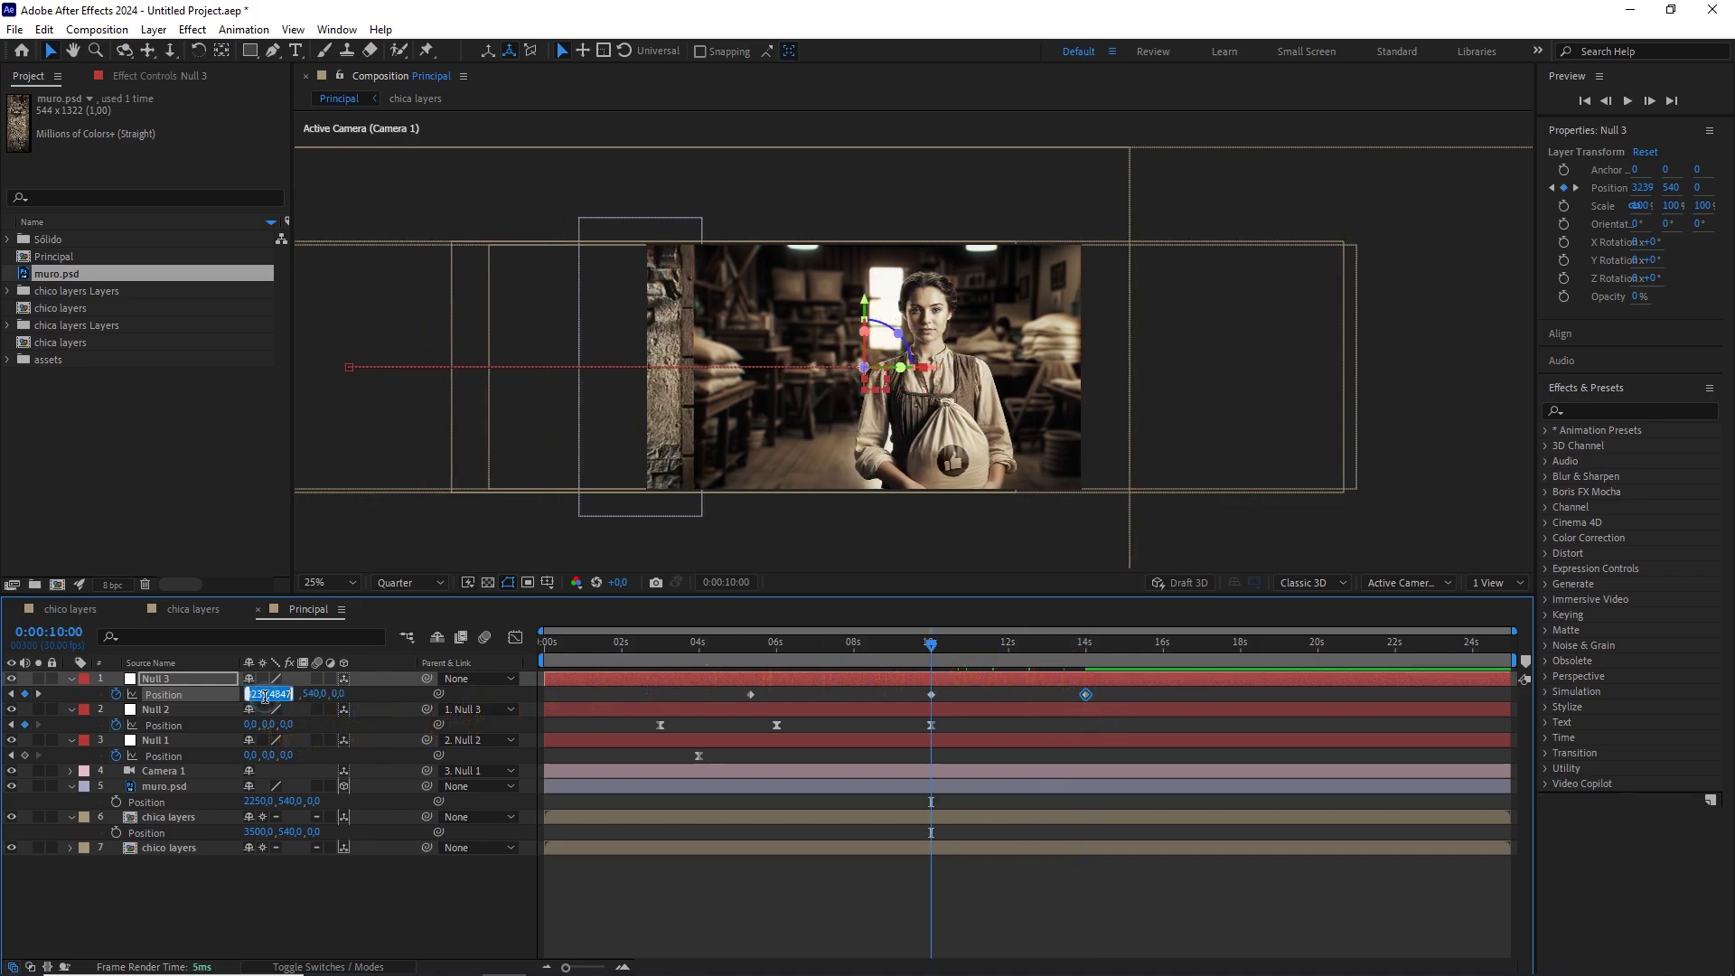
{"action": "type", "text": "3450"}
{"action": "left_click_drag", "start_coordinate": [1114, 690], "coordinate": [730, 697]}
{"action": "key", "text": "F9"}
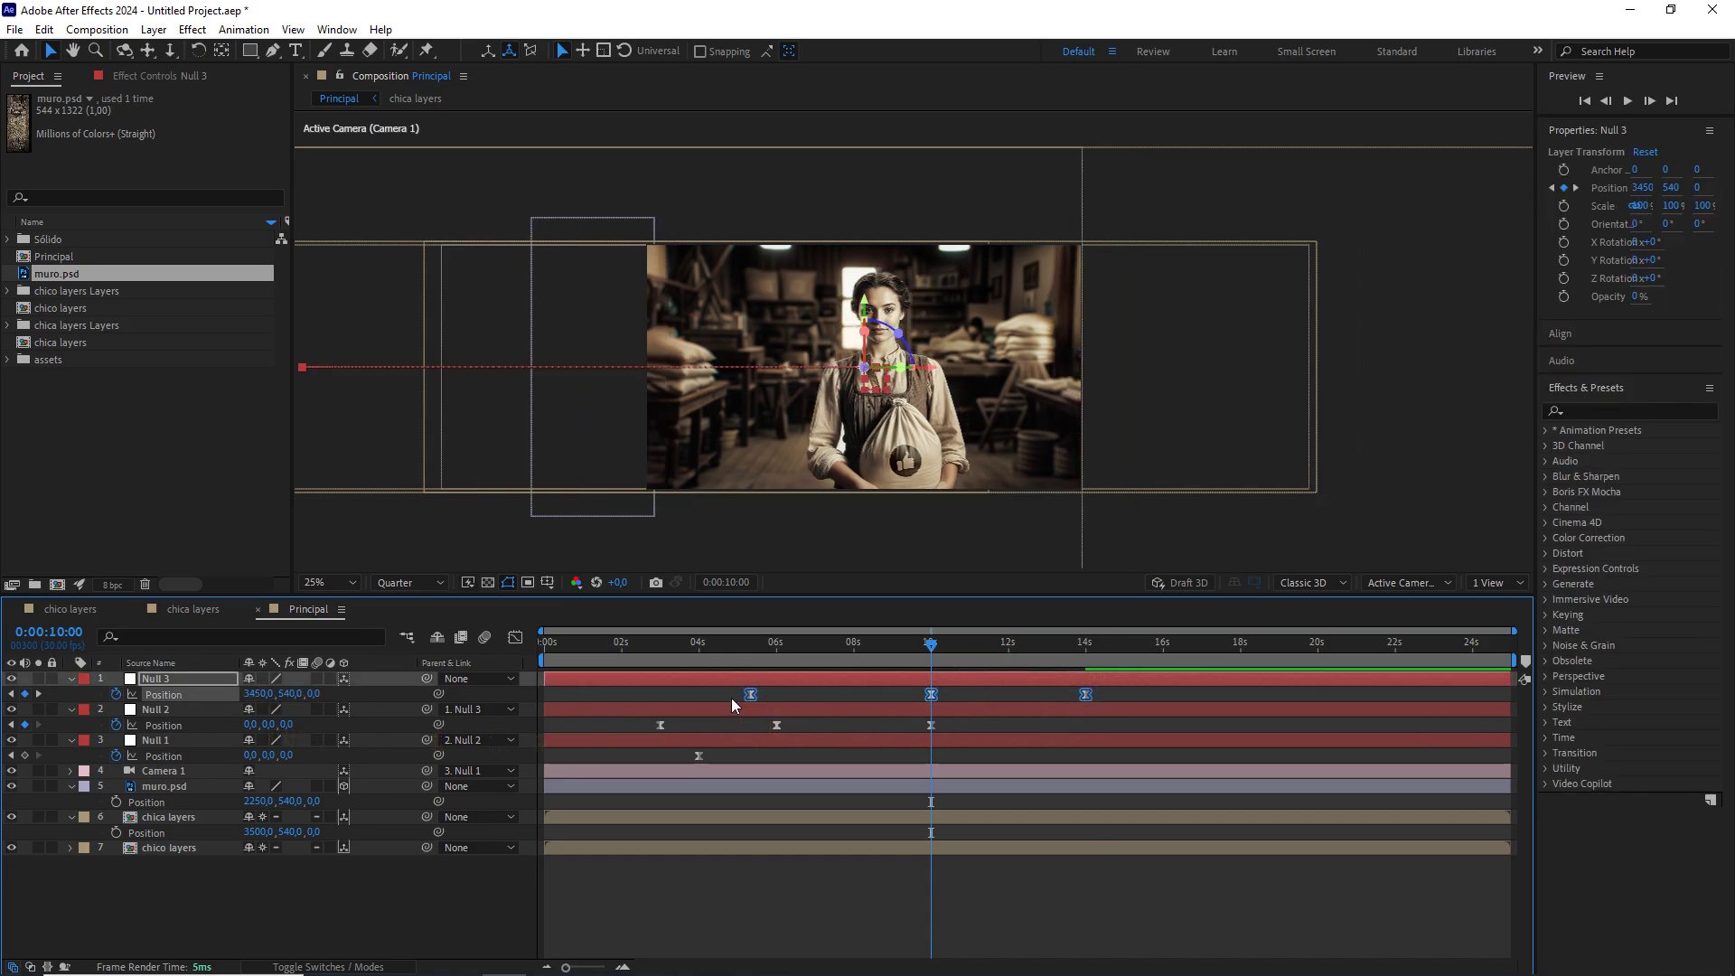
Set the incoming and outgoing velocity influence of Null 3's first two Position keyframes to 65%.
{"action": "left_click", "coordinate": [750, 695]}
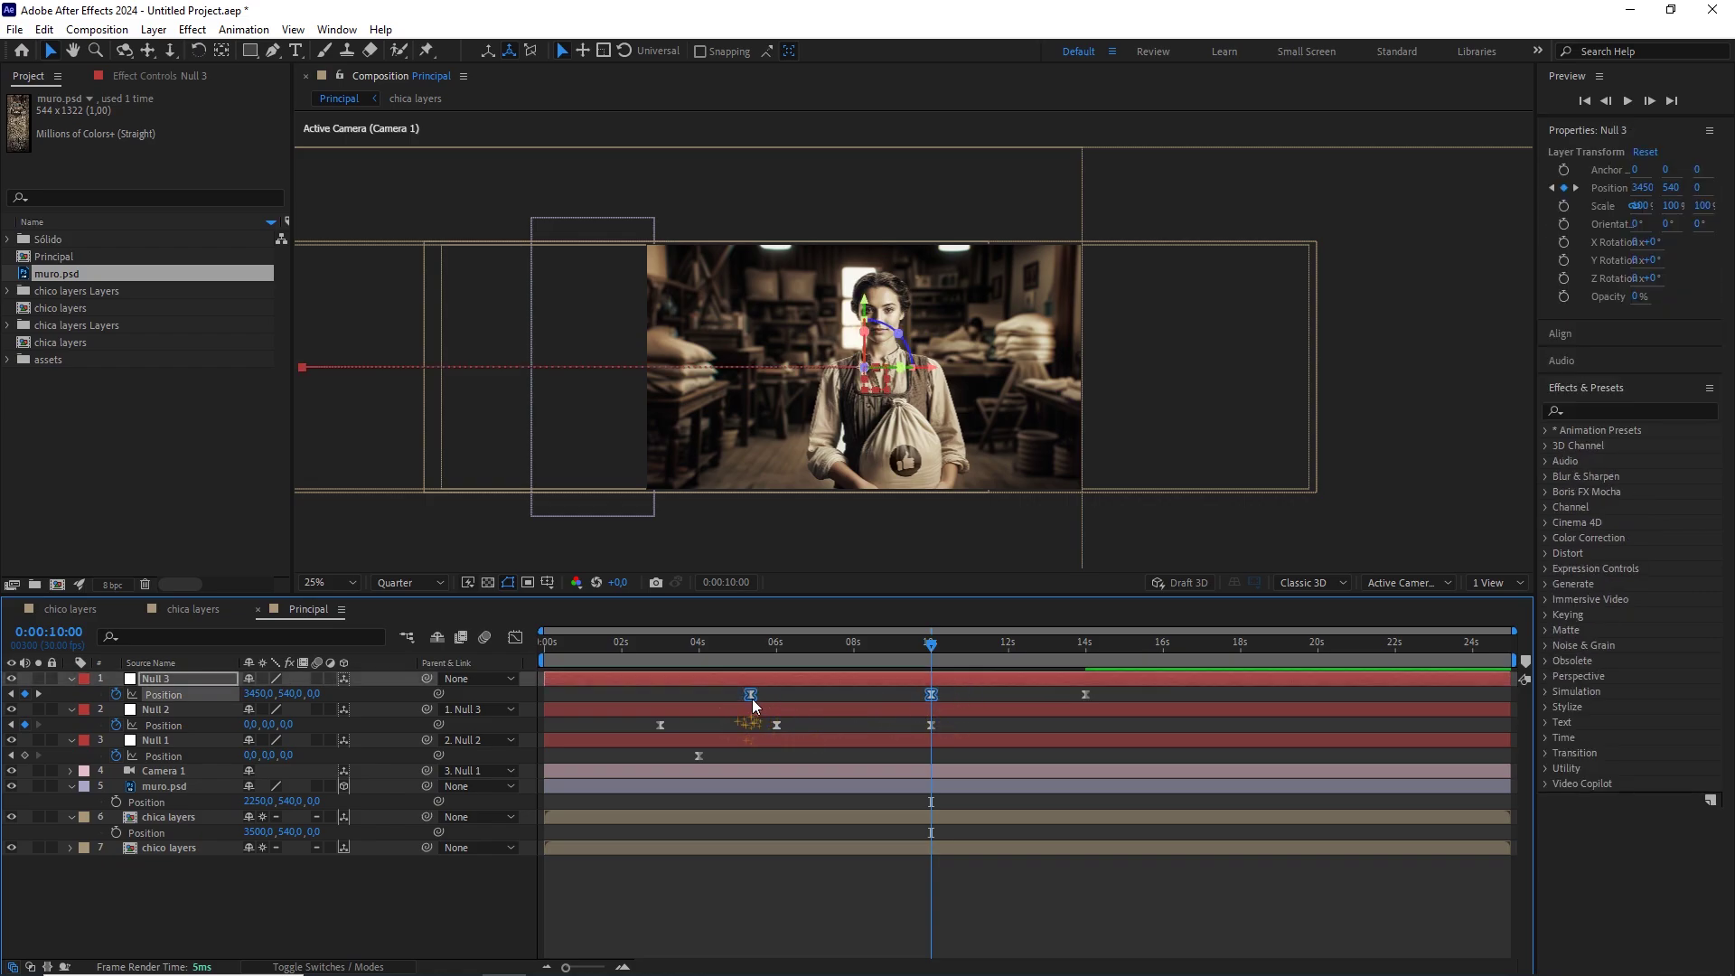
{"action": "right_click", "coordinate": [750, 694]}
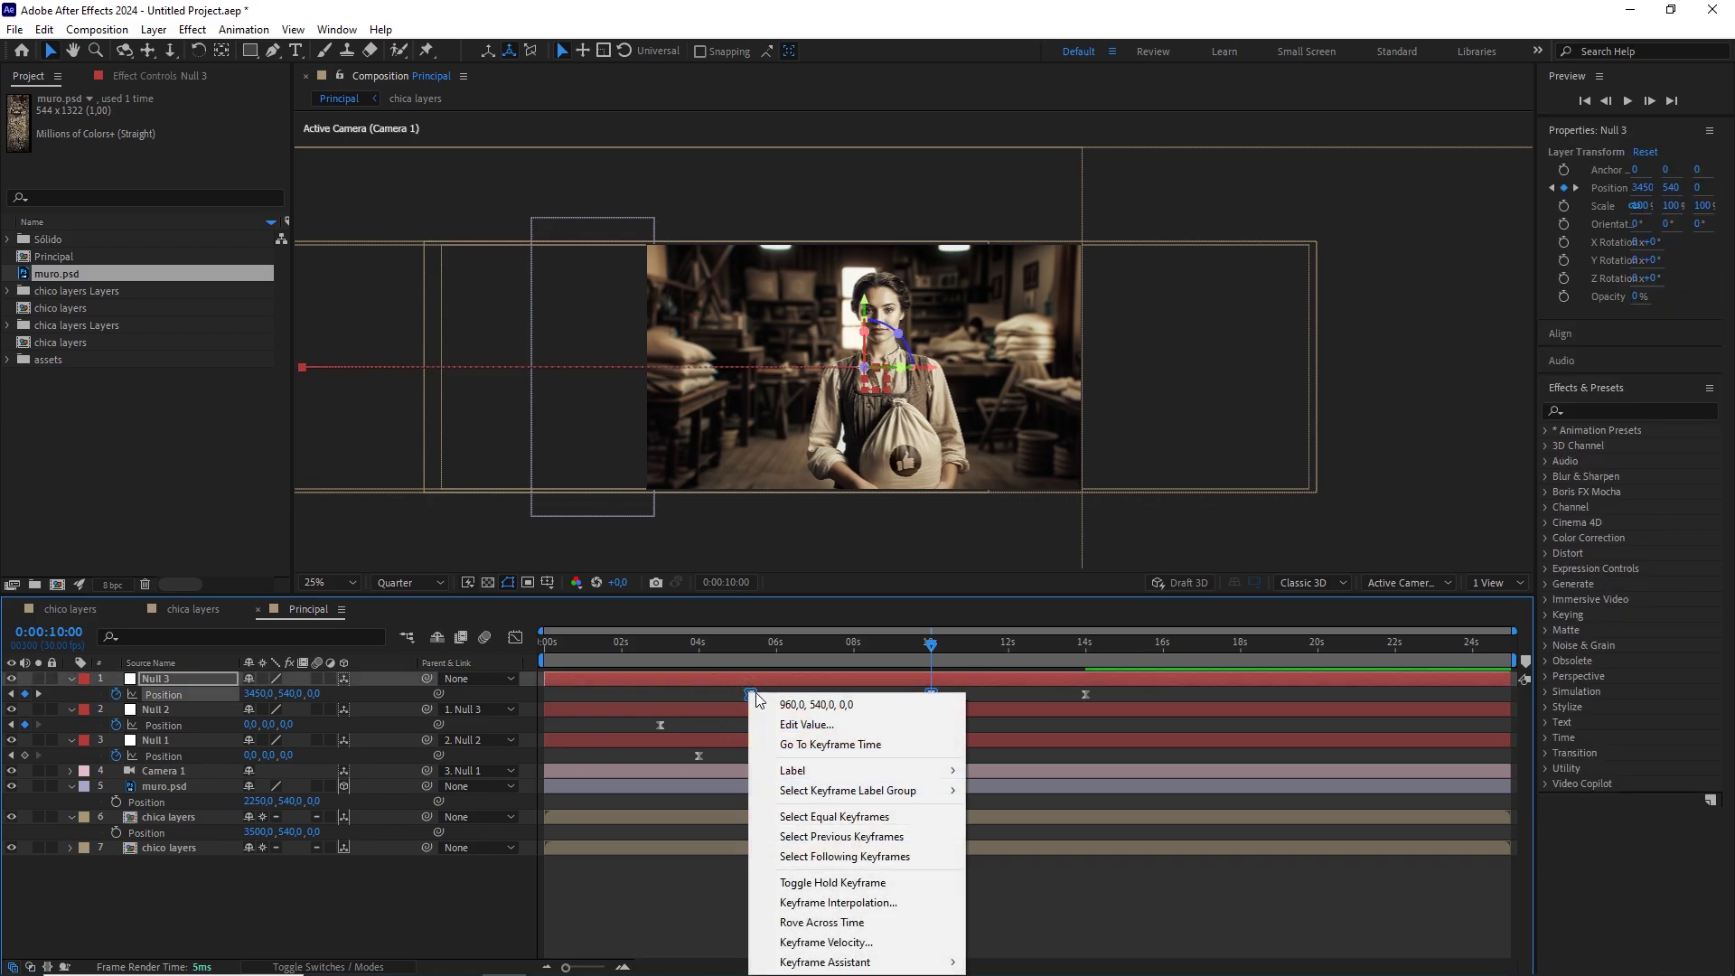
{"action": "left_click", "coordinate": [854, 943]}
{"action": "left_click", "coordinate": [839, 449]}
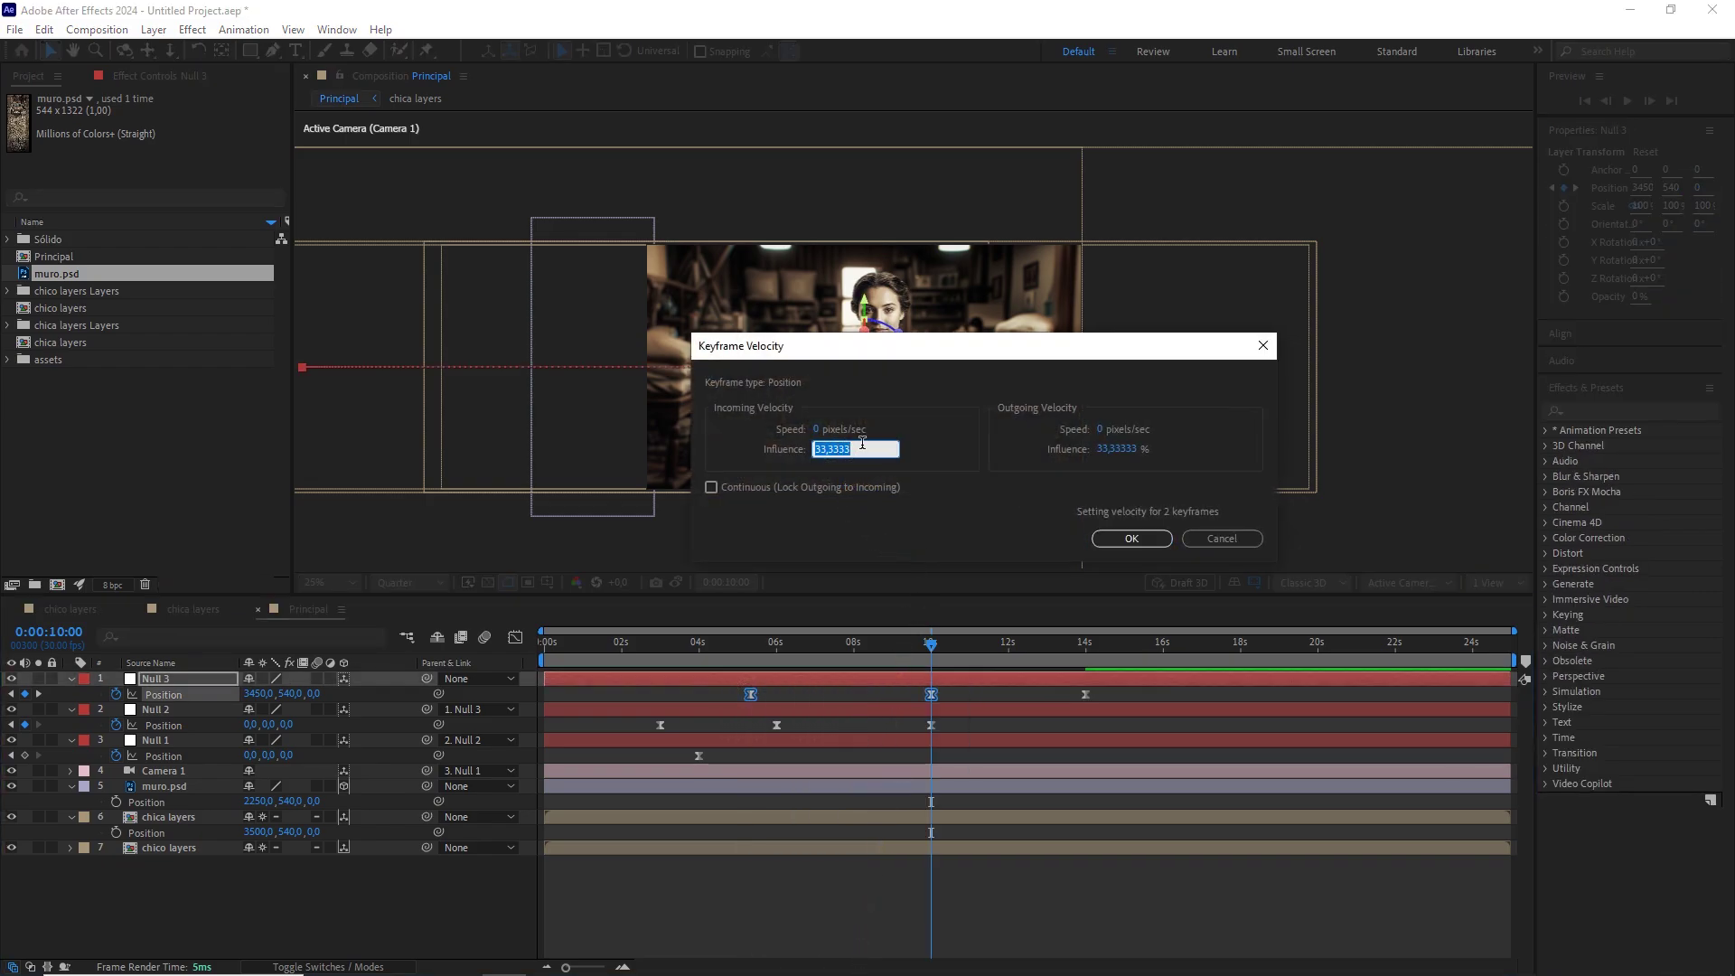
{"action": "left_click", "coordinate": [1113, 449]}
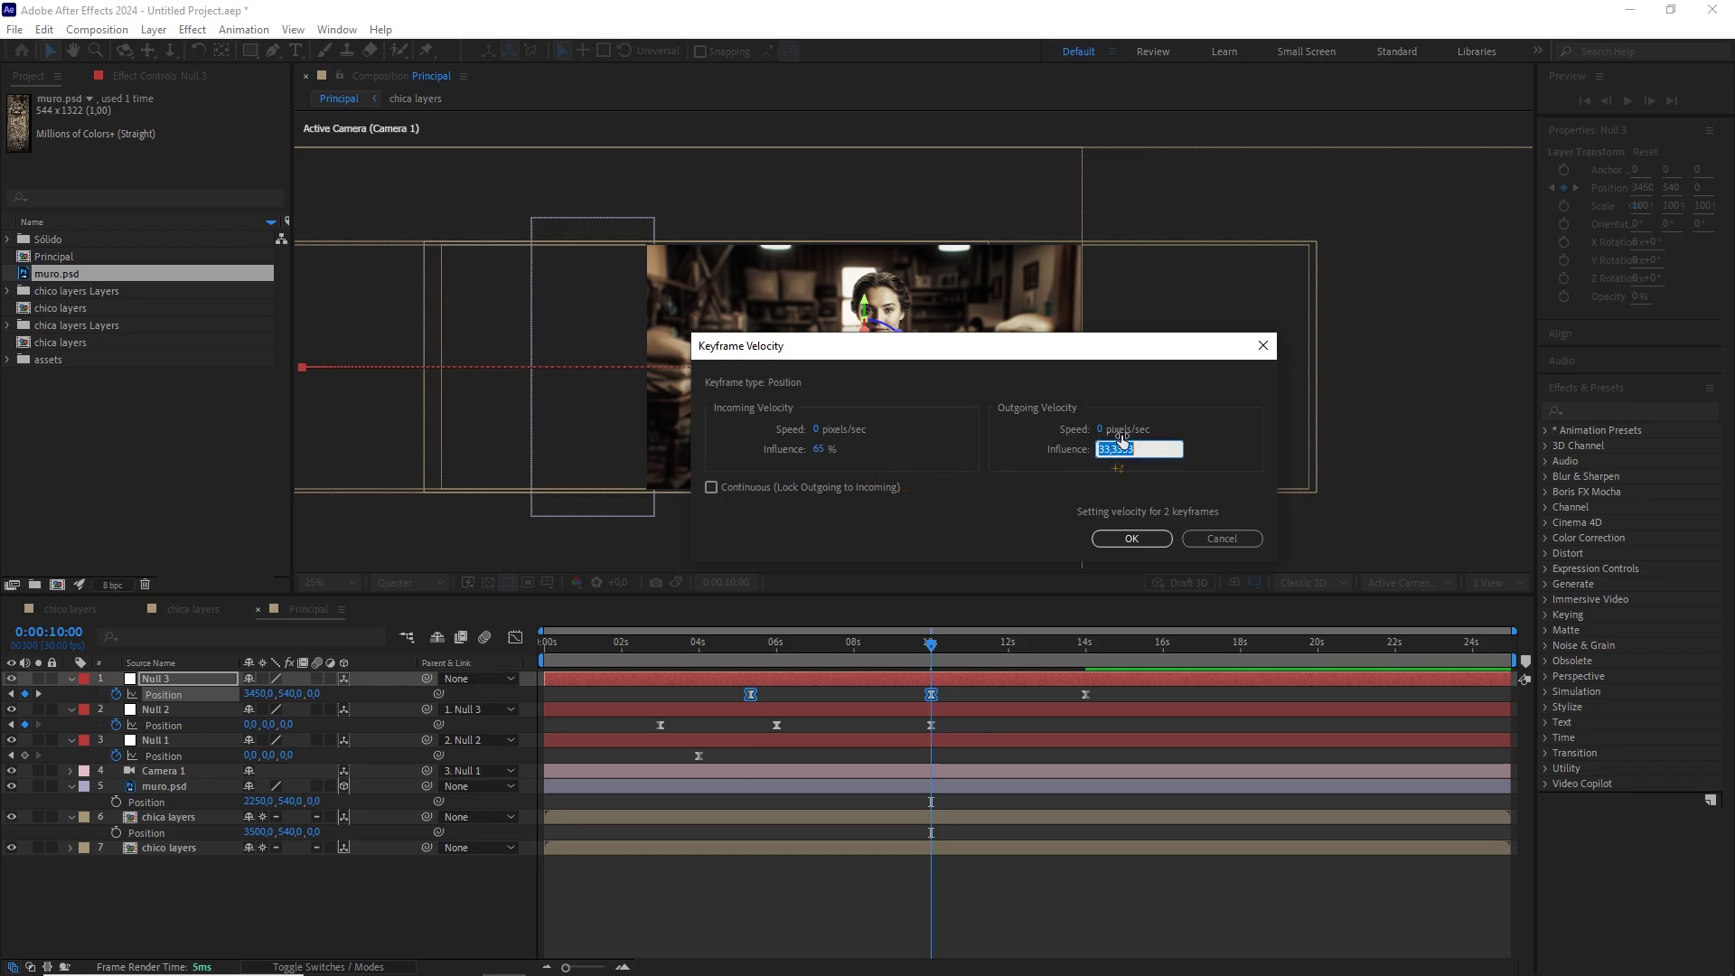
{"action": "type", "text": "65"}
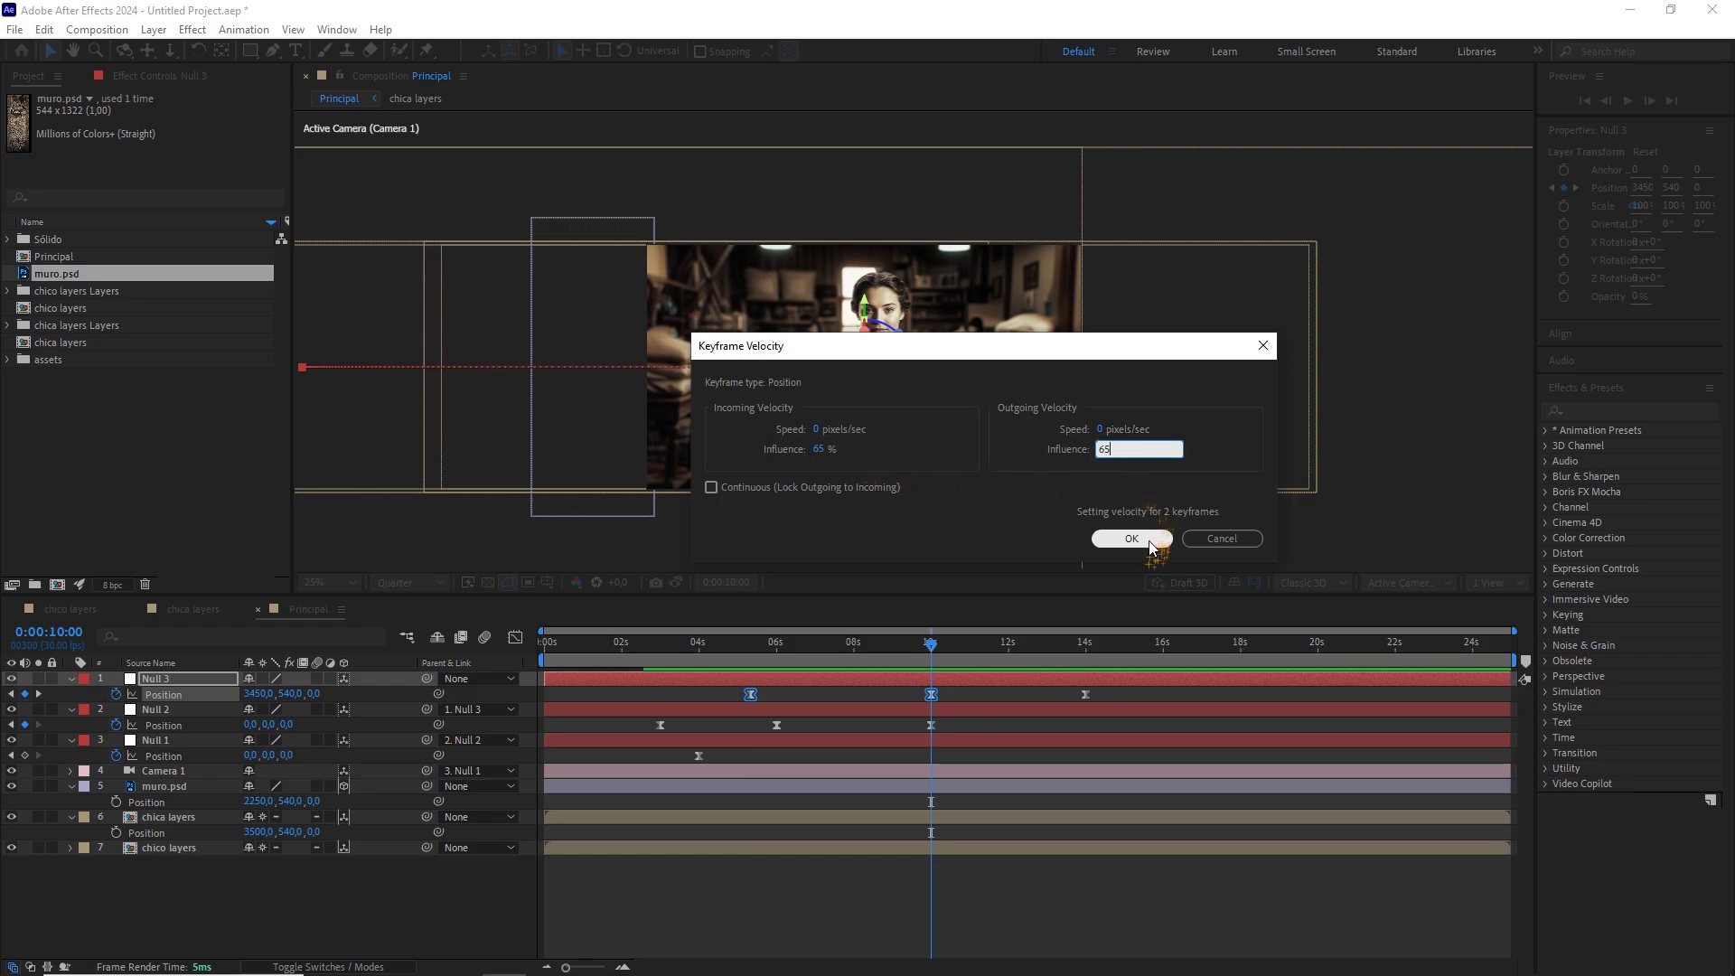
{"action": "left_click", "coordinate": [1146, 539]}
In the speed graph, make Null 3's 10-second Position keyframe continuous and raise its speed to about 55 px/sec.
{"action": "left_click", "coordinate": [515, 638]}
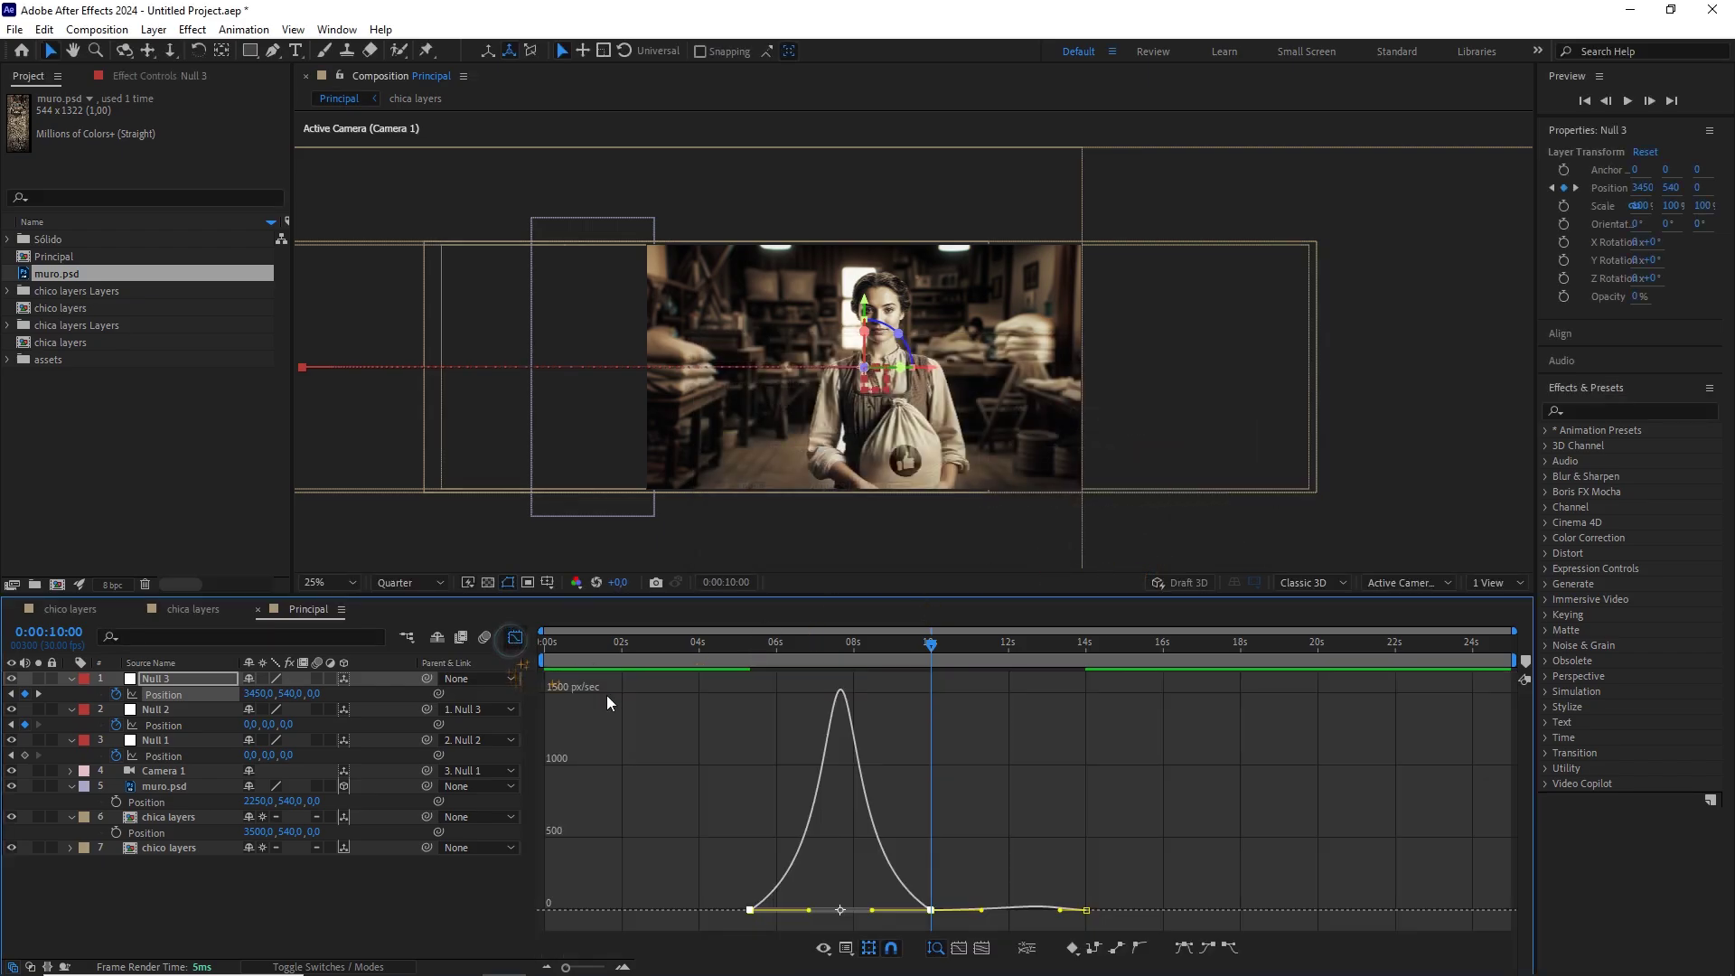
{"action": "left_click", "coordinate": [984, 855]}
{"action": "left_click_drag", "start_coordinate": [567, 968], "coordinate": [588, 968]}
{"action": "left_click_drag", "start_coordinate": [1072, 869], "coordinate": [1000, 924]}
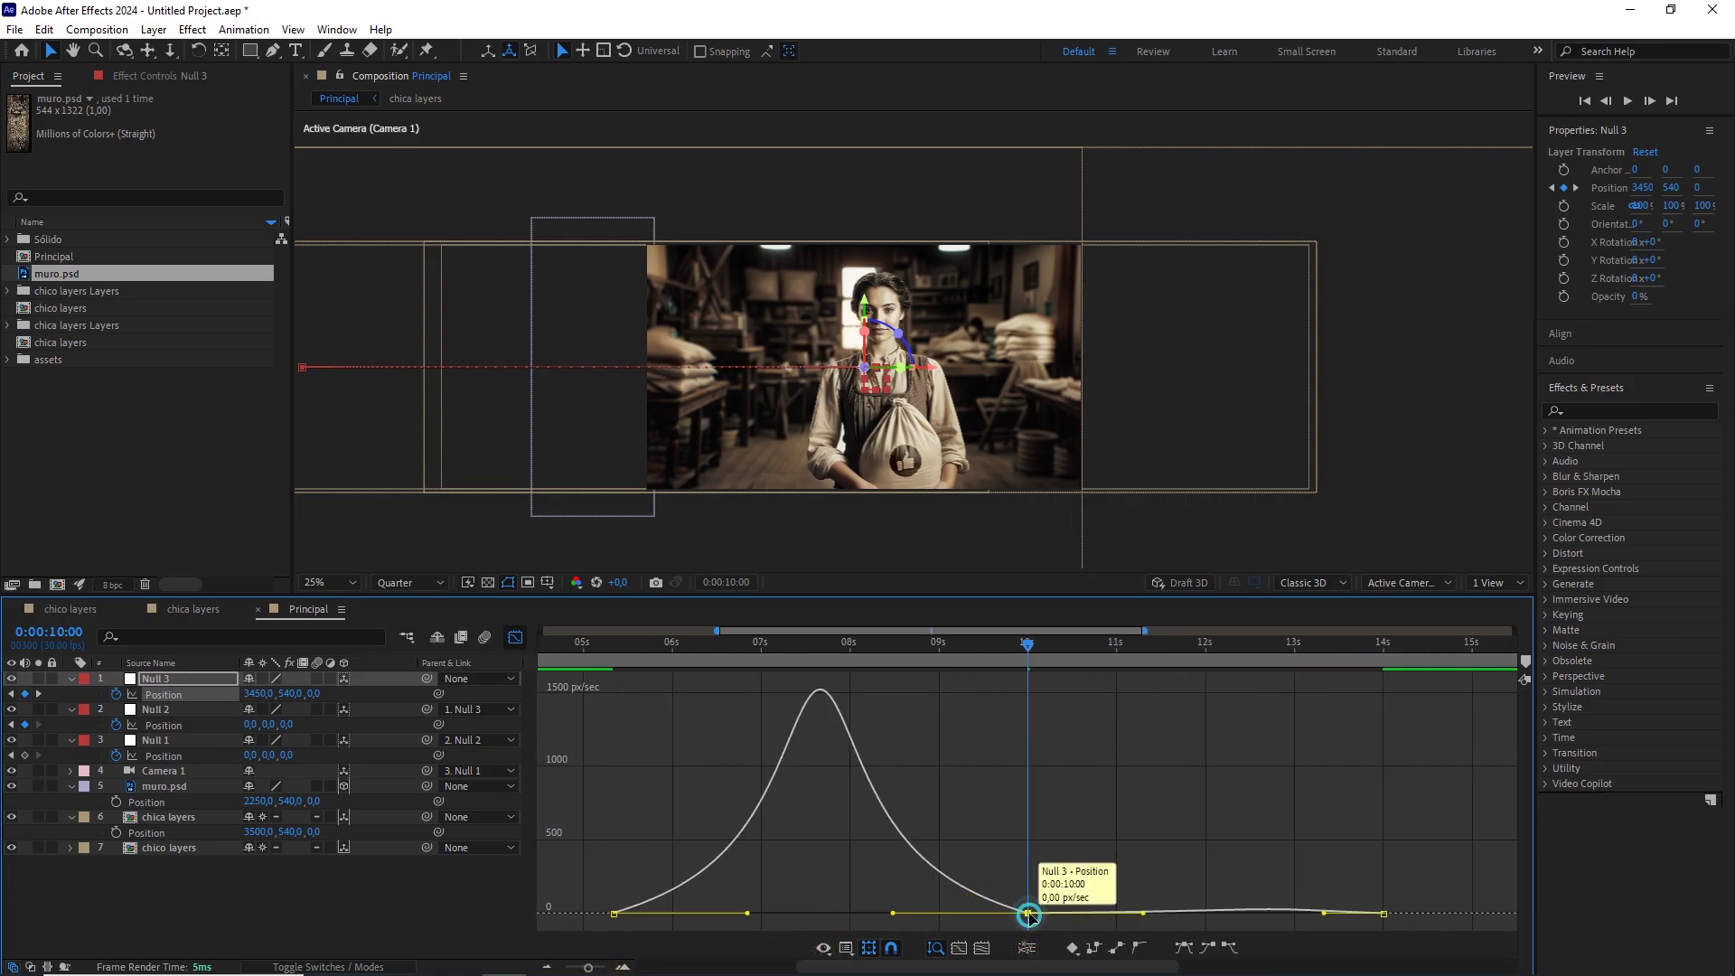
{"action": "double_click", "coordinate": [1028, 914]}
{"action": "left_click", "coordinate": [712, 488]}
{"action": "left_click", "coordinate": [1132, 539]}
{"action": "left_click_drag", "start_coordinate": [1143, 913], "coordinate": [1140, 906]}
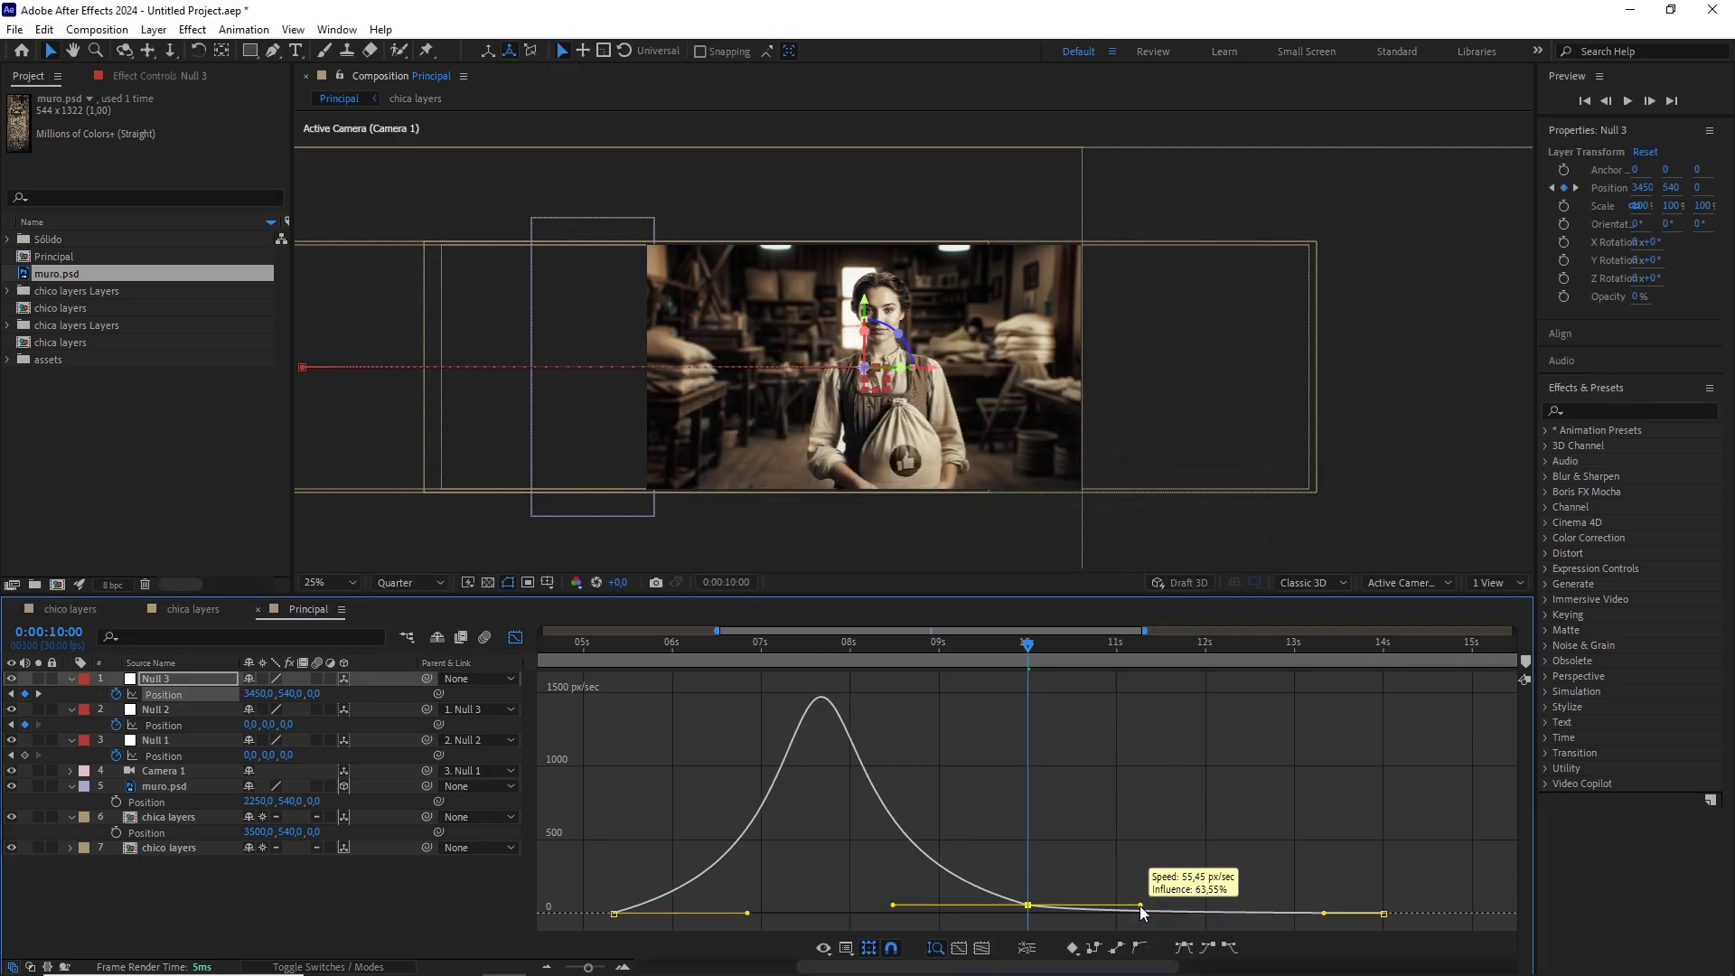
{"action": "left_click", "coordinate": [1201, 867]}
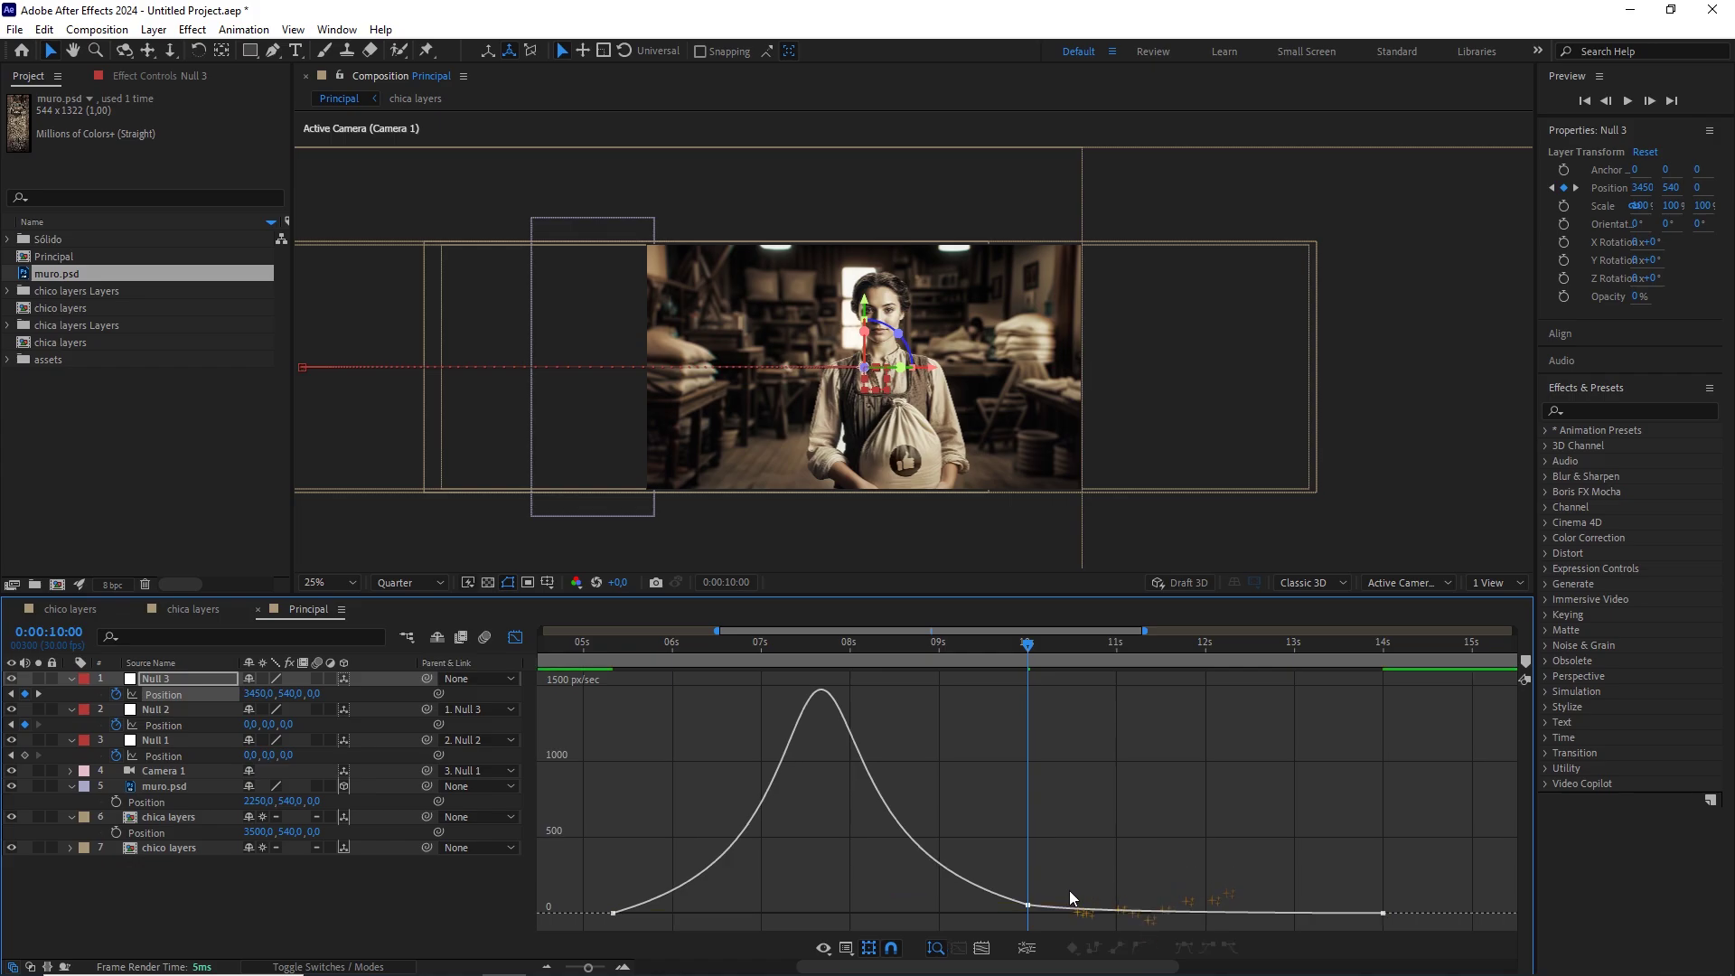
Temporarily disable graph snapping to raise the speed of Null 3's 10-second keyframe slightly more, and then restore snapping.
{"action": "left_click", "coordinate": [894, 949]}
{"action": "left_click_drag", "start_coordinate": [1119, 883], "coordinate": [1002, 931]}
{"action": "left_click_drag", "start_coordinate": [1140, 906], "coordinate": [1139, 904]}
{"action": "left_click", "coordinate": [1179, 858]}
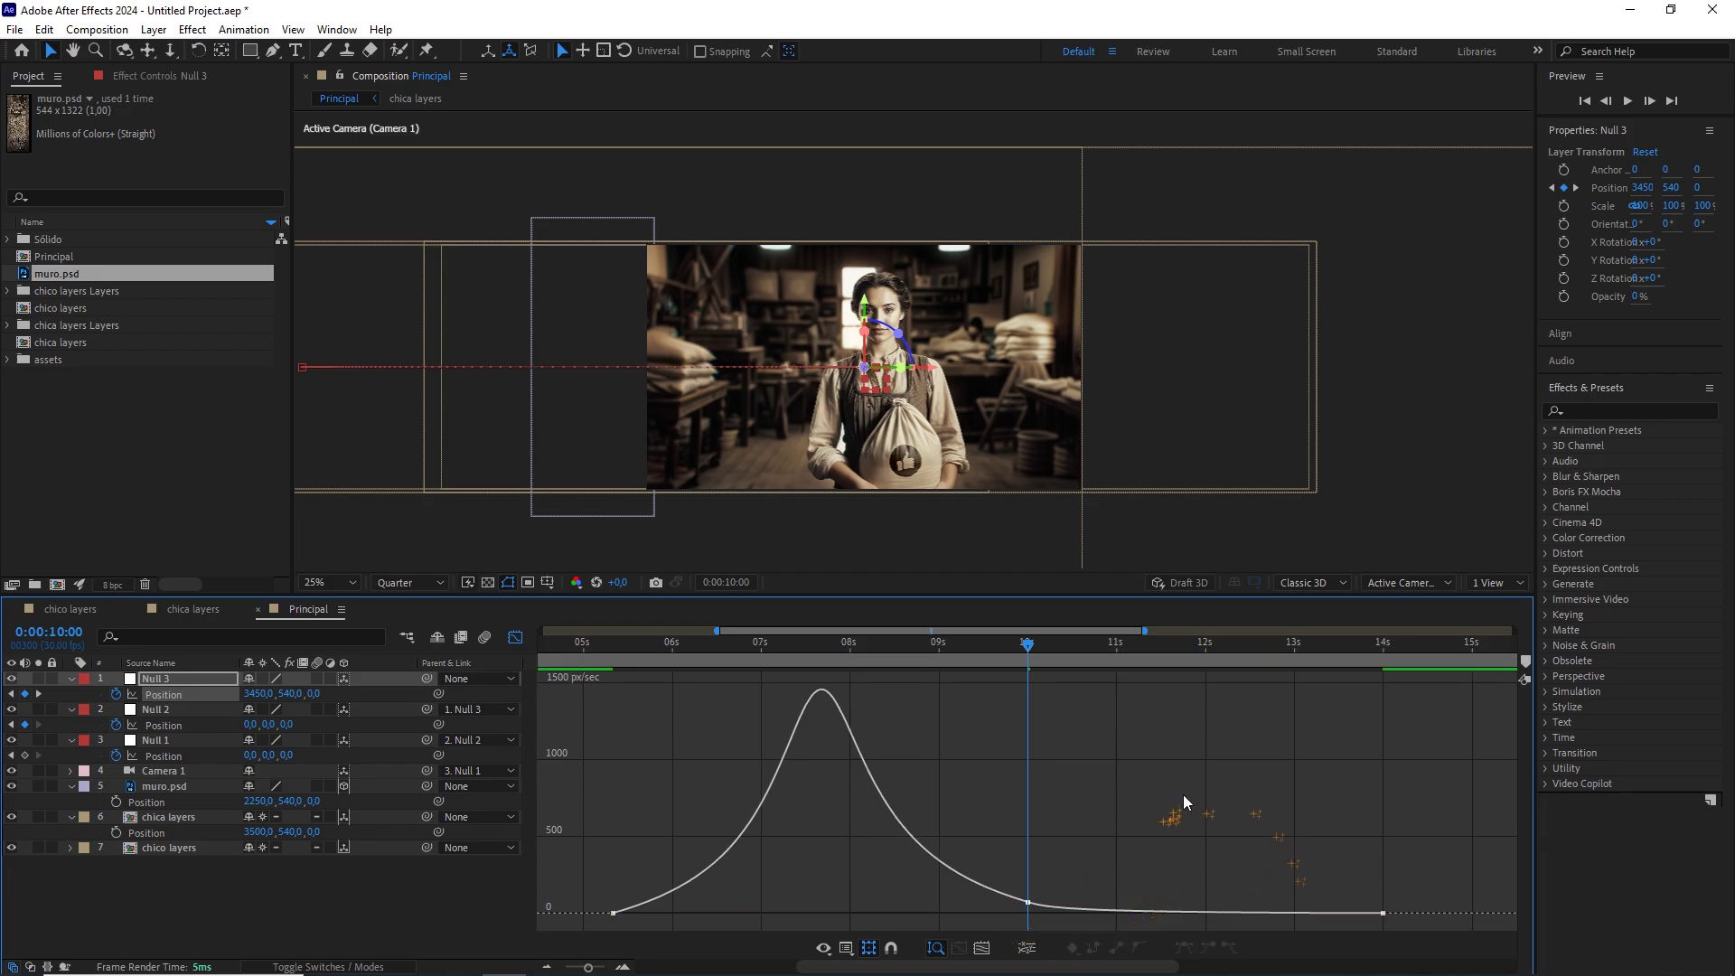
{"action": "left_click_drag", "start_coordinate": [593, 969], "coordinate": [596, 967]}
{"action": "left_click_drag", "start_coordinate": [1003, 653], "coordinate": [1046, 666]}
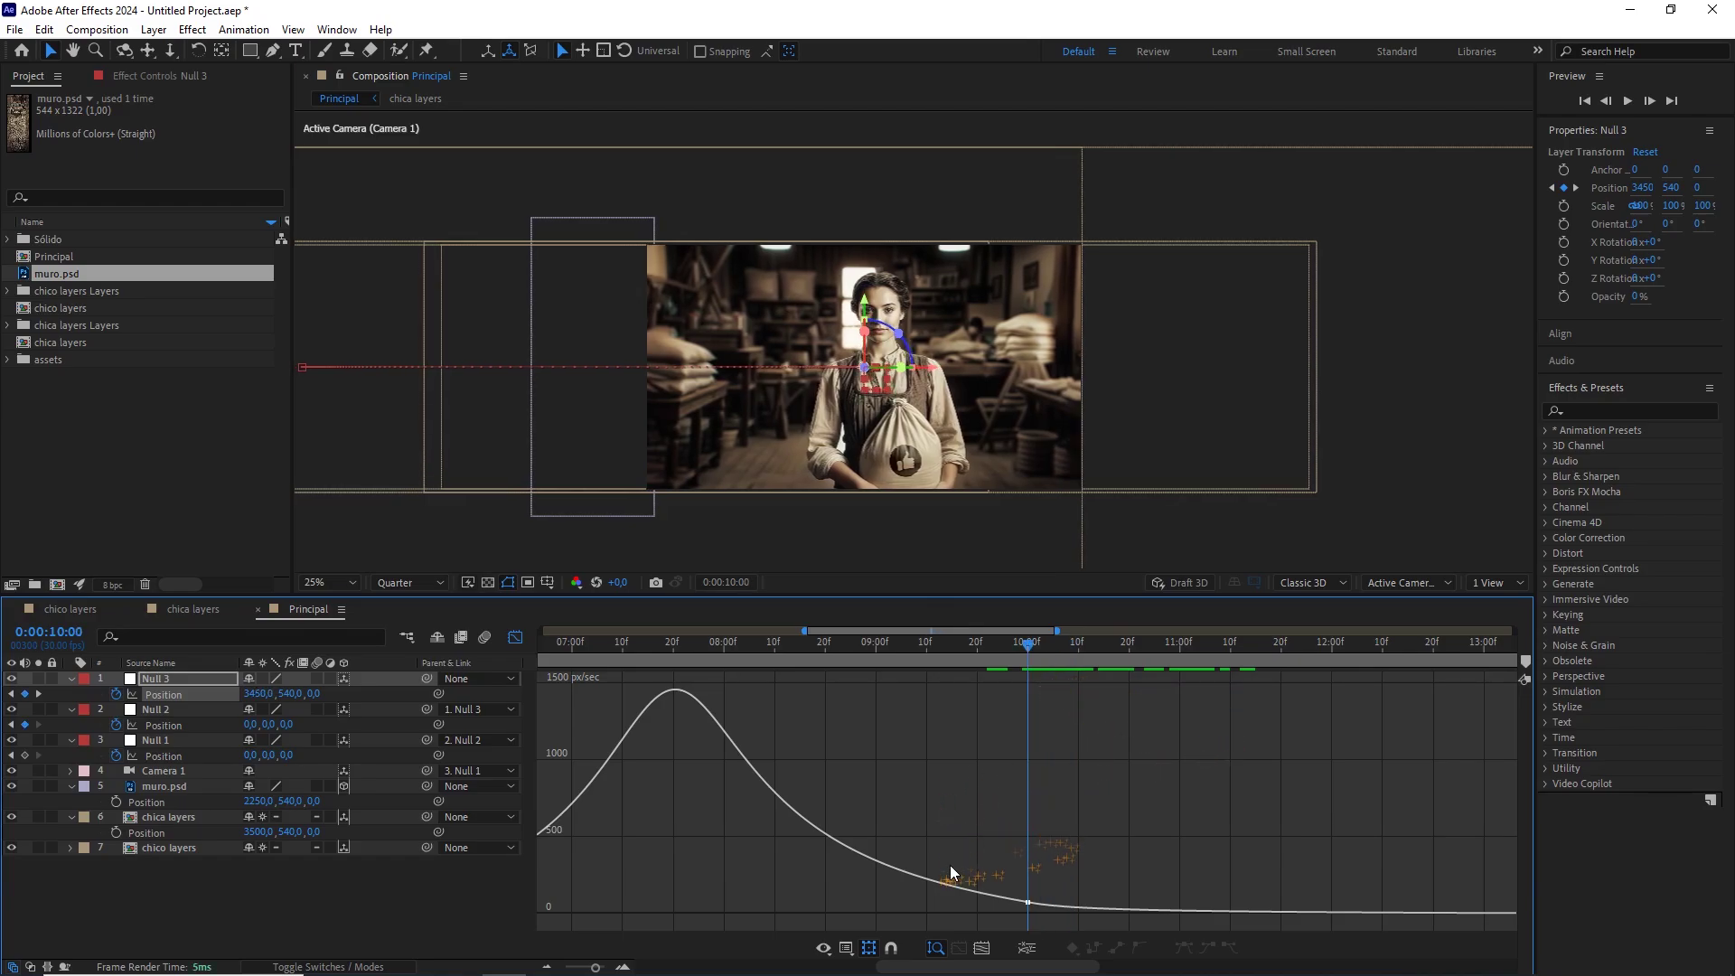
{"action": "left_click", "coordinate": [891, 947]}
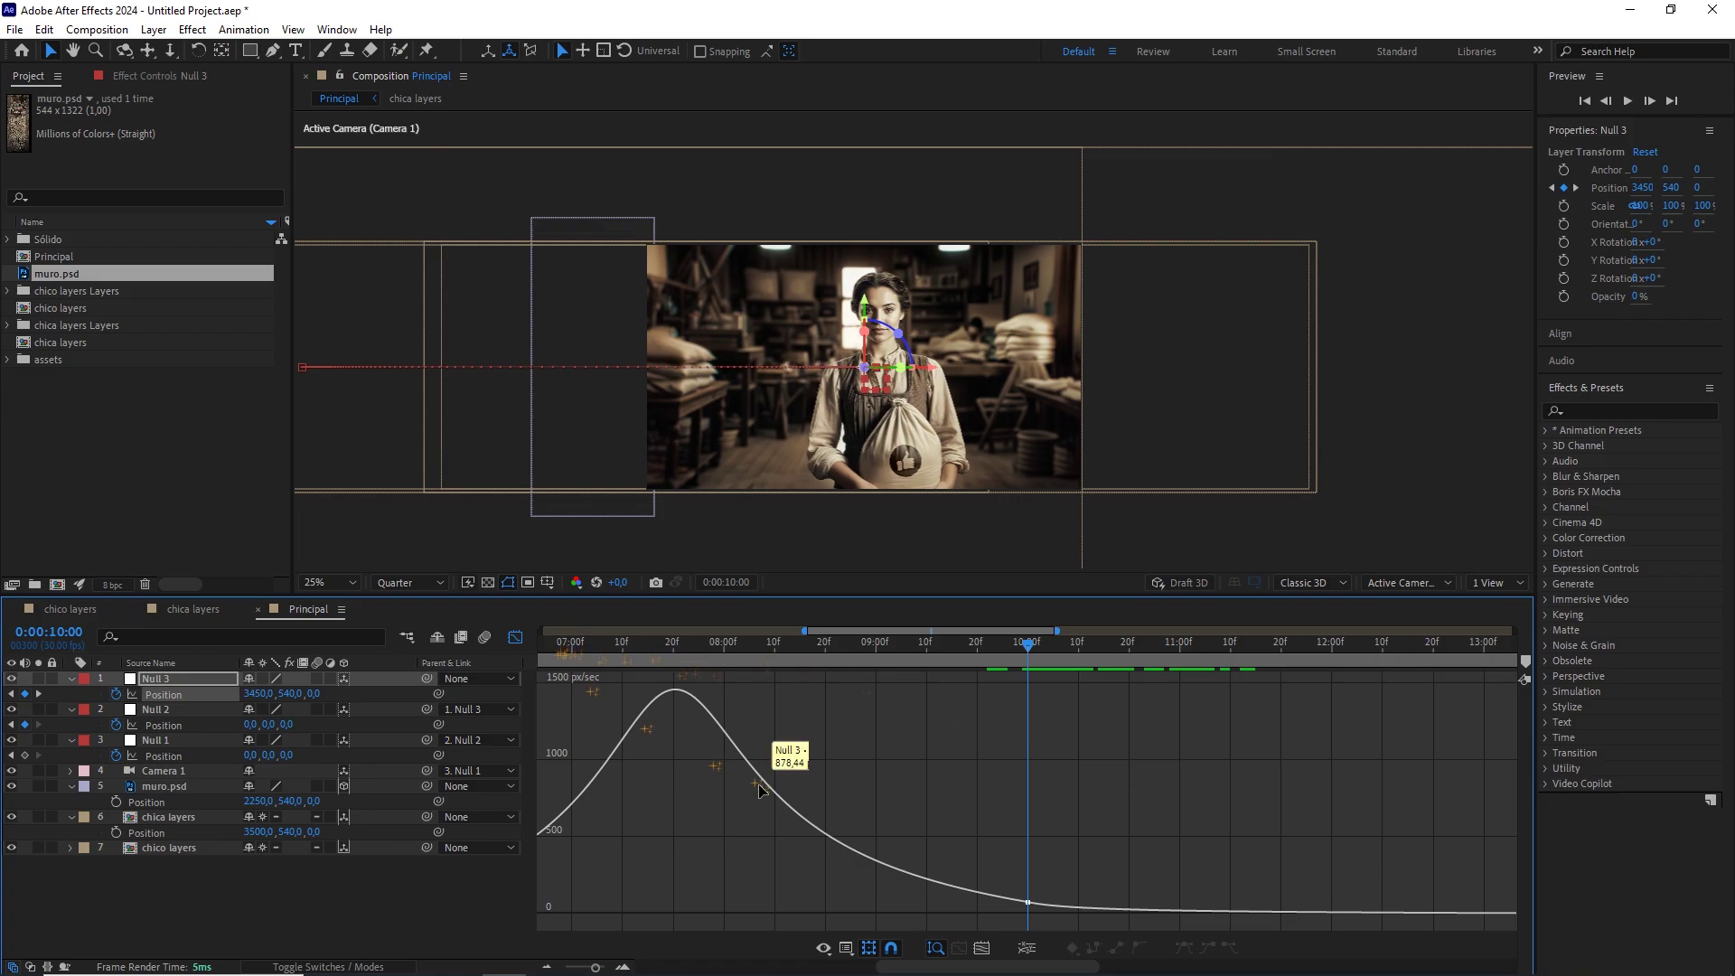
Close the speed graph and preview the camera animation from the start.
{"action": "left_click_drag", "start_coordinate": [594, 967], "coordinate": [578, 970]}
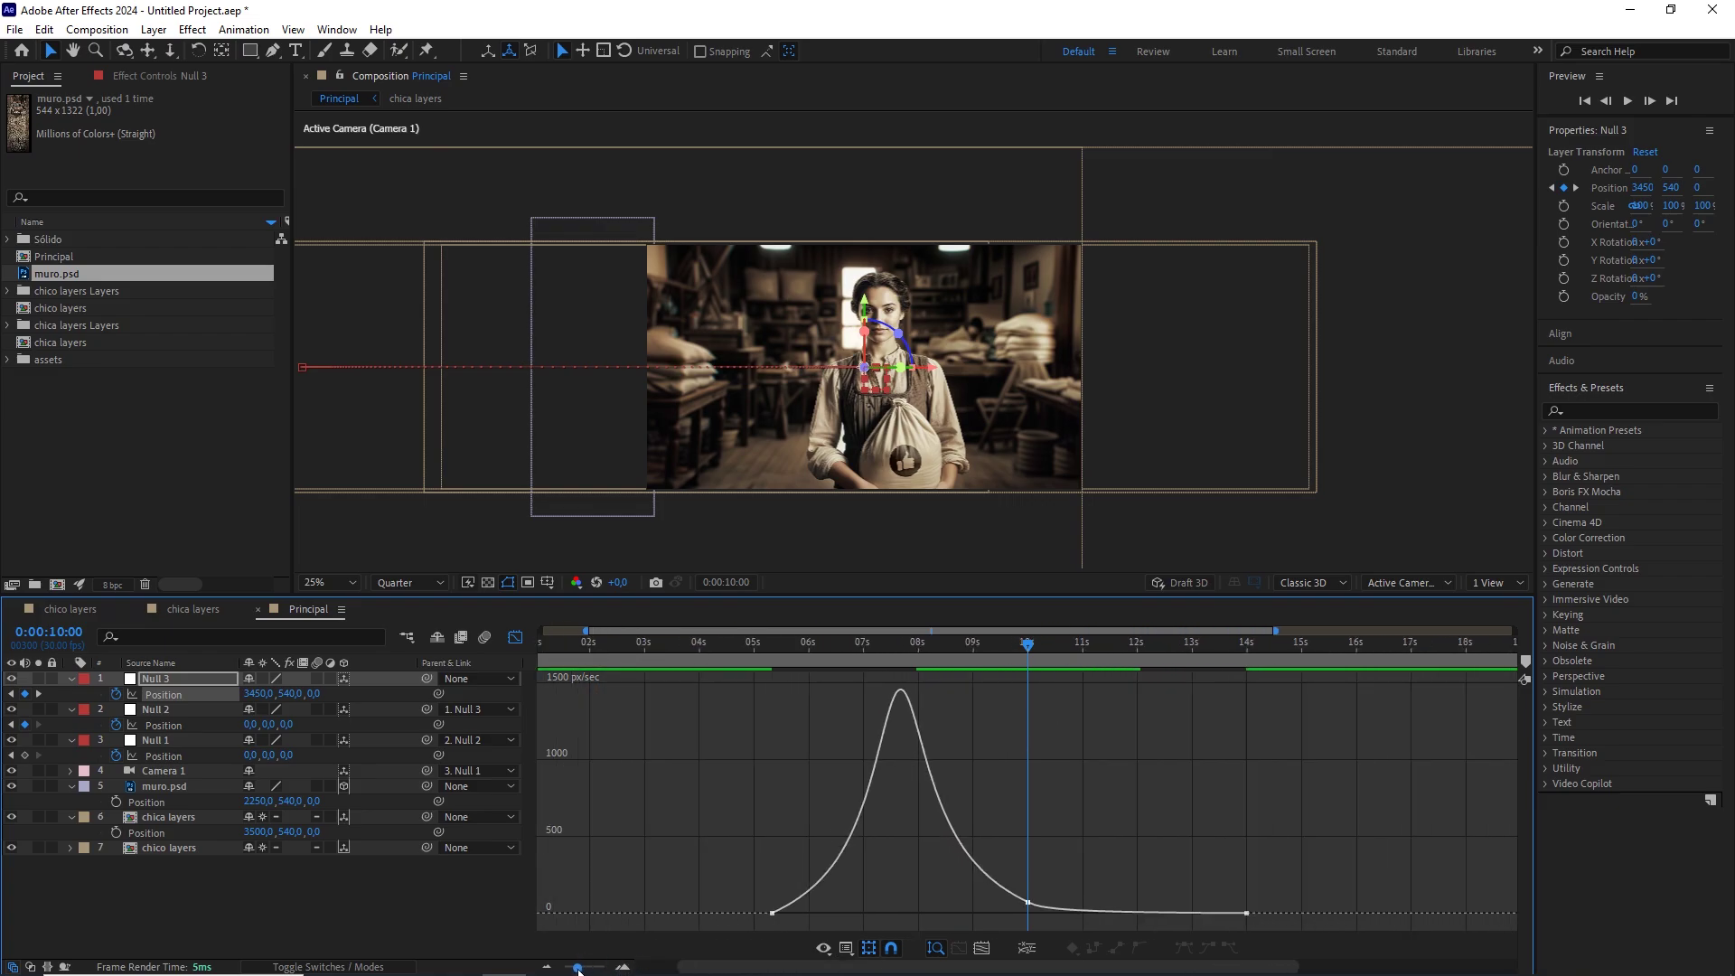
{"action": "left_click", "coordinate": [515, 637]}
{"action": "left_click", "coordinate": [1030, 643]}
{"action": "left_click_drag", "start_coordinate": [966, 653], "coordinate": [652, 645]}
{"action": "left_click_drag", "start_coordinate": [579, 967], "coordinate": [568, 968]}
{"action": "left_click_drag", "start_coordinate": [643, 646], "coordinate": [528, 664]}
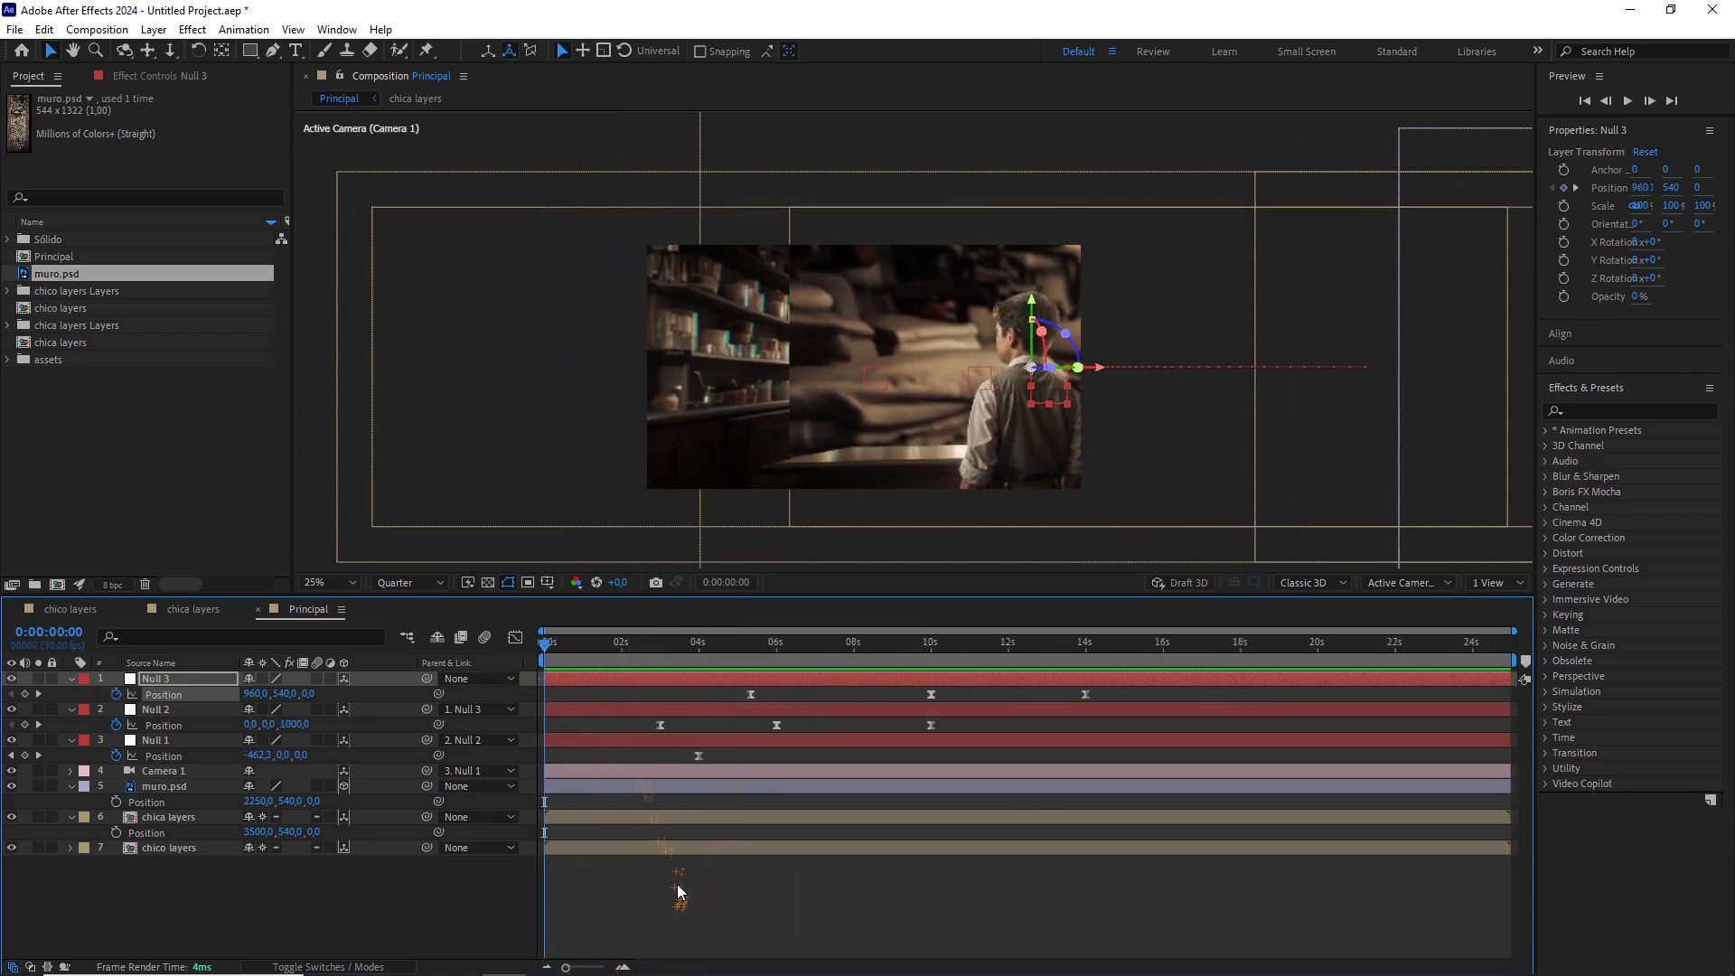
{"action": "key", "text": "space"}
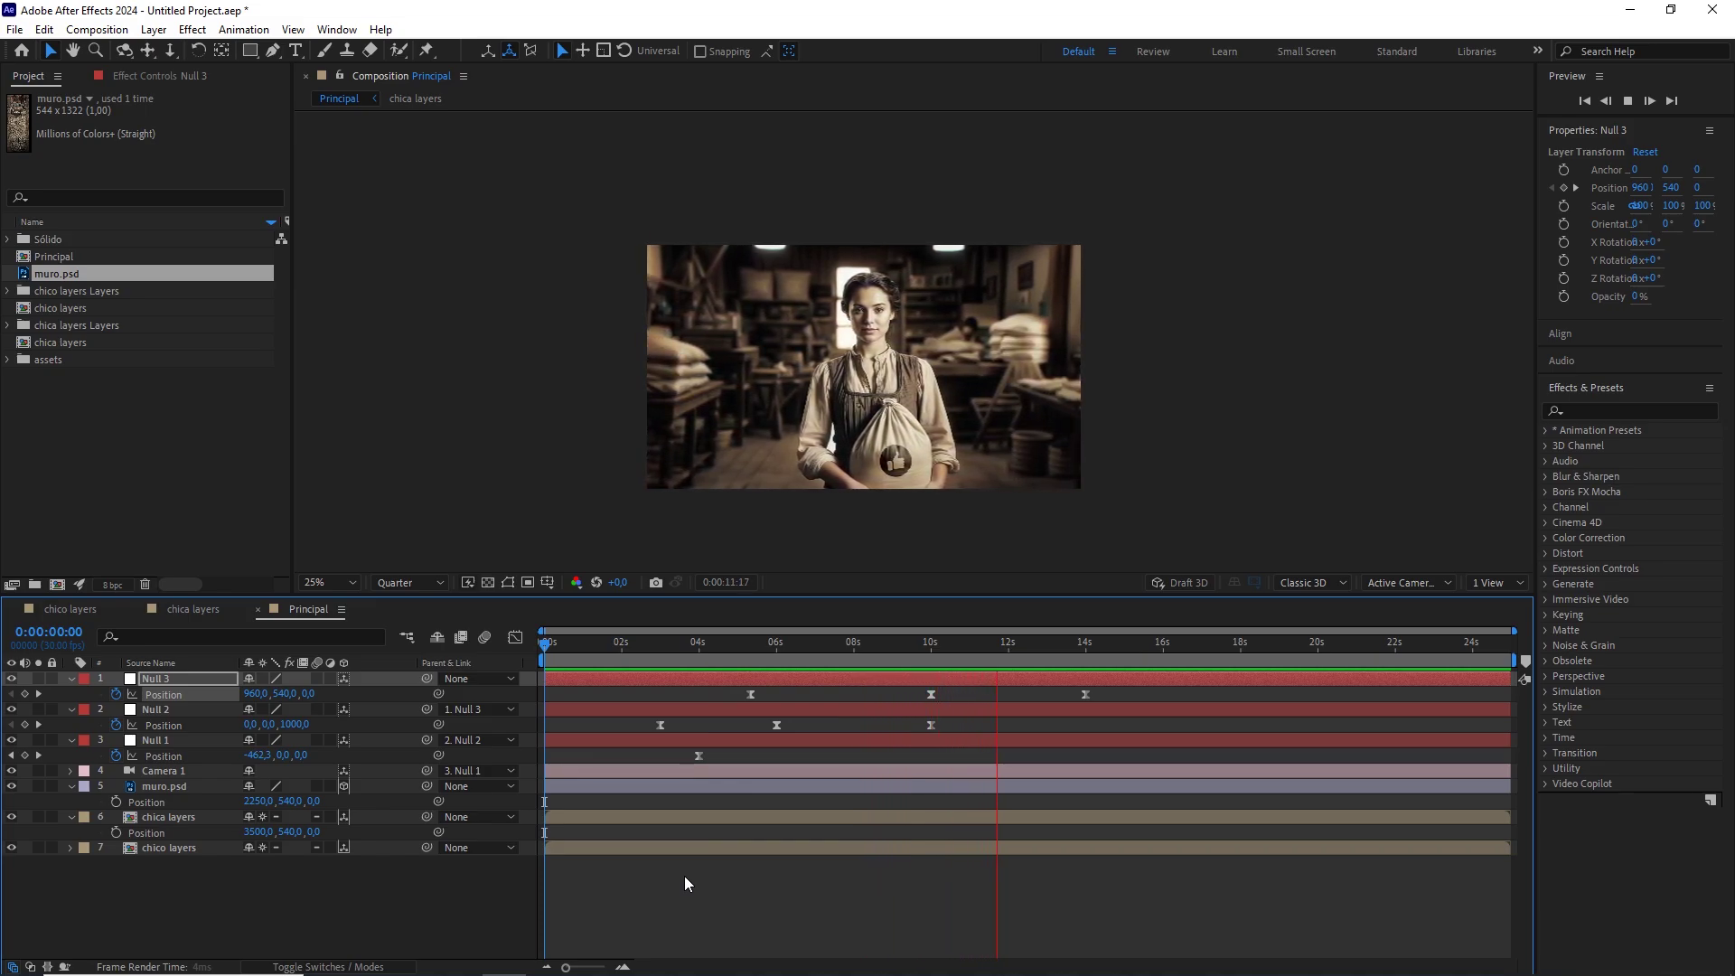
{"action": "key", "text": "space"}
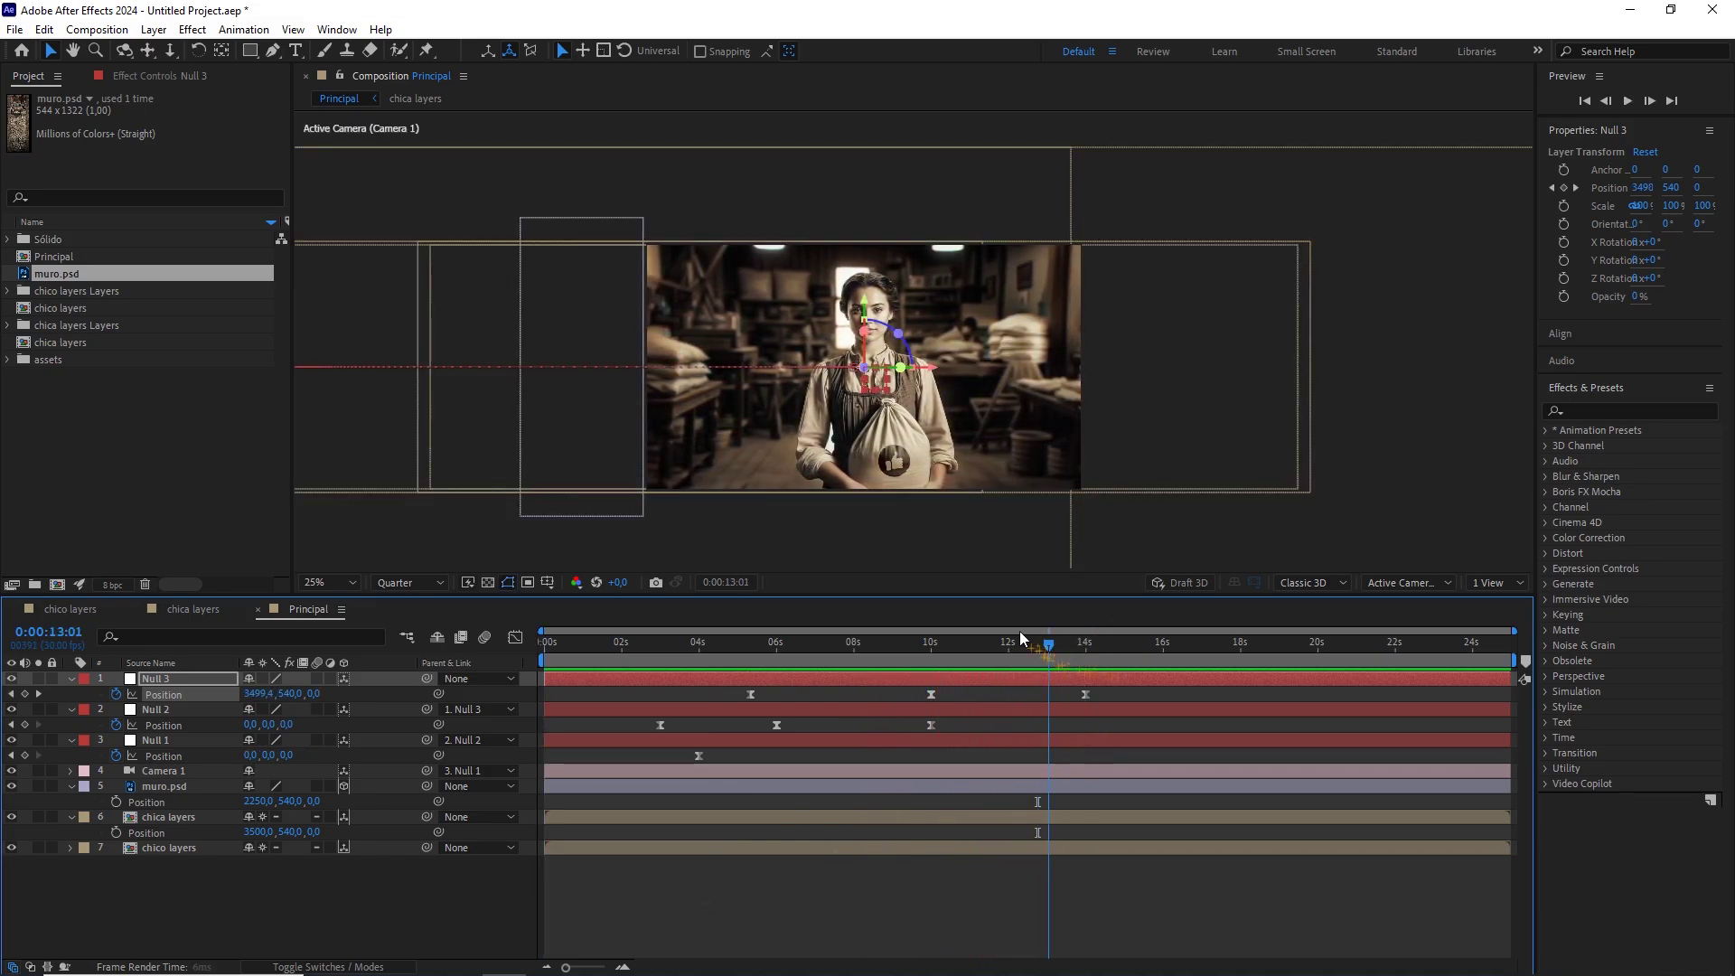
At 14 seconds, add a new null object, make it a 3D layer and center it in the view.
{"action": "left_click_drag", "start_coordinate": [1064, 636], "coordinate": [1079, 642]}
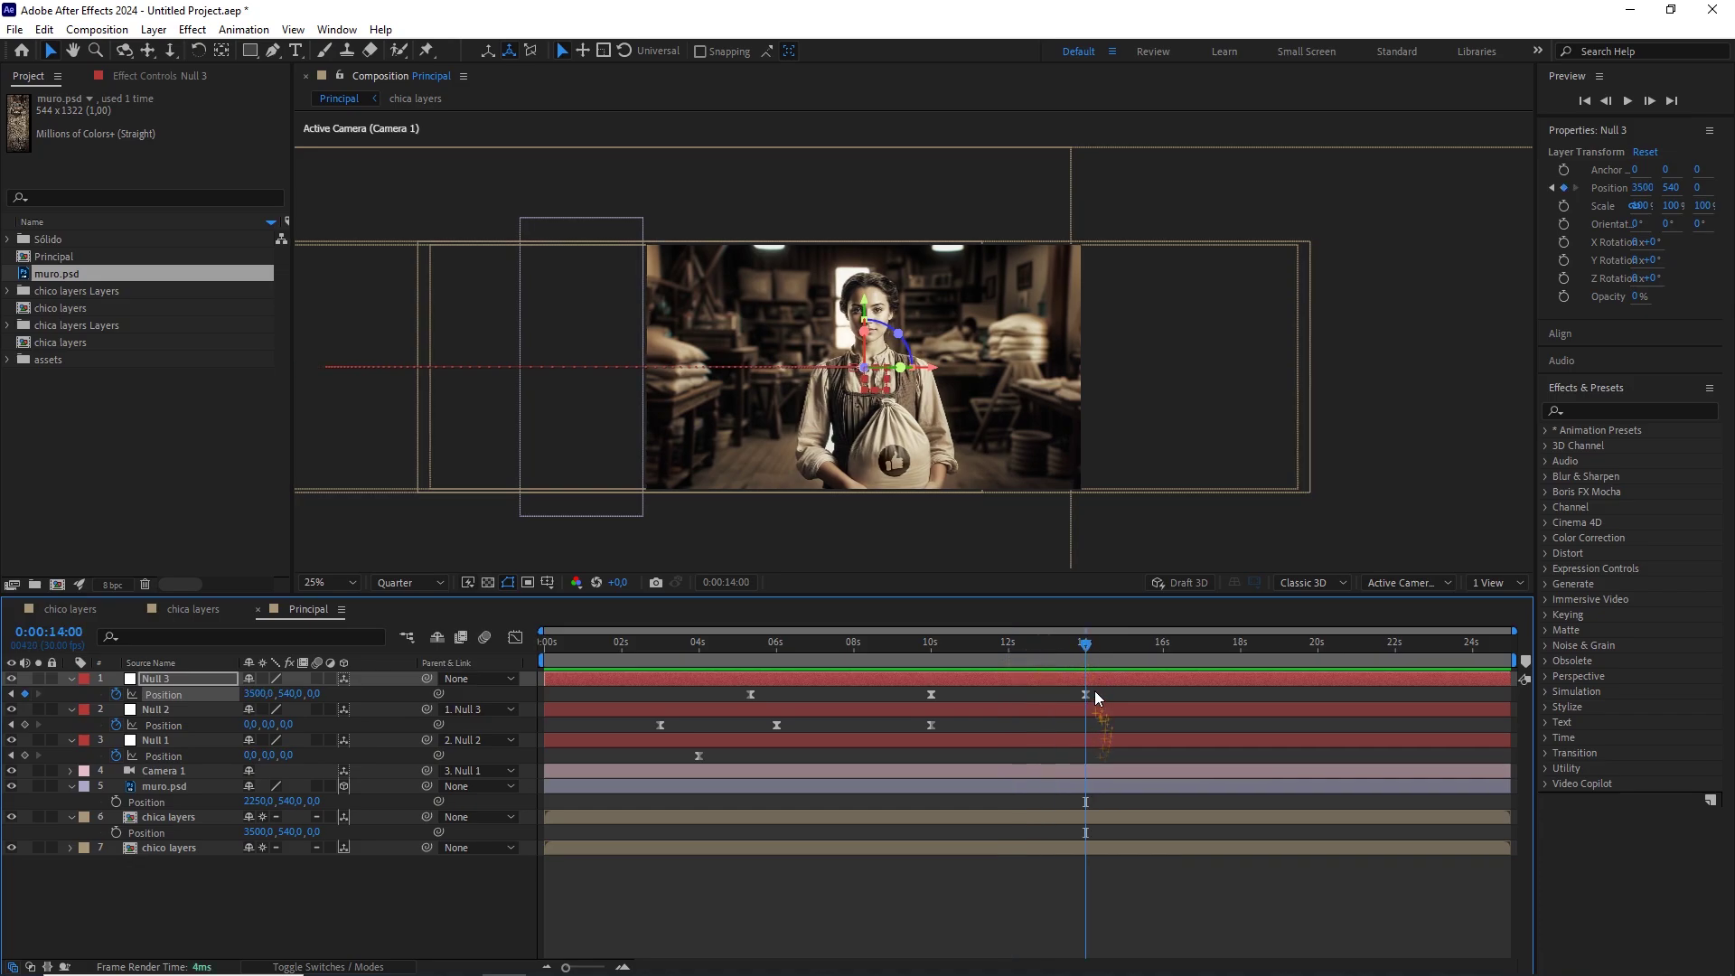
{"action": "right_click", "coordinate": [318, 886]}
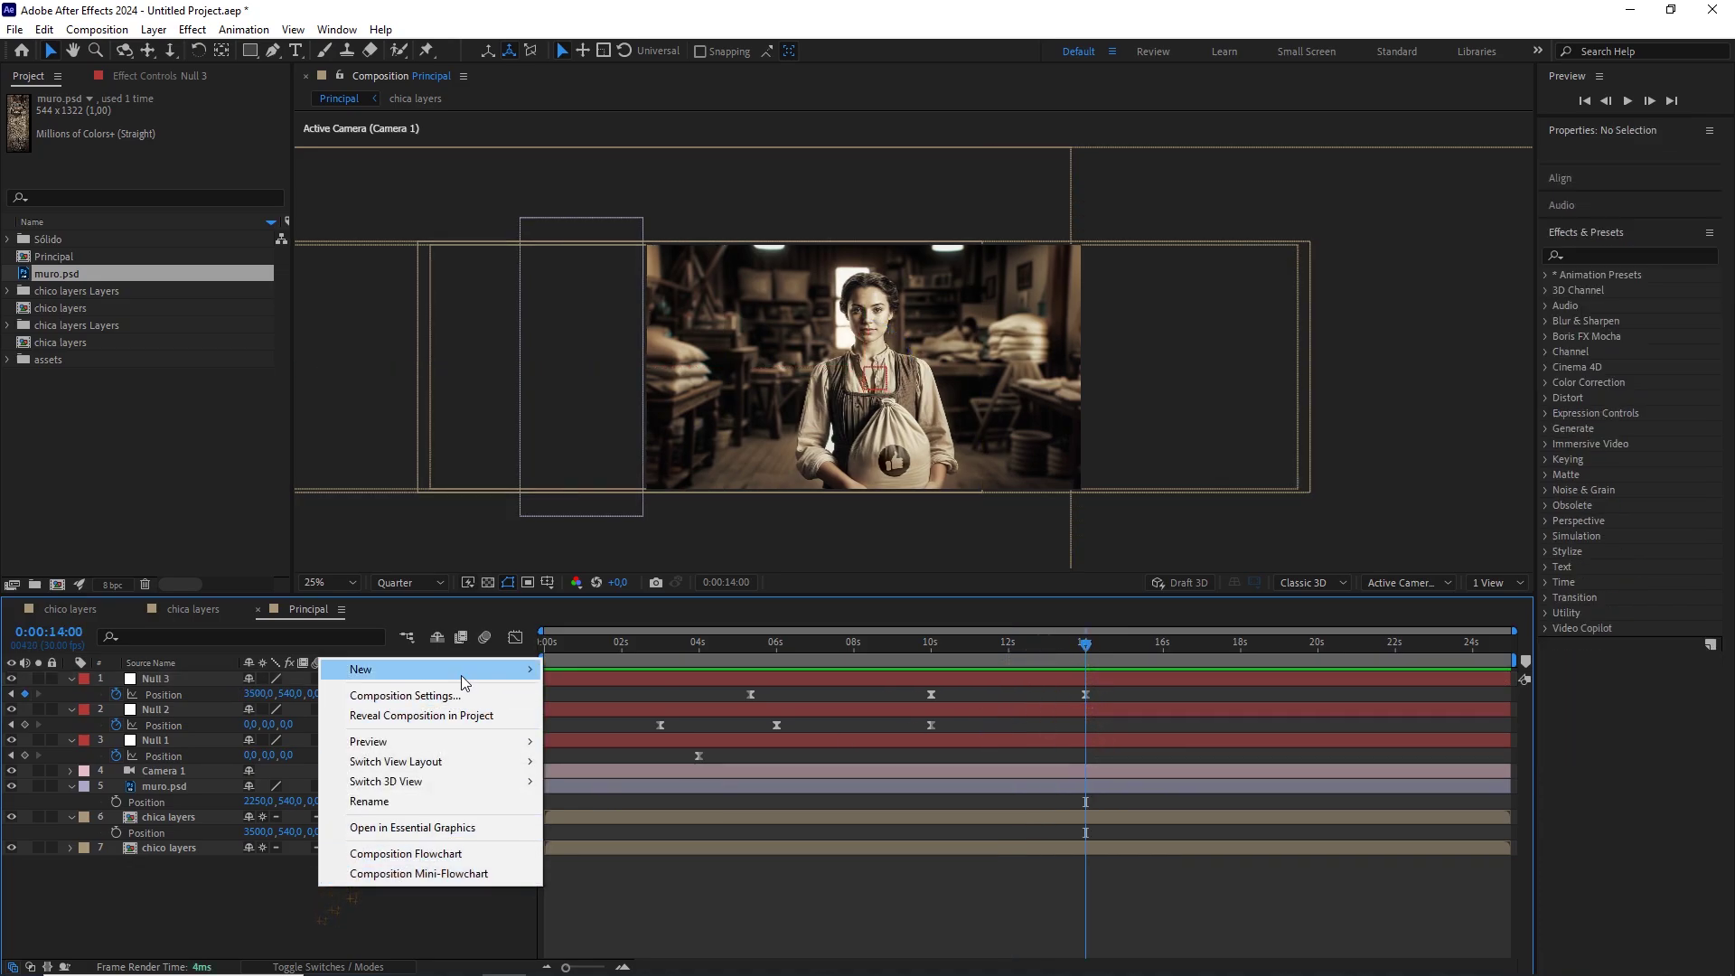
{"action": "mouse_move", "coordinate": [464, 682]}
{"action": "left_click", "coordinate": [602, 768]}
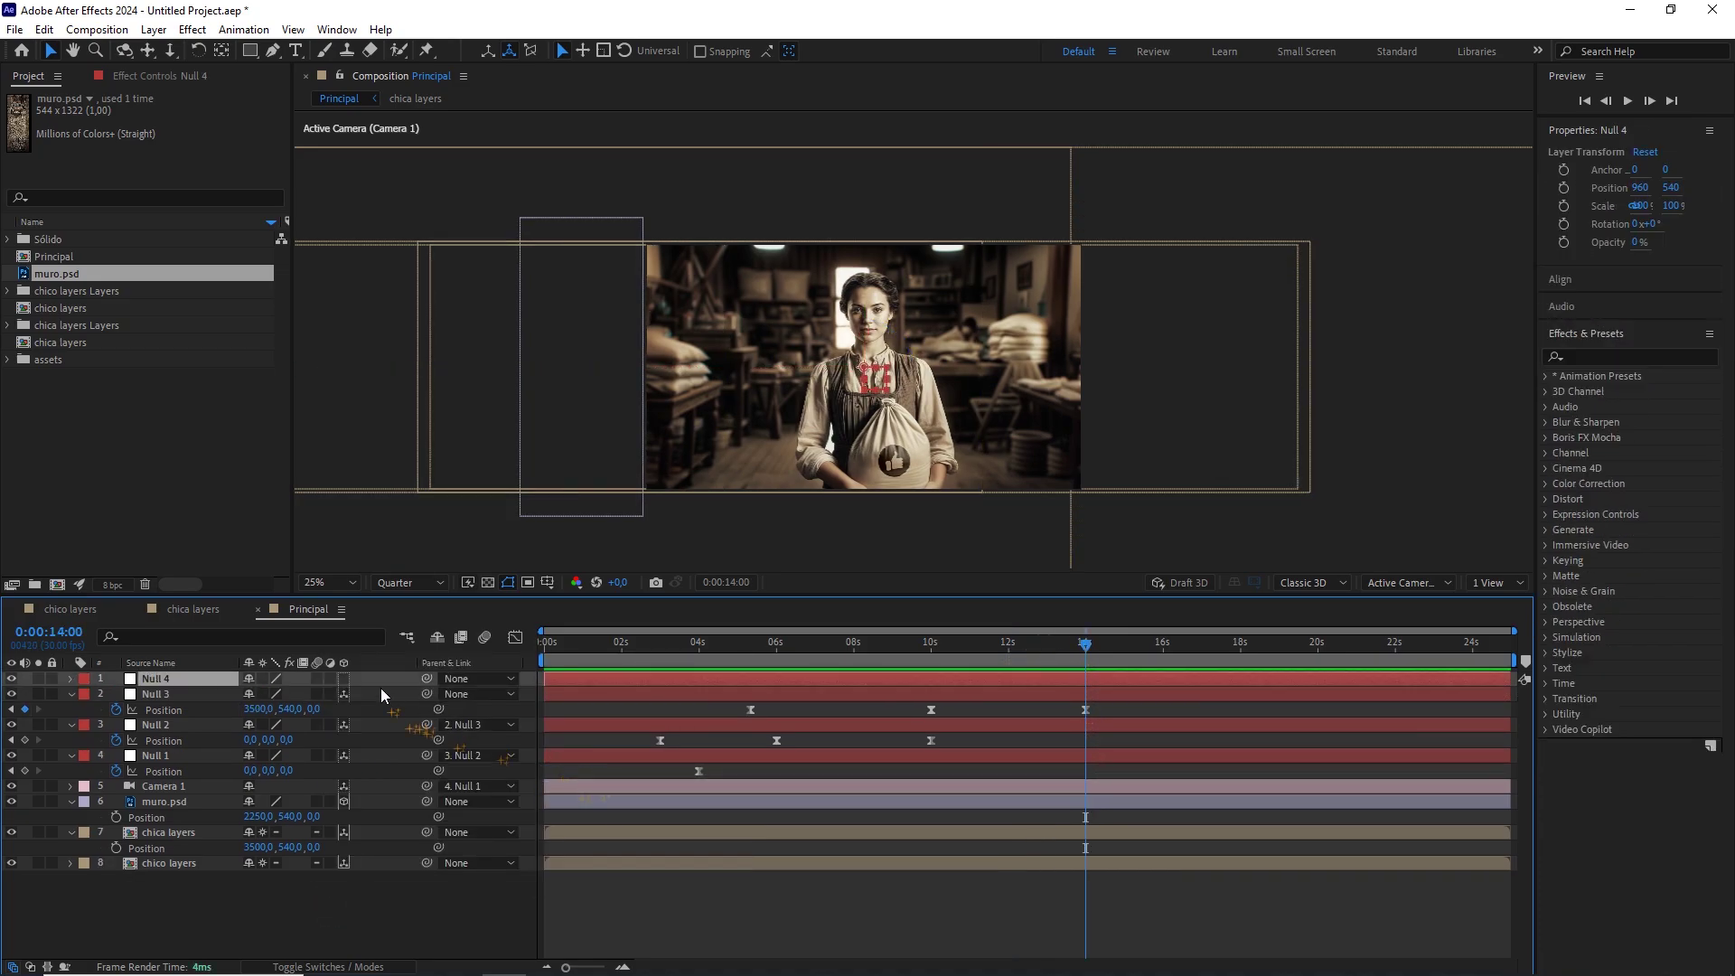
{"action": "left_click", "coordinate": [347, 678]}
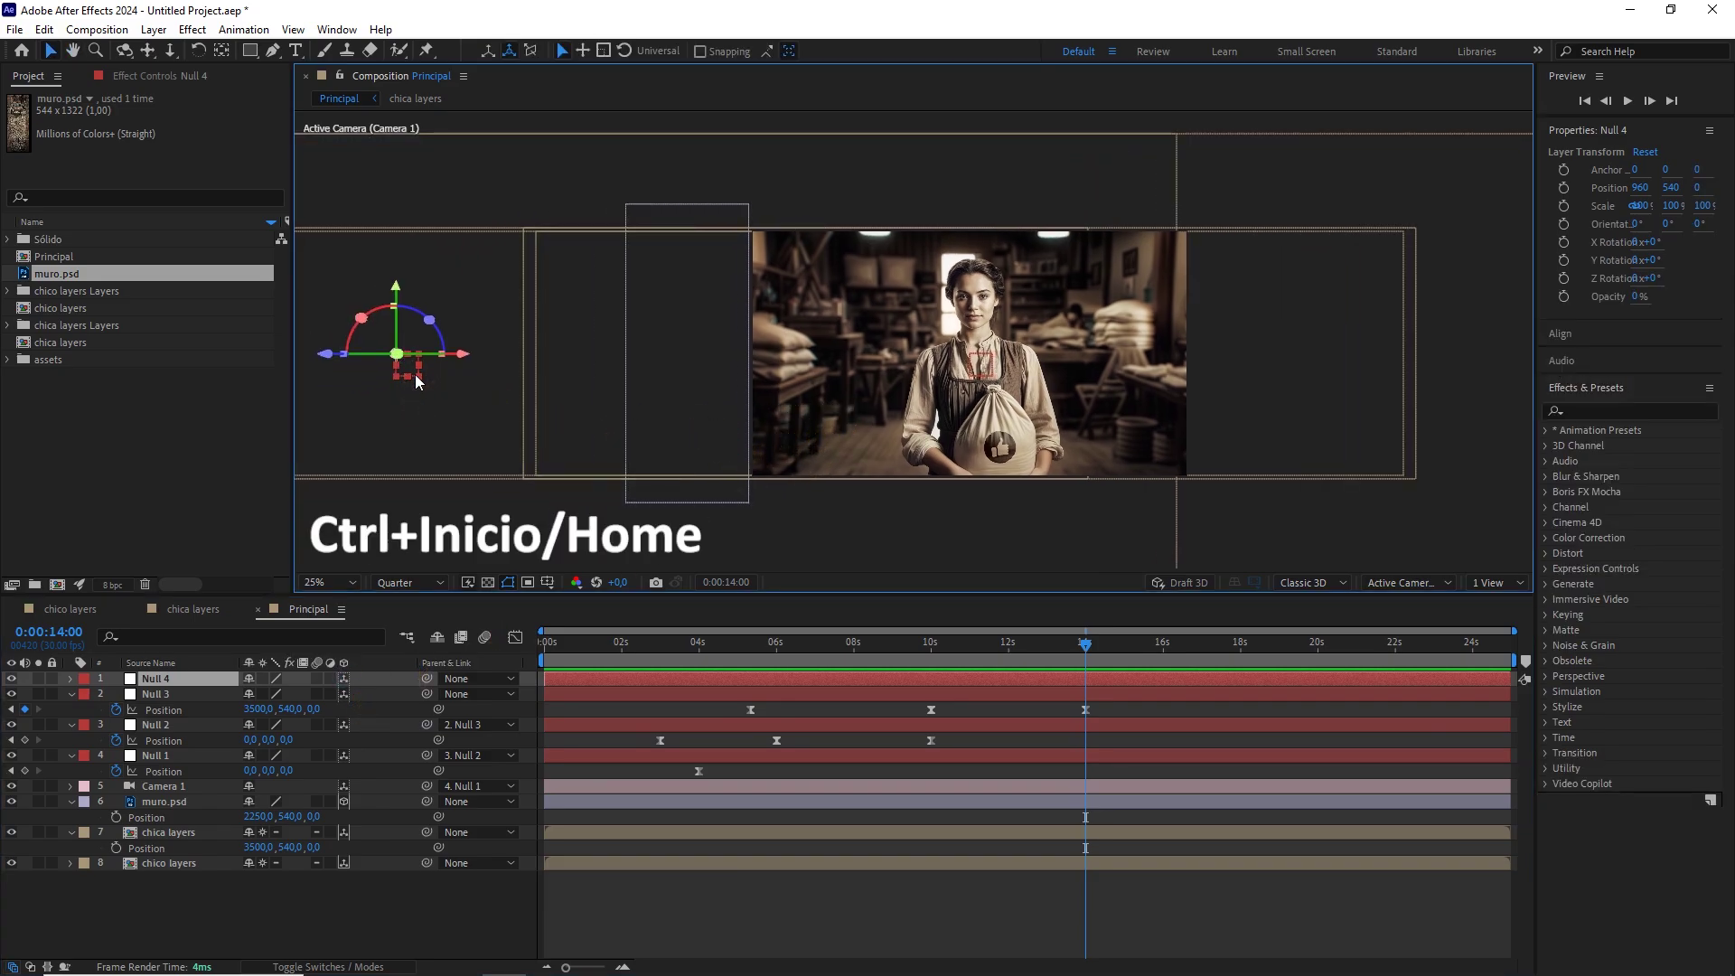
{"action": "key", "text": "ctrl+Home"}
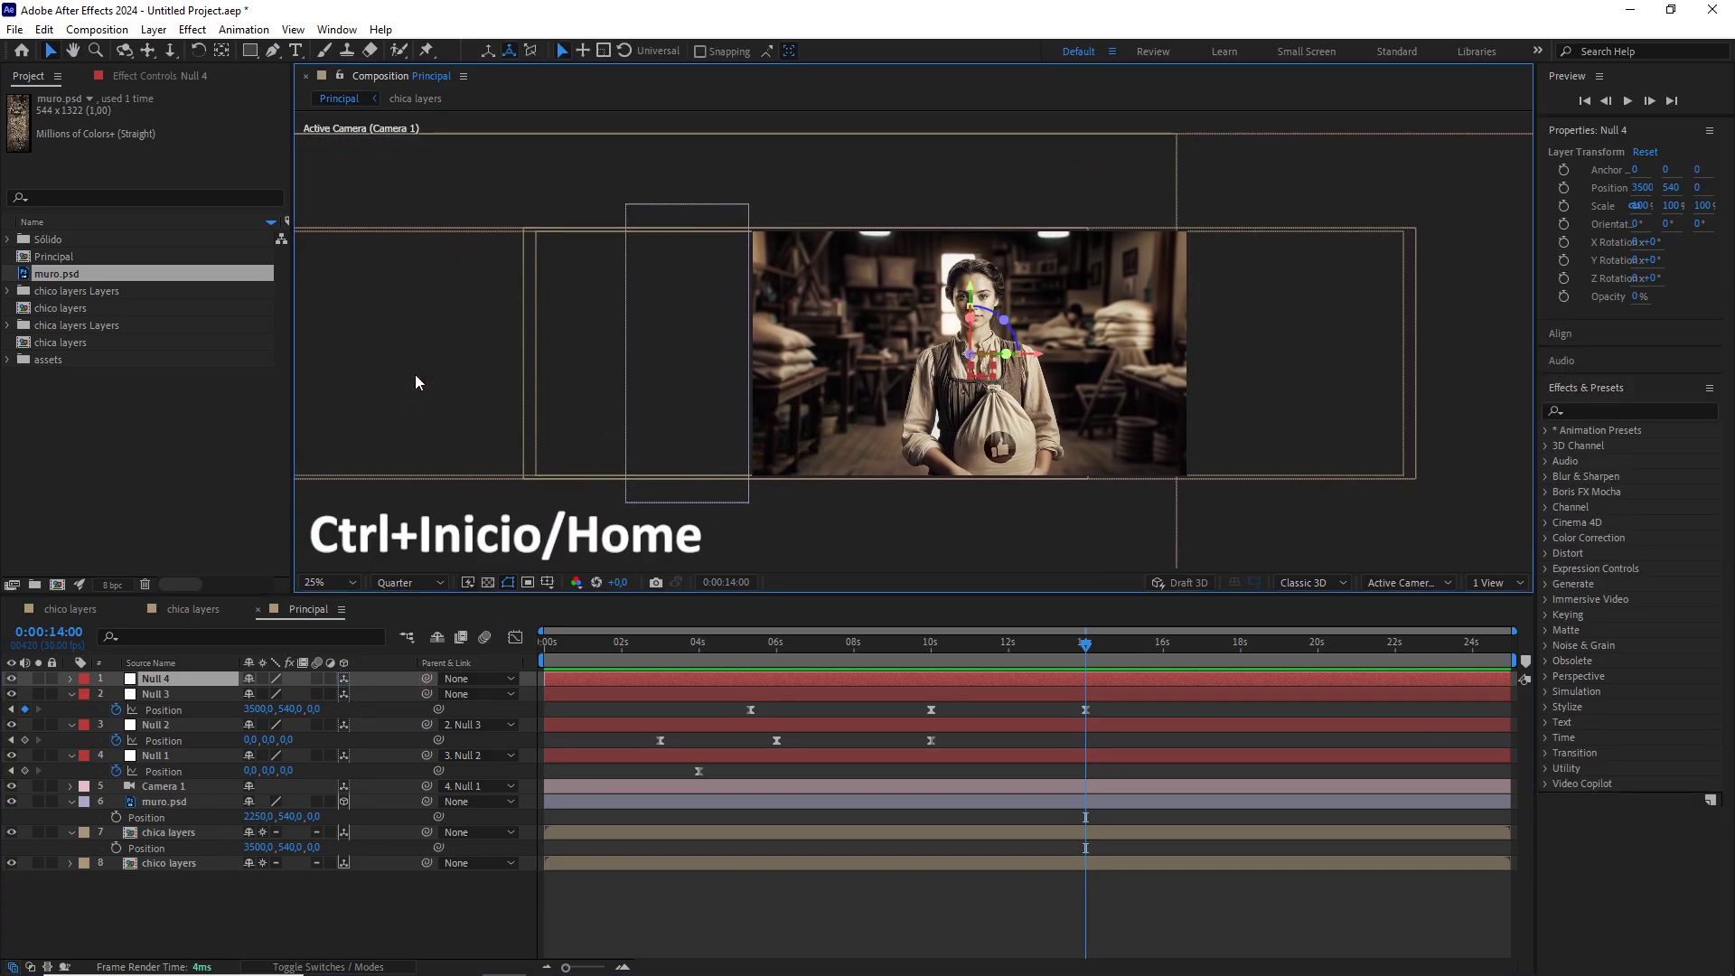
Parent Null 3 to Null 4 and add a Position keyframe for Null 4 at 9 seconds.
{"action": "left_click", "coordinate": [168, 696]}
{"action": "left_click_drag", "start_coordinate": [429, 693], "coordinate": [221, 679]}
{"action": "key", "text": "p"}
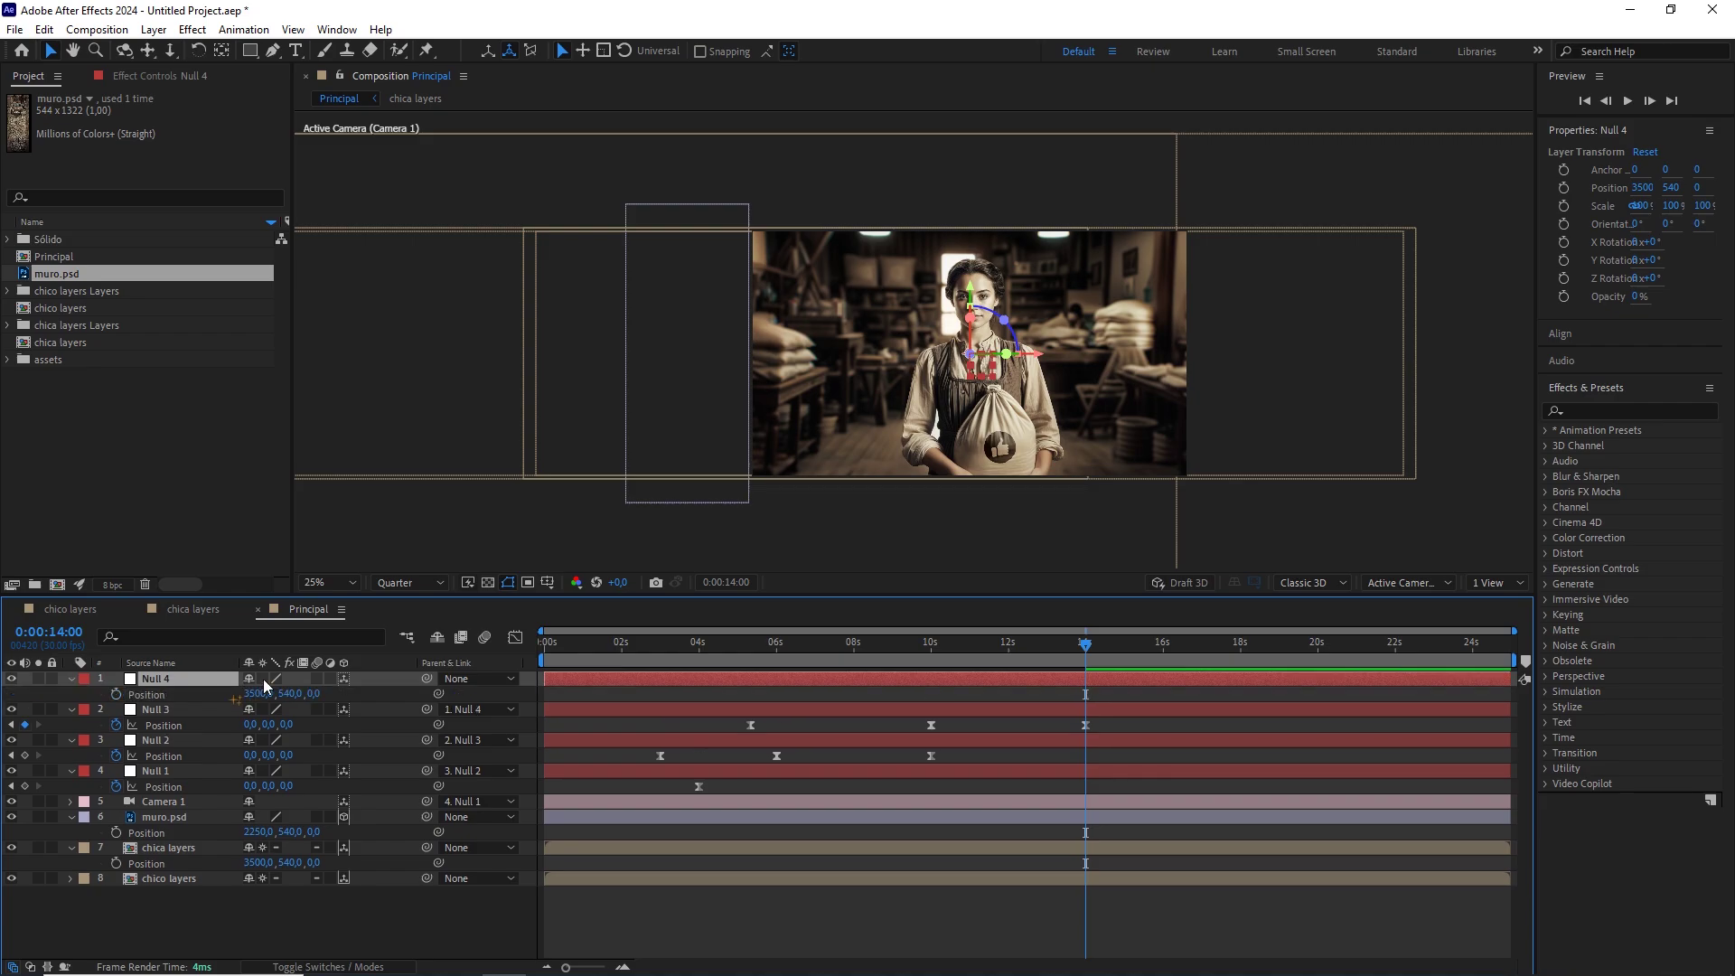
{"action": "left_click_drag", "start_coordinate": [1052, 649], "coordinate": [894, 645]}
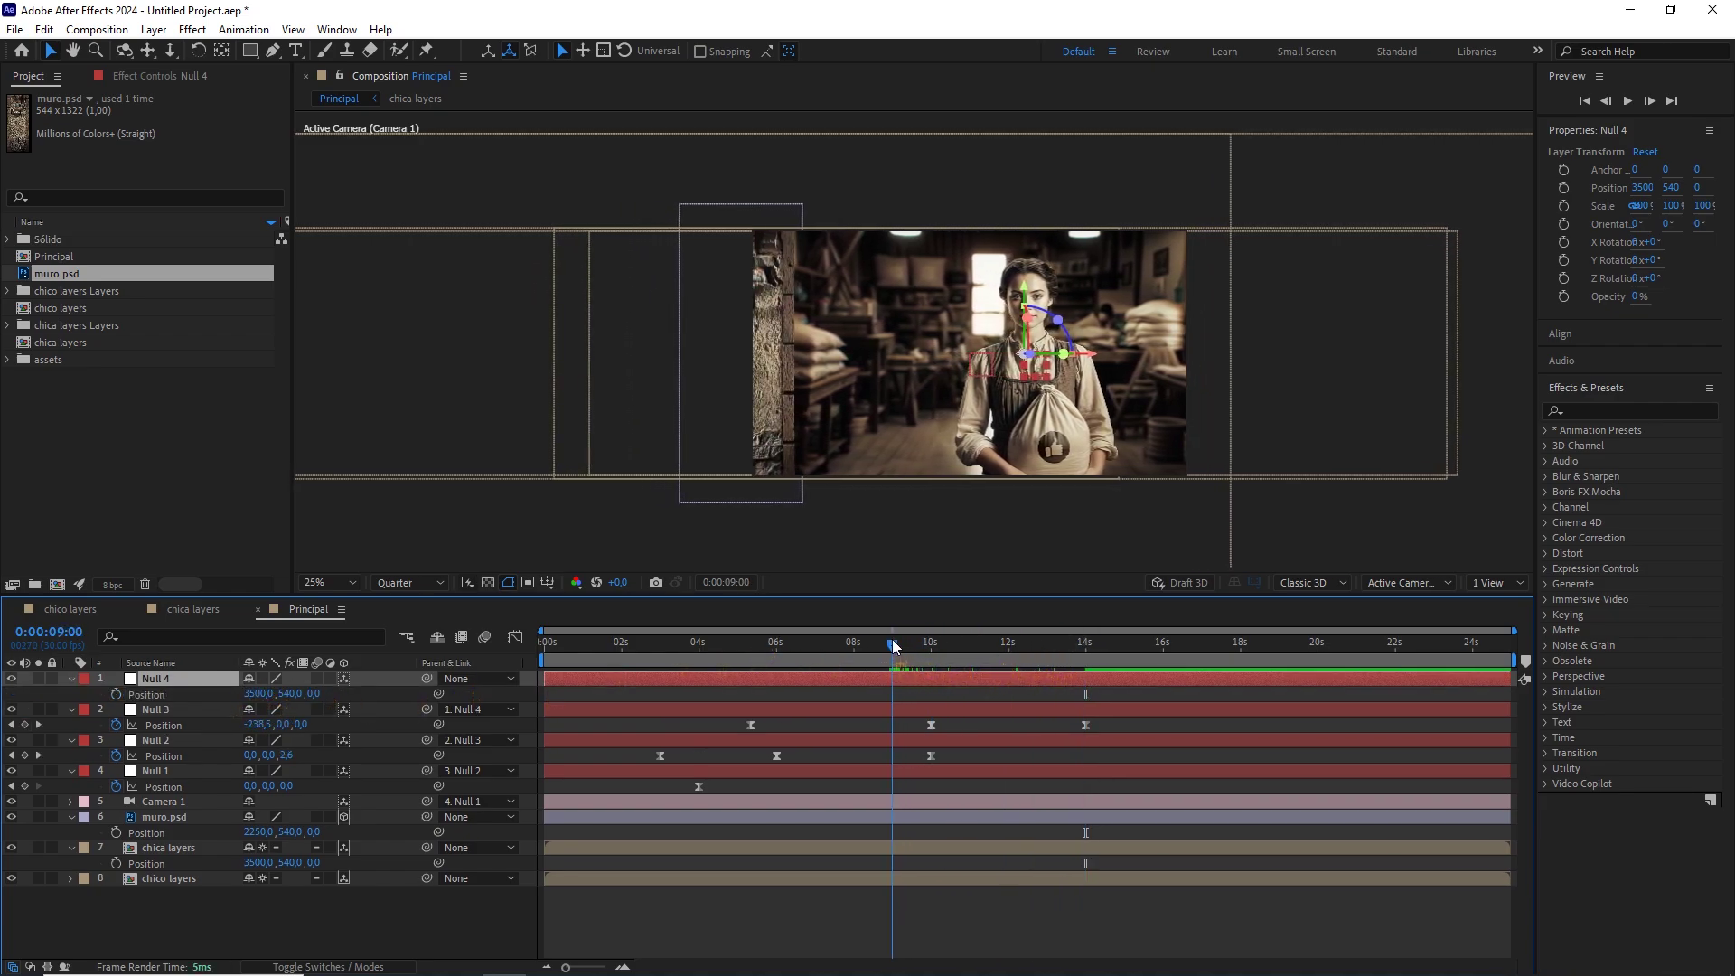
{"action": "left_click", "coordinate": [117, 694]}
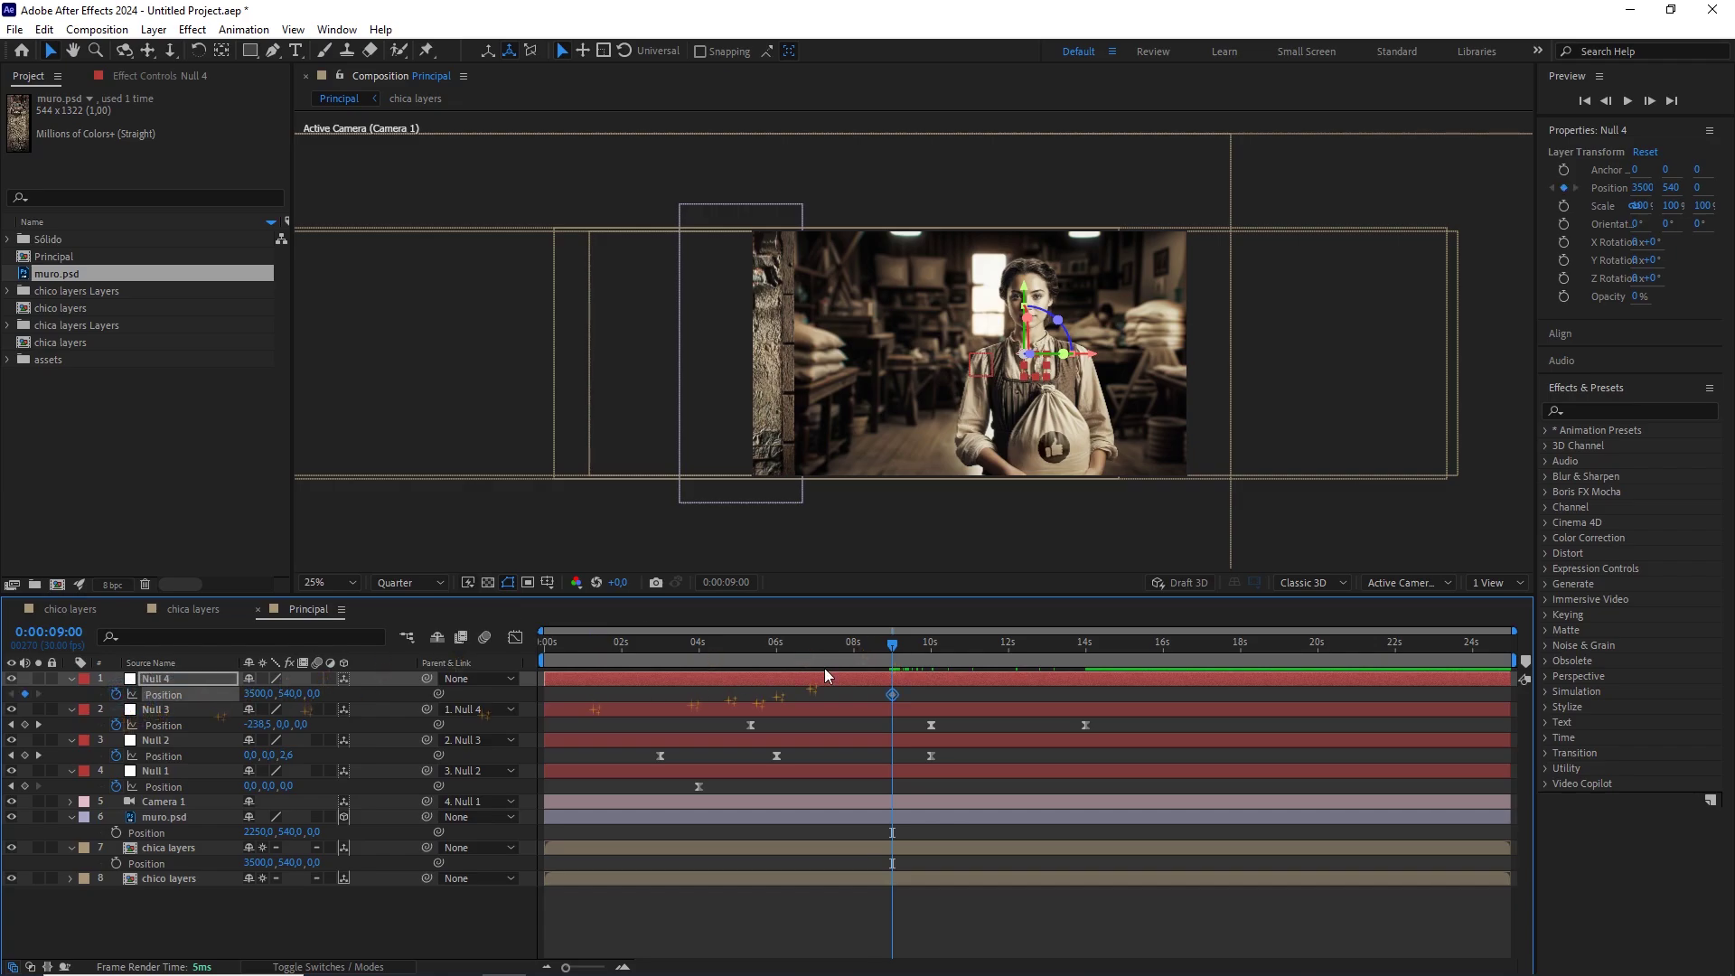
Set Null 4's Z position to 880 at 12 seconds.
{"action": "left_click_drag", "start_coordinate": [892, 644], "coordinate": [1007, 660]}
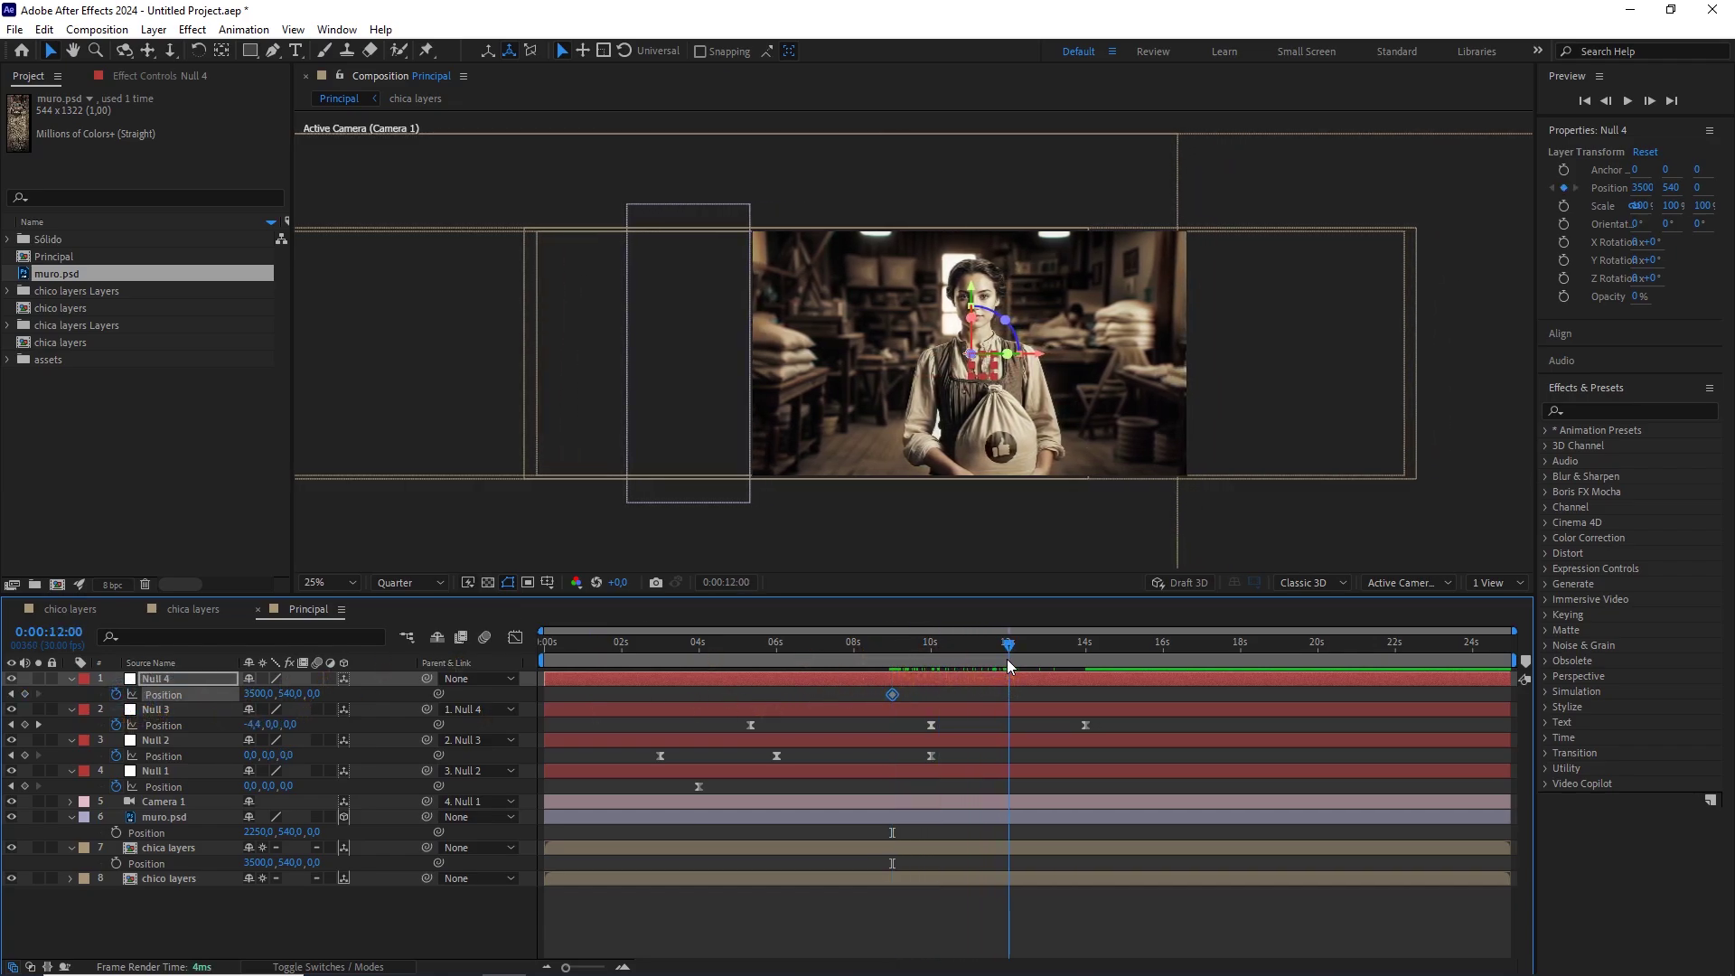
{"action": "left_click_drag", "start_coordinate": [316, 694], "coordinate": [355, 723]}
{"action": "left_click", "coordinate": [319, 694]}
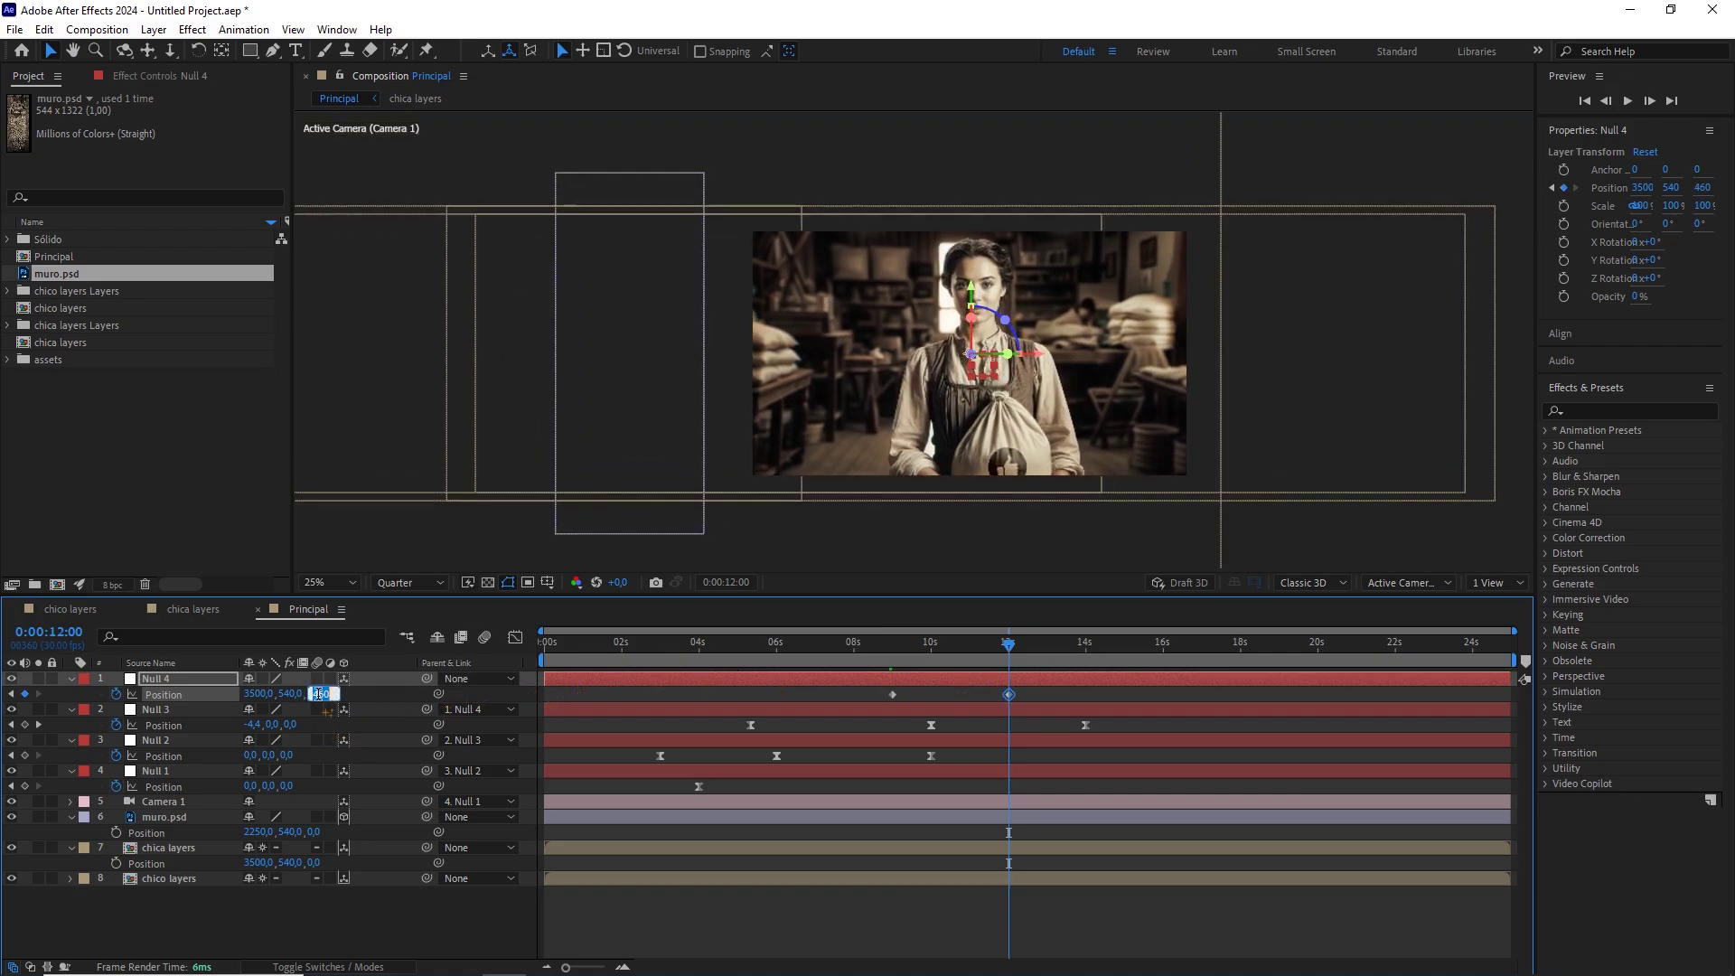
{"action": "type", "text": "880"}
{"action": "left_click", "coordinate": [385, 691]}
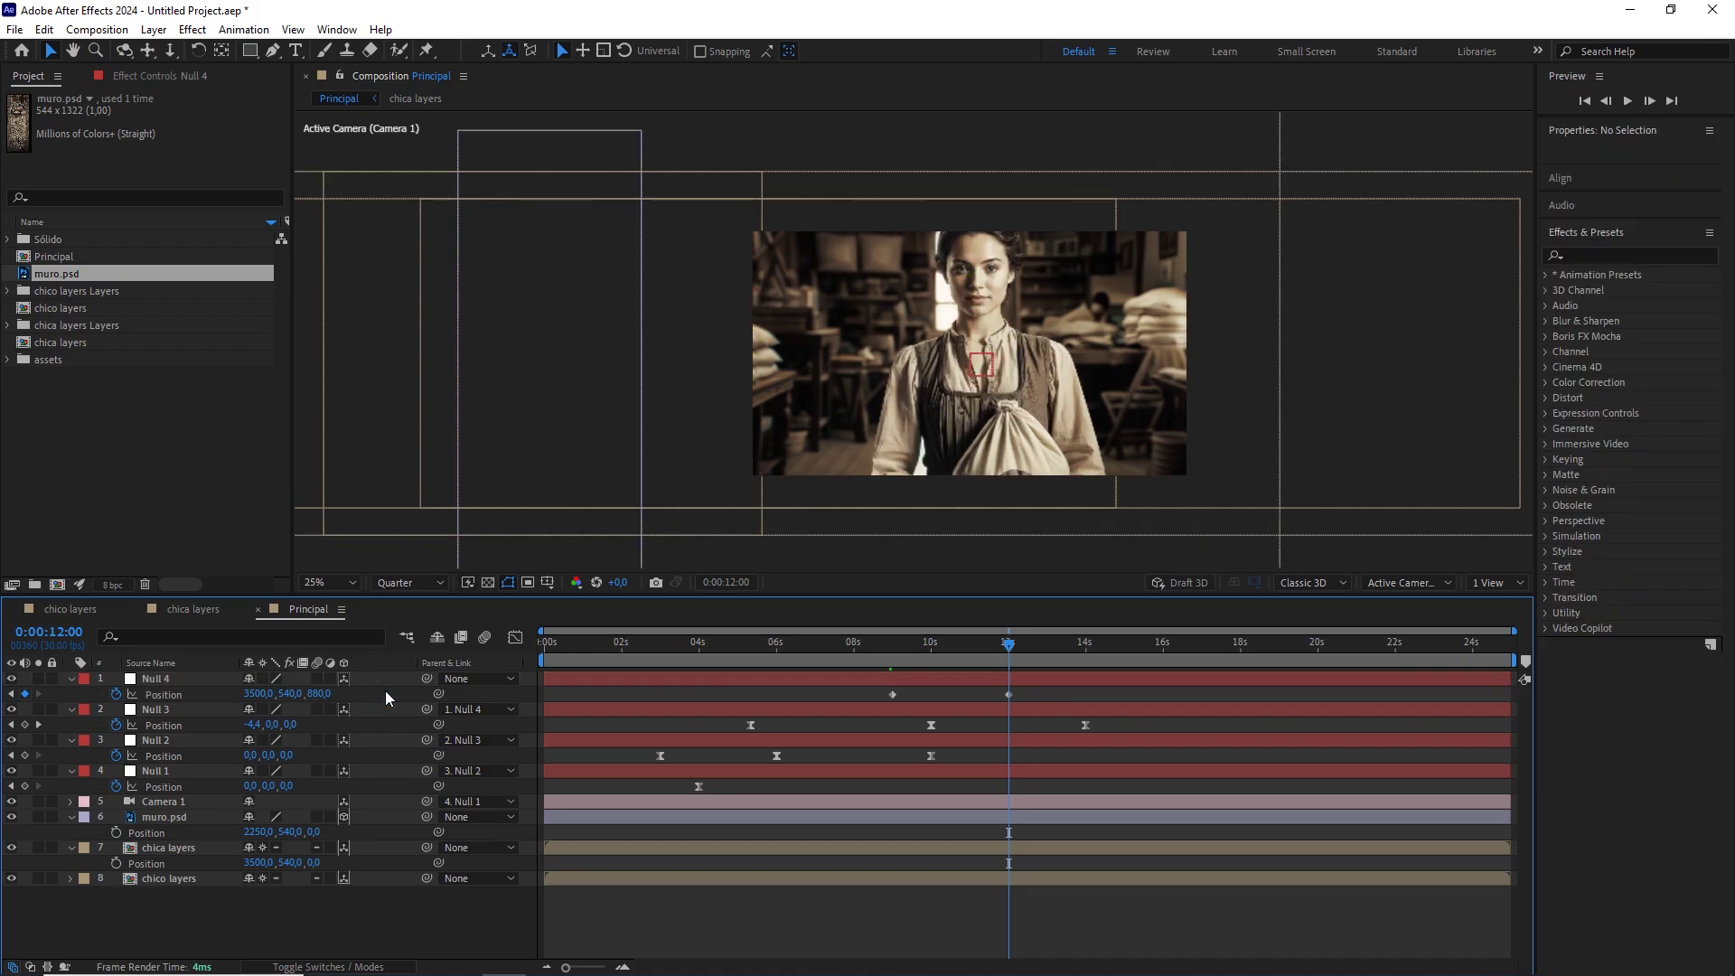
Raise the framing on the girl by setting Null 4's Y position to 440 at 12 seconds.
{"action": "left_click_drag", "start_coordinate": [297, 694], "coordinate": [177, 707]}
{"action": "left_click", "coordinate": [292, 694]}
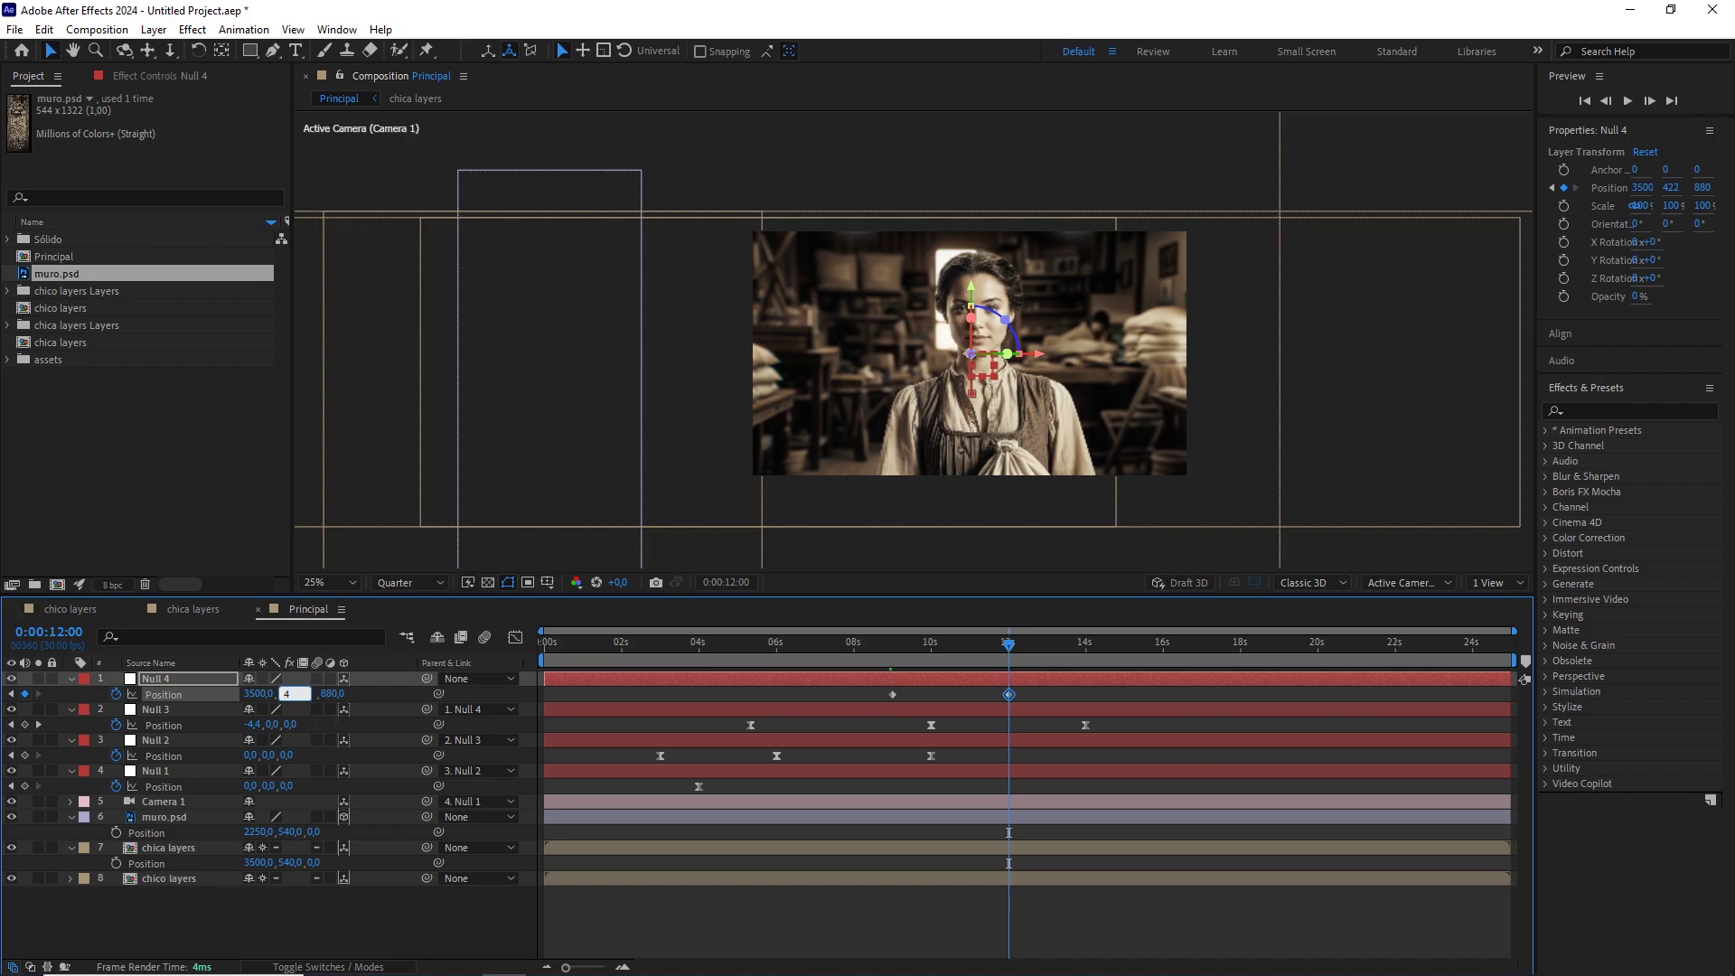
{"action": "type", "text": "440"}
{"action": "left_click", "coordinate": [386, 688]}
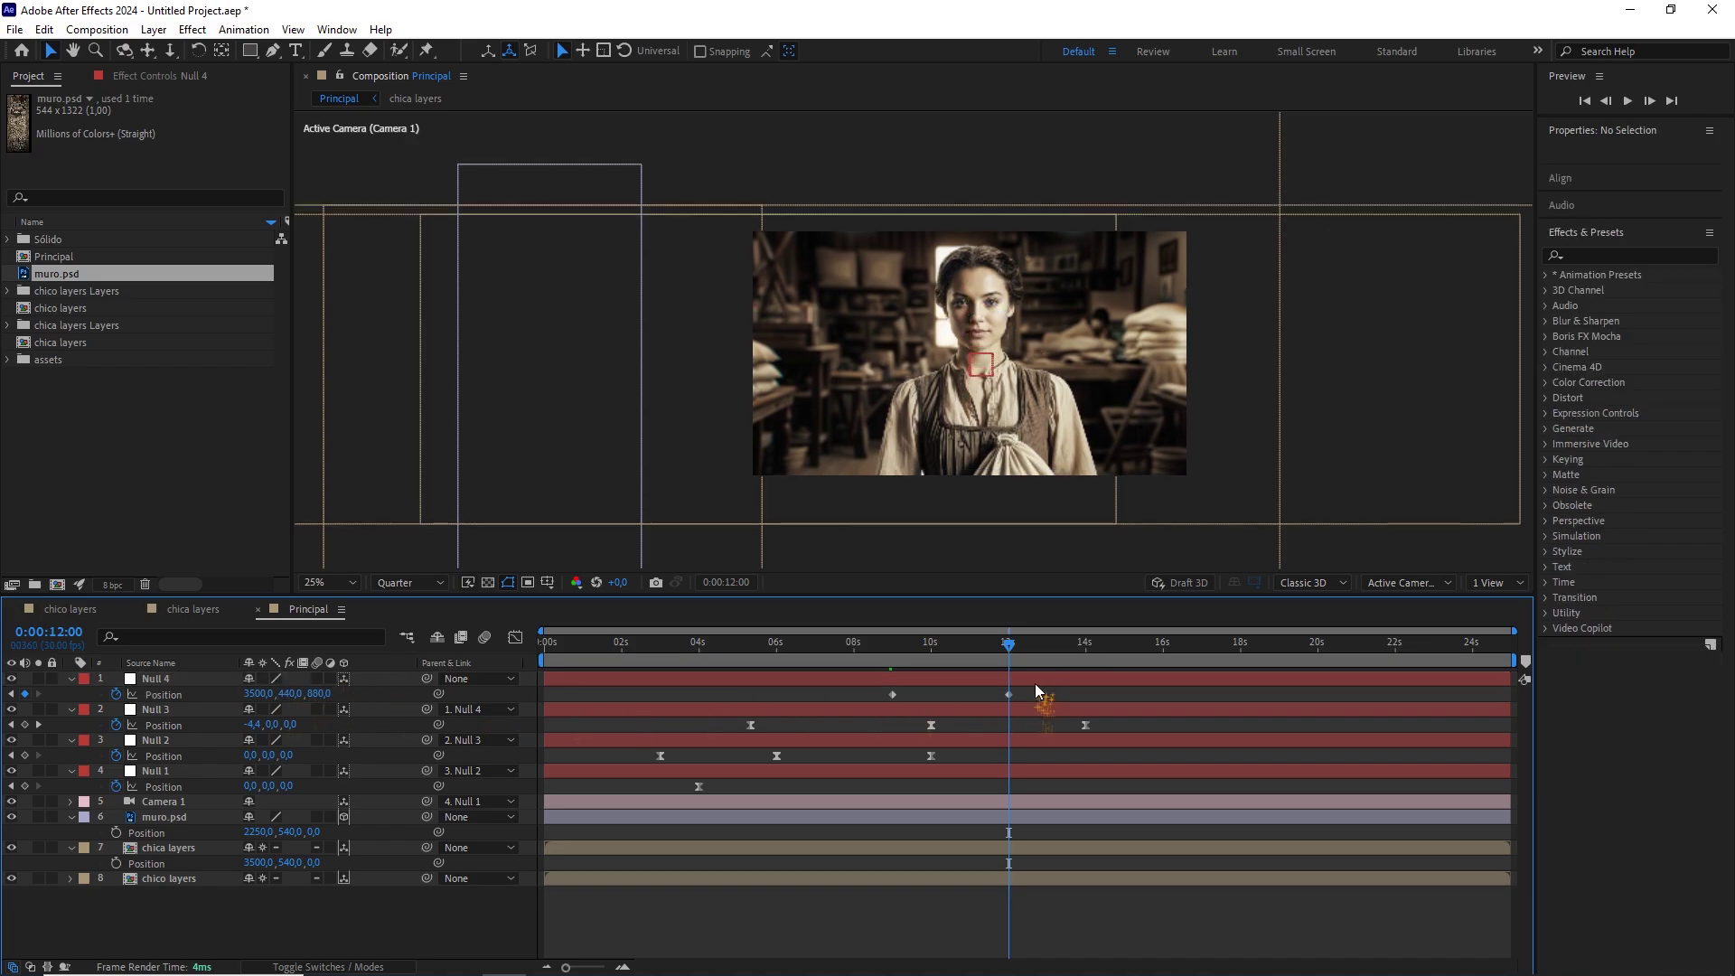
Move Null 4's last Position keyframe to 16 seconds and add another Position keyframe at 12 seconds.
{"action": "left_click_drag", "start_coordinate": [1010, 694], "coordinate": [1031, 696]}
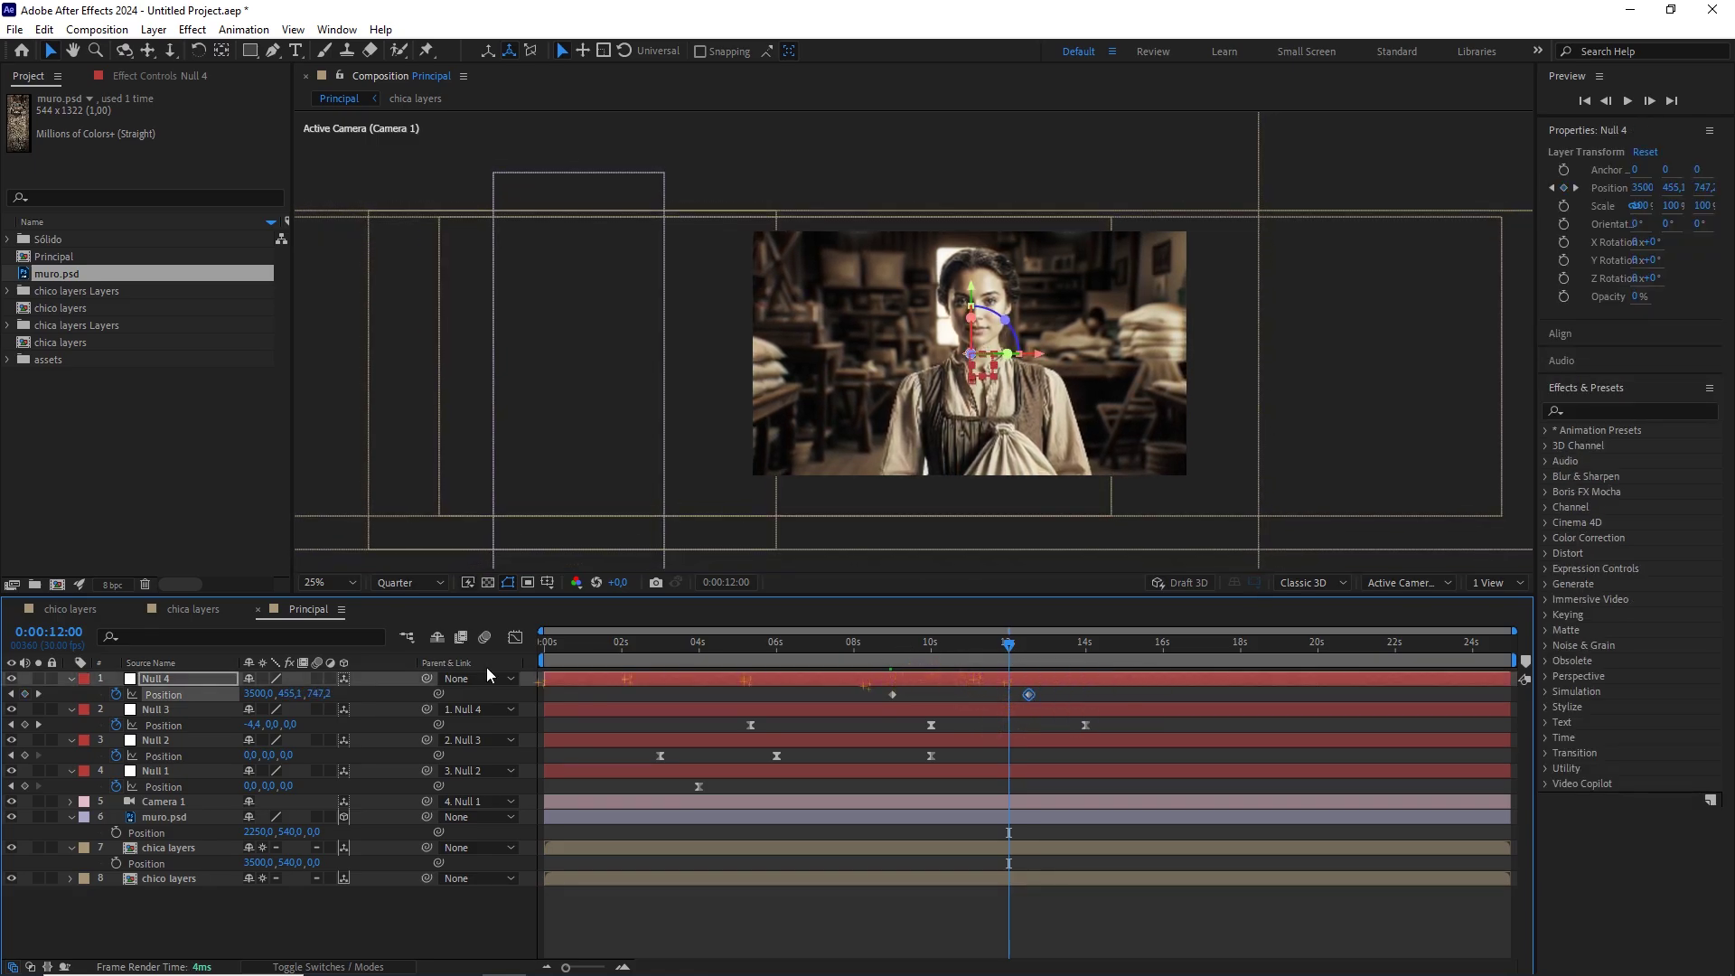
{"action": "left_click", "coordinate": [24, 694]}
{"action": "left_click_drag", "start_coordinate": [1030, 694], "coordinate": [1164, 697]}
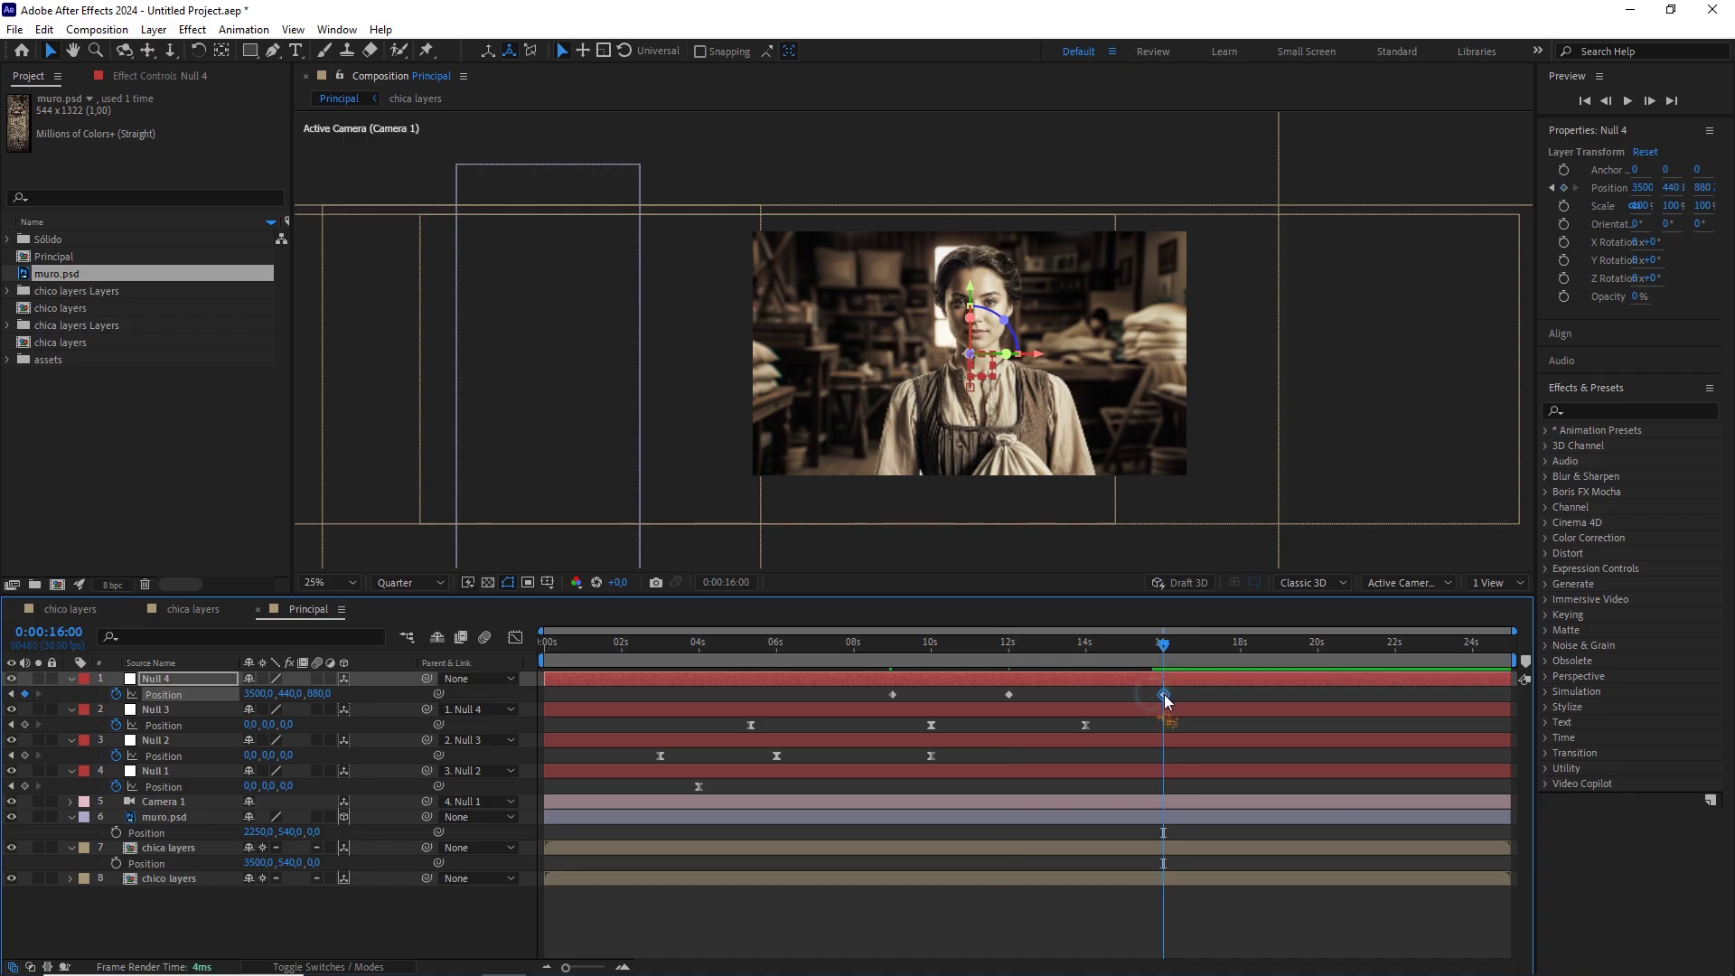
Set Null 4's position to Y 450 and Z 790 at 12 seconds and apply Easy Ease to all three of its Position keyframes.
{"action": "left_click_drag", "start_coordinate": [1094, 640], "coordinate": [1010, 656]}
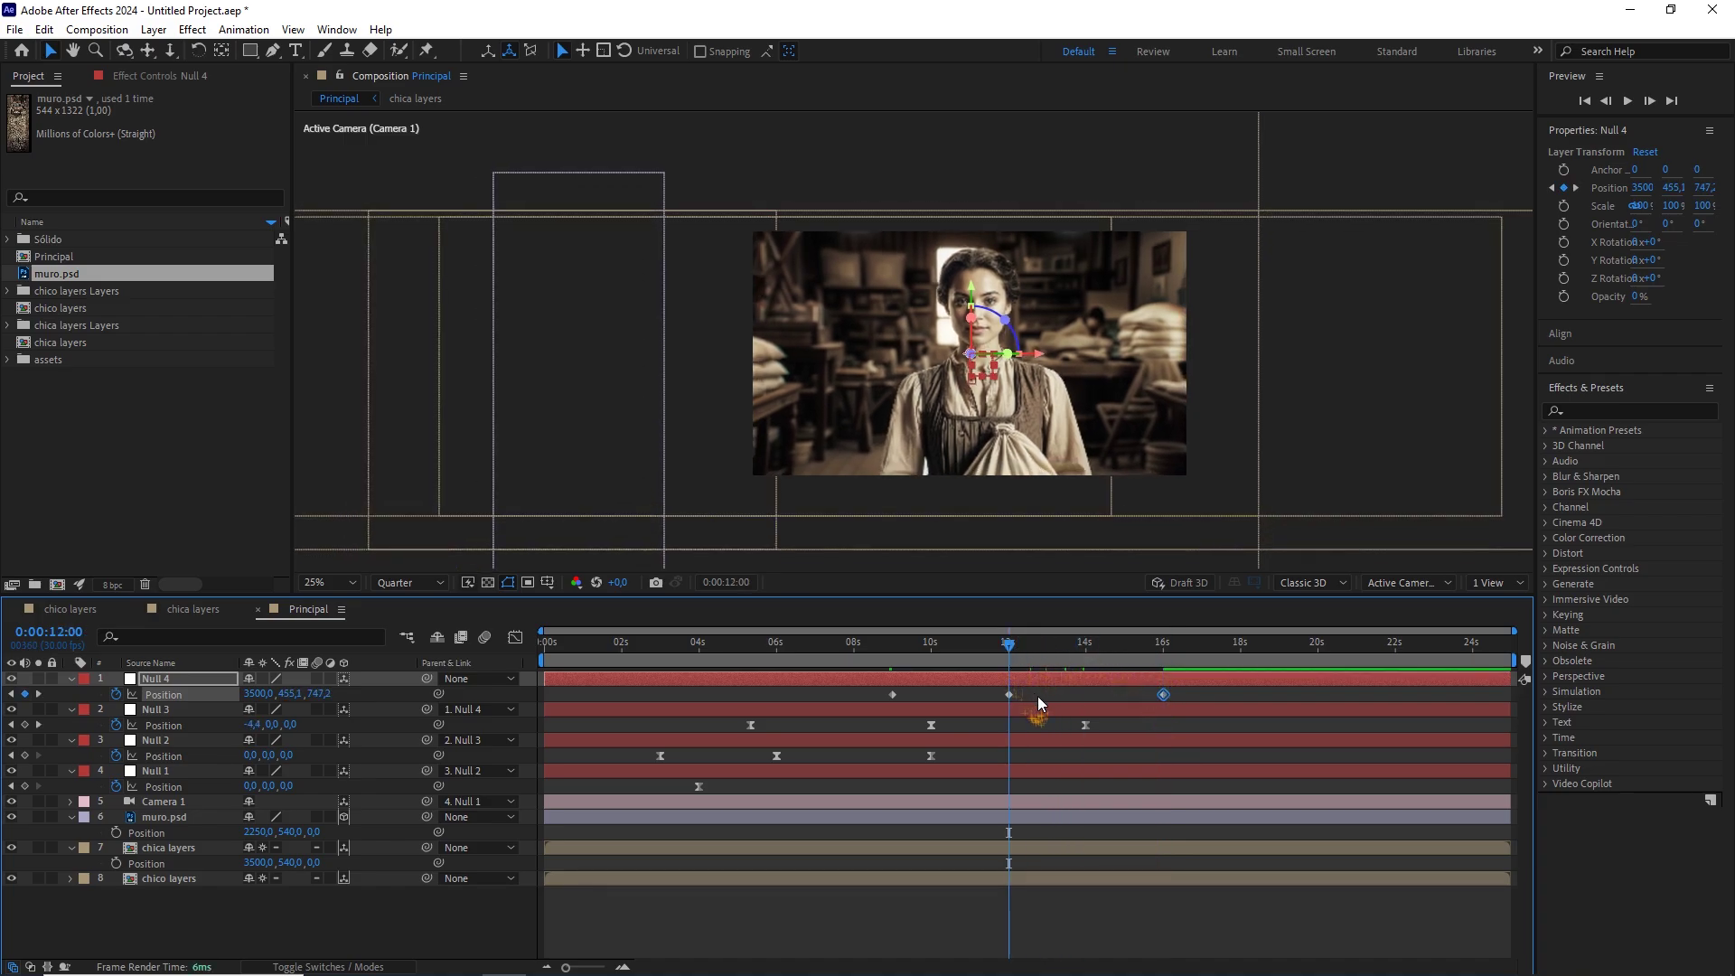
{"action": "left_click", "coordinate": [371, 698]}
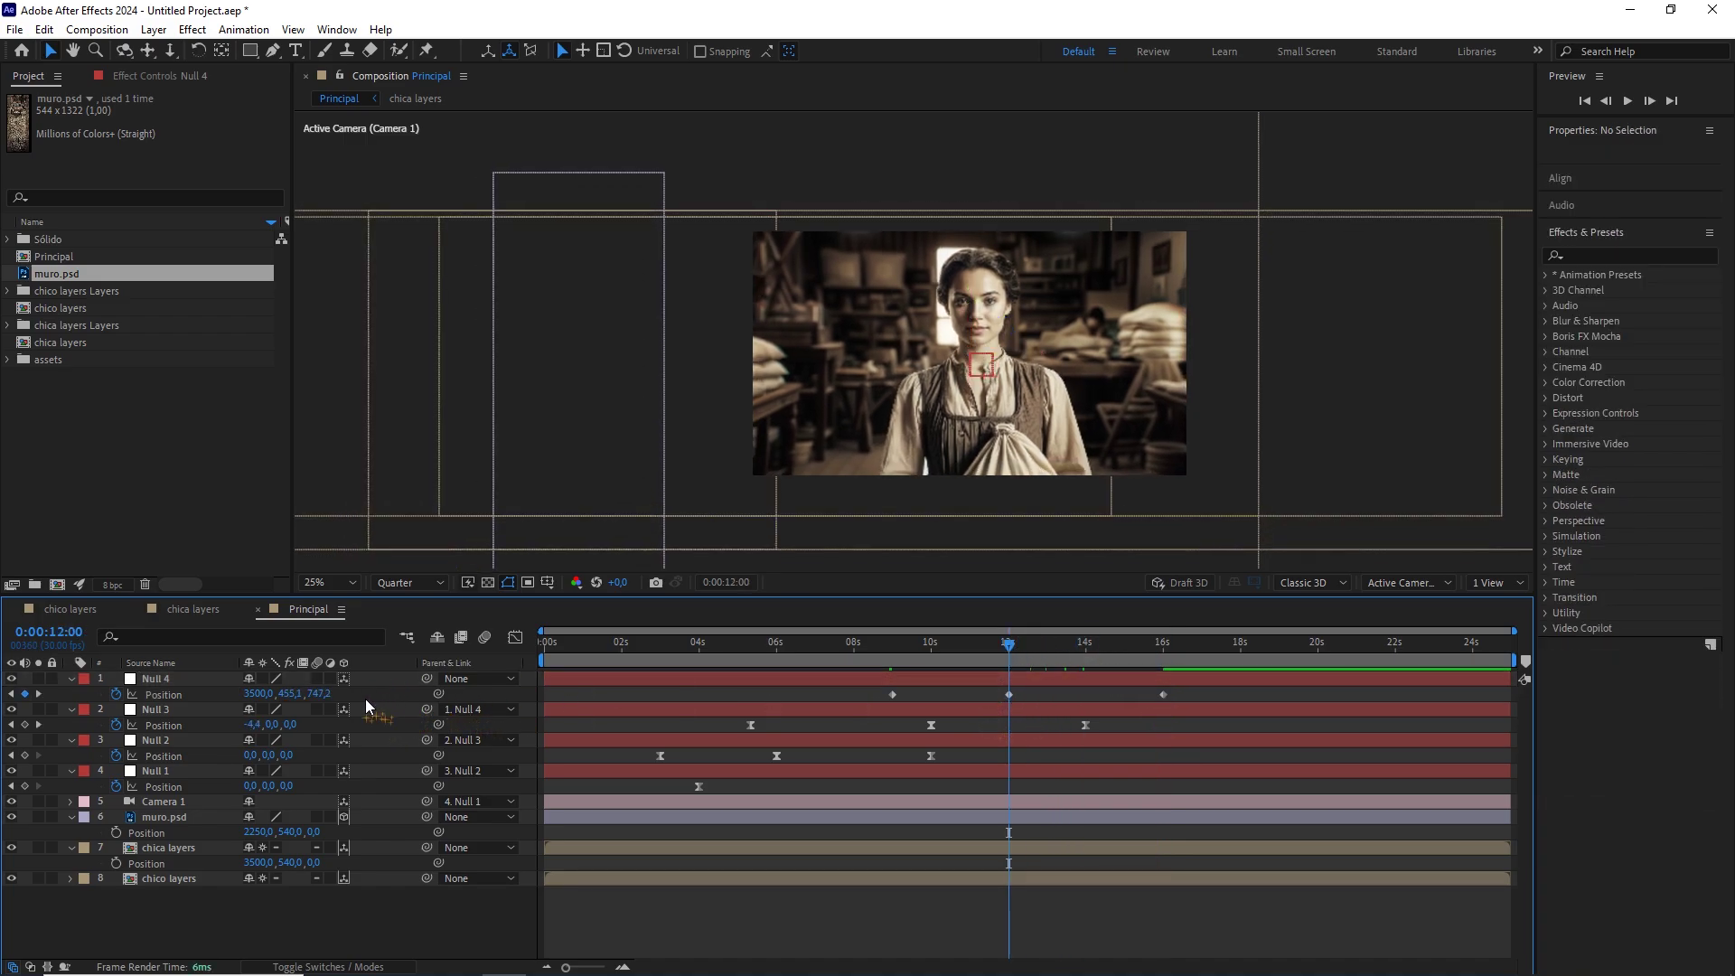
{"action": "left_click", "coordinate": [318, 694]}
{"action": "type", "text": "790"}
{"action": "left_click", "coordinate": [292, 694]}
{"action": "type", "text": "450"}
{"action": "left_click_drag", "start_coordinate": [1185, 697], "coordinate": [858, 692]}
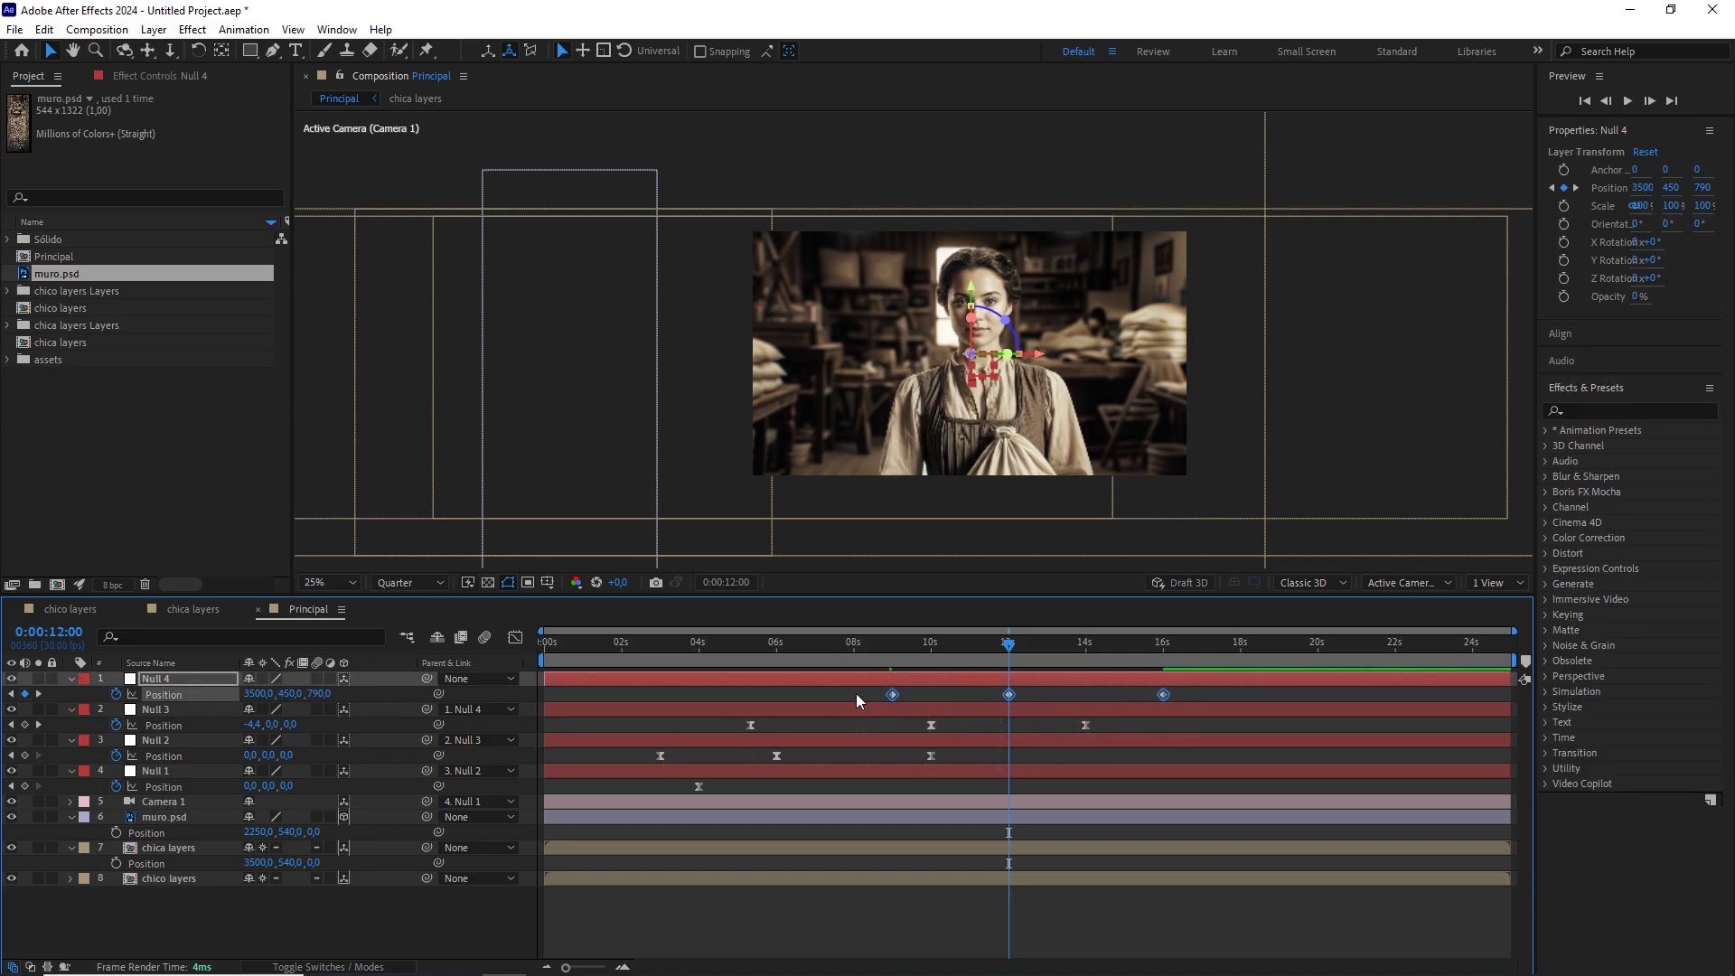
{"action": "key", "text": "F9"}
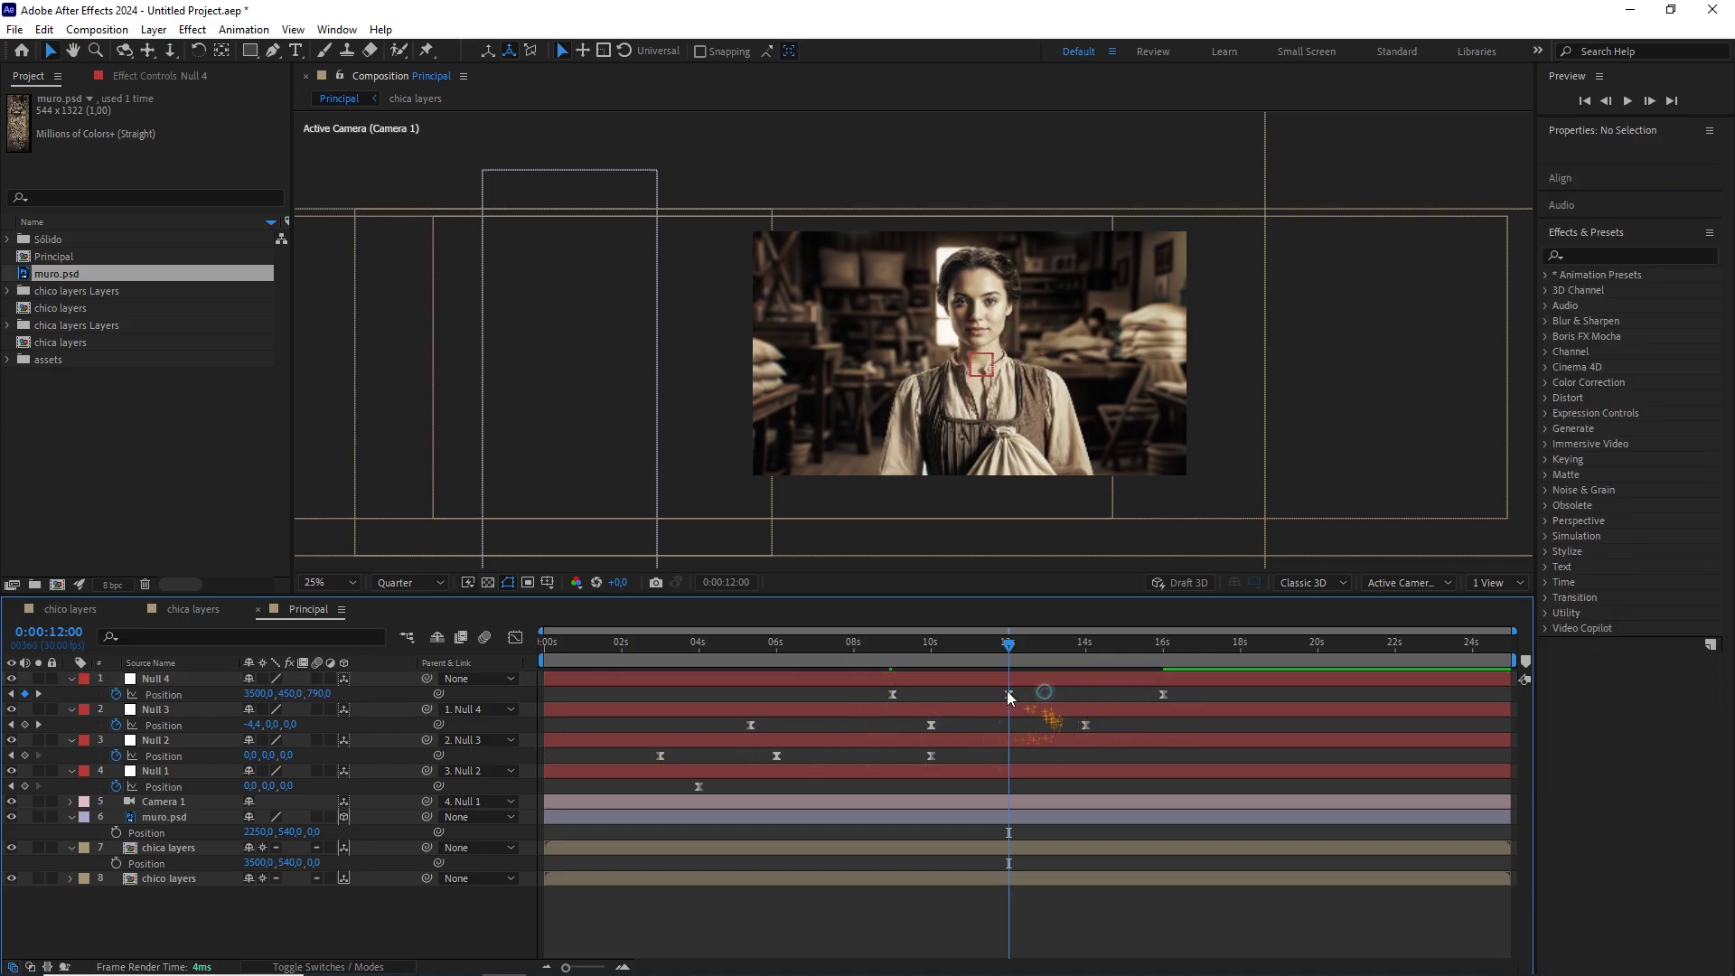
Set the incoming and outgoing velocity influence of Null 4's Position keyframes at 9 and 12 seconds to 65%.
{"action": "left_click", "coordinate": [889, 695]}
{"action": "right_click", "coordinate": [889, 694]}
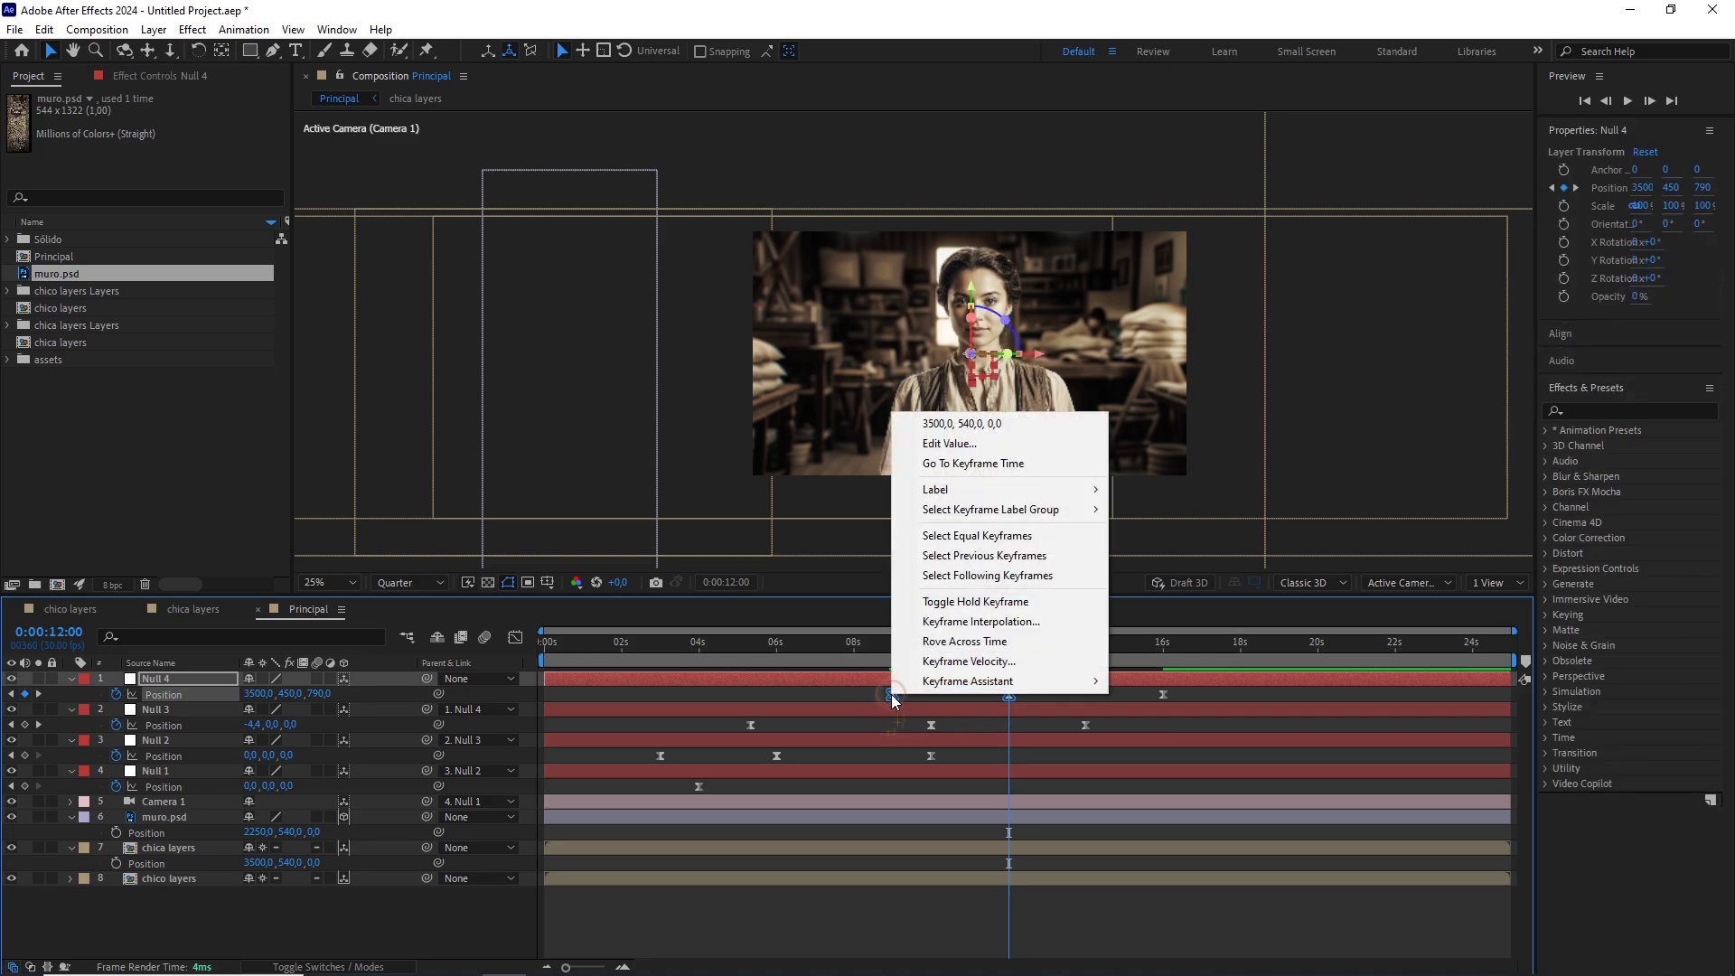
{"action": "left_click", "coordinate": [951, 666]}
{"action": "double_click", "coordinate": [844, 449]}
{"action": "type", "text": "65"}
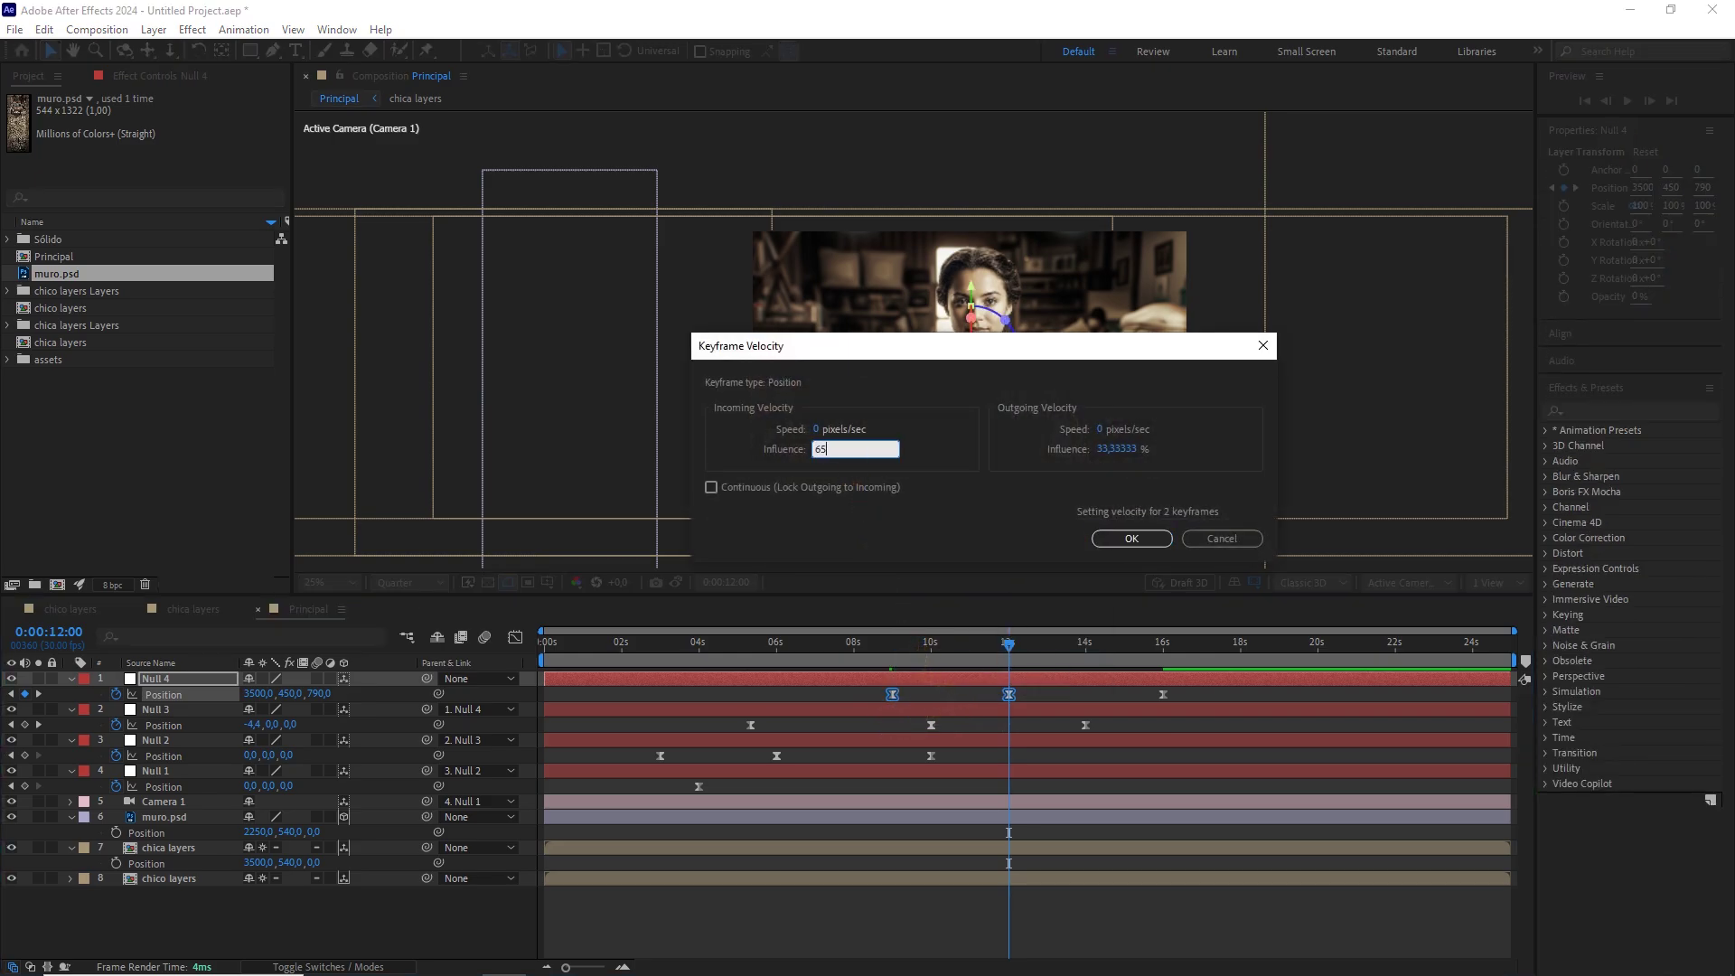
{"action": "left_click", "coordinate": [1126, 449]}
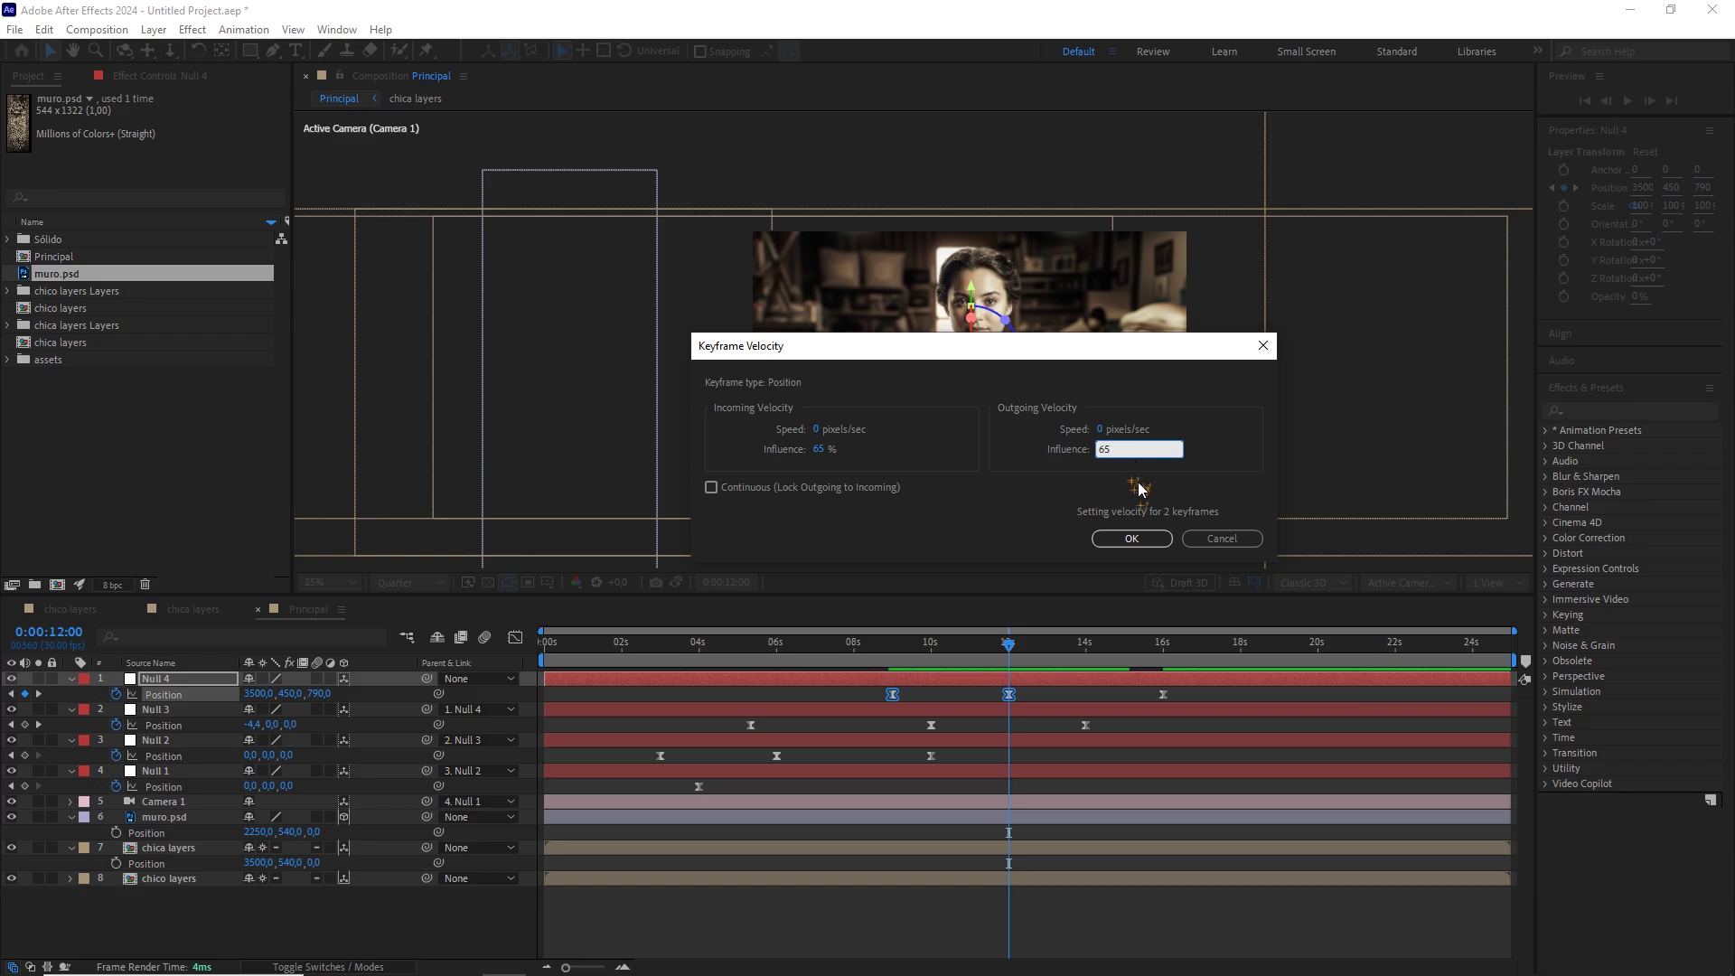
{"action": "left_click", "coordinate": [1131, 537]}
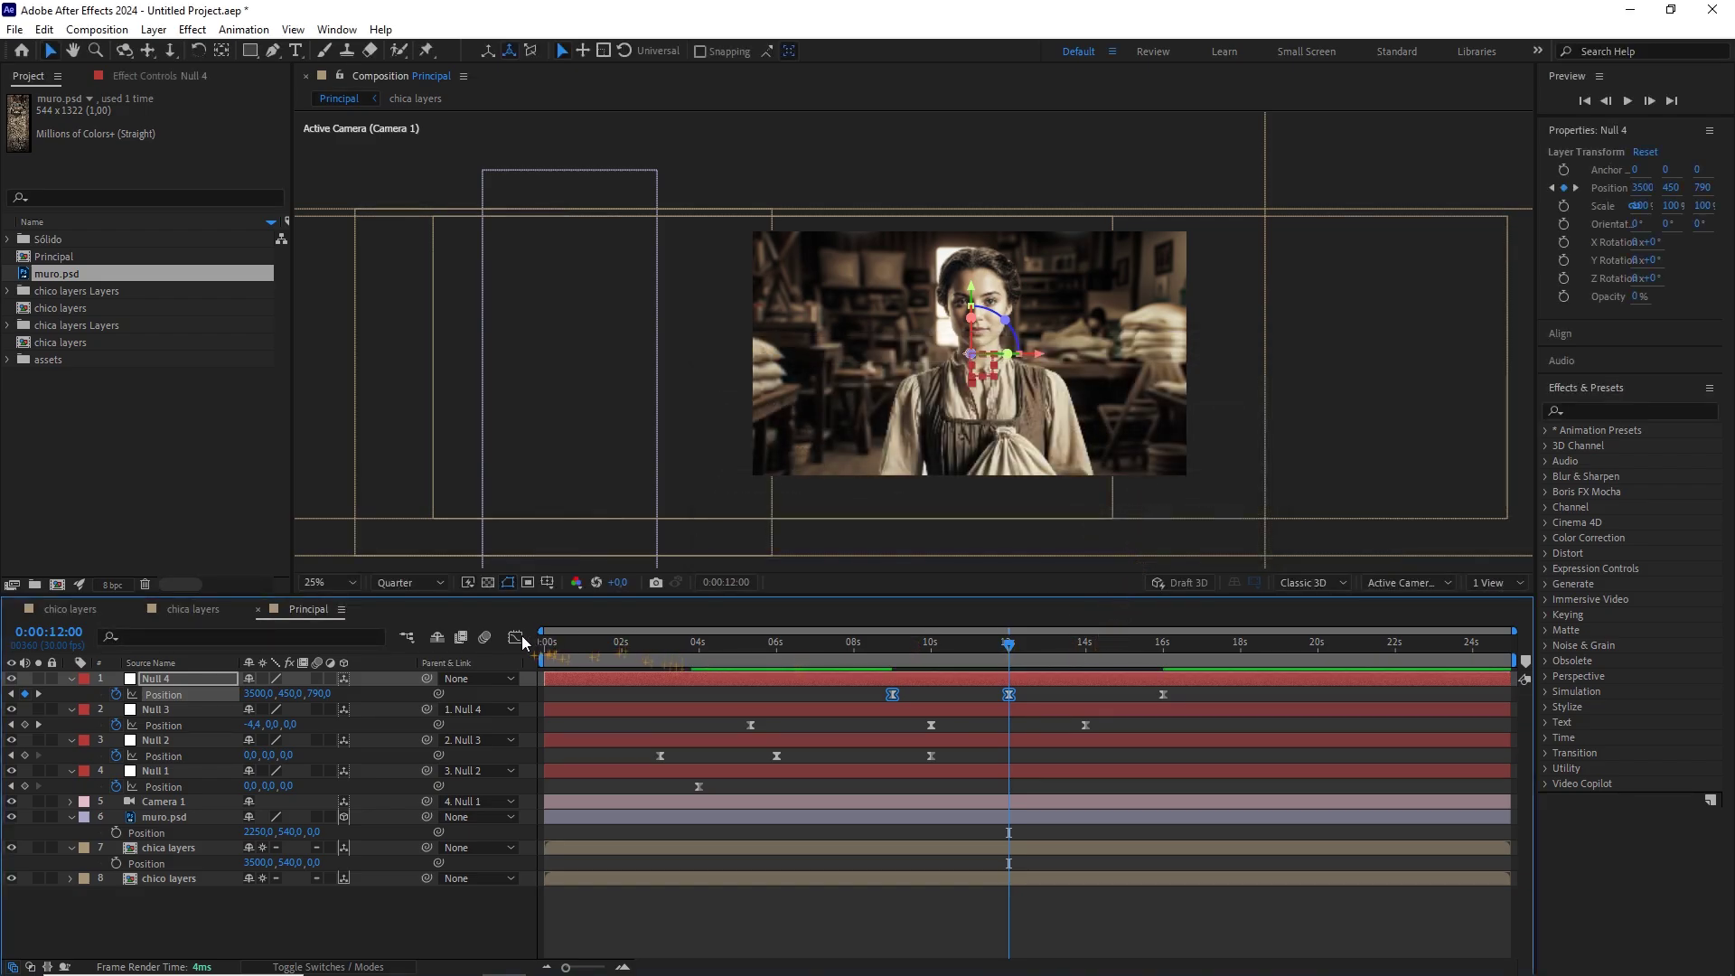
In the speed graph, make the velocity of Null 4's 12-second Position keyframe continuous, locking outgoing to incoming.
{"action": "left_click", "coordinate": [515, 637]}
{"action": "left_click_drag", "start_coordinate": [1044, 857], "coordinate": [989, 920]}
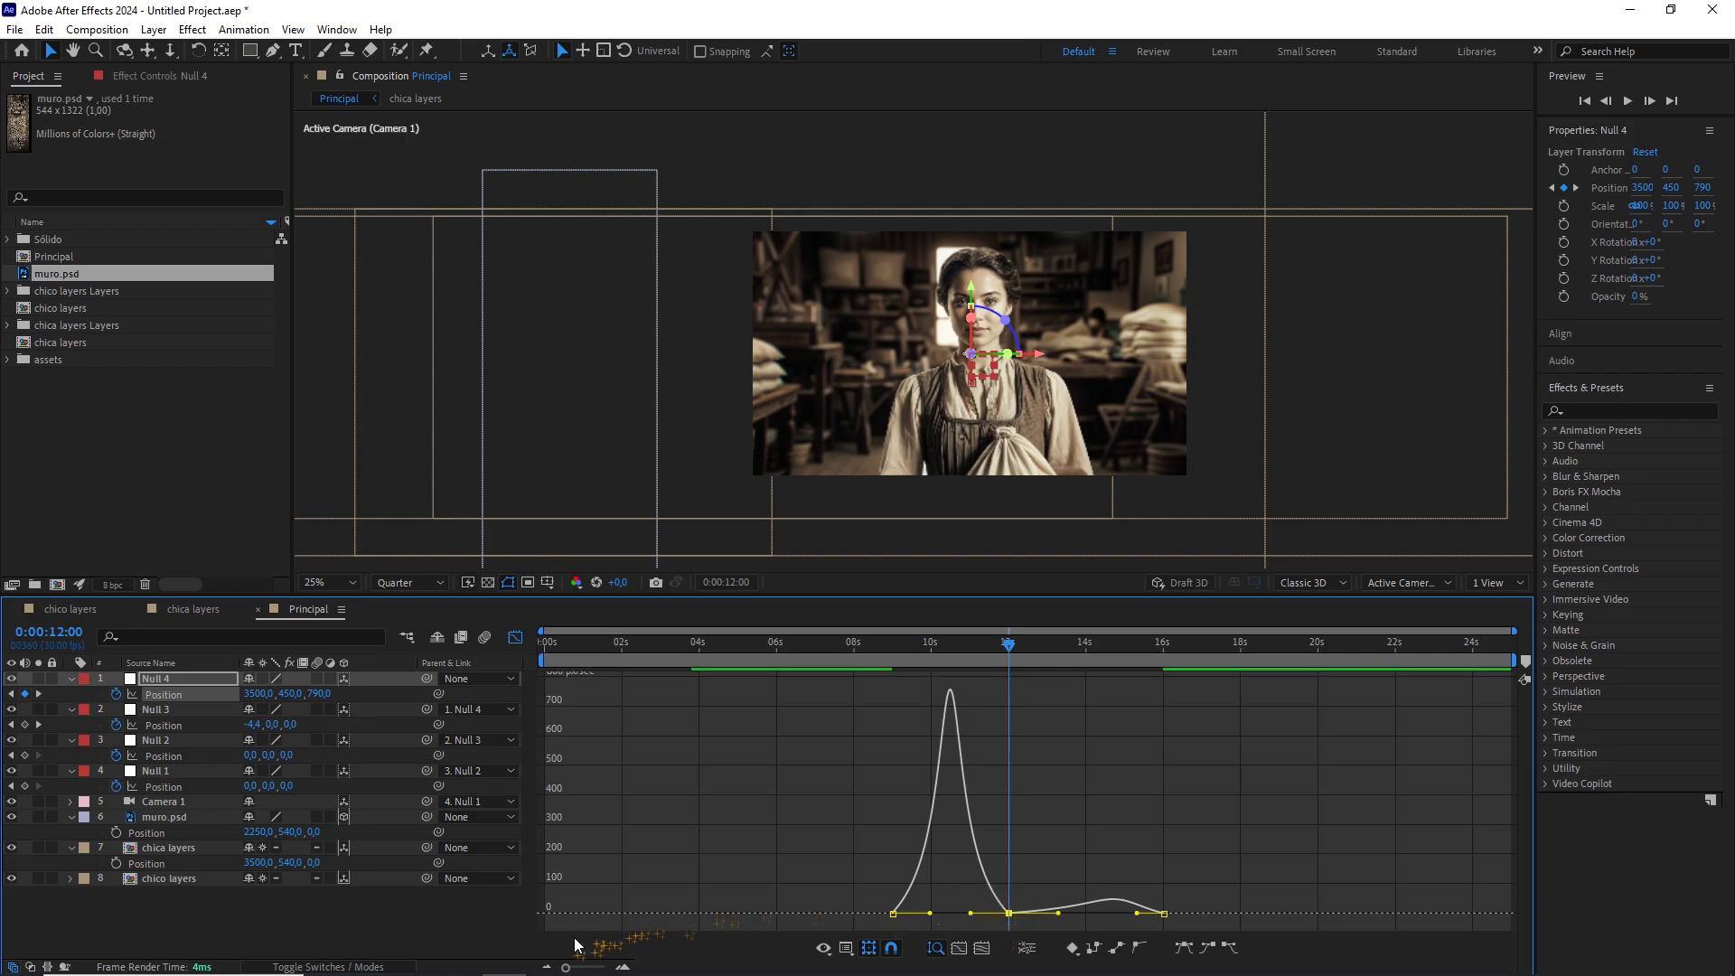
{"action": "left_click_drag", "start_coordinate": [567, 968], "coordinate": [588, 970]}
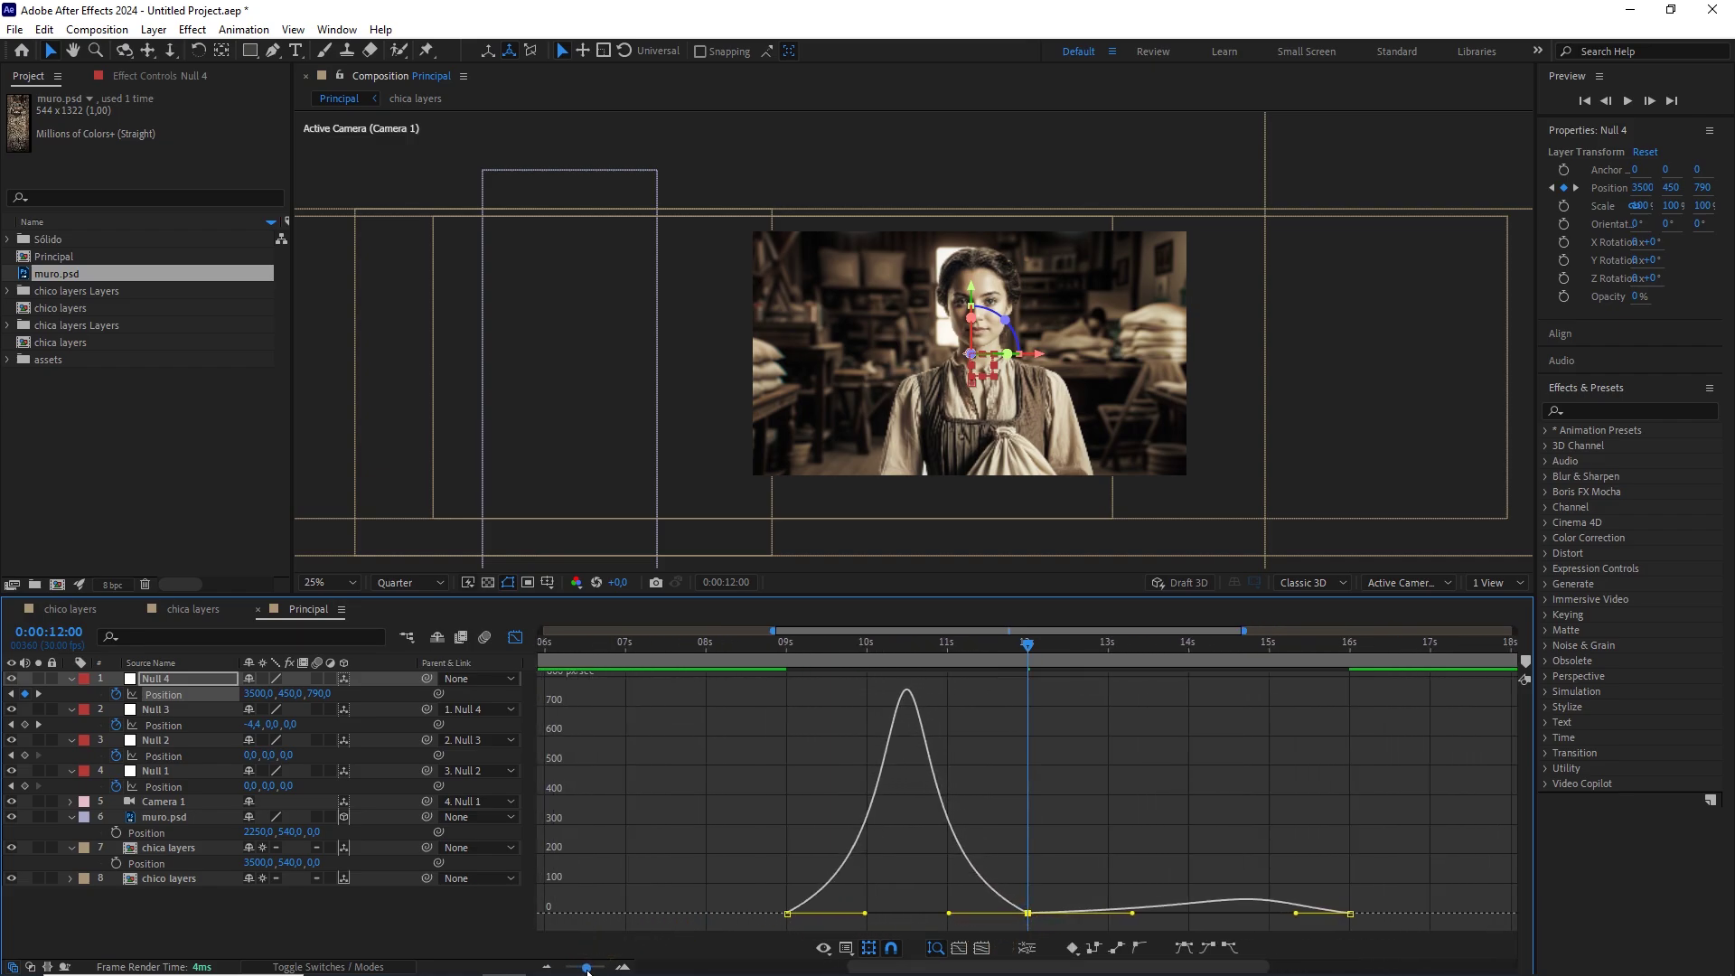
{"action": "double_click", "coordinate": [1028, 912]}
{"action": "left_click", "coordinate": [713, 488]}
{"action": "left_click", "coordinate": [1131, 538]}
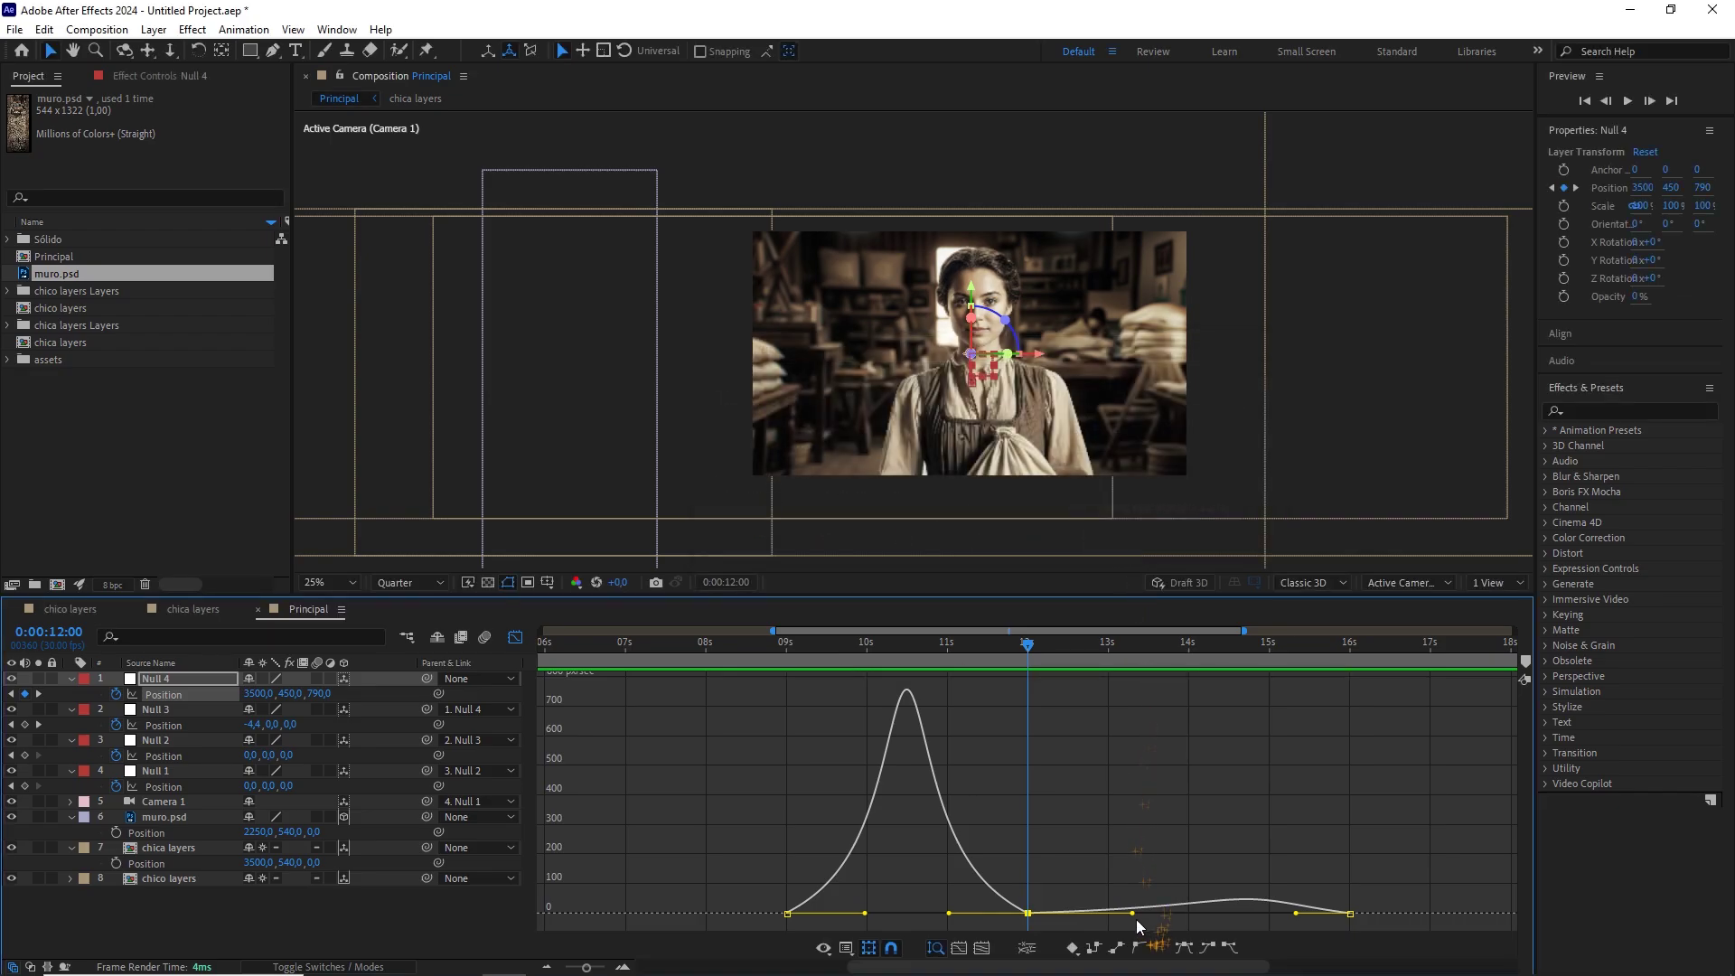
Raise the outgoing speed handle of Null 4's 12-second keyframe slightly above zero, check the motion, and return to the keyframe view.
{"action": "left_click_drag", "start_coordinate": [1133, 913], "coordinate": [1115, 894]}
{"action": "left_click", "coordinate": [1169, 853]}
{"action": "left_click_drag", "start_coordinate": [1028, 645], "coordinate": [966, 691]}
{"action": "left_click", "coordinate": [515, 637]}
{"action": "left_click_drag", "start_coordinate": [586, 967], "coordinate": [561, 969]}
Create another 3D null at 16 seconds and center it in the camera view at position 3500, 440, 880.
{"action": "left_click_drag", "start_coordinate": [997, 649], "coordinate": [1161, 658]}
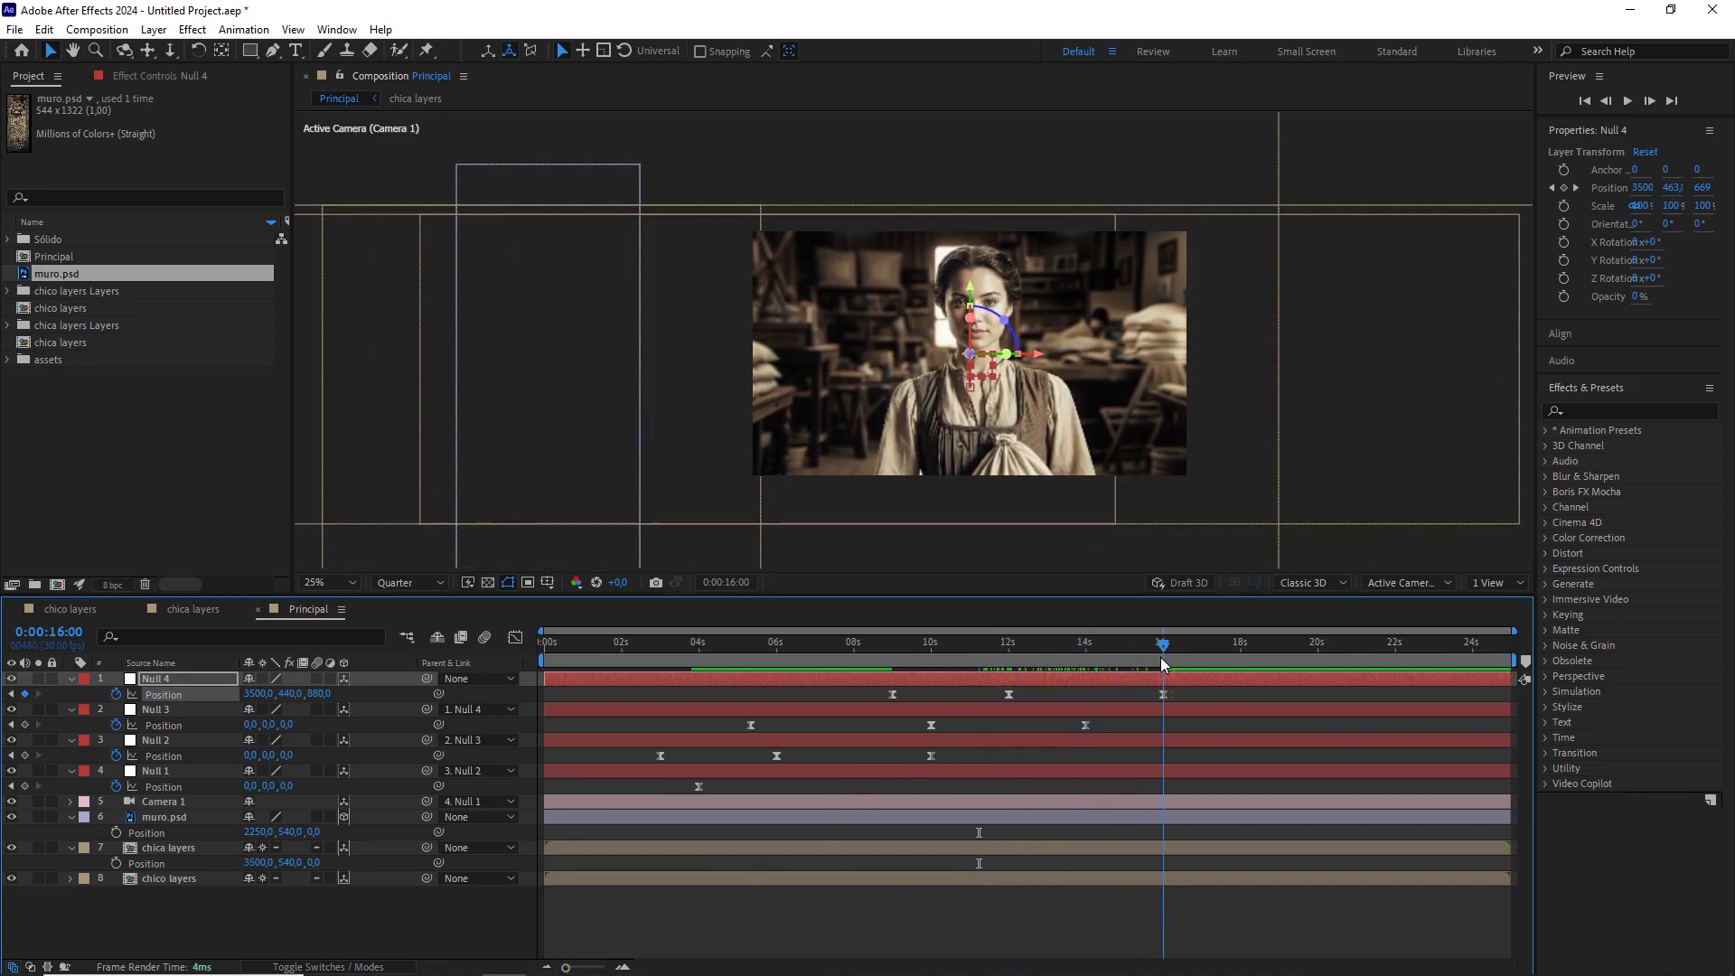
{"action": "right_click", "coordinate": [381, 919]}
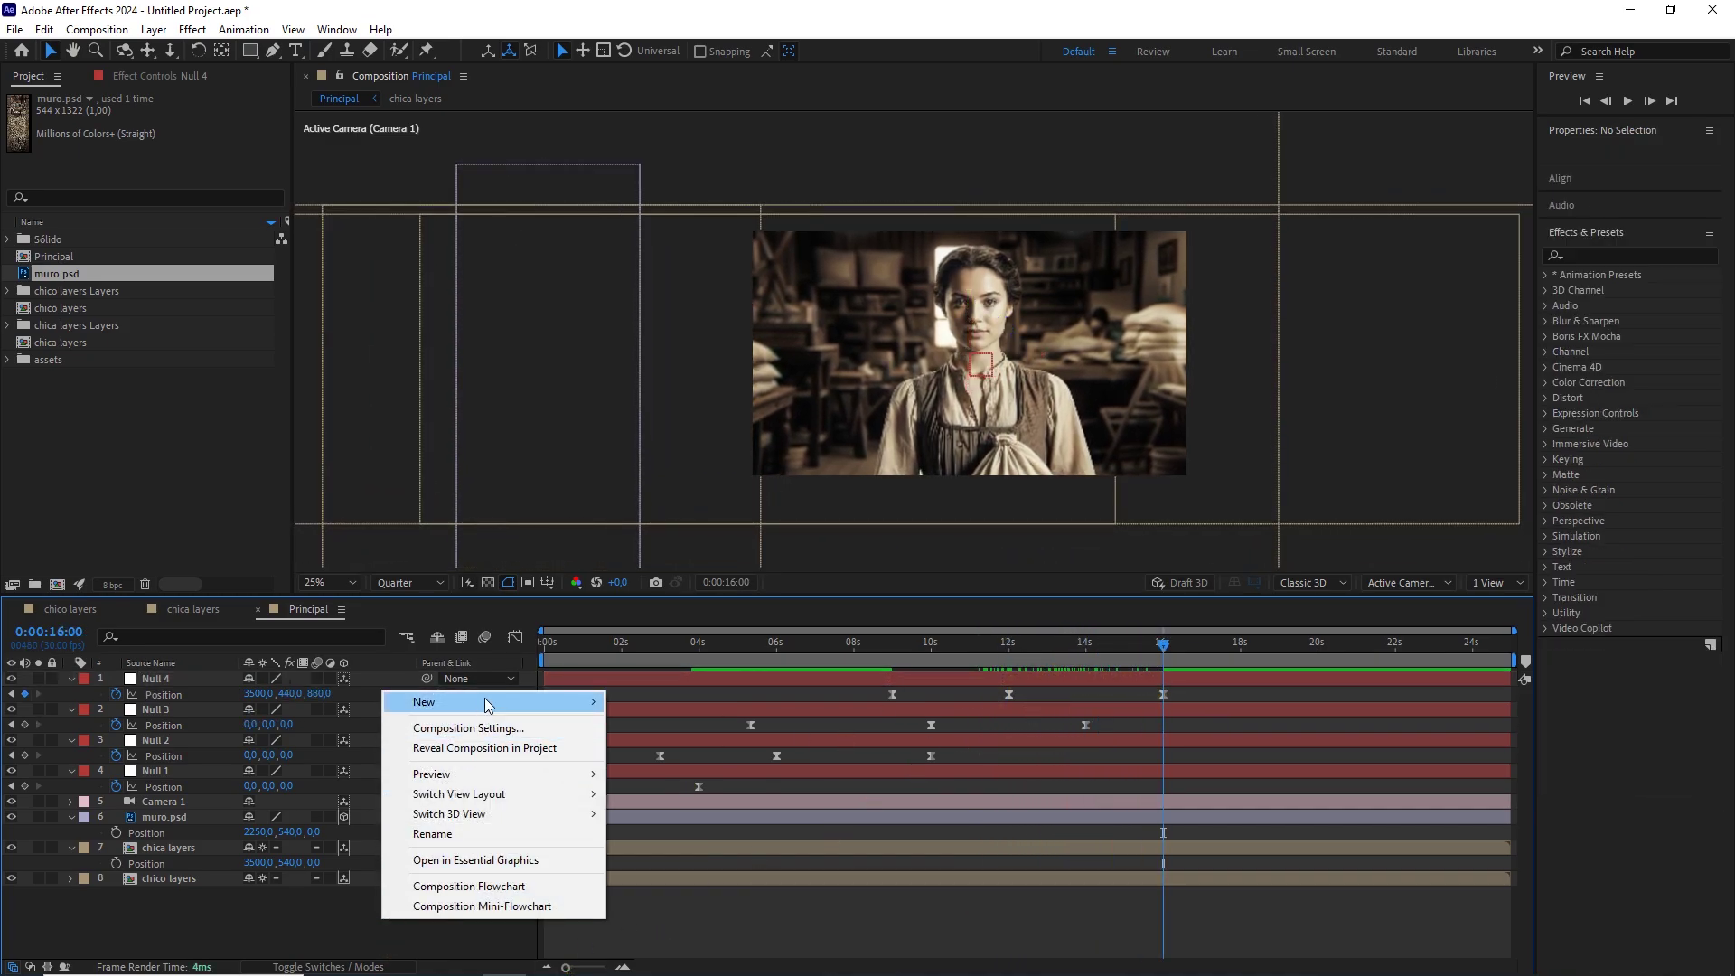
{"action": "mouse_move", "coordinate": [488, 702]}
{"action": "left_click", "coordinate": [695, 807]}
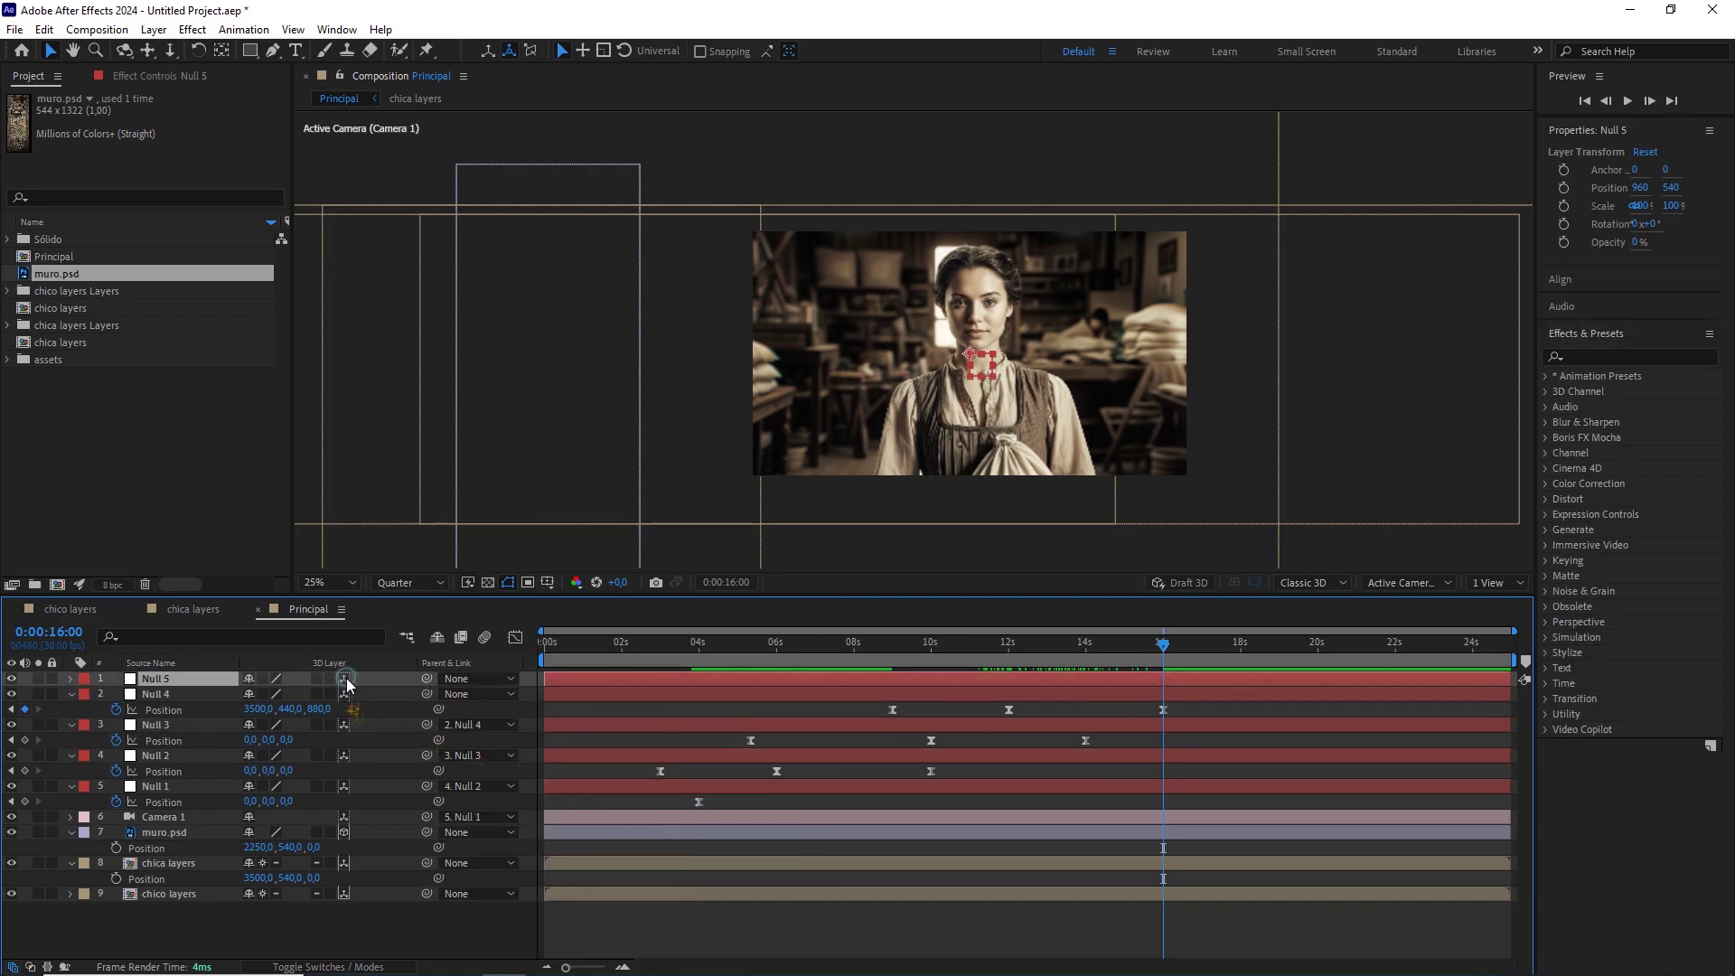
{"action": "left_click", "coordinate": [344, 677]}
{"action": "scroll", "coordinate": [941, 436], "scroll_direction": "down", "scroll_amount": 2}
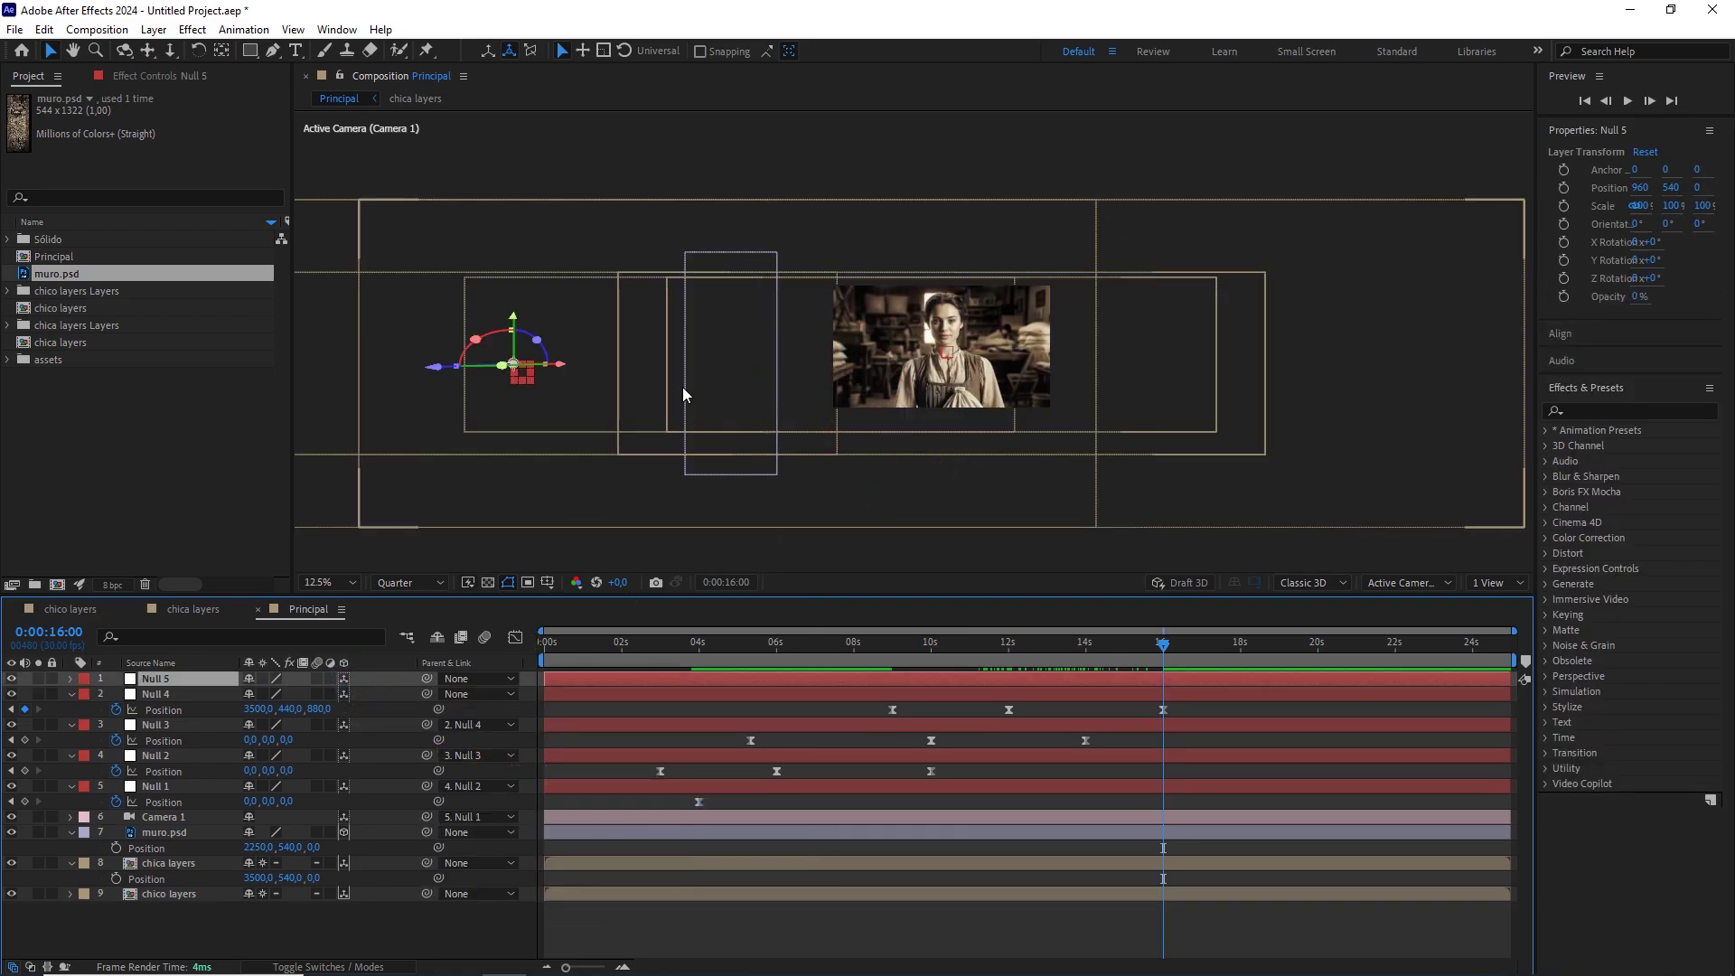
{"action": "key", "text": "ctrl+Home"}
{"action": "scroll", "coordinate": [1009, 358], "scroll_direction": "up", "scroll_amount": 2}
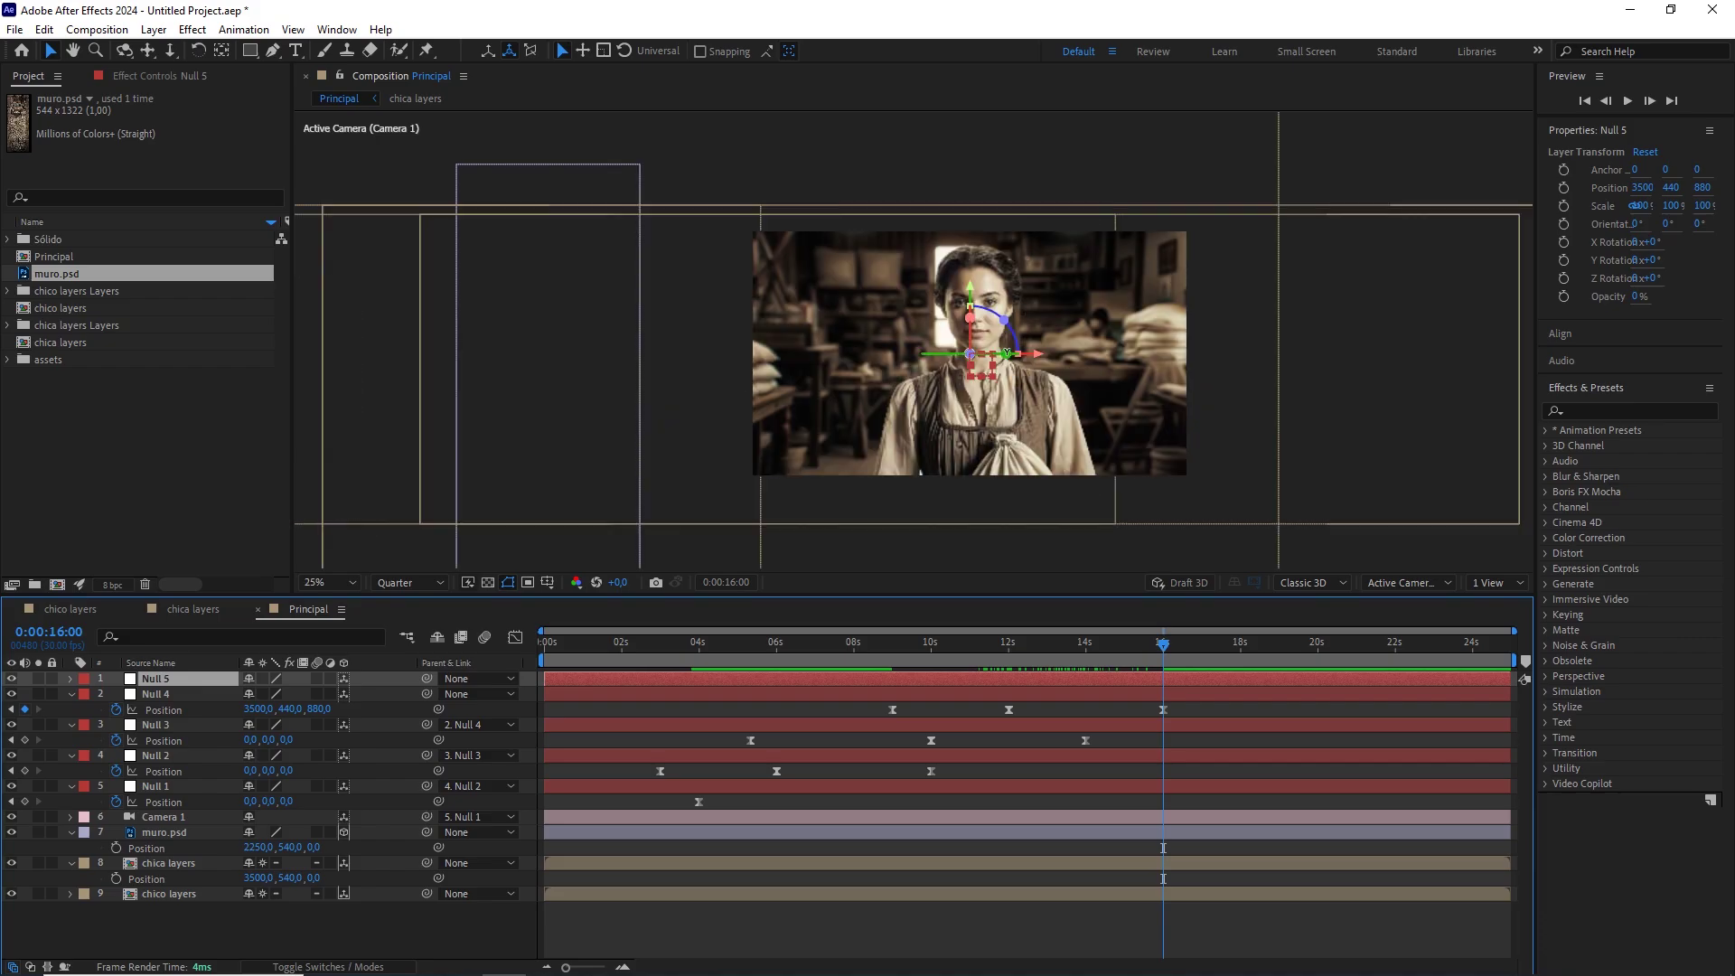
Parent Null 4 to Null 5 and add a Position keyframe on Null 5 at 0:00:11:20.
{"action": "left_click", "coordinate": [167, 694]}
{"action": "left_click_drag", "start_coordinate": [427, 694], "coordinate": [224, 679]}
{"action": "left_click", "coordinate": [224, 679]}
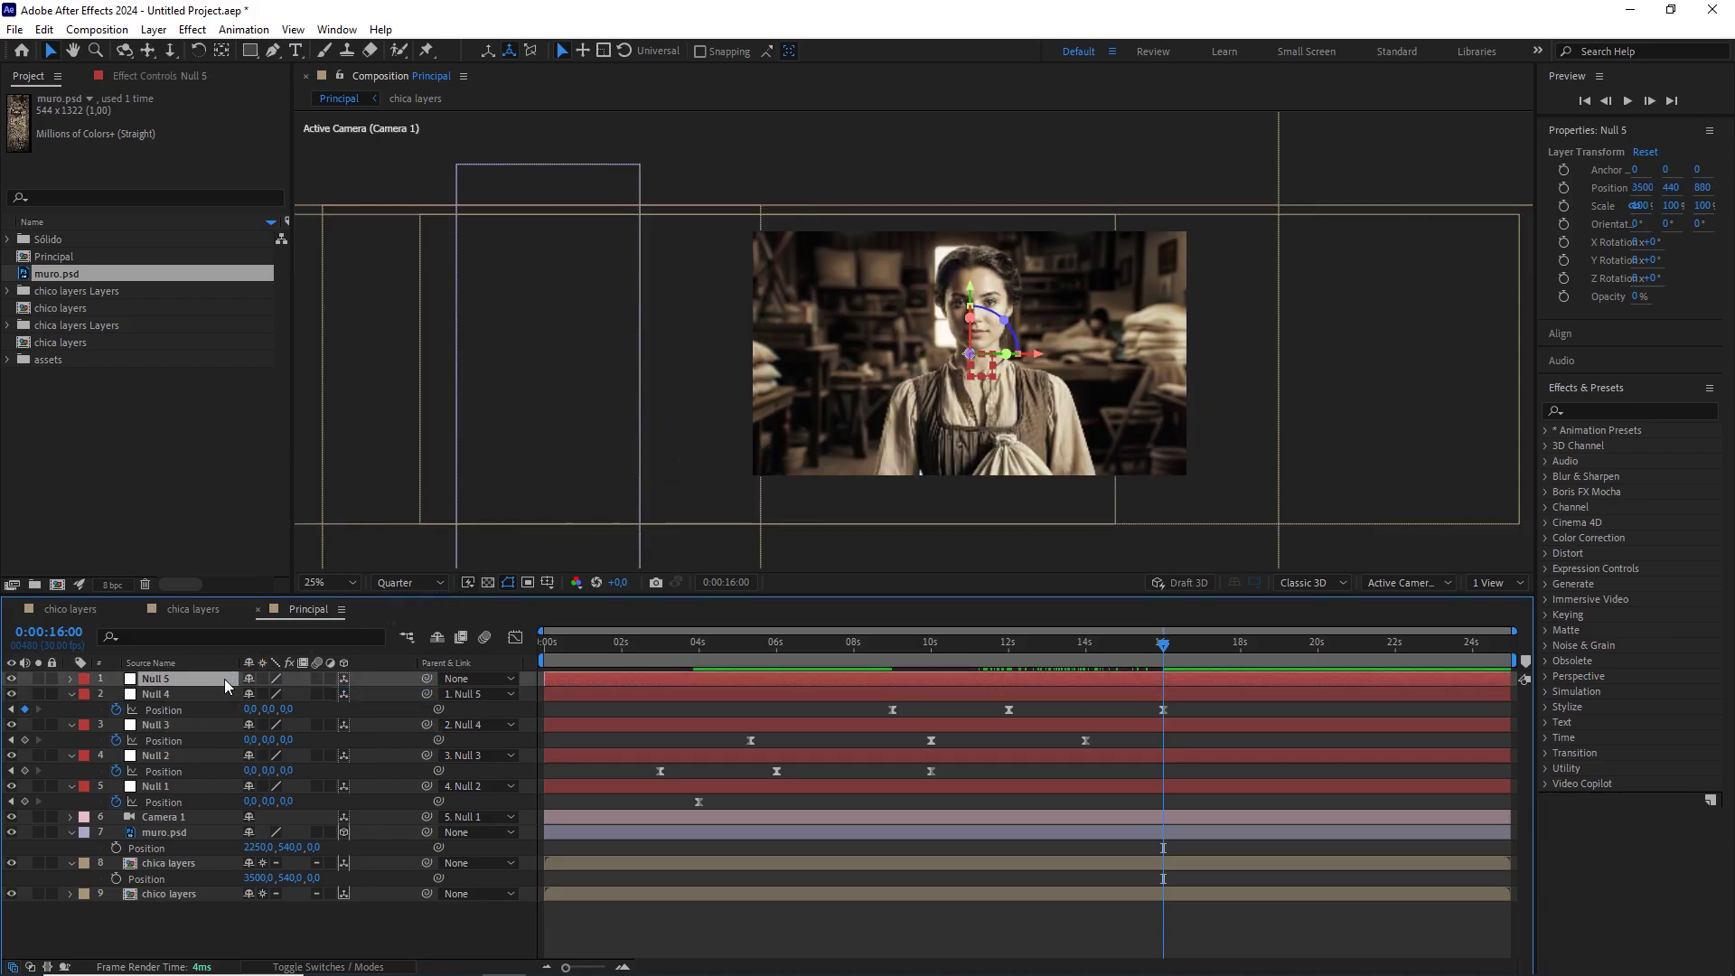
{"action": "key", "text": "p"}
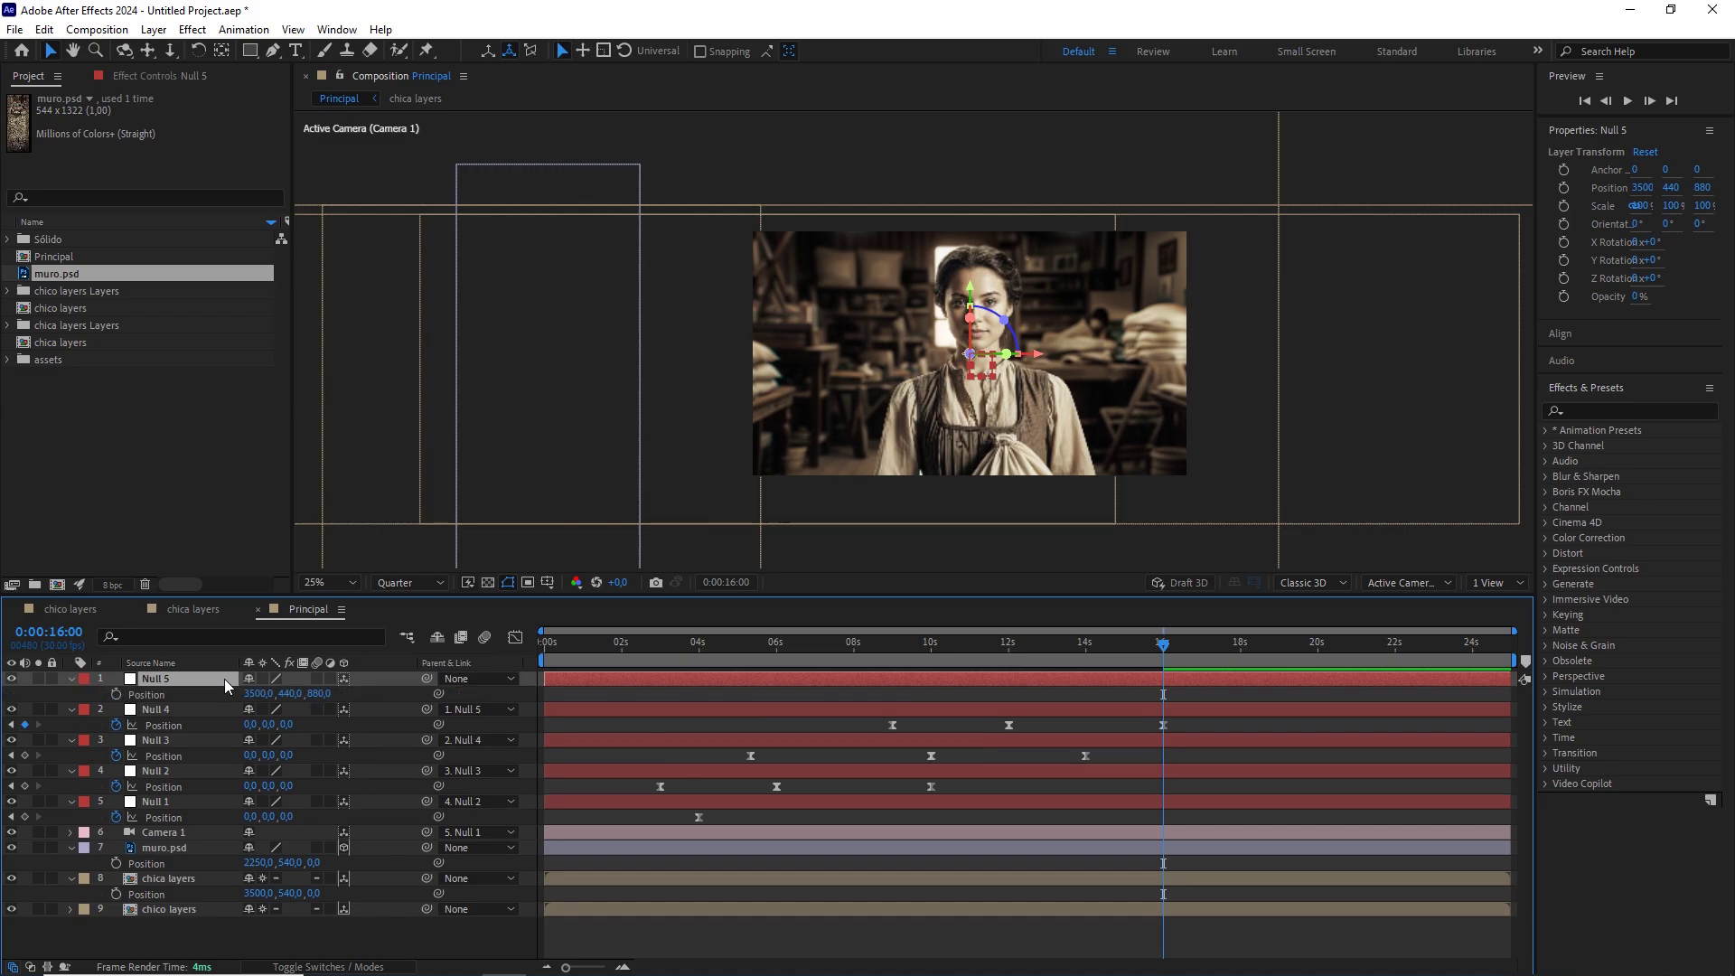
{"action": "mouse_move", "coordinate": [1017, 654]}
{"action": "left_mouse_down"}
{"action": "mouse_move", "coordinate": [964, 653]}
{"action": "mouse_move", "coordinate": [996, 647]}
{"action": "left_mouse_up"}
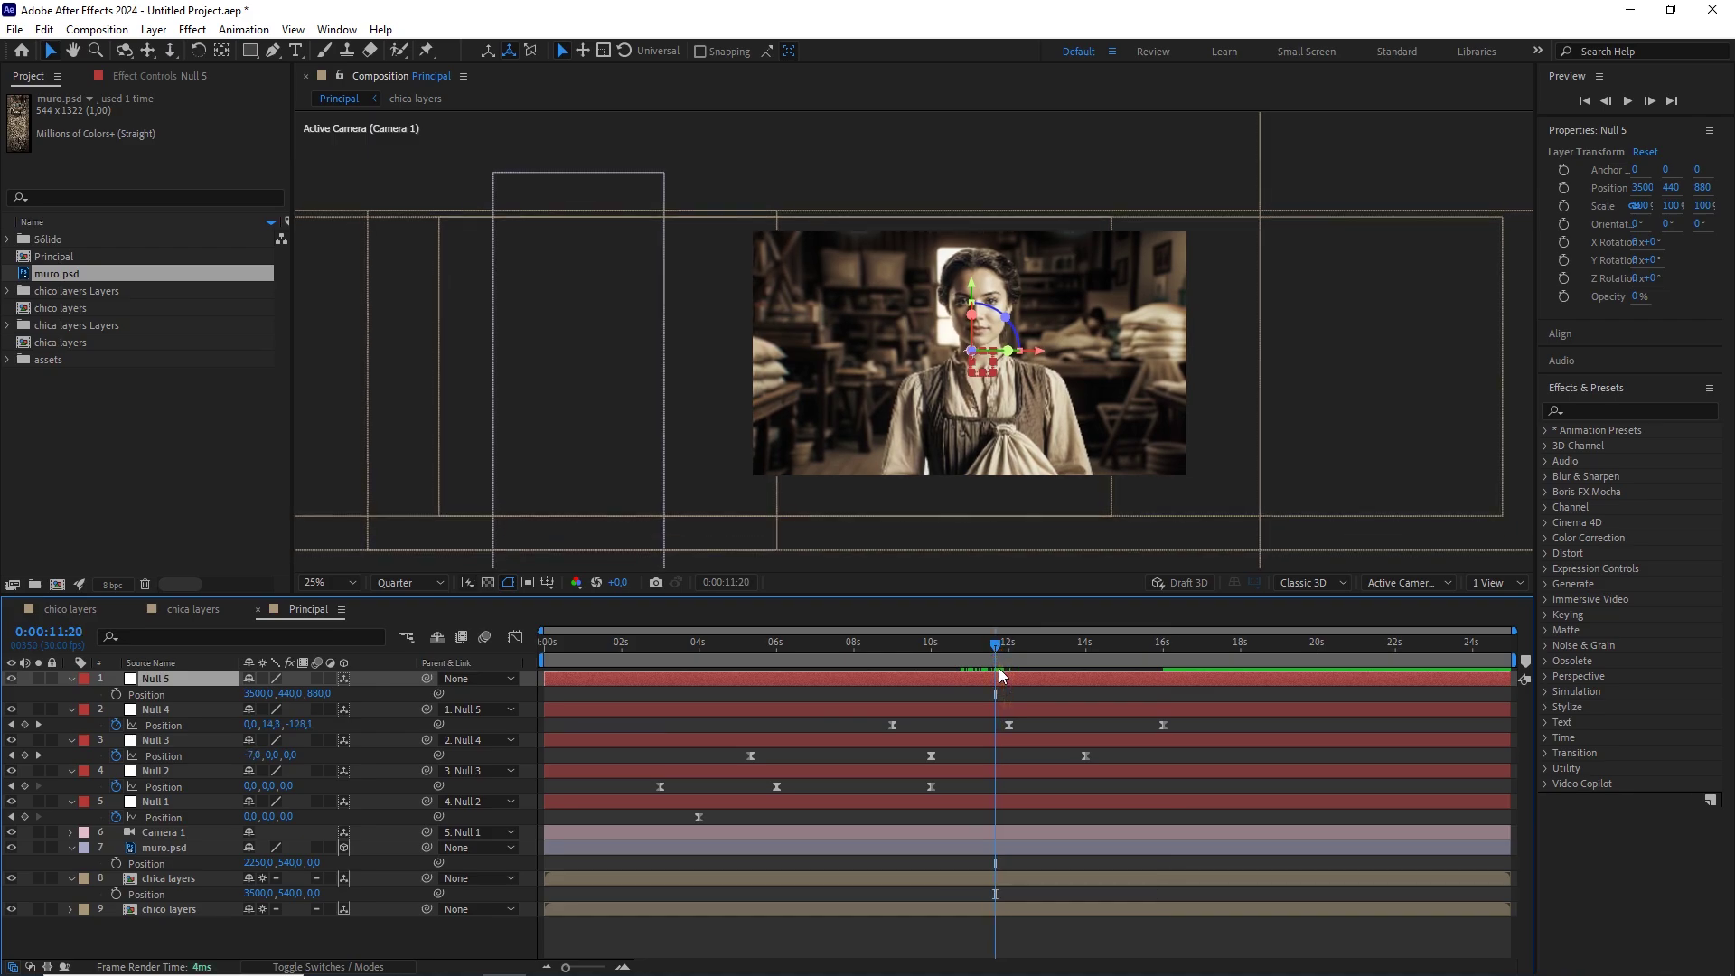
{"action": "left_click", "coordinate": [115, 694]}
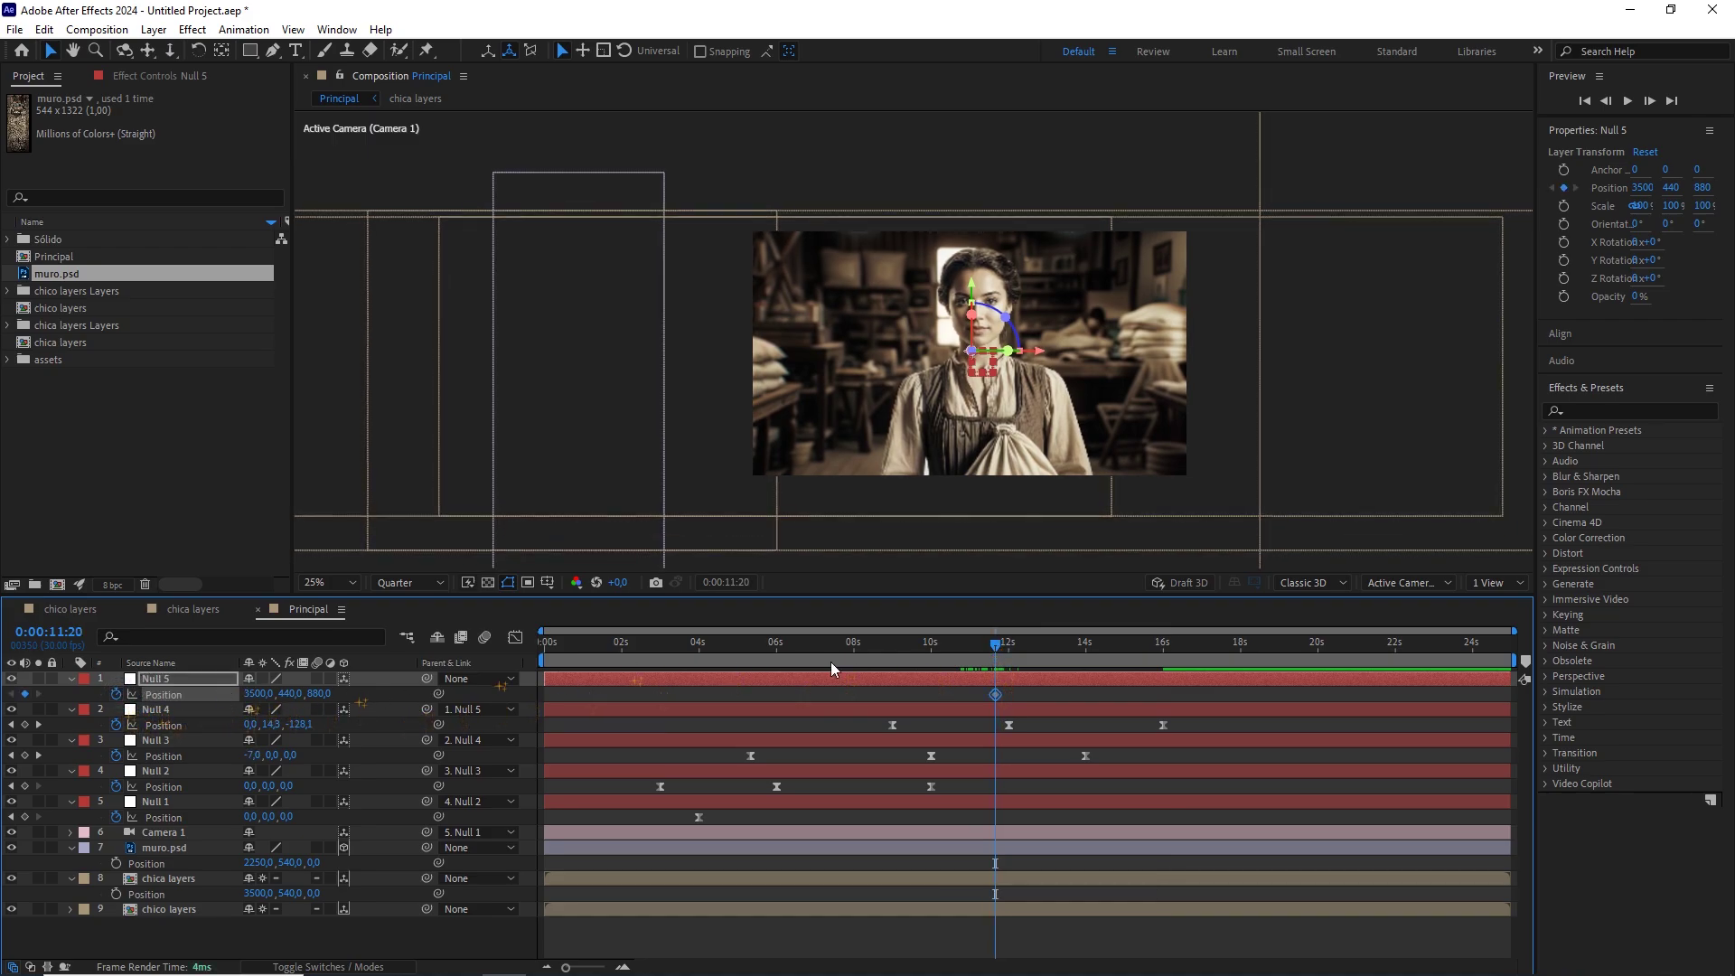
Push the camera in by setting Null 5's Z position to 1300 at 14 seconds.
{"action": "left_click_drag", "start_coordinate": [1021, 643], "coordinate": [1088, 673]}
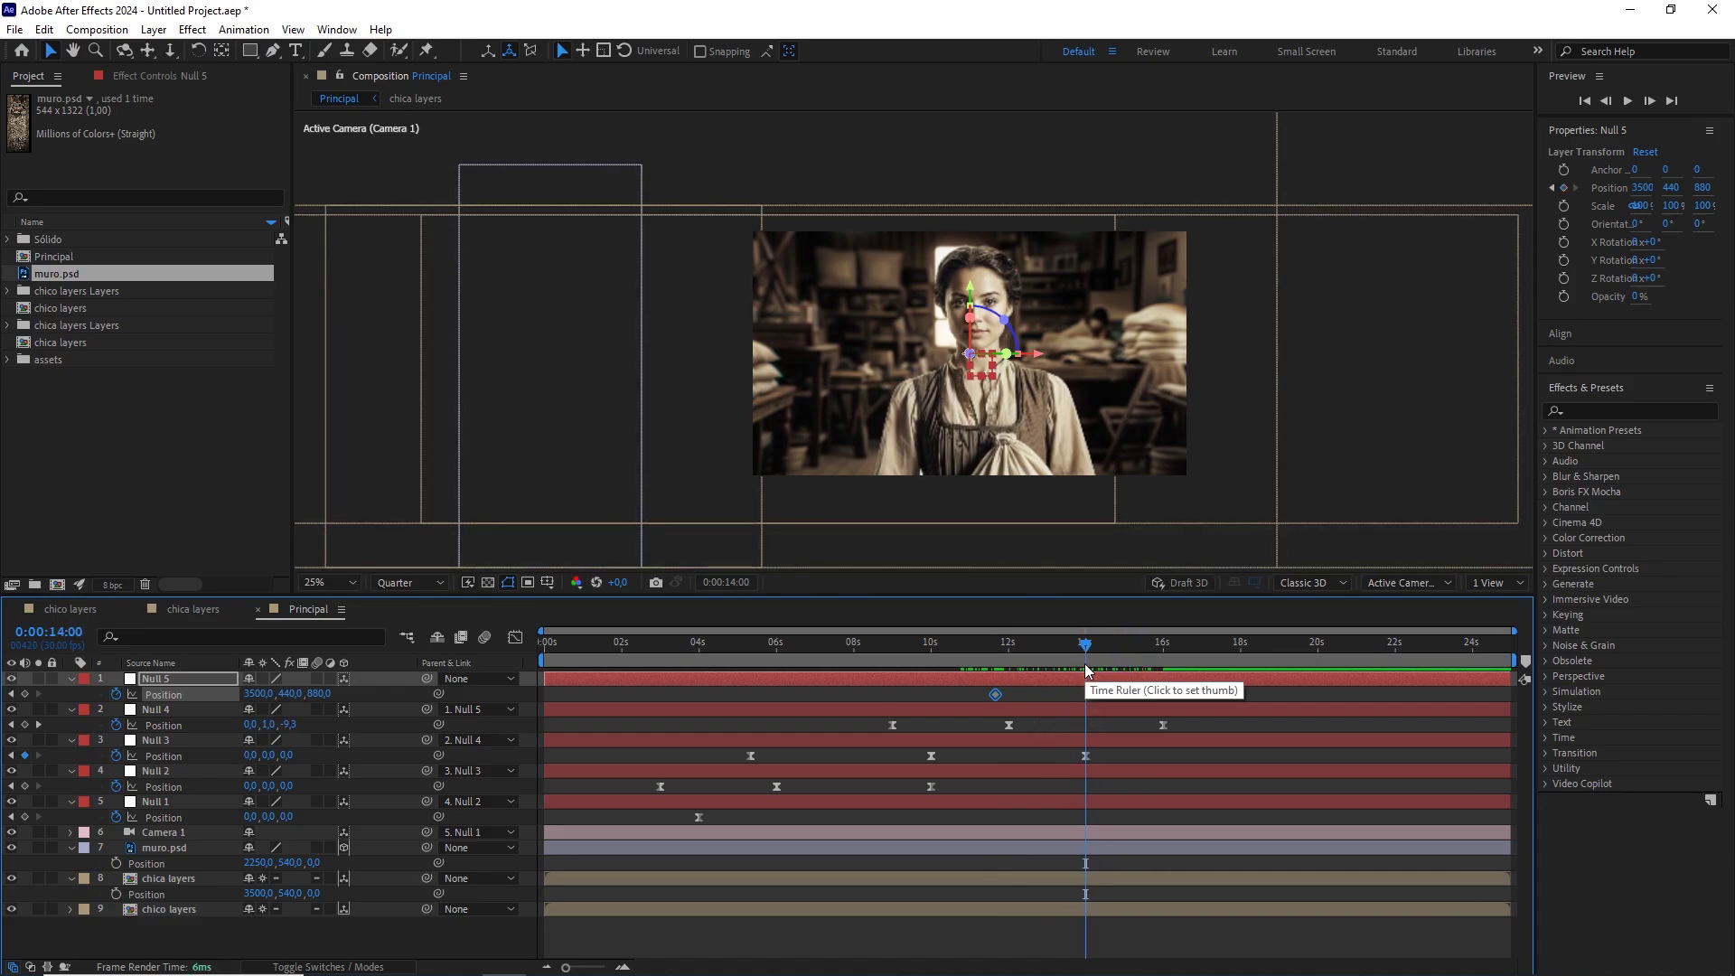
{"action": "left_click", "coordinate": [377, 699]}
{"action": "left_click_drag", "start_coordinate": [327, 697], "coordinate": [359, 692]}
{"action": "left_click", "coordinate": [337, 692]}
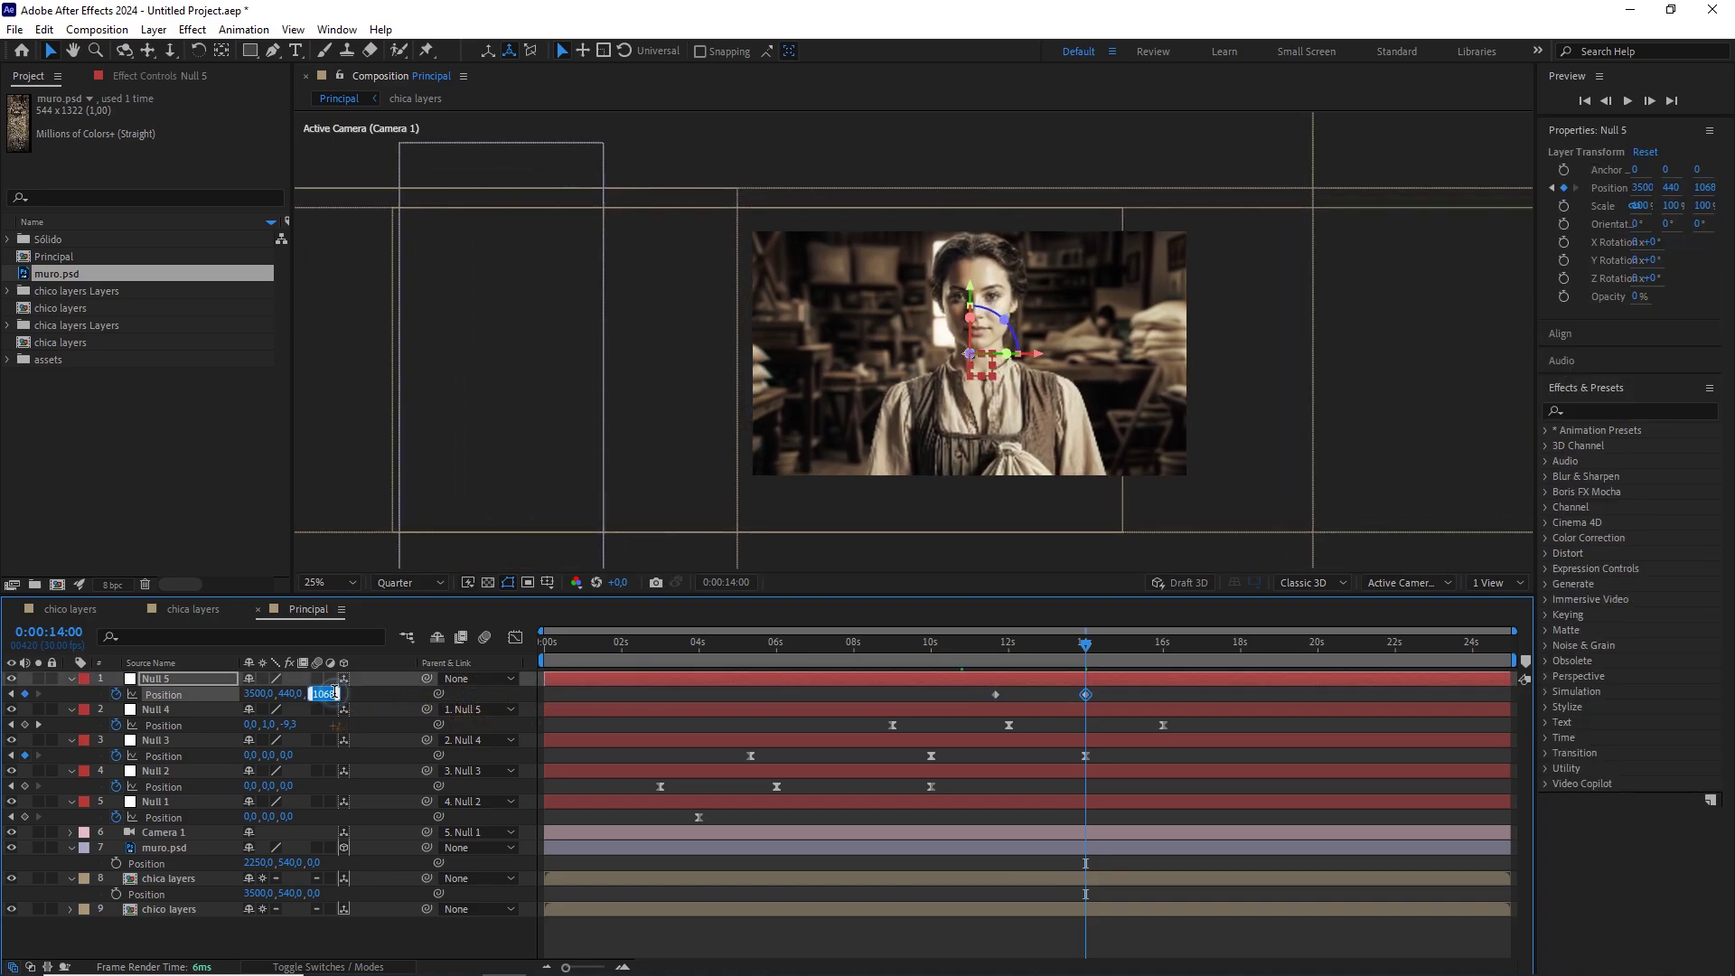
{"action": "type", "text": "1300"}
{"action": "left_click", "coordinate": [396, 692]}
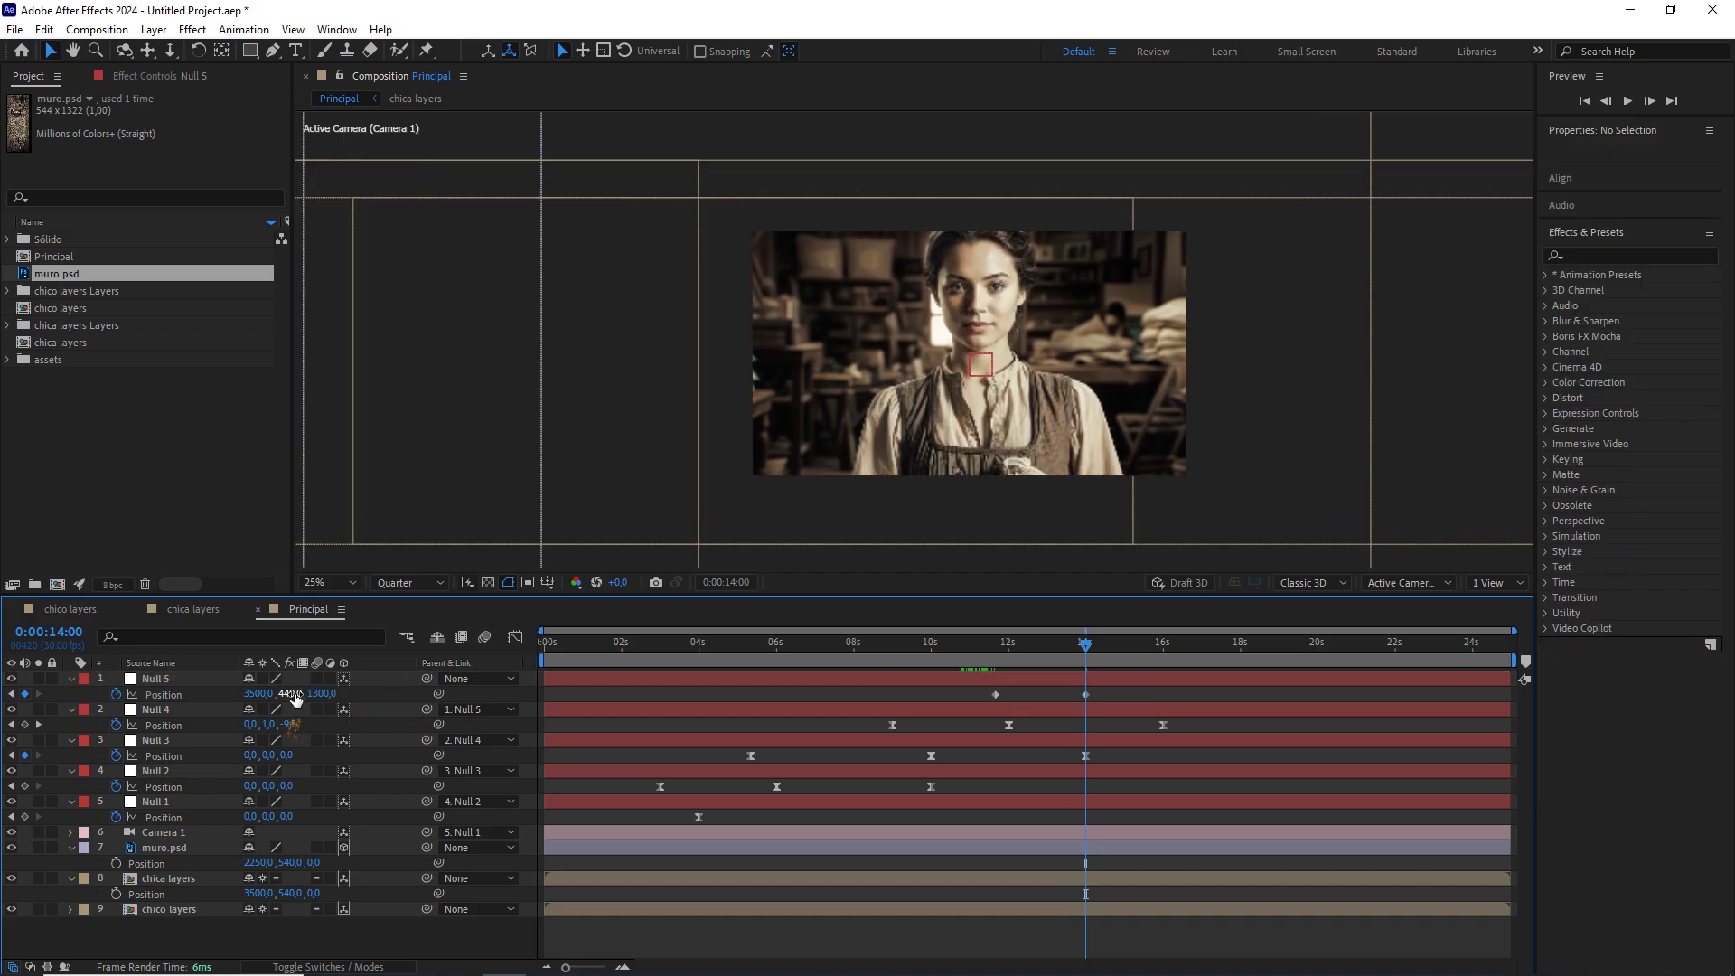
Lower the framing onto the girl's sack by setting Null 5's Y position to 798 at 14 seconds.
{"action": "left_click_drag", "start_coordinate": [284, 693], "coordinate": [996, 533]}
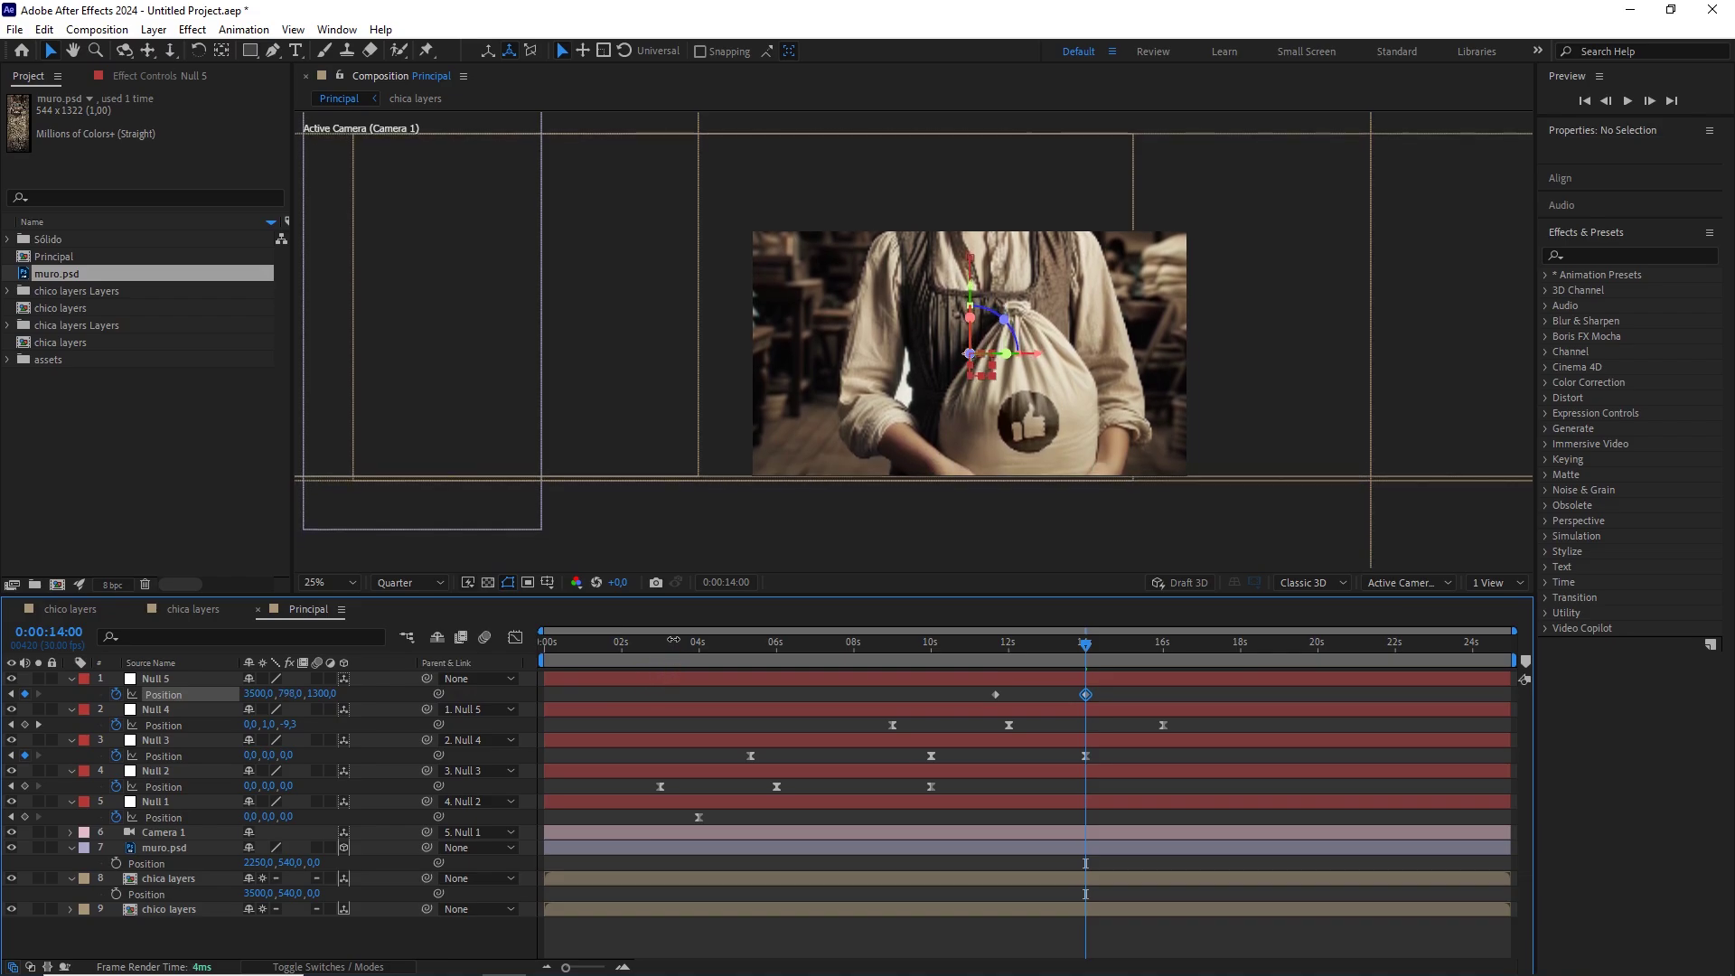
{"action": "scroll", "coordinate": [1267, 420], "scroll_direction": "up", "scroll_amount": 2}
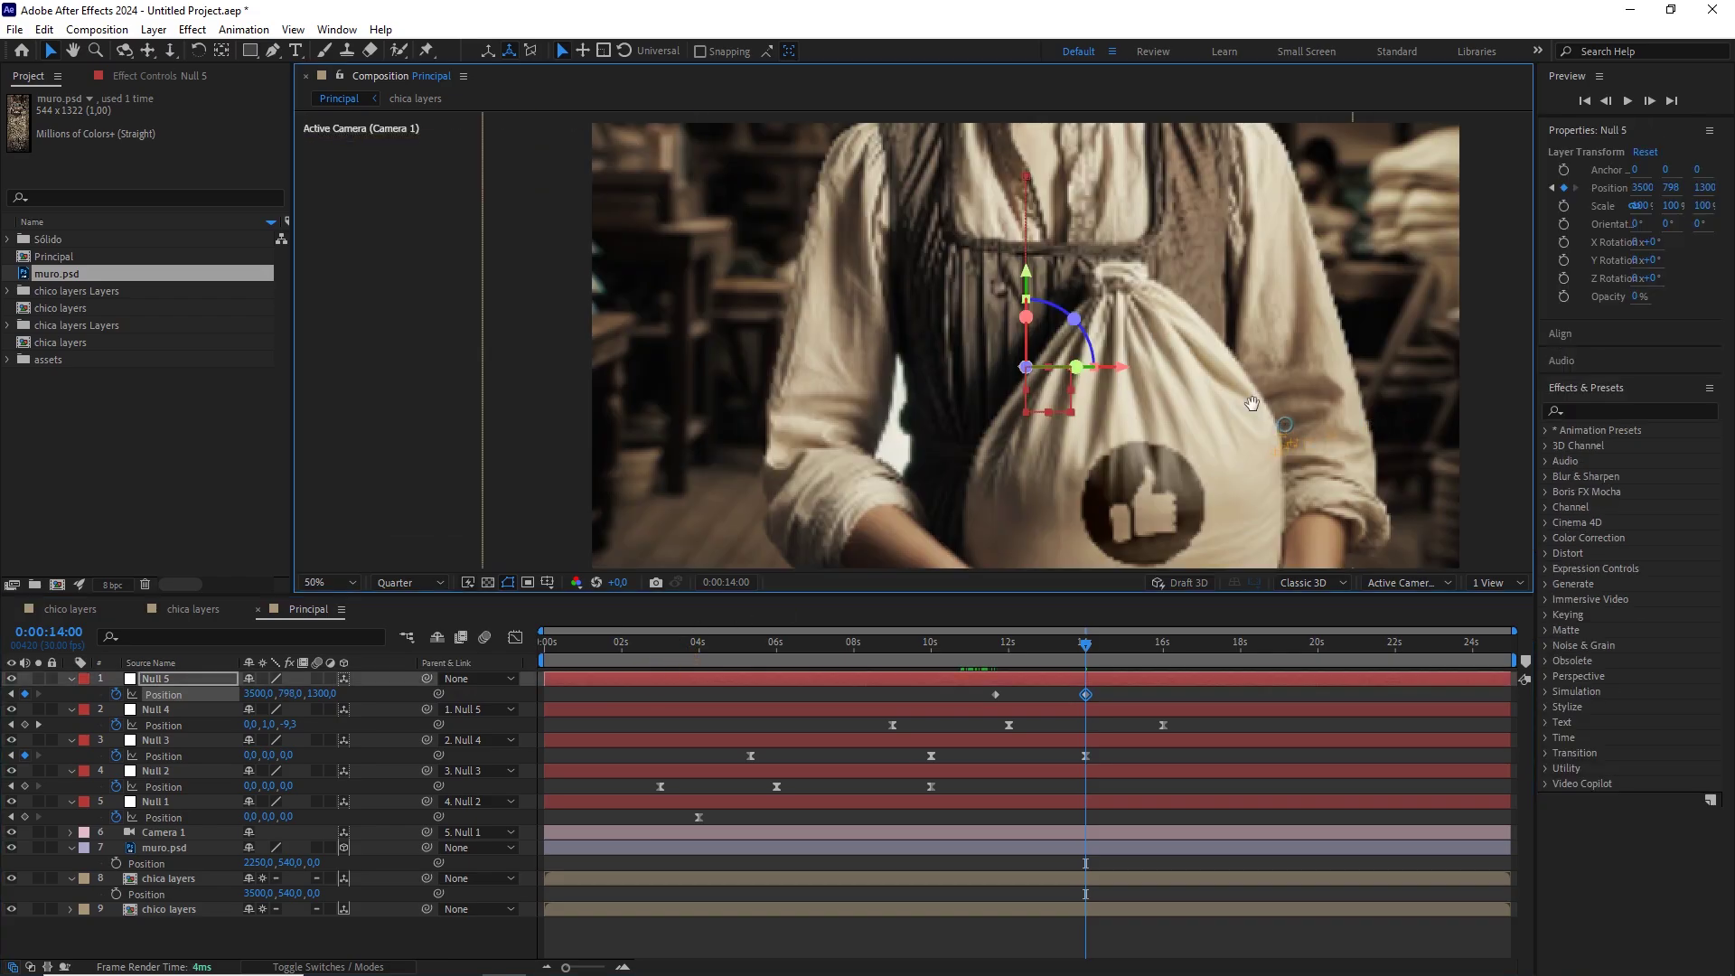
{"action": "left_click_drag", "start_coordinate": [1280, 413], "coordinate": [1170, 362]}
{"action": "key", "text": "v"}
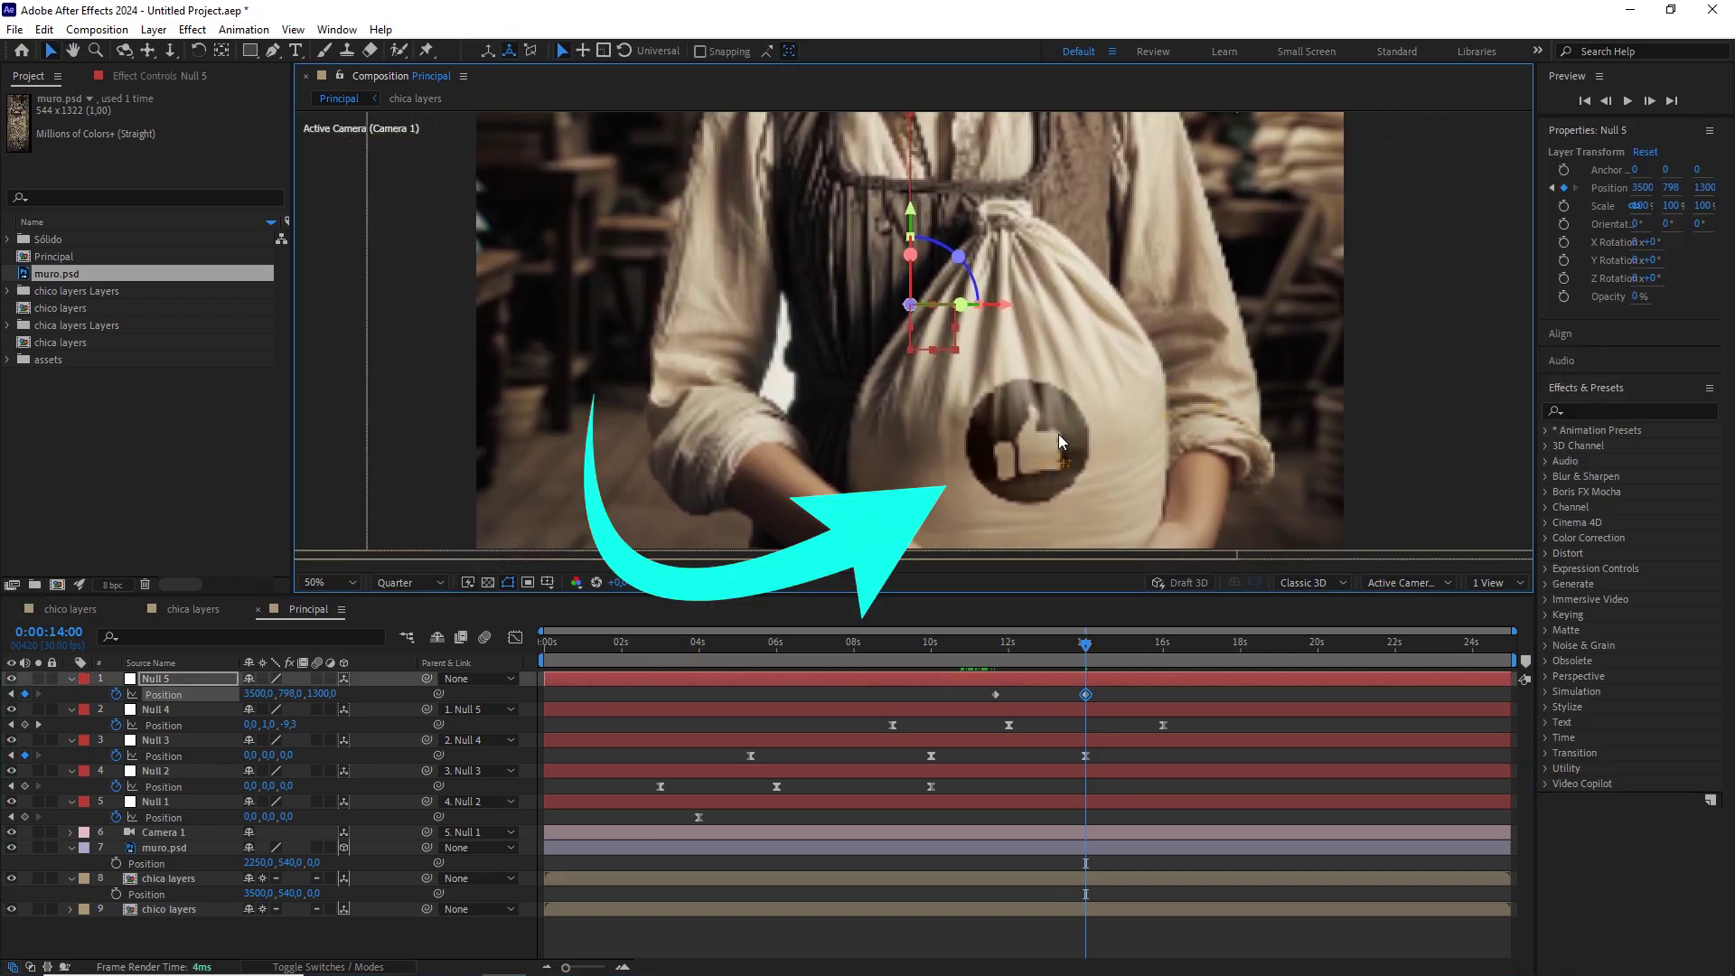
{"action": "scroll", "coordinate": [1059, 434], "scroll_direction": "down", "scroll_amount": 2}
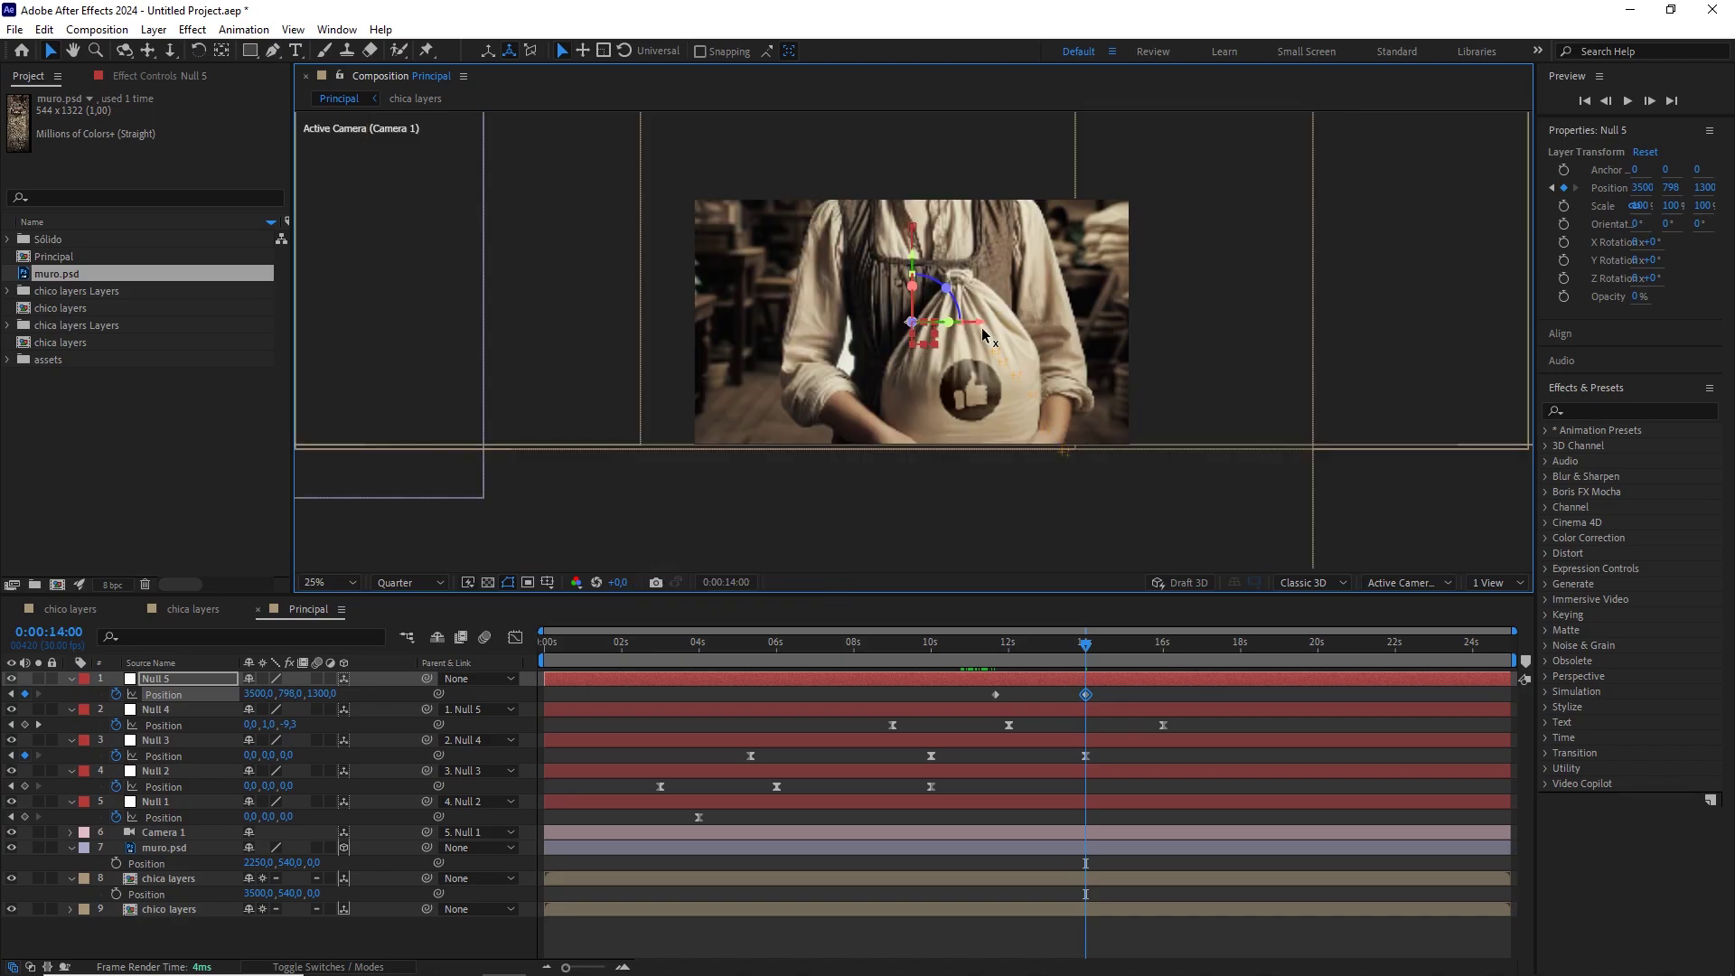
{"action": "left_click_drag", "start_coordinate": [984, 331], "coordinate": [1013, 369]}
Pull the camera back at 17 seconds by setting Null 5's position to Y 540 and Z 0.
{"action": "left_click_drag", "start_coordinate": [1092, 647], "coordinate": [1206, 670]}
{"action": "left_click", "coordinate": [68, 632]}
{"action": "left_click", "coordinate": [378, 697]}
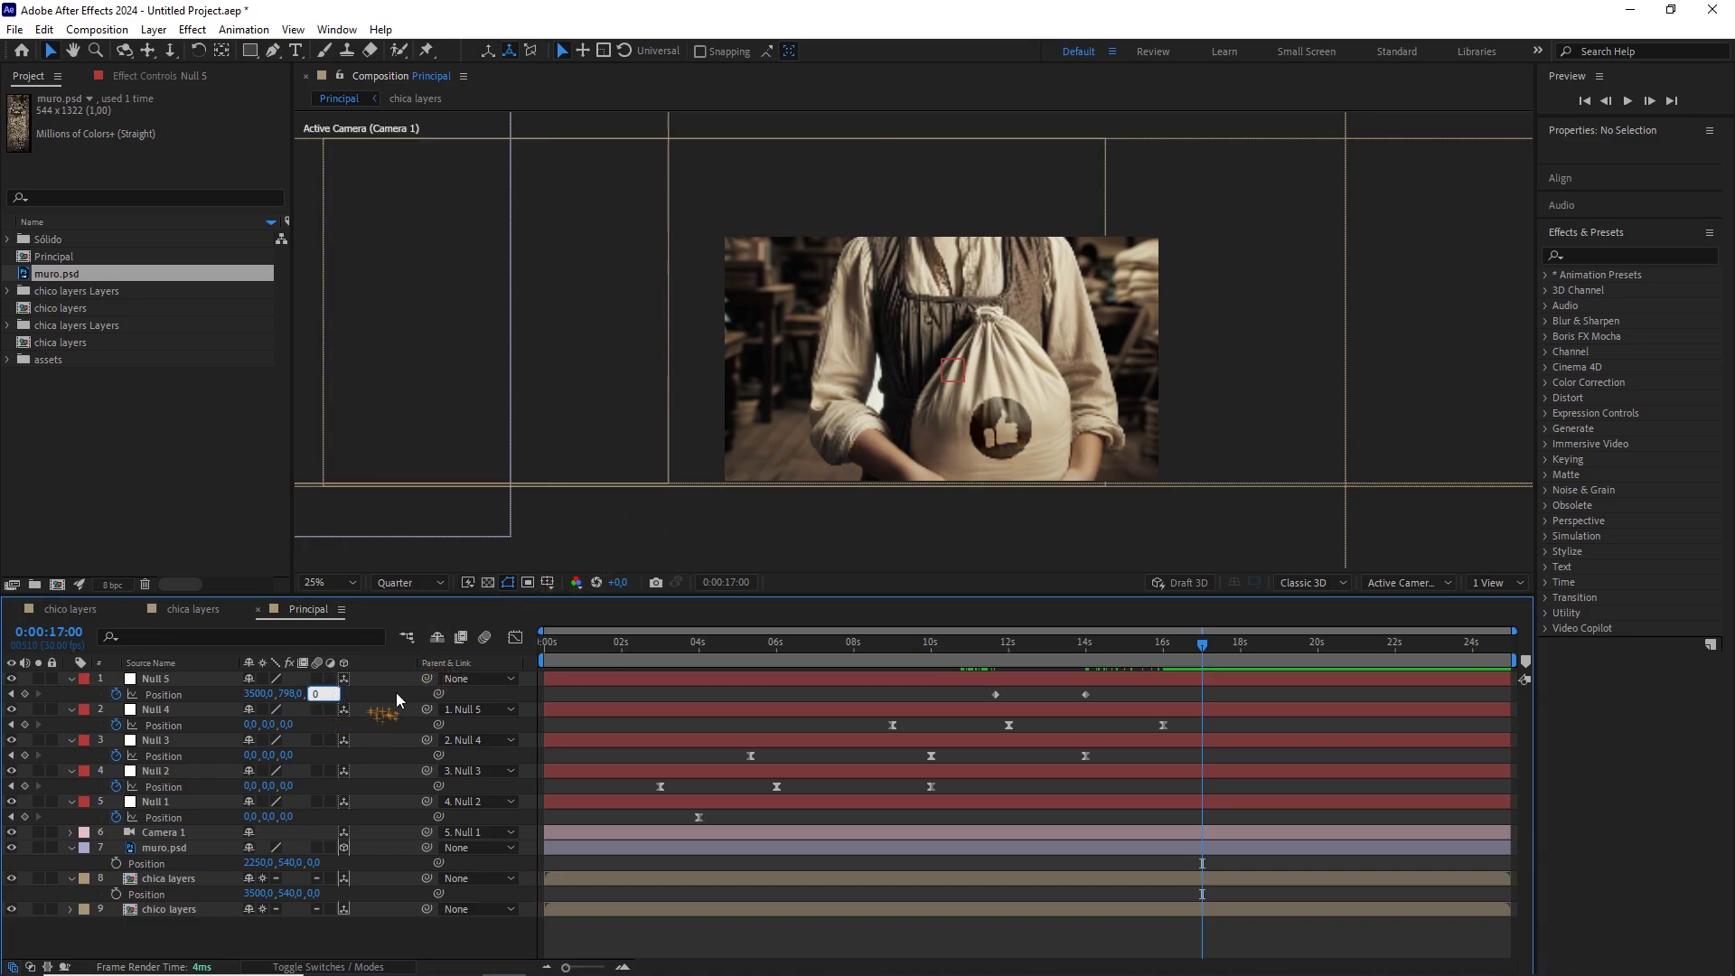
{"action": "key", "text": "Return"}
{"action": "left_click", "coordinate": [289, 693]}
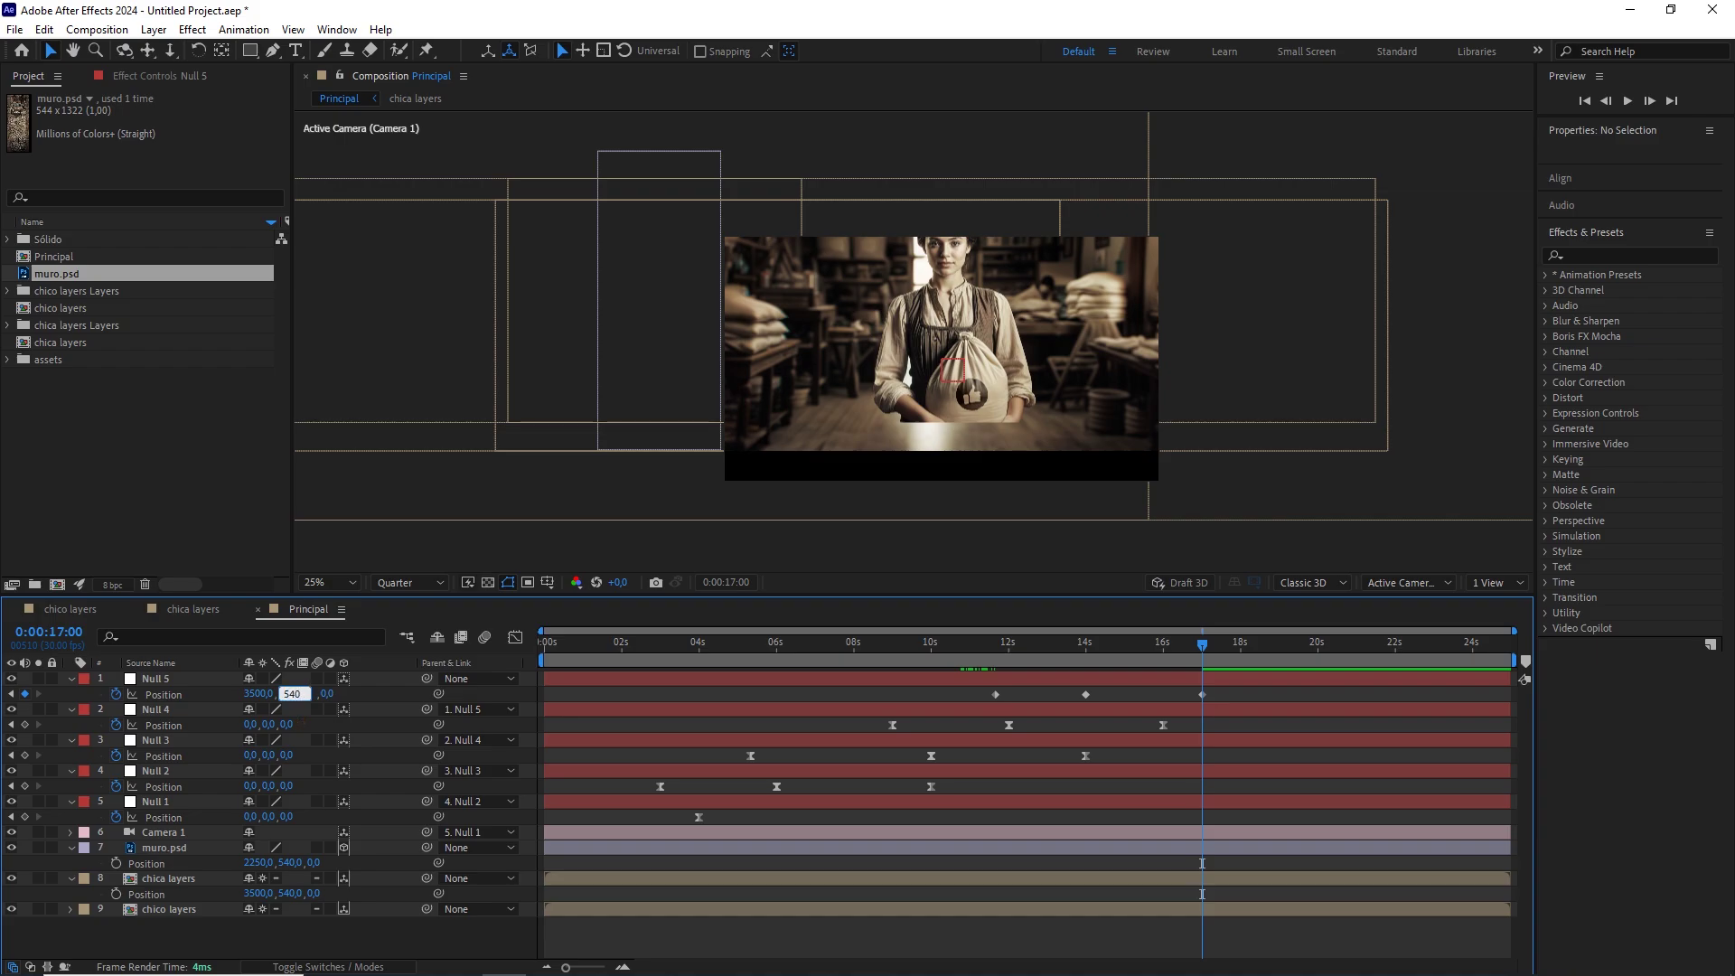
{"action": "type", "text": "540"}
{"action": "key", "text": "Return"}
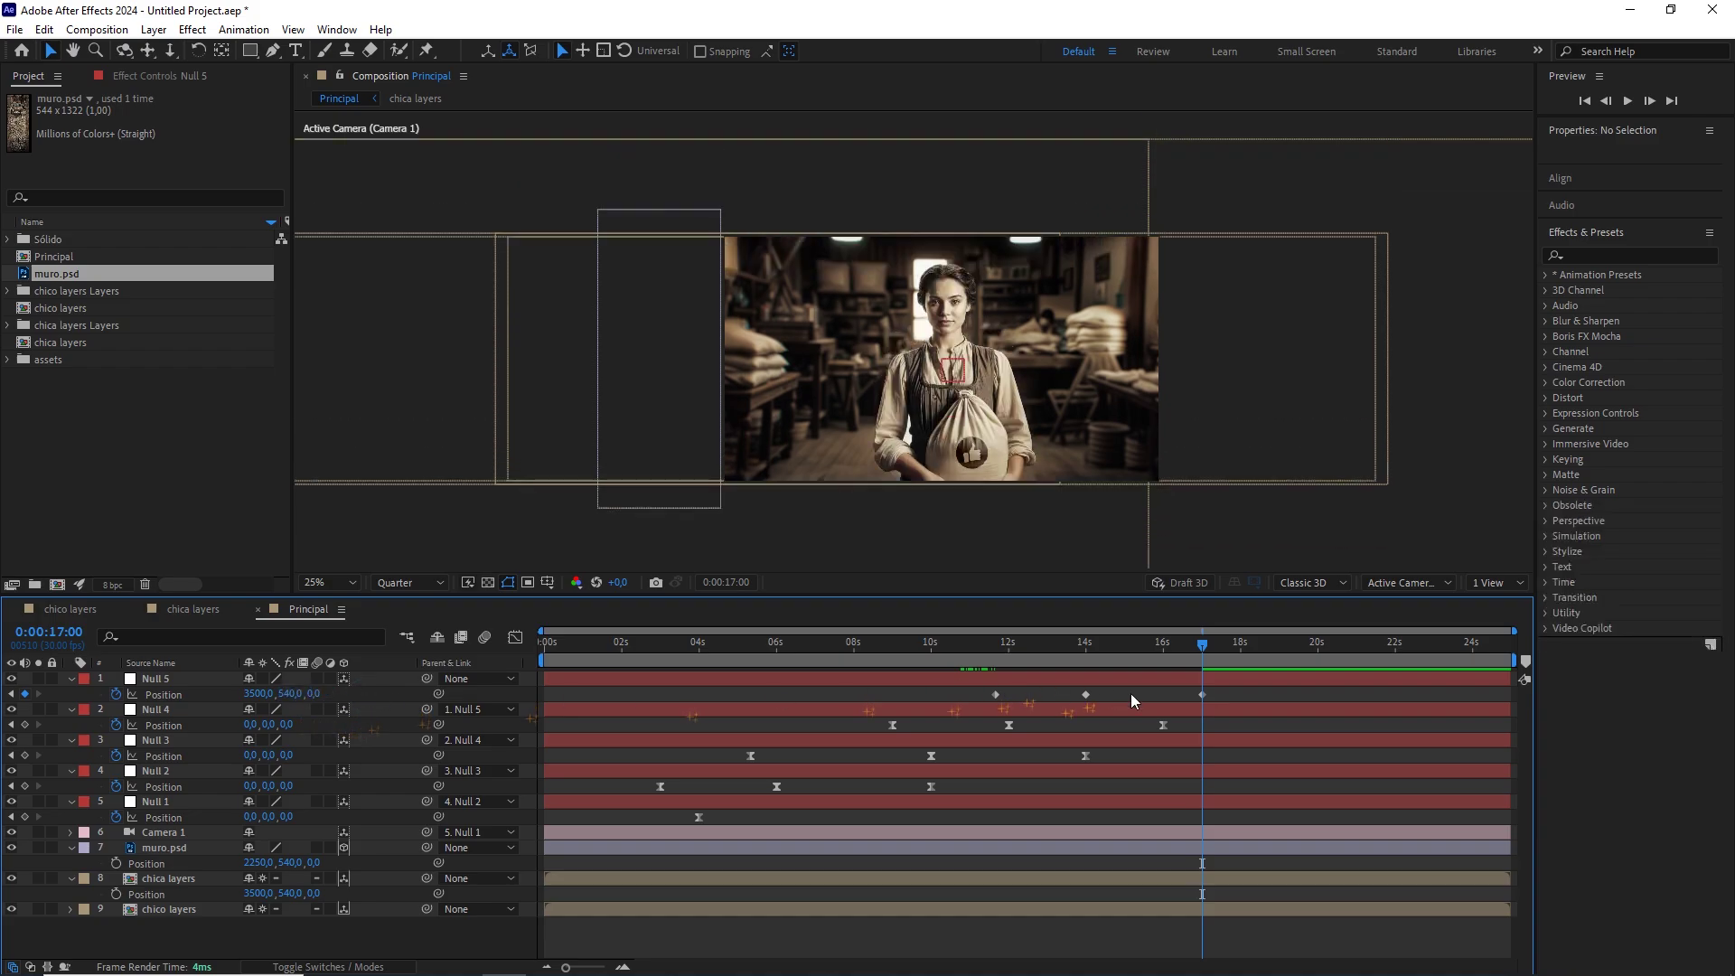
Apply Easy Ease to Null 5's three Position keyframes, set their incoming influence to 65%, and change their outgoing influence.
{"action": "left_click_drag", "start_coordinate": [1221, 696], "coordinate": [963, 692]}
{"action": "key", "text": "F9"}
{"action": "right_click", "coordinate": [996, 694]}
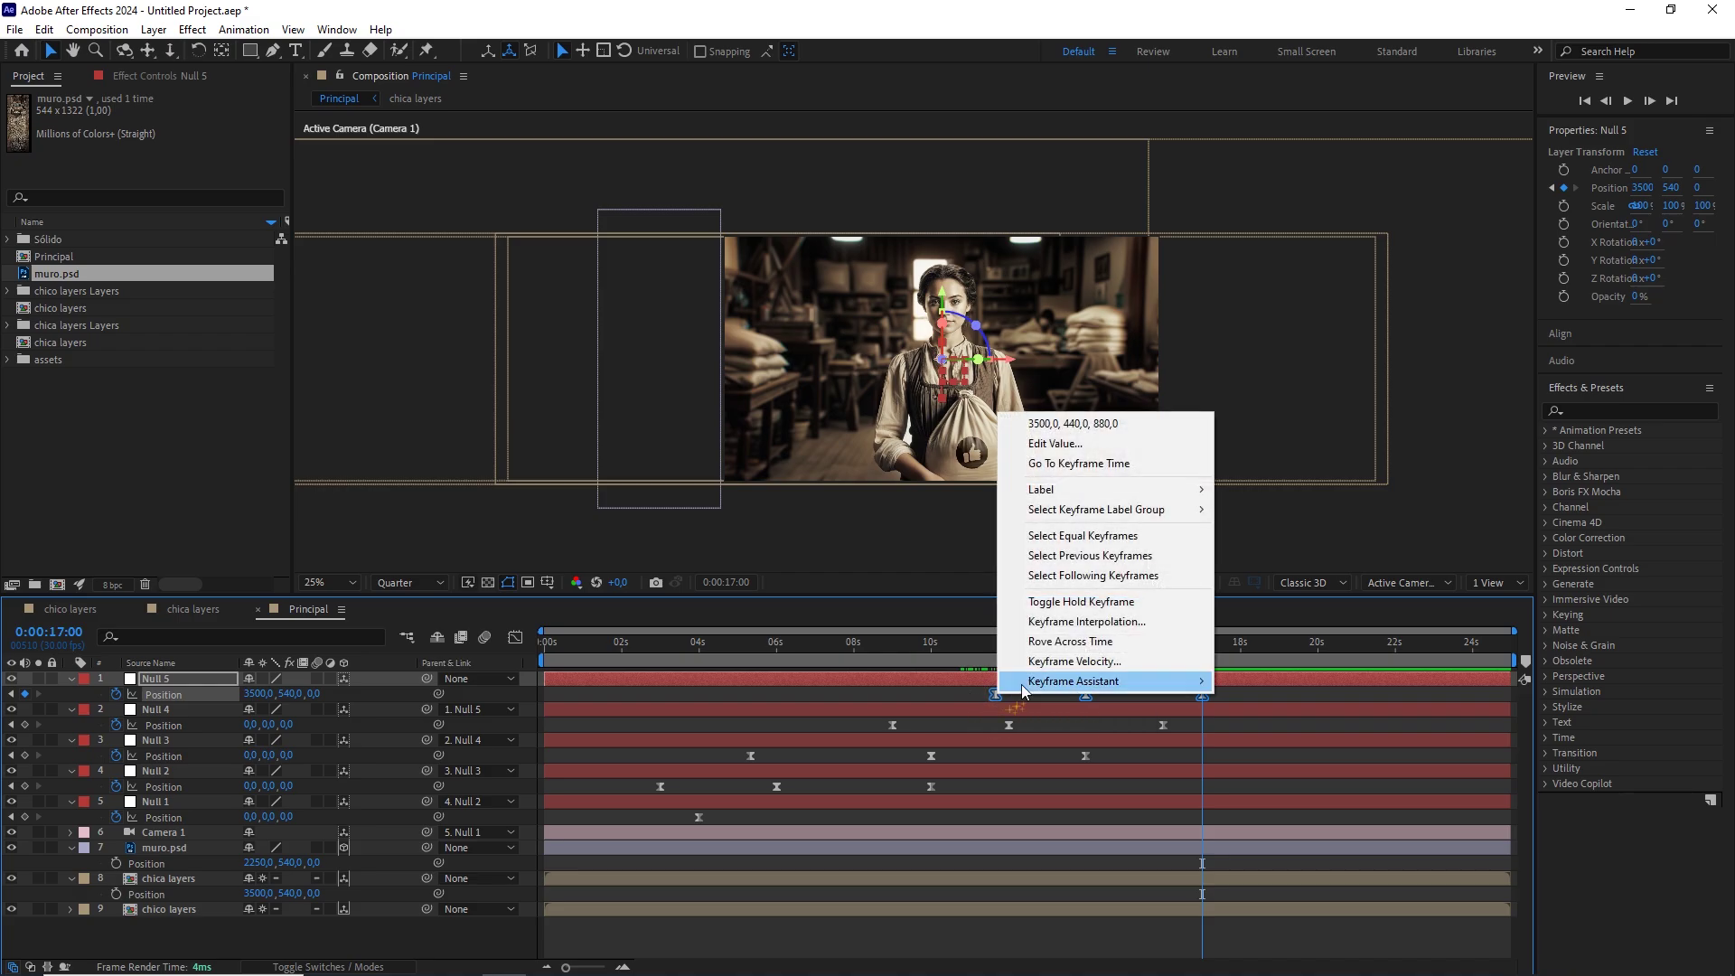
{"action": "left_click", "coordinate": [1062, 665]}
{"action": "left_click", "coordinate": [834, 449]}
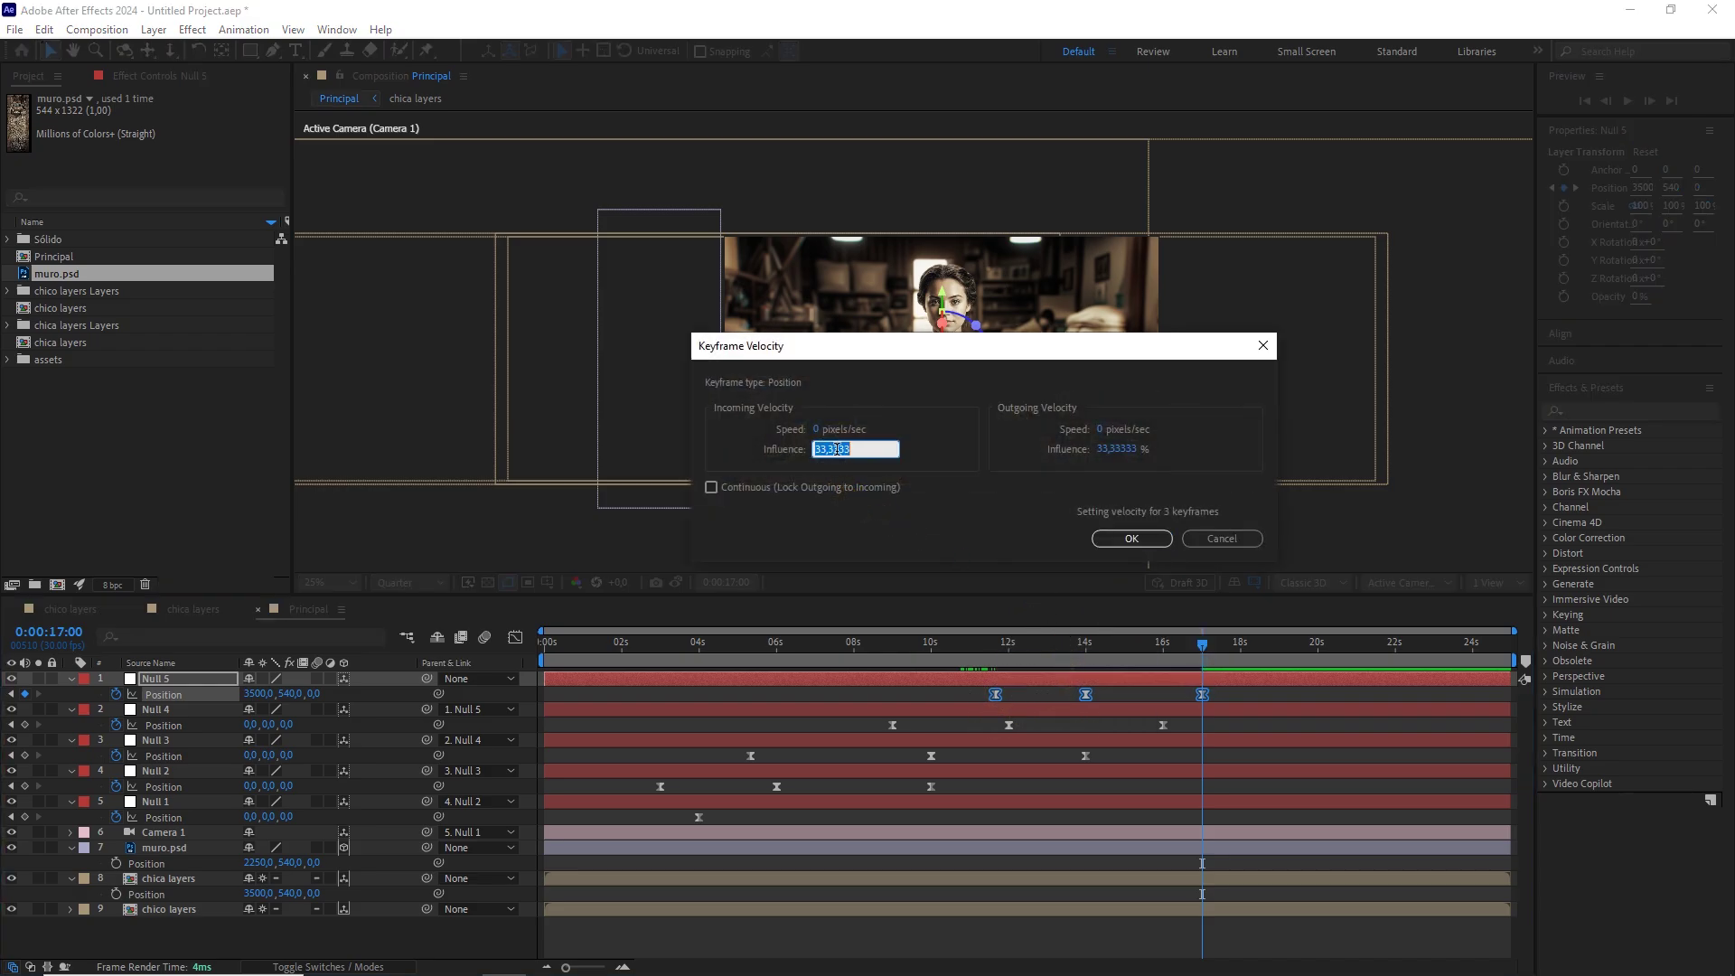
{"action": "left_click", "coordinate": [1118, 449]}
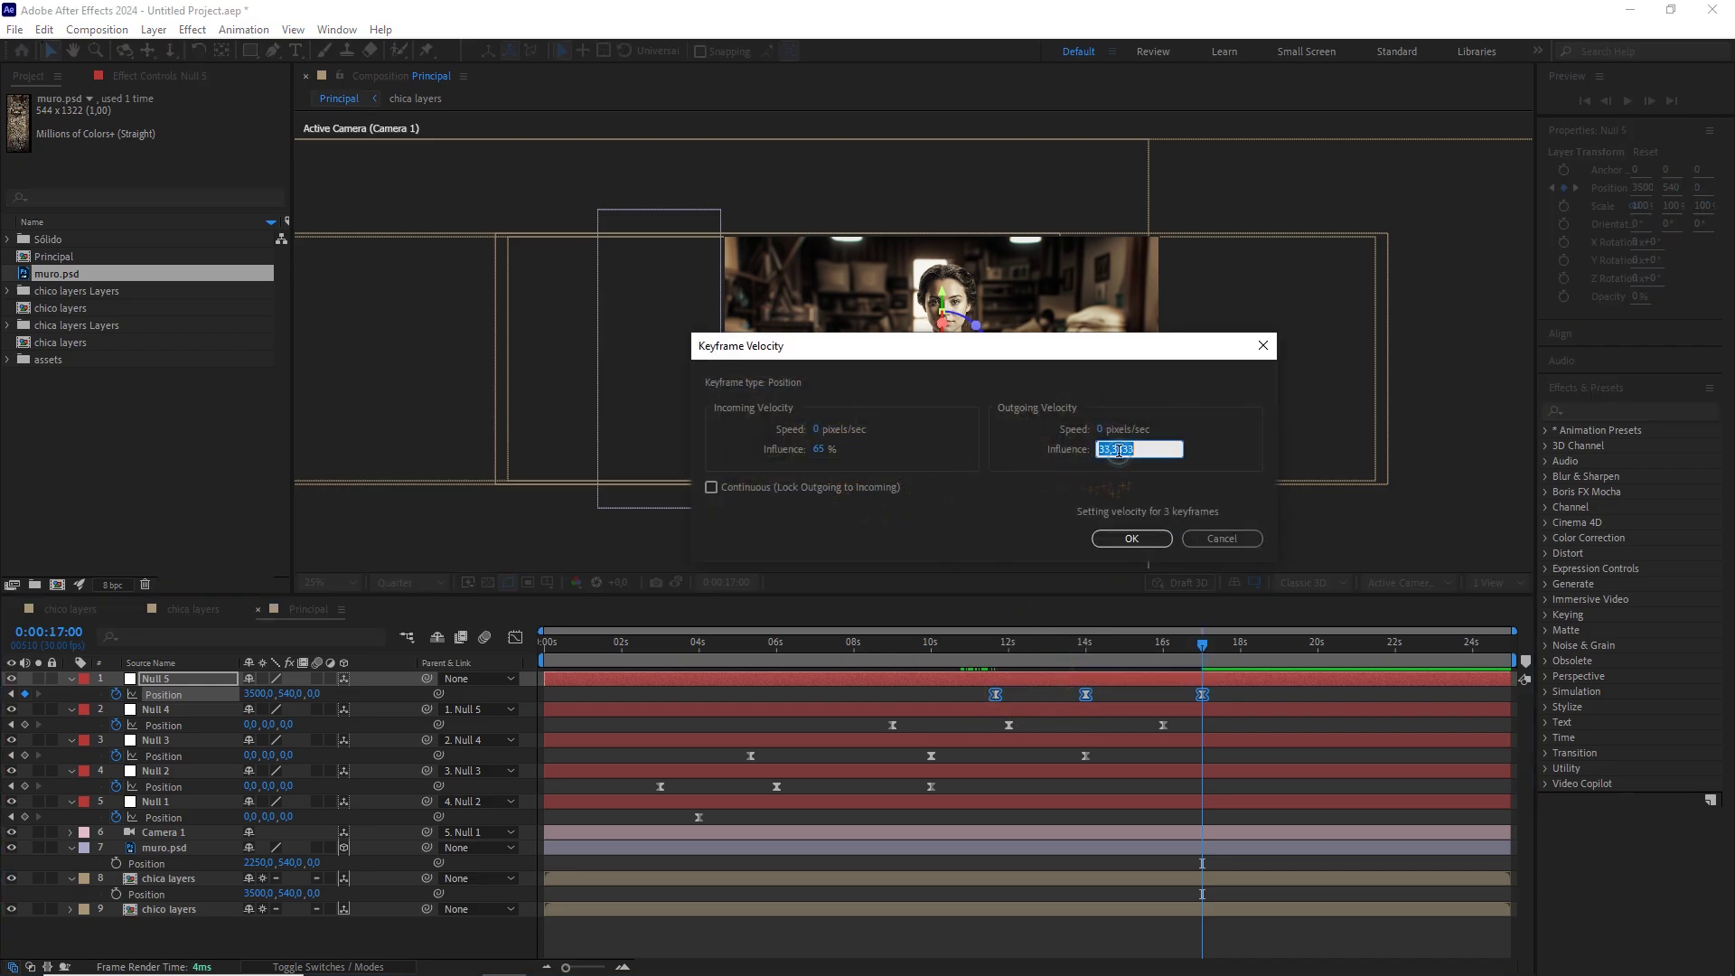
{"action": "left_click", "coordinate": [1131, 537]}
Play back the camera move to the girl and her sack, starting shortly before 9 seconds.
{"action": "left_click", "coordinate": [1145, 643]}
{"action": "key", "text": "space"}
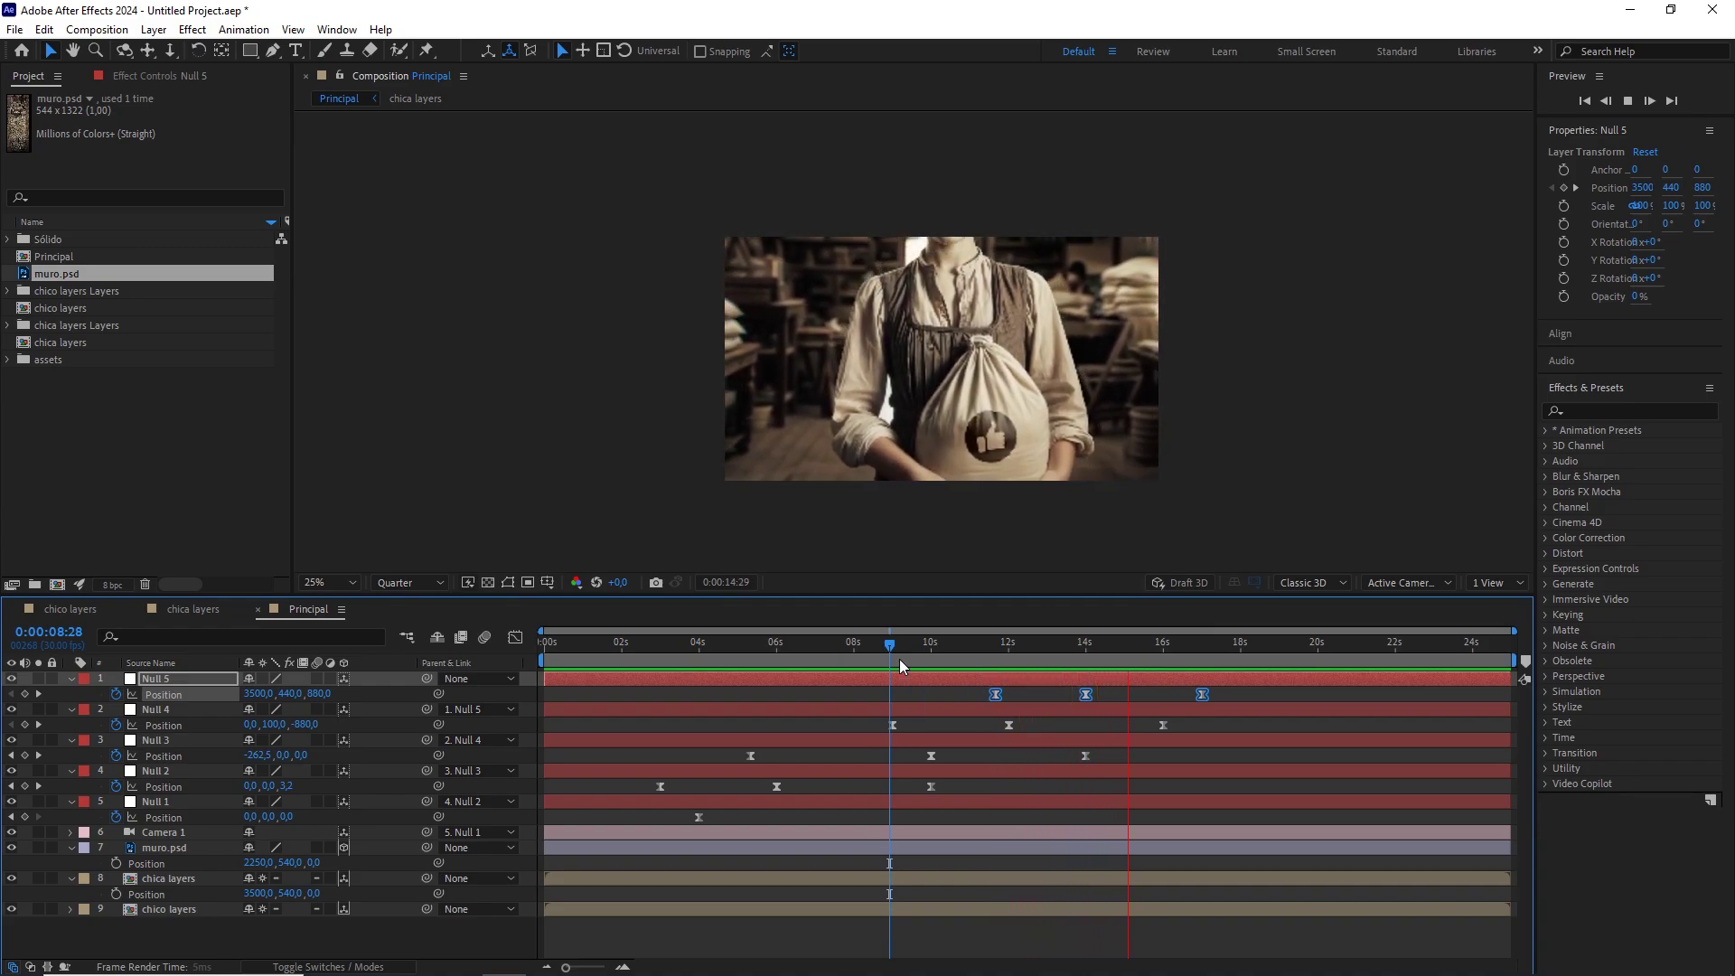
{"action": "key", "text": "space"}
{"action": "left_click_drag", "start_coordinate": [1117, 646], "coordinate": [870, 644]}
{"action": "key", "text": "space"}
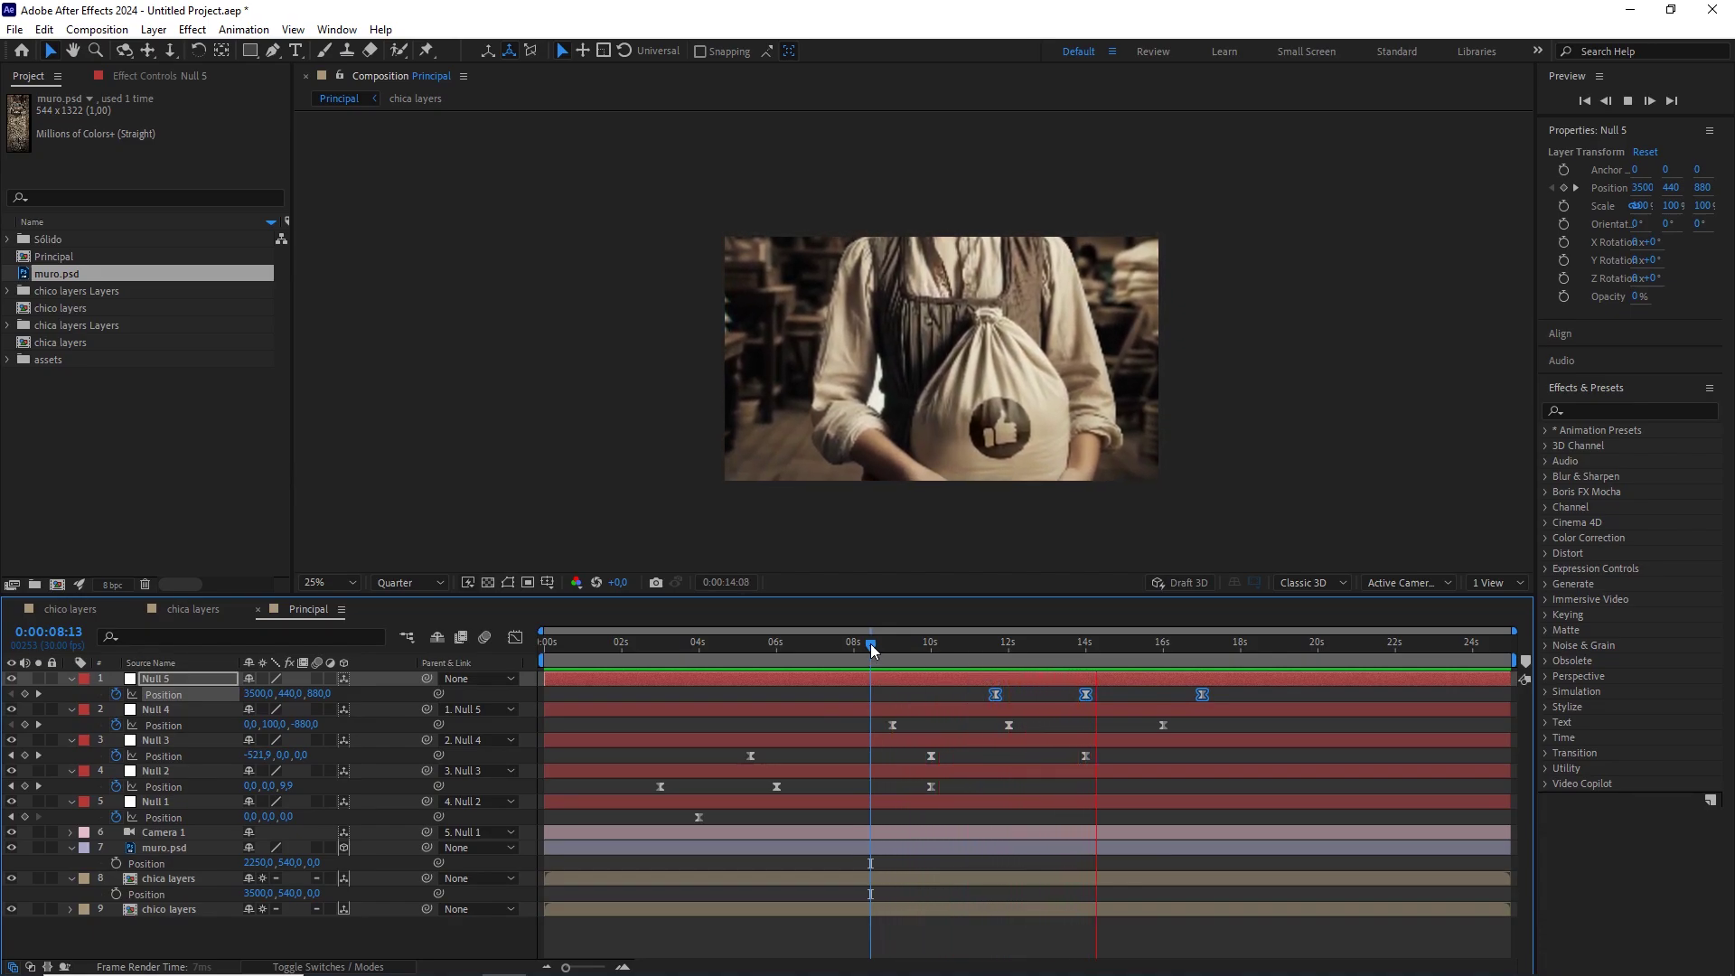
Create another 3D null at 17 seconds and center it in the camera view at position 3500, 540, 0.
{"action": "left_click_drag", "start_coordinate": [1098, 645], "coordinate": [1189, 647]}
{"action": "left_click", "coordinate": [455, 937]}
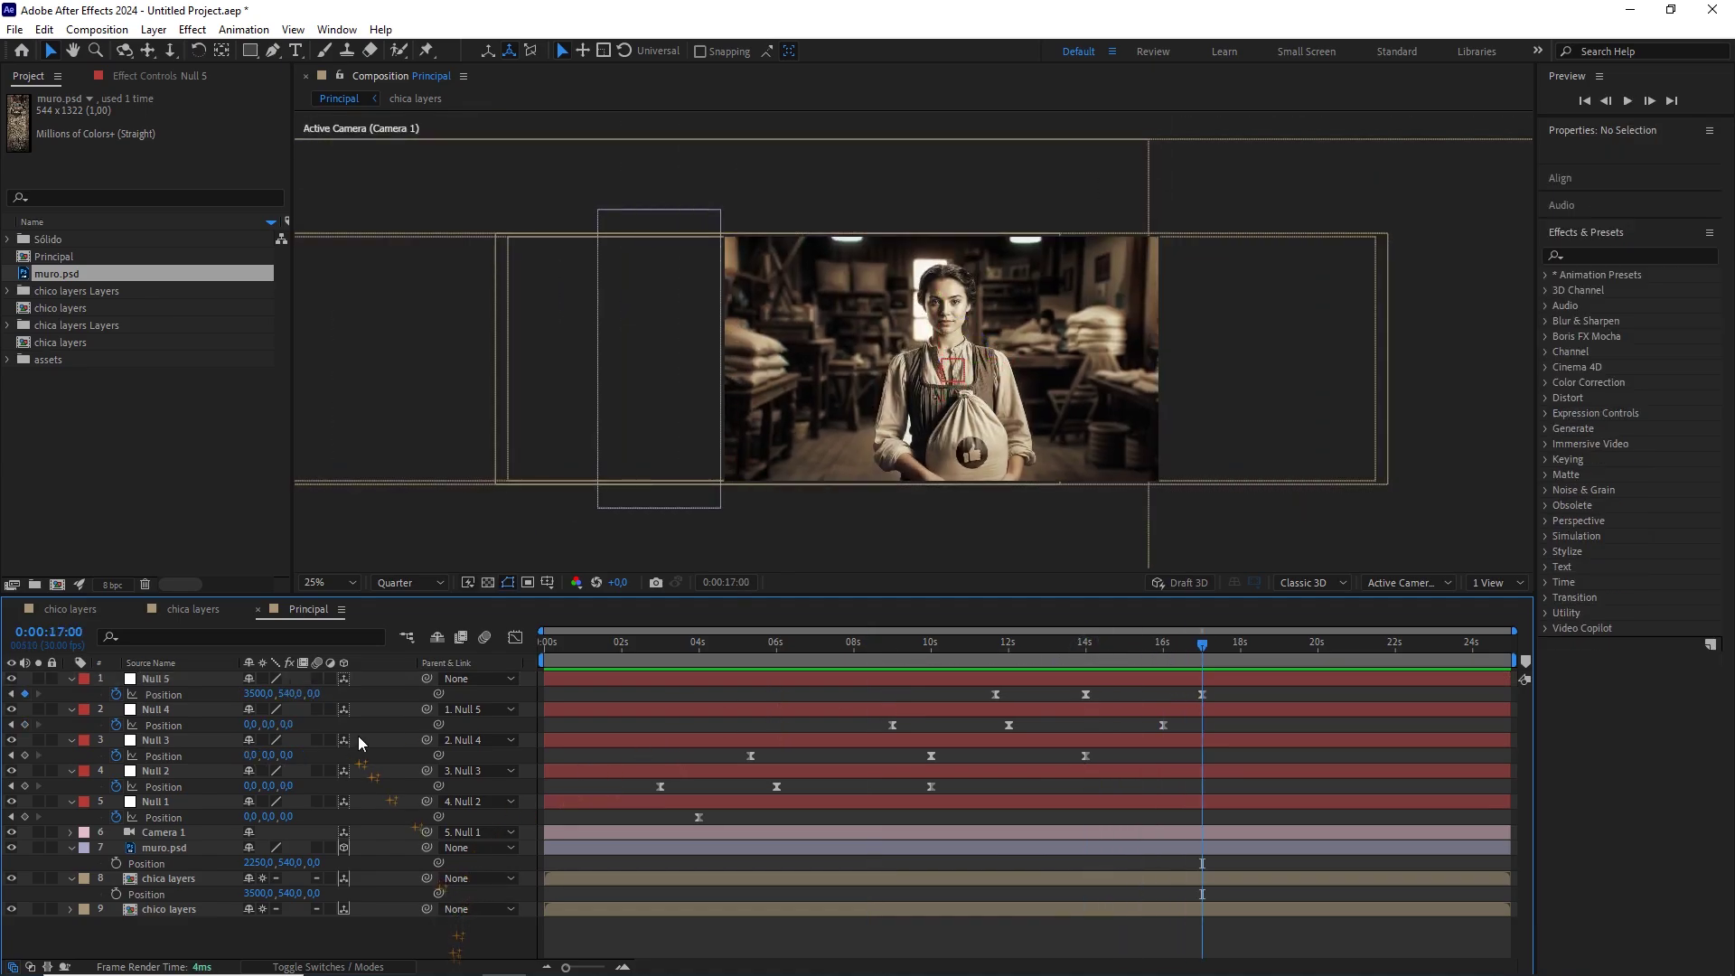
{"action": "right_click", "coordinate": [394, 723]}
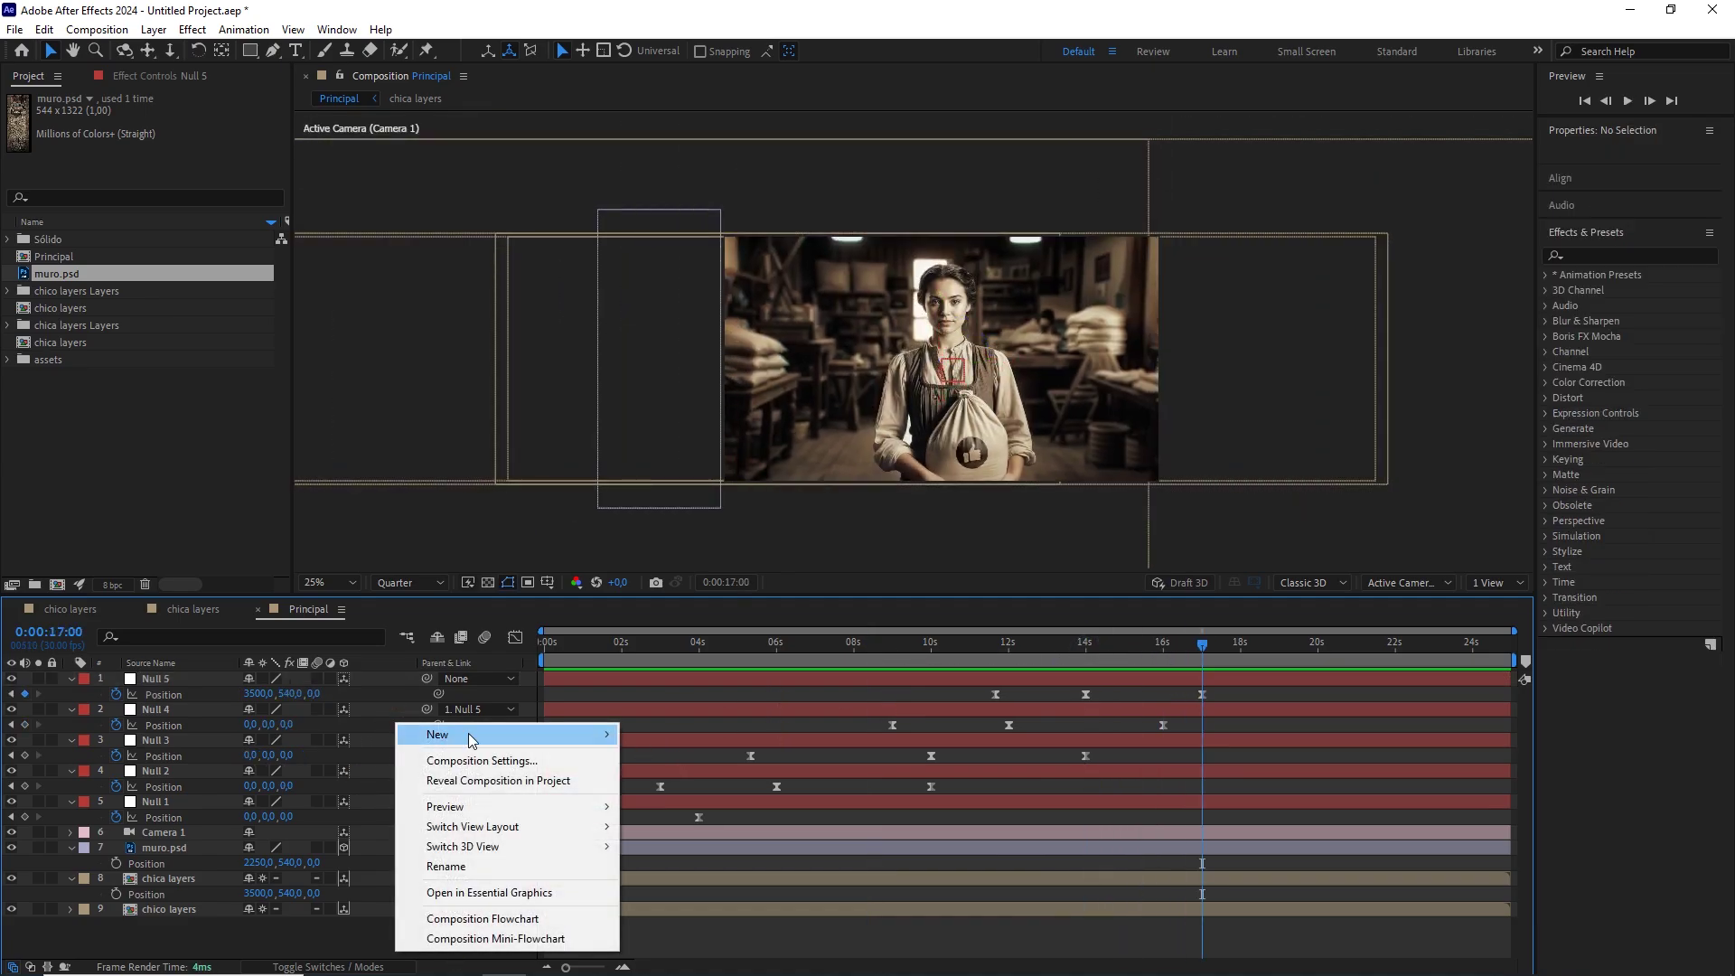
{"action": "mouse_move", "coordinate": [462, 734]}
{"action": "left_click", "coordinate": [680, 841]}
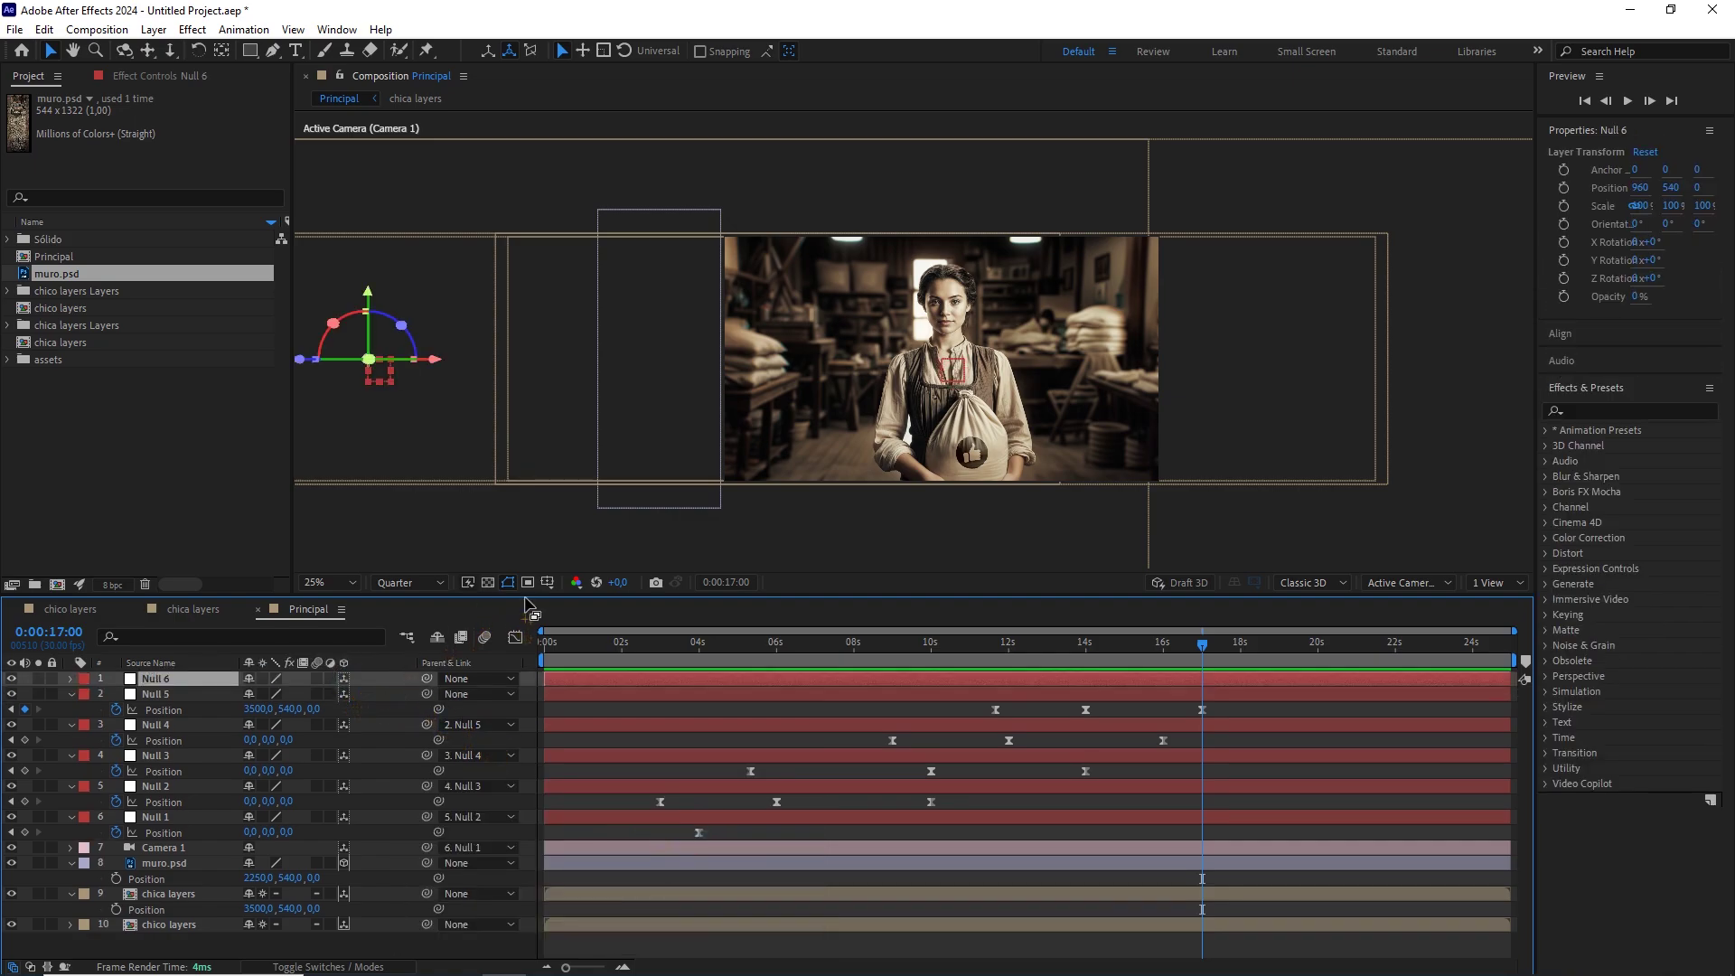
{"action": "key", "text": "ctrl+v"}
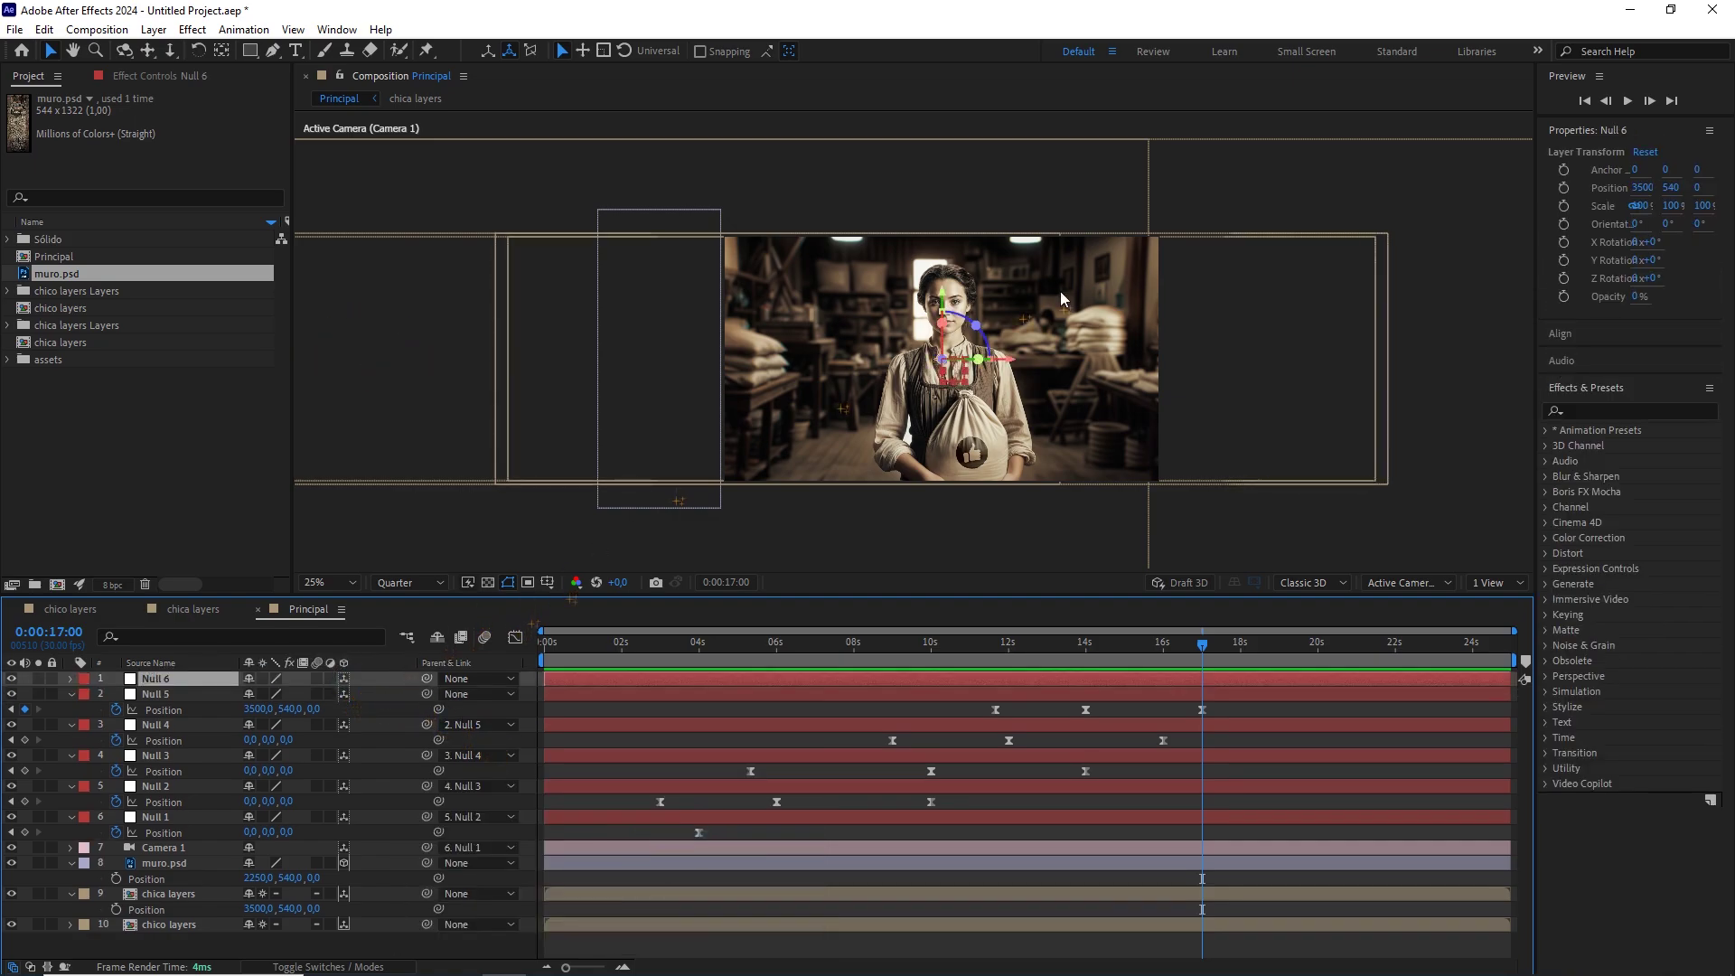
Parent Null 5 to Null 6 and show Null 6's Position property.
{"action": "left_click", "coordinate": [190, 694]}
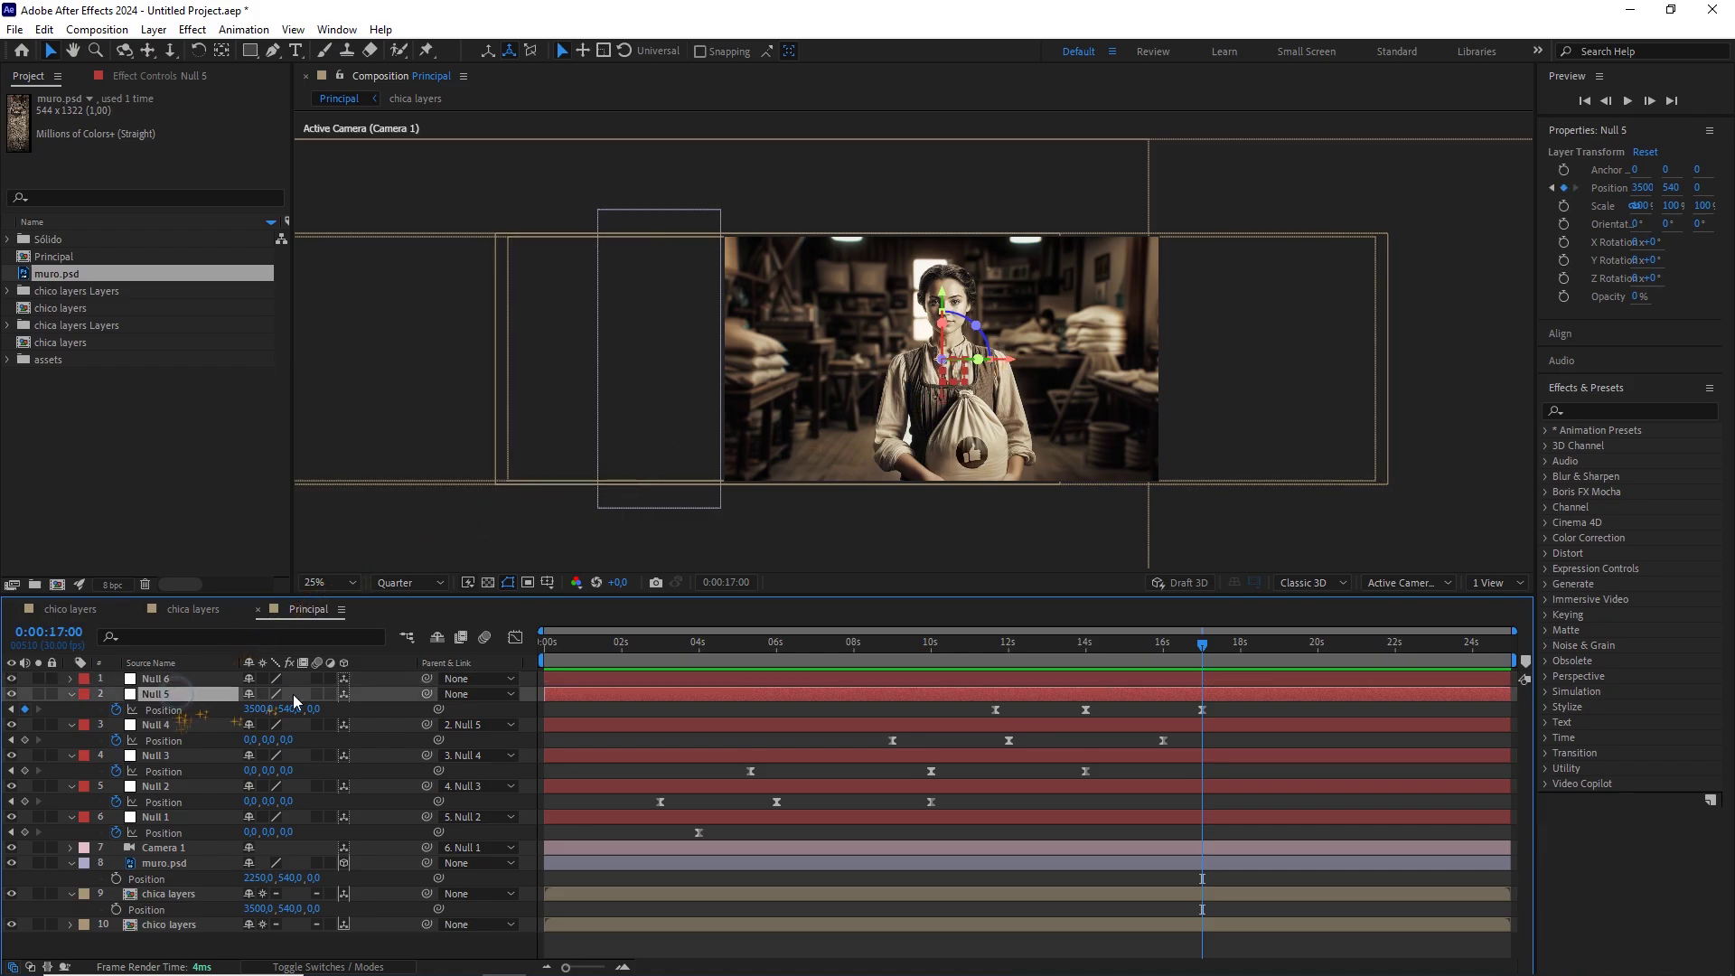
{"action": "left_click_drag", "start_coordinate": [413, 692], "coordinate": [201, 678]}
{"action": "key", "text": "p"}
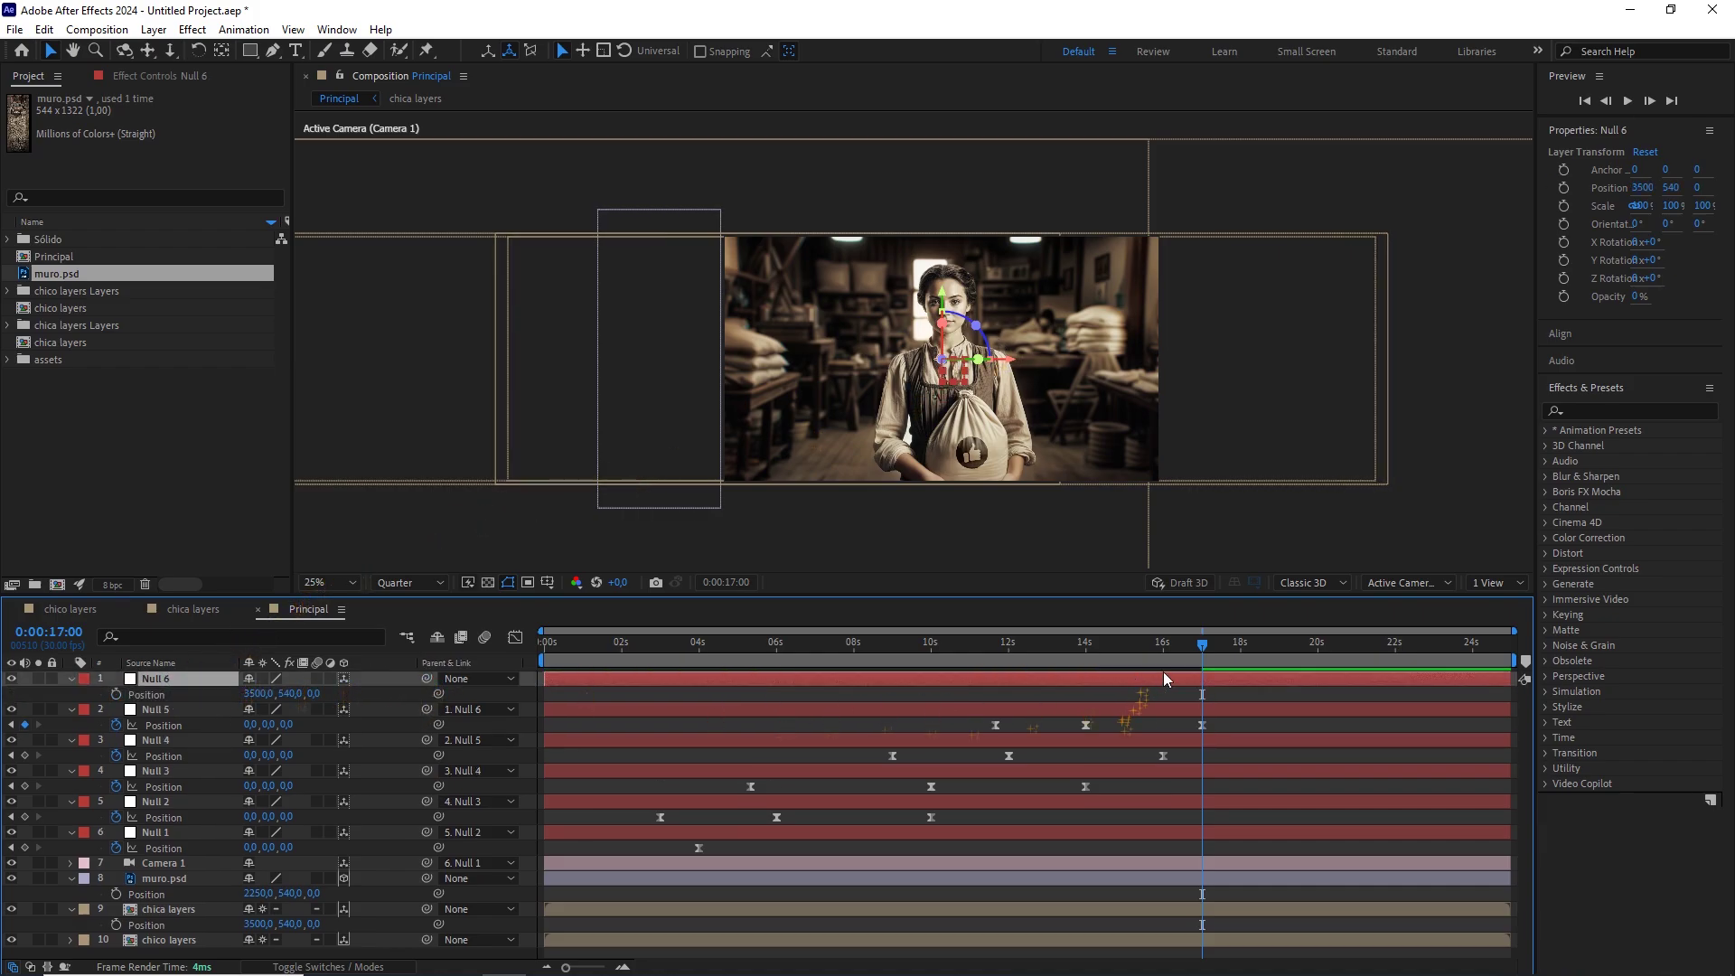
Keyframe Null 6's Position at 0:00:15:20 and set its X position to 960 at 0:00:19:29, returning the camera to the boy.
{"action": "left_click_drag", "start_coordinate": [1204, 648], "coordinate": [1152, 648]}
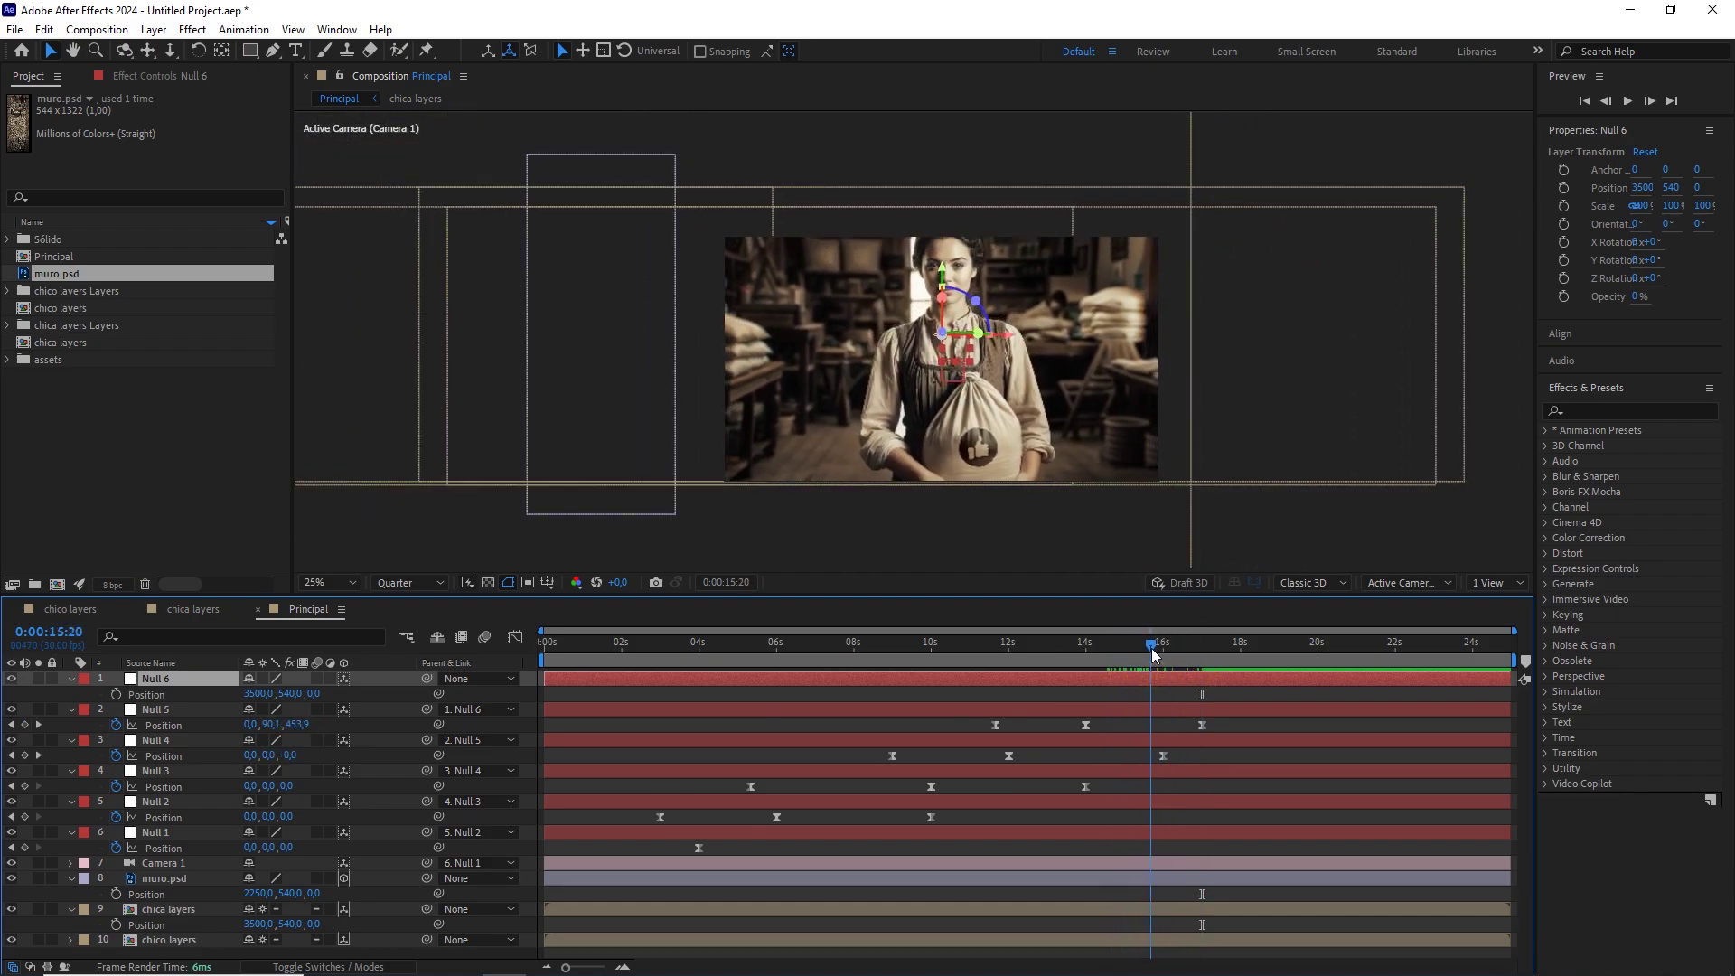
{"action": "left_click", "coordinate": [116, 694]}
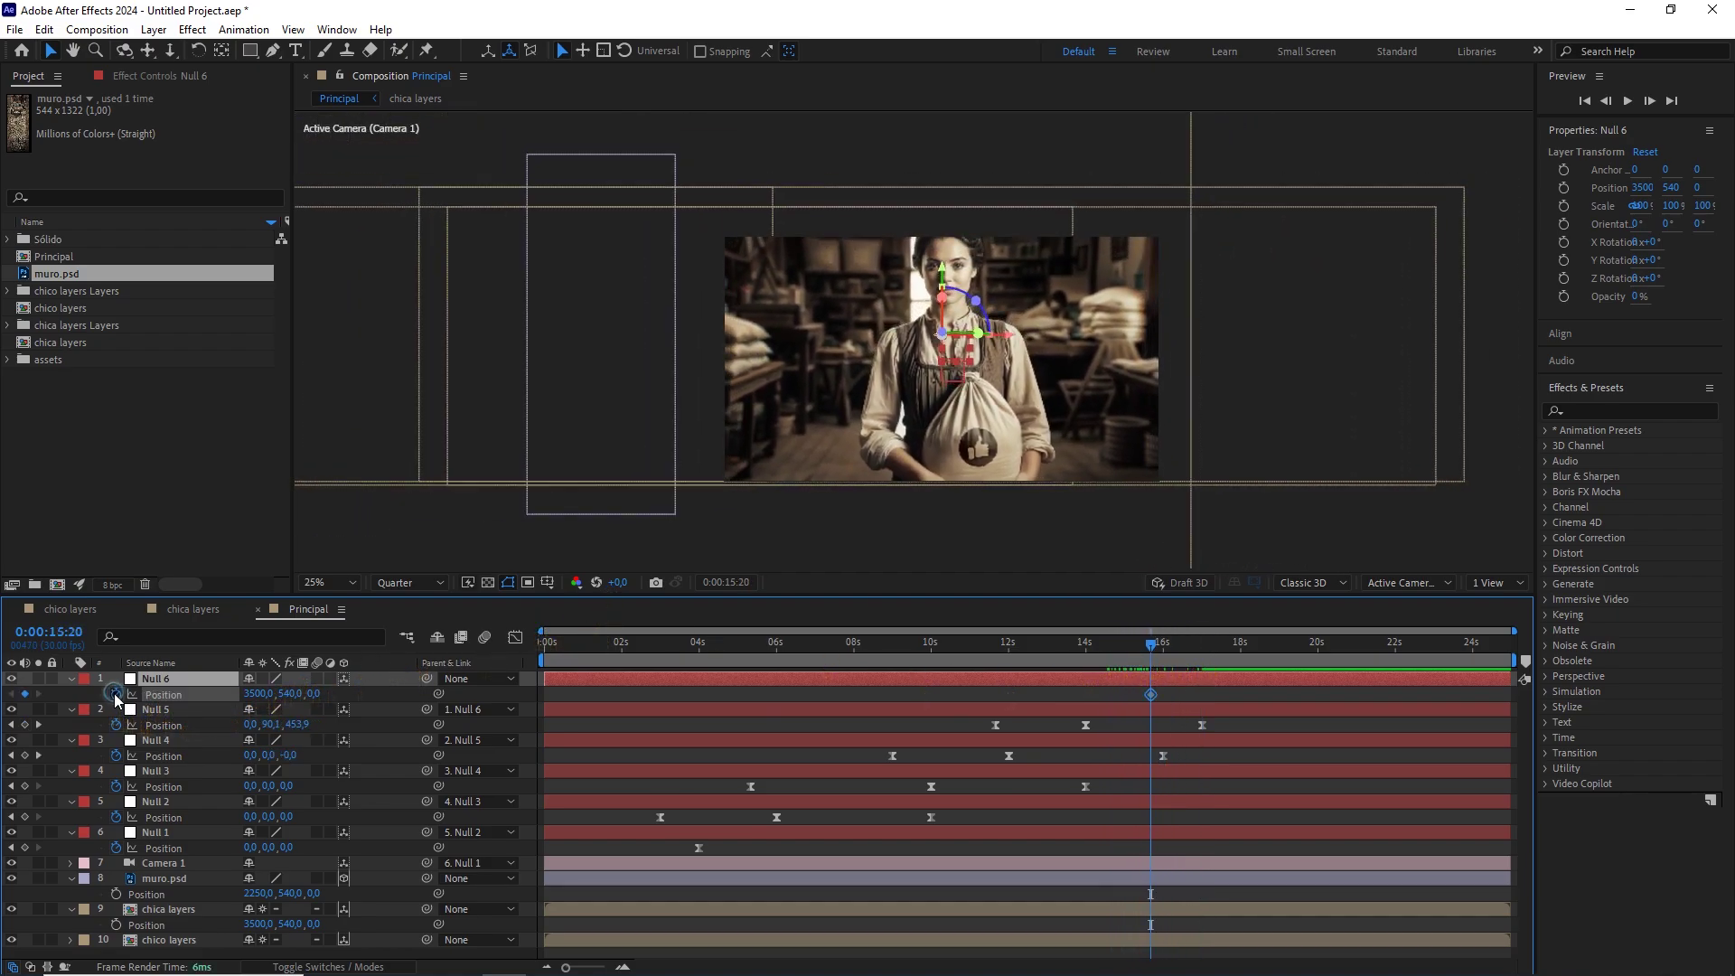
{"action": "left_click_drag", "start_coordinate": [1162, 643], "coordinate": [1315, 674]}
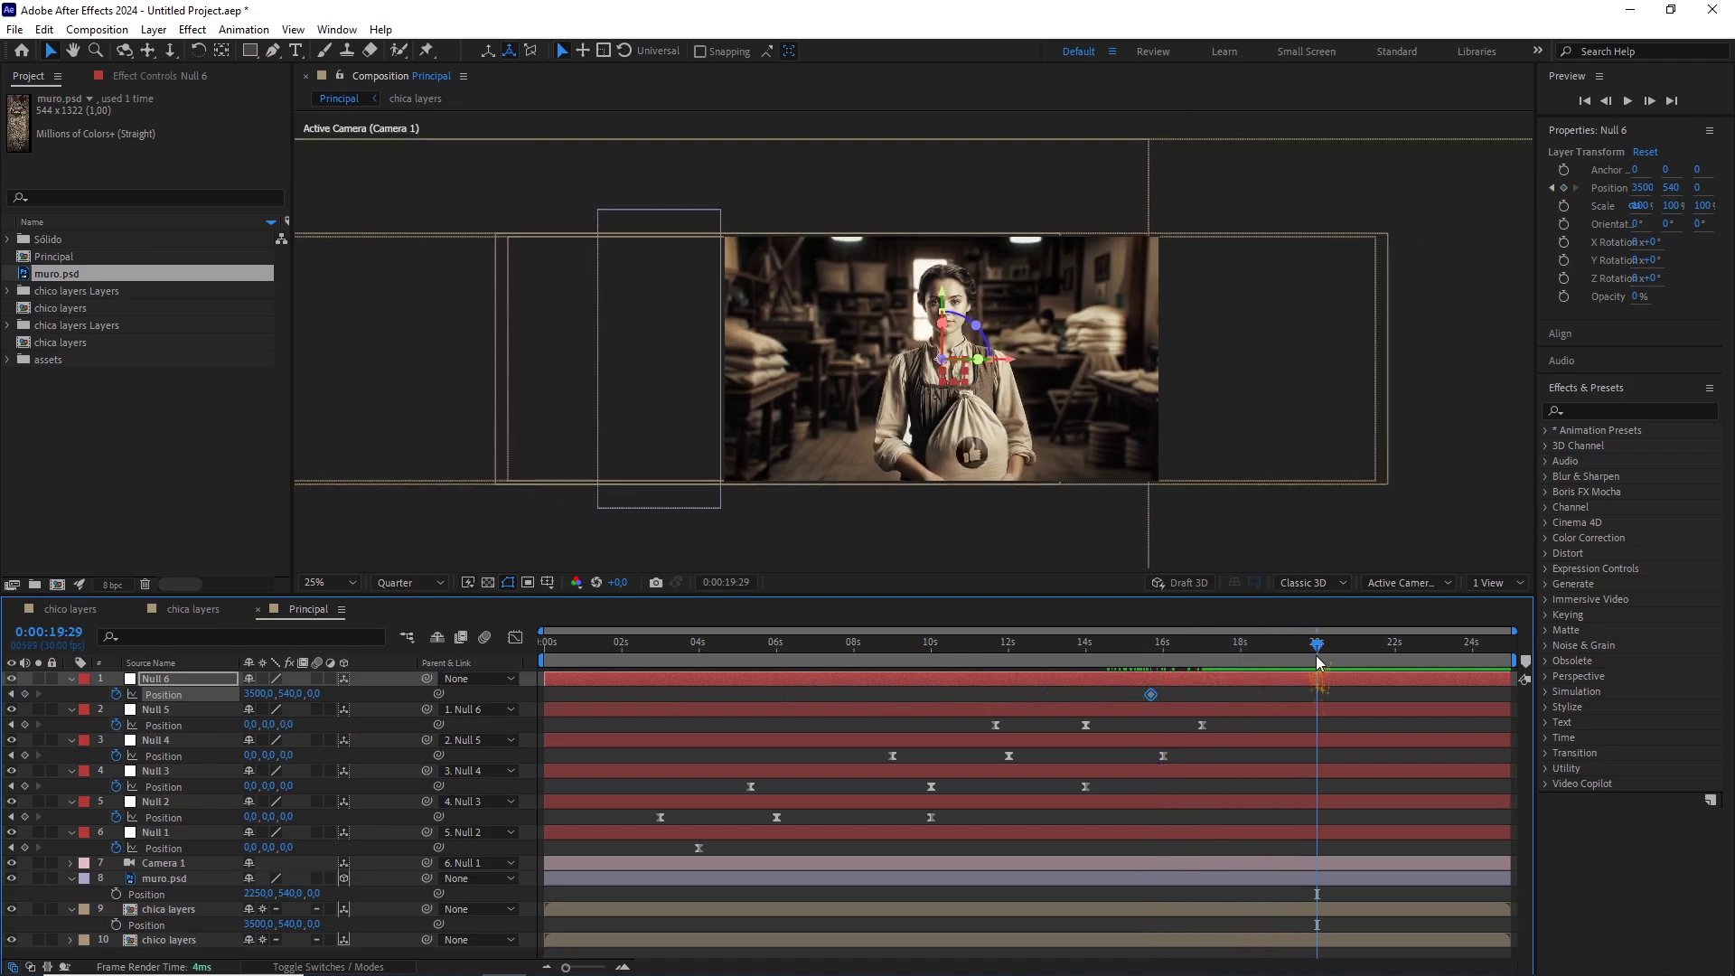
{"action": "left_click", "coordinate": [269, 692]}
{"action": "key", "text": "Return"}
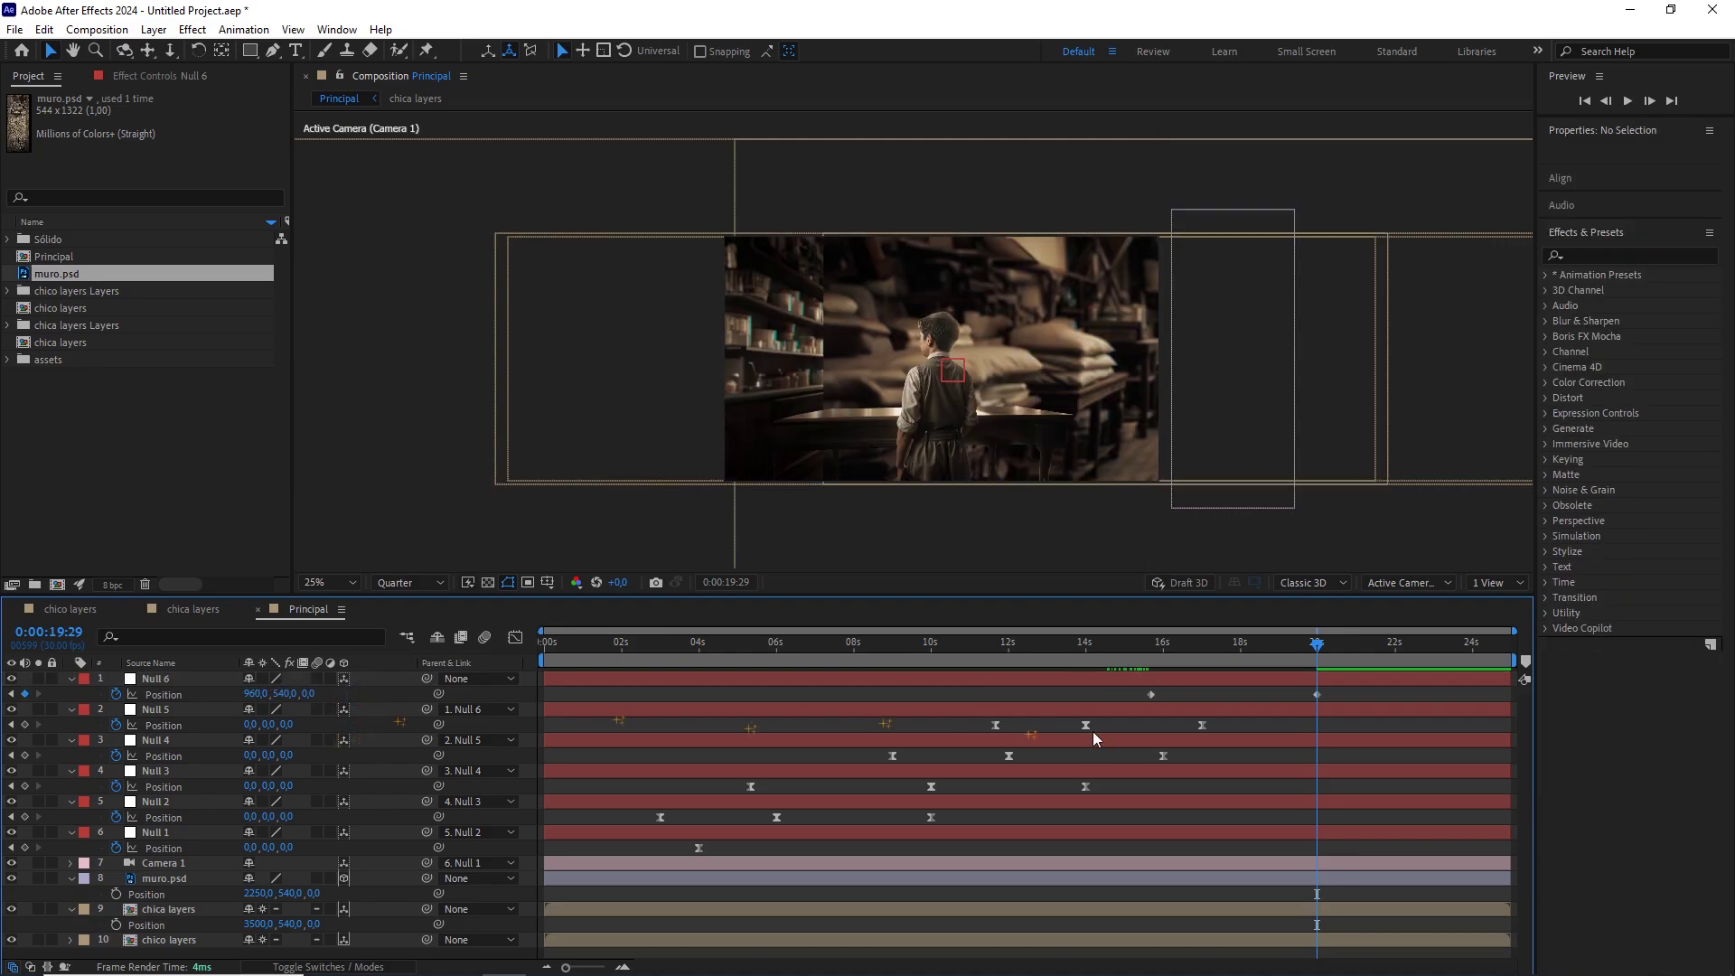
Apply Easy Ease to Null 6's two Position keyframes, set their incoming influence to 65%, and change their outgoing influence.
{"action": "left_click_drag", "start_coordinate": [1337, 691], "coordinate": [1124, 706]}
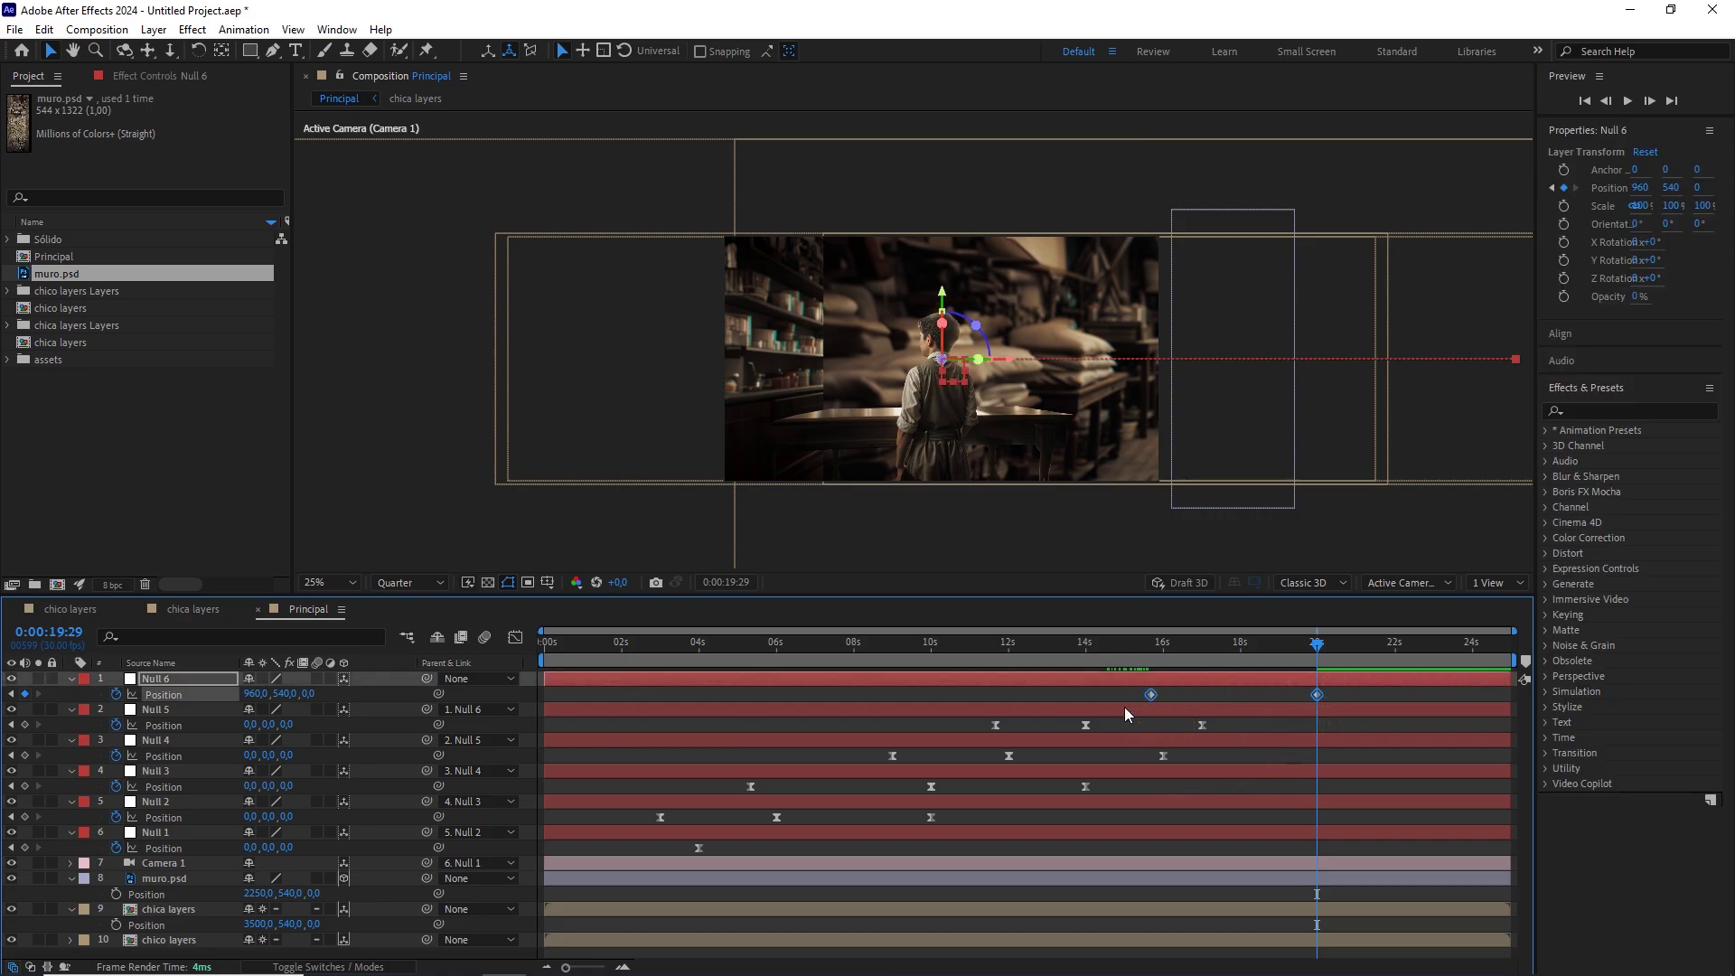
{"action": "right_click", "coordinate": [1151, 694]}
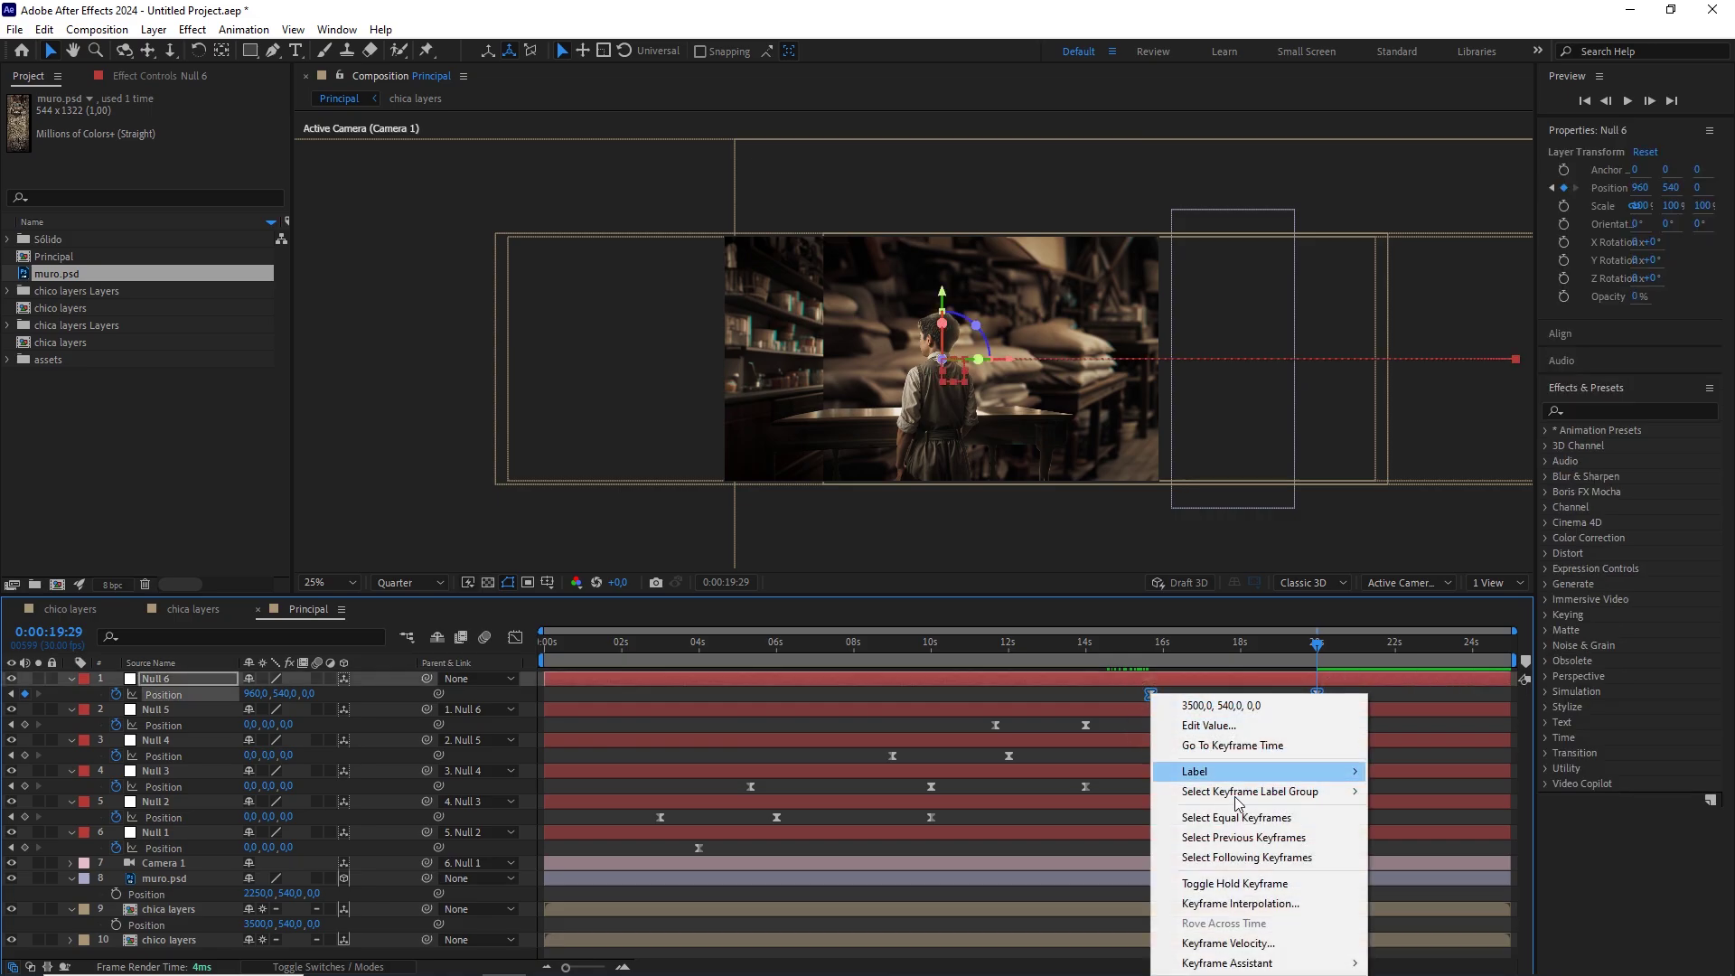
{"action": "left_click", "coordinate": [1218, 942]}
{"action": "left_click", "coordinate": [858, 448]}
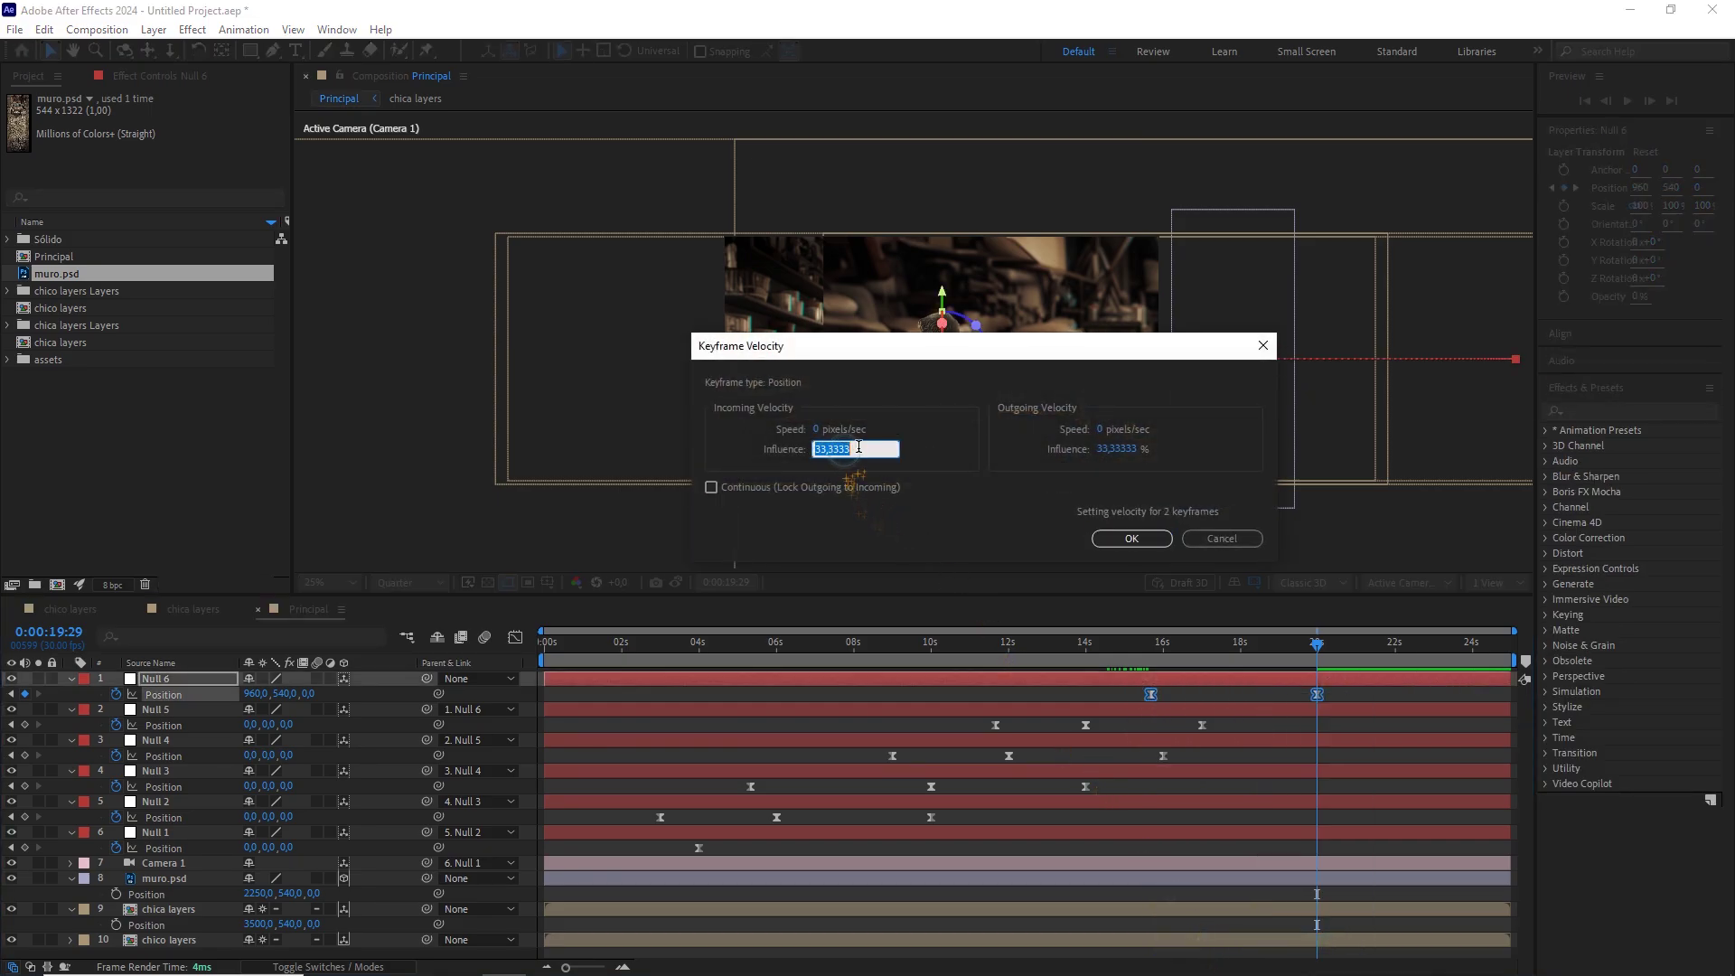
{"action": "type", "text": "65"}
{"action": "left_click", "coordinate": [1102, 451]}
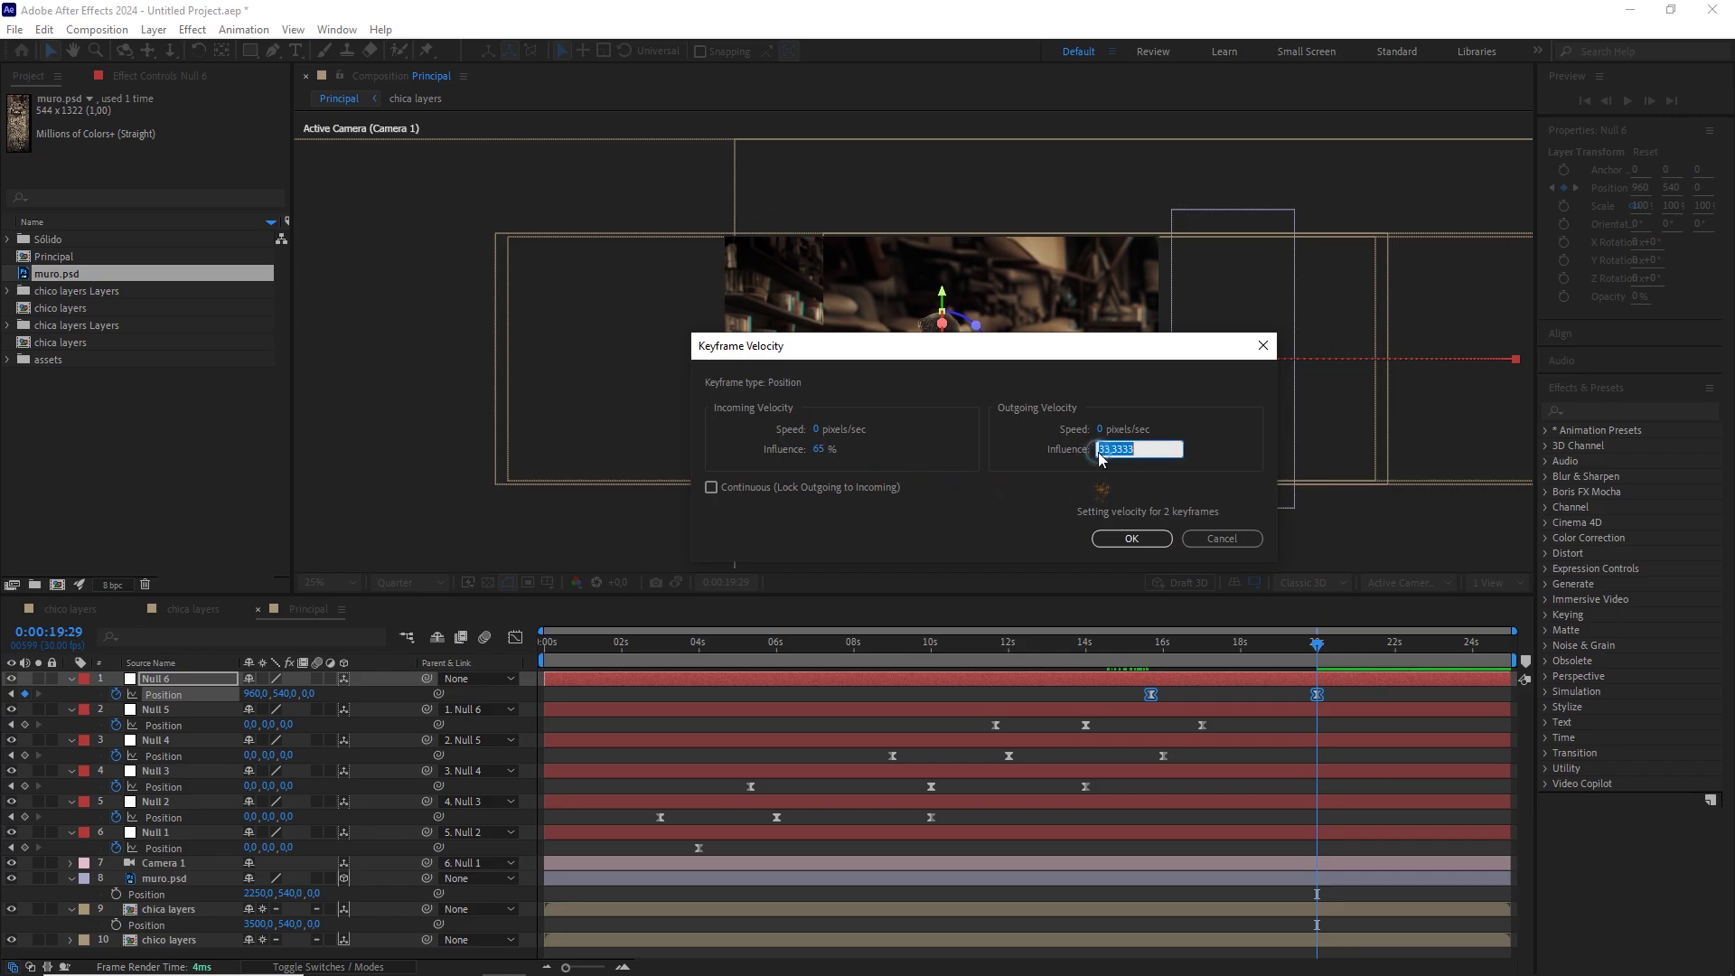
{"action": "left_click", "coordinate": [1131, 539]}
End the work area at 22 seconds and play back the camera animation from the start with the view fitted.
{"action": "left_click_drag", "start_coordinate": [1329, 655], "coordinate": [1401, 674]}
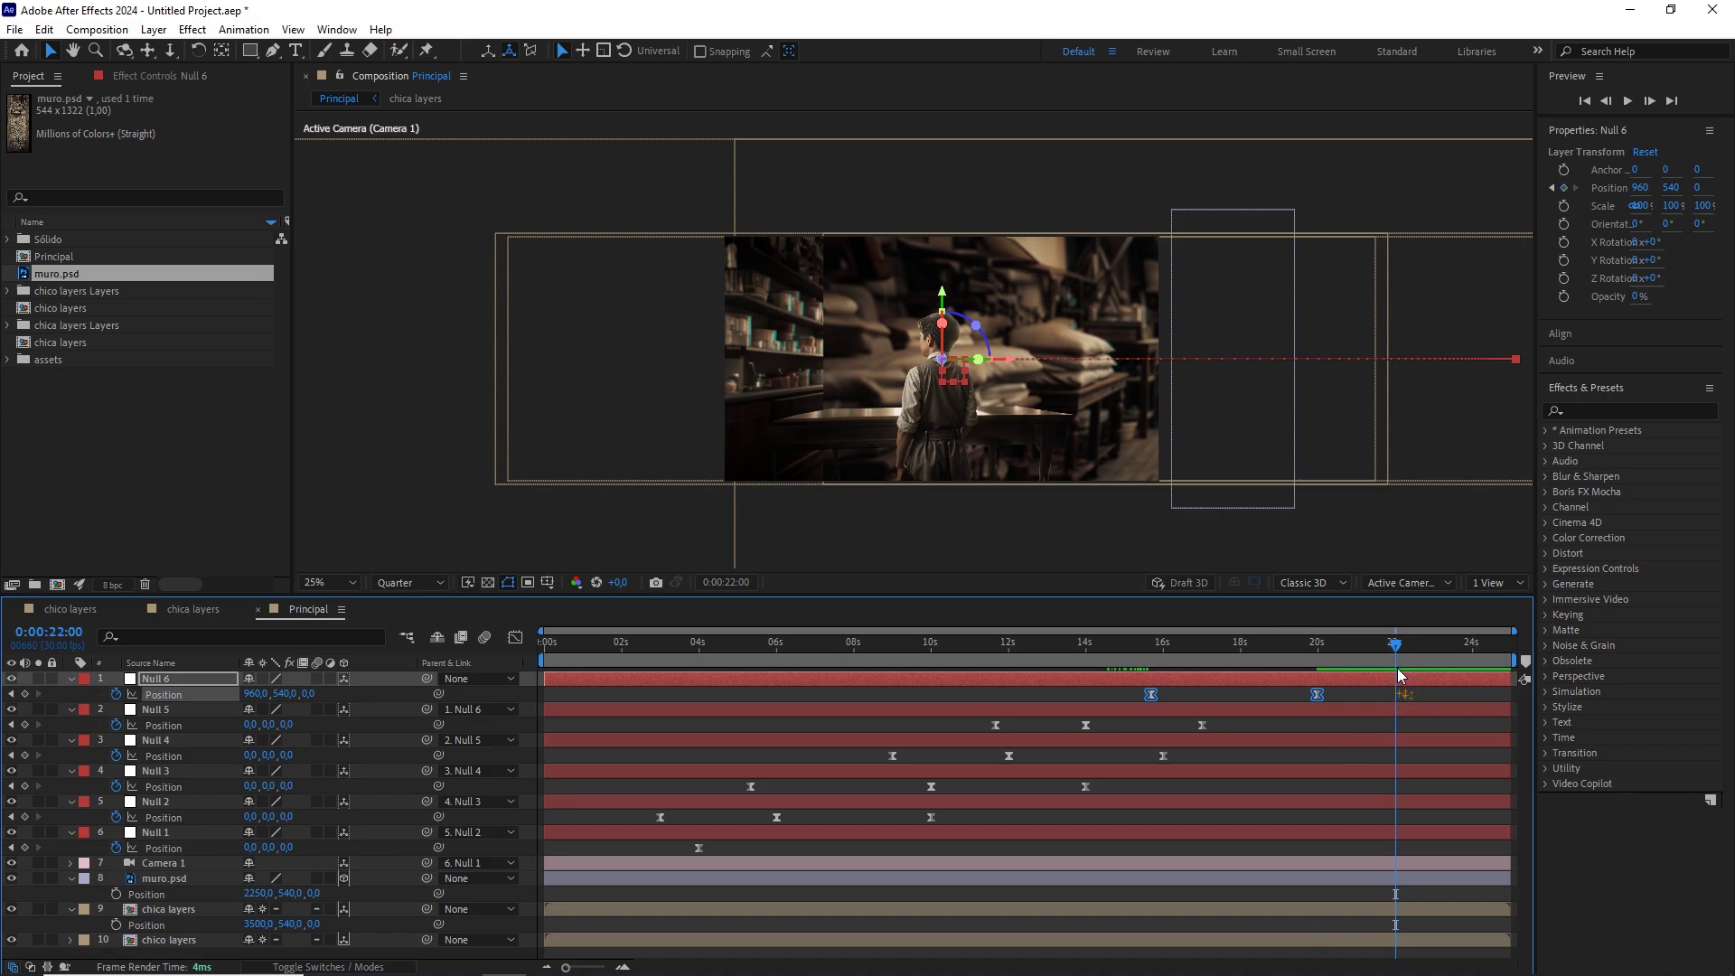
{"action": "key", "text": "n"}
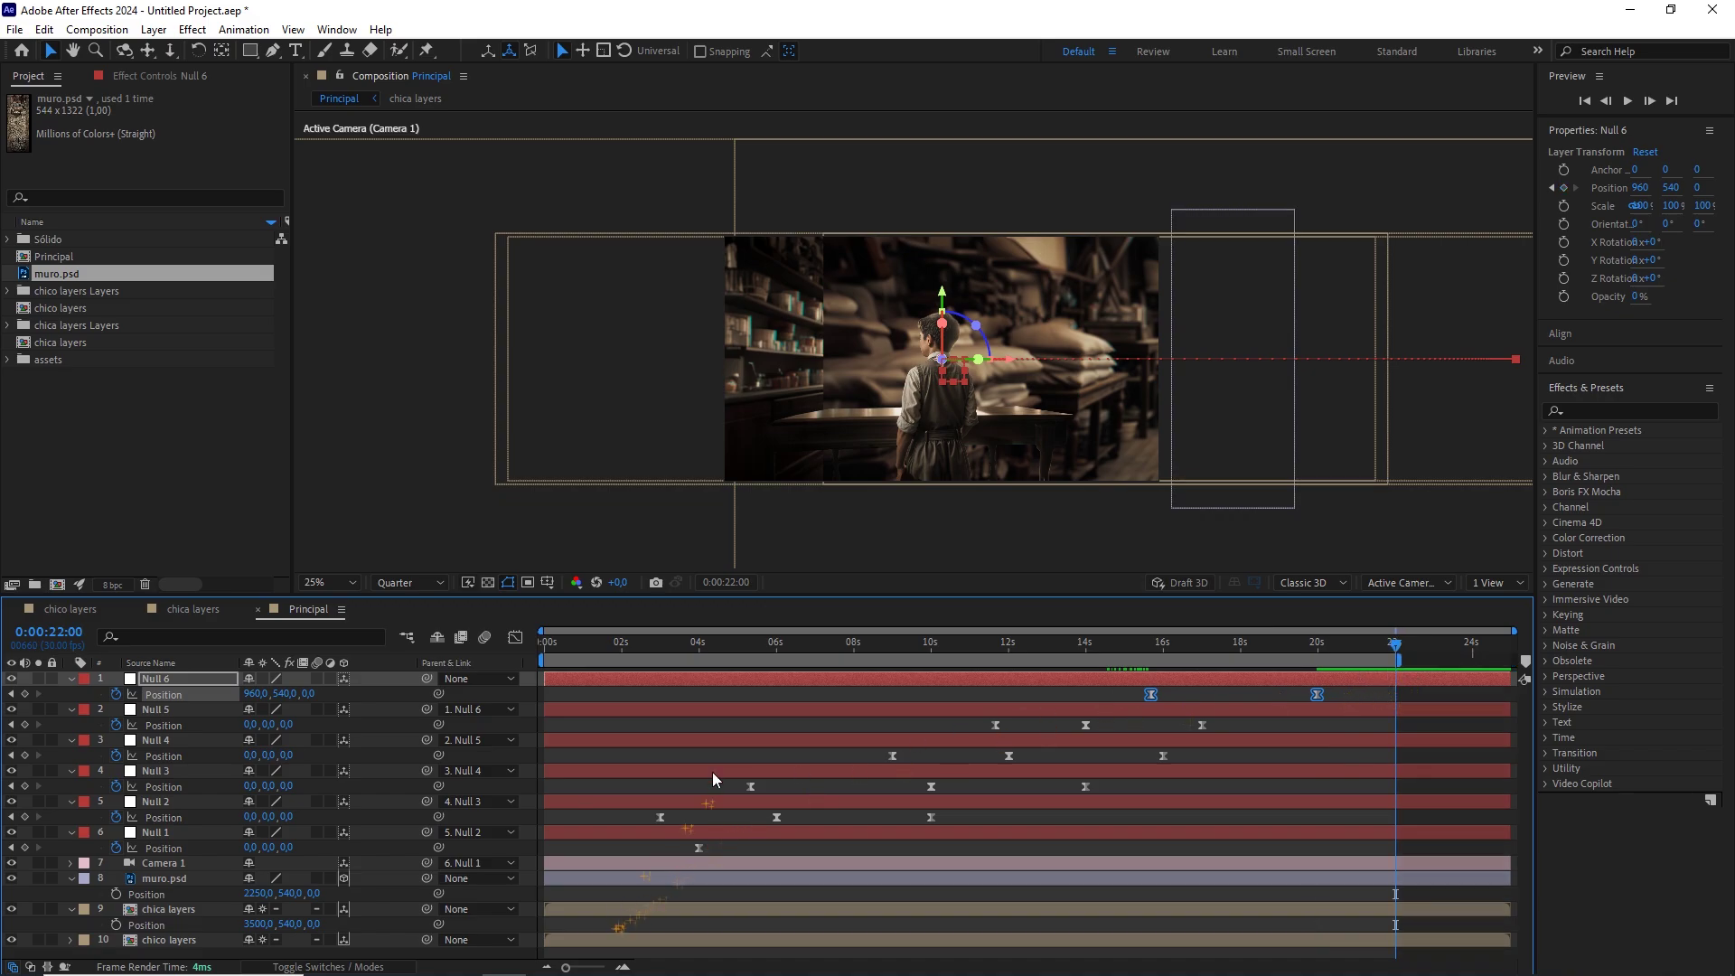
{"action": "left_click_drag", "start_coordinate": [826, 643], "coordinate": [468, 644]}
{"action": "left_click", "coordinate": [345, 583]}
{"action": "left_click", "coordinate": [342, 606]}
{"action": "left_click", "coordinate": [622, 692]}
{"action": "key", "text": "space"}
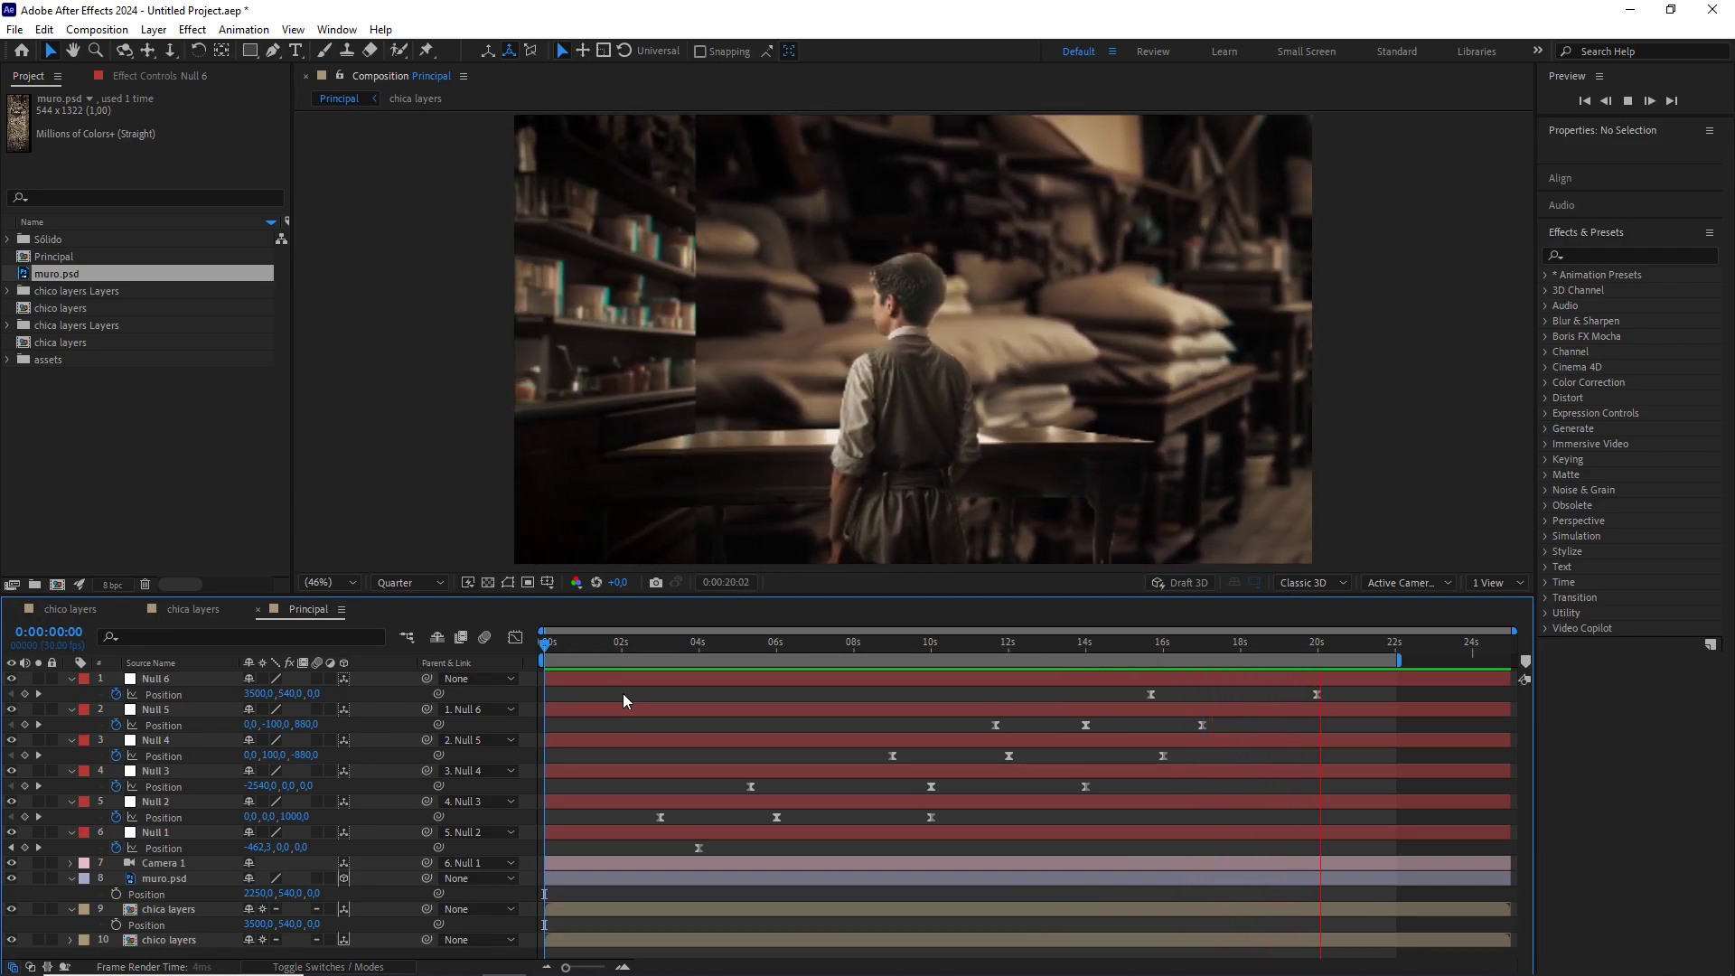
{"action": "key", "text": "space"}
Inspect the boy's shots around 0:00:04:10 and 0:00:03:07 and the chica layers' extent, and return to the composition's start.
{"action": "left_click_drag", "start_coordinate": [1352, 648], "coordinate": [711, 647]}
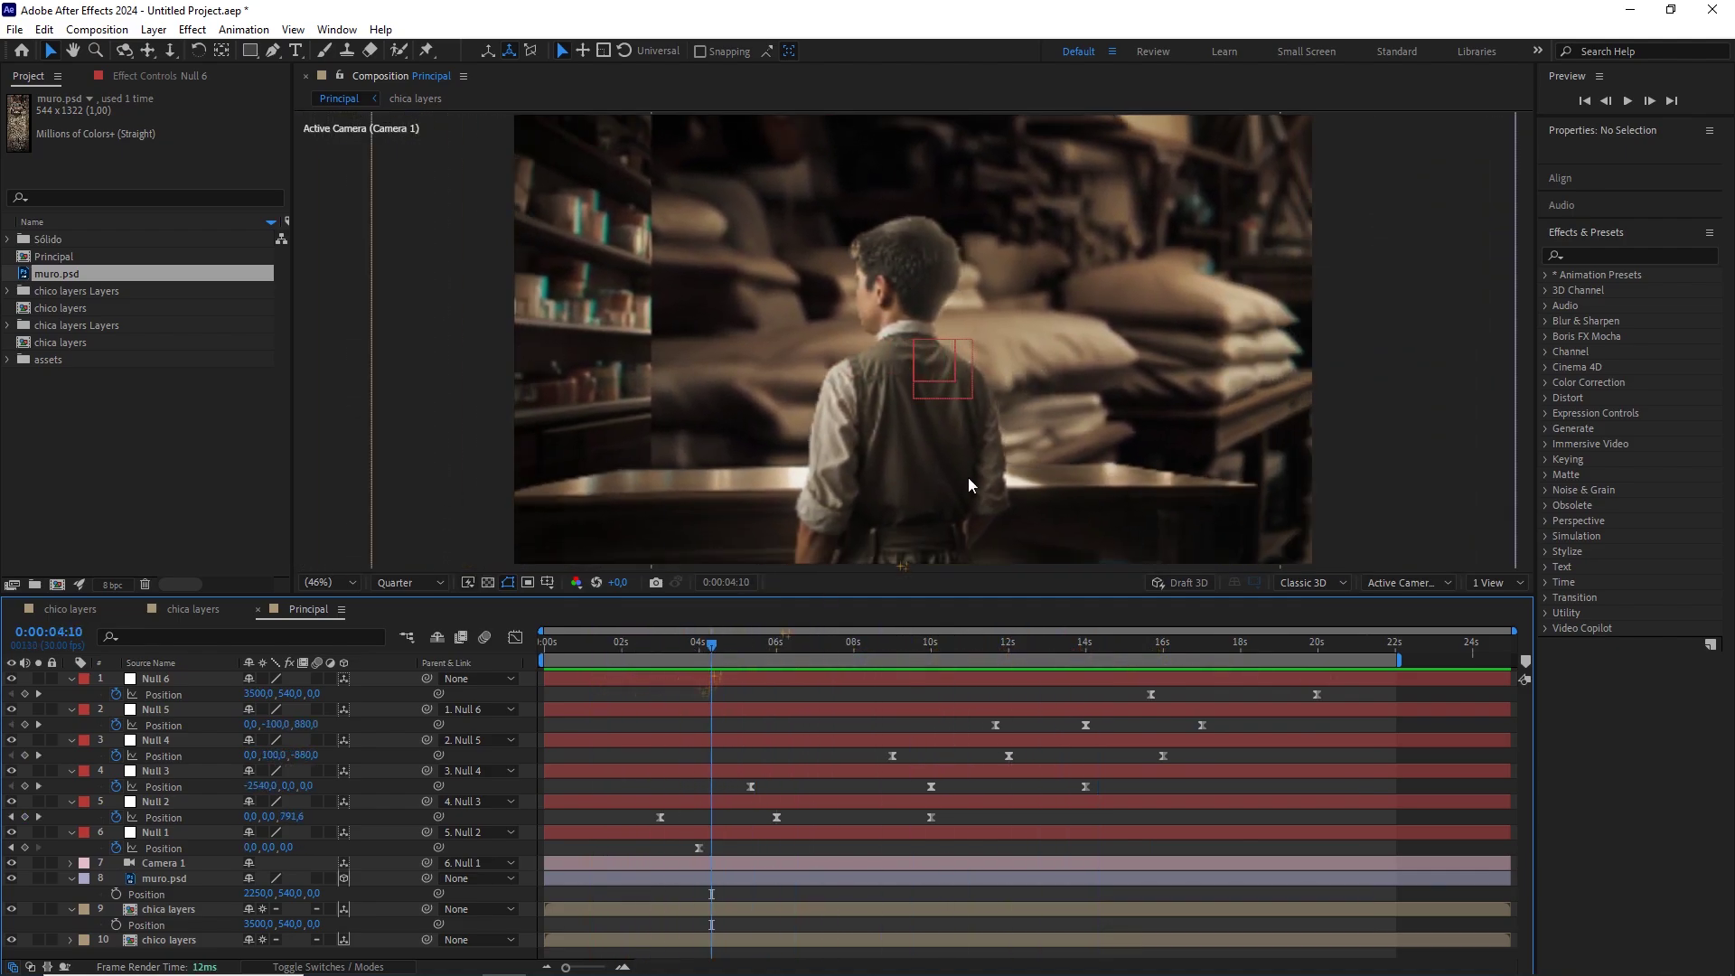
{"action": "scroll", "coordinate": [1020, 410], "scroll_direction": "down", "scroll_amount": 2}
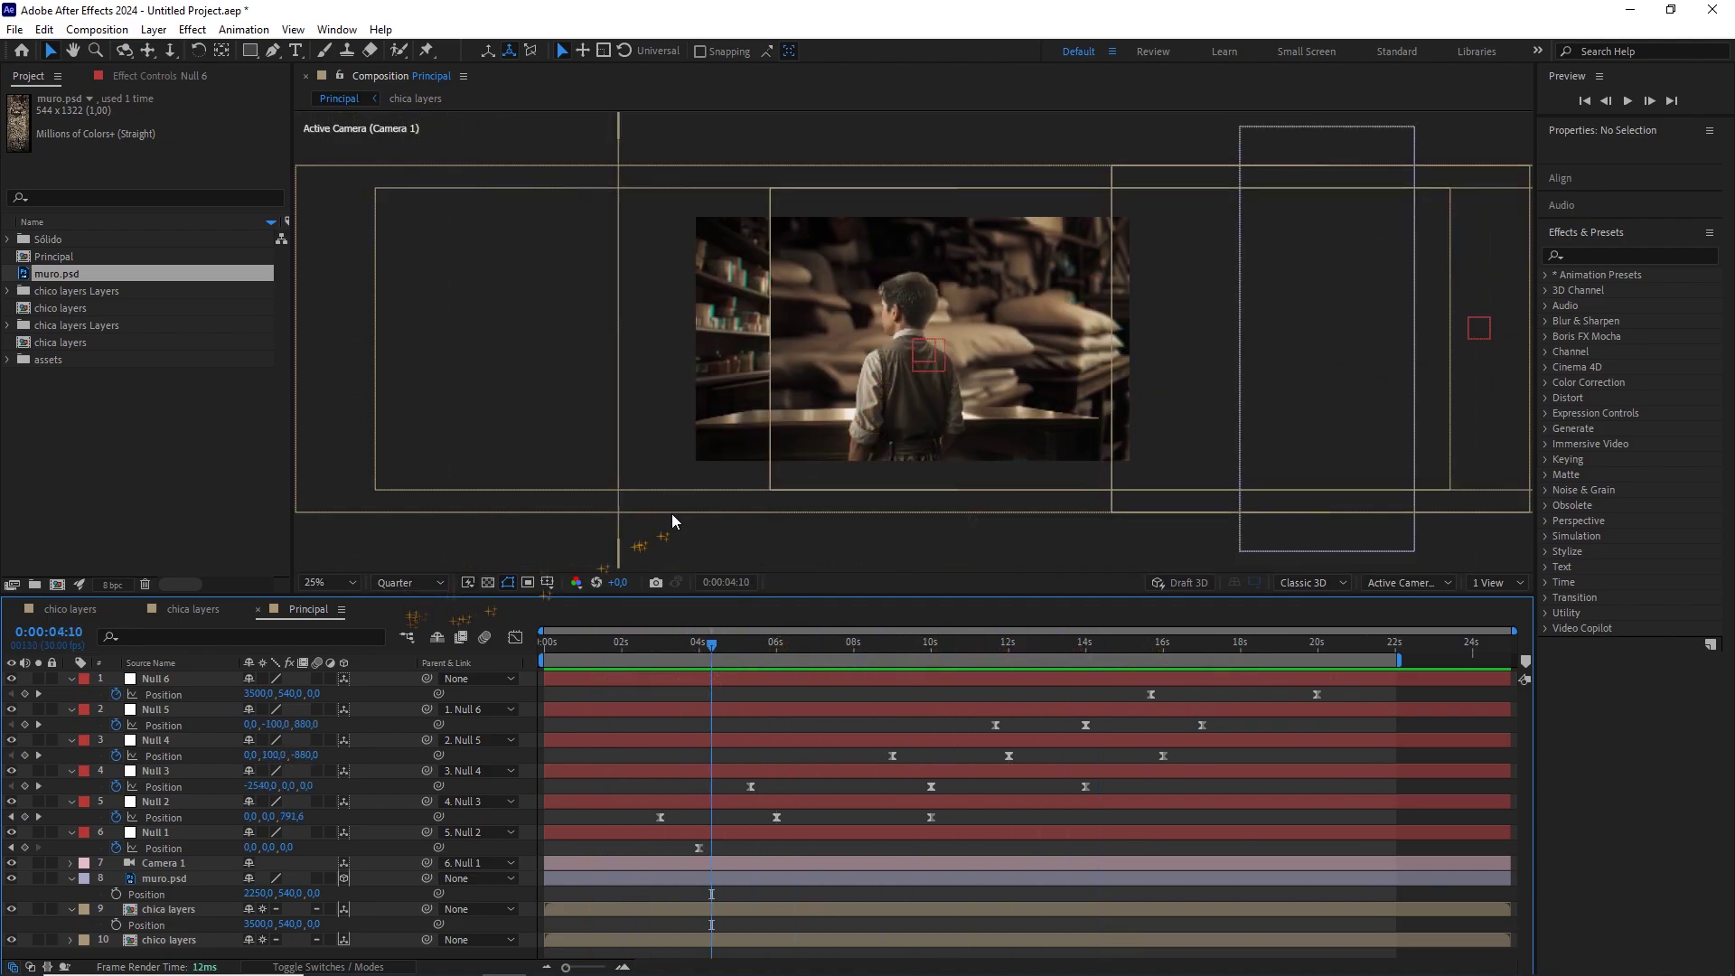
{"action": "left_click", "coordinate": [669, 646]}
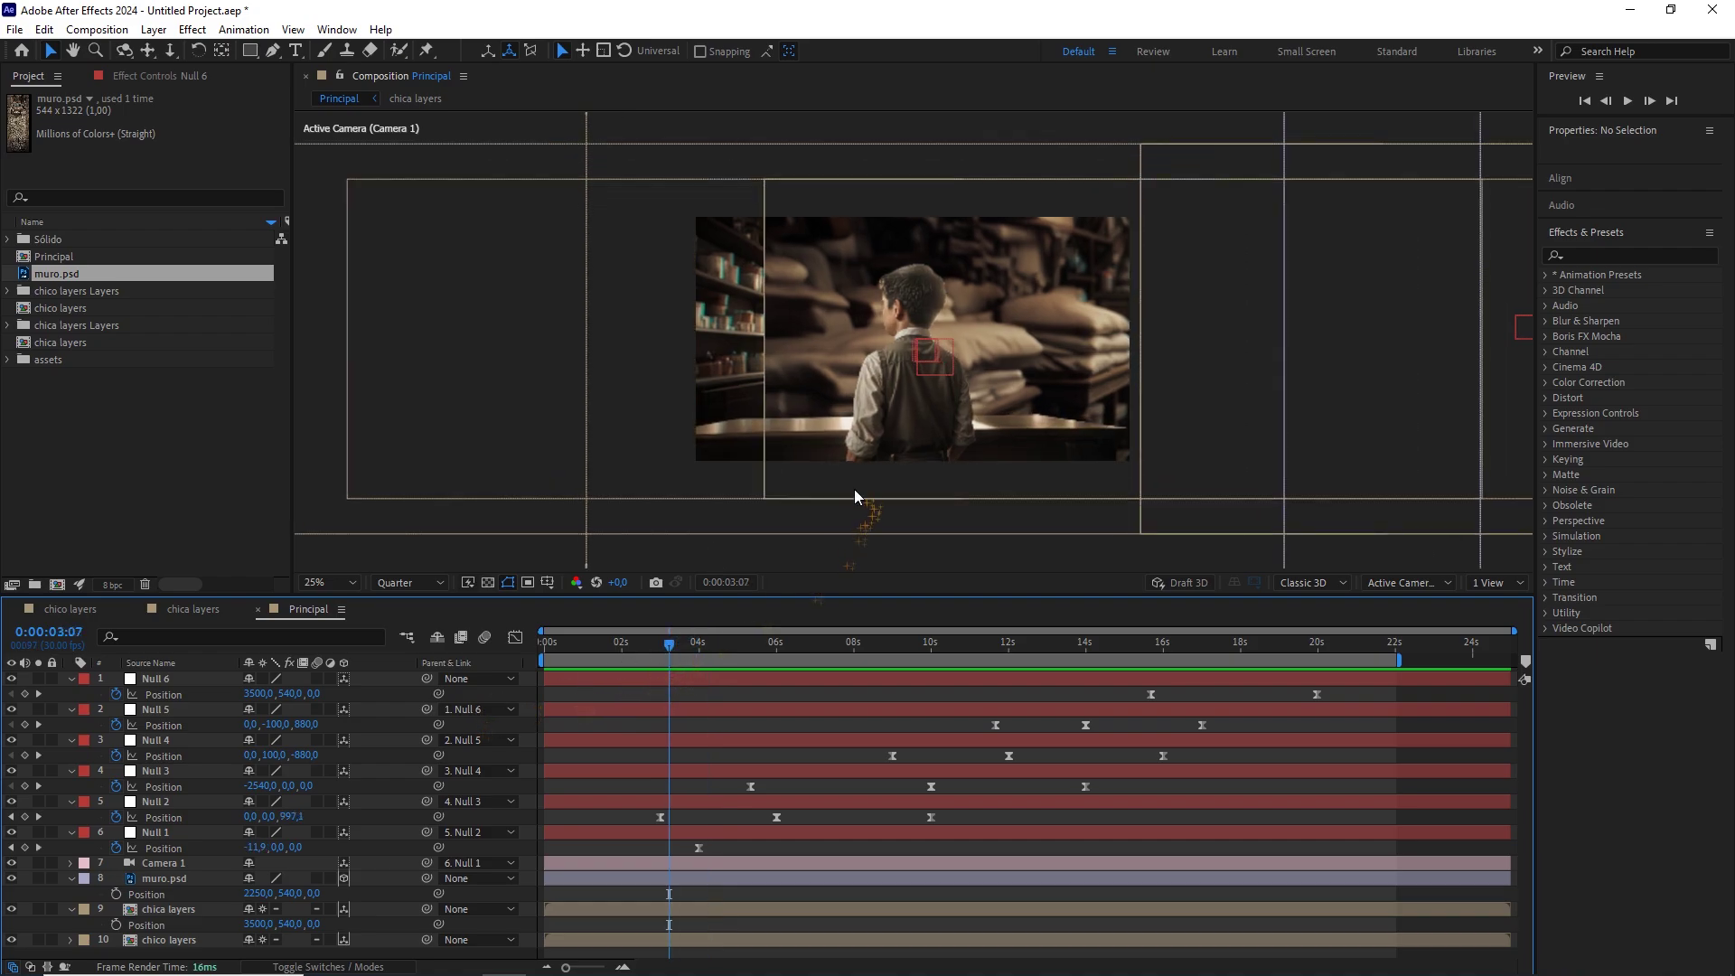
{"action": "left_click", "coordinate": [169, 909]}
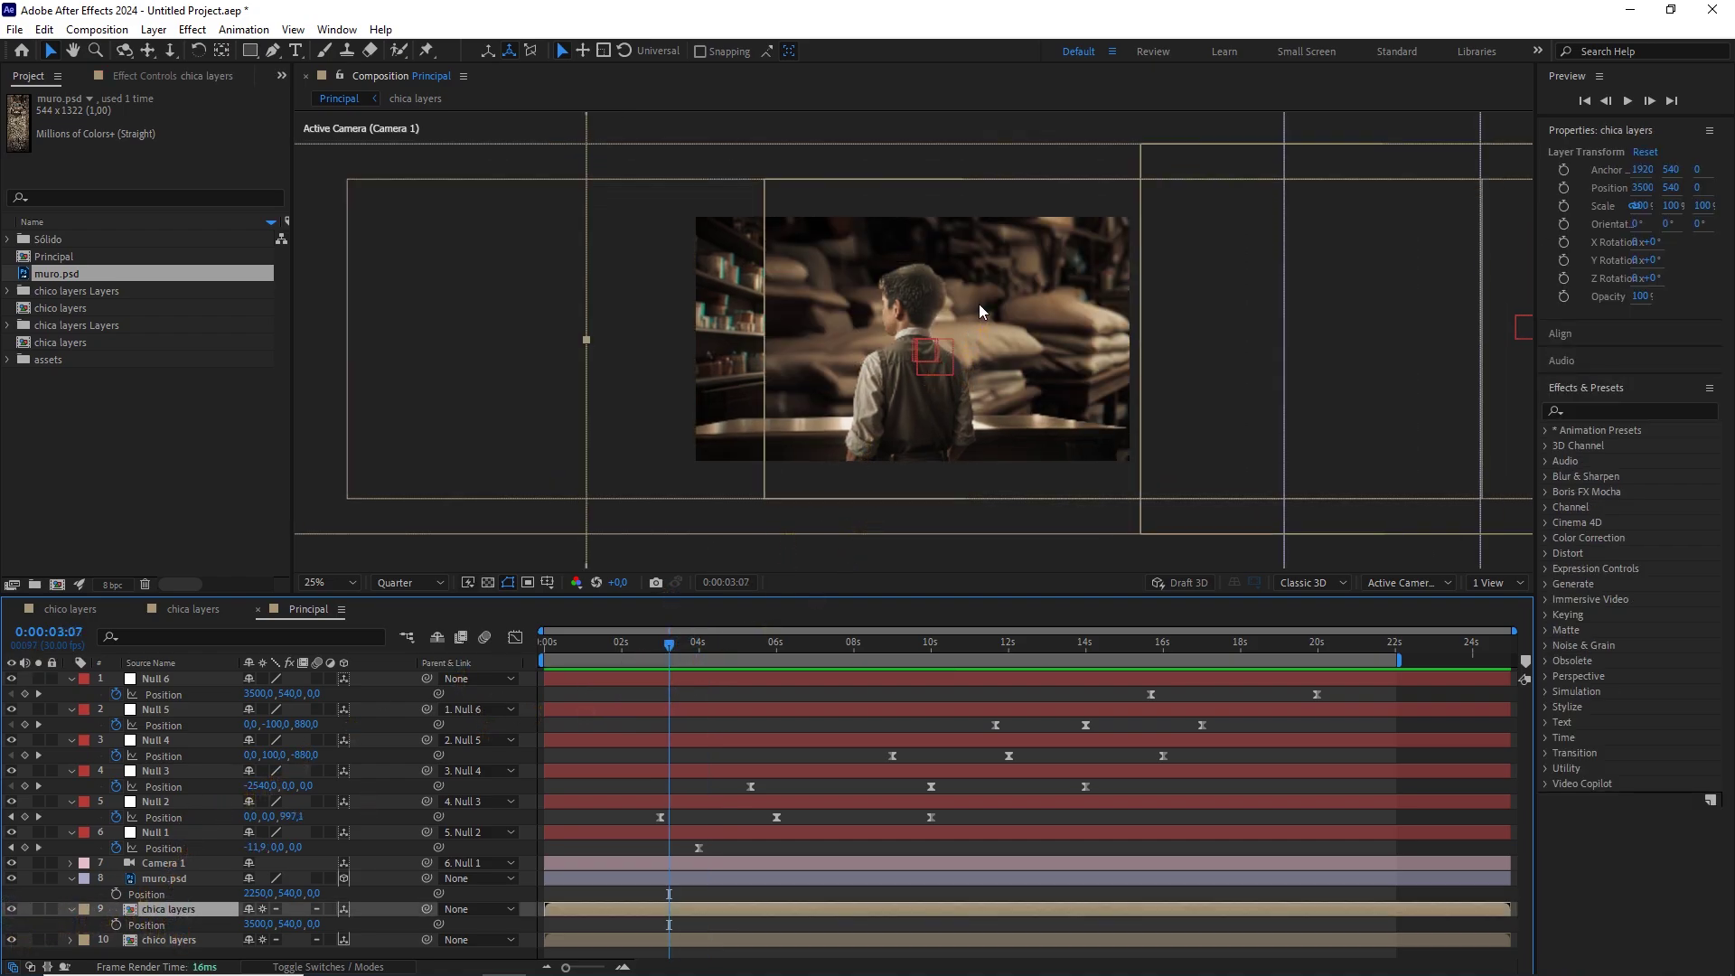
{"action": "left_click_drag", "start_coordinate": [675, 647], "coordinate": [529, 642]}
{"action": "left_click", "coordinate": [370, 896]}
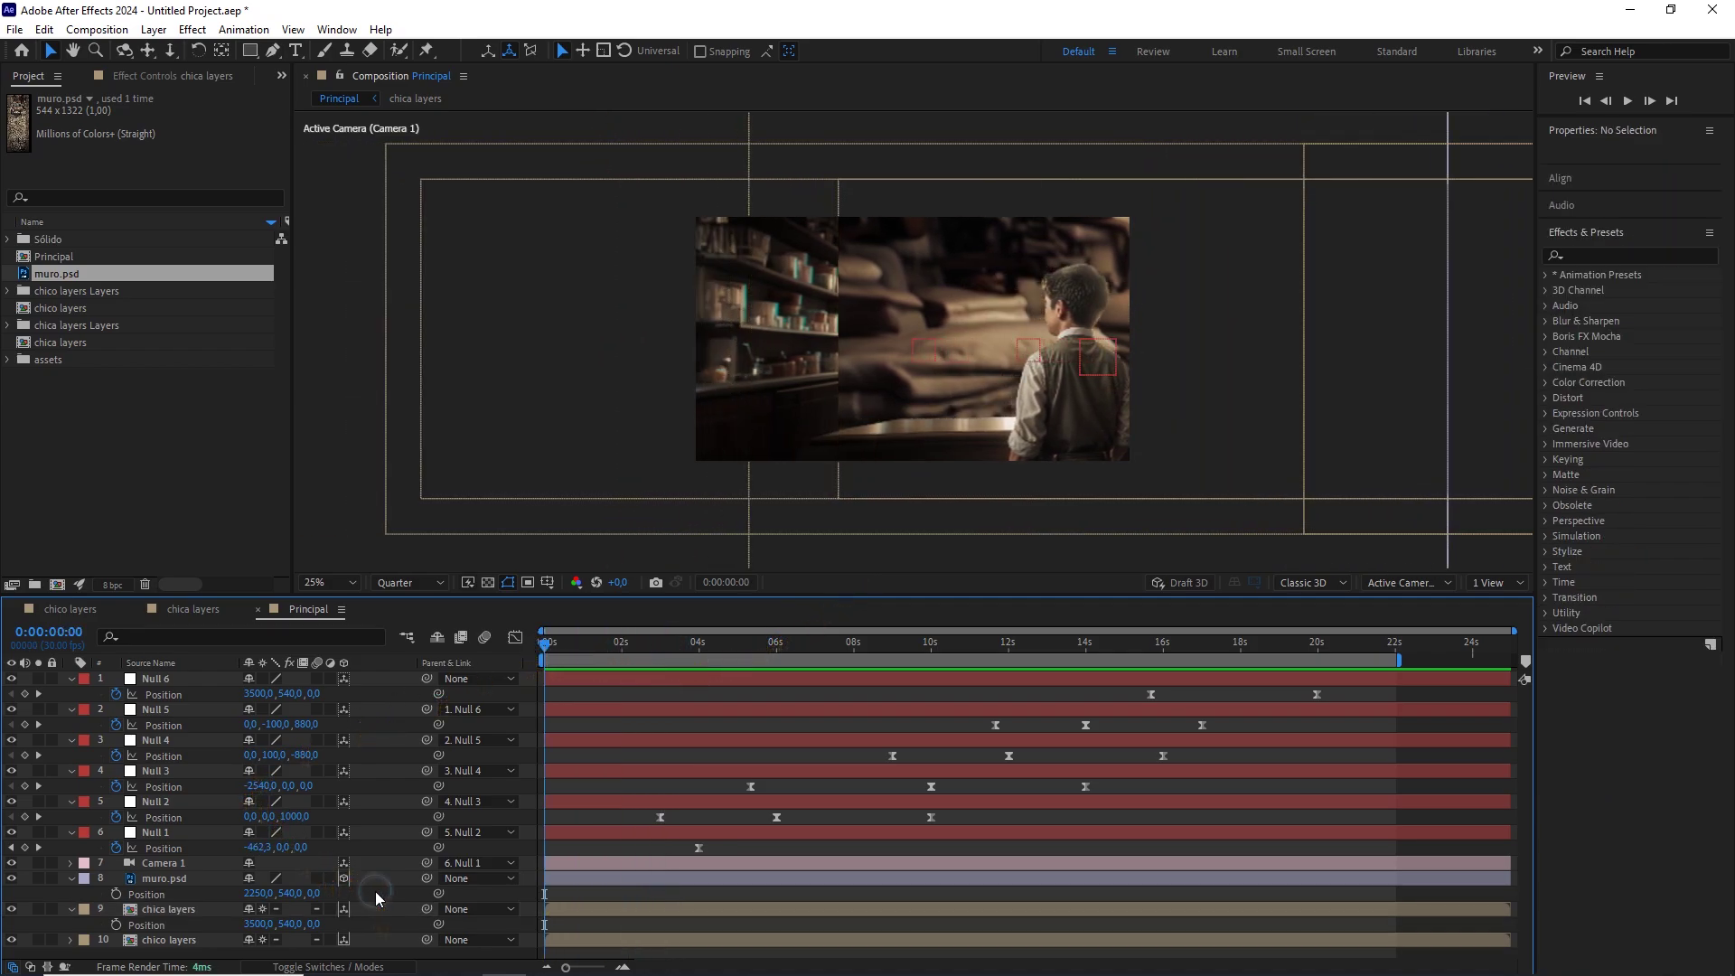
Create a white 1920 x 1080 px solid named matte in the Principal composition.
{"action": "left_click_drag", "start_coordinate": [850, 604], "coordinate": [853, 532]}
{"action": "right_click", "coordinate": [281, 908]}
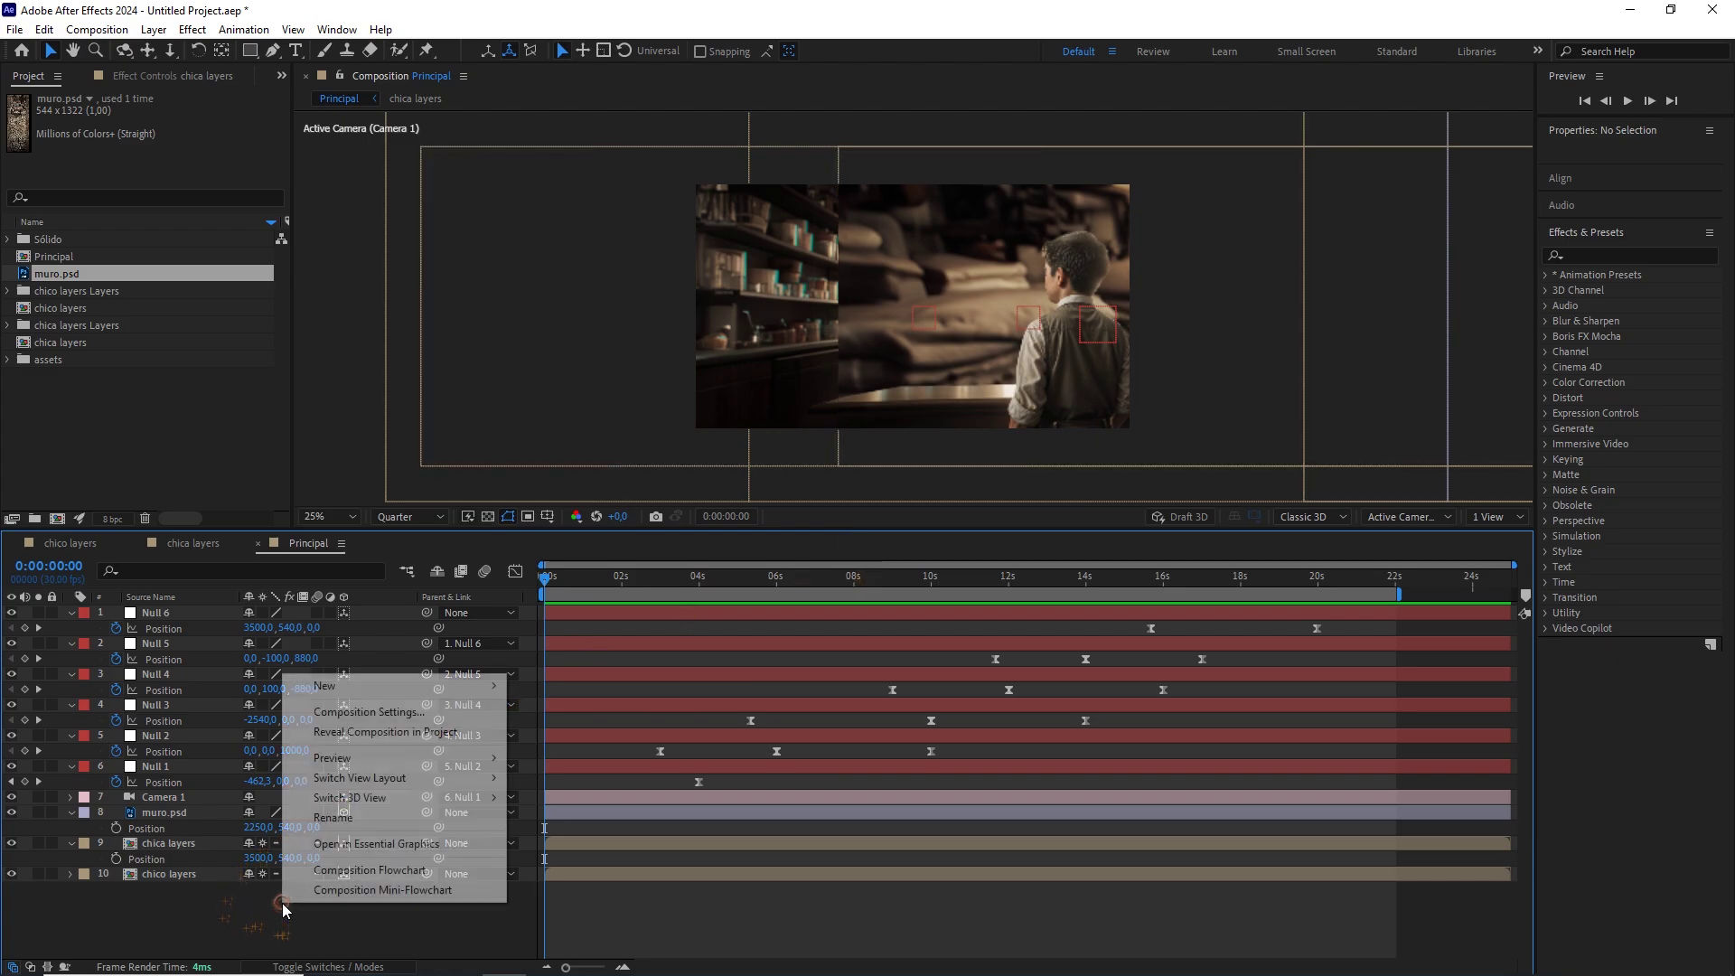
{"action": "mouse_move", "coordinate": [415, 687]}
{"action": "left_click", "coordinate": [570, 732]}
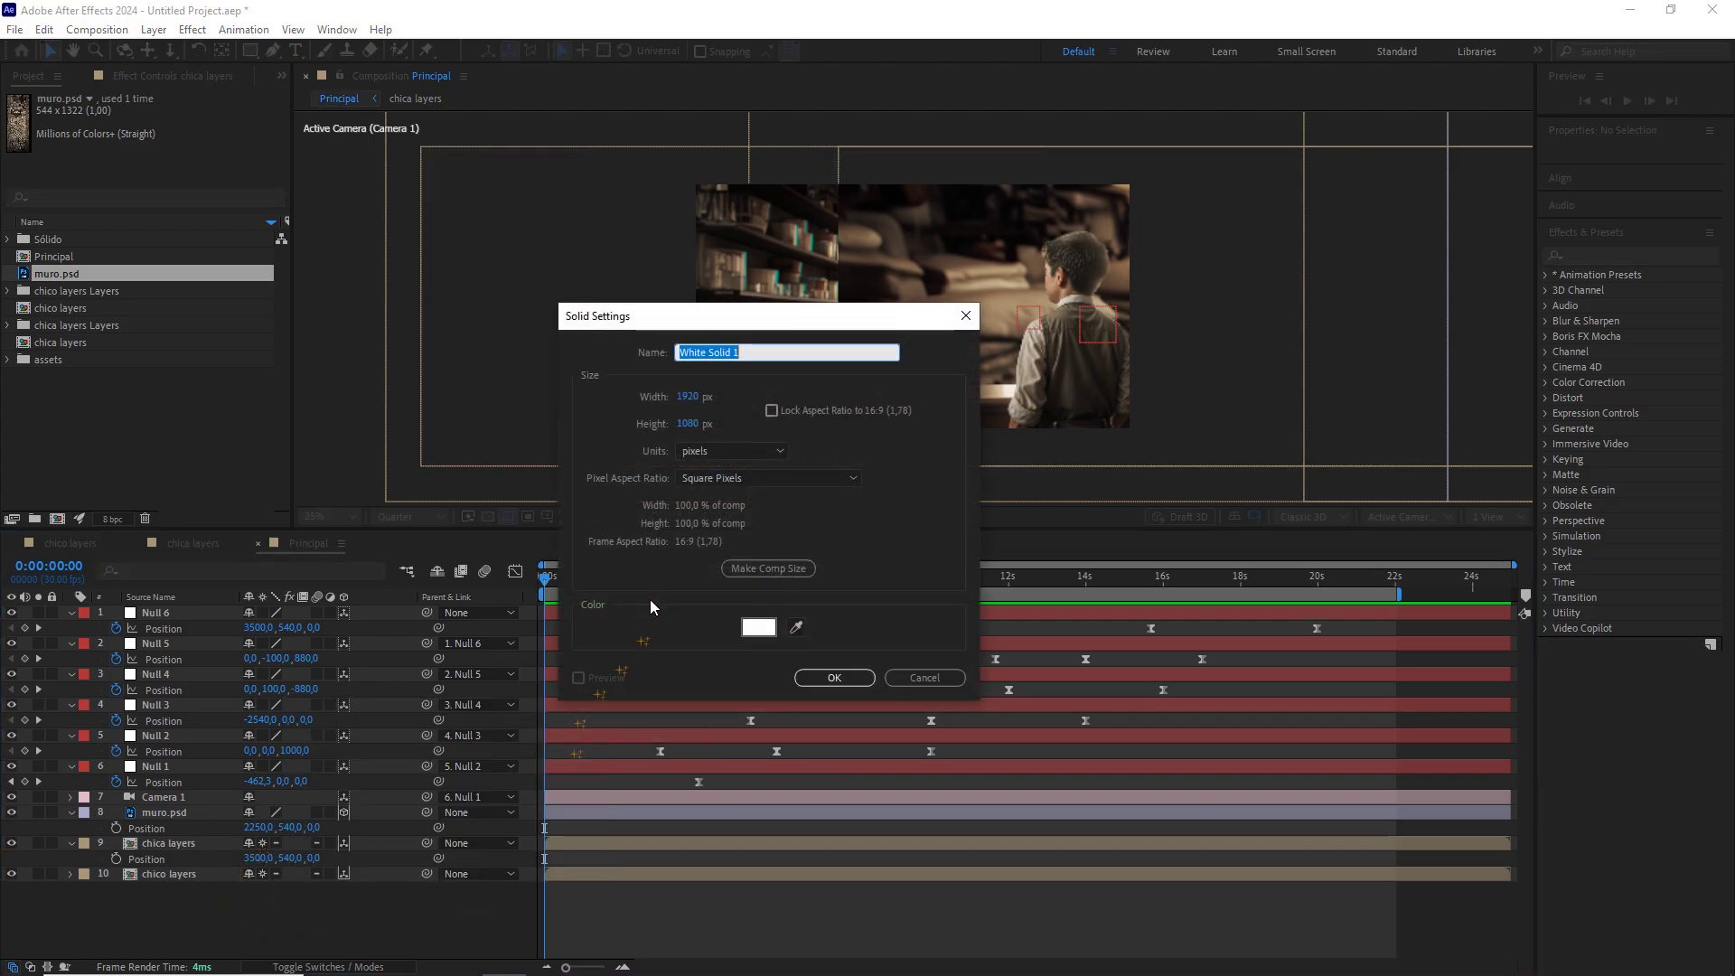
{"action": "left_click", "coordinate": [759, 621]}
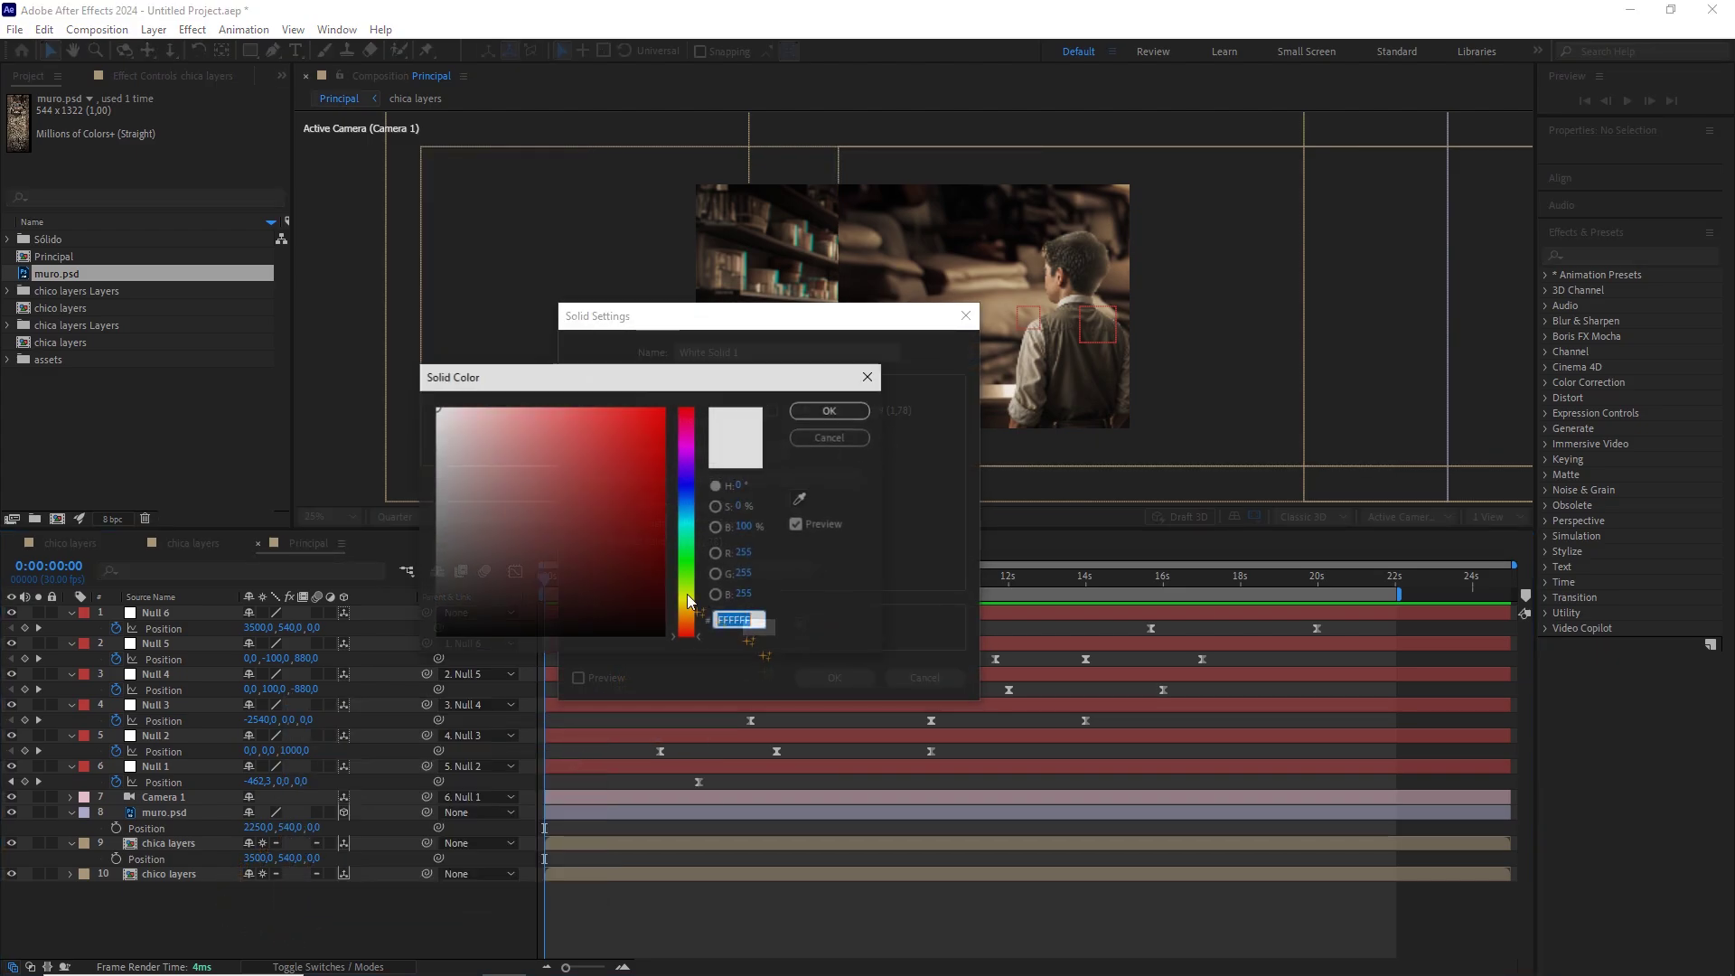
{"action": "left_click", "coordinate": [830, 410]}
{"action": "type", "text": "matte"}
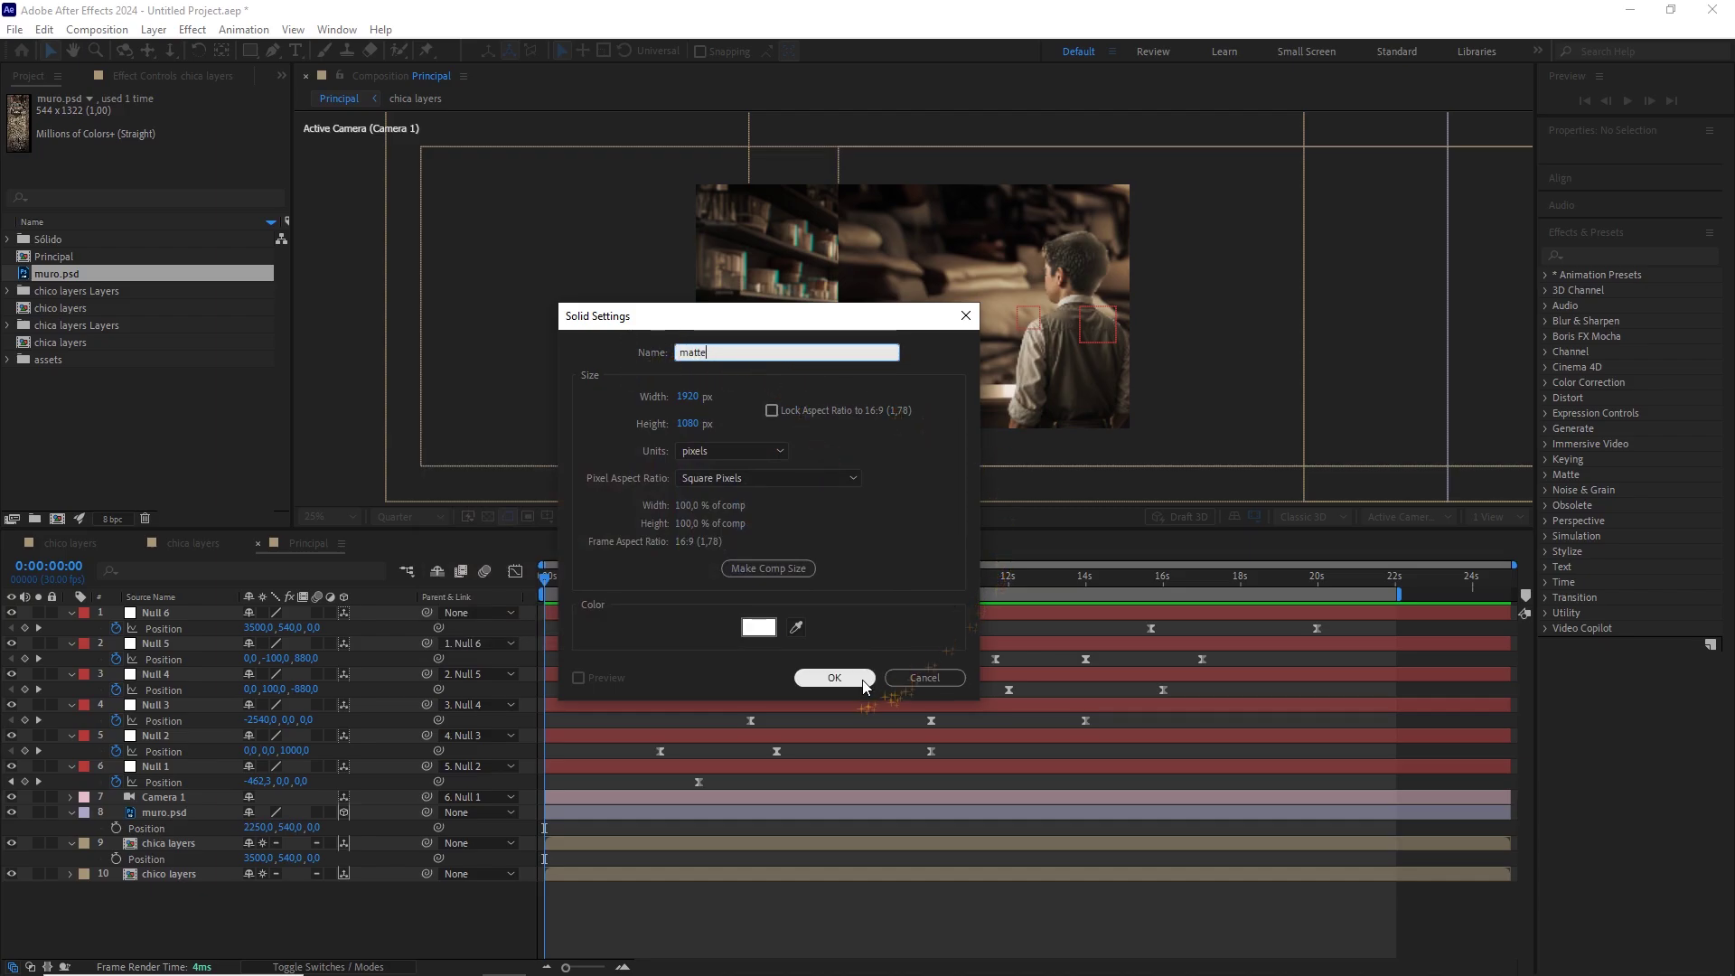
{"action": "left_click", "coordinate": [836, 678]}
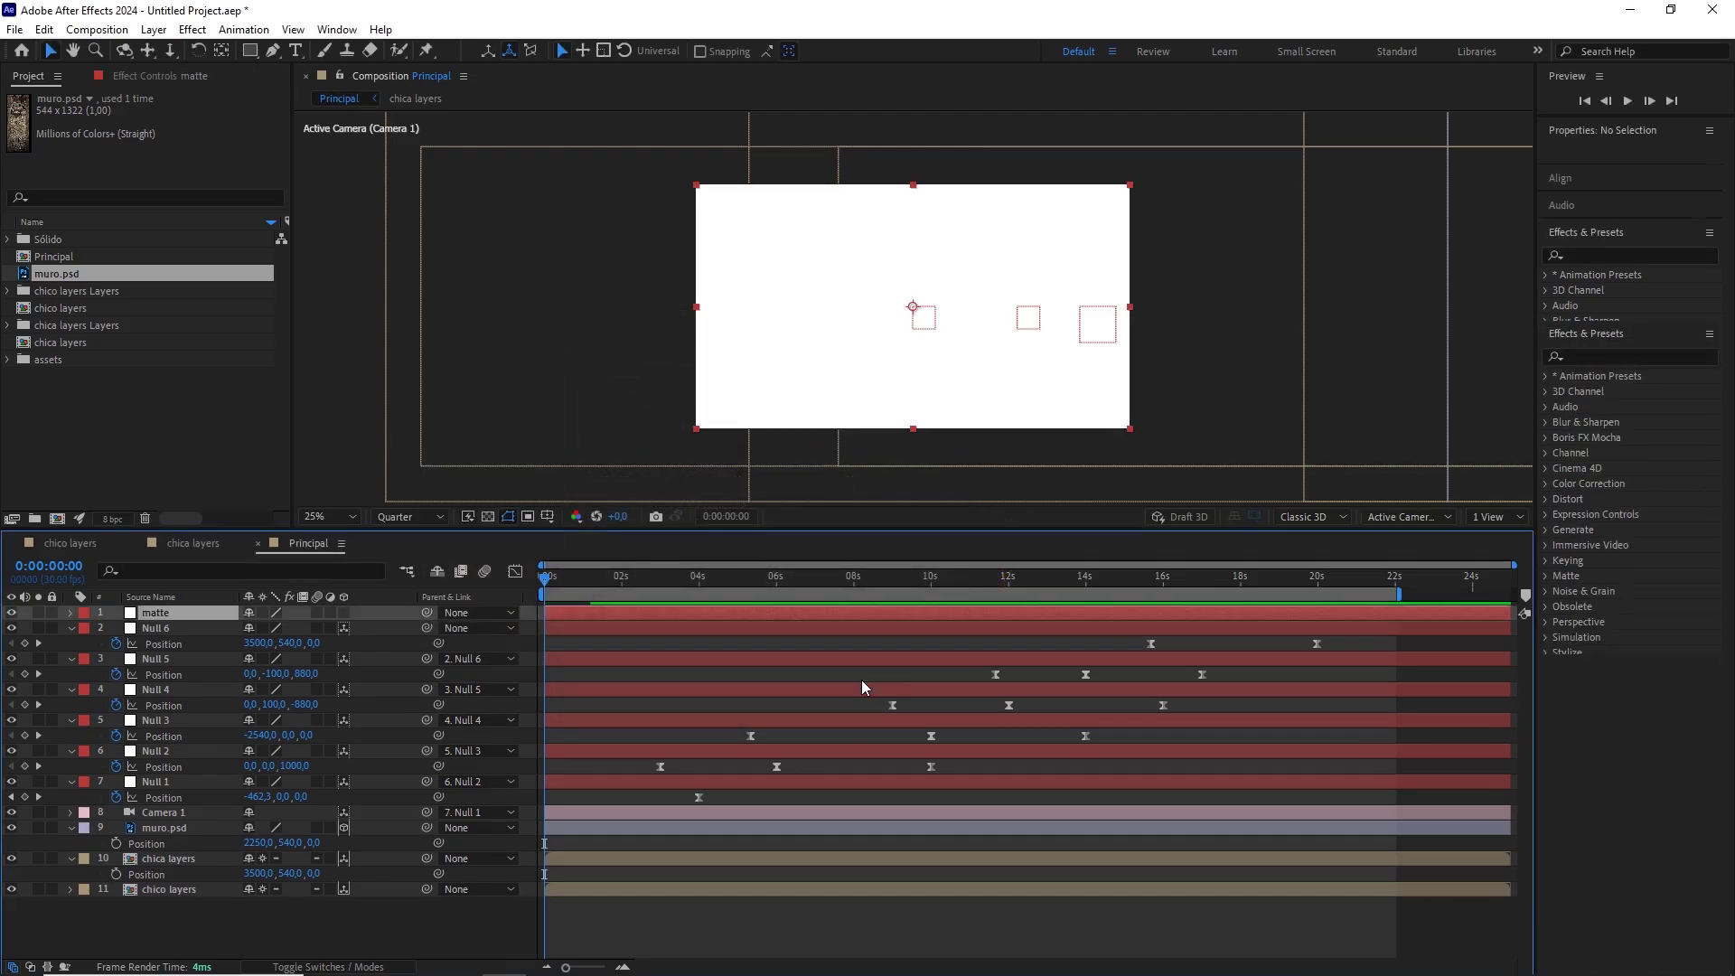
Make the matte solid a 3D layer and place it below the chico layers at the end of the layer stack.
{"action": "left_click", "coordinate": [344, 614]}
{"action": "key", "text": "comma"}
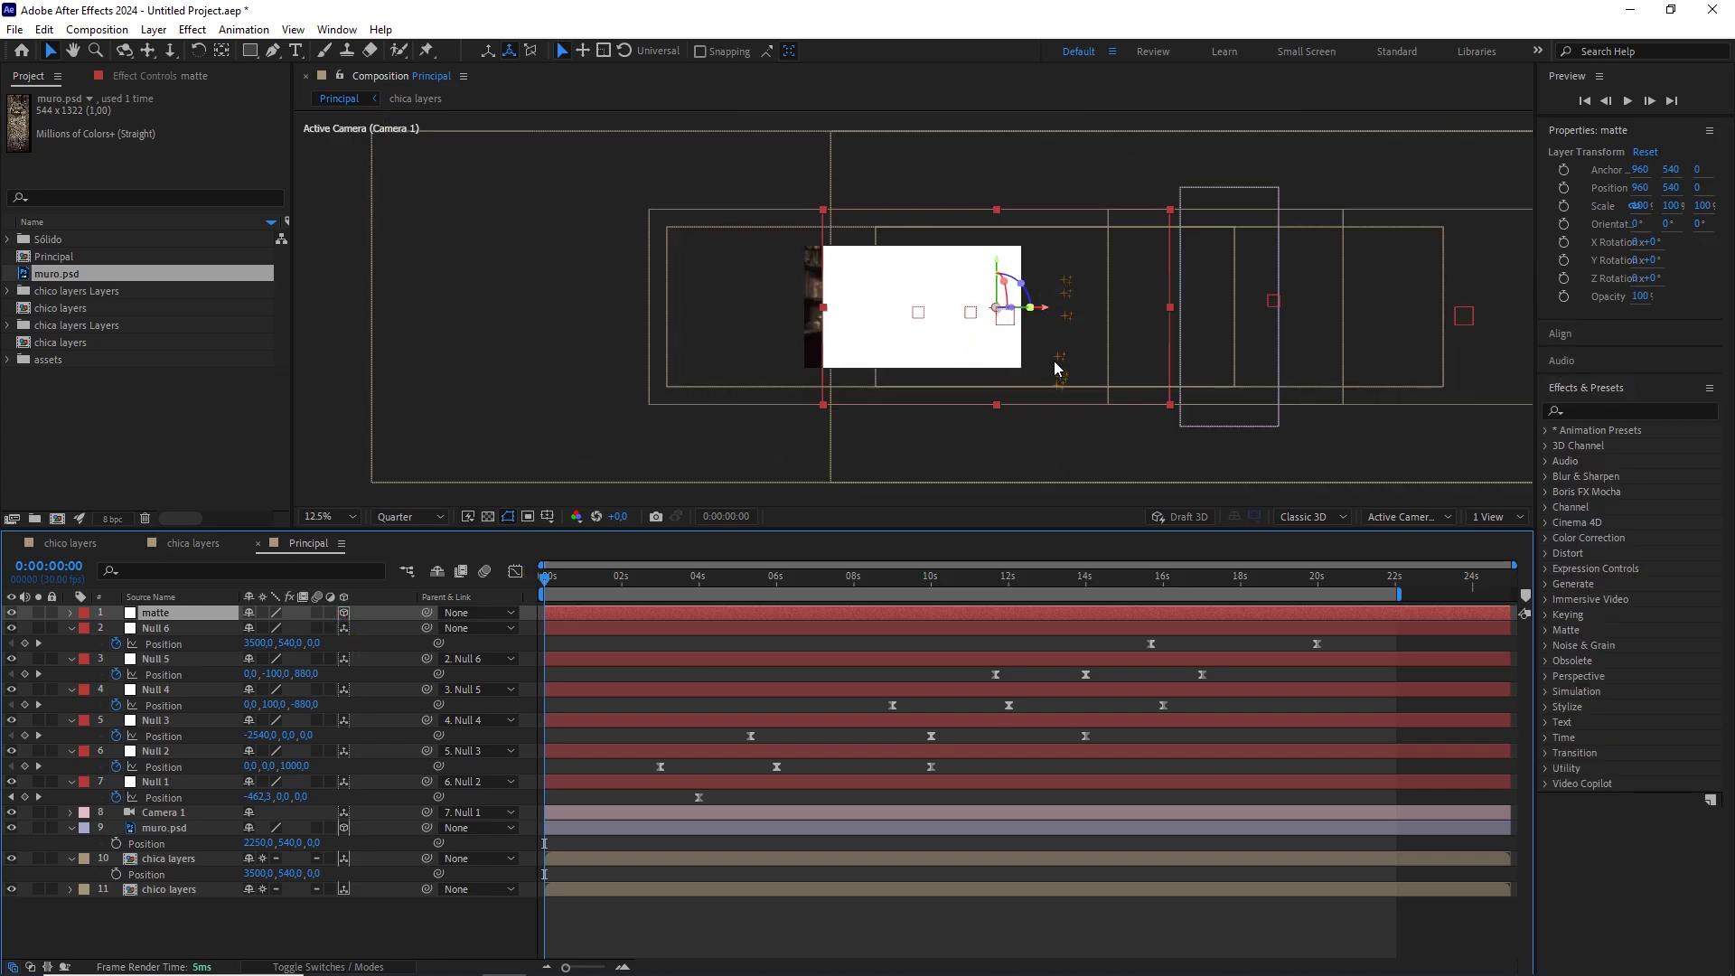
{"action": "left_click_drag", "start_coordinate": [144, 613], "coordinate": [181, 925]}
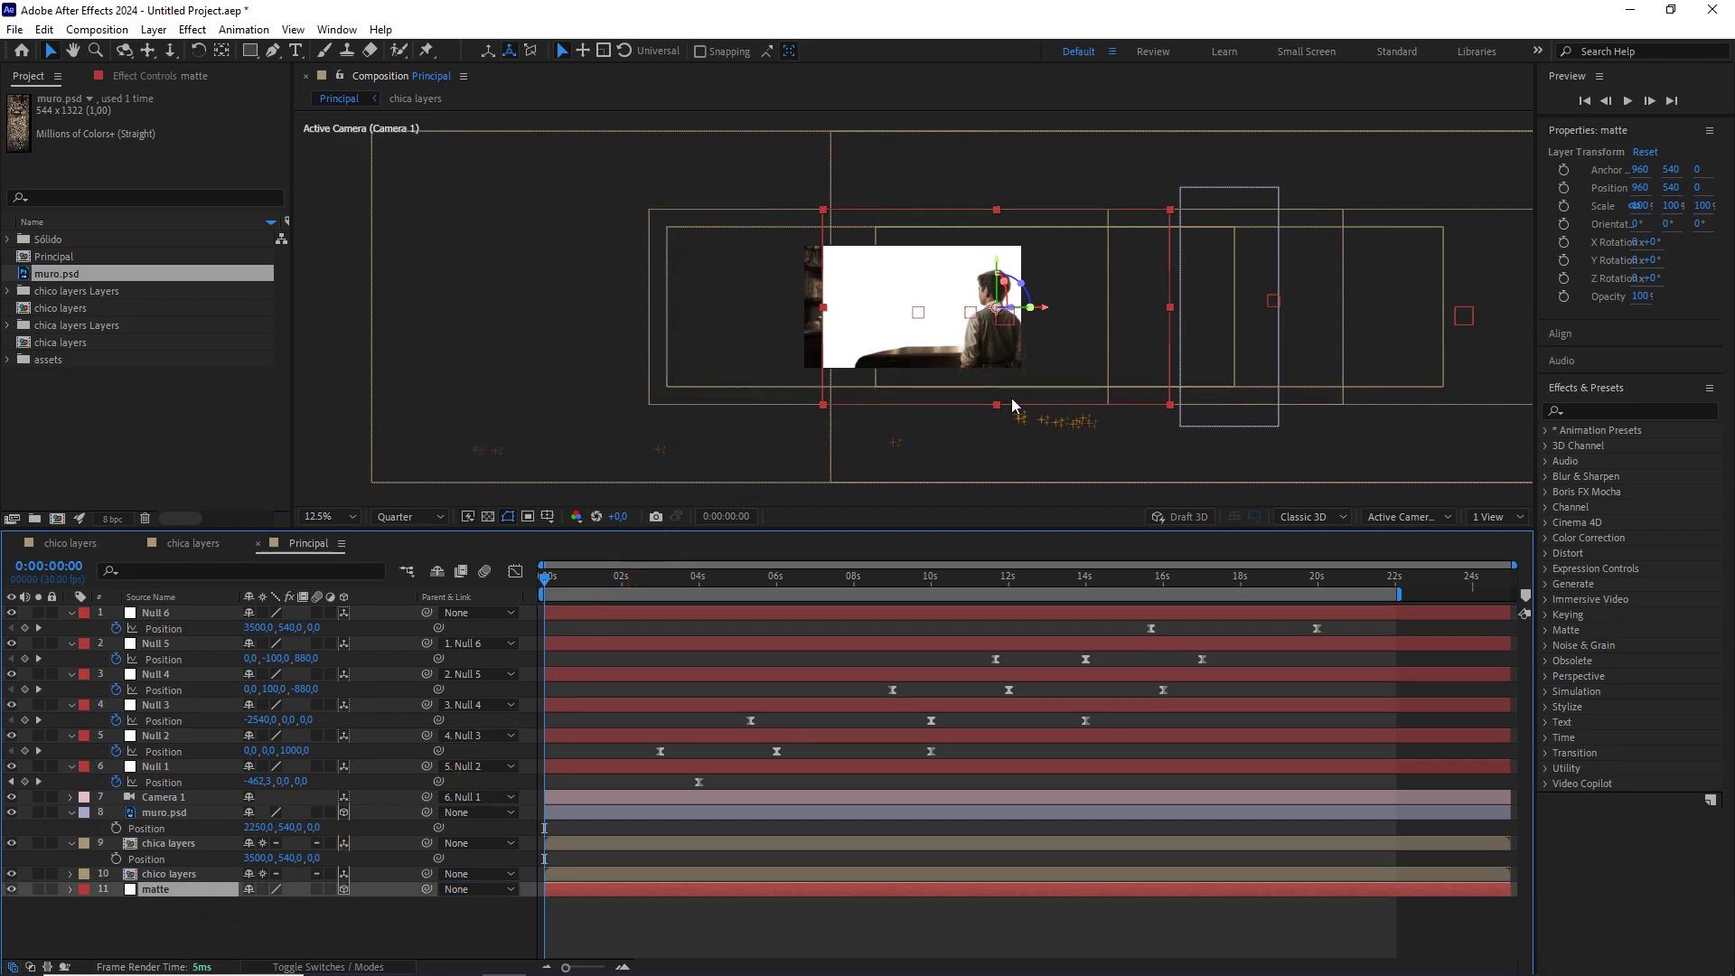
Enable Draft 3D and move the matte solid along X to about 1142 so its edge sits behind the brick wall.
{"action": "left_click", "coordinate": [1186, 518]}
{"action": "left_click_drag", "start_coordinate": [1154, 358], "coordinate": [1097, 358]}
{"action": "key", "text": "v"}
{"action": "left_click_drag", "start_coordinate": [981, 310], "coordinate": [1013, 314]}
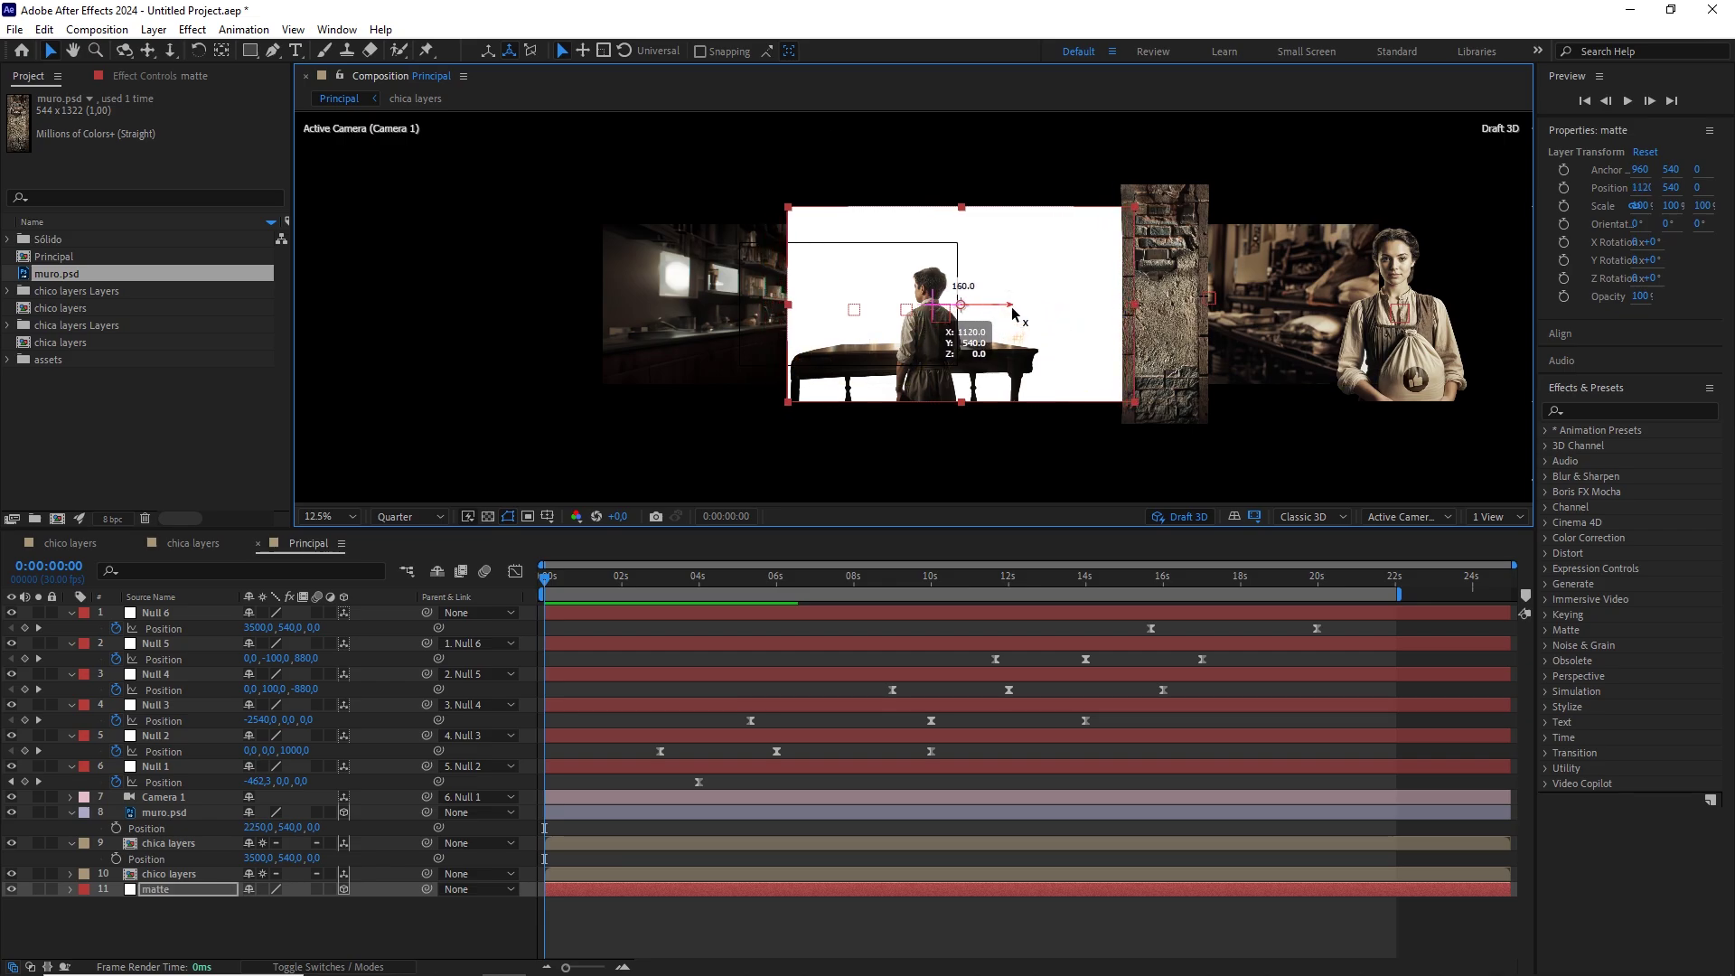
{"action": "scroll", "coordinate": [1143, 312], "scroll_direction": "up", "scroll_amount": 1}
{"action": "left_click_drag", "start_coordinate": [1159, 288], "coordinate": [905, 372]}
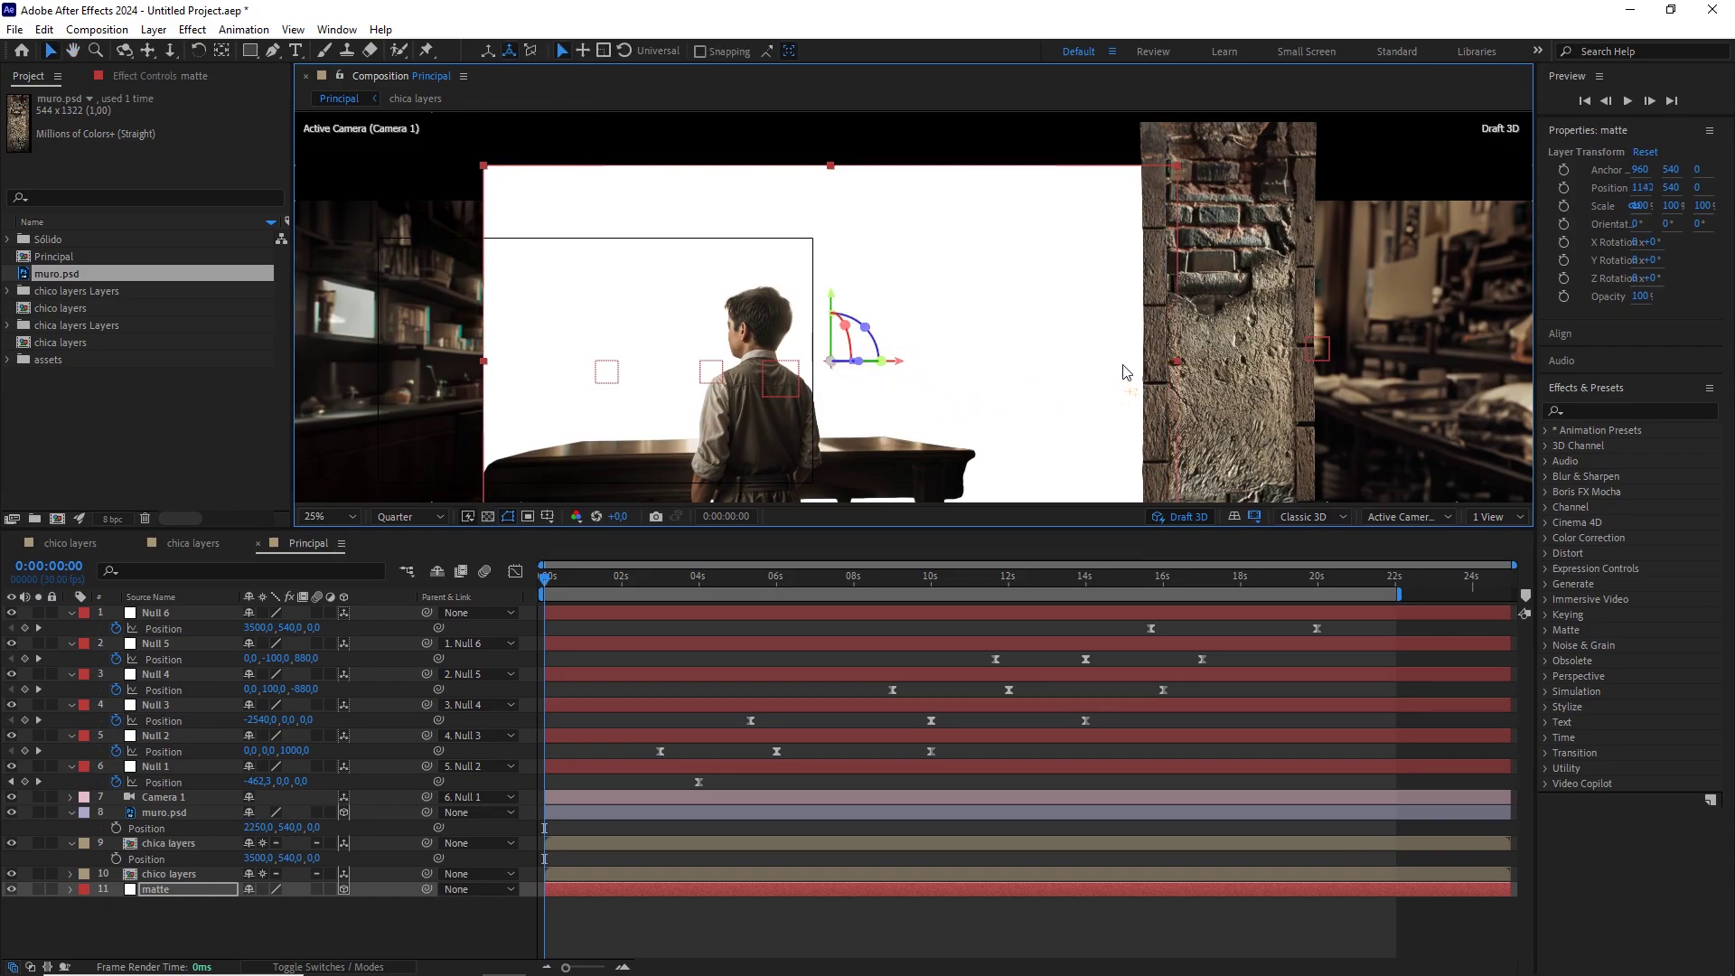
Widen the matte solid horizontally to about 176% and move it to about X 477 to cover the boy's scene, ending Draft 3D.
{"action": "scroll", "coordinate": [1126, 372], "scroll_direction": "down", "scroll_amount": 1}
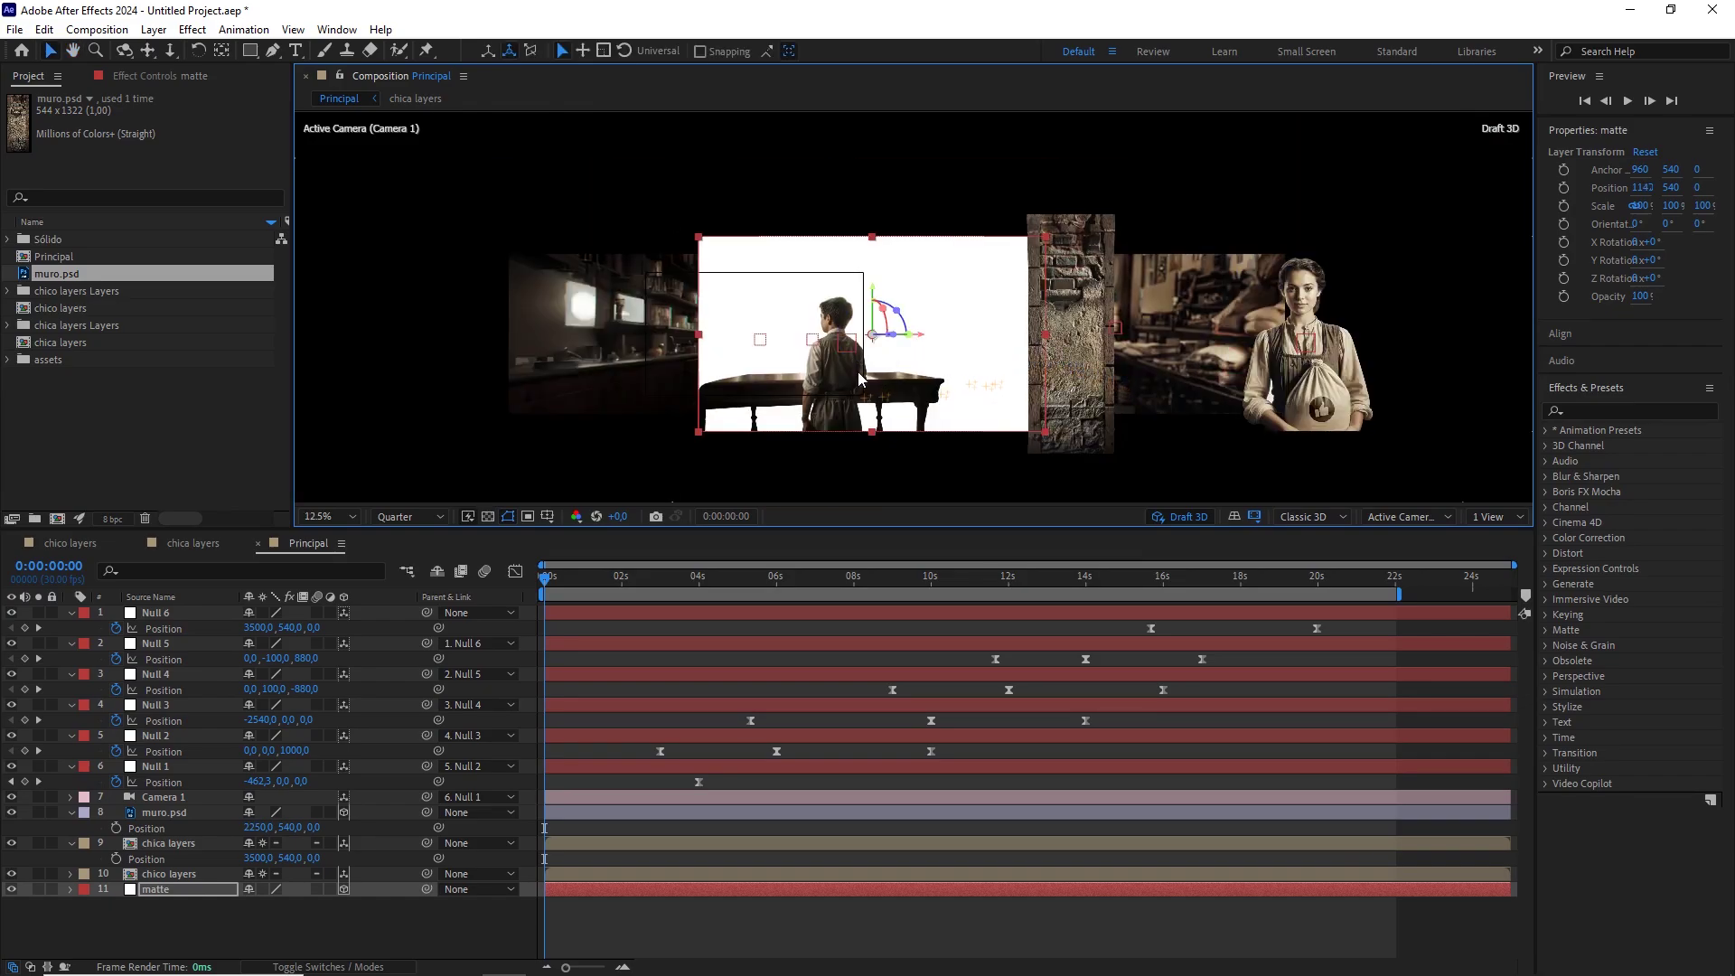
{"action": "left_click_drag", "start_coordinate": [698, 335], "coordinate": [565, 335]}
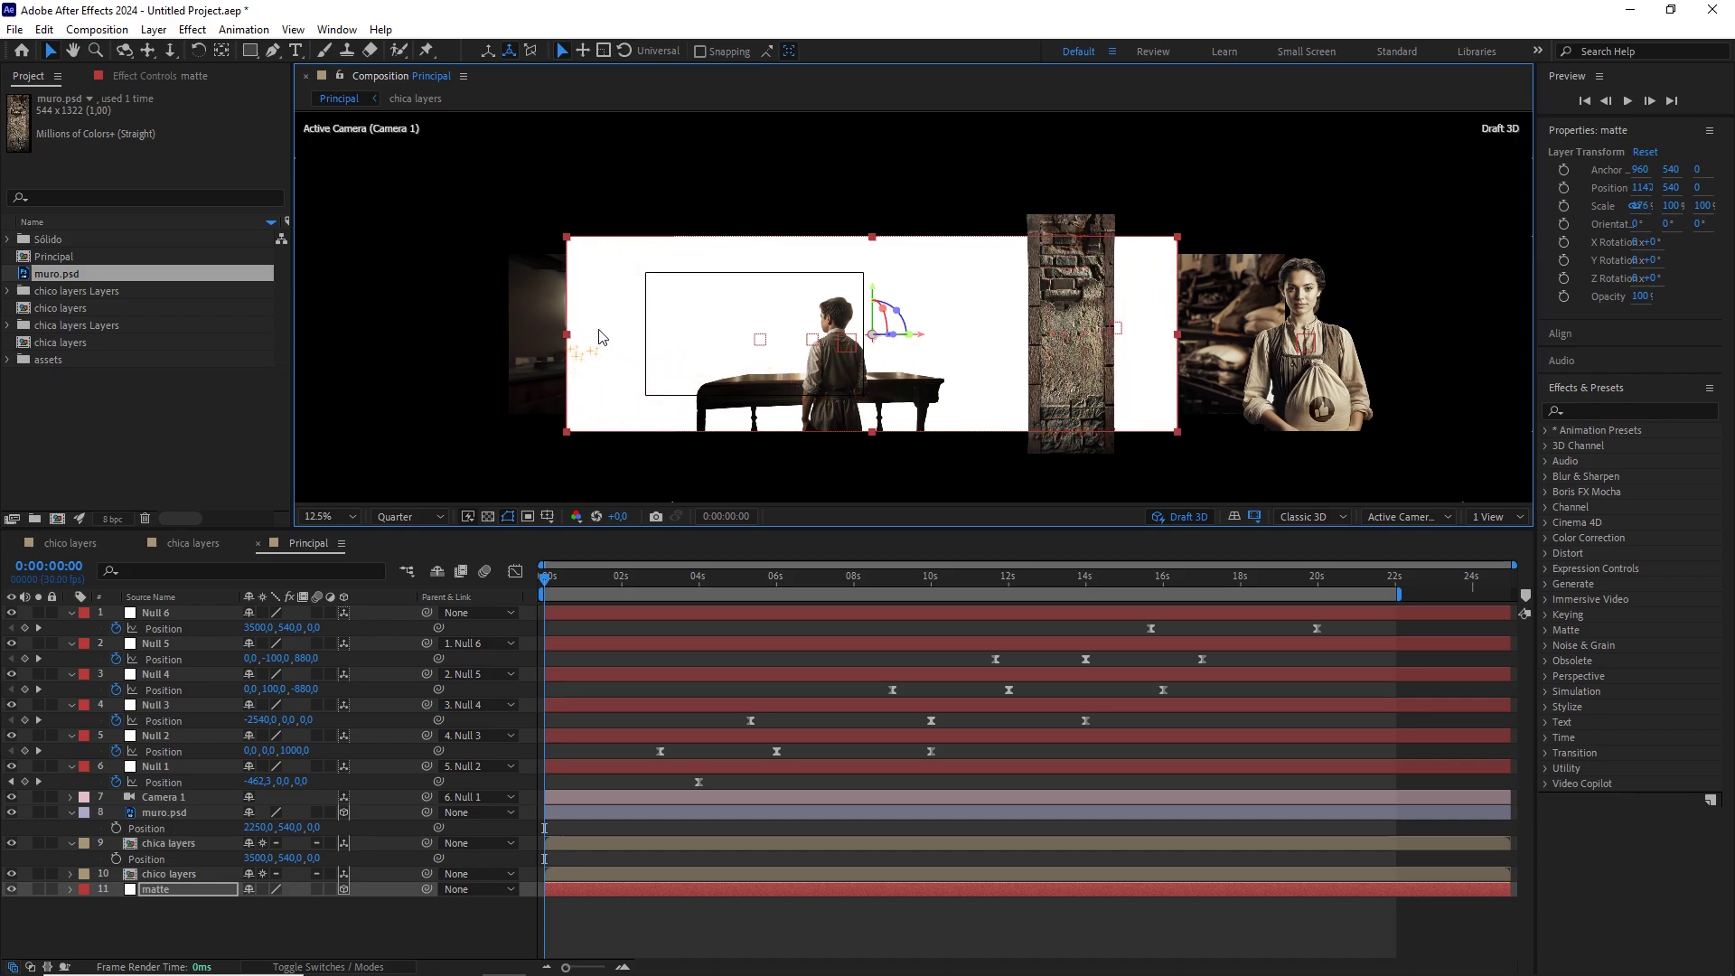
{"action": "left_click_drag", "start_coordinate": [926, 341], "coordinate": [803, 331]}
{"action": "key", "text": "period"}
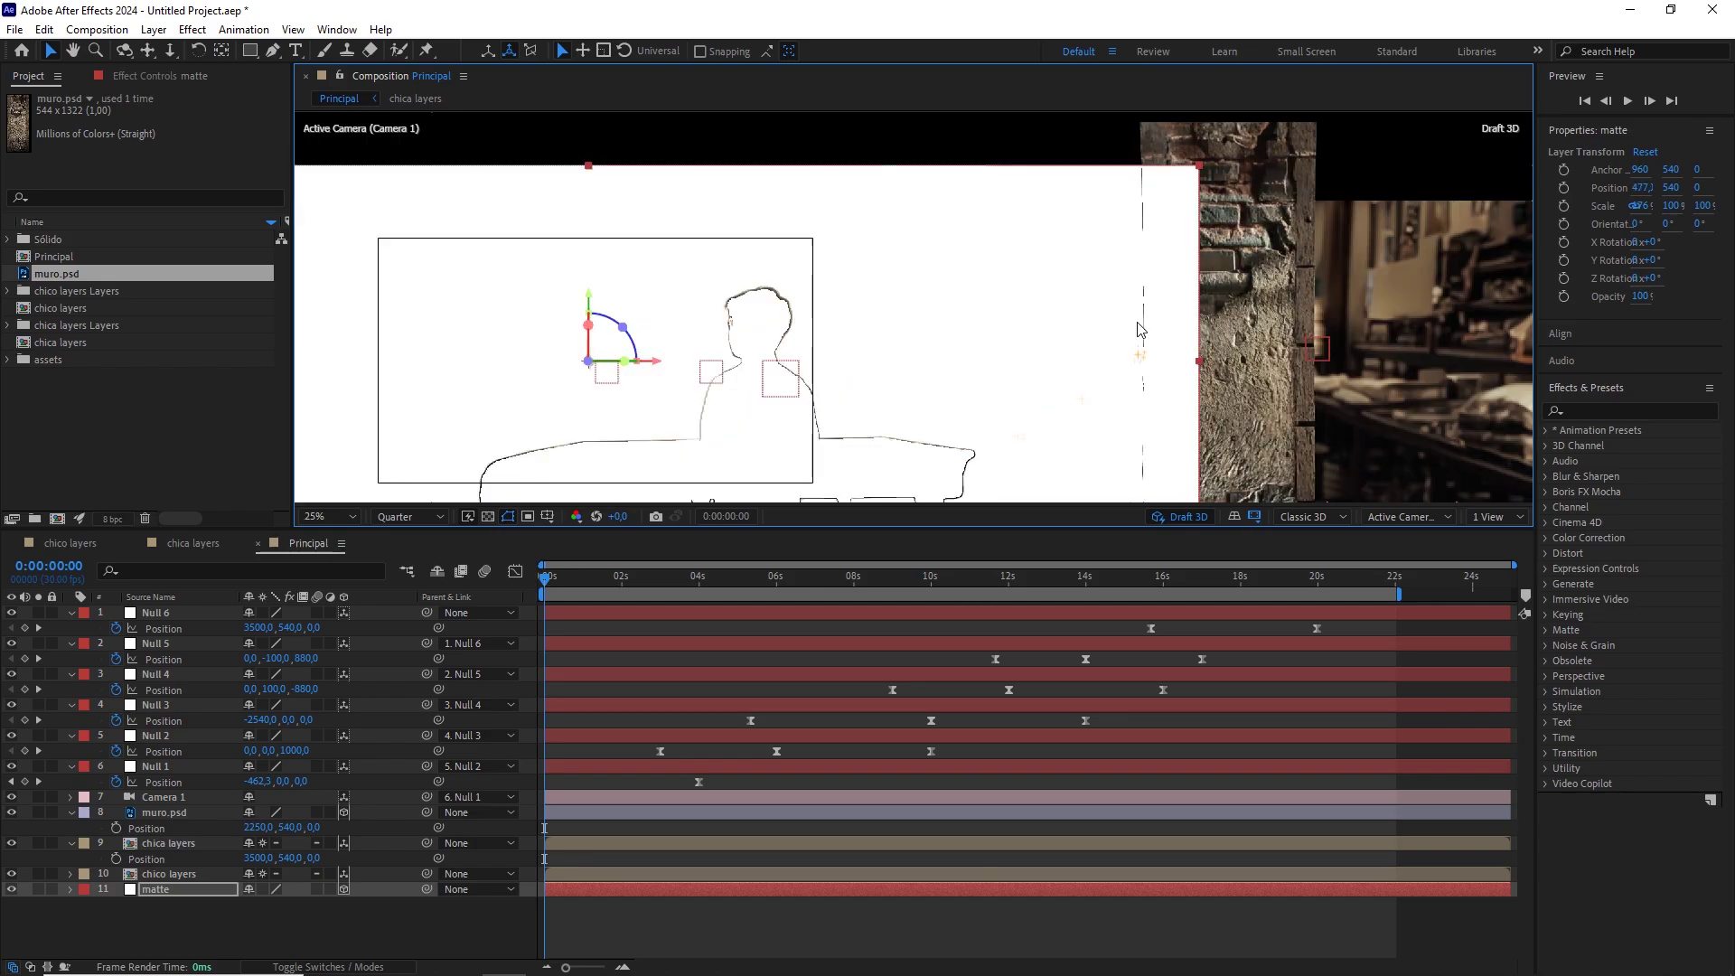
{"action": "key", "text": "comma"}
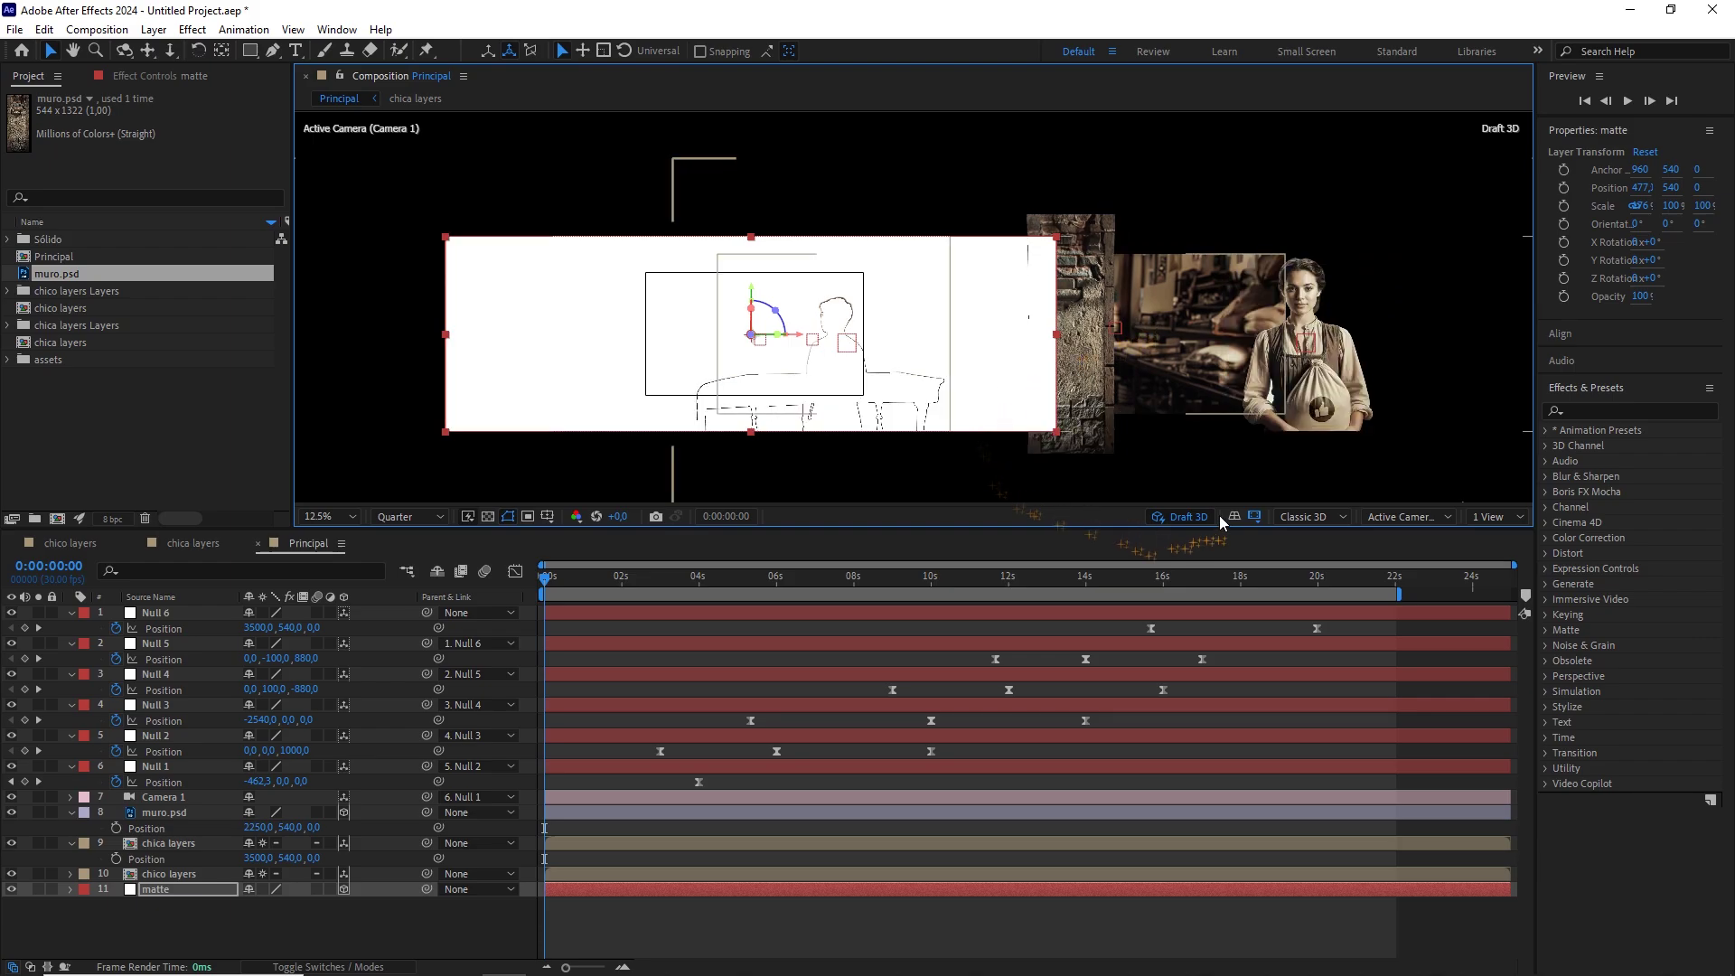
{"action": "left_click", "coordinate": [1200, 516]}
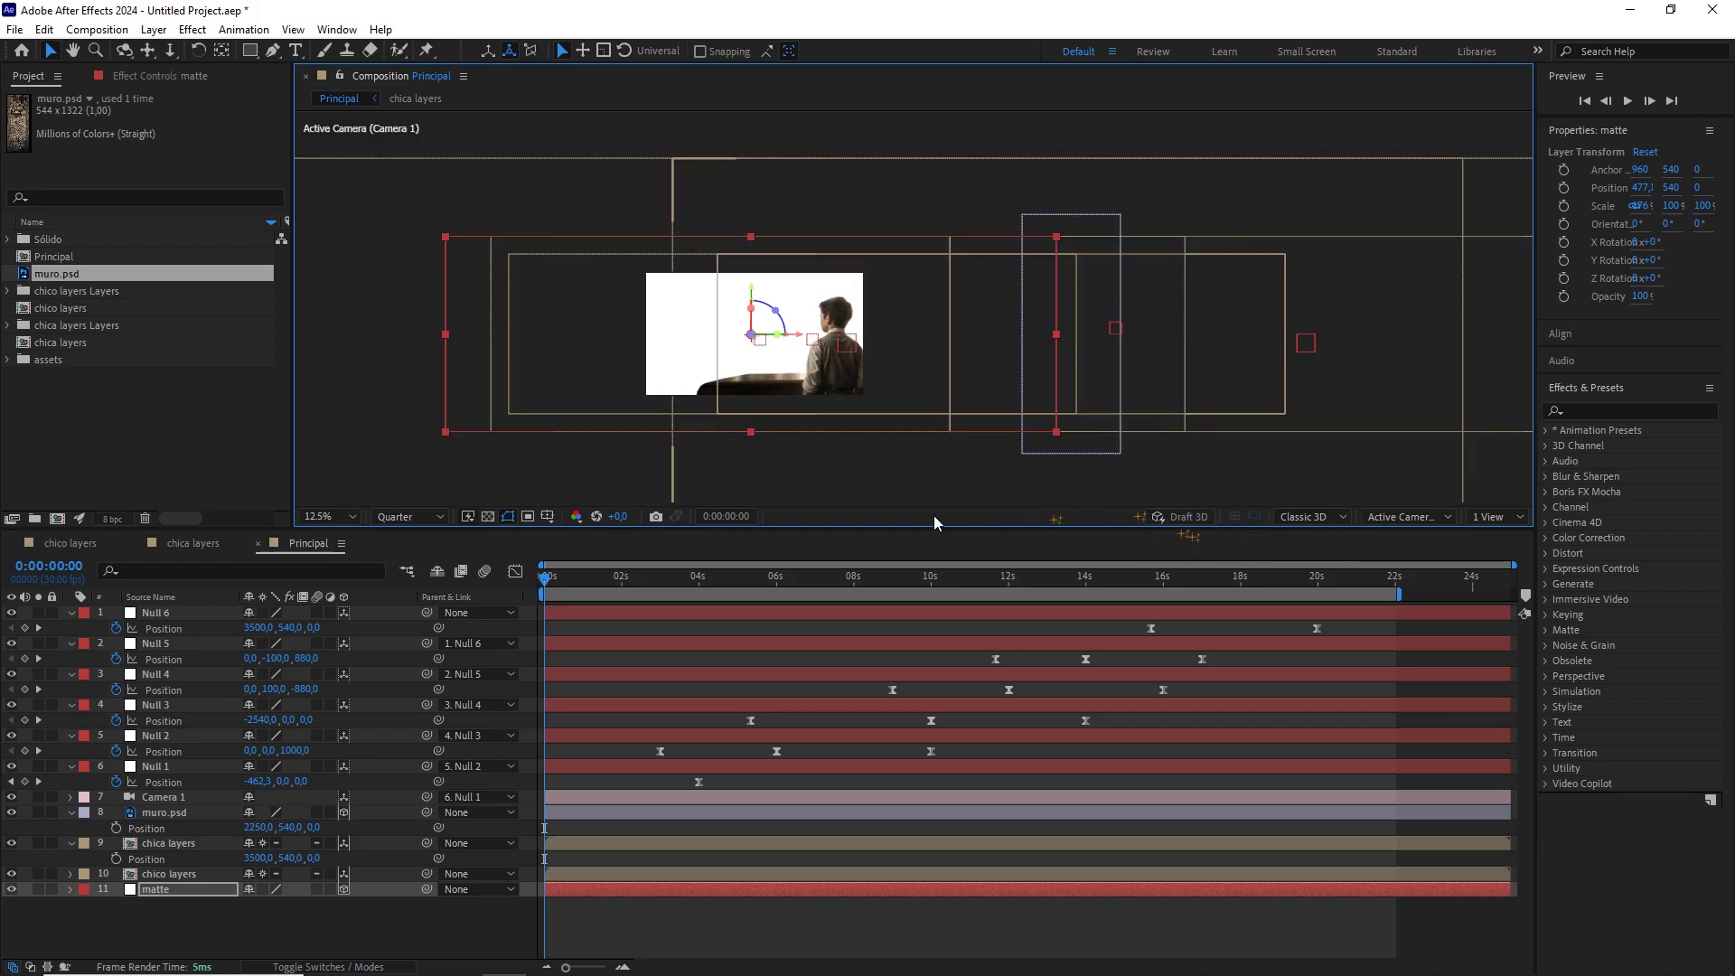
Show the Track Matte options and assign the matte solid as the track matte of the chico layers.
{"action": "left_click", "coordinate": [164, 875]}
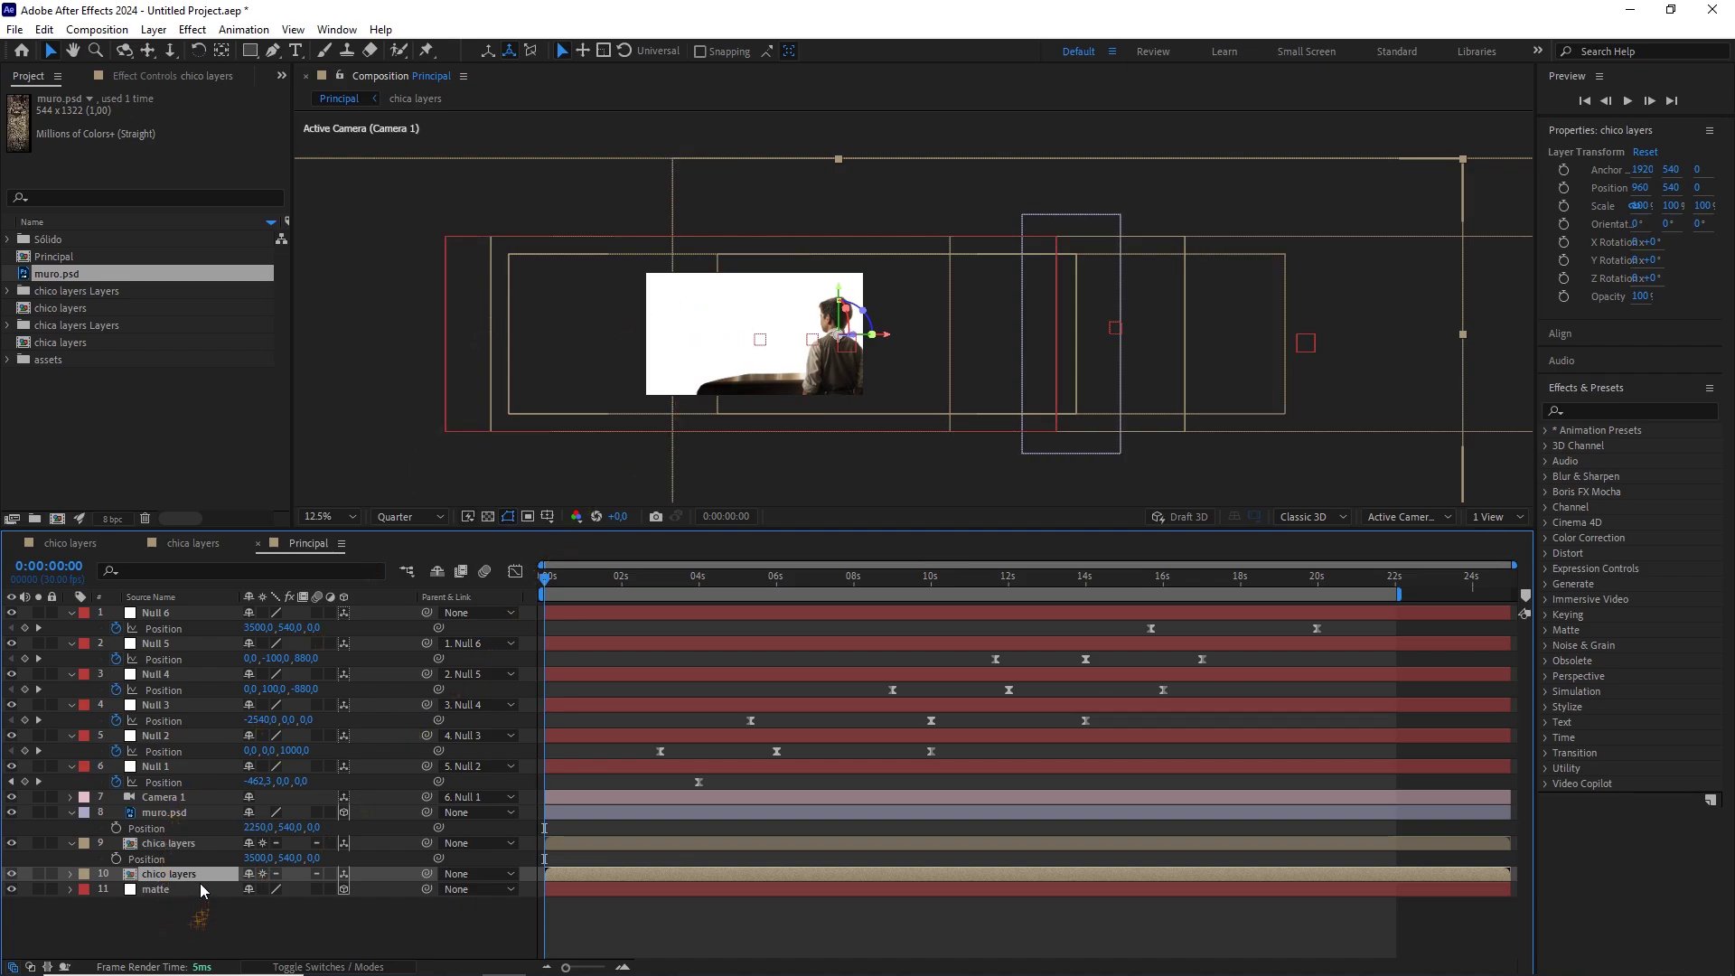
{"action": "key", "text": "F4"}
{"action": "key", "text": "F4"}
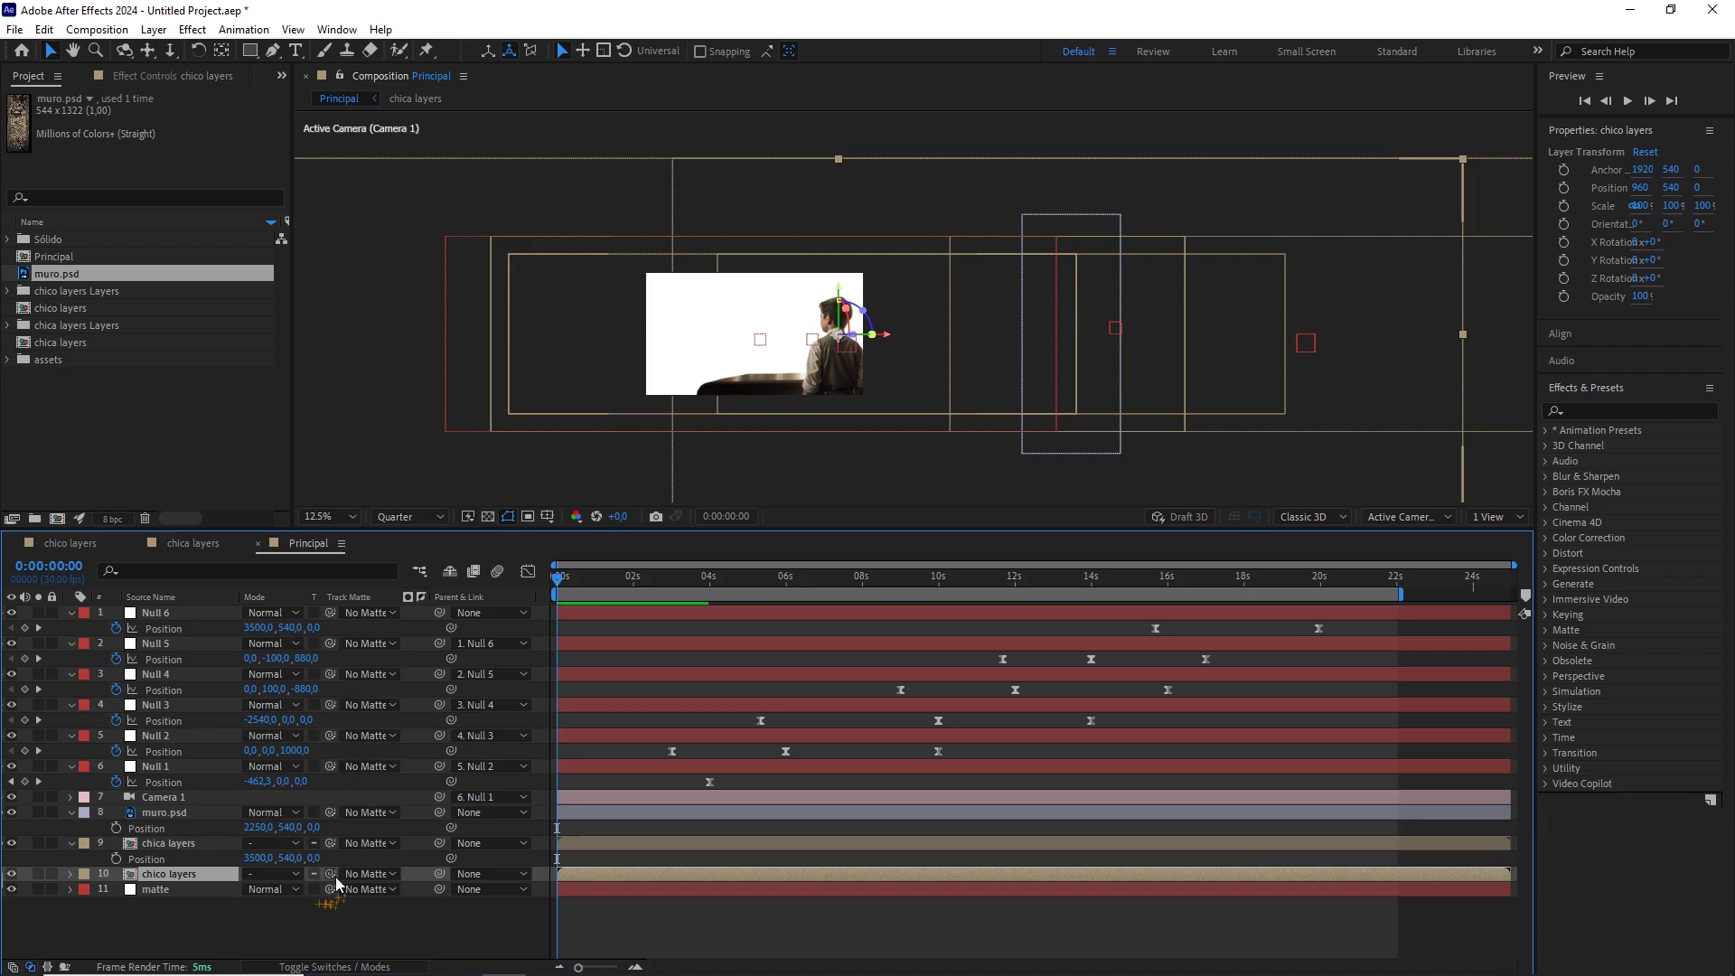
{"action": "left_click_drag", "start_coordinate": [330, 874], "coordinate": [154, 891]}
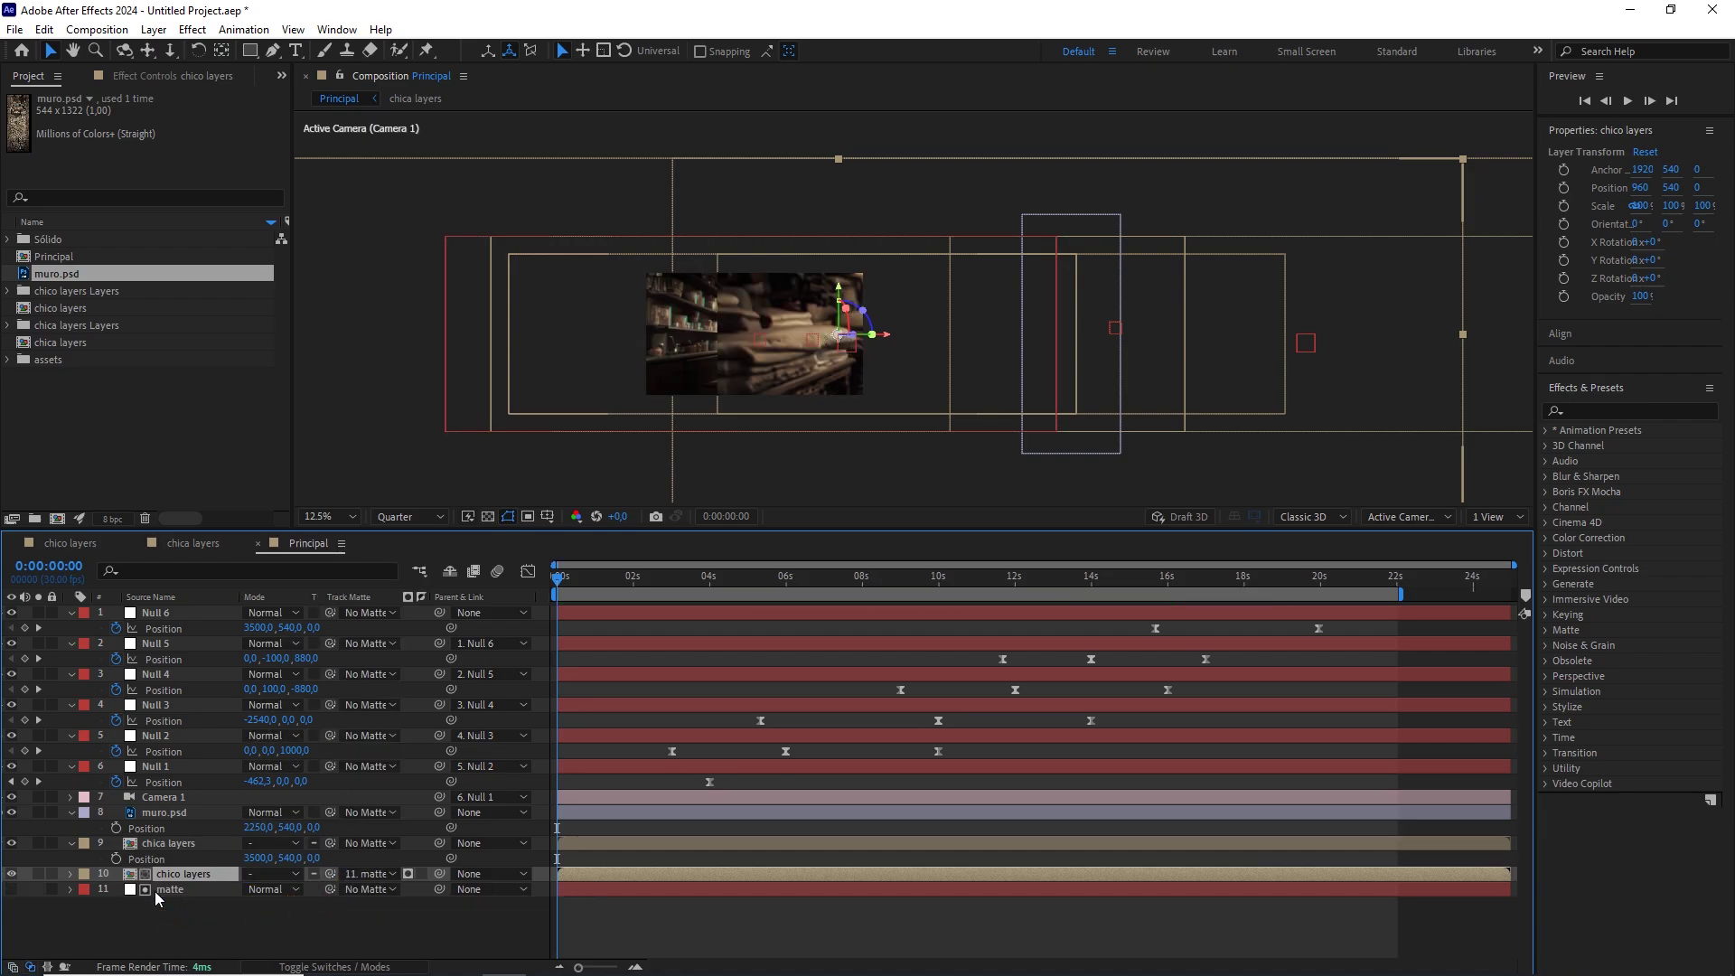
Scrub the first second of the animation and hide the chica layers.
{"action": "key", "text": "space"}
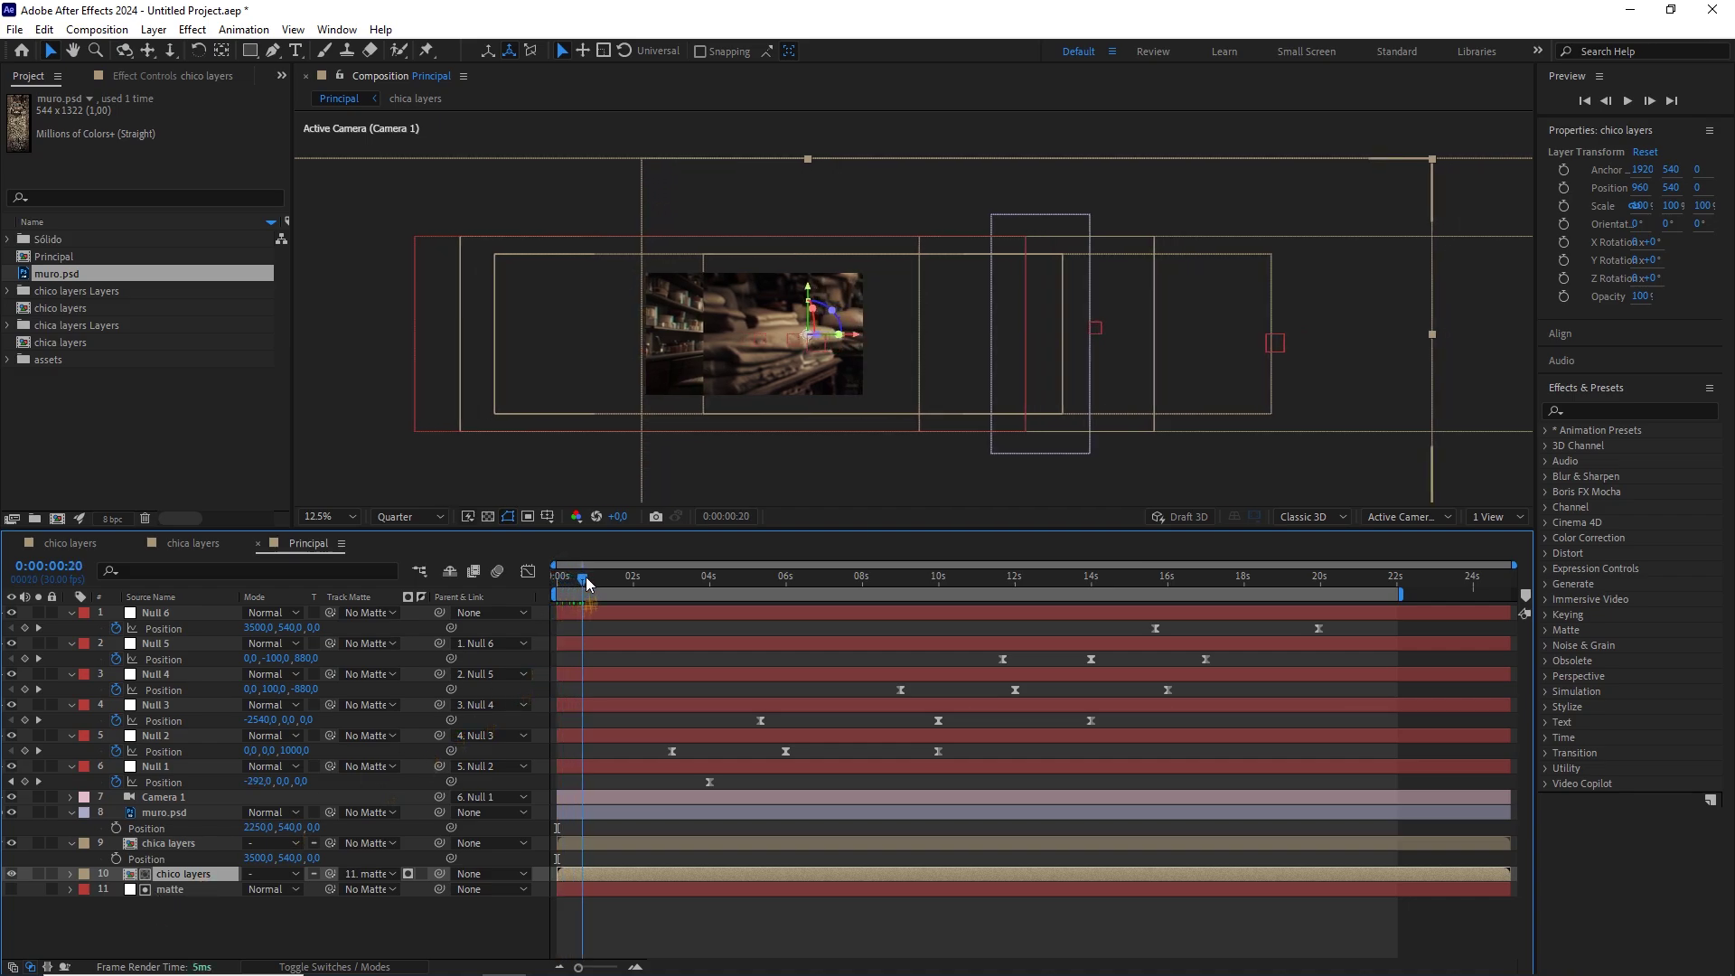
{"action": "left_click", "coordinate": [163, 843]}
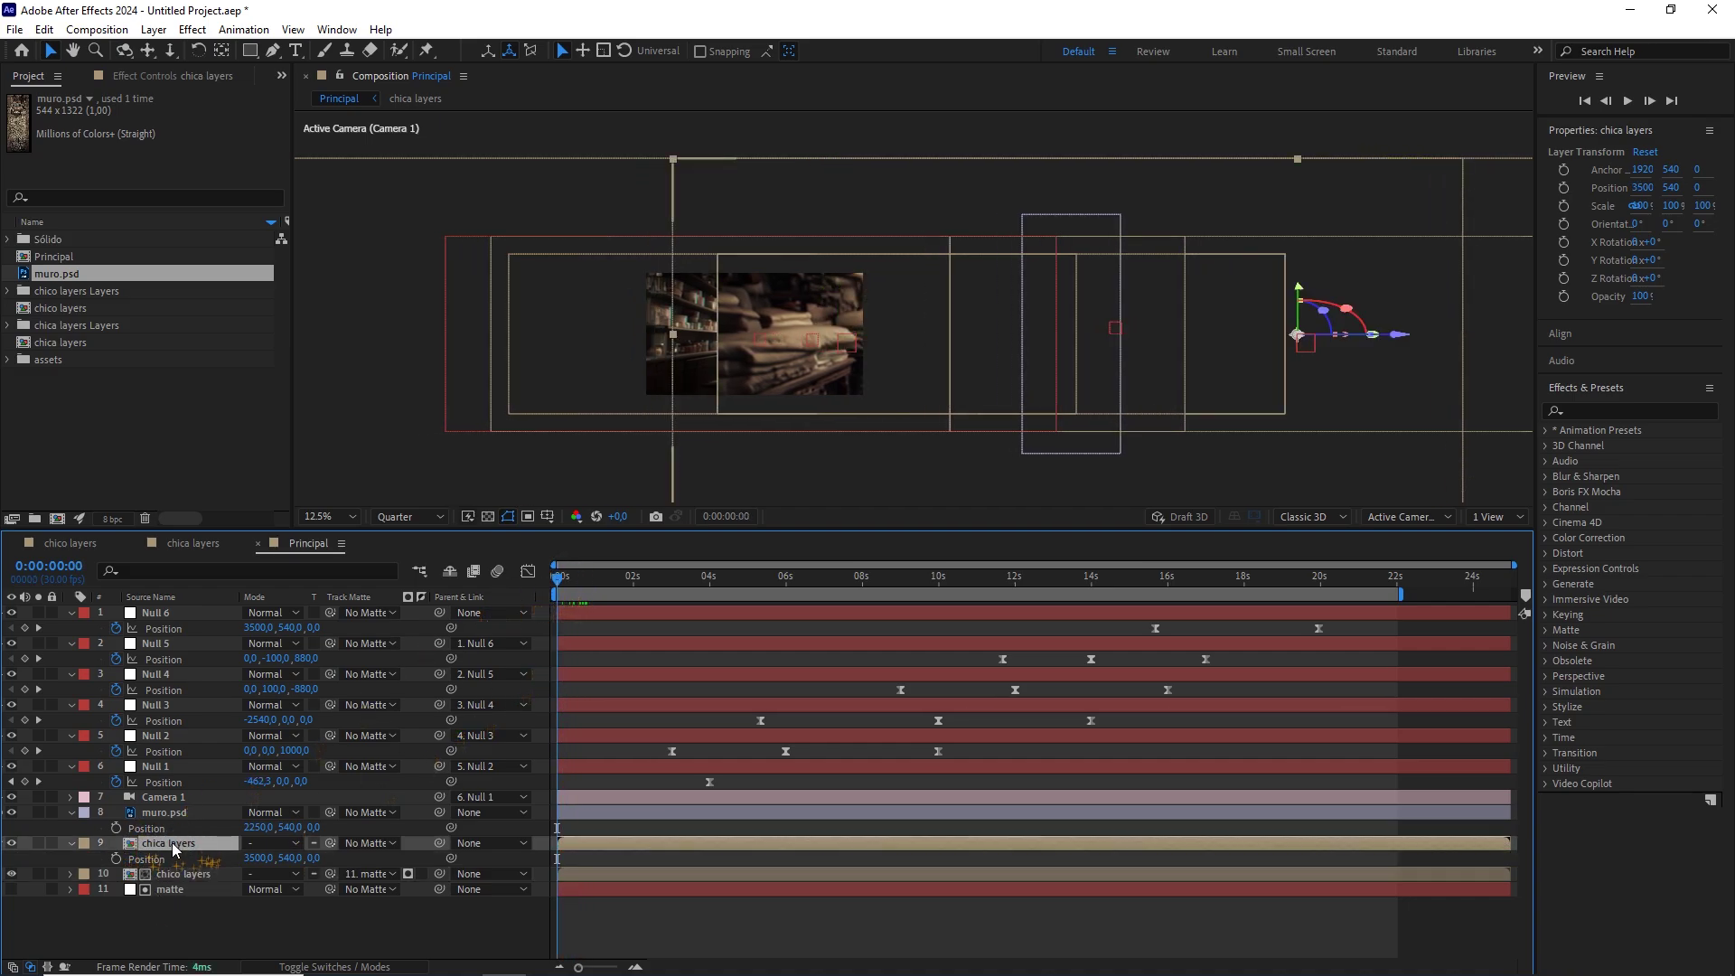
{"action": "left_click", "coordinate": [11, 843]}
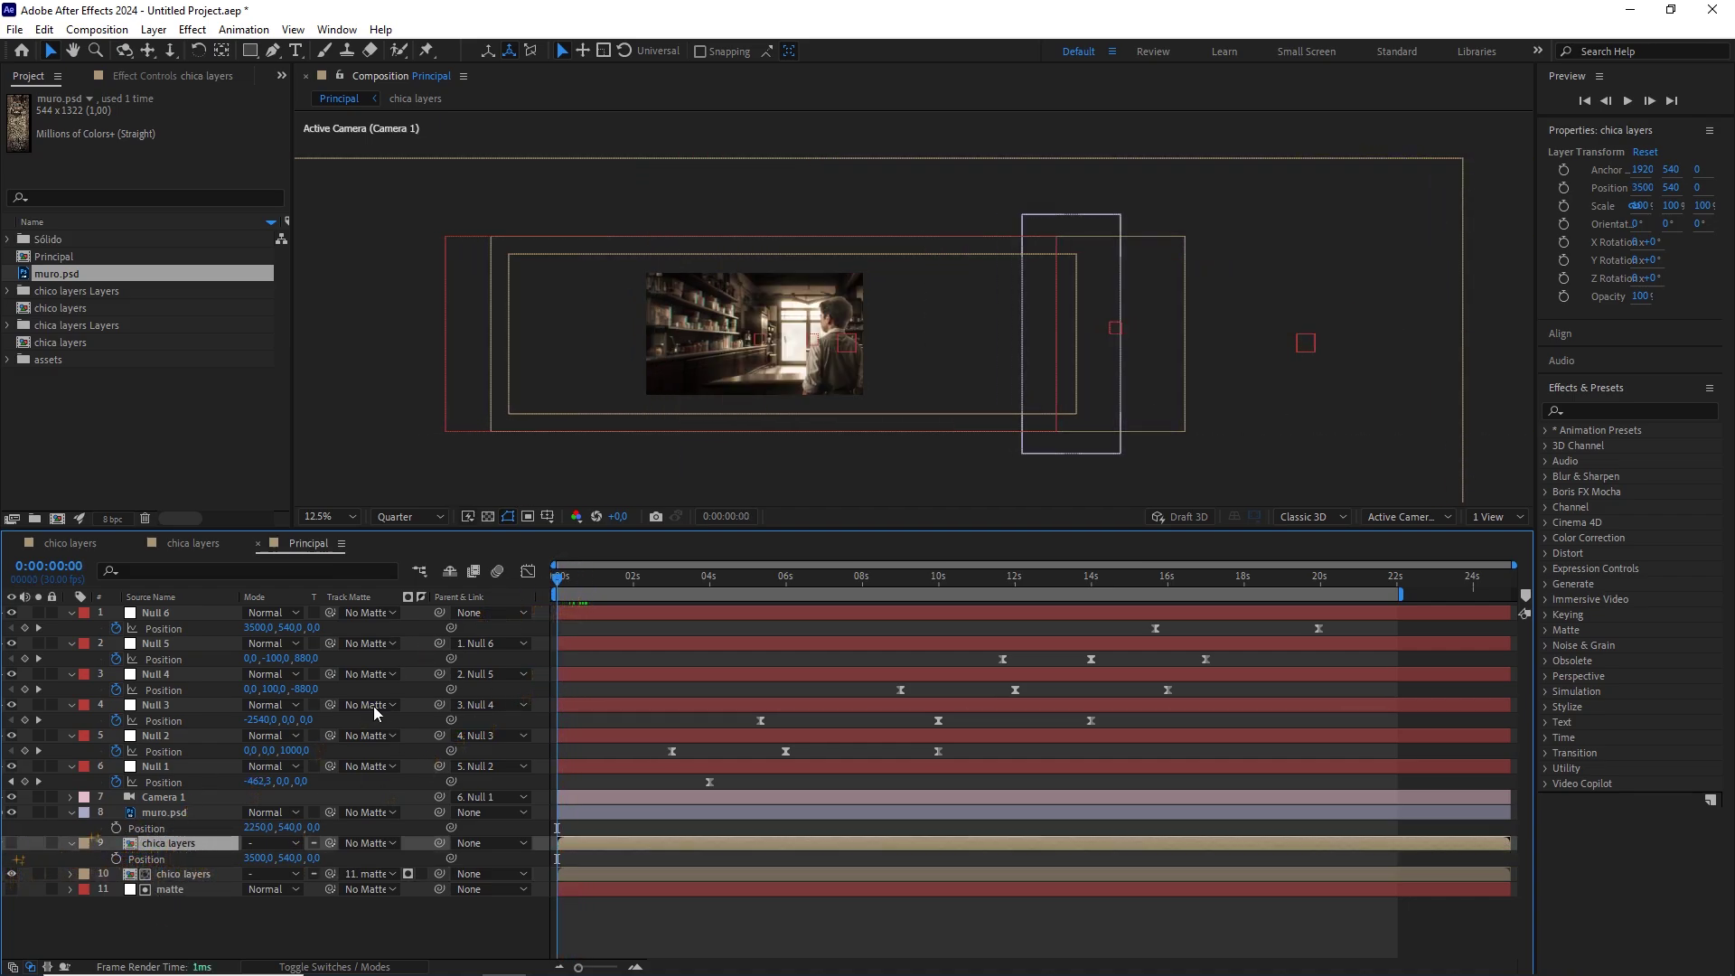
Try moving the matte solid away from the boy's scene to about X 2152, Y -100, and undo the move.
{"action": "left_click", "coordinate": [171, 890]}
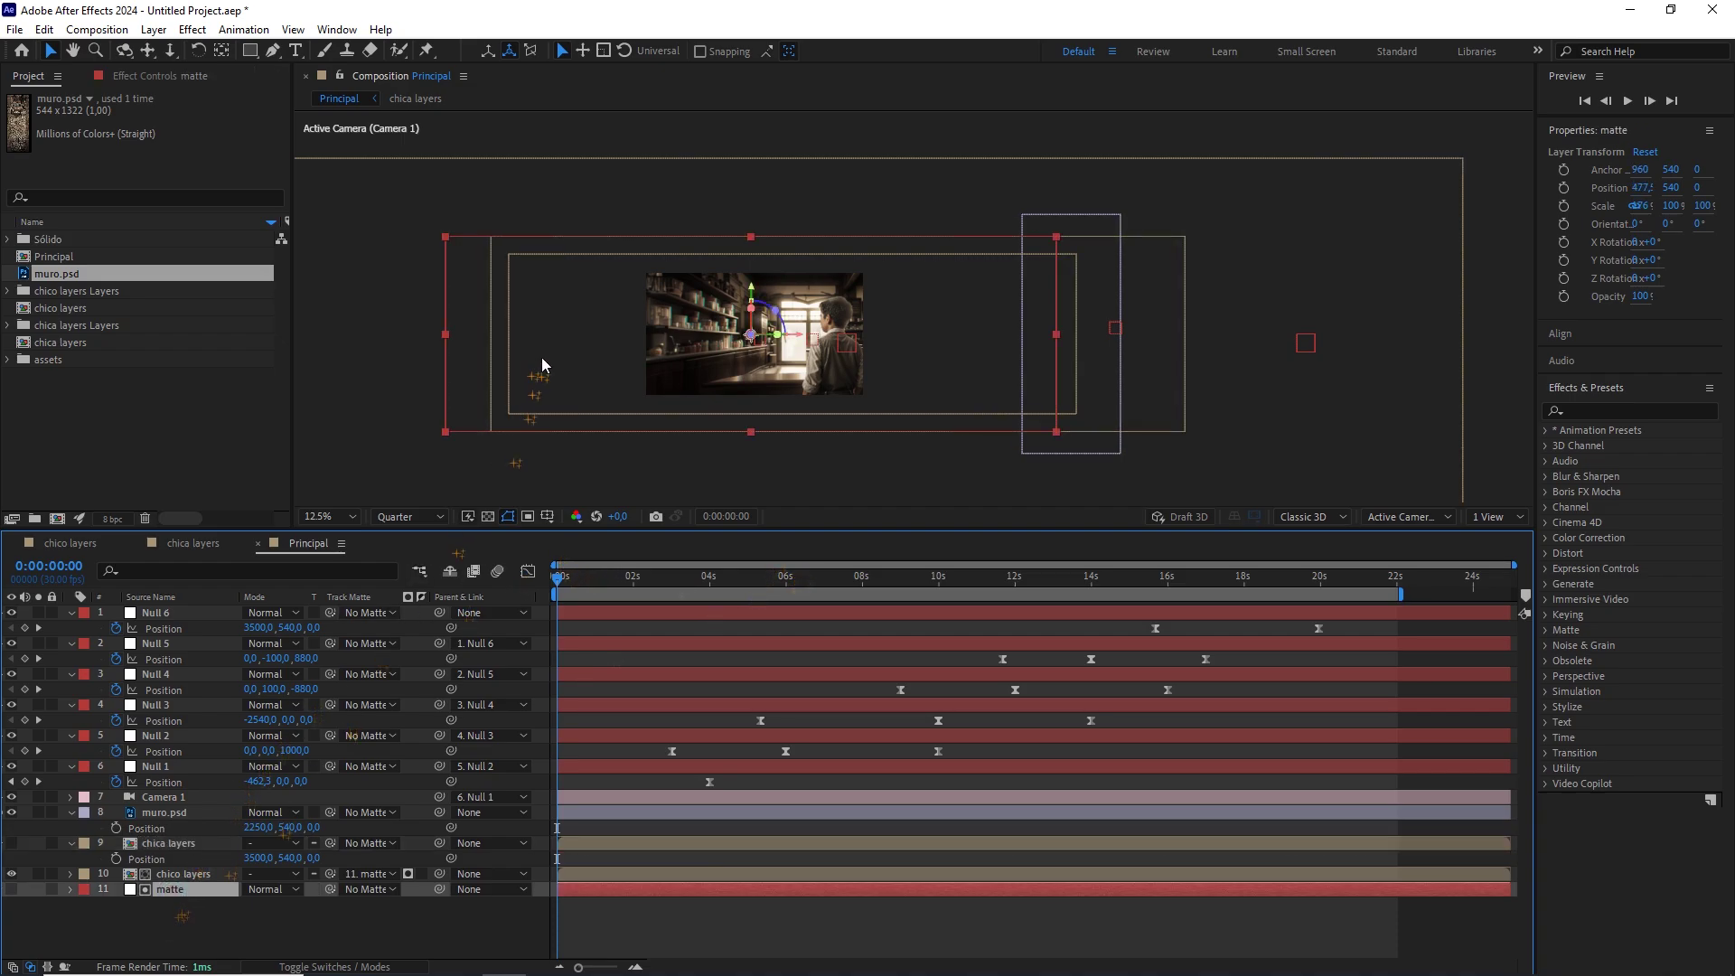
{"action": "left_click_drag", "start_coordinate": [684, 252], "coordinate": [881, 158]}
{"action": "left_click_drag", "start_coordinate": [958, 132], "coordinate": [993, 133]}
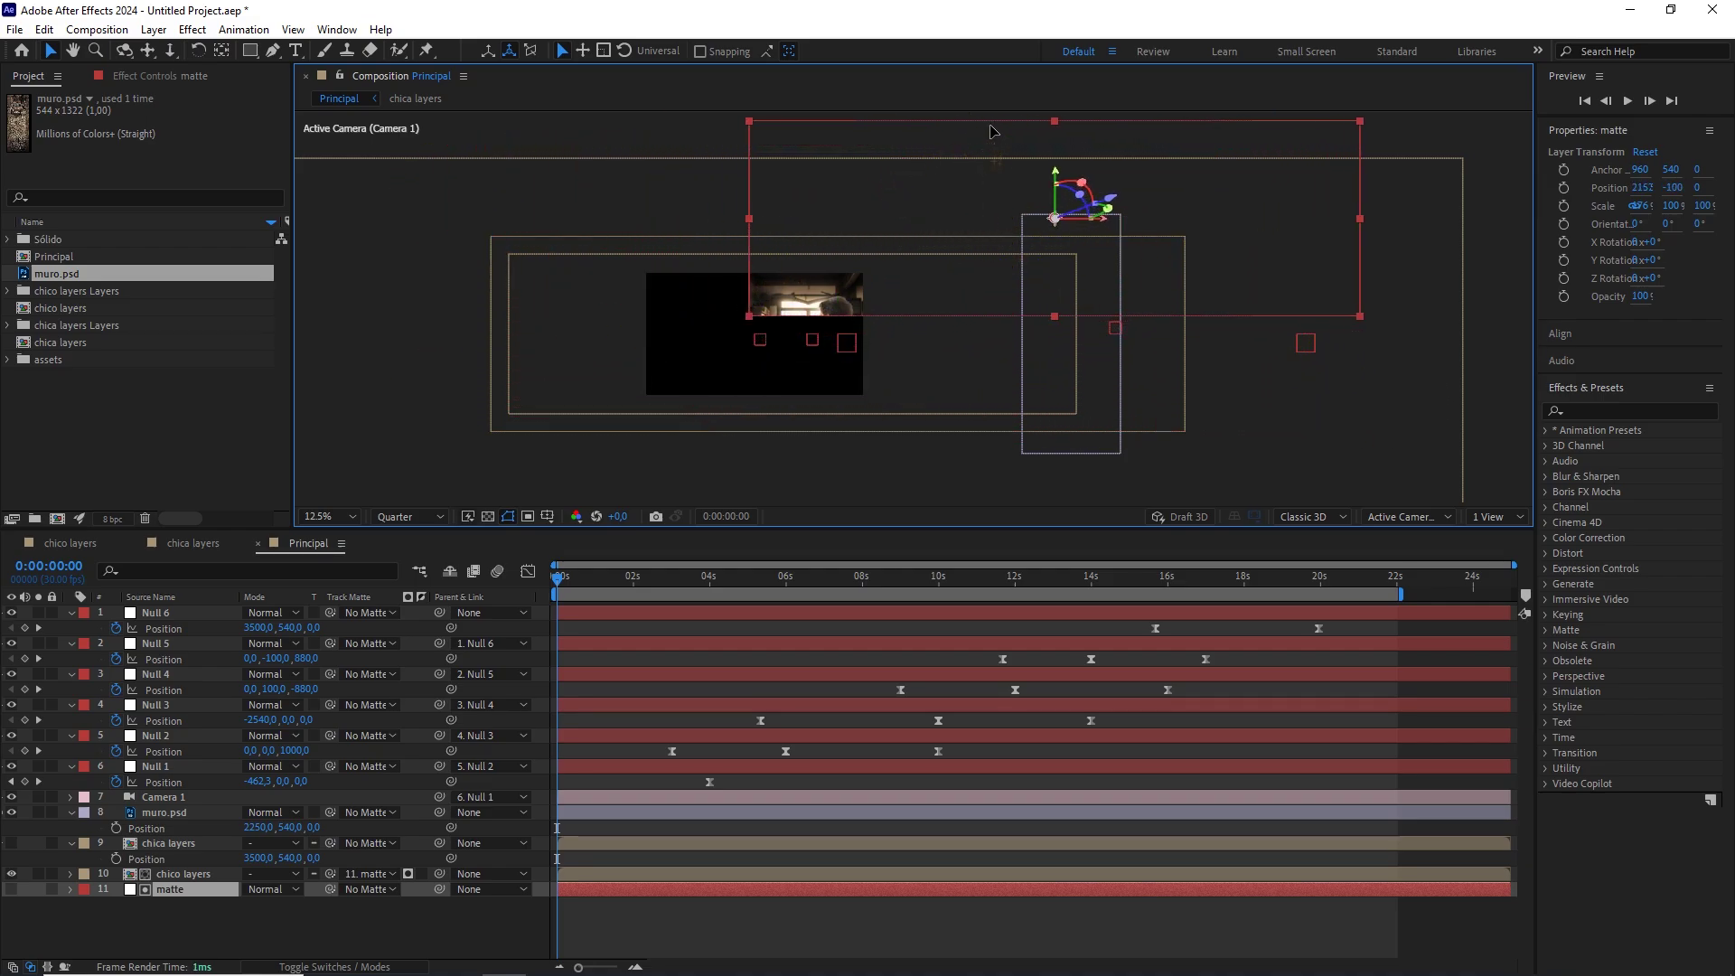
{"action": "key", "text": "ctrl+z"}
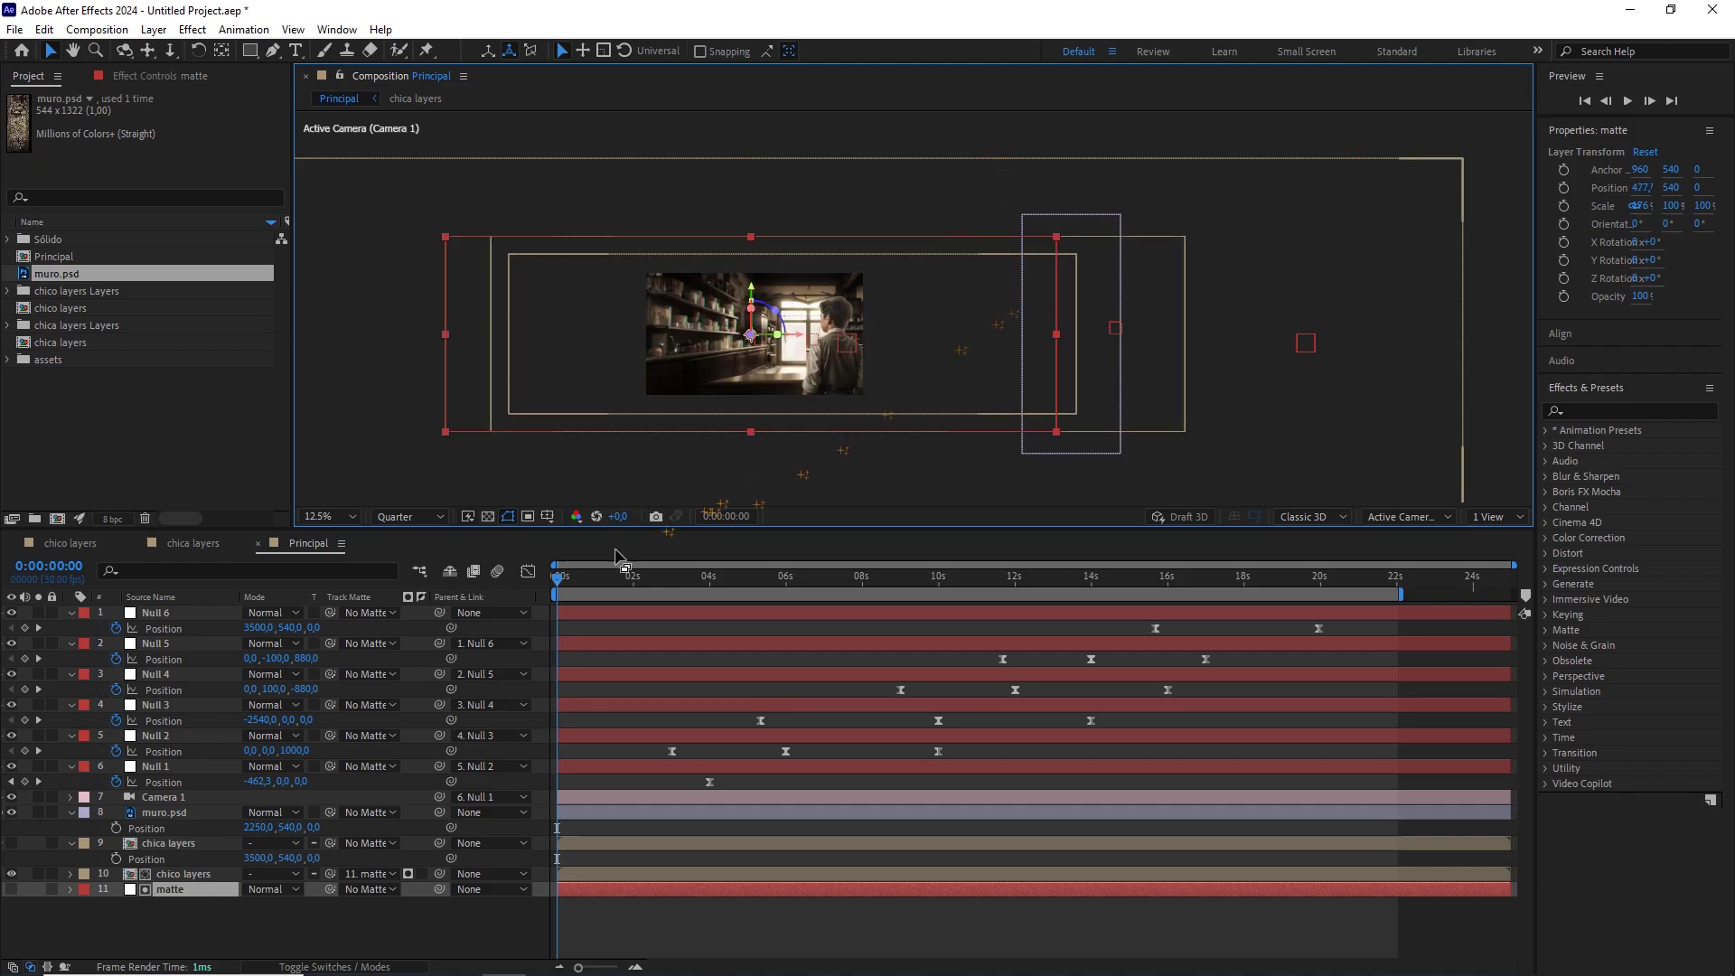
Duplicate the matte solid, place the copy directly below the chica layers, and make the chica layers visible again.
{"action": "left_click", "coordinate": [170, 892]}
{"action": "key", "text": "ctrl+d"}
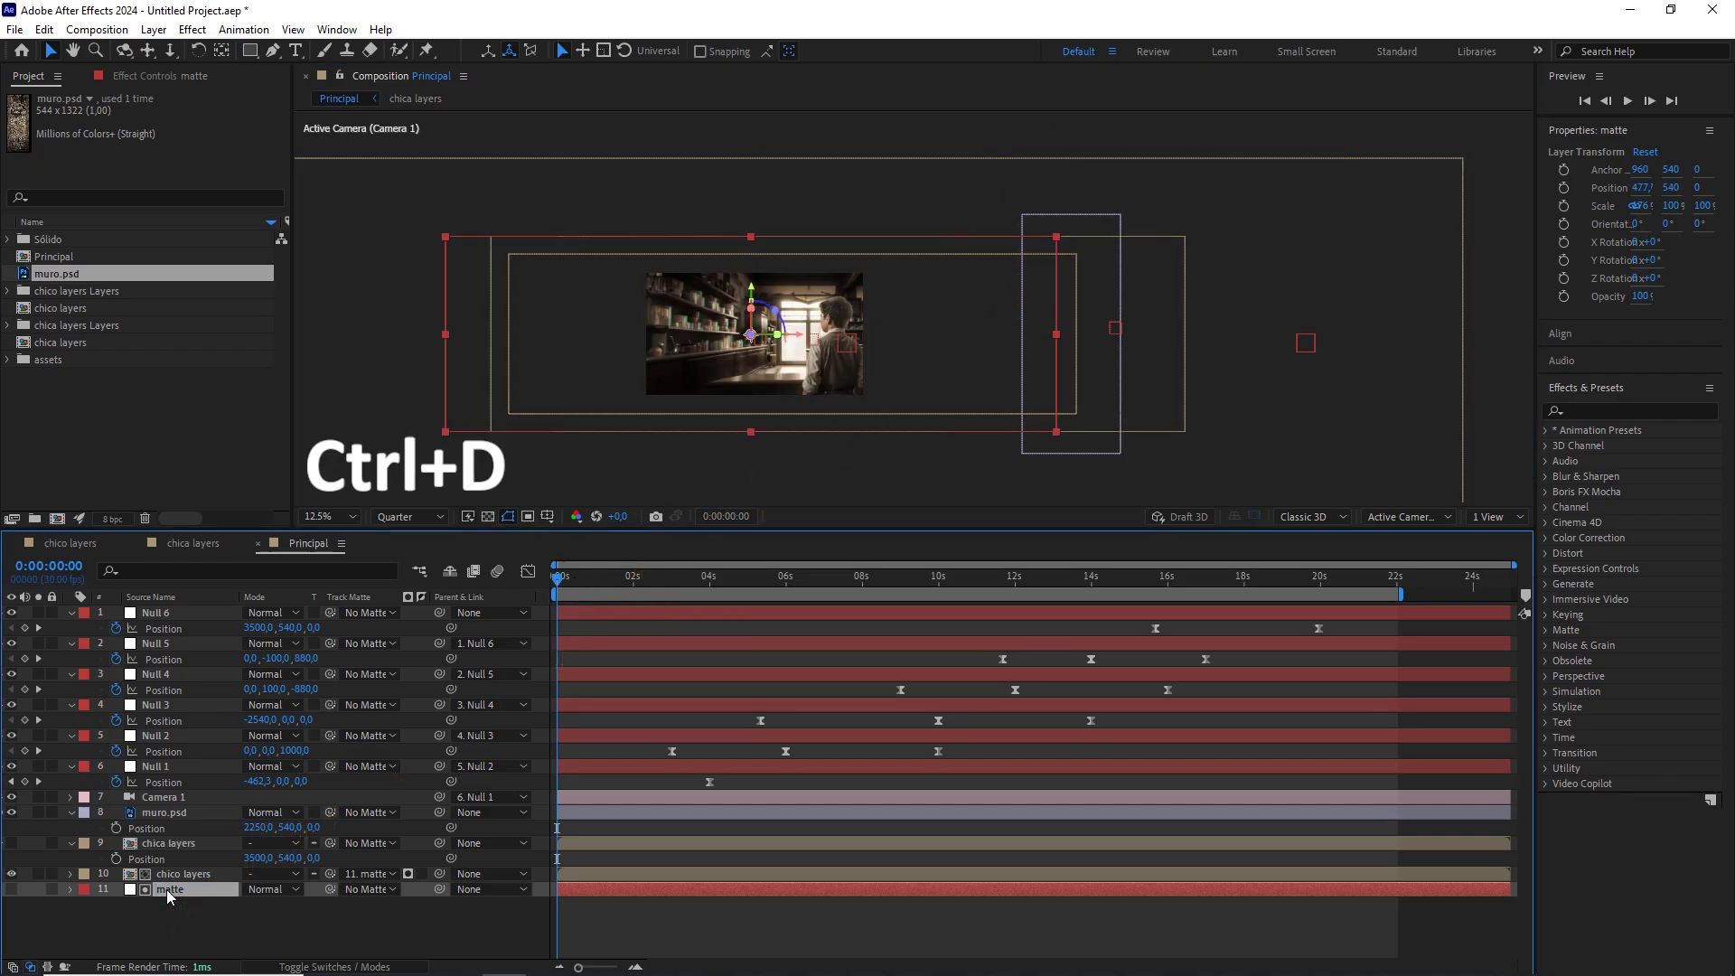
{"action": "left_click_drag", "start_coordinate": [161, 889], "coordinate": [165, 871]}
{"action": "left_click", "coordinate": [174, 846], "text": "ctrl"}
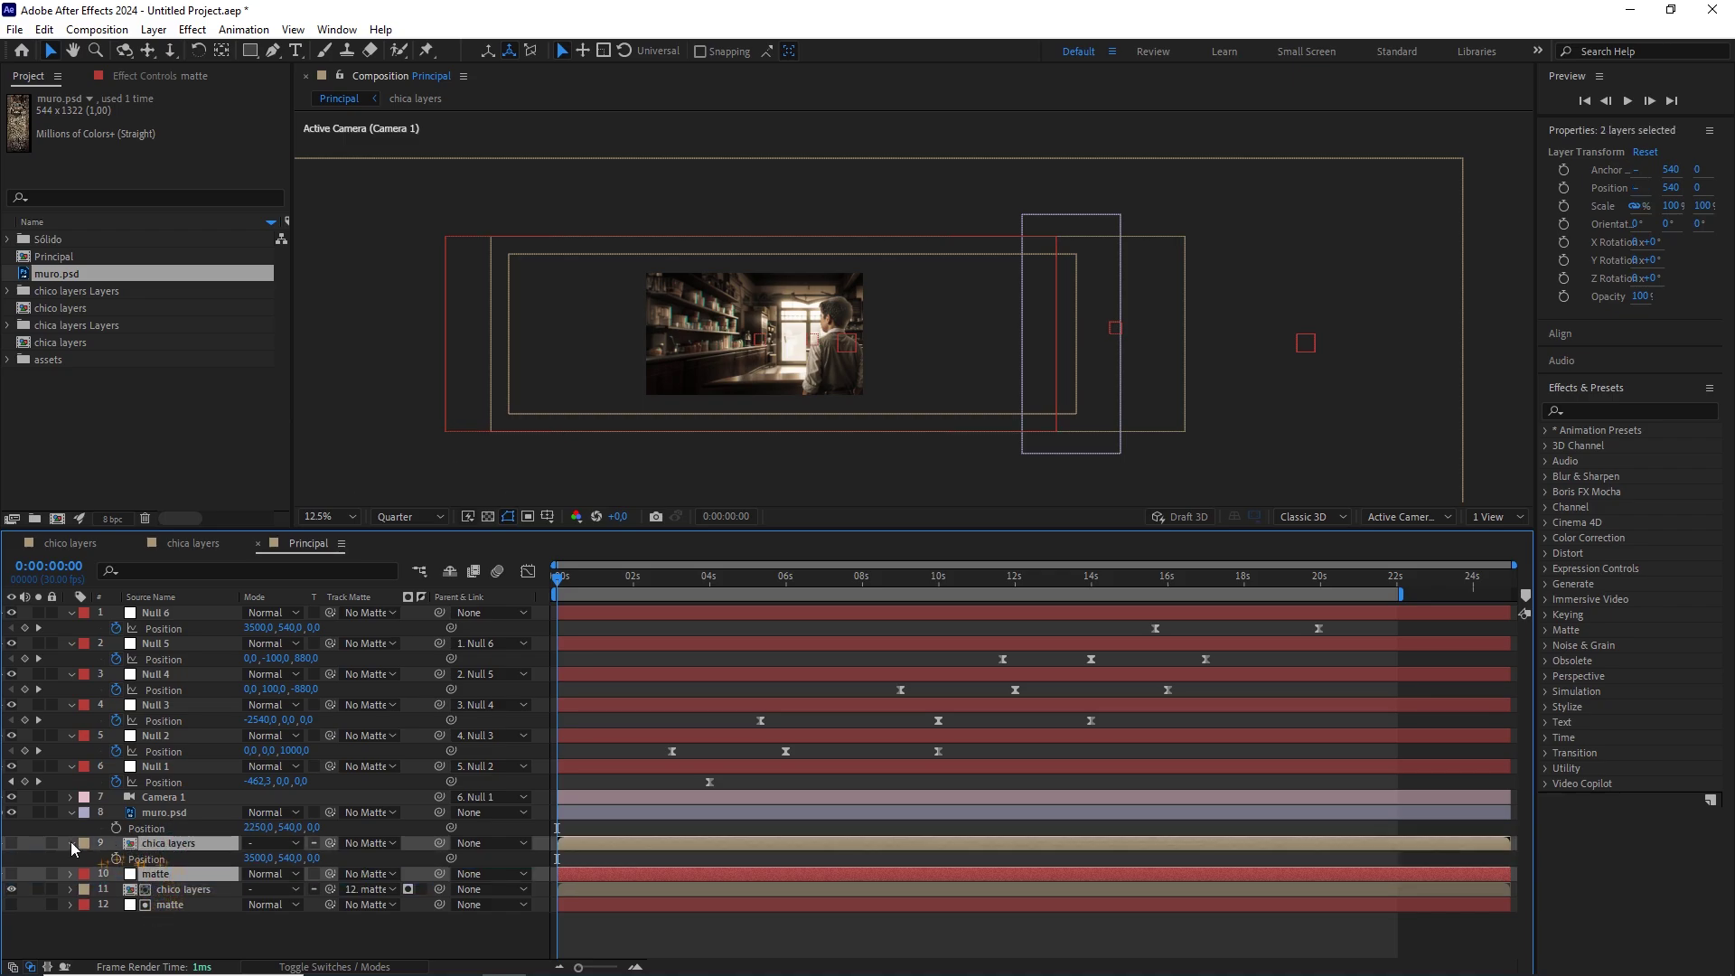
{"action": "left_click", "coordinate": [13, 845]}
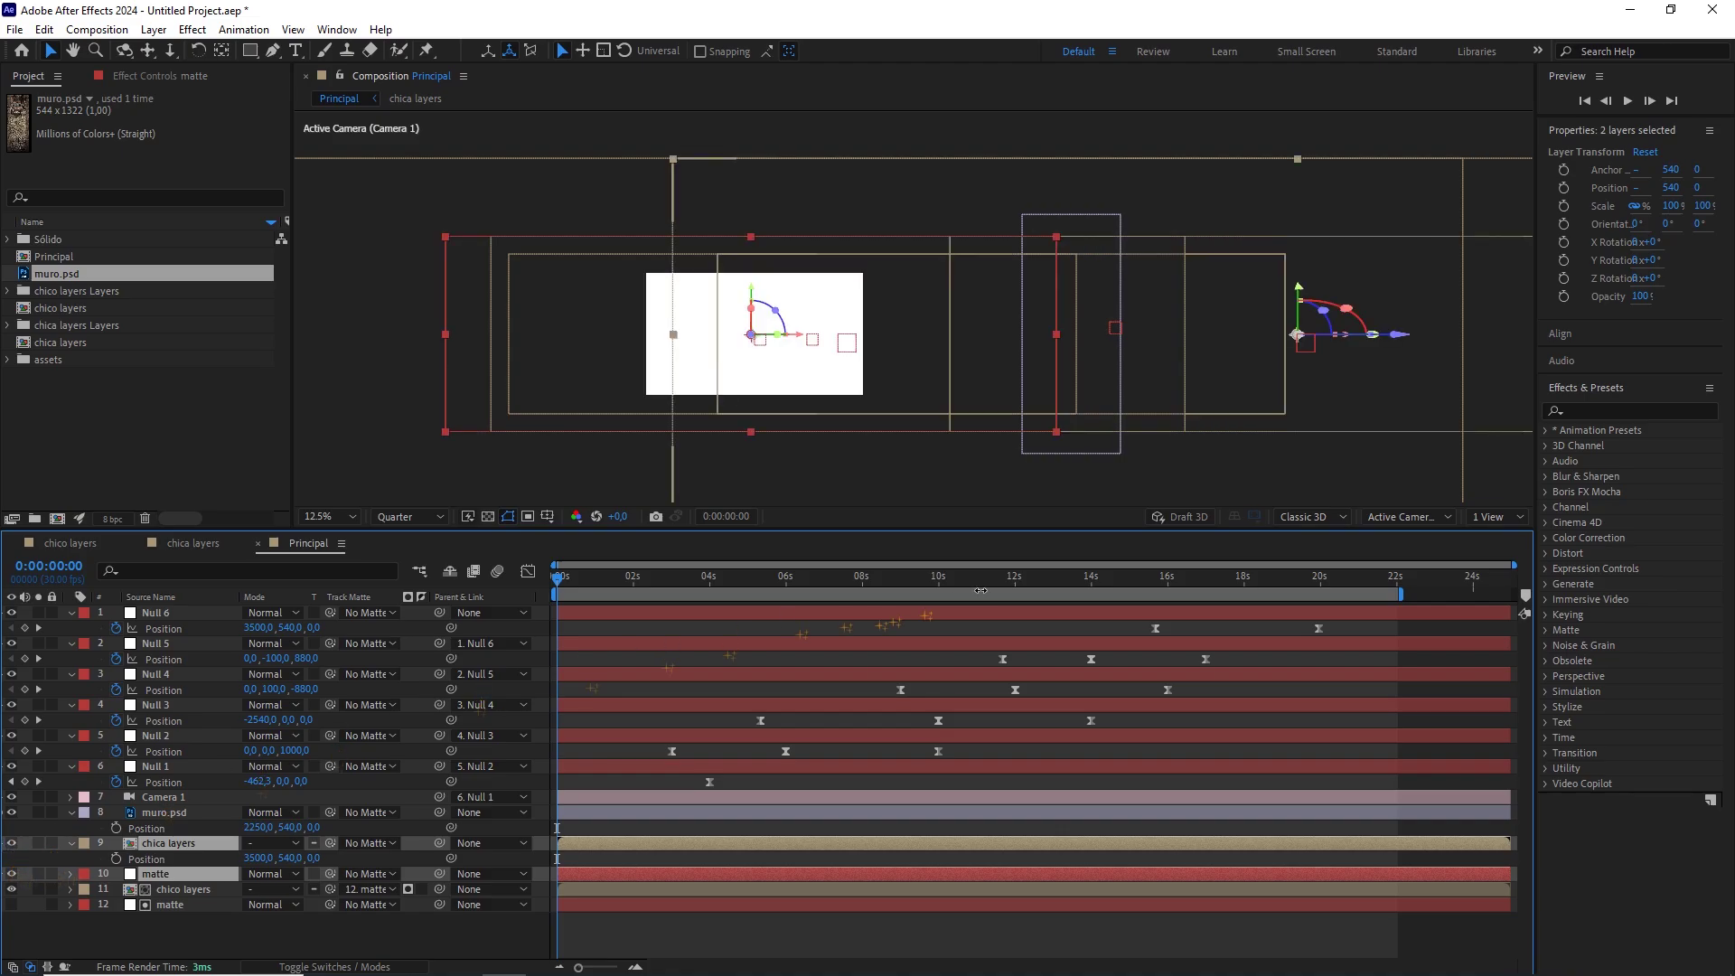
Enable Draft 3D and move the matte copy along X to about 4057 to cover the girl's scene, ending Draft 3D.
{"action": "left_click", "coordinate": [1184, 515]}
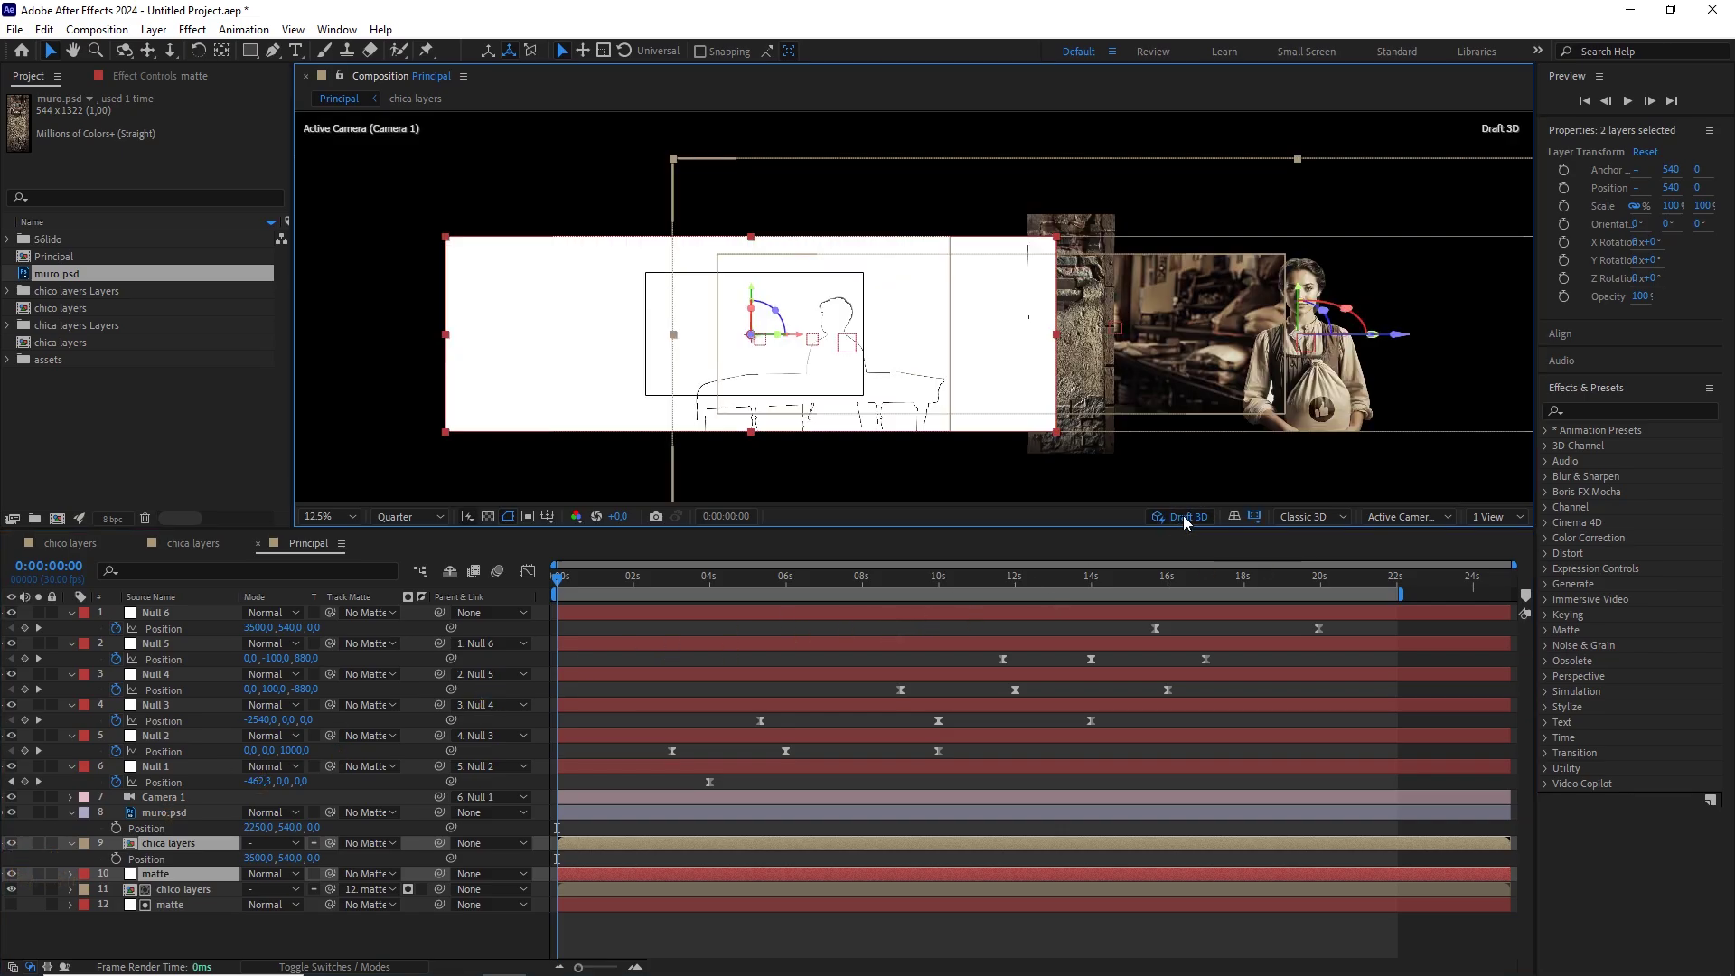
{"action": "scroll", "coordinate": [1152, 373], "scroll_direction": "down", "scroll_amount": 1}
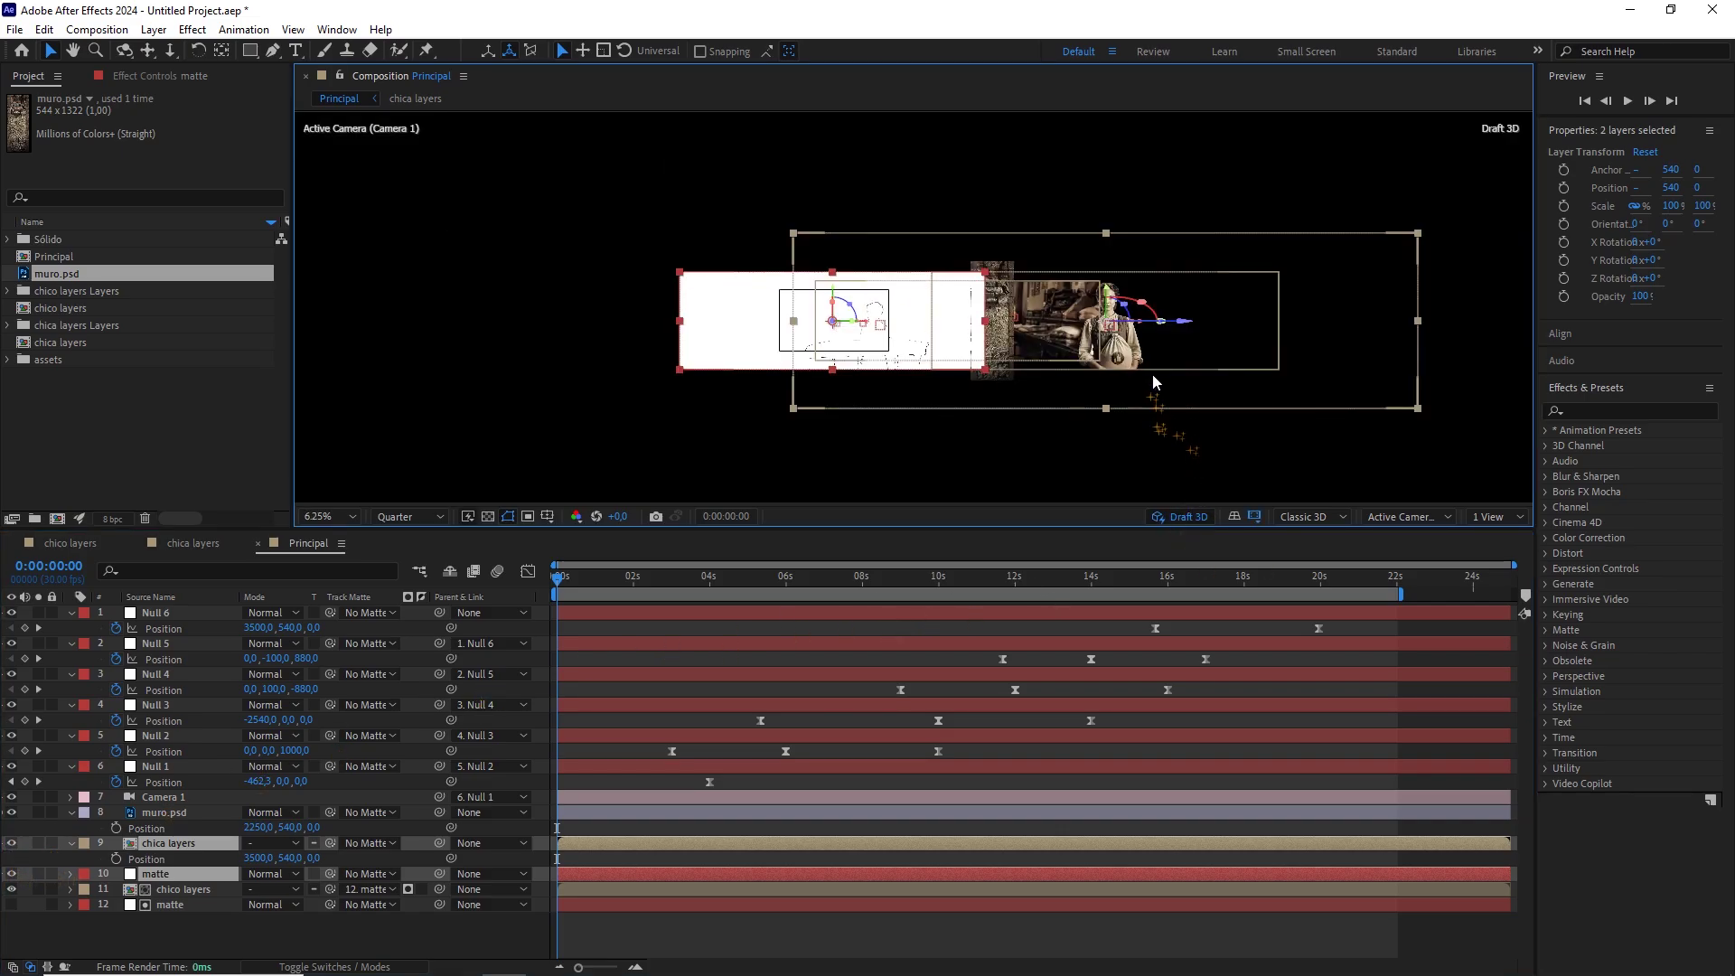
{"action": "left_click", "coordinate": [318, 914]}
{"action": "left_click", "coordinate": [179, 873]}
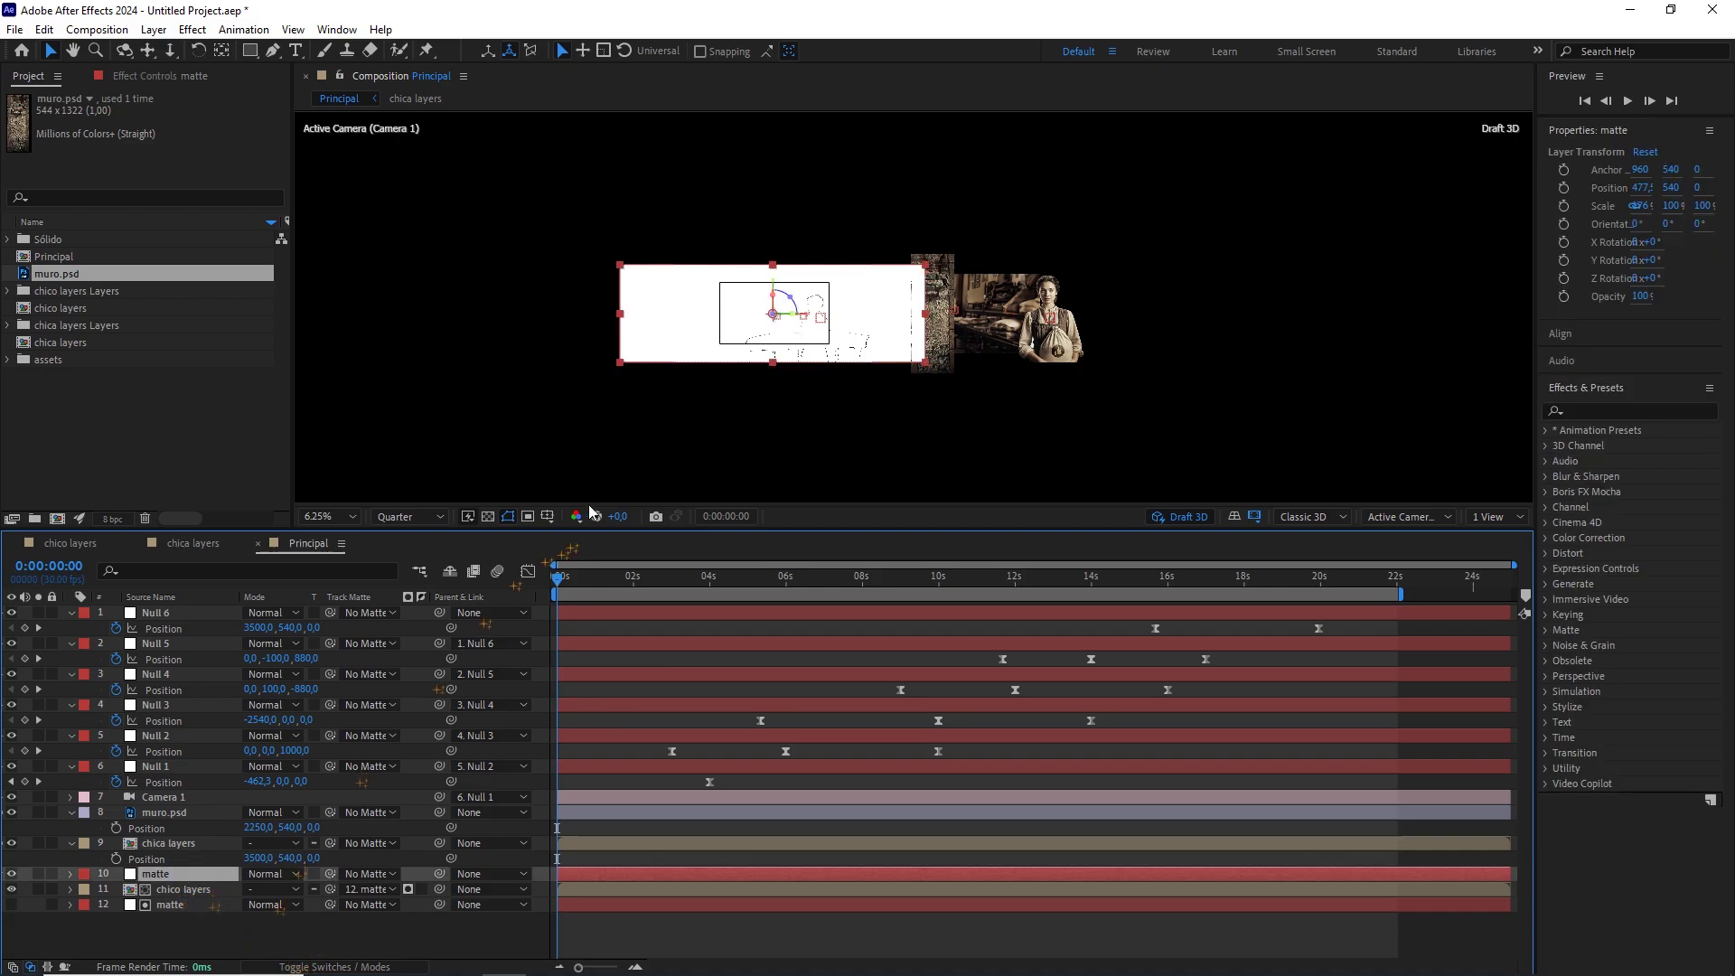
{"action": "left_click_drag", "start_coordinate": [813, 318], "coordinate": [1136, 327]}
{"action": "left_click", "coordinate": [1179, 519]}
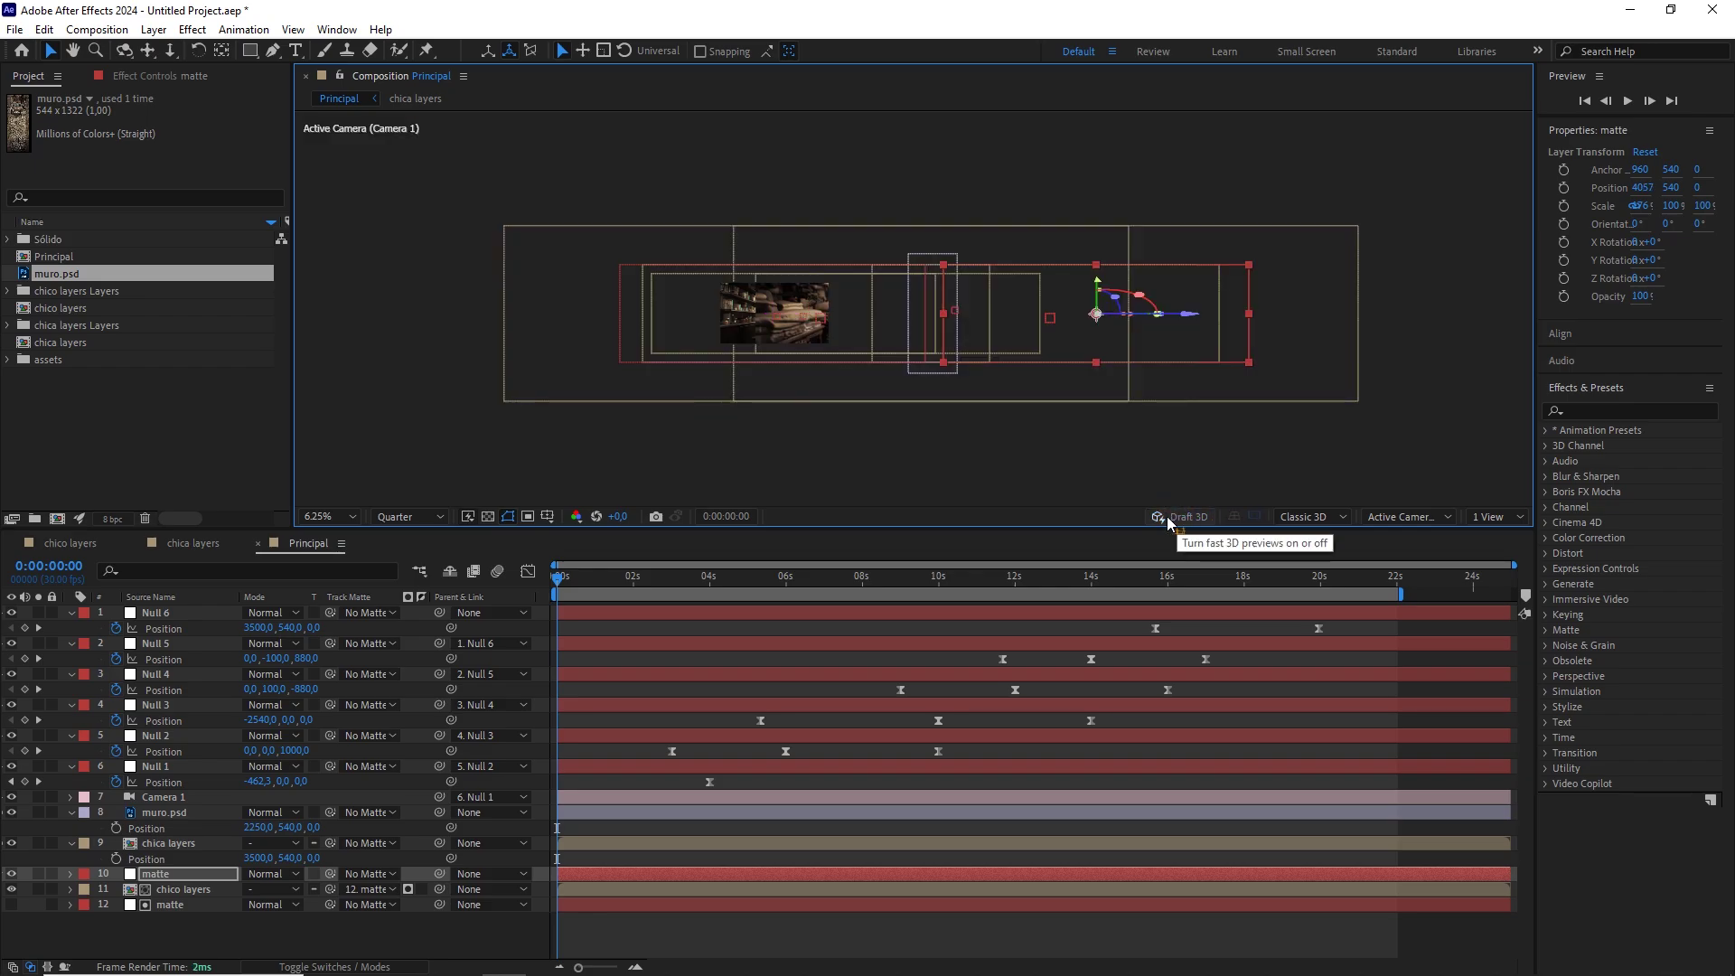
Assign the matte copy directly below the chica layers as their track matte.
{"action": "scroll", "coordinate": [842, 325], "scroll_direction": "up", "scroll_amount": 2}
{"action": "left_click_drag", "start_coordinate": [715, 328], "coordinate": [825, 332]}
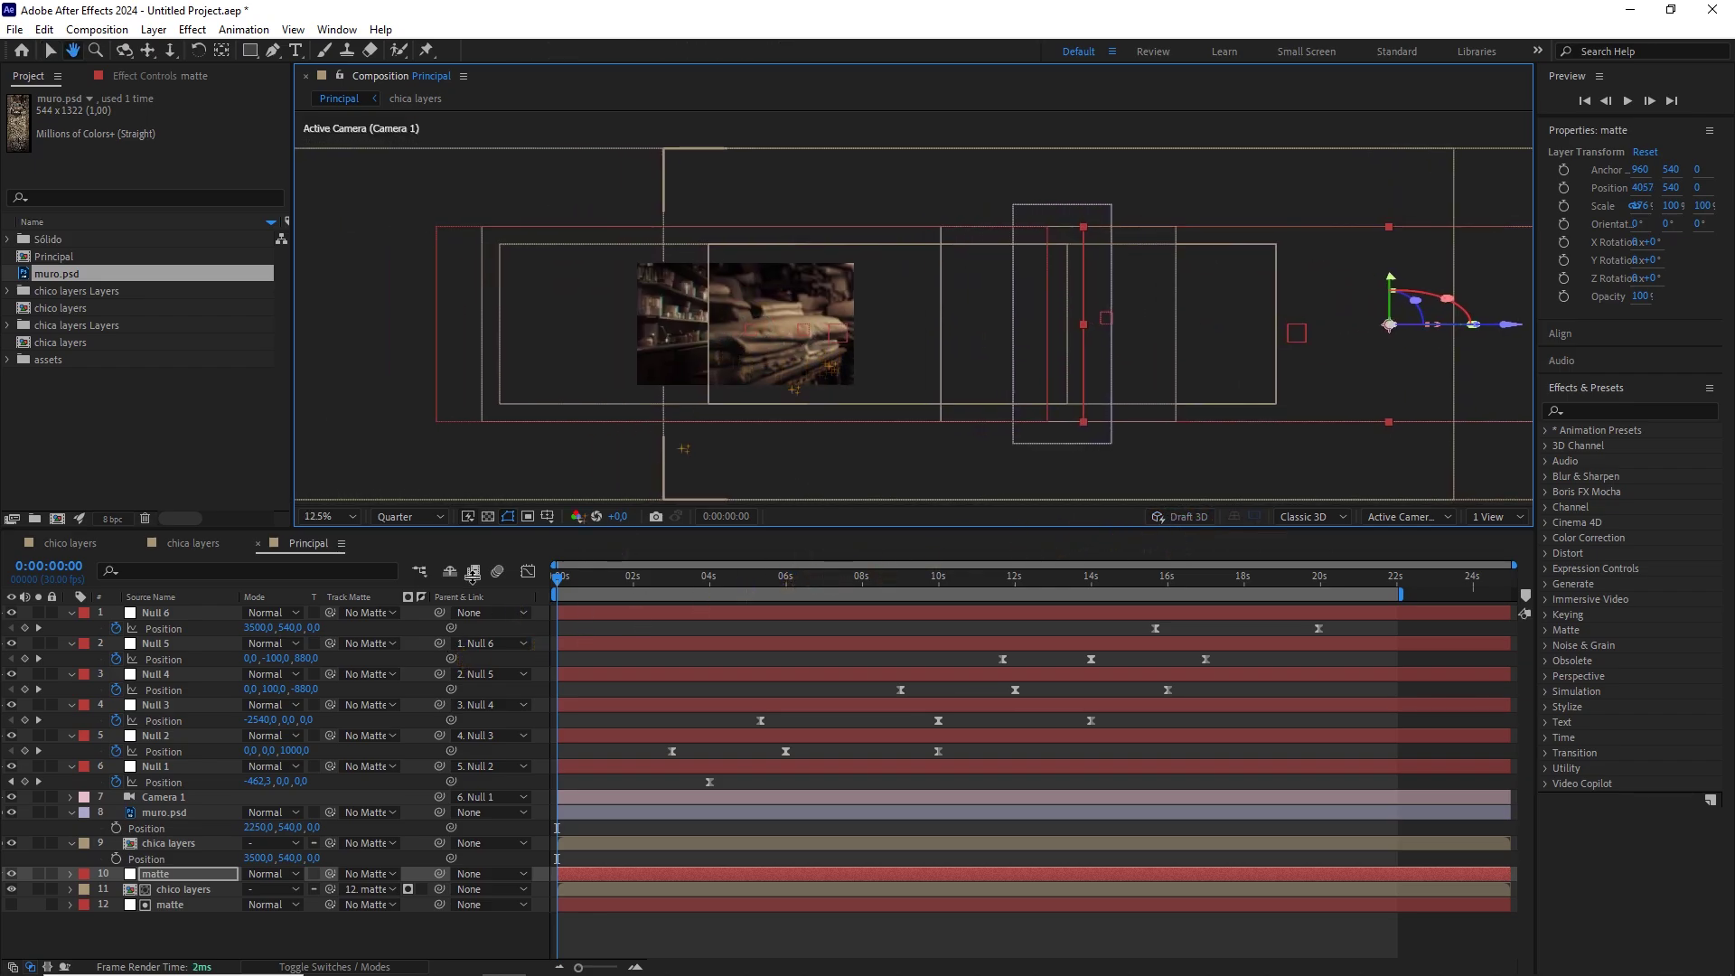
{"action": "left_click", "coordinate": [171, 843]}
{"action": "left_click_drag", "start_coordinate": [330, 843], "coordinate": [175, 877]}
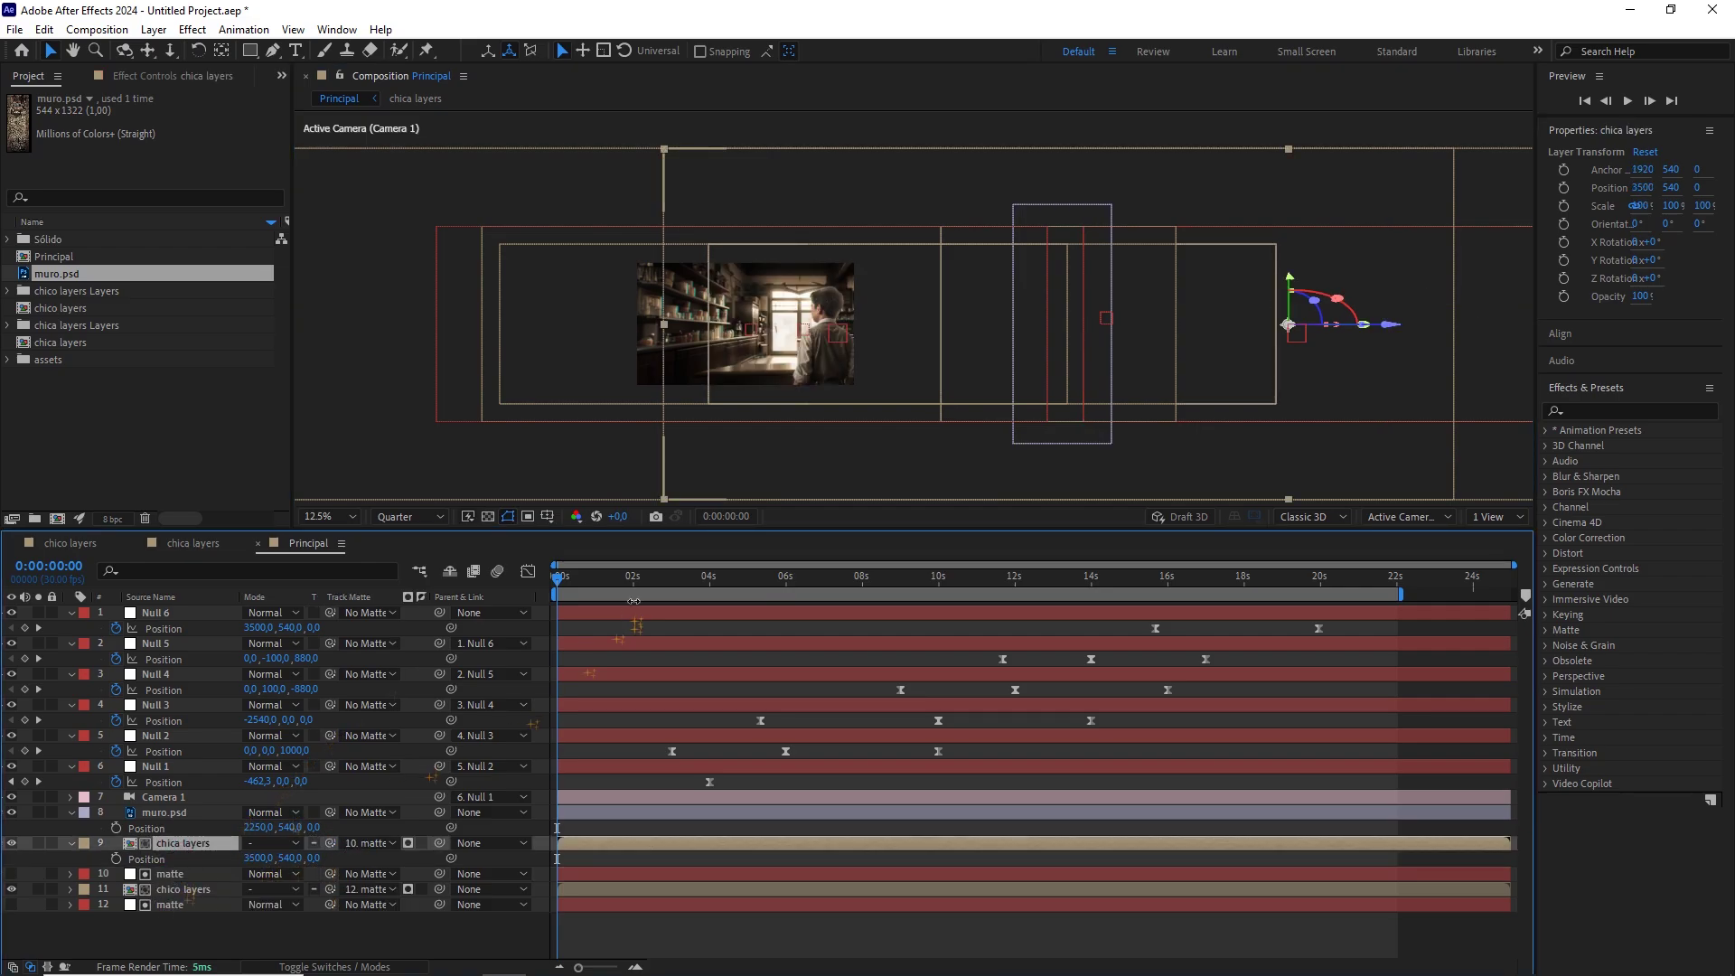
Fit the composition to the viewer, scrub the masked animation back to the start, and enlarge the viewer.
{"action": "left_click", "coordinate": [327, 518]}
{"action": "left_click", "coordinate": [337, 535]}
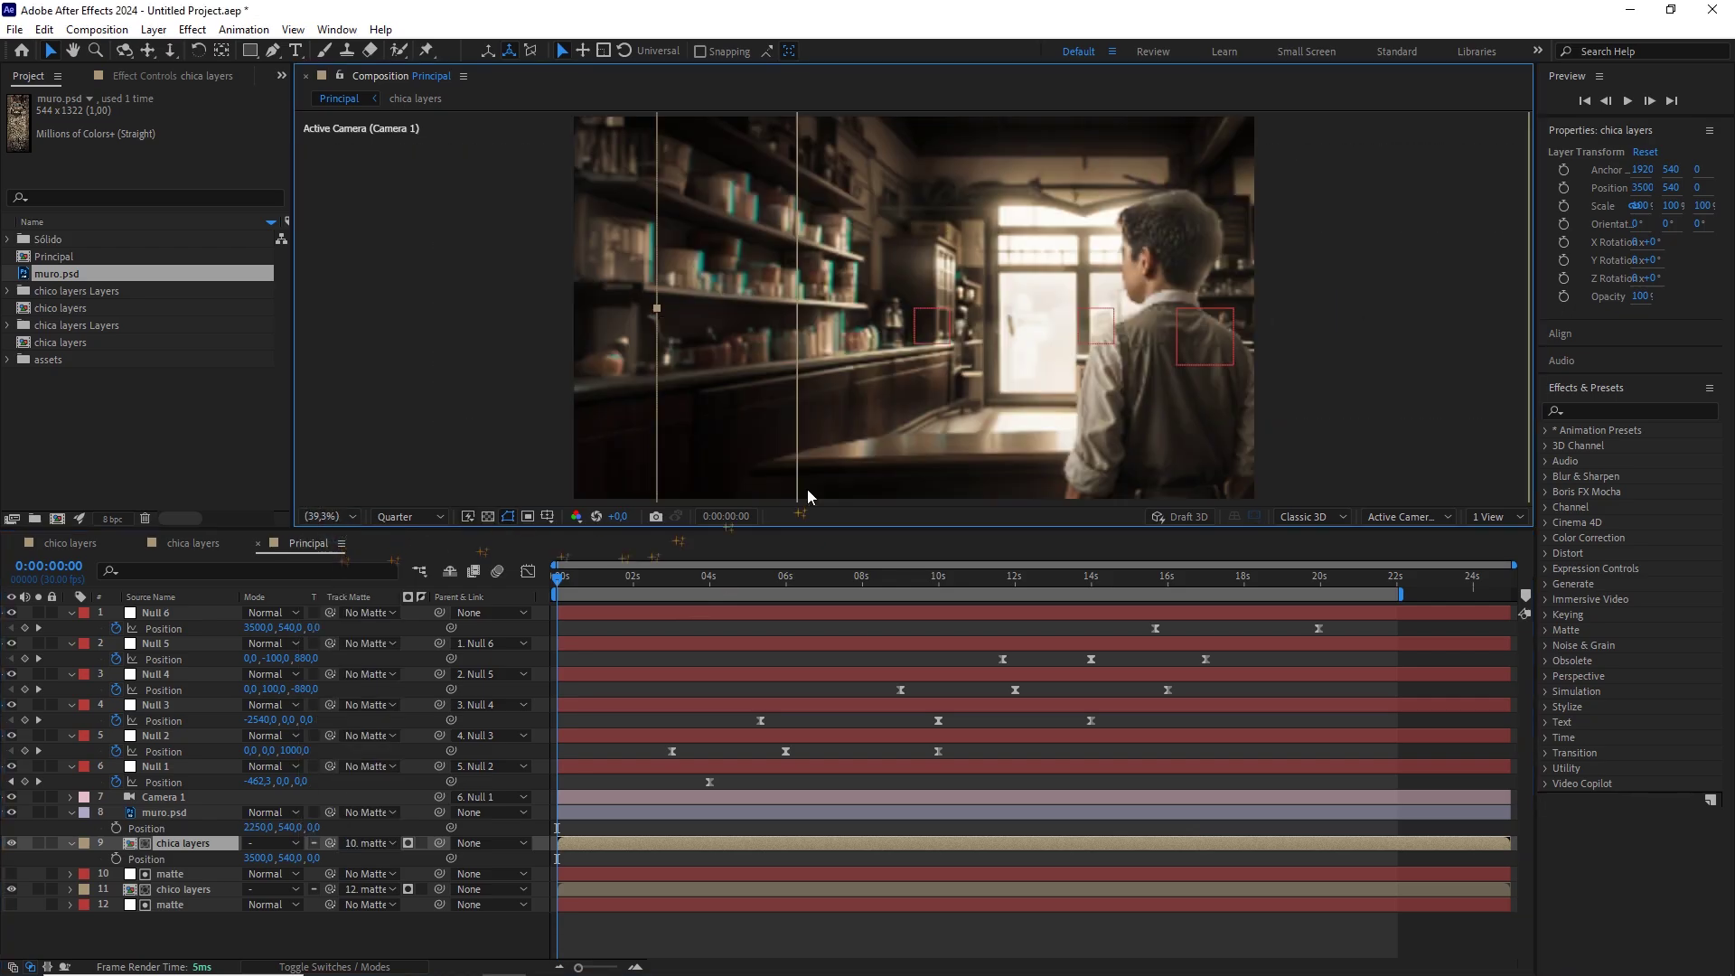
{"action": "left_click_drag", "start_coordinate": [696, 582], "coordinate": [529, 575]}
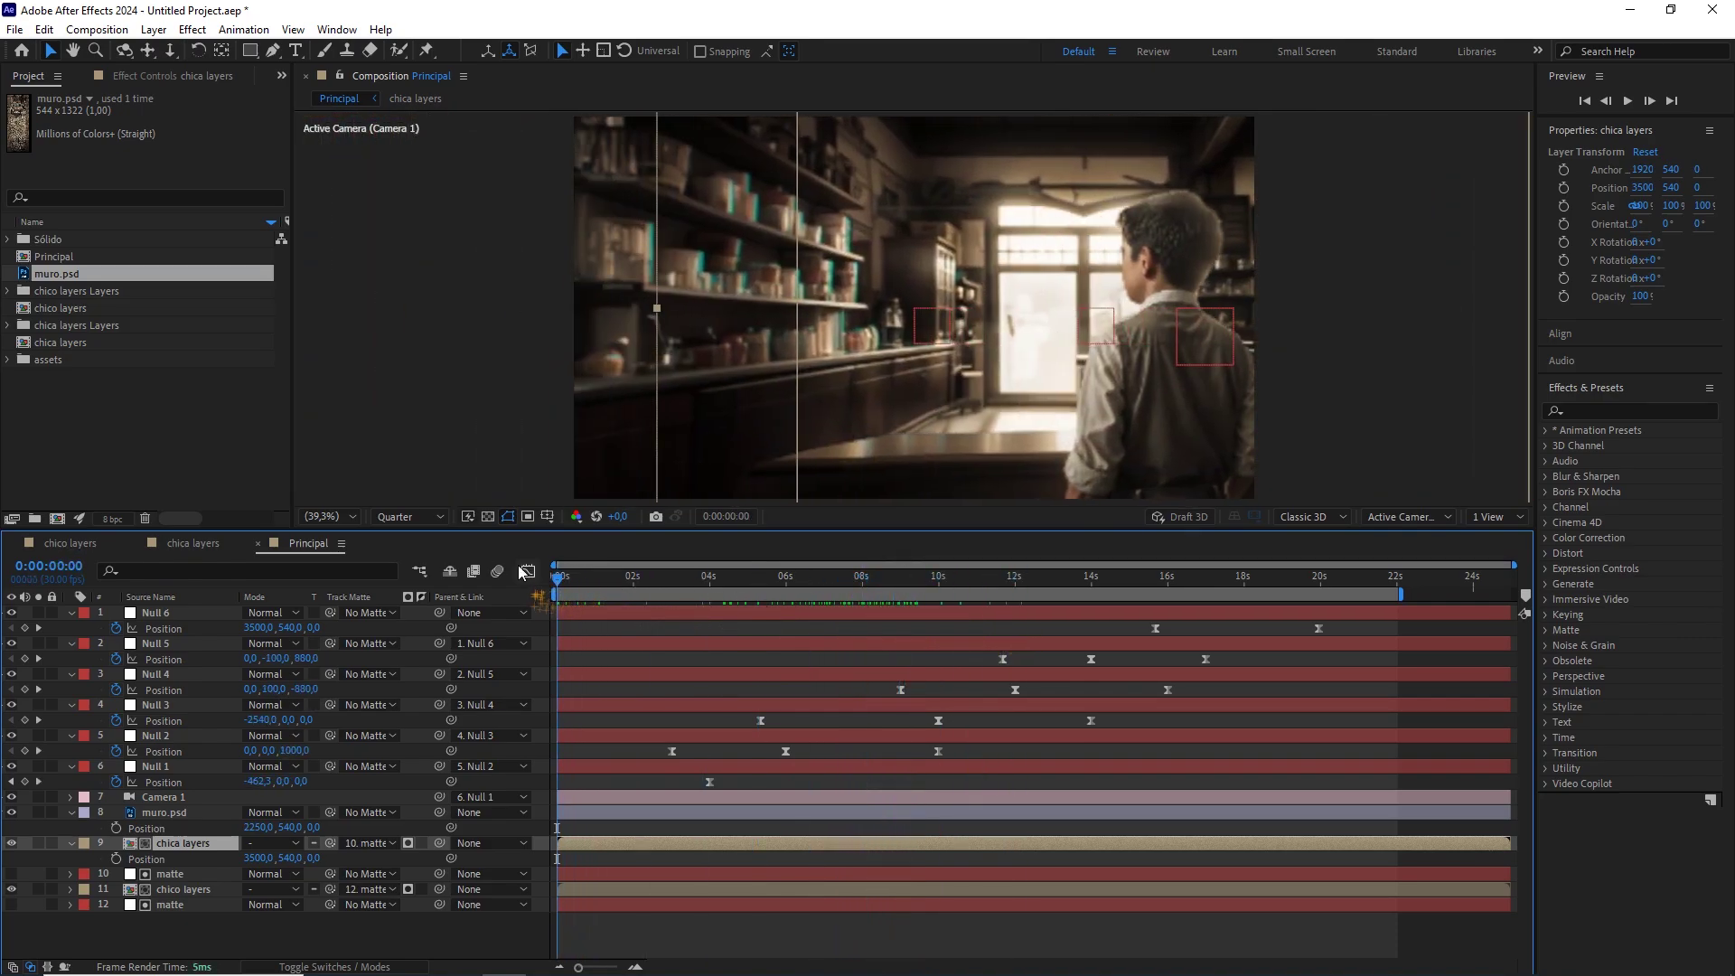
{"action": "left_click", "coordinate": [333, 515]}
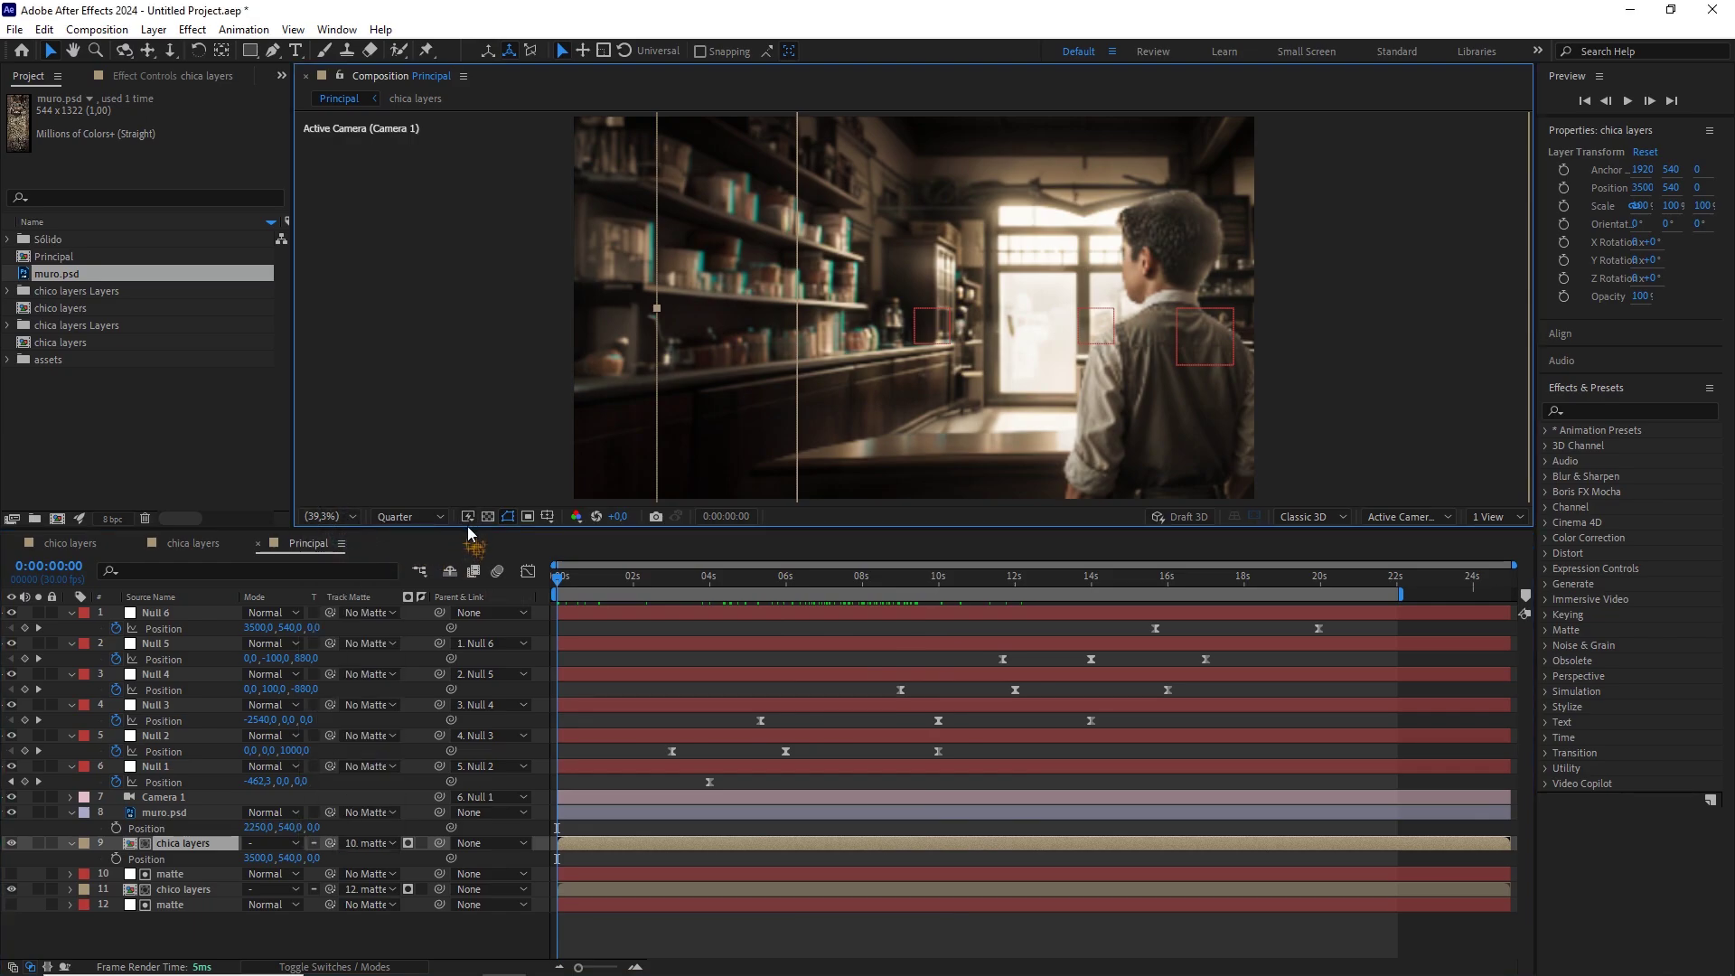
{"action": "left_click_drag", "start_coordinate": [449, 533], "coordinate": [446, 626]}
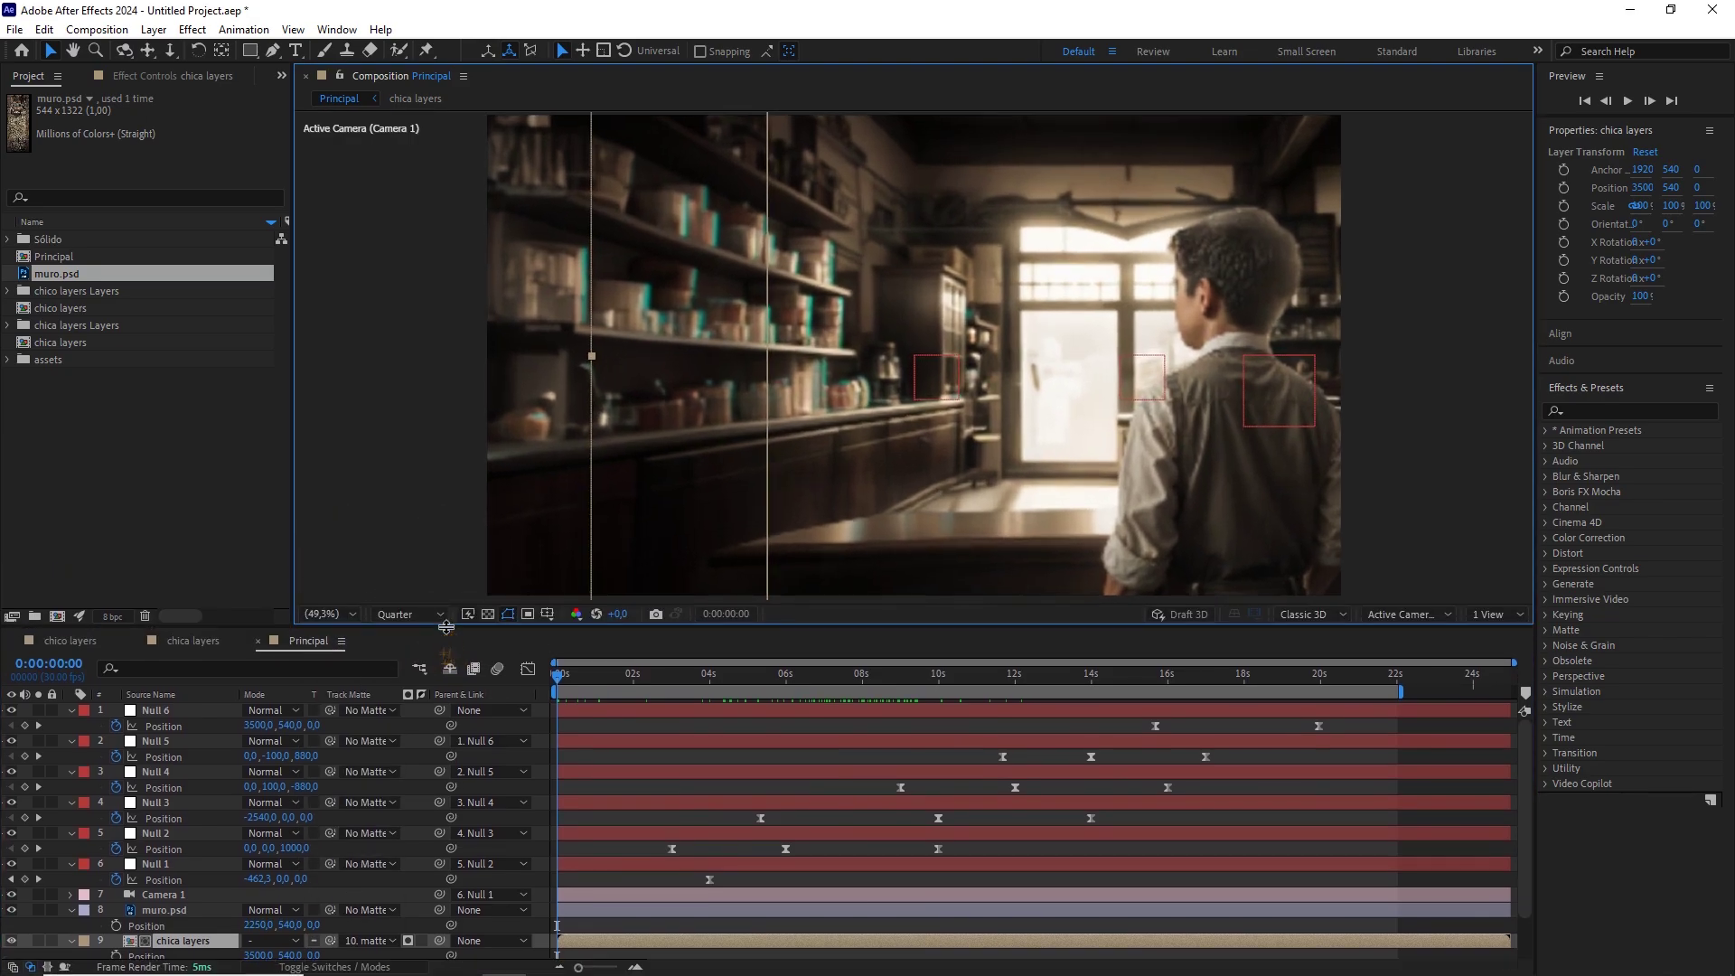
Play the camera animation from the start and check the boy's scene near the brick wall around 6 seconds.
{"action": "left_click", "coordinate": [596, 729]}
{"action": "key", "text": "space"}
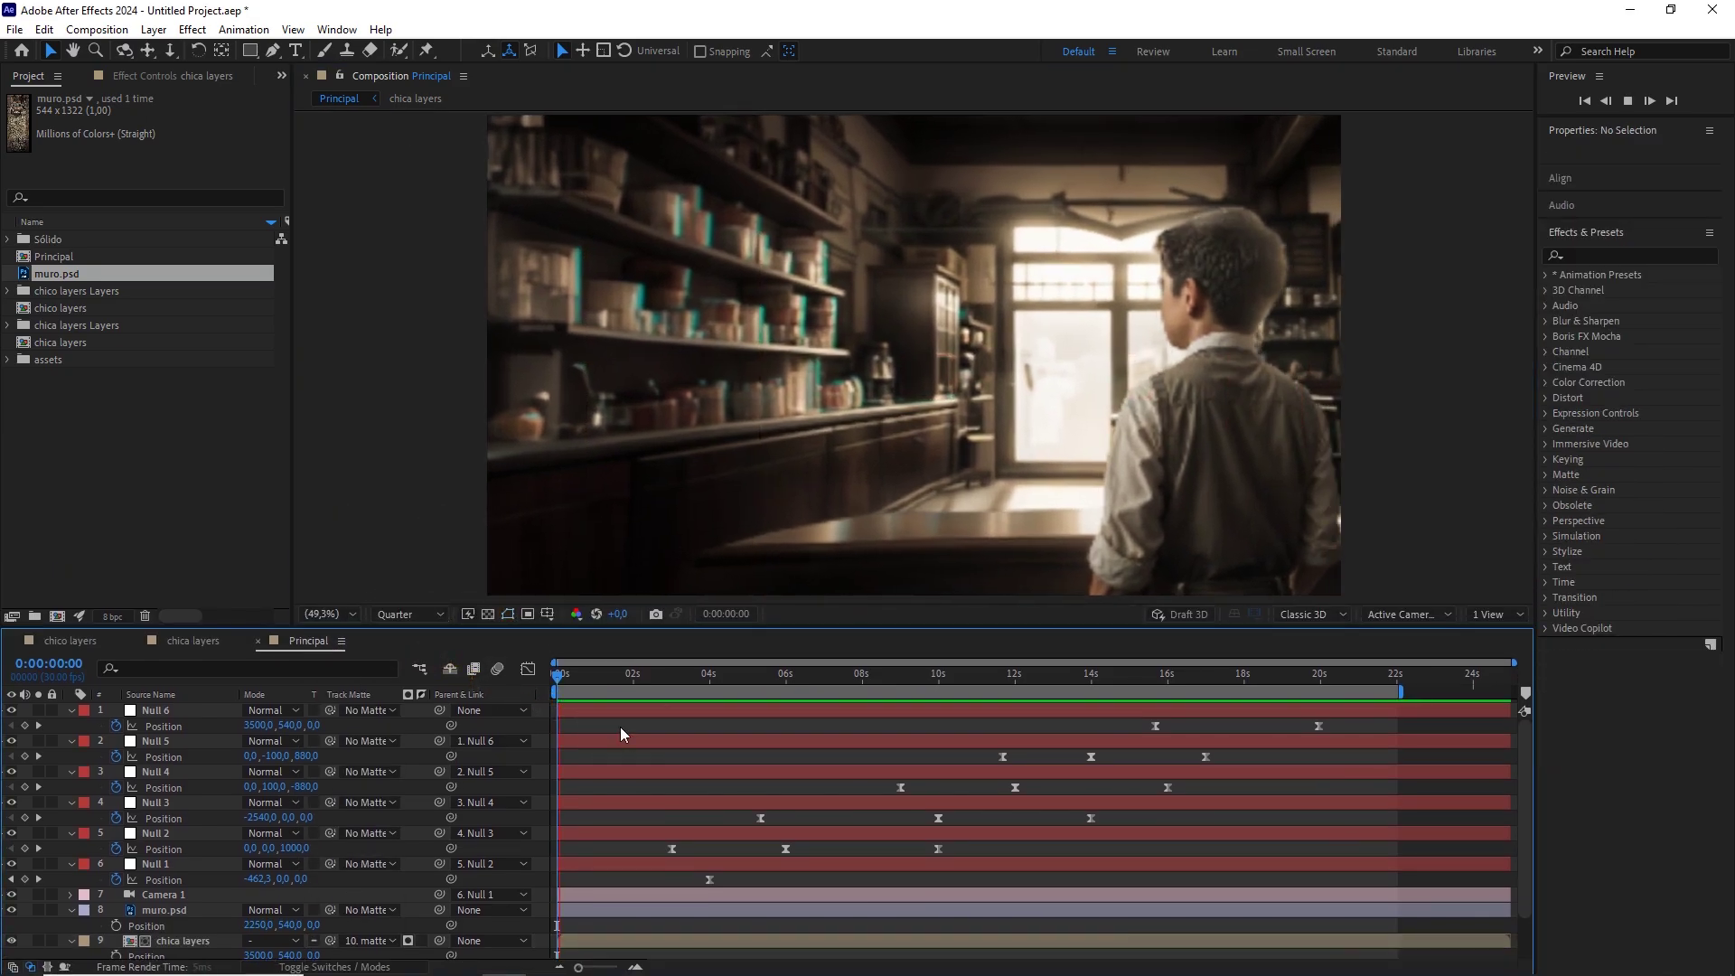
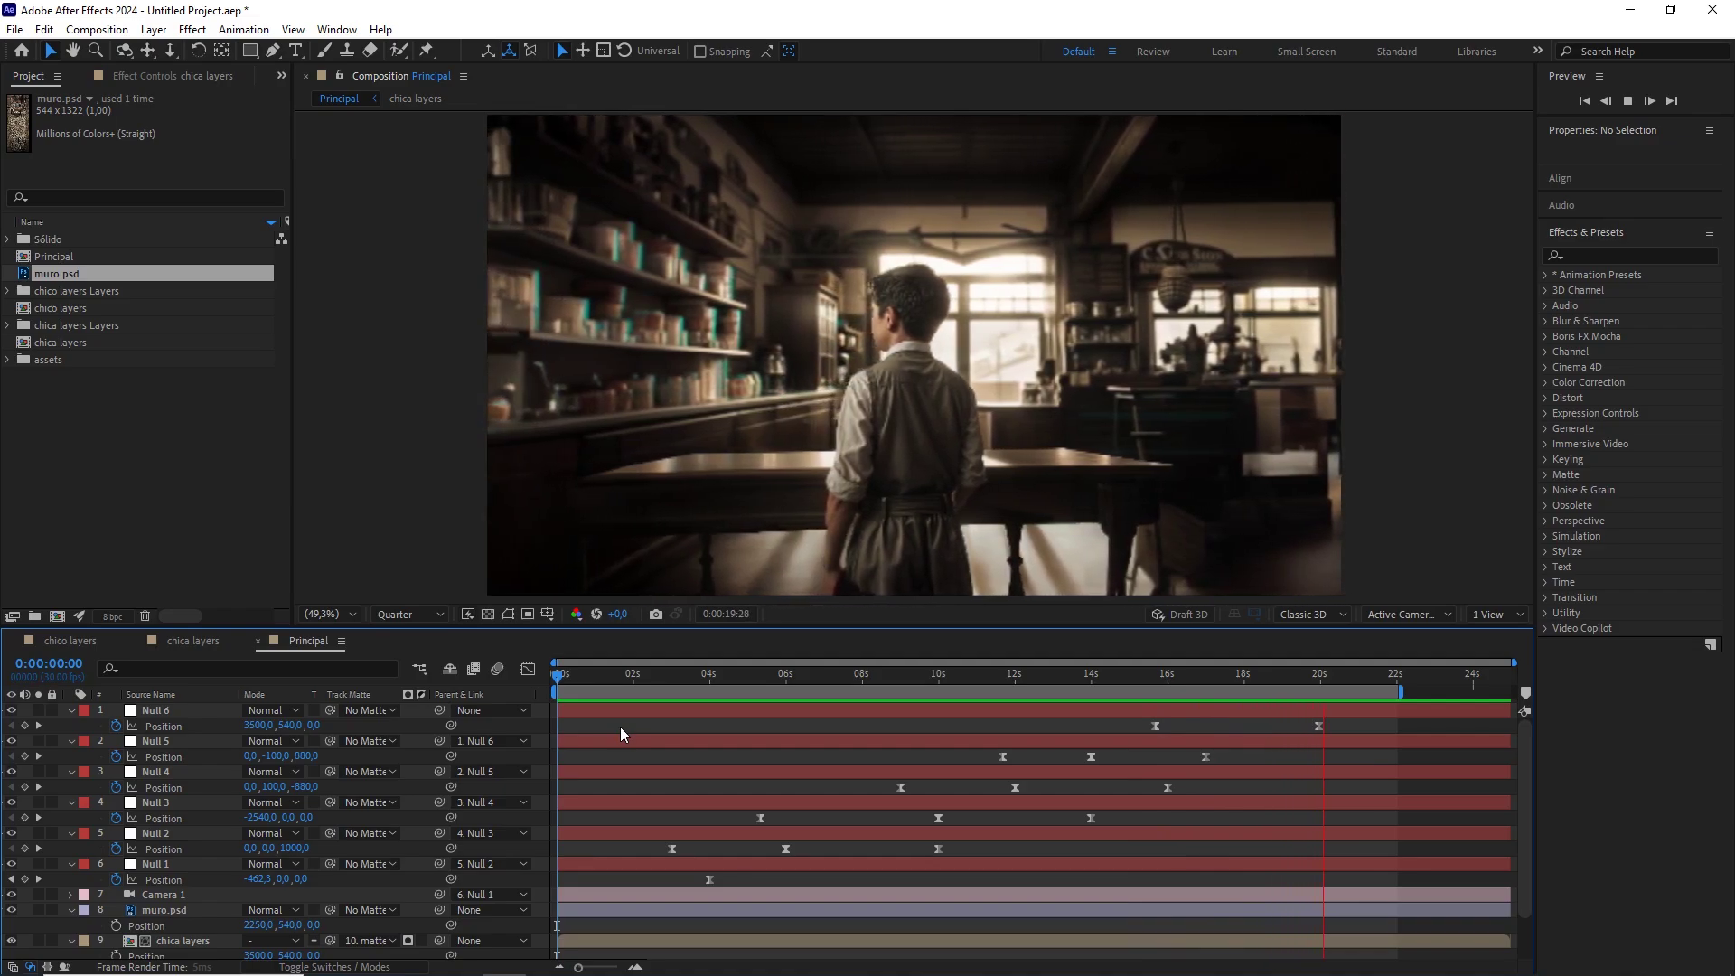
{"action": "left_click_drag", "start_coordinate": [1330, 678], "coordinate": [815, 684]}
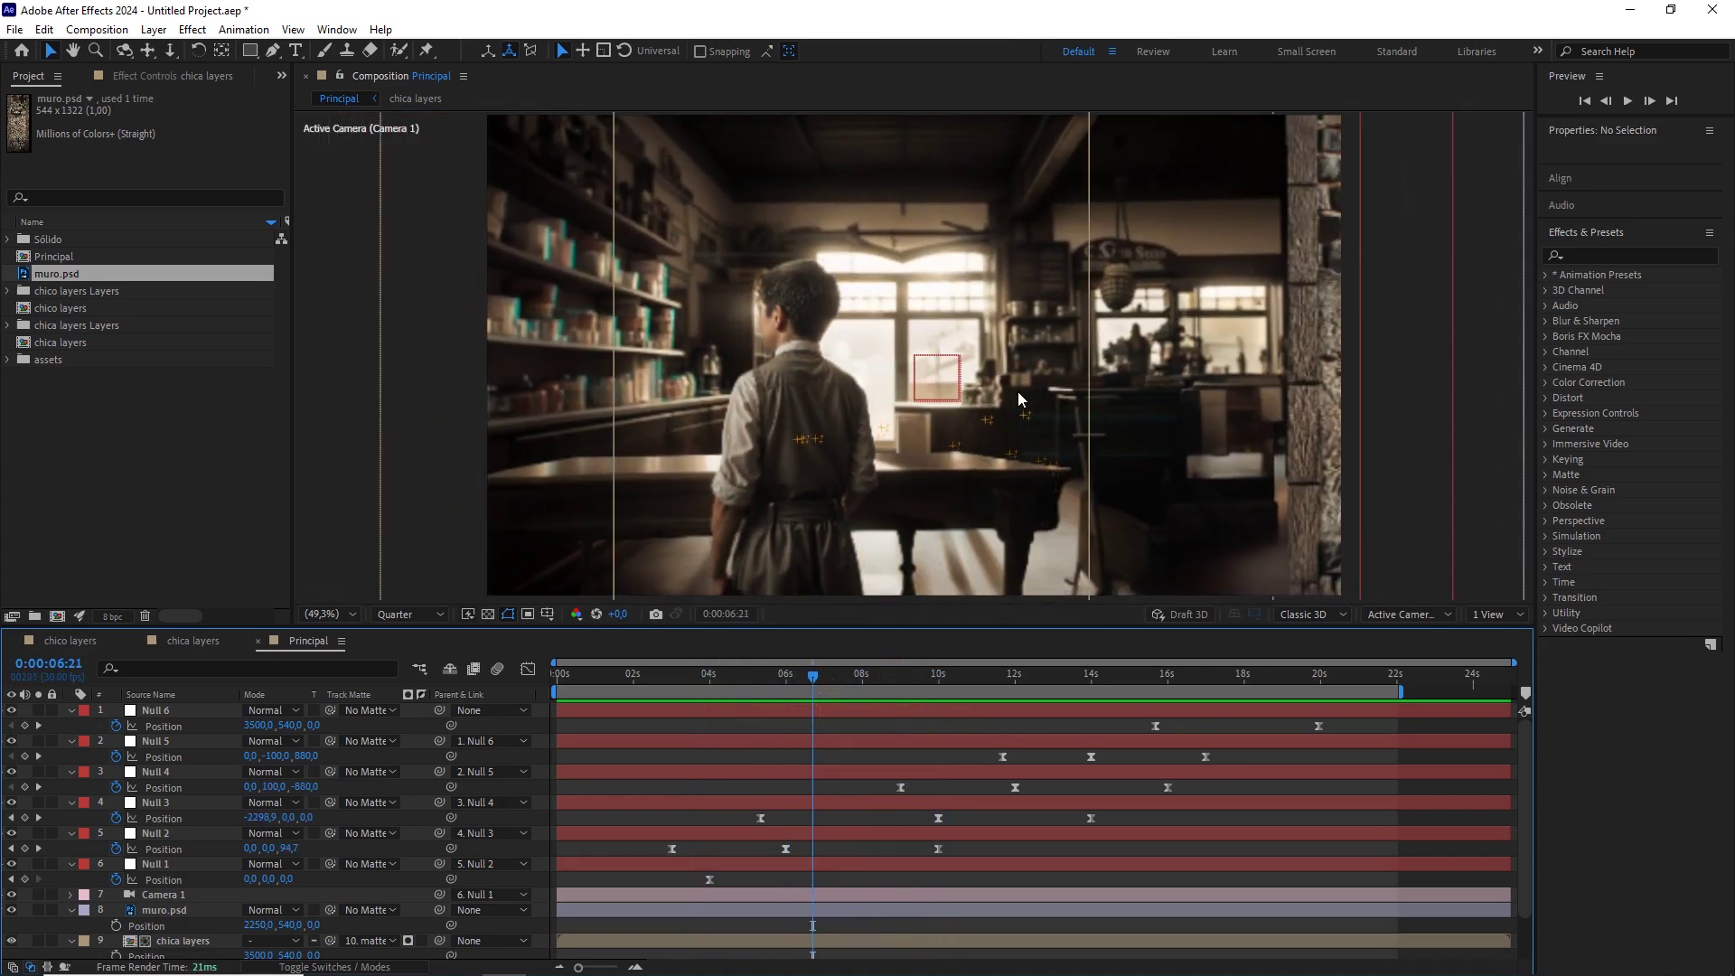
{"action": "mouse_move", "coordinate": [814, 676]}
{"action": "left_mouse_down"}
{"action": "mouse_move", "coordinate": [668, 676]}
{"action": "mouse_move", "coordinate": [802, 676]}
{"action": "left_mouse_up"}
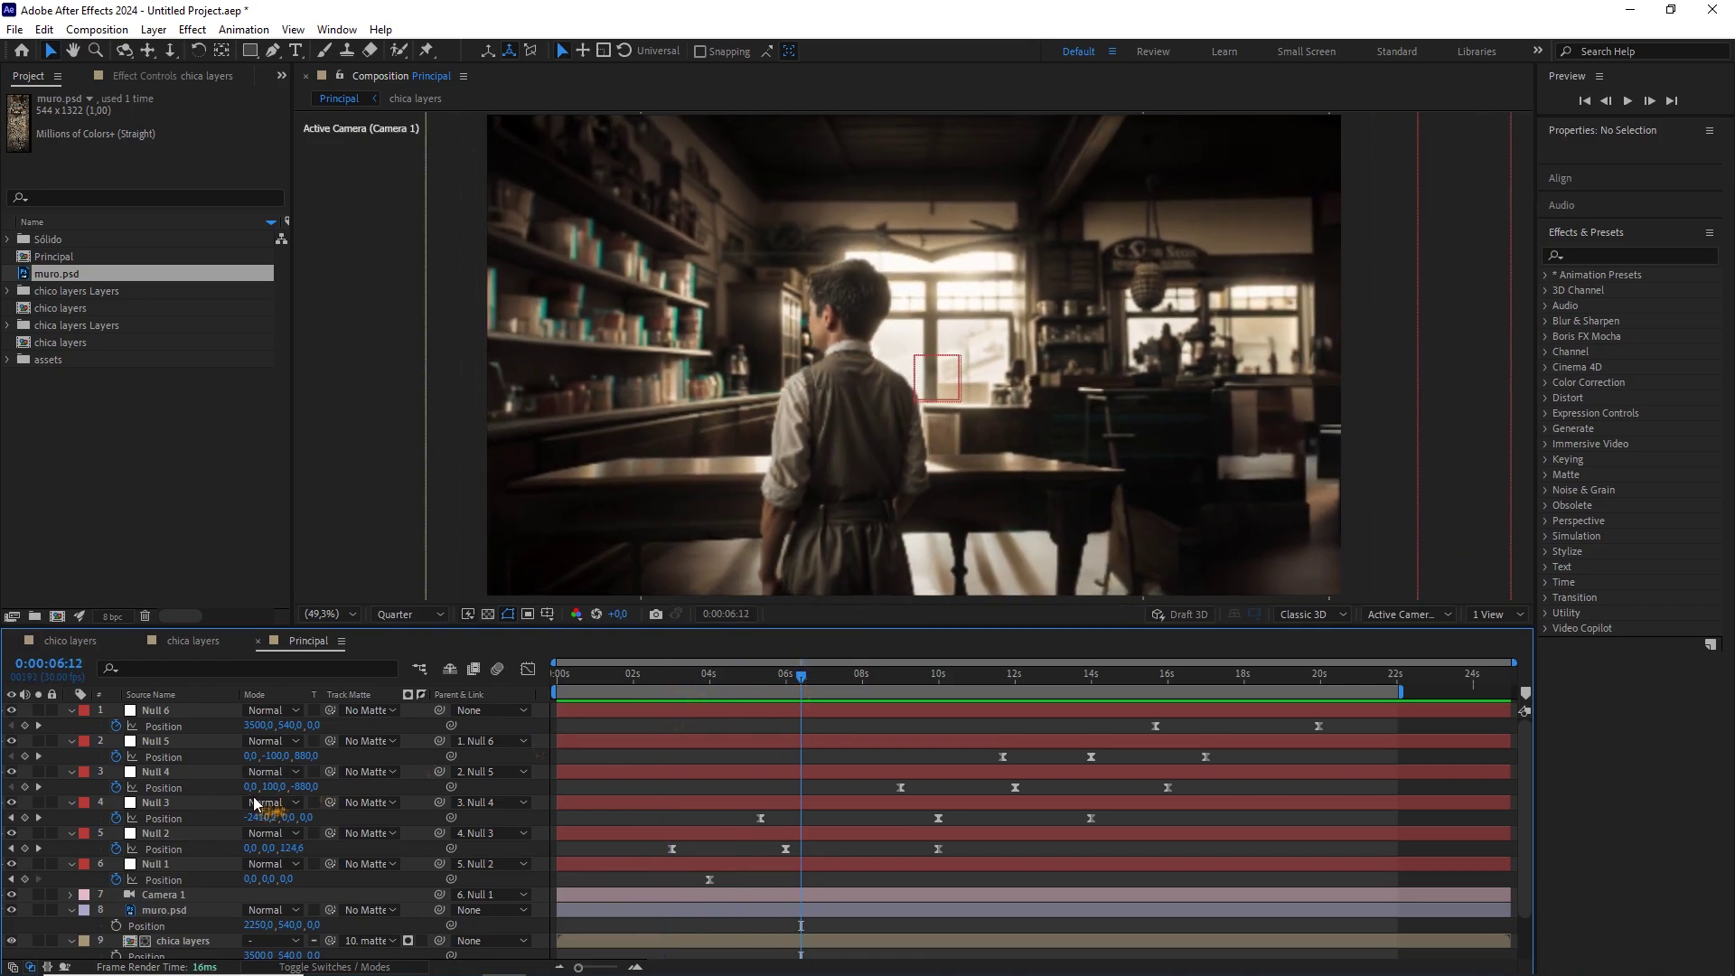
Expand Camera 1's Camera Options to examine the Depth of Field, Focus Distance and Aperture settings, and collapse them again.
{"action": "scroll", "coordinate": [263, 801], "scroll_direction": "down", "scroll_amount": 2}
{"action": "left_click", "coordinate": [180, 846]}
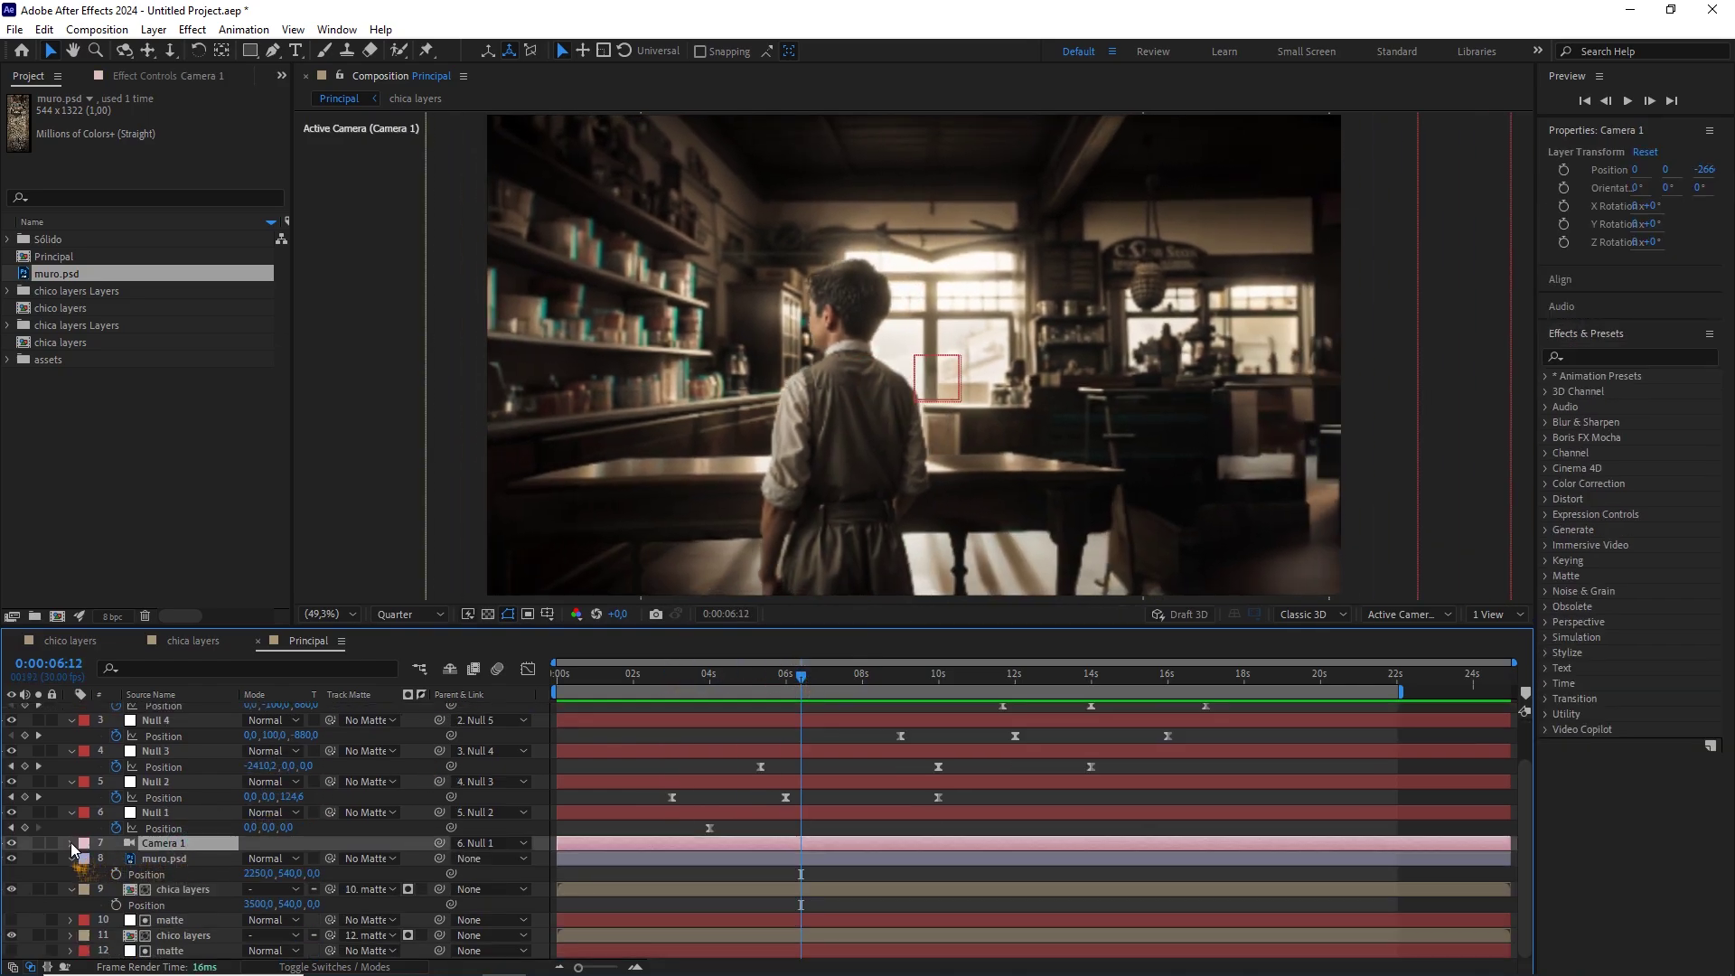
{"action": "left_click", "coordinate": [72, 844]}
{"action": "left_click", "coordinate": [87, 876]}
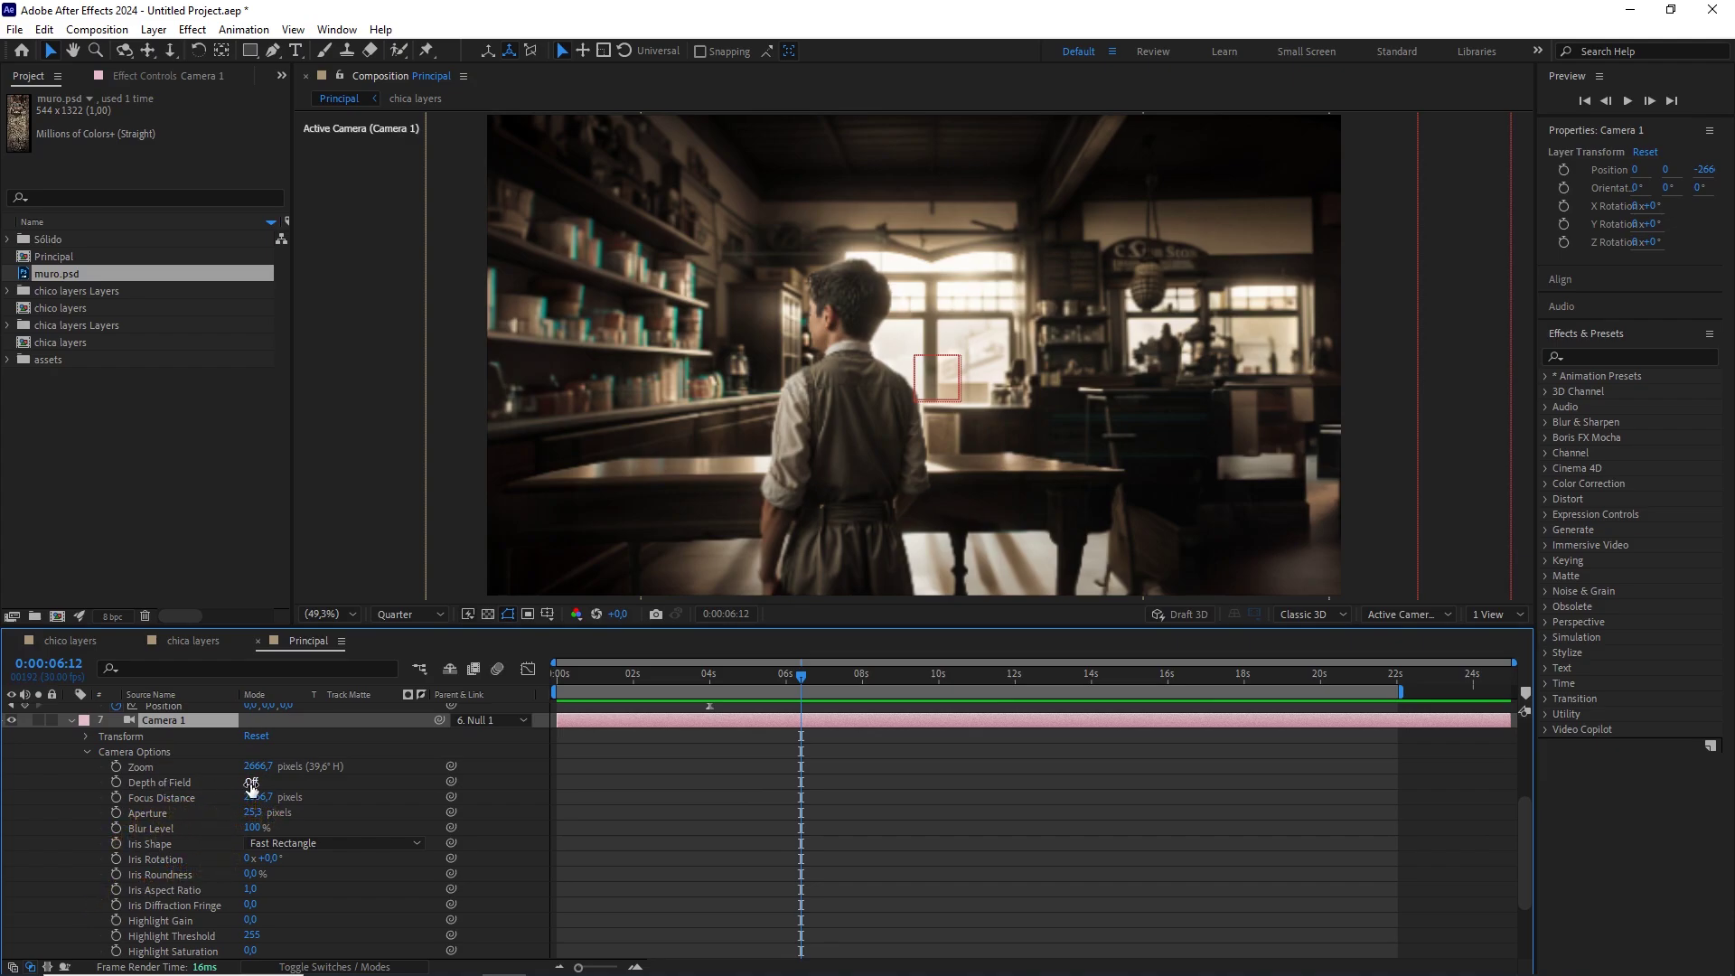
{"action": "left_click", "coordinate": [72, 723]}
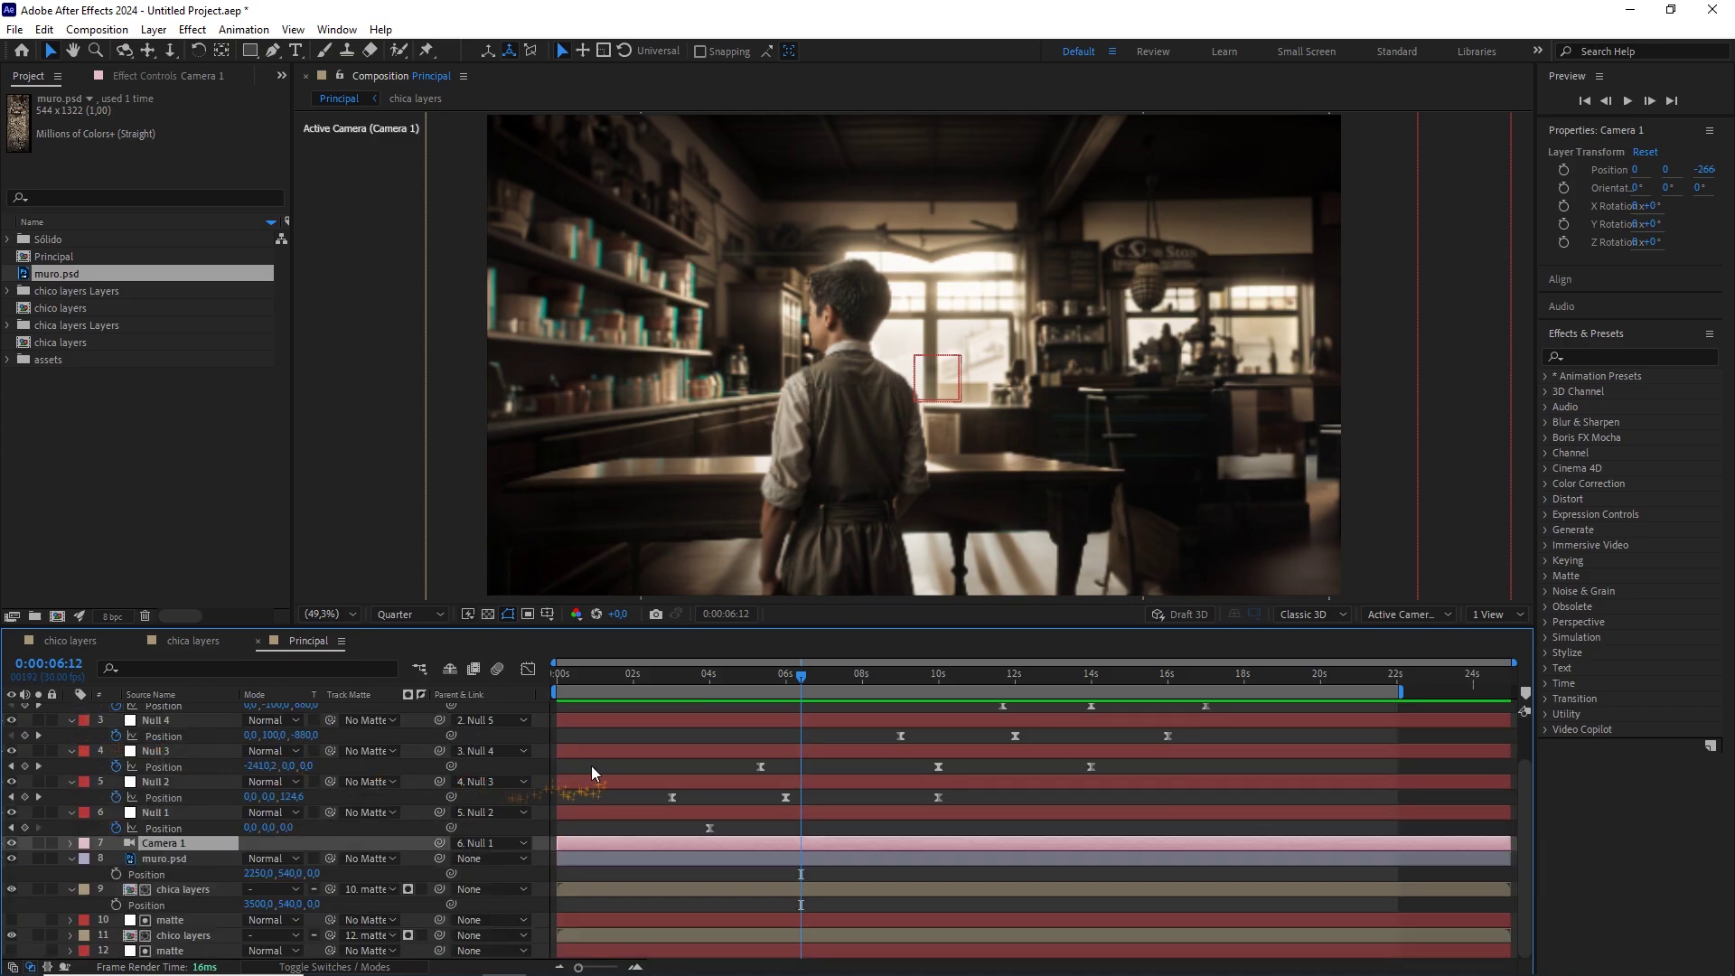
Create a new composition from the Principal composition and rename it "Principal efectos".
{"action": "left_click", "coordinate": [592, 767]}
{"action": "left_click", "coordinate": [160, 468]}
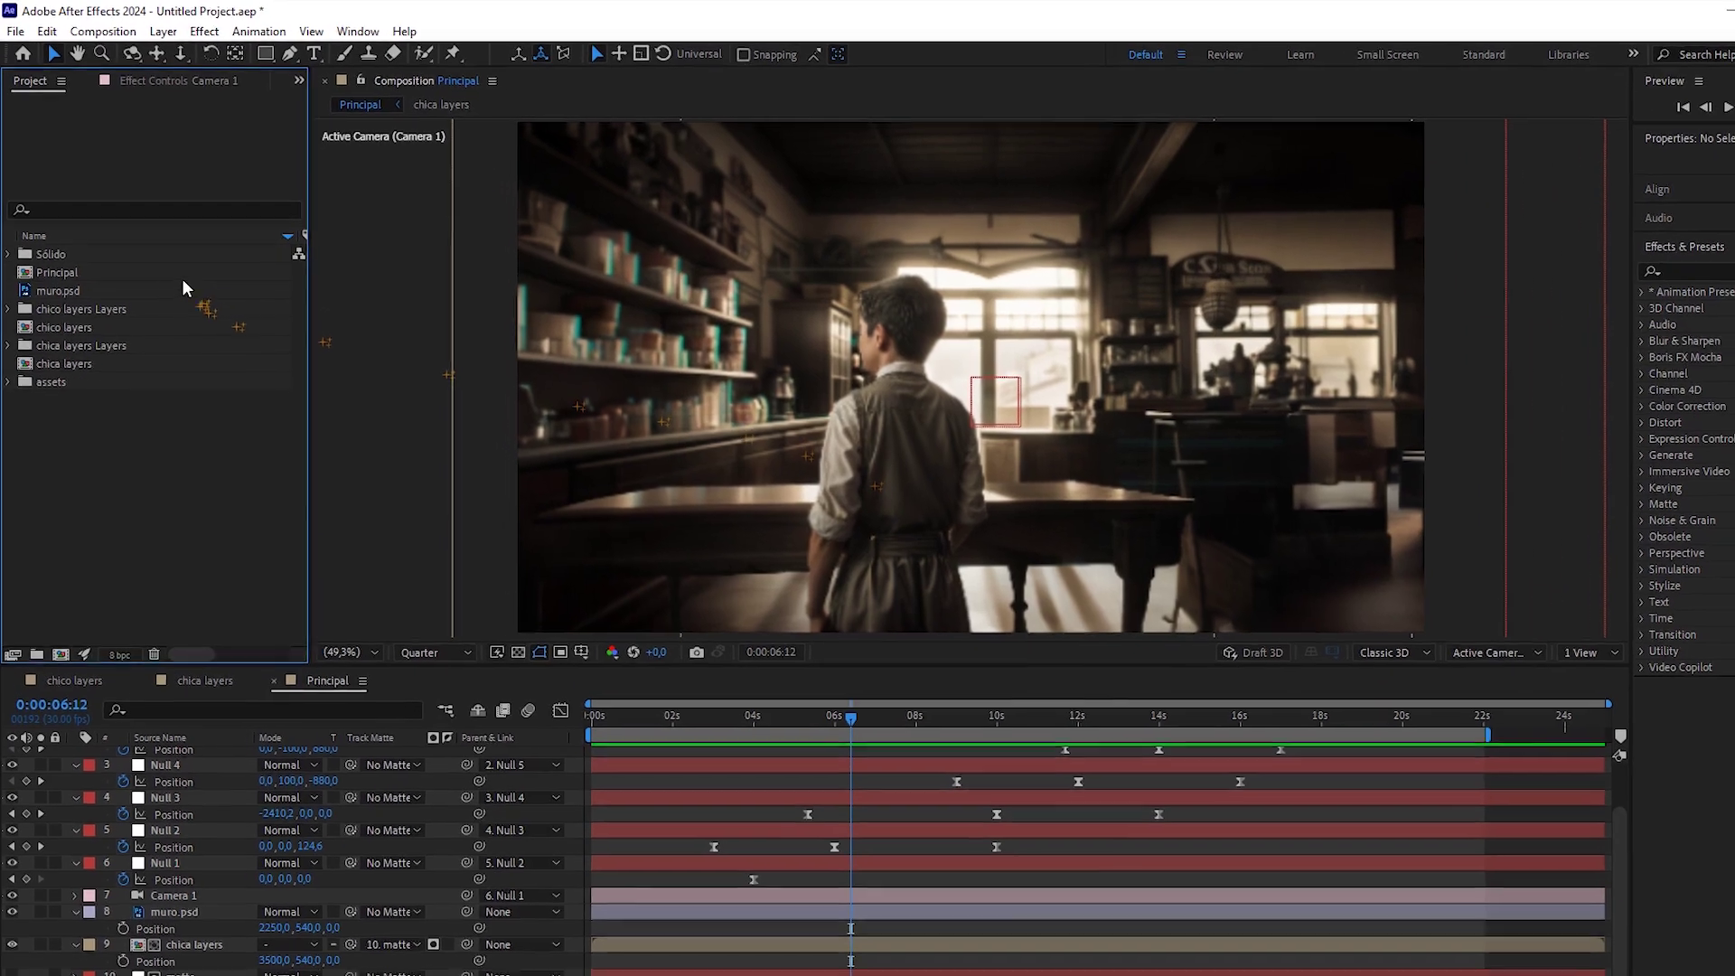
{"action": "left_click", "coordinate": [64, 257]}
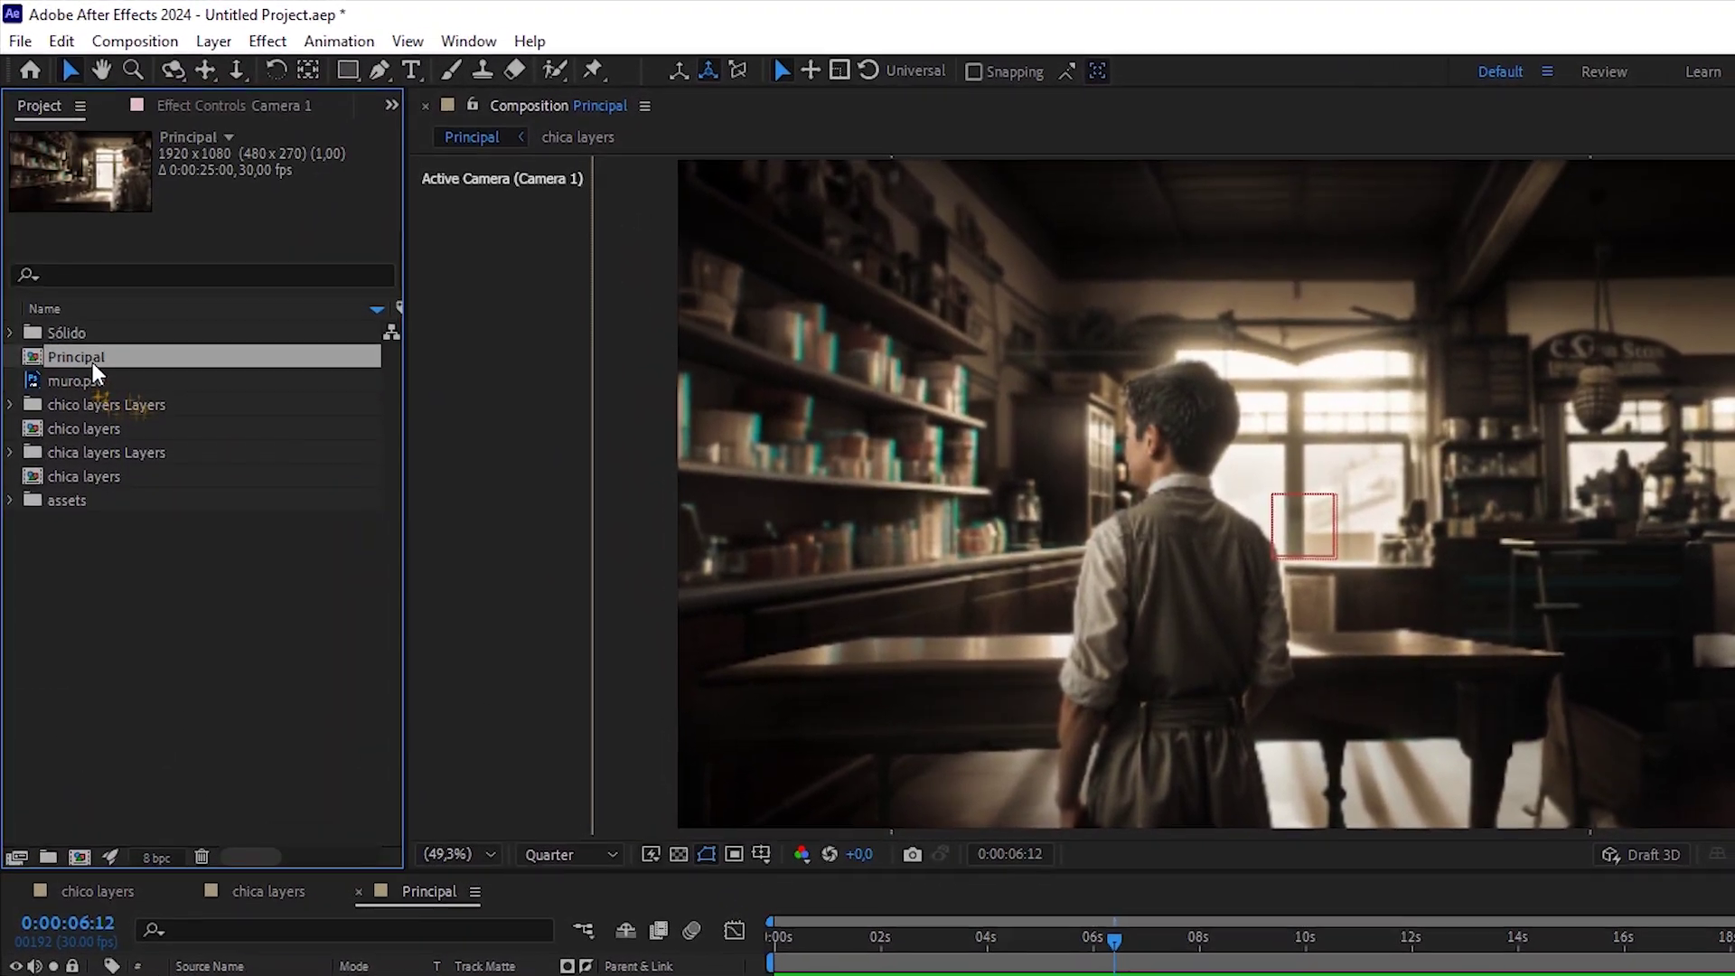
{"action": "left_click_drag", "start_coordinate": [92, 362], "coordinate": [79, 866]}
{"action": "right_click", "coordinate": [112, 361]}
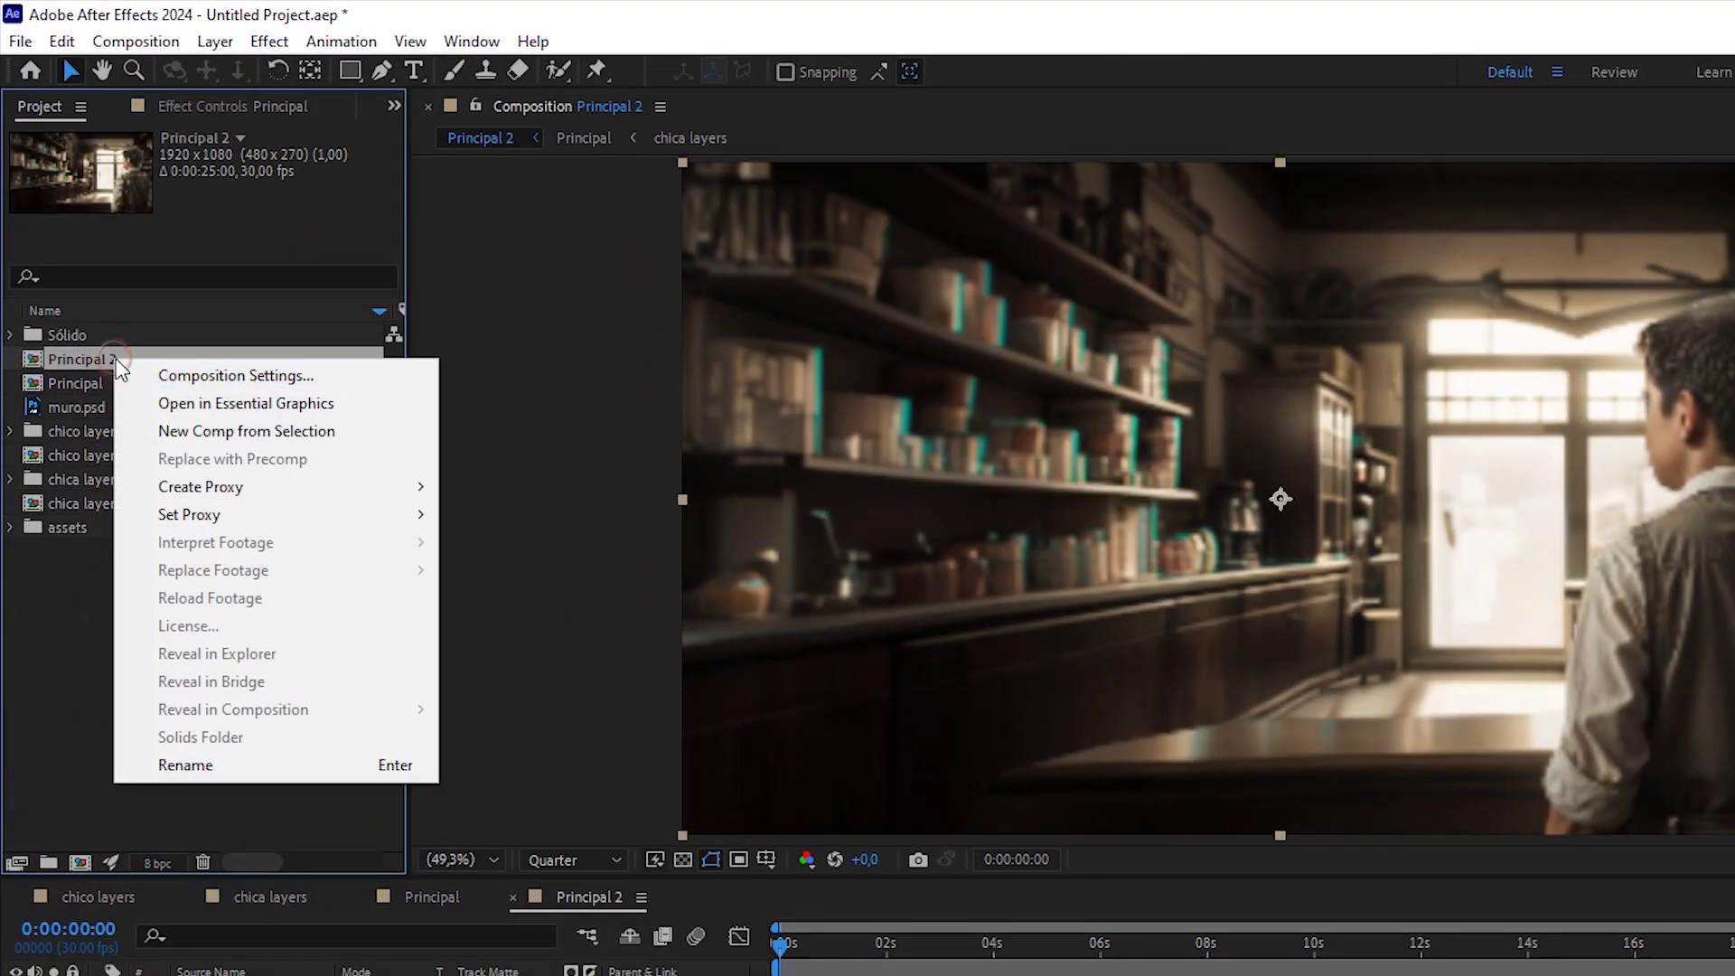
{"action": "left_click", "coordinate": [194, 767]}
{"action": "left_click_drag", "start_coordinate": [107, 358], "coordinate": [142, 358]}
{"action": "type", "text": "efectos"}
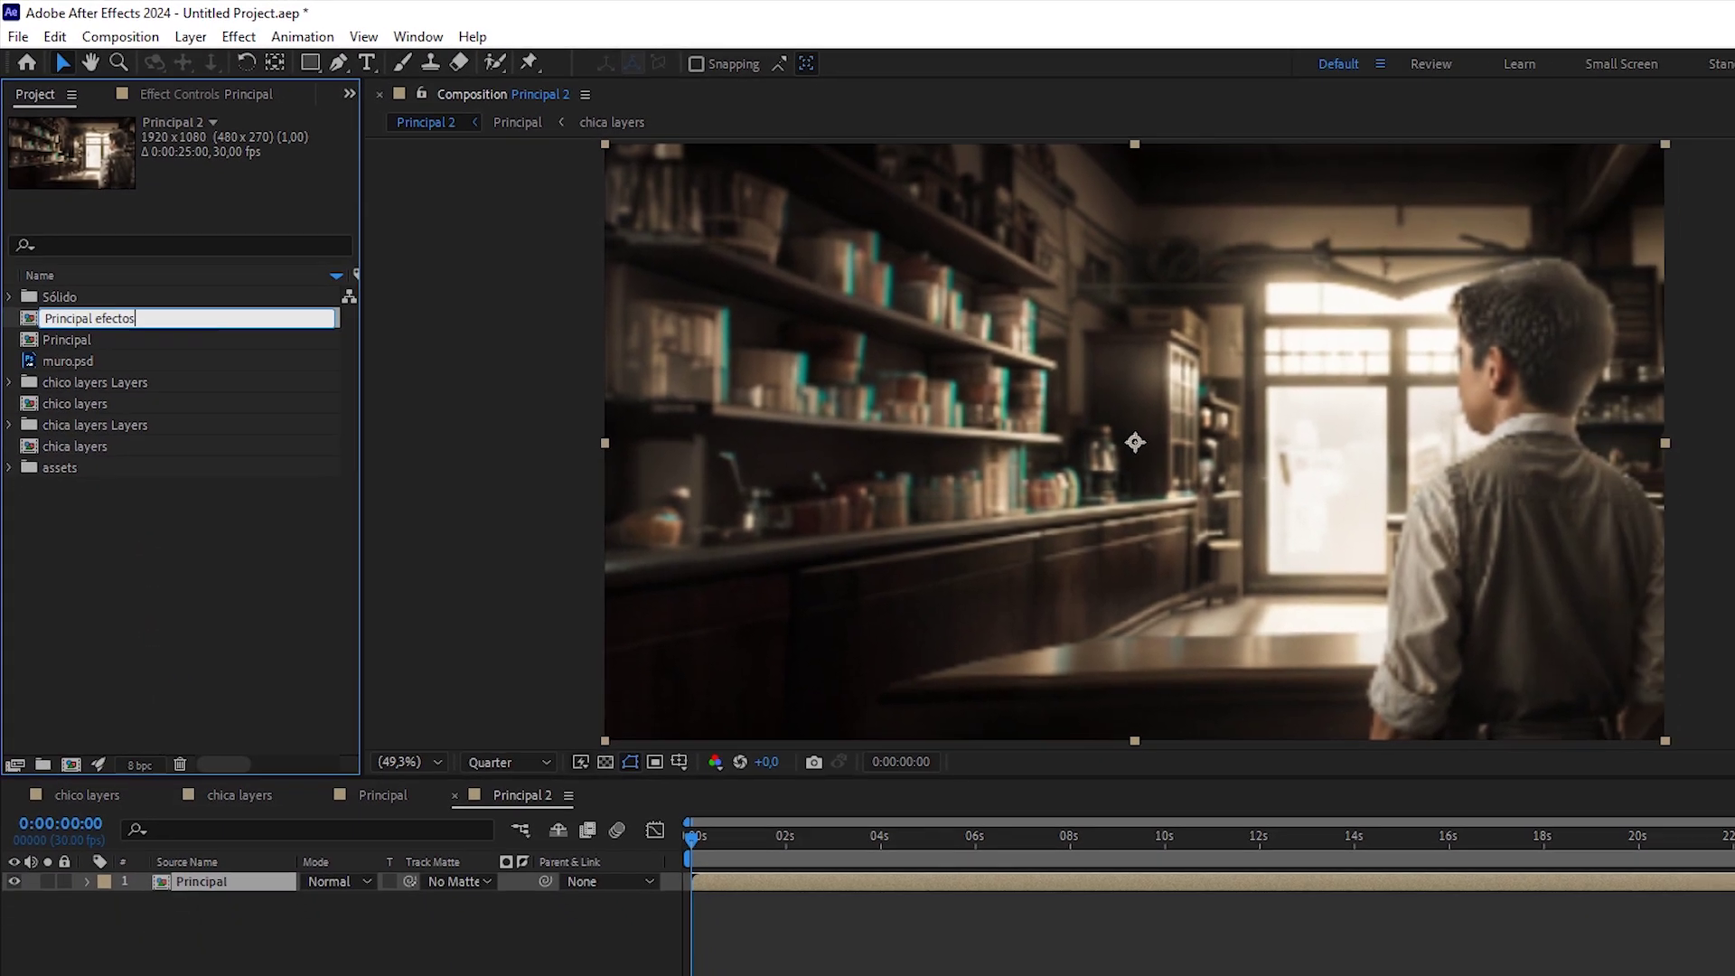
{"action": "key", "text": "Return"}
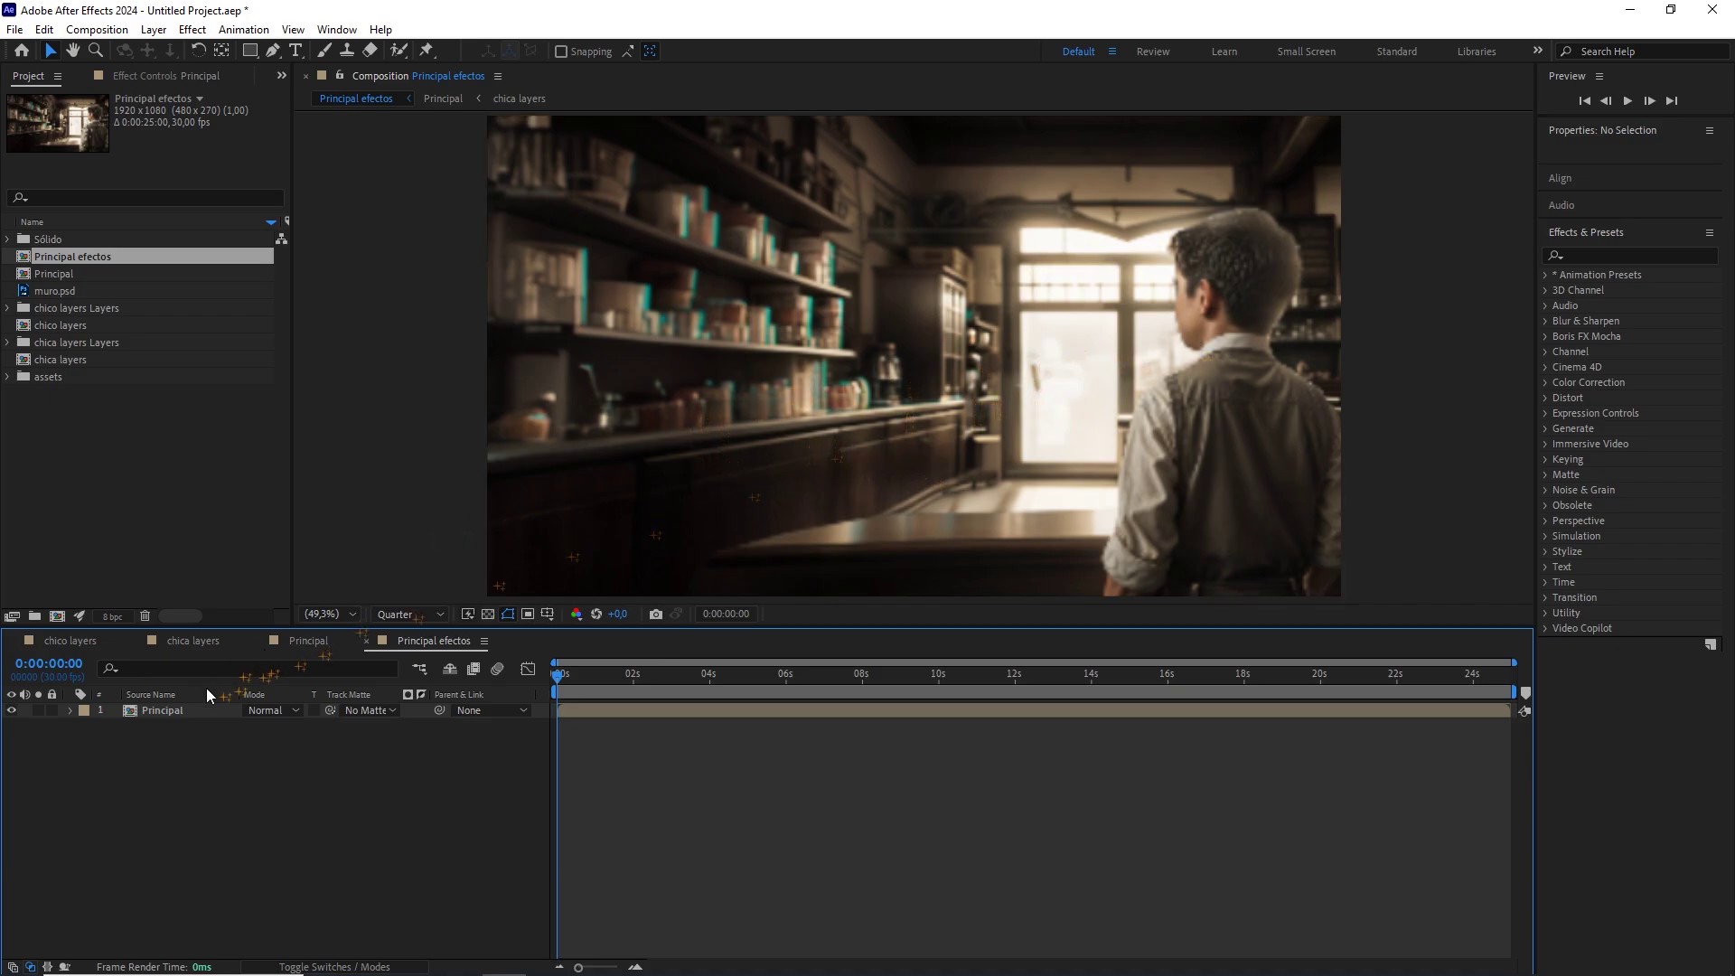
Find the Tritone effect and apply it to the Principal layer in the Principal efectos composition.
{"action": "left_click", "coordinate": [180, 711]}
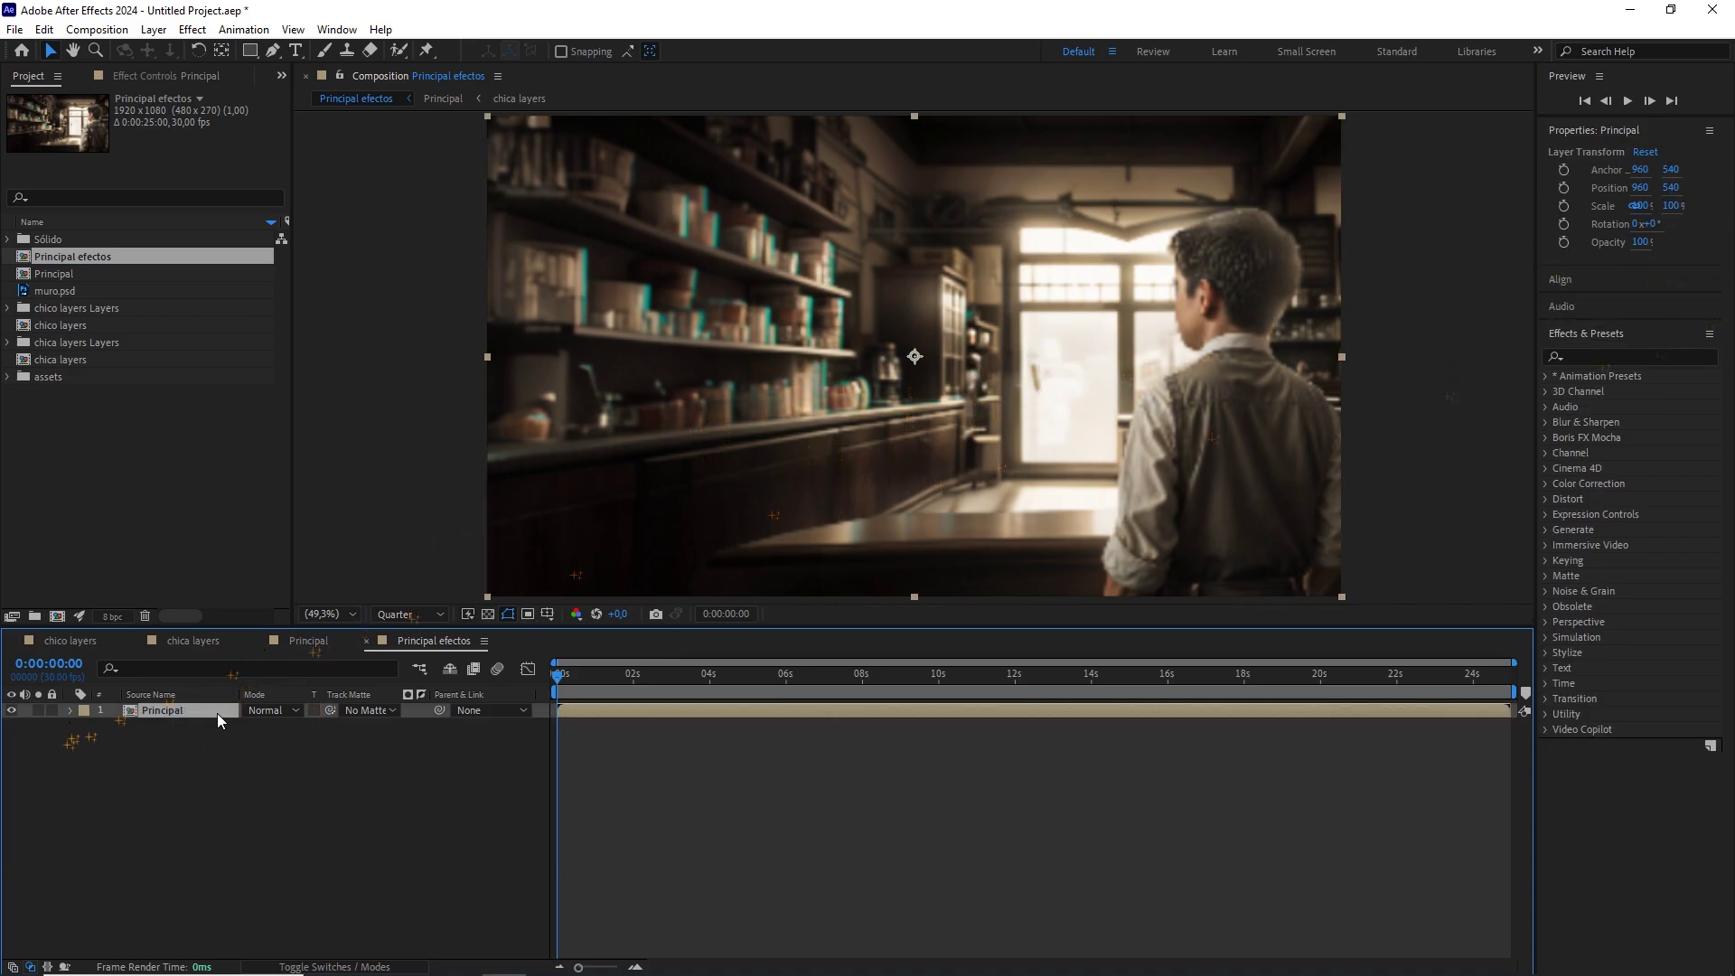
{"action": "left_click", "coordinate": [1634, 356]}
{"action": "type", "text": "trikt"}
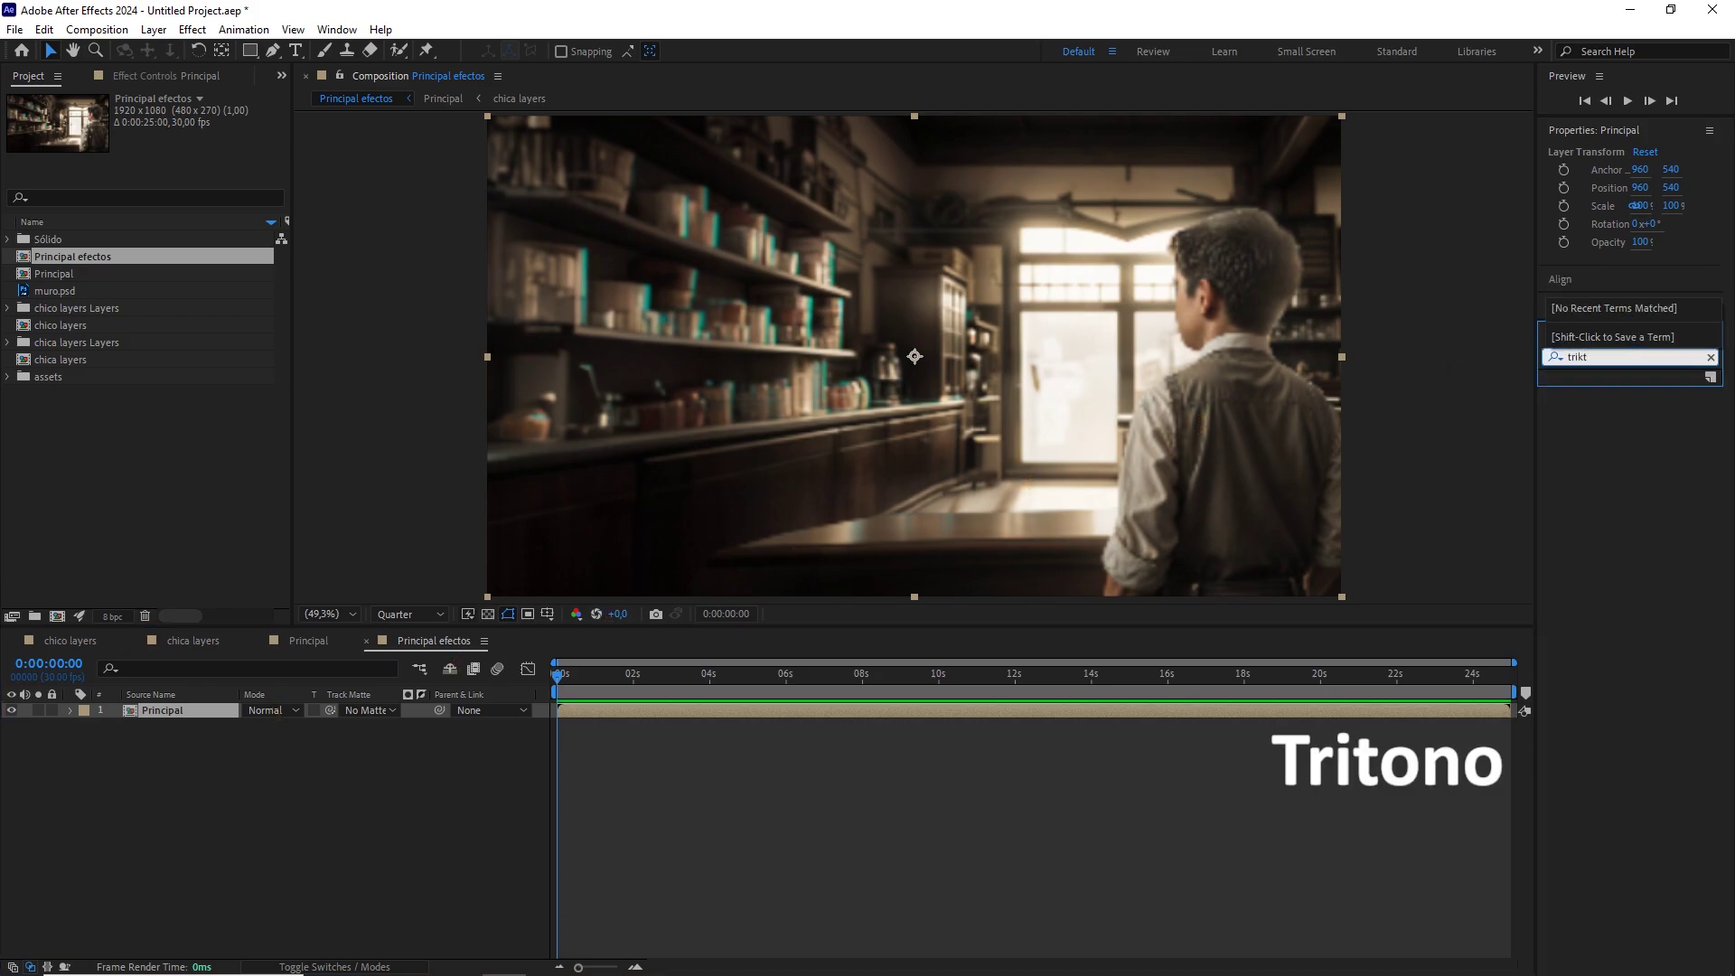
{"action": "key", "text": "BackSpace"}
{"action": "key", "text": "BackSpace"}
{"action": "type", "text": "t"}
{"action": "left_click_drag", "start_coordinate": [1617, 392], "coordinate": [209, 707]}
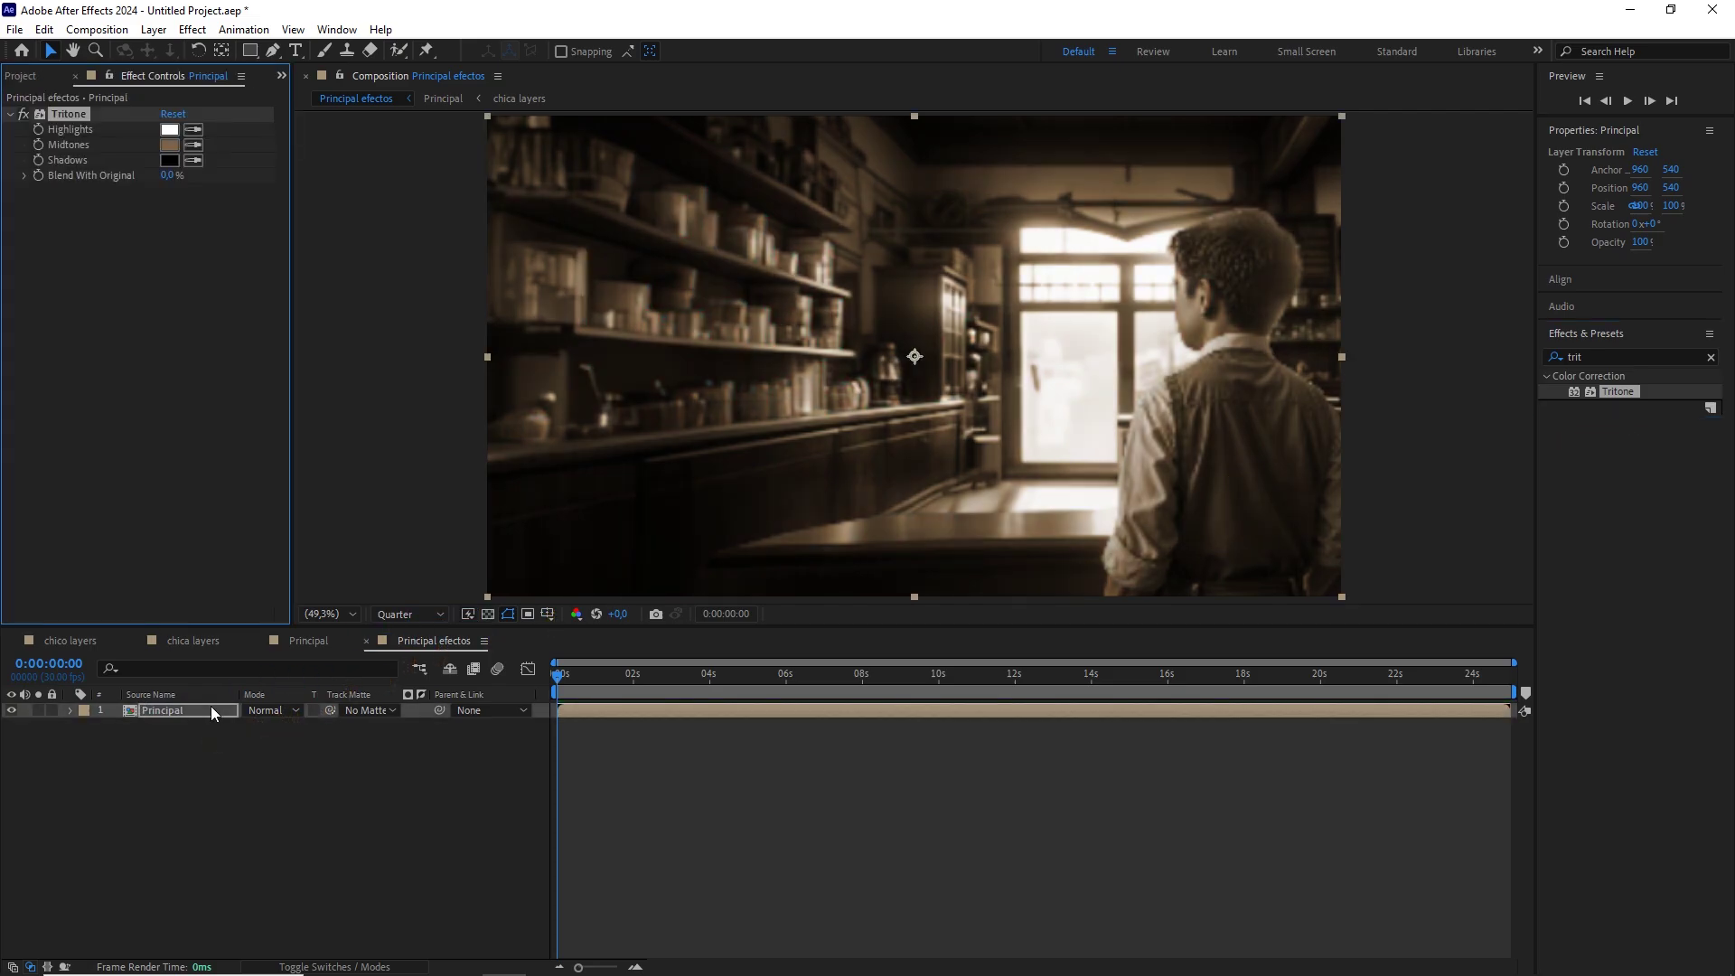
Set the Tritone Shadows colour to the very dark blue 000115.
{"action": "left_click", "coordinate": [169, 160]}
{"action": "left_click_drag", "start_coordinate": [524, 377], "coordinate": [654, 331]}
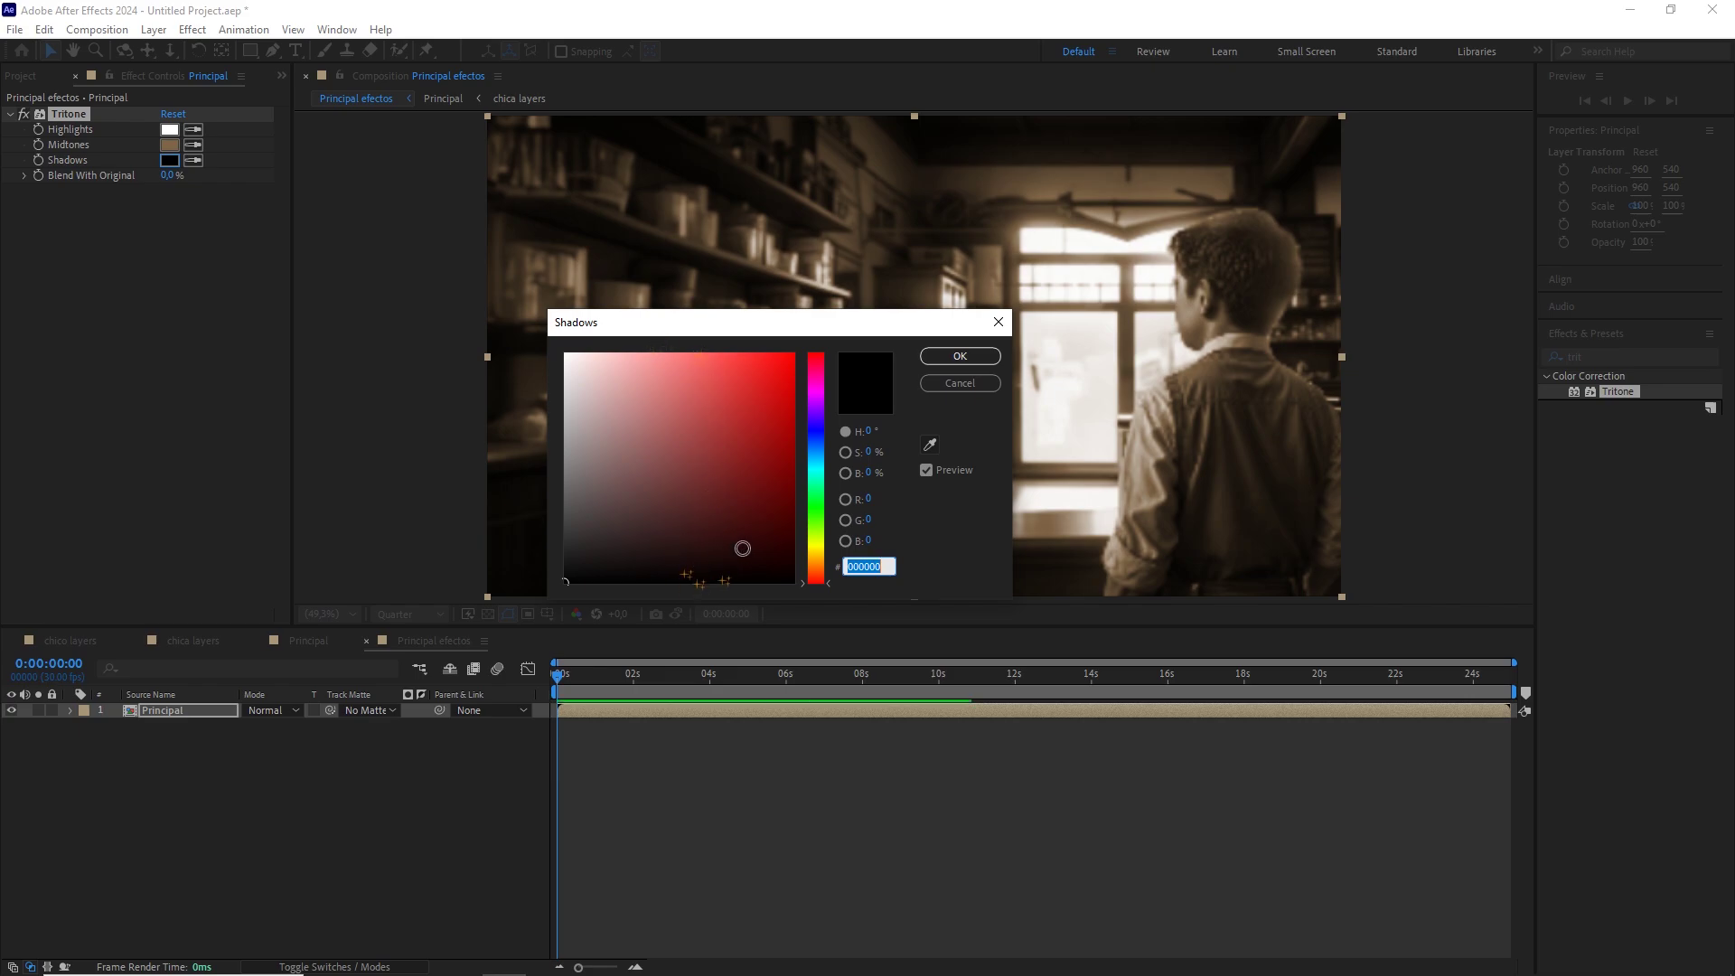
{"action": "left_click", "coordinate": [817, 433]}
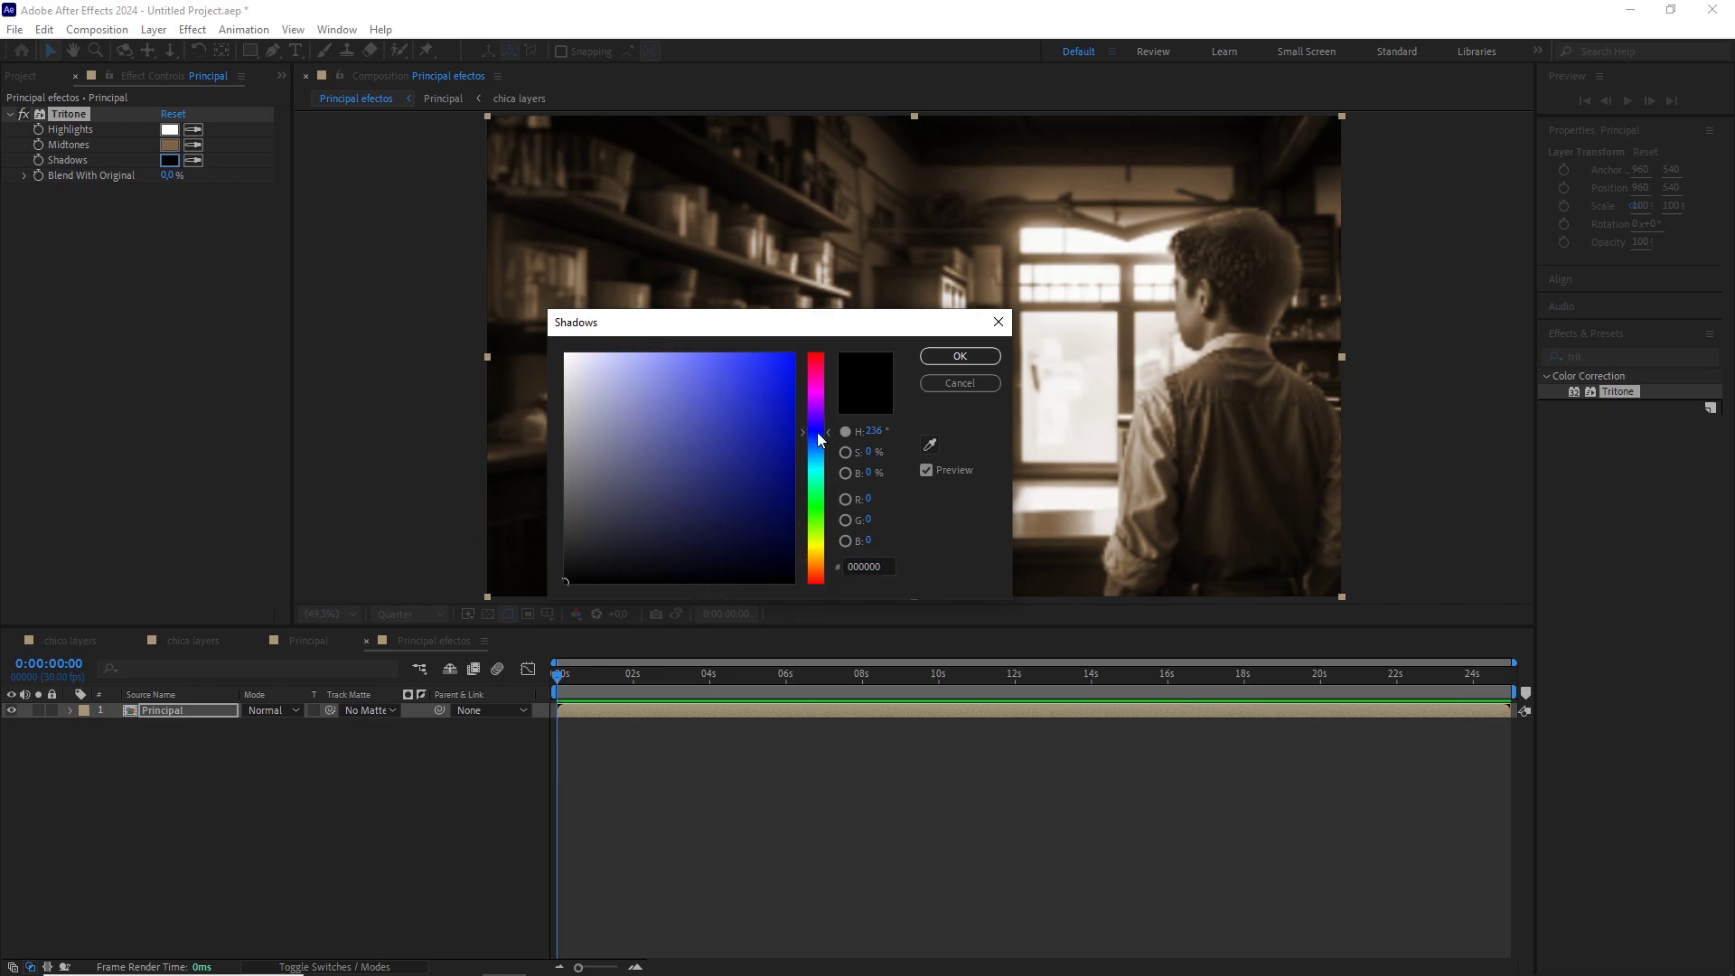
{"action": "mouse_move", "coordinate": [735, 566]}
{"action": "left_mouse_down"}
{"action": "mouse_move", "coordinate": [812, 599]}
{"action": "mouse_move", "coordinate": [796, 583]}
{"action": "mouse_move", "coordinate": [836, 509]}
{"action": "mouse_move", "coordinate": [861, 570]}
{"action": "mouse_move", "coordinate": [899, 534]}
{"action": "mouse_move", "coordinate": [895, 425]}
{"action": "mouse_move", "coordinate": [915, 562]}
{"action": "left_mouse_up"}
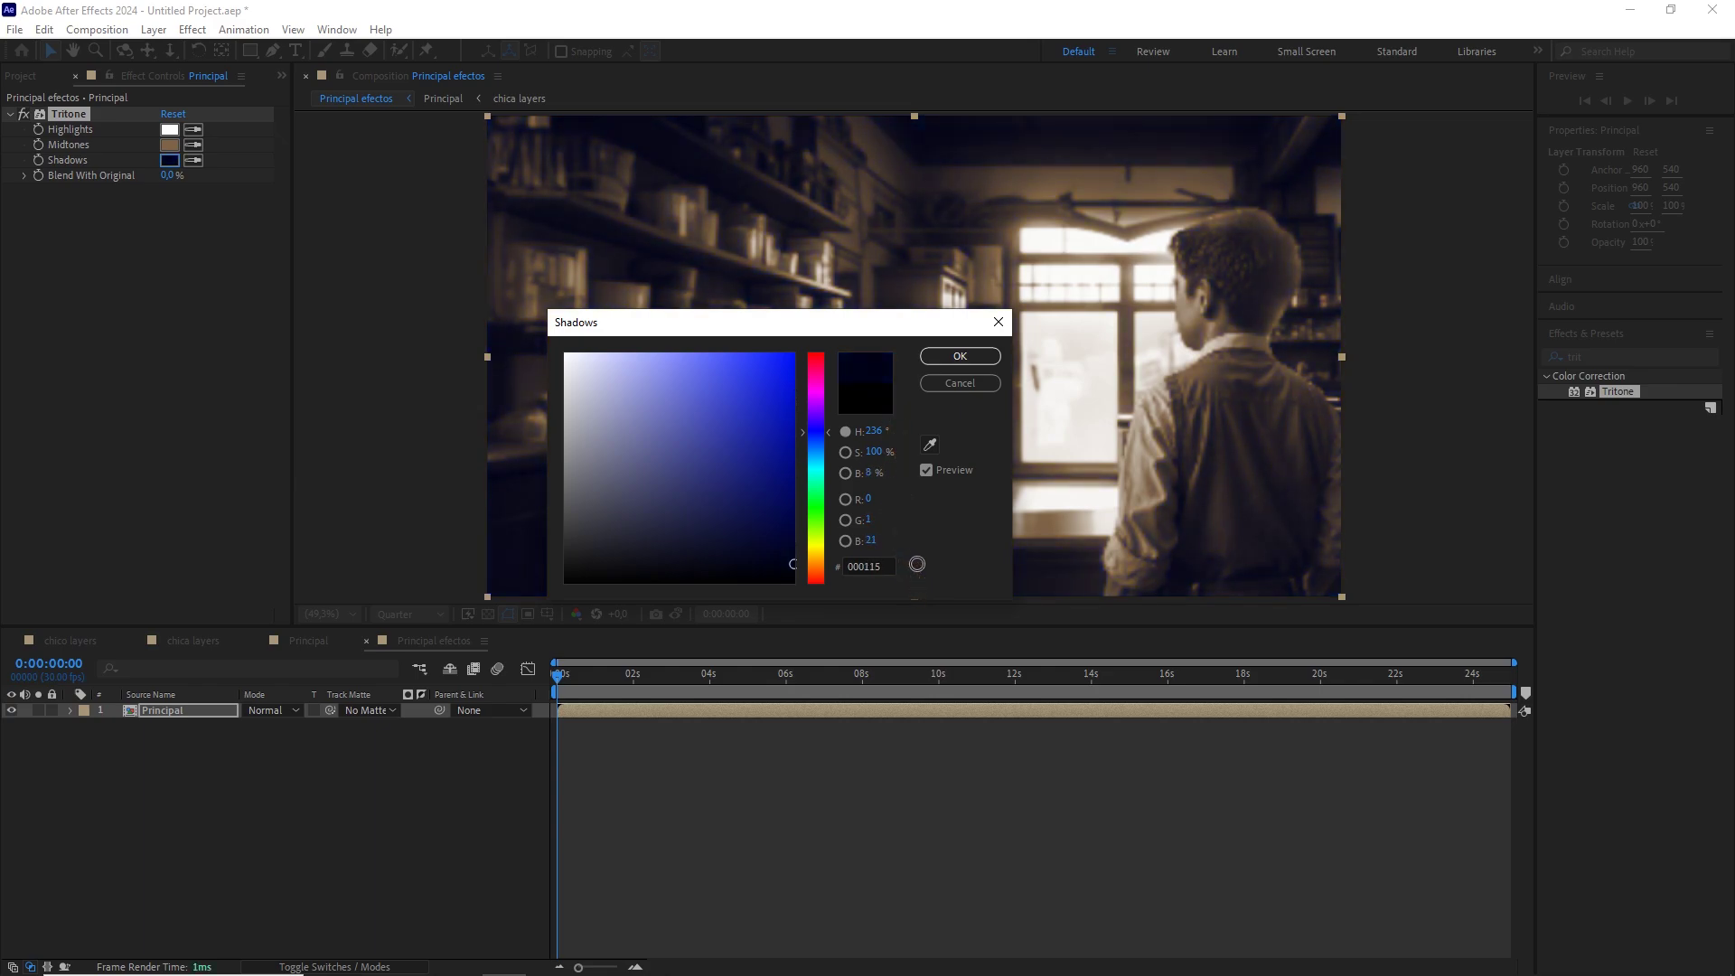
{"action": "left_click", "coordinate": [960, 356]}
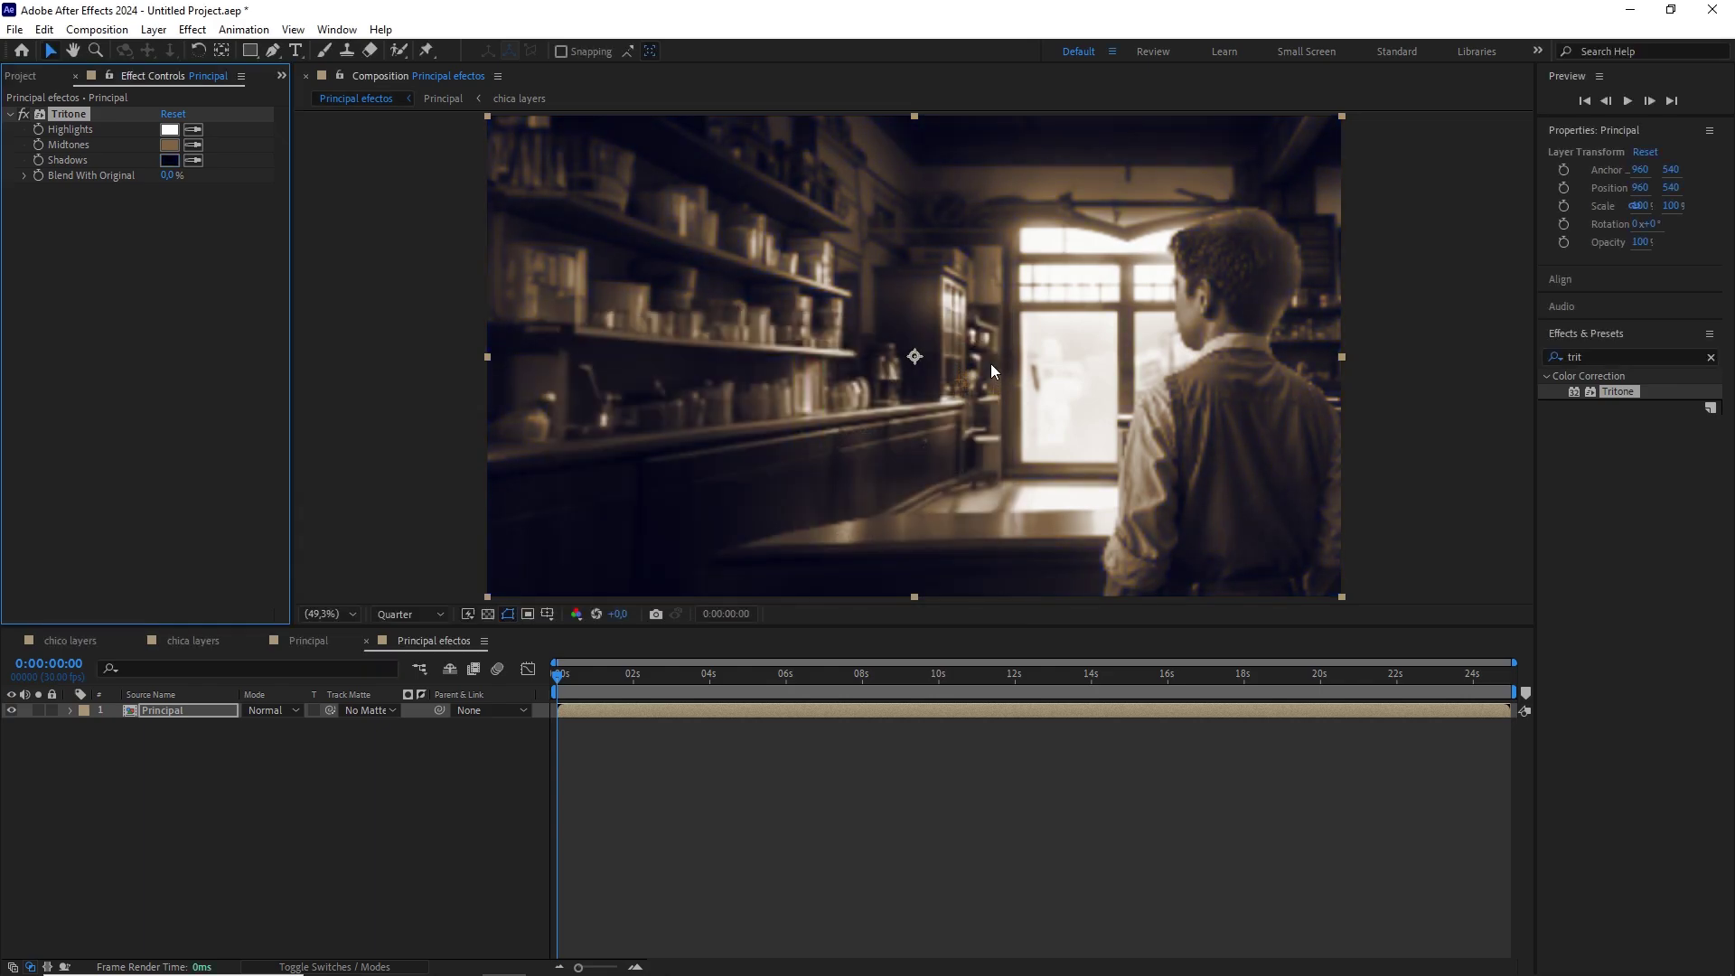
Set the Tritone Midtones colour to the lighter brown 977856.
{"action": "left_click", "coordinate": [169, 148]}
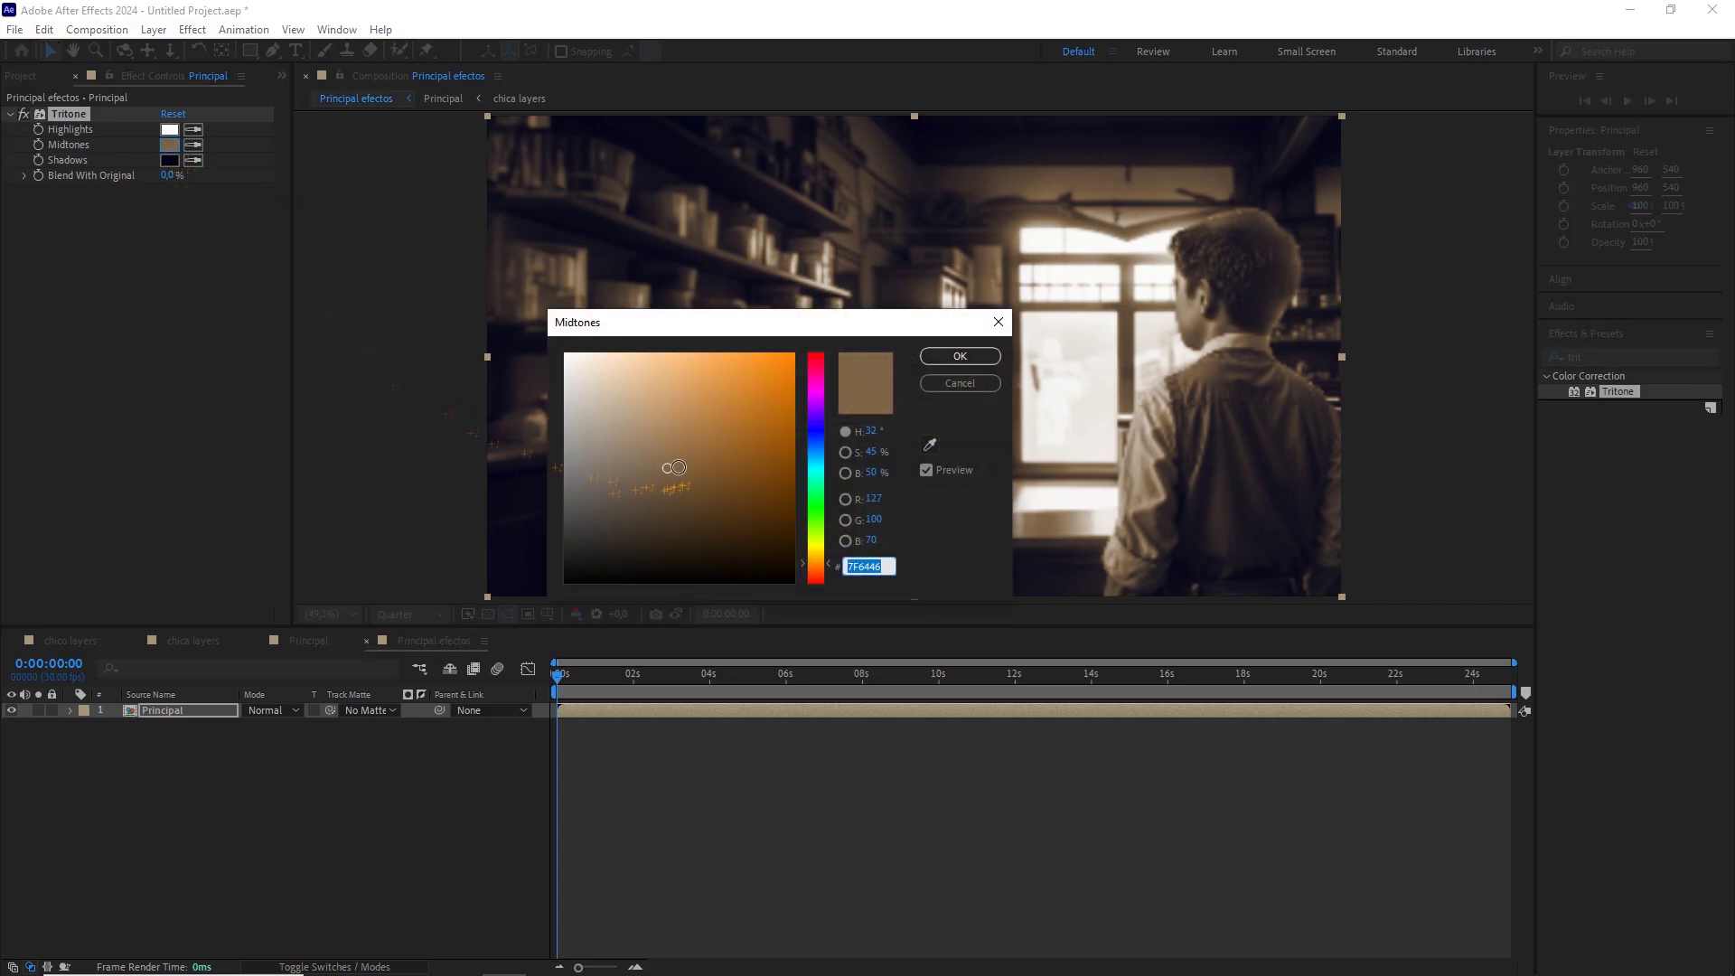
{"action": "left_click", "coordinate": [669, 465]}
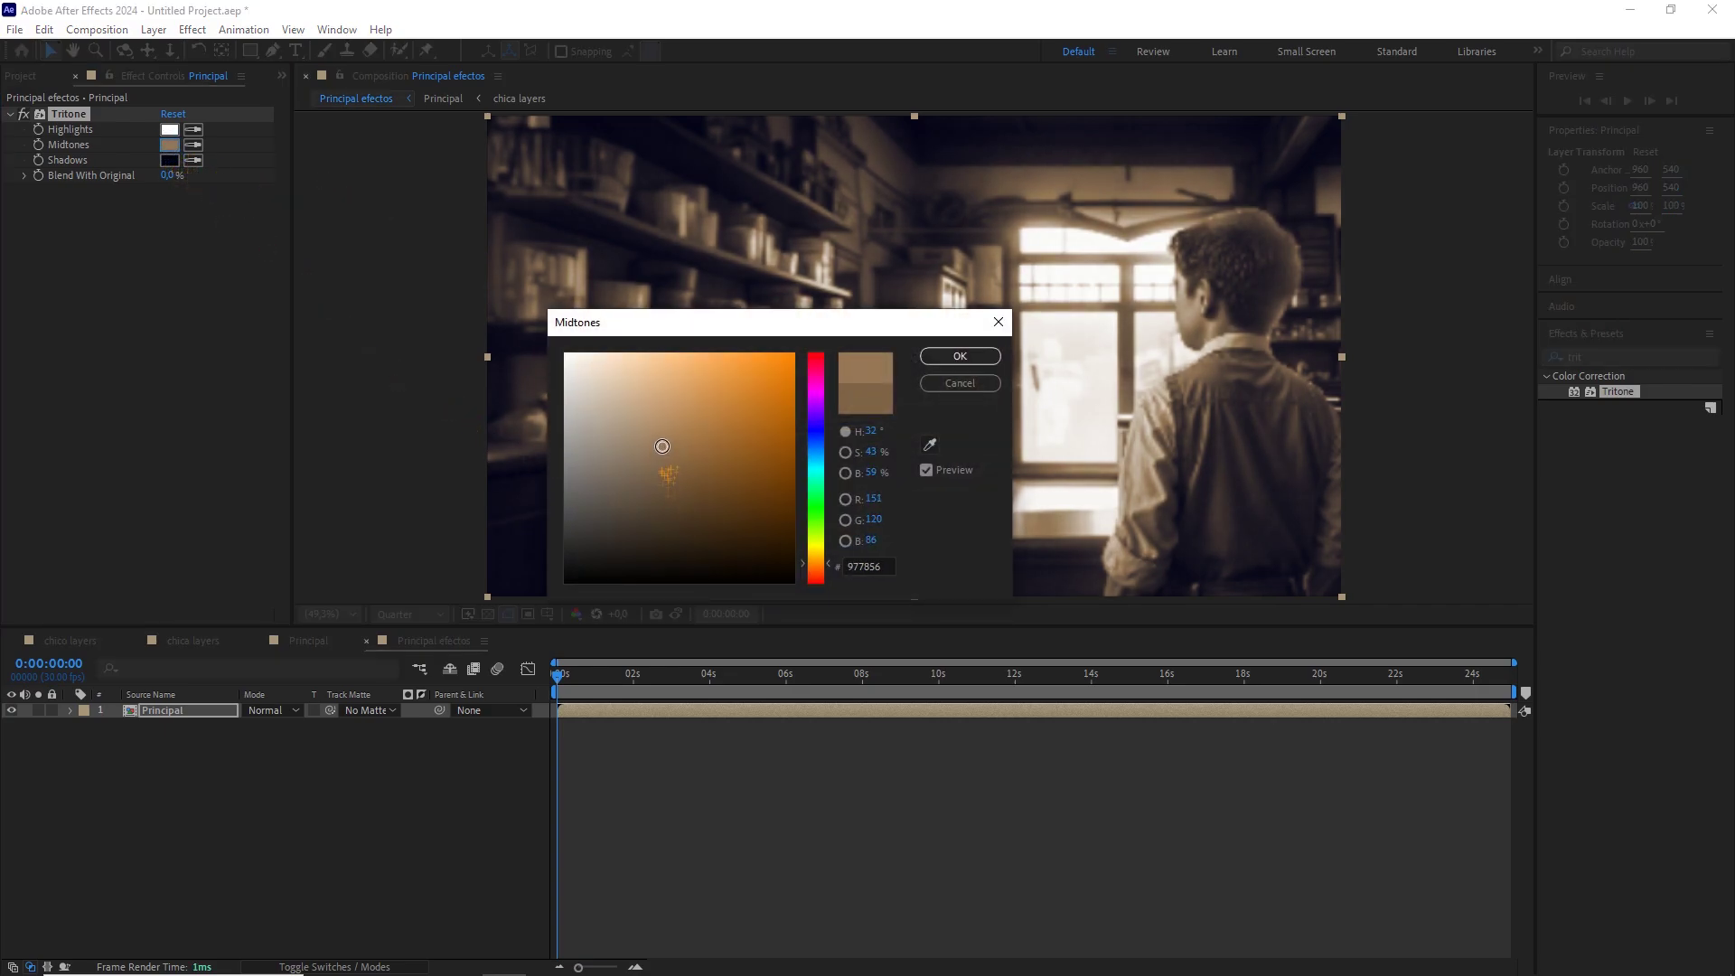
{"action": "left_click", "coordinate": [950, 356]}
Add an adjustment layer above the Principal layer and apply the Optics Compensation effect to it.
{"action": "right_click", "coordinate": [300, 804]}
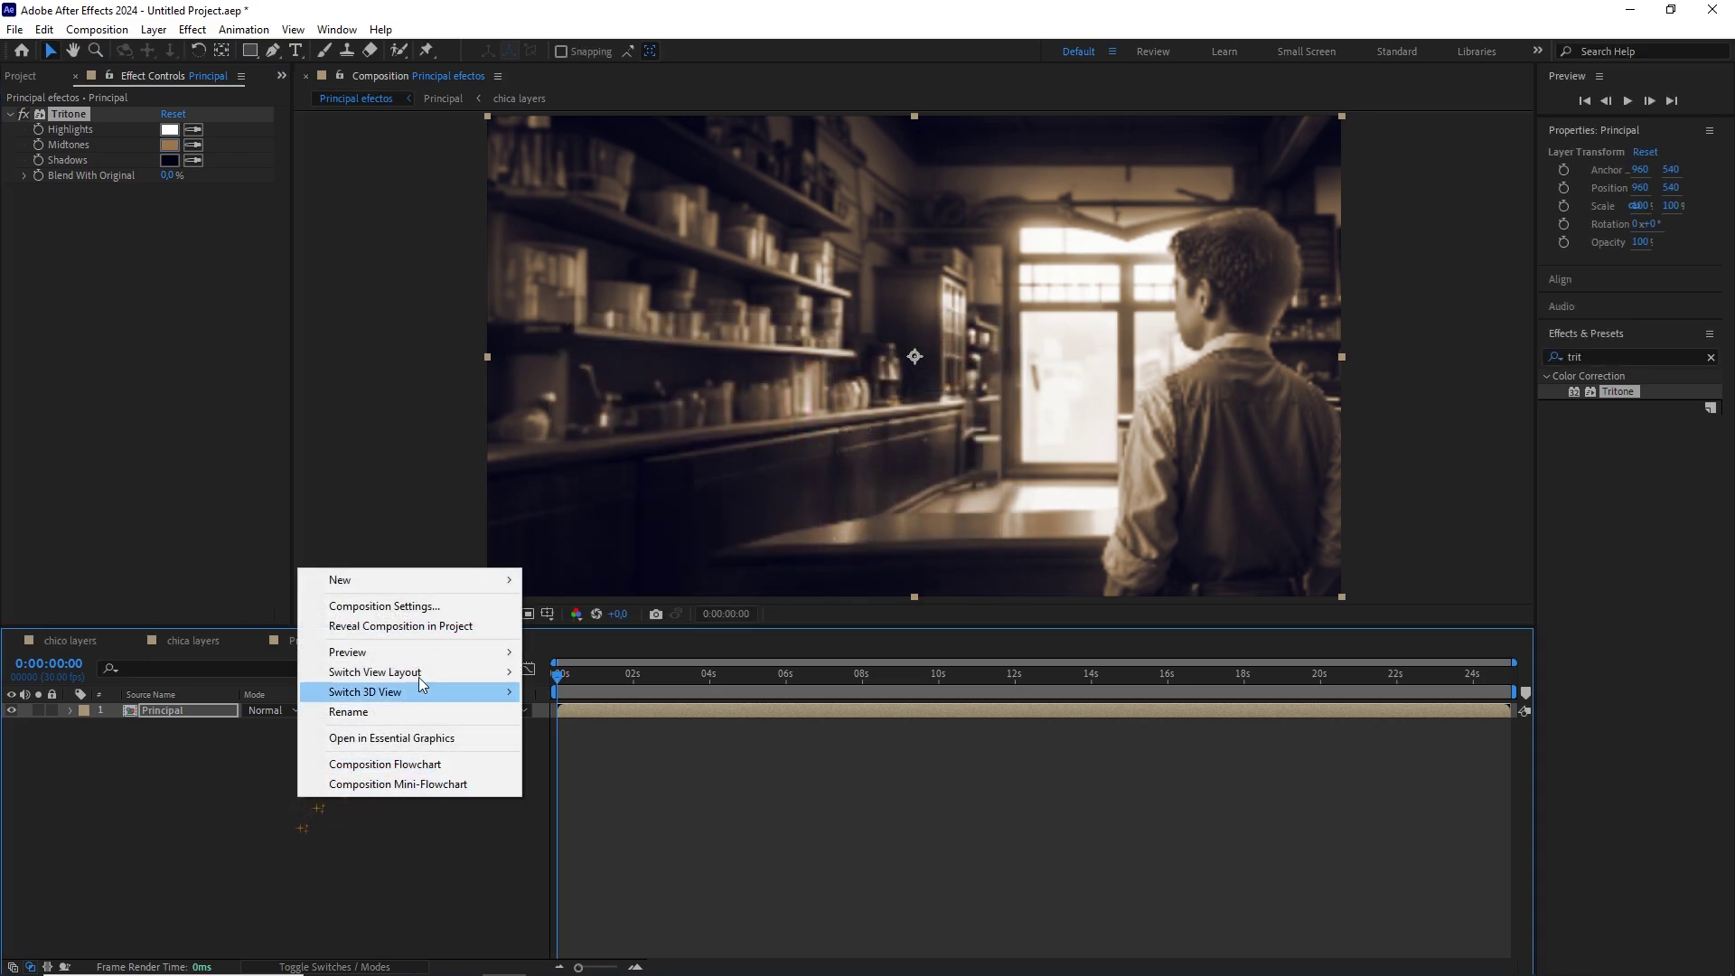
{"action": "mouse_move", "coordinate": [452, 579]}
{"action": "left_click", "coordinate": [602, 728]}
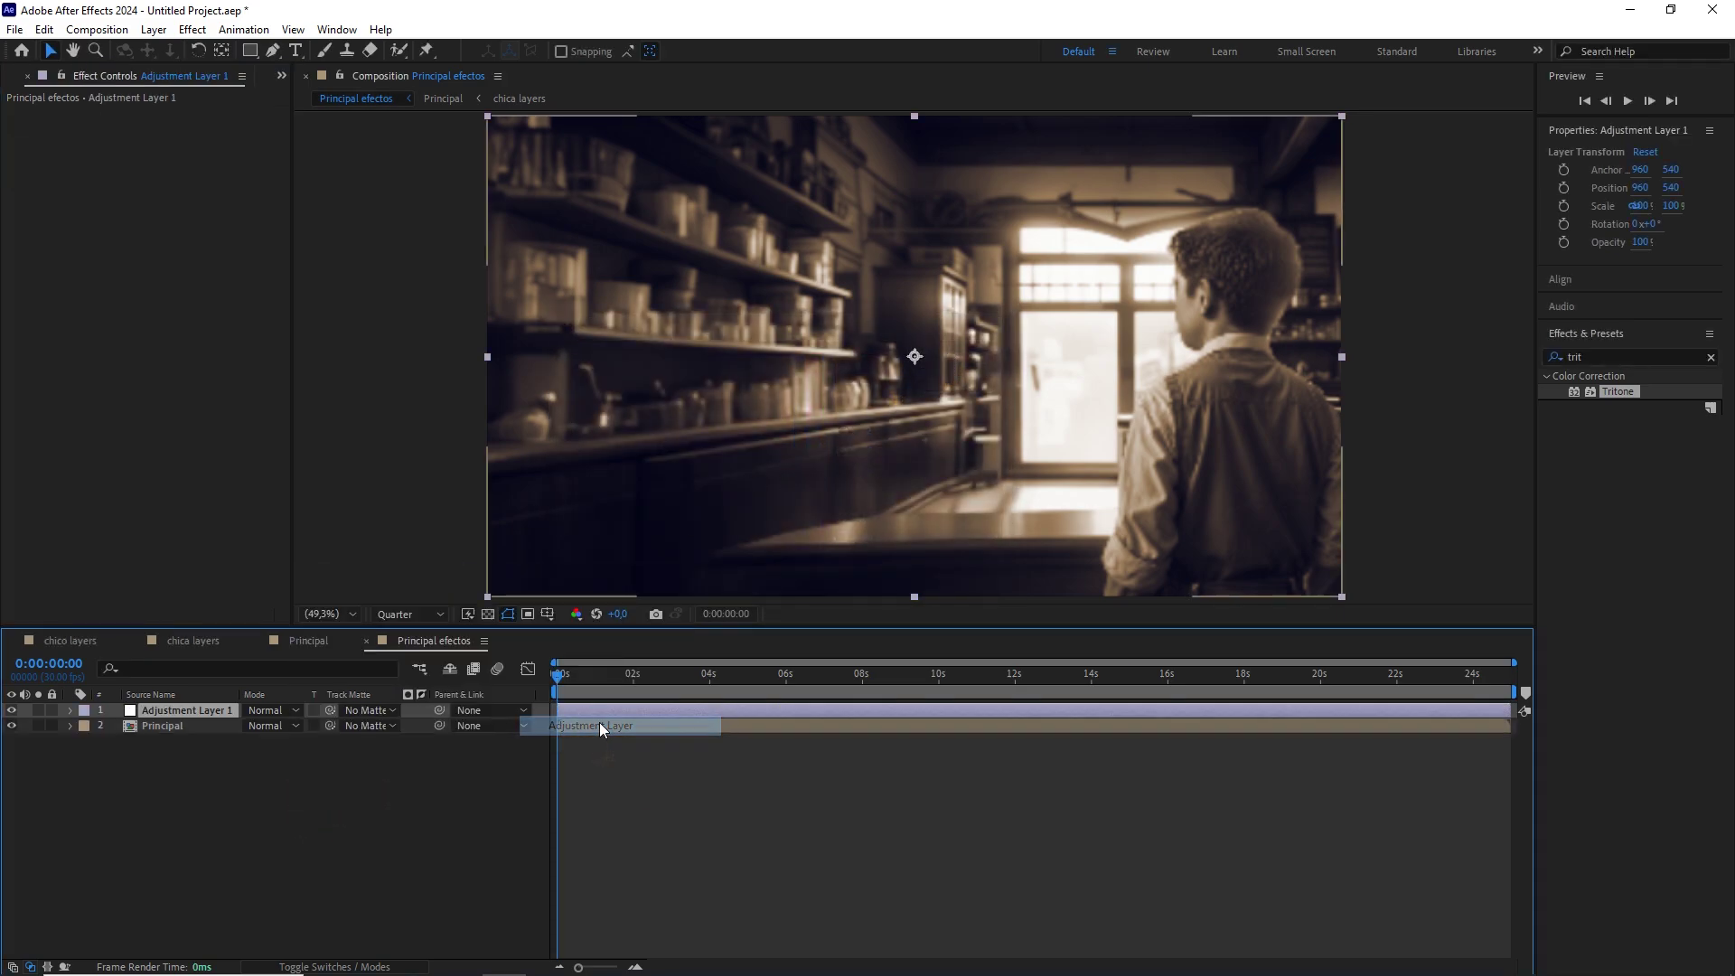
{"action": "left_click", "coordinate": [1620, 356]}
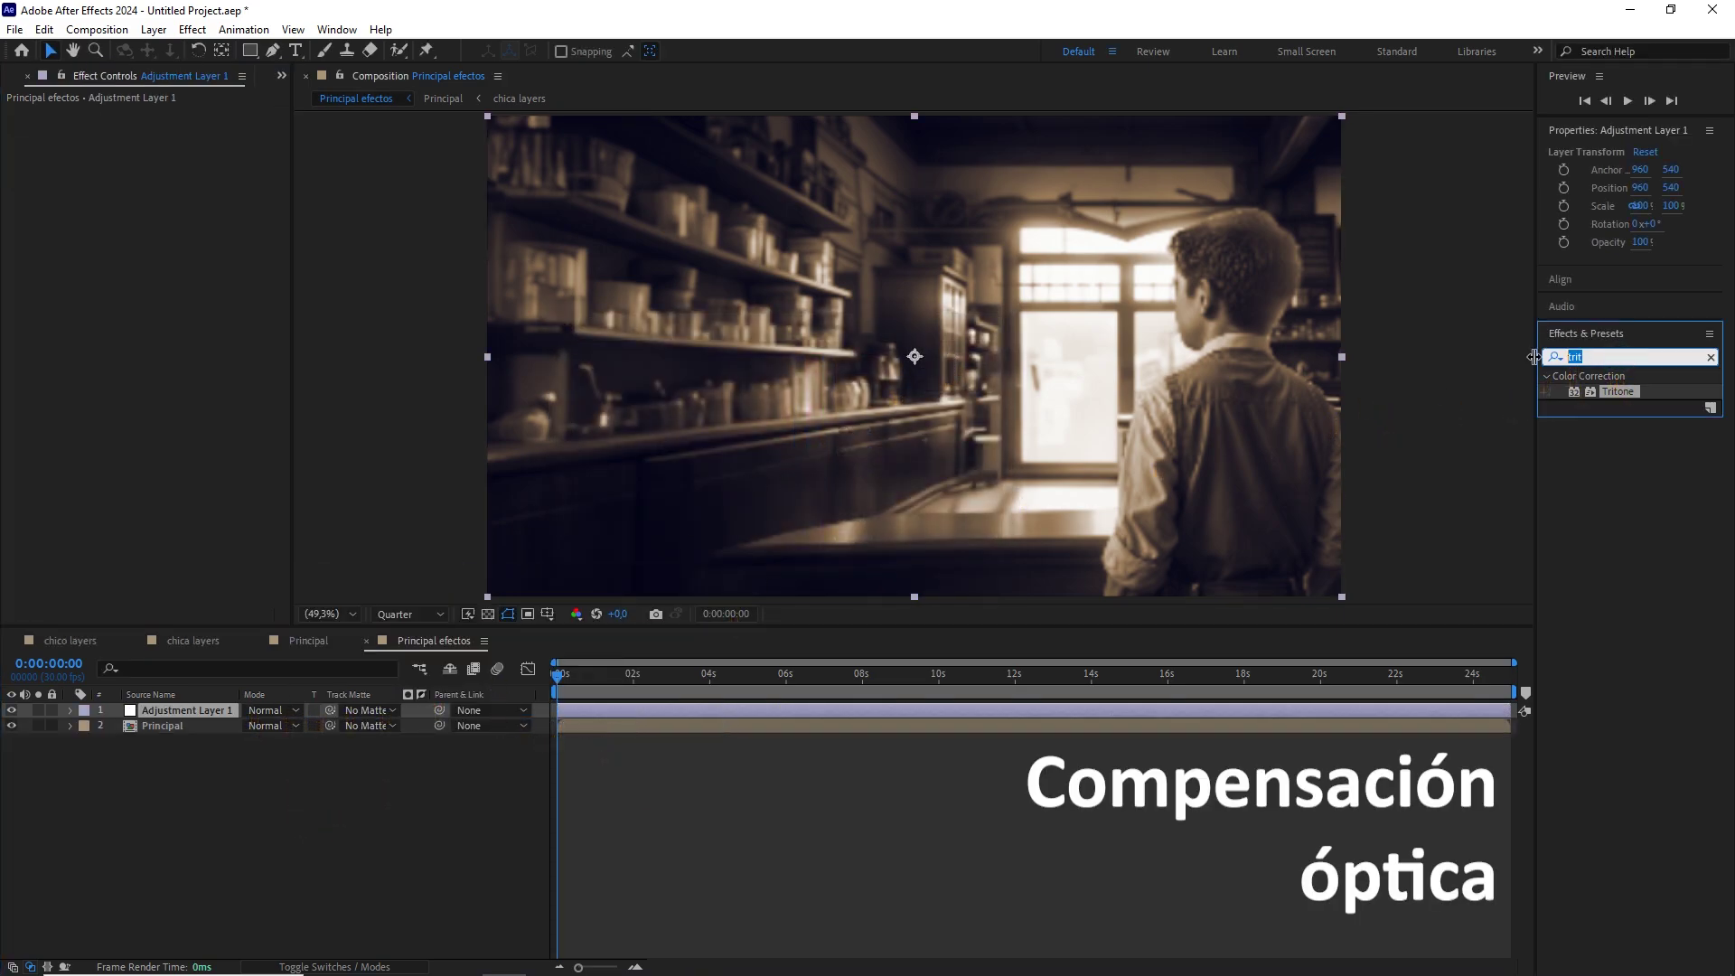
{"action": "type", "text": "opt"}
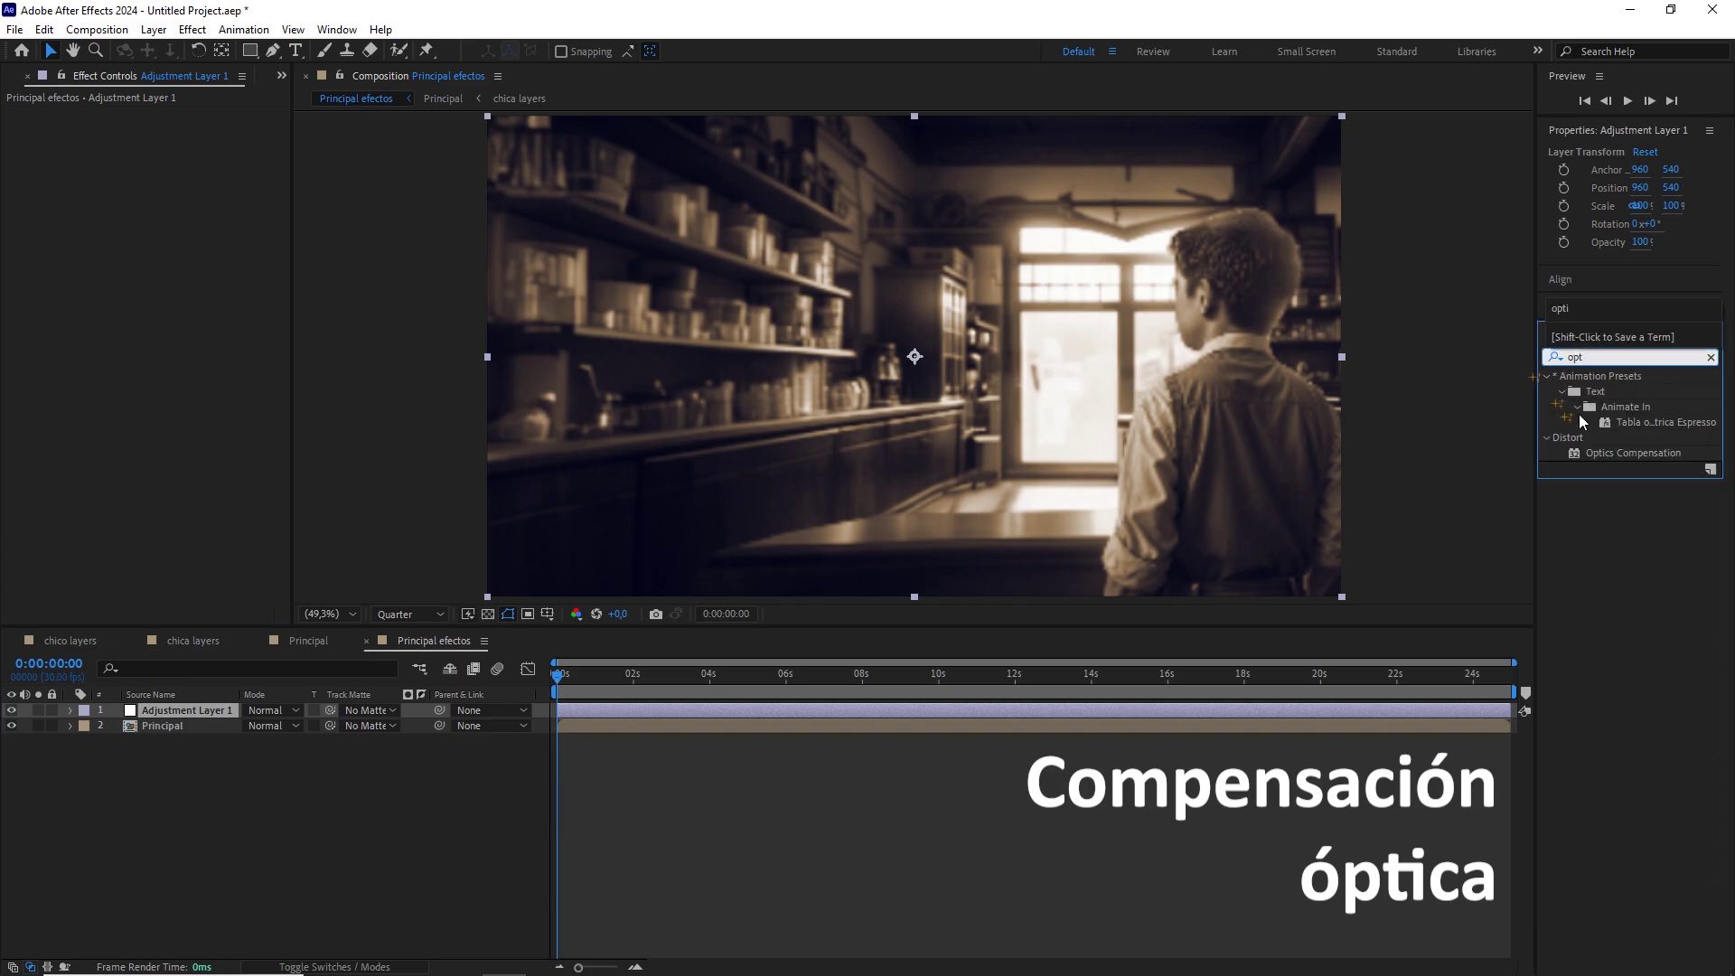
{"action": "left_click_drag", "start_coordinate": [1627, 453], "coordinate": [178, 715]}
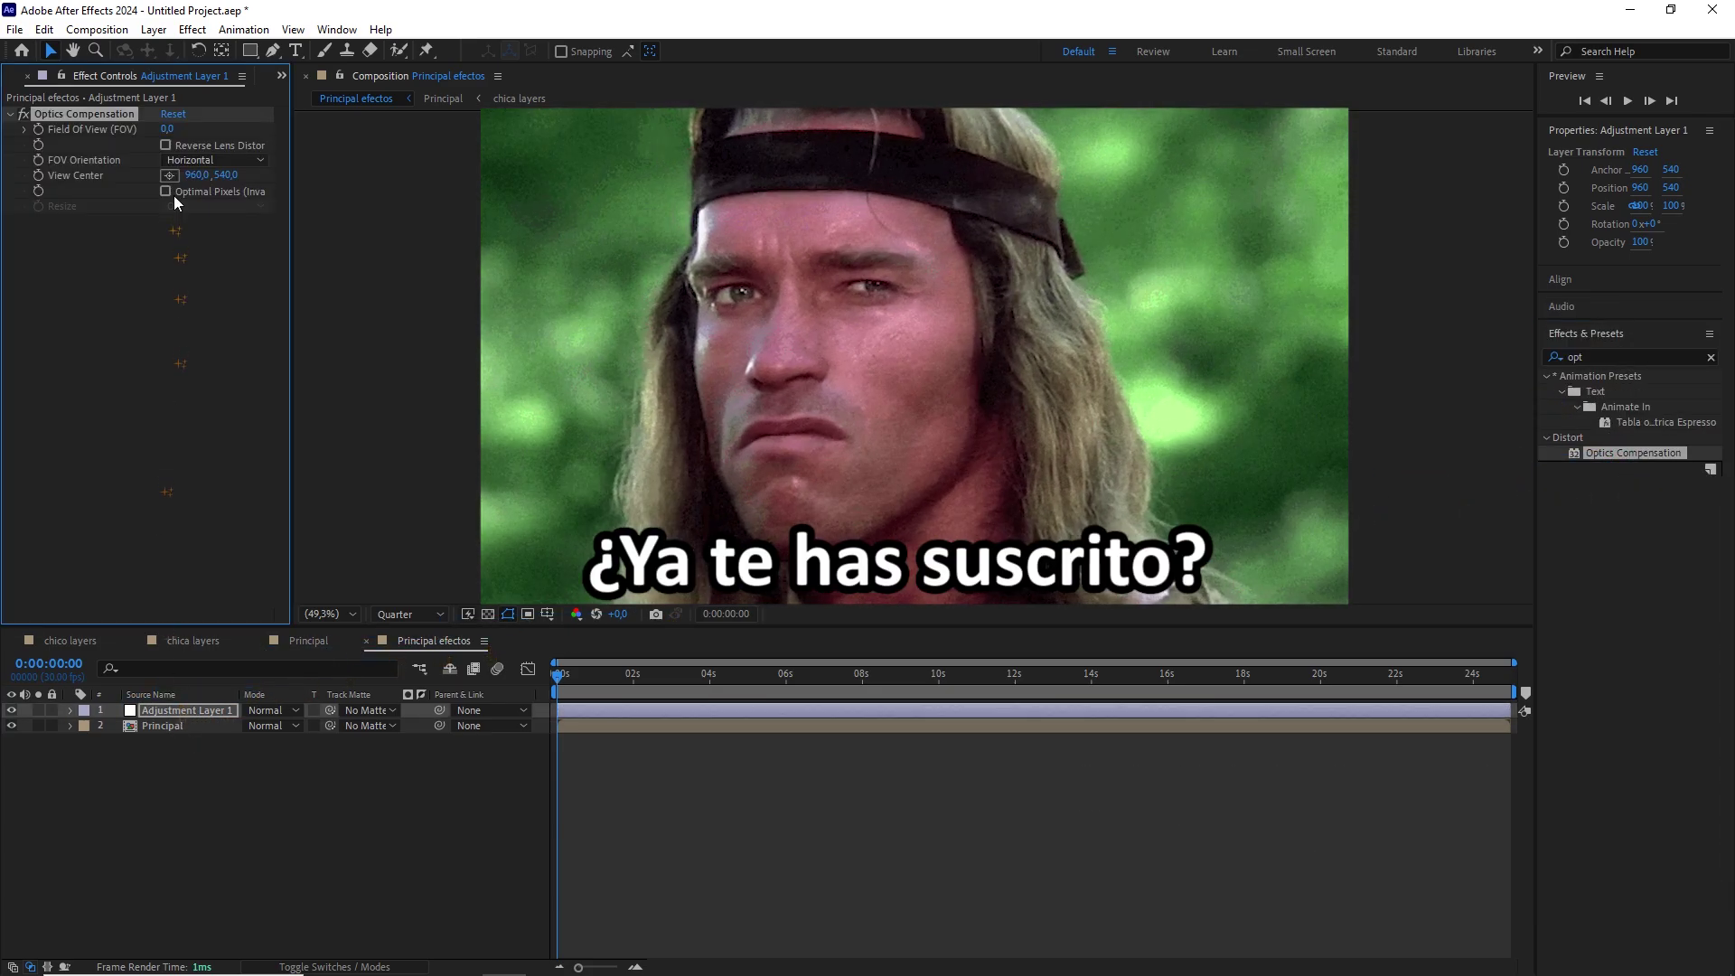
Set Optics Compensation's Field Of View to 50 with Reverse Lens Distortion enabled, and compare the frame at 0:00:02:25 with and without the effect.
{"action": "left_click_drag", "start_coordinate": [168, 129], "coordinate": [468, 129]}
{"action": "left_click", "coordinate": [168, 129]}
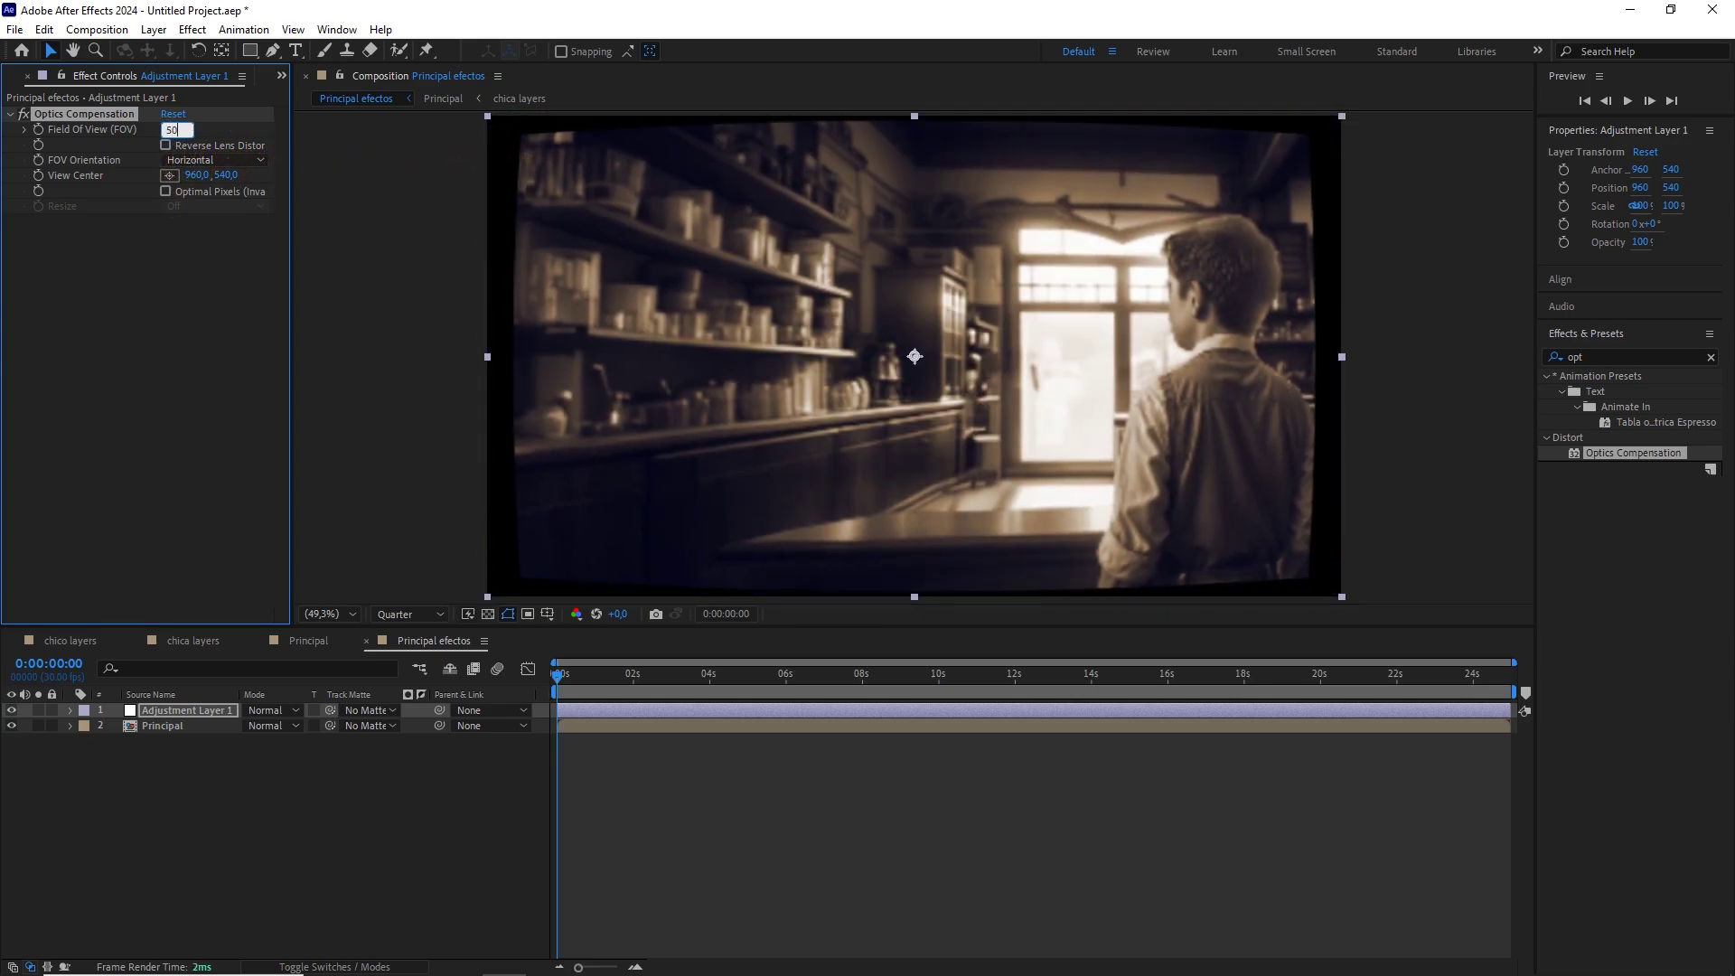
{"action": "left_click", "coordinate": [229, 219]}
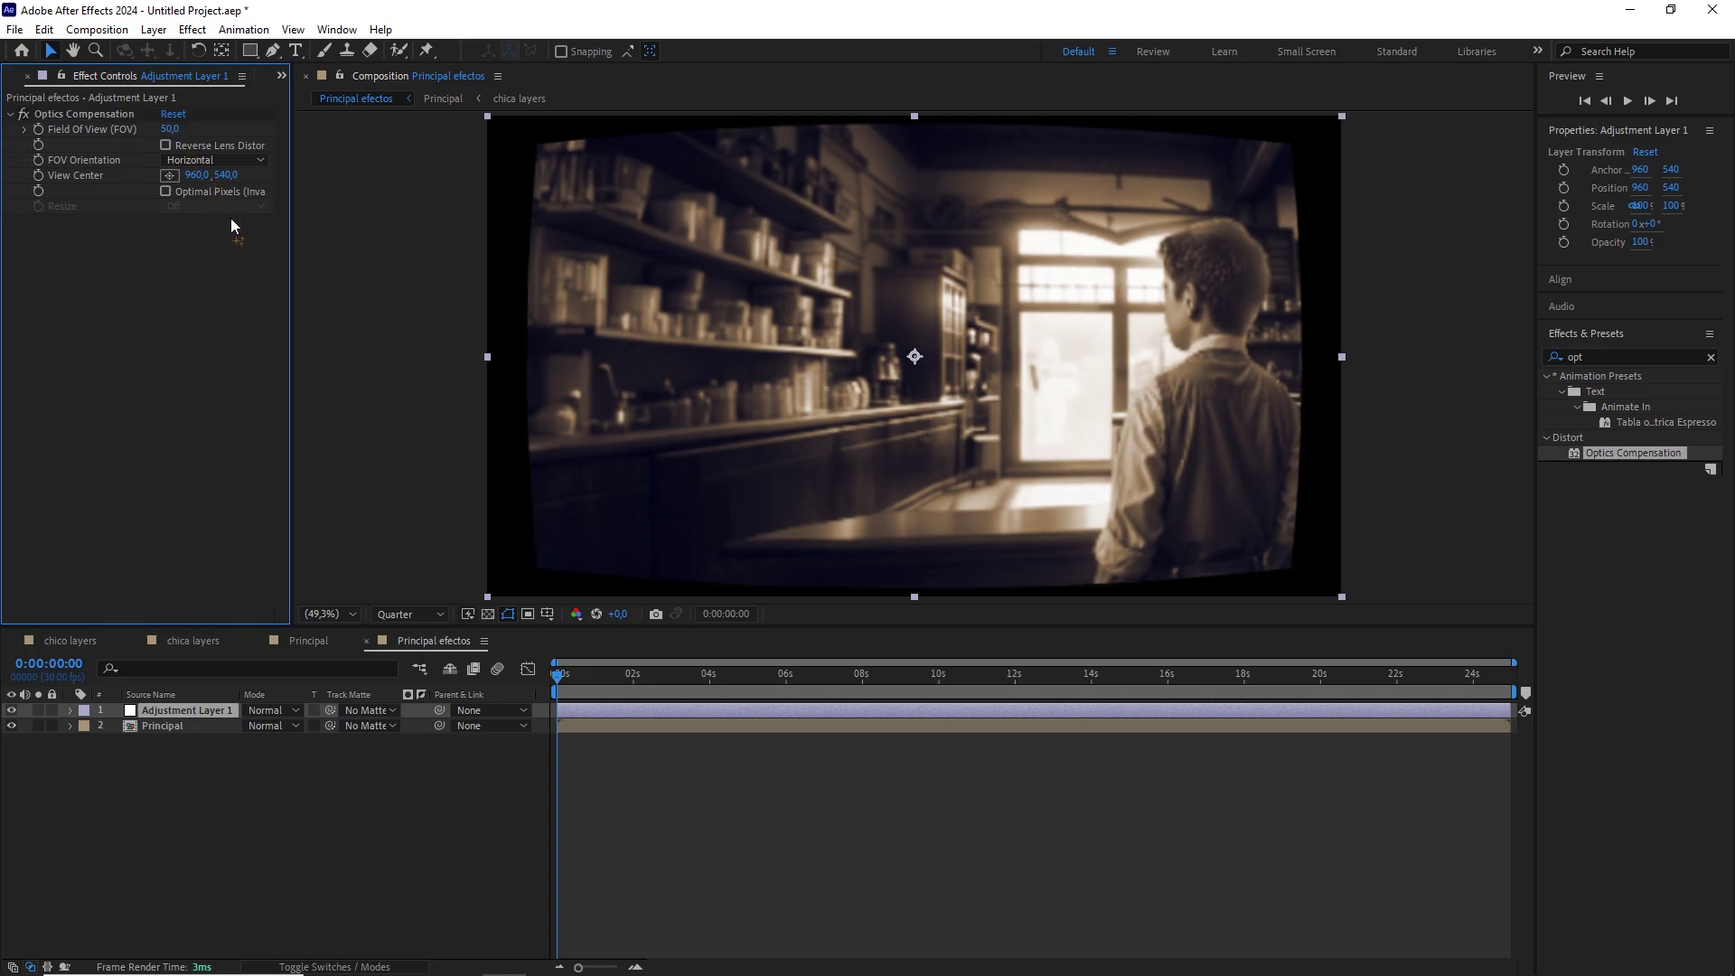
{"action": "left_click", "coordinate": [165, 146]}
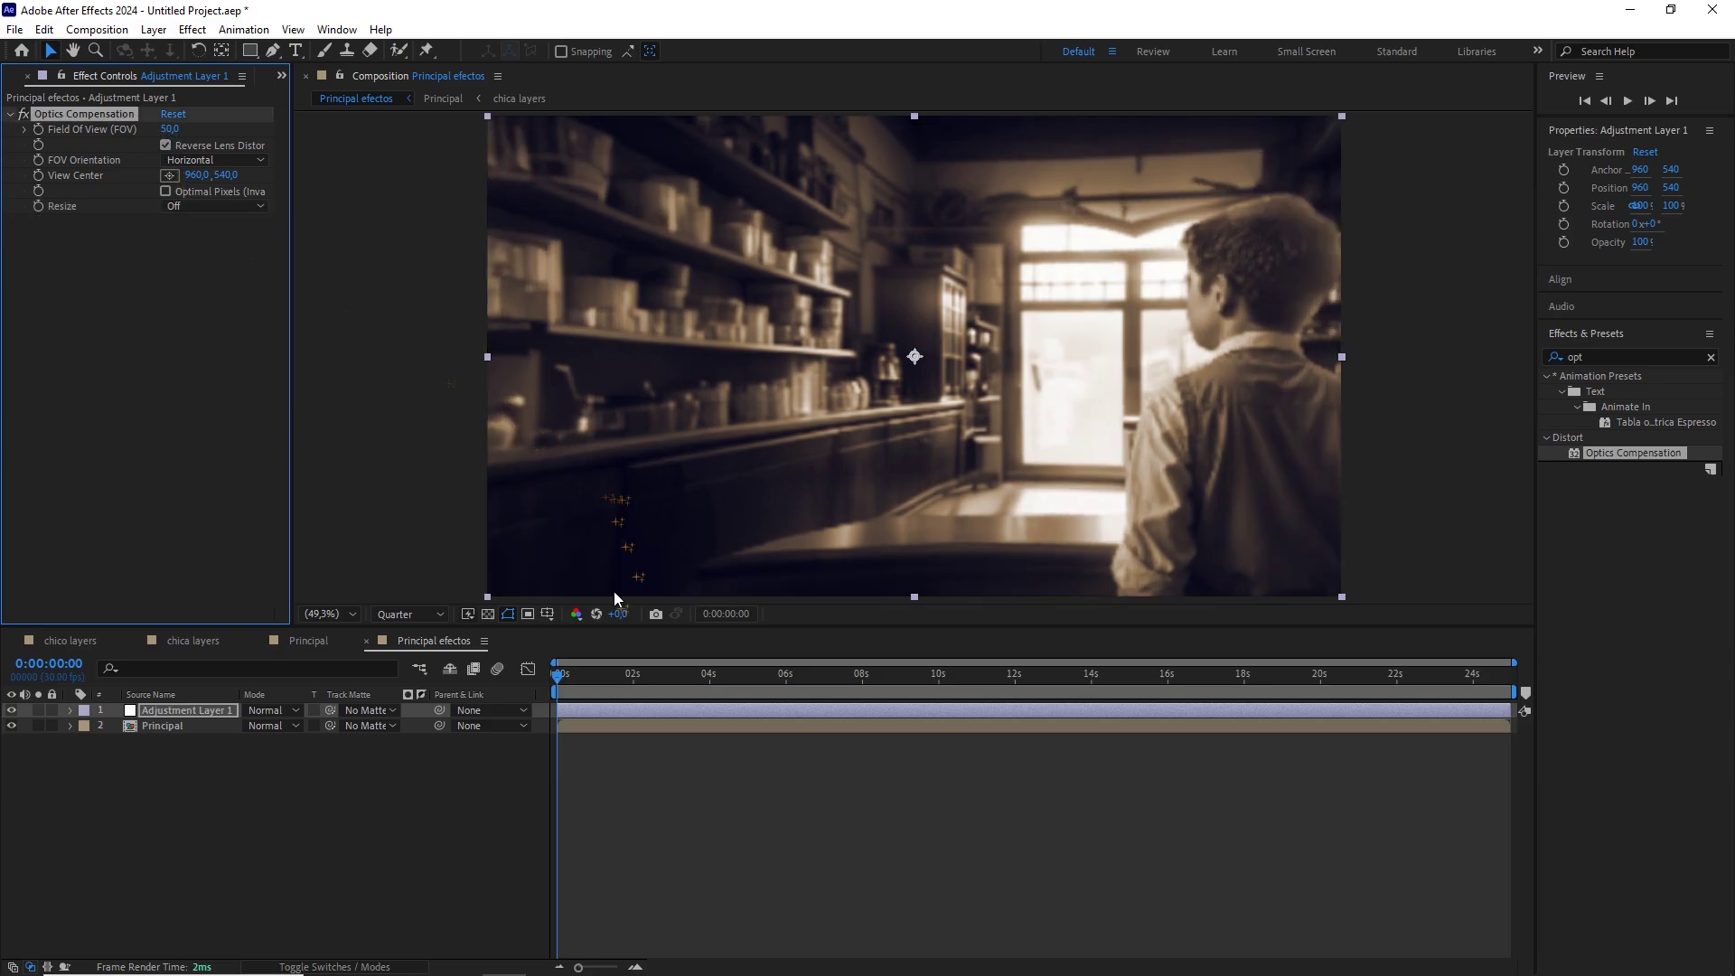
{"action": "left_click_drag", "start_coordinate": [582, 676], "coordinate": [665, 676]}
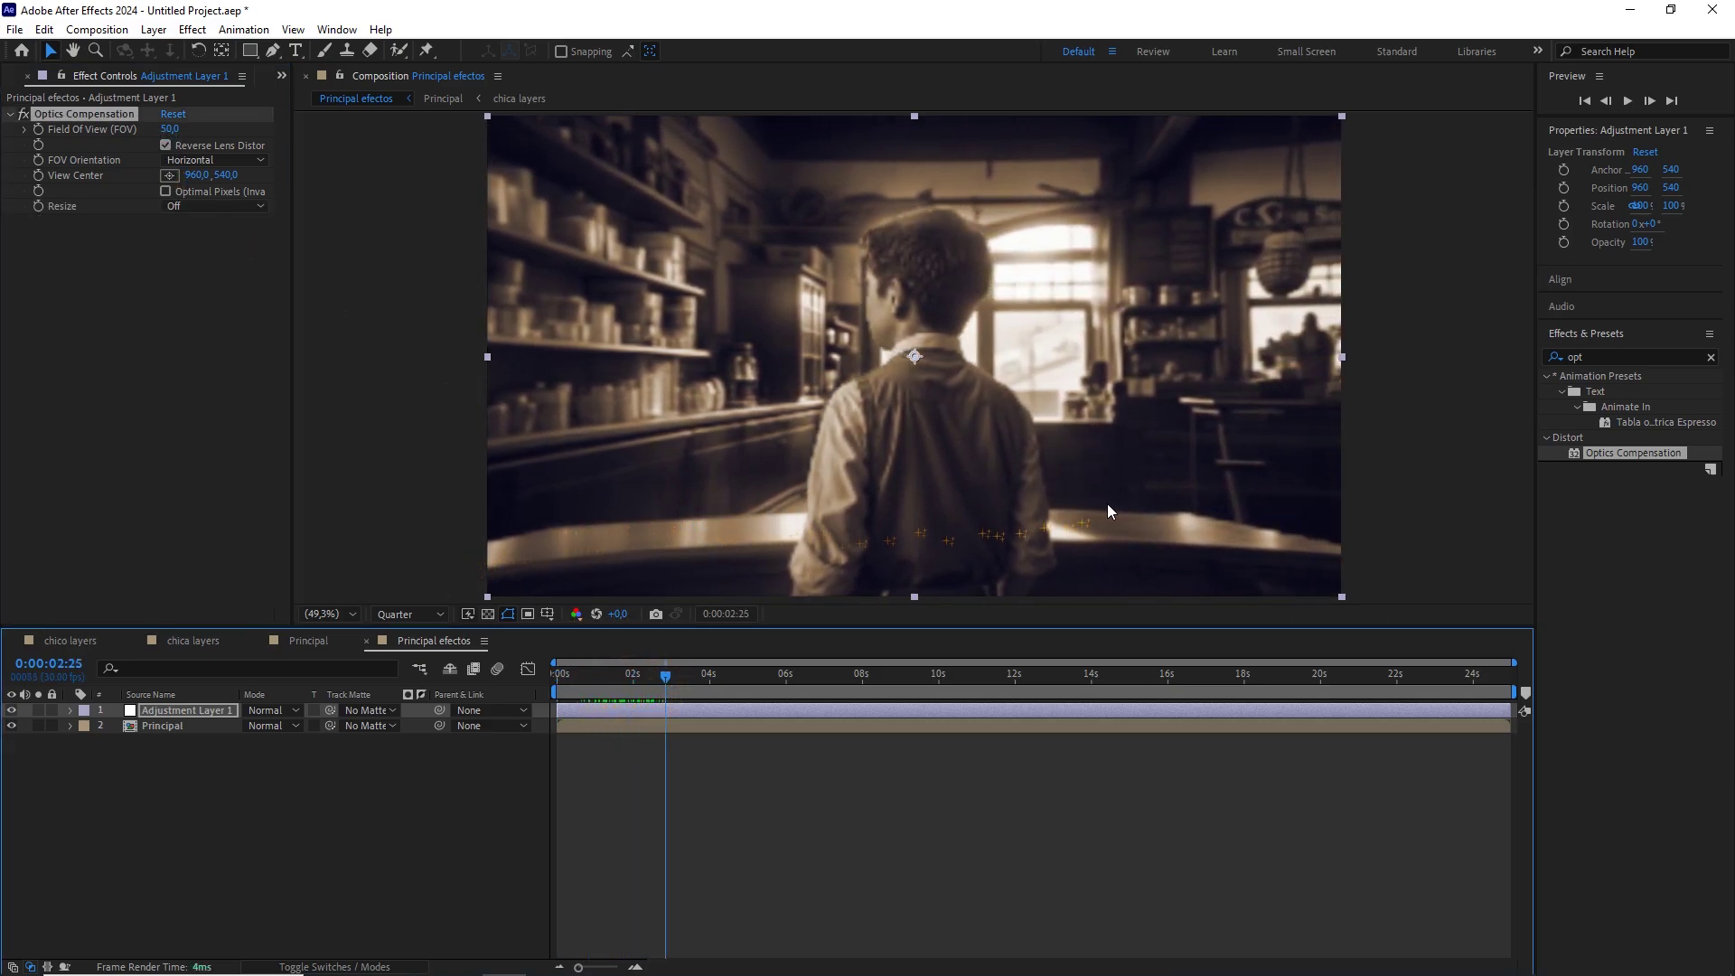
{"action": "left_click", "coordinate": [24, 116]}
{"action": "left_click", "coordinate": [24, 116]}
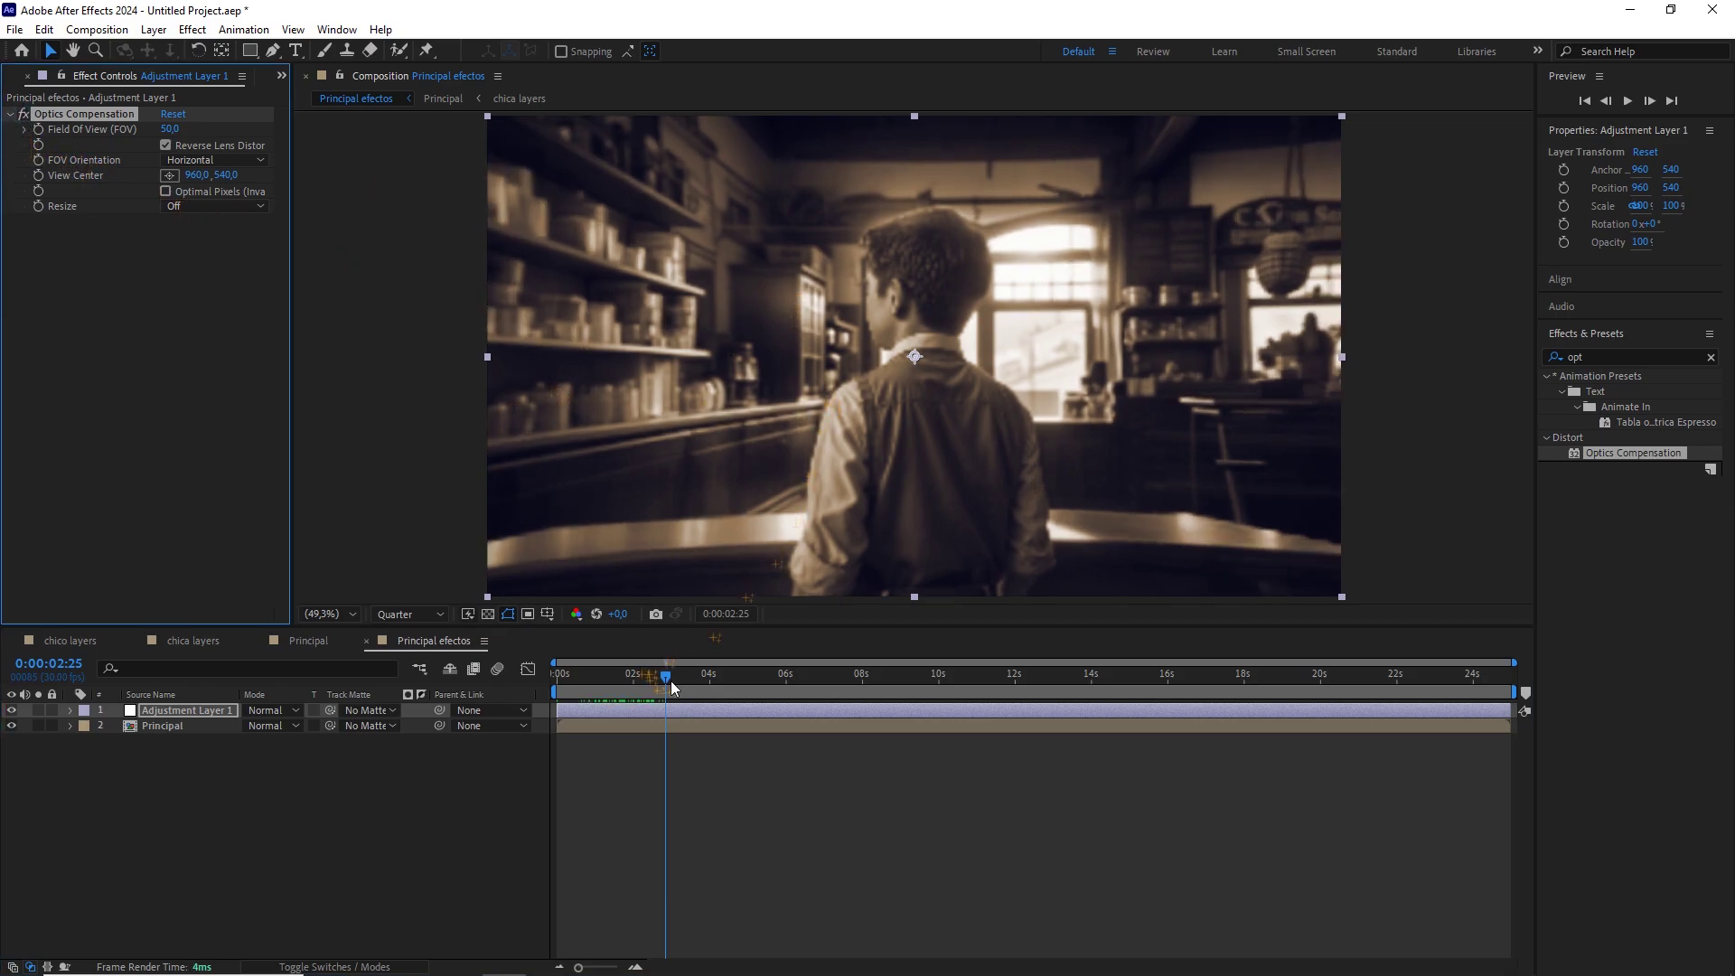
Apply the VR Chromatic Aberrations effect to Adjustment Layer 1.
{"action": "left_click", "coordinate": [213, 713]}
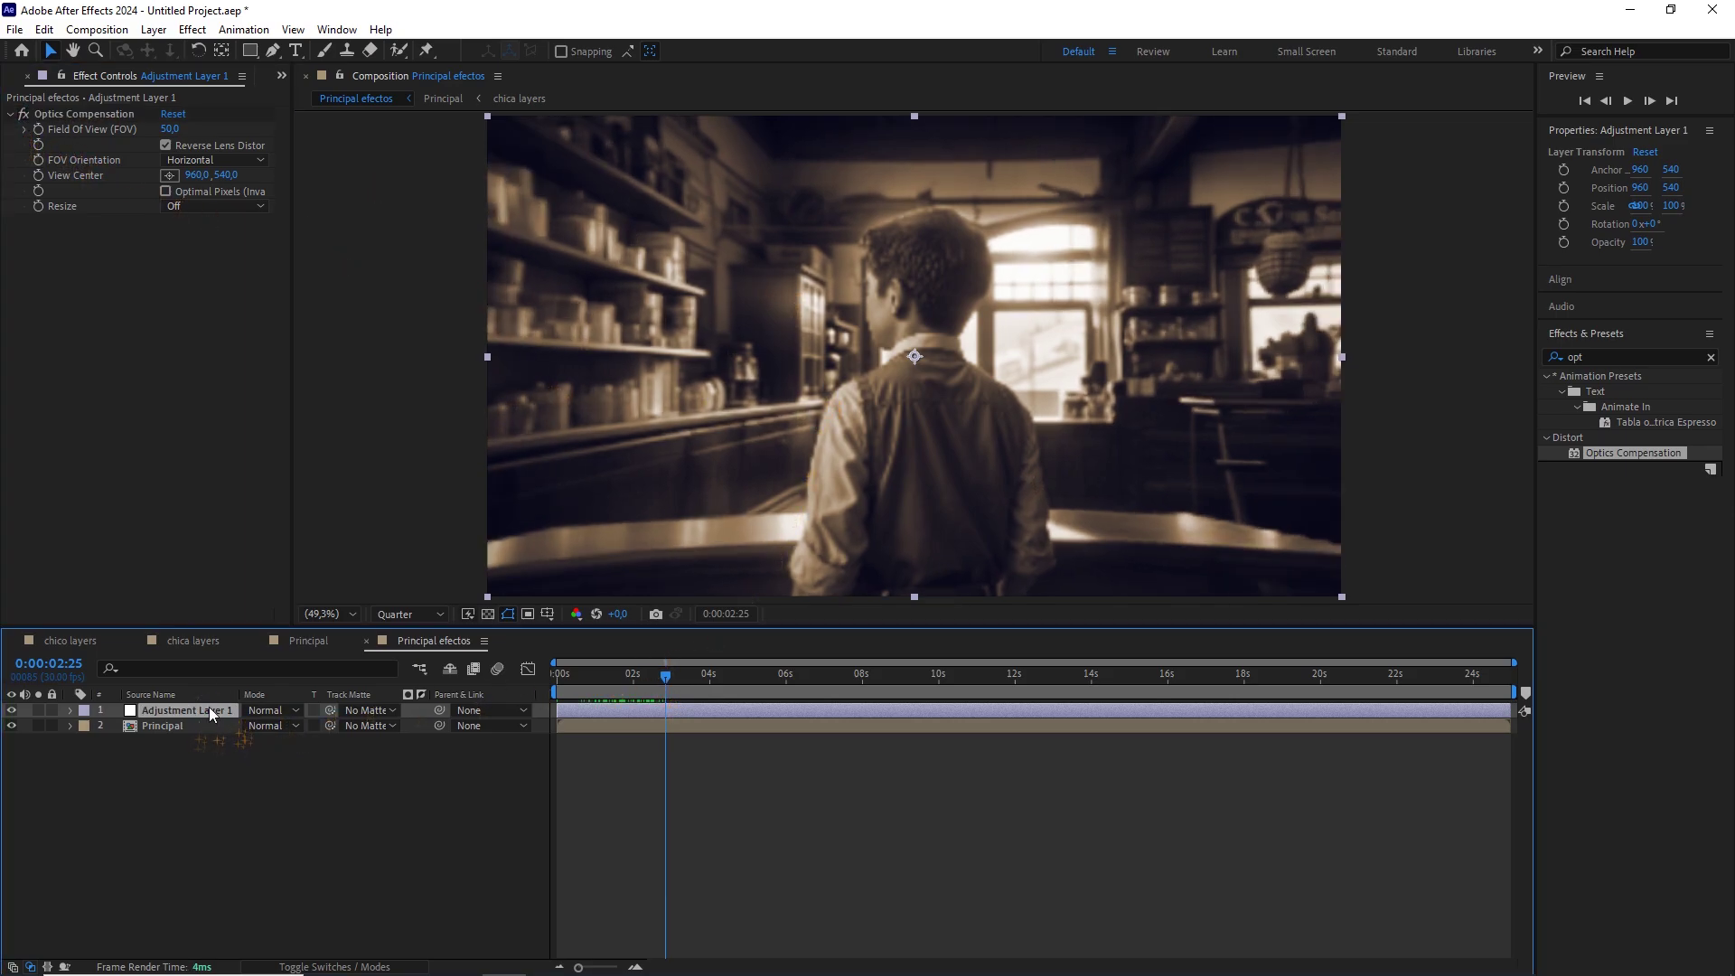
{"action": "left_click", "coordinate": [194, 29]}
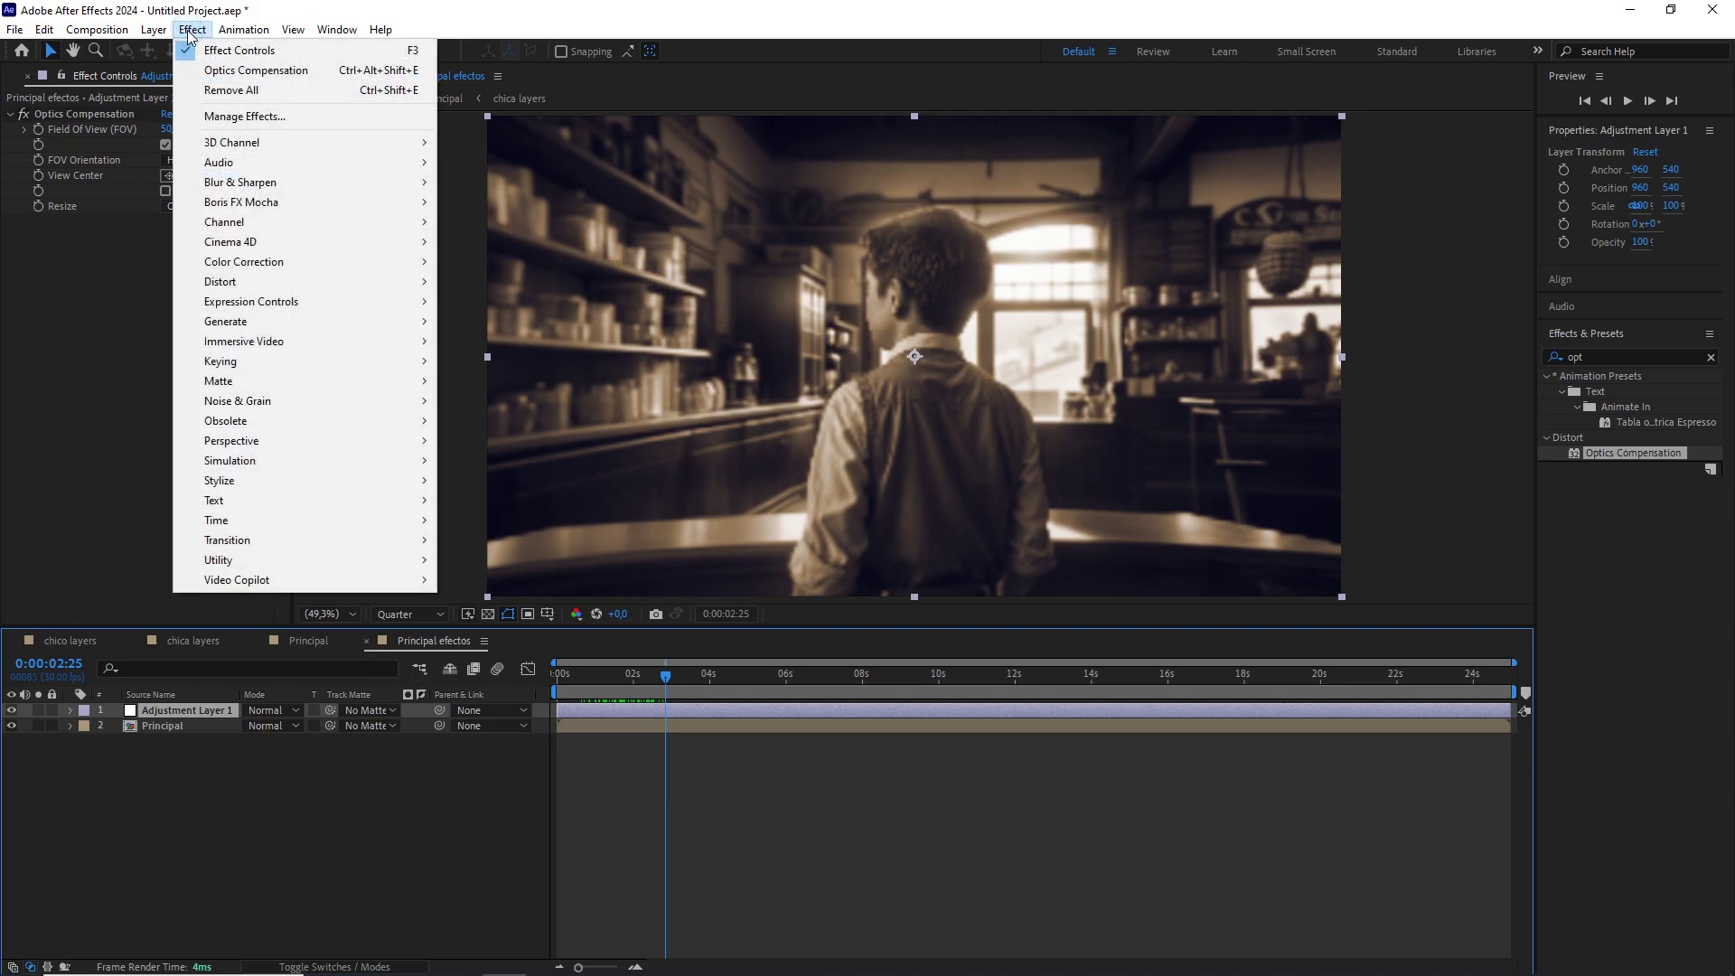
{"action": "mouse_move", "coordinate": [324, 341]}
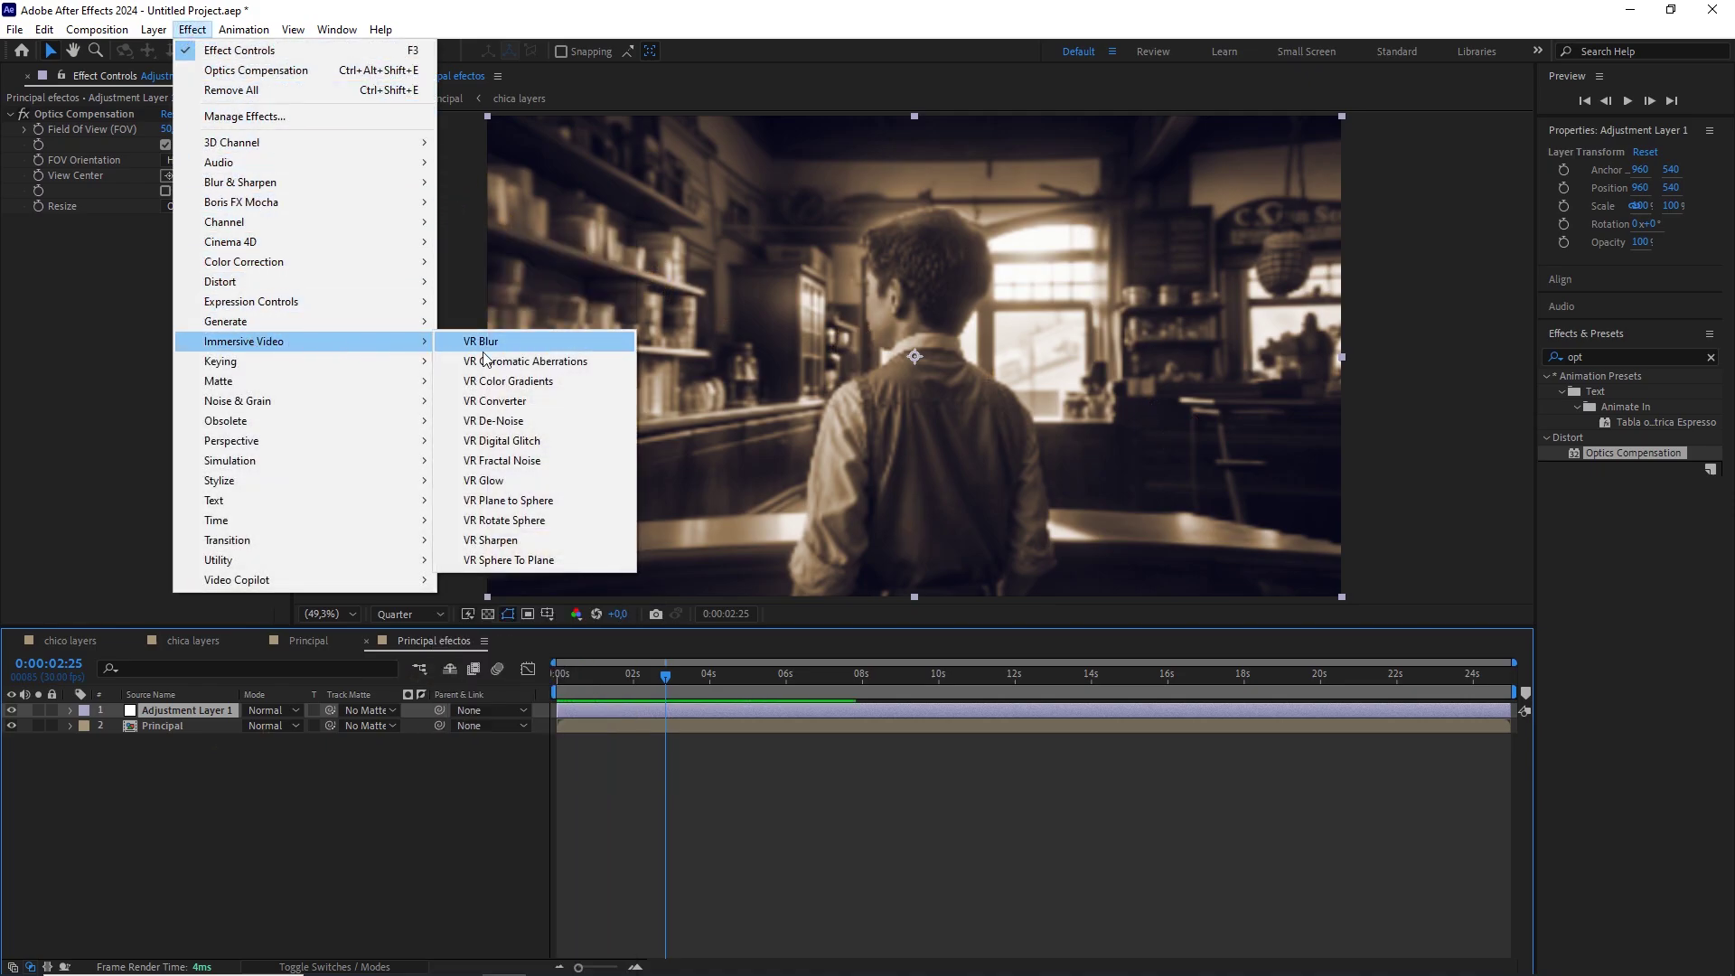
{"action": "left_click", "coordinate": [545, 359]}
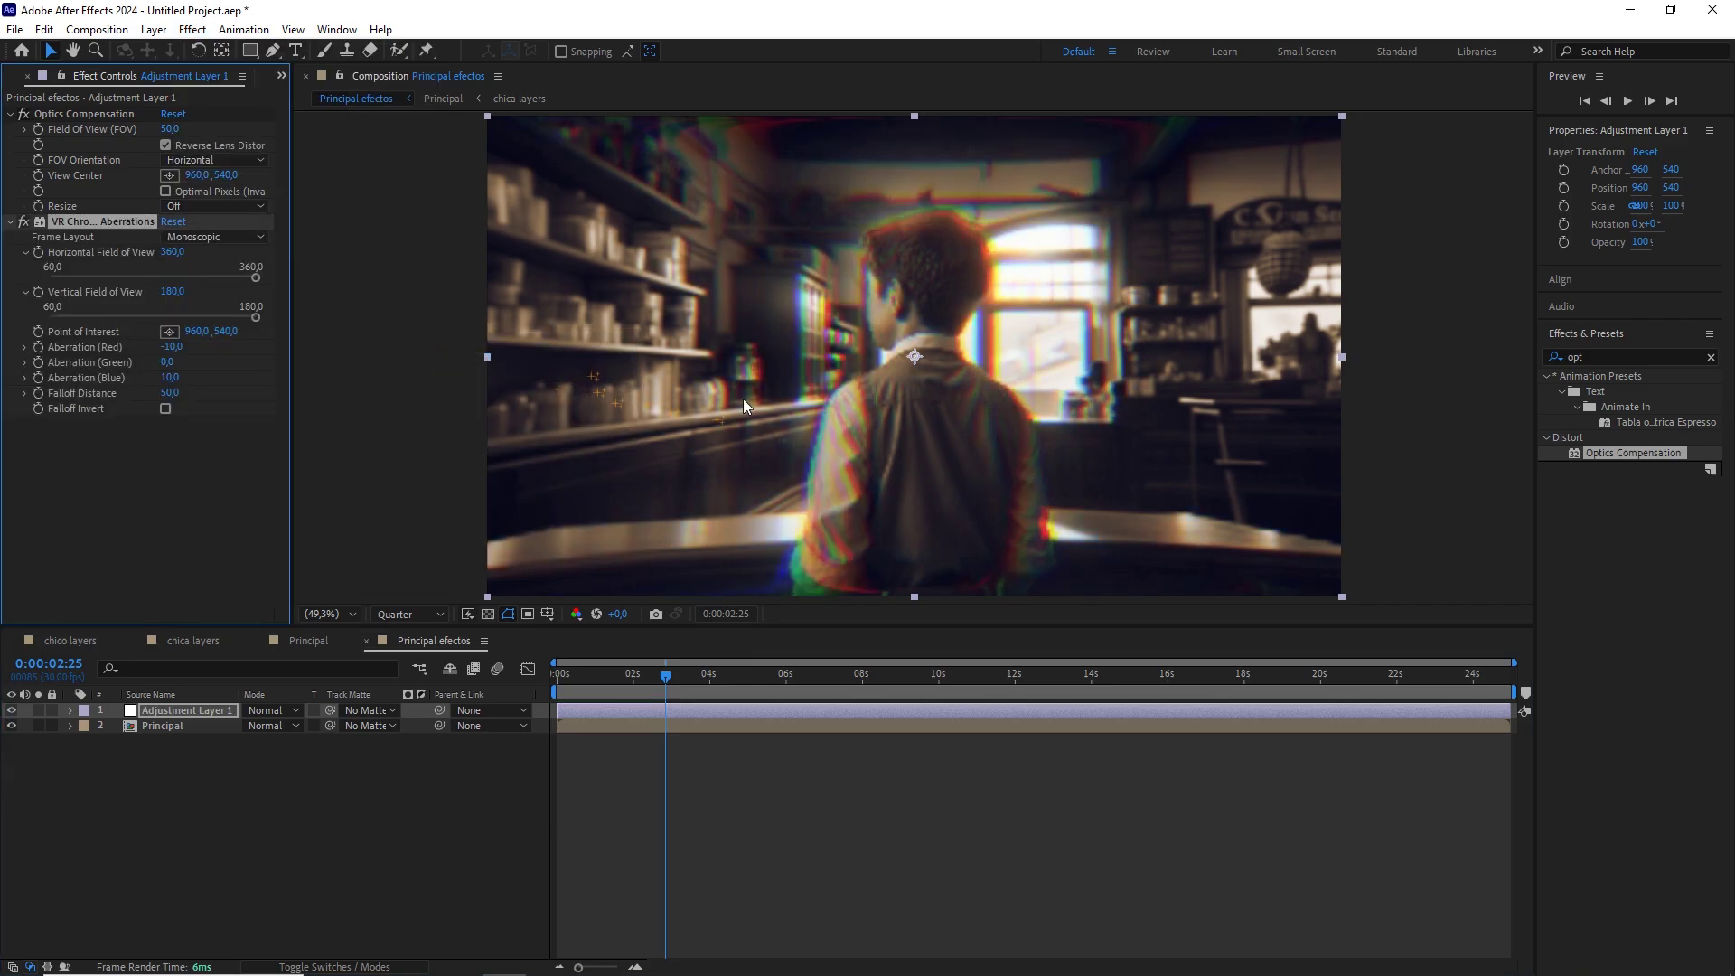
Inspect the colour fringing across the whole frame and enable Falloff Invert in VR Chromatic Aberrations.
{"action": "scroll", "coordinate": [938, 360], "scroll_direction": "down", "scroll_amount": 2}
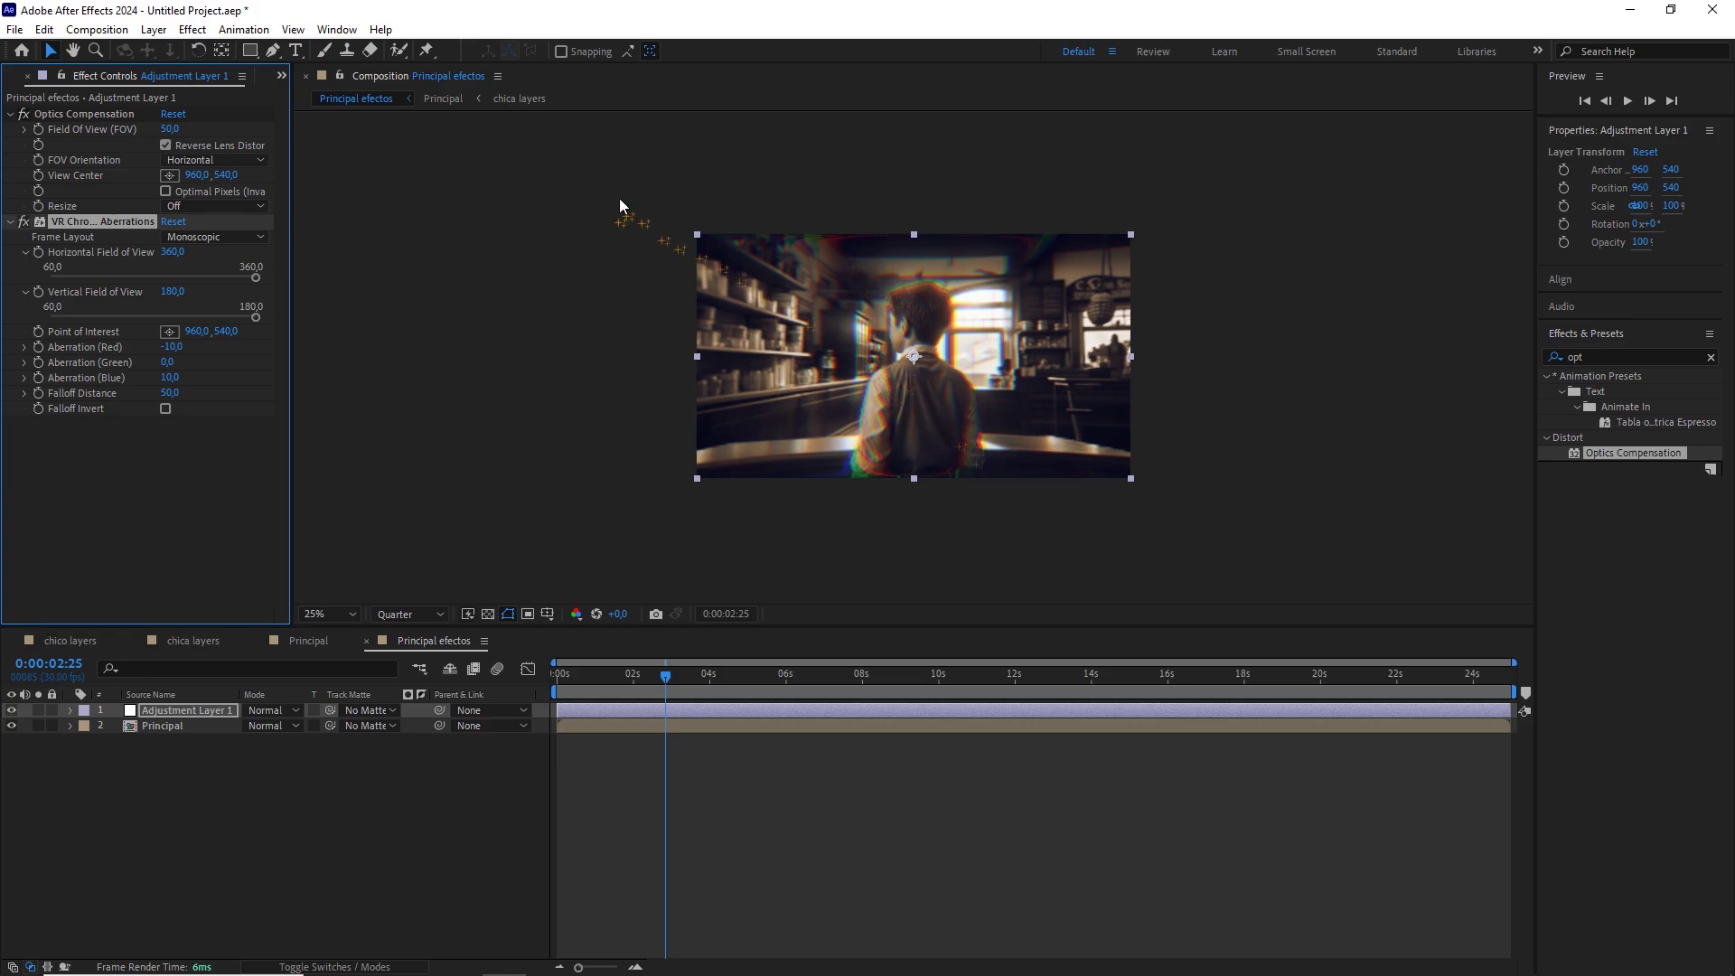
{"action": "left_click_drag", "start_coordinate": [604, 188], "coordinate": [799, 485]}
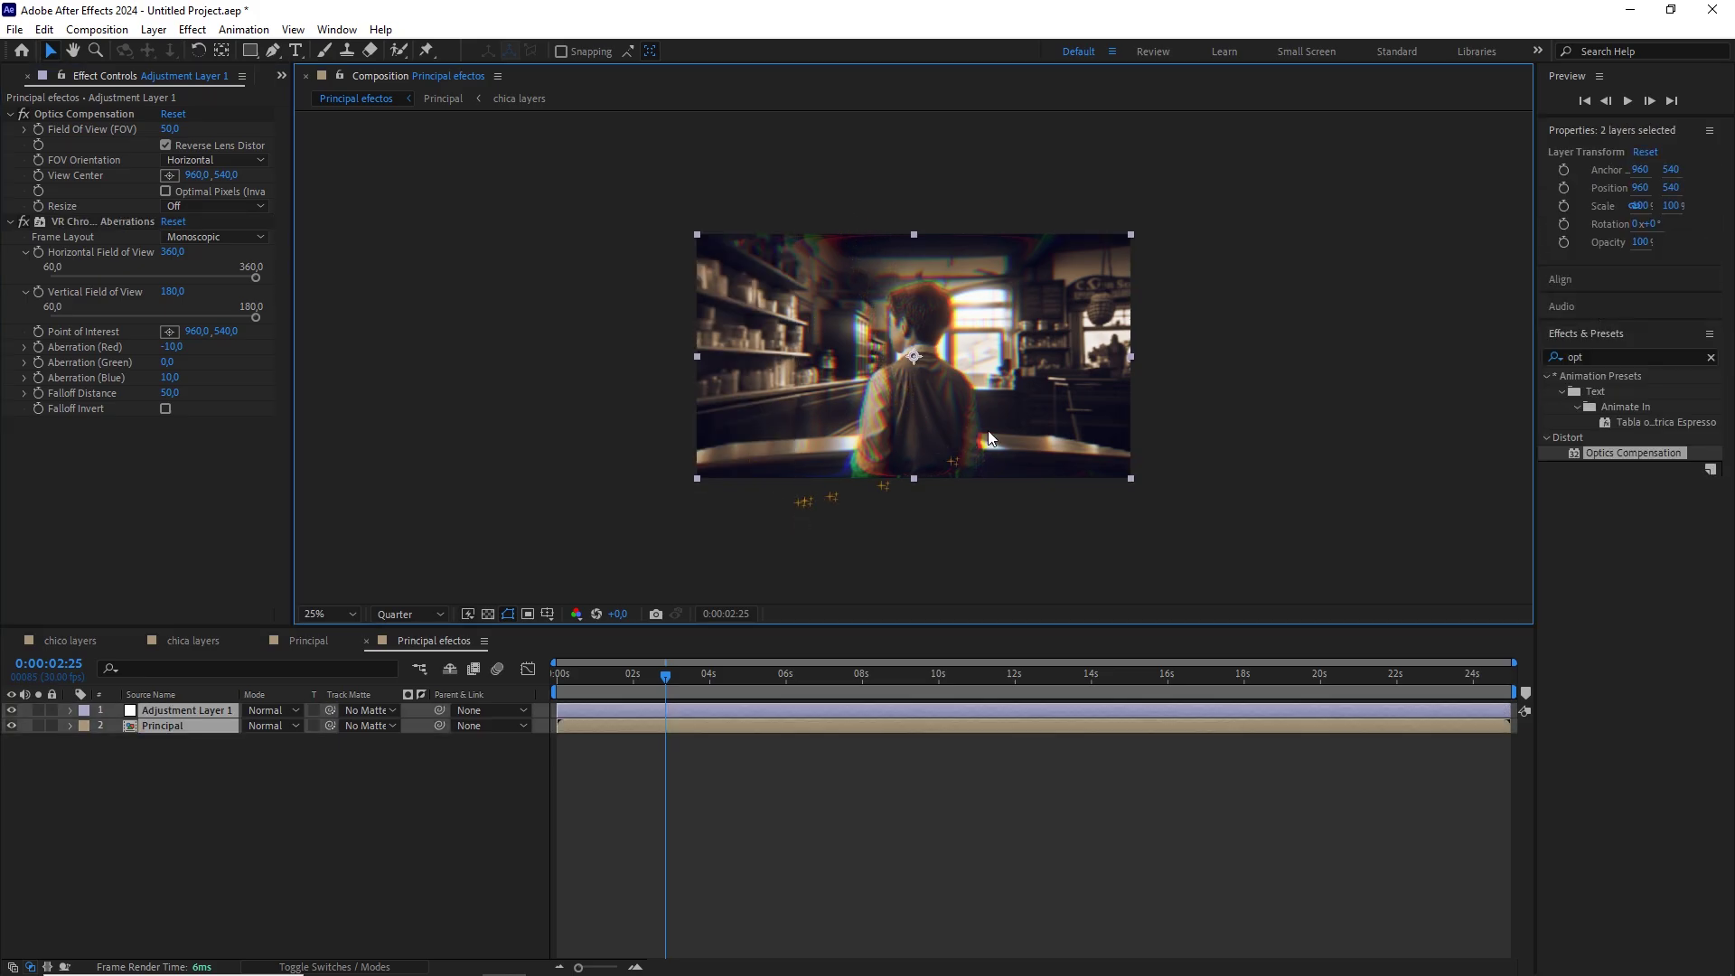
{"action": "left_click_drag", "start_coordinate": [1220, 192], "coordinate": [1048, 491]}
{"action": "scroll", "coordinate": [1057, 354], "scroll_direction": "up", "scroll_amount": 2}
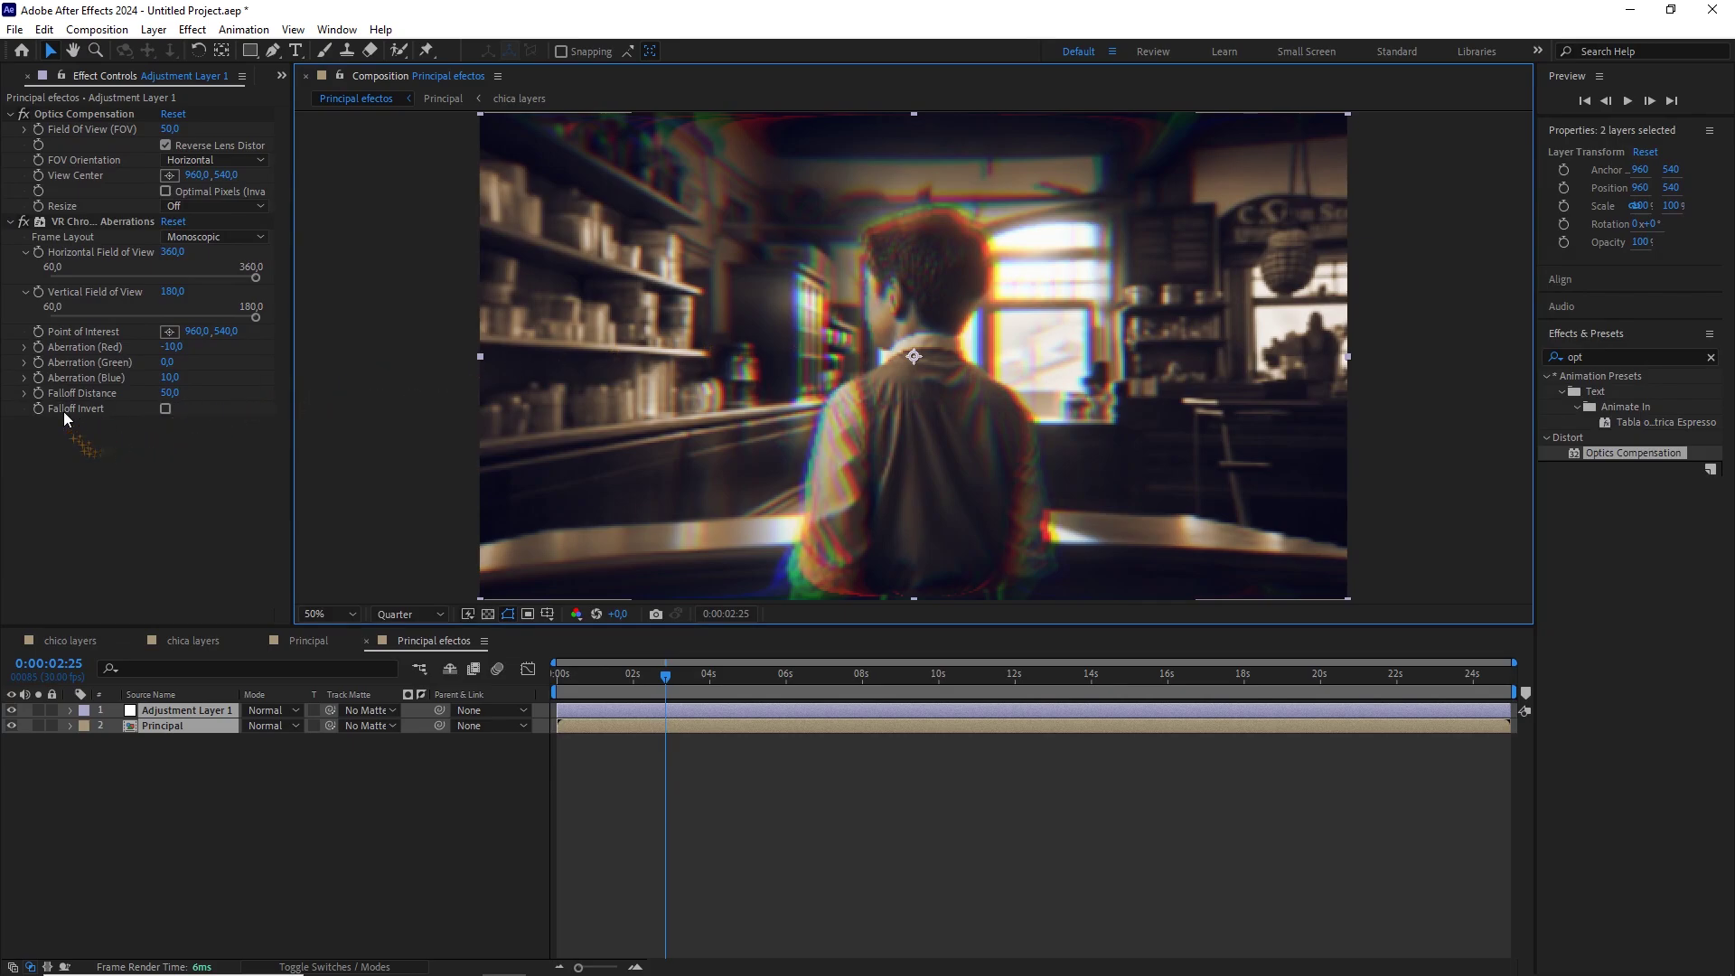
{"action": "left_click", "coordinate": [165, 408]}
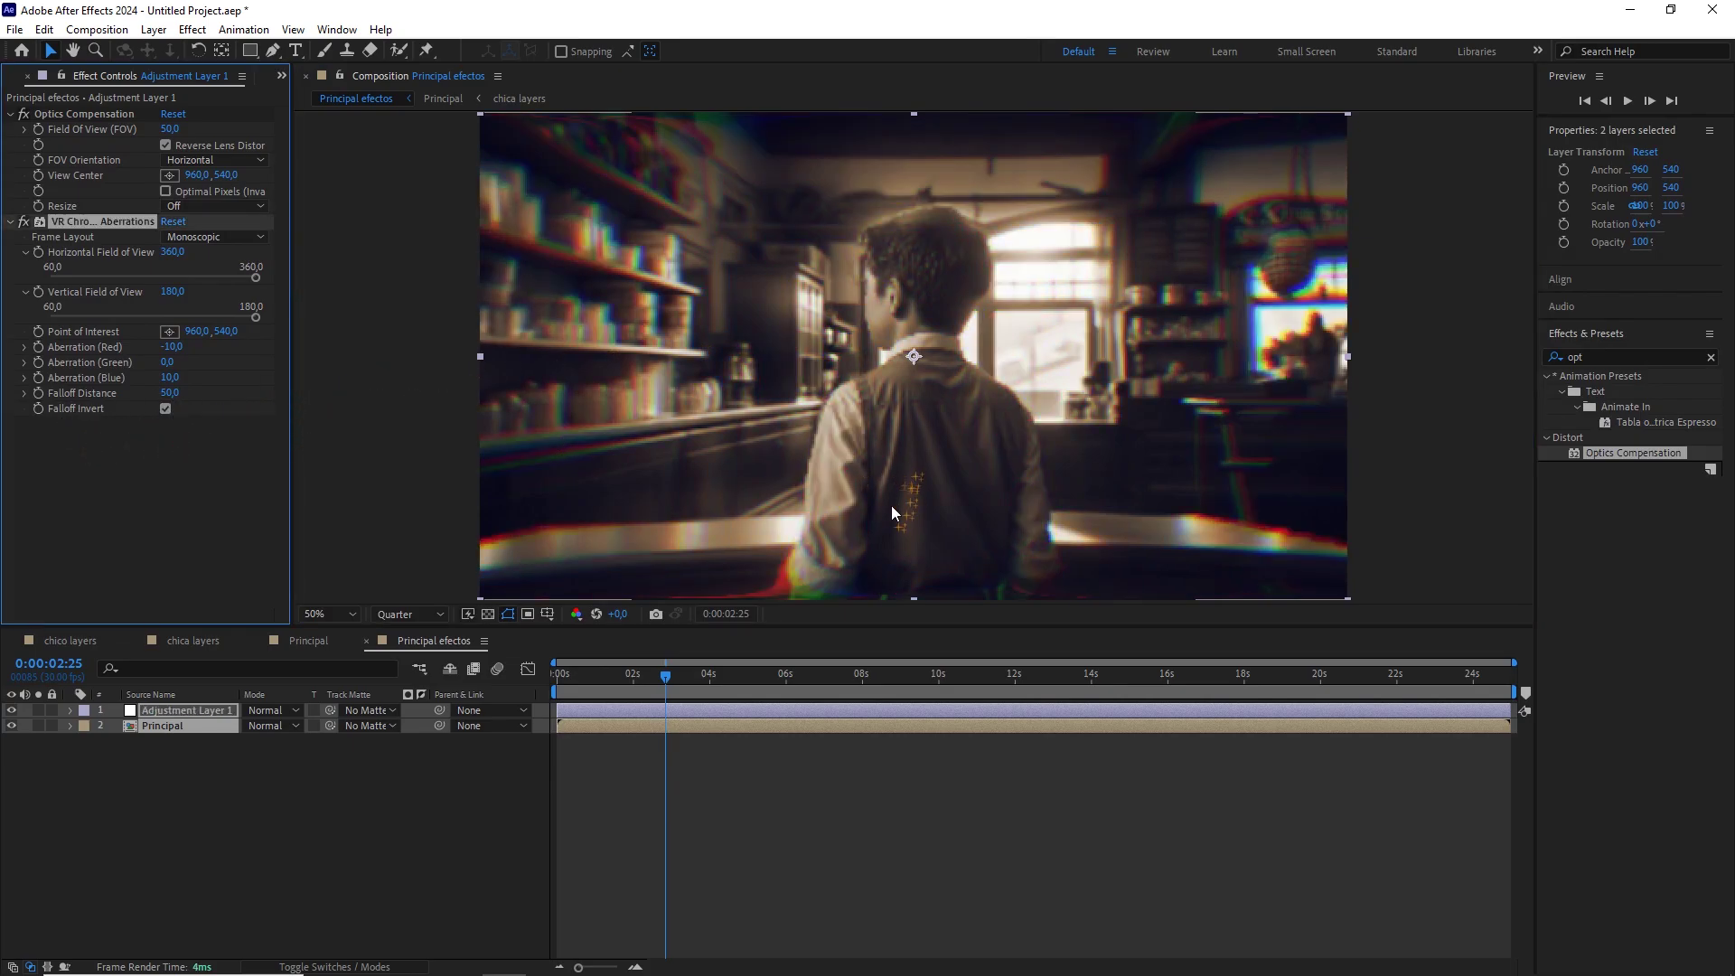
Move VR Chromatic Aberrations above Optics Compensation on the adjustment layer and set its Falloff Distance to 0.
{"action": "scroll", "coordinate": [876, 432], "scroll_direction": "up", "scroll_amount": 2}
{"action": "key", "text": "space"}
{"action": "left_click_drag", "start_coordinate": [815, 464], "coordinate": [974, 338]}
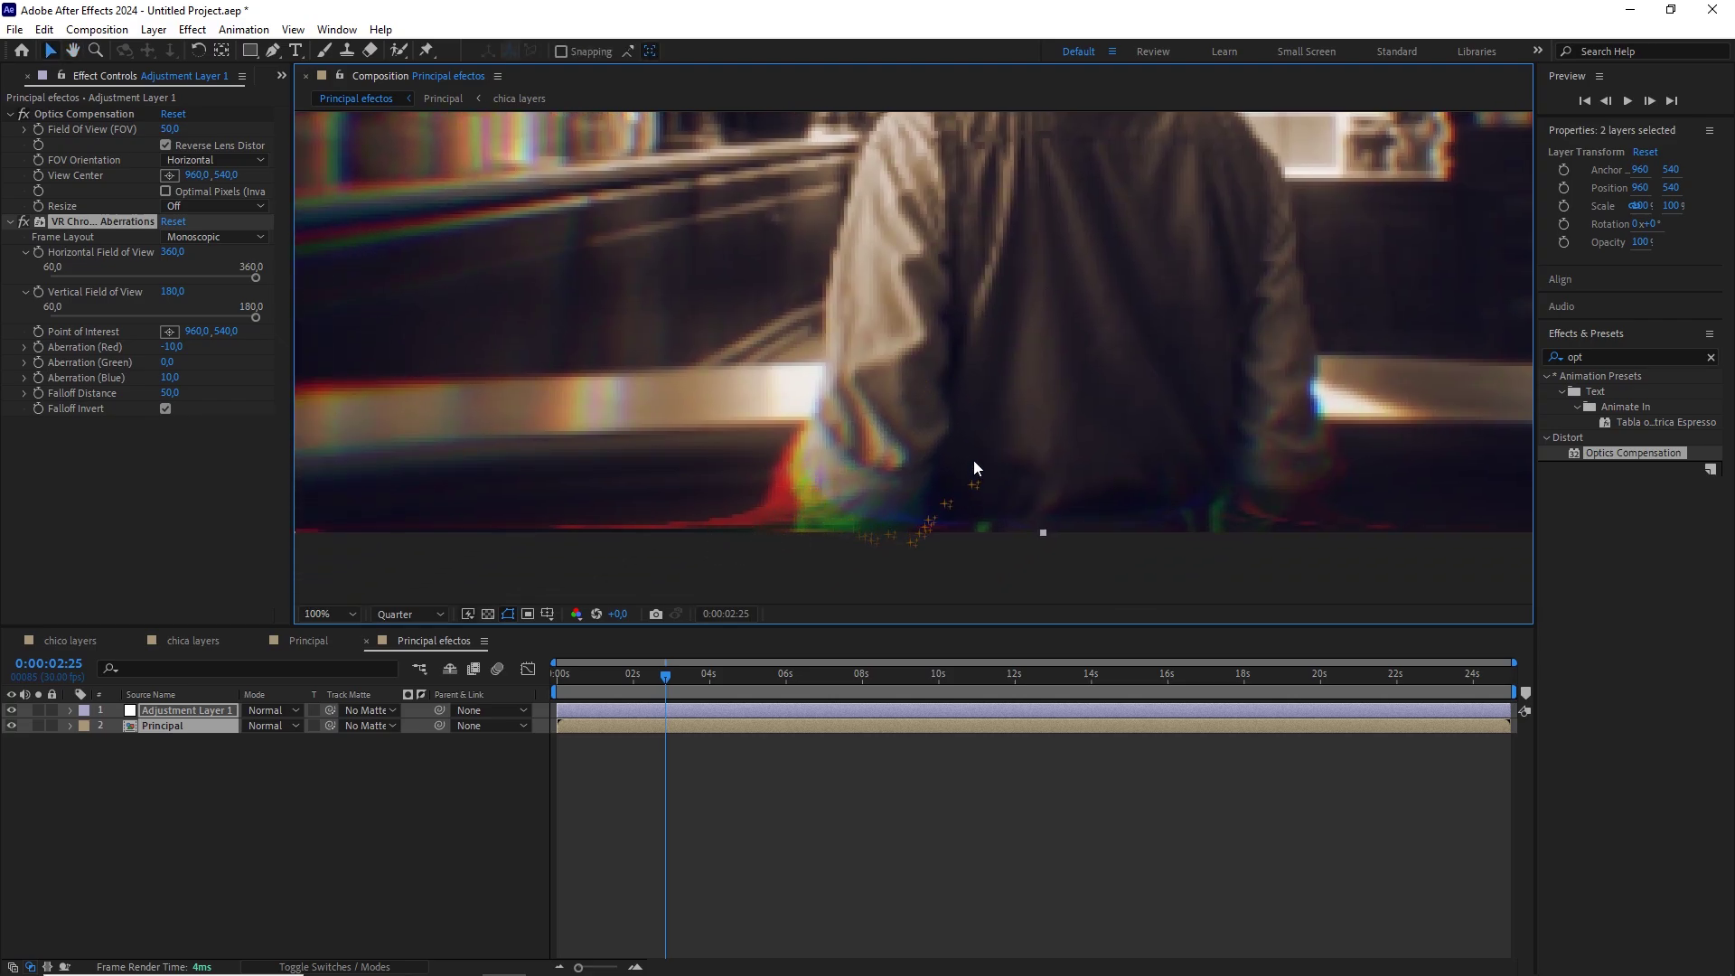
{"action": "scroll", "coordinate": [973, 459], "scroll_direction": "down", "scroll_amount": 2}
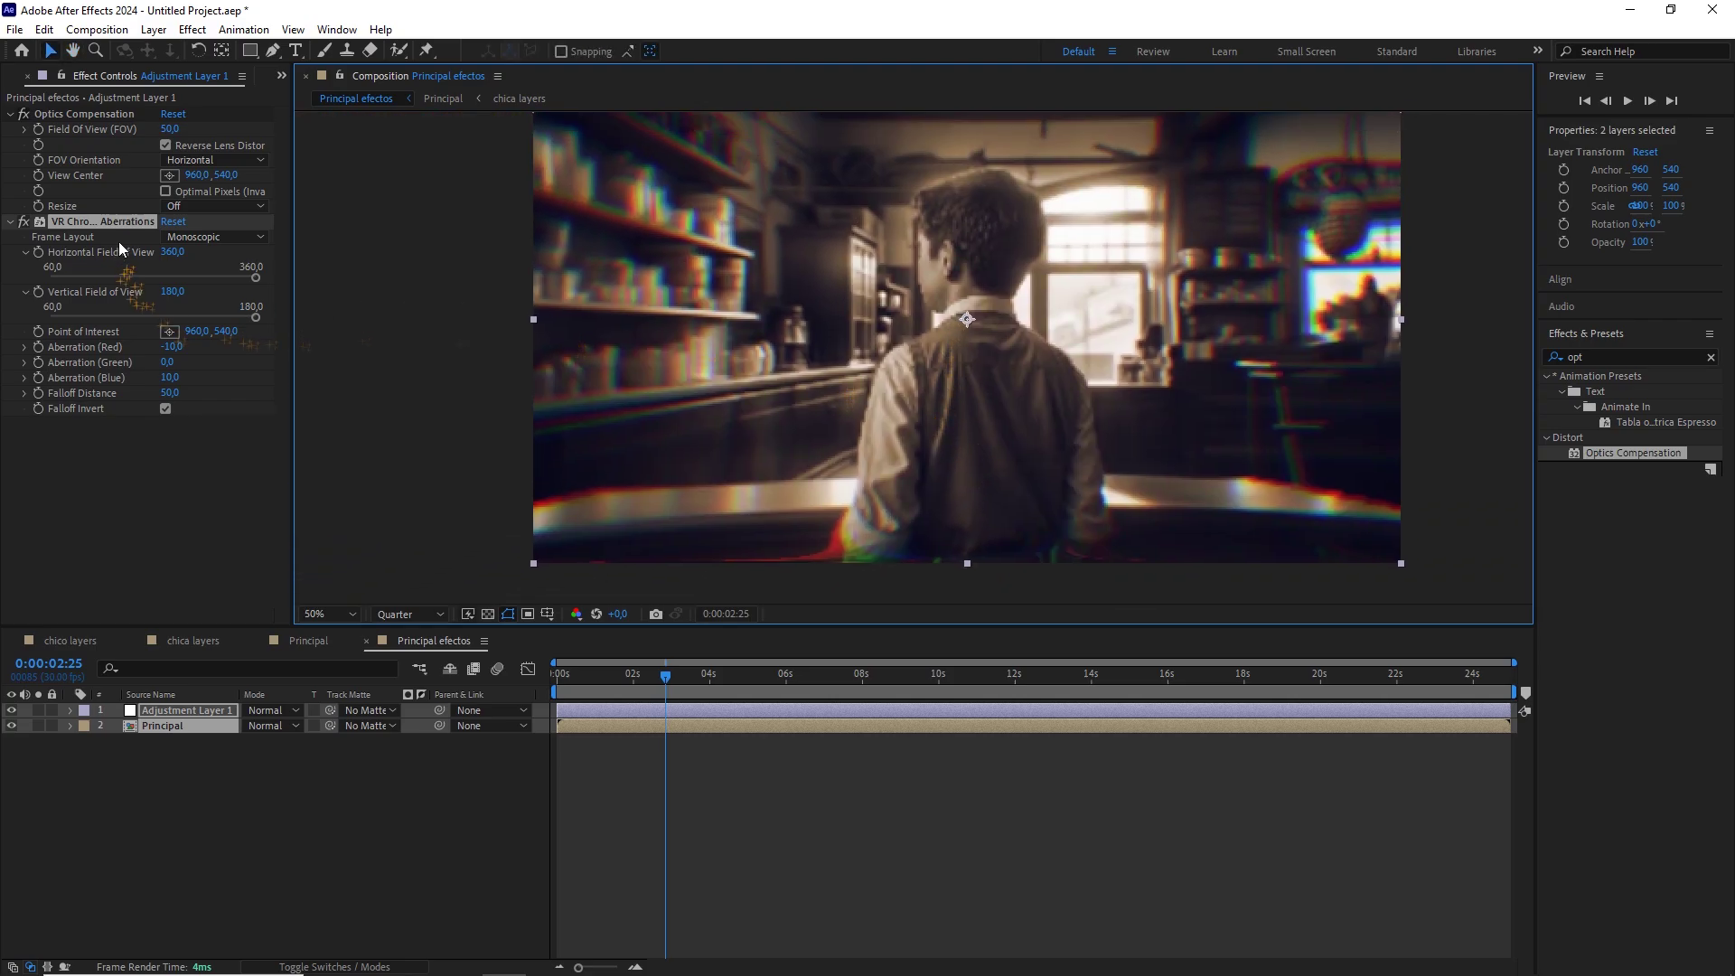
{"action": "left_click_drag", "start_coordinate": [116, 224], "coordinate": [101, 112]}
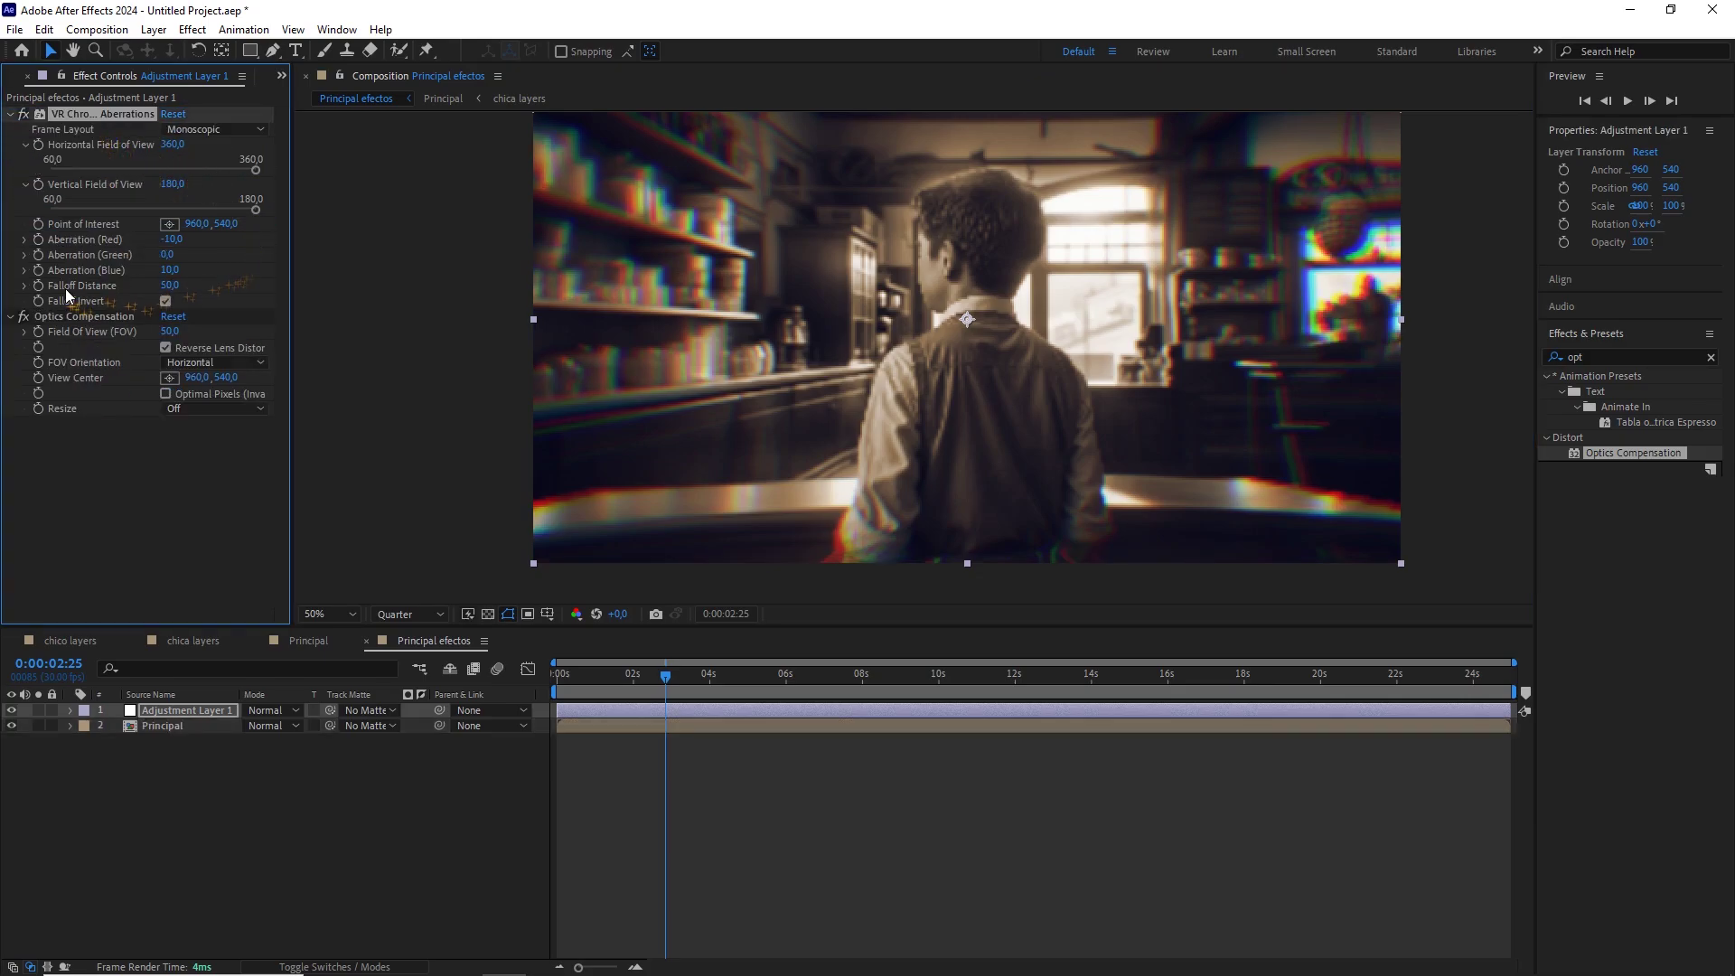
{"action": "type", "text": "0"}
{"action": "left_click", "coordinate": [254, 264]}
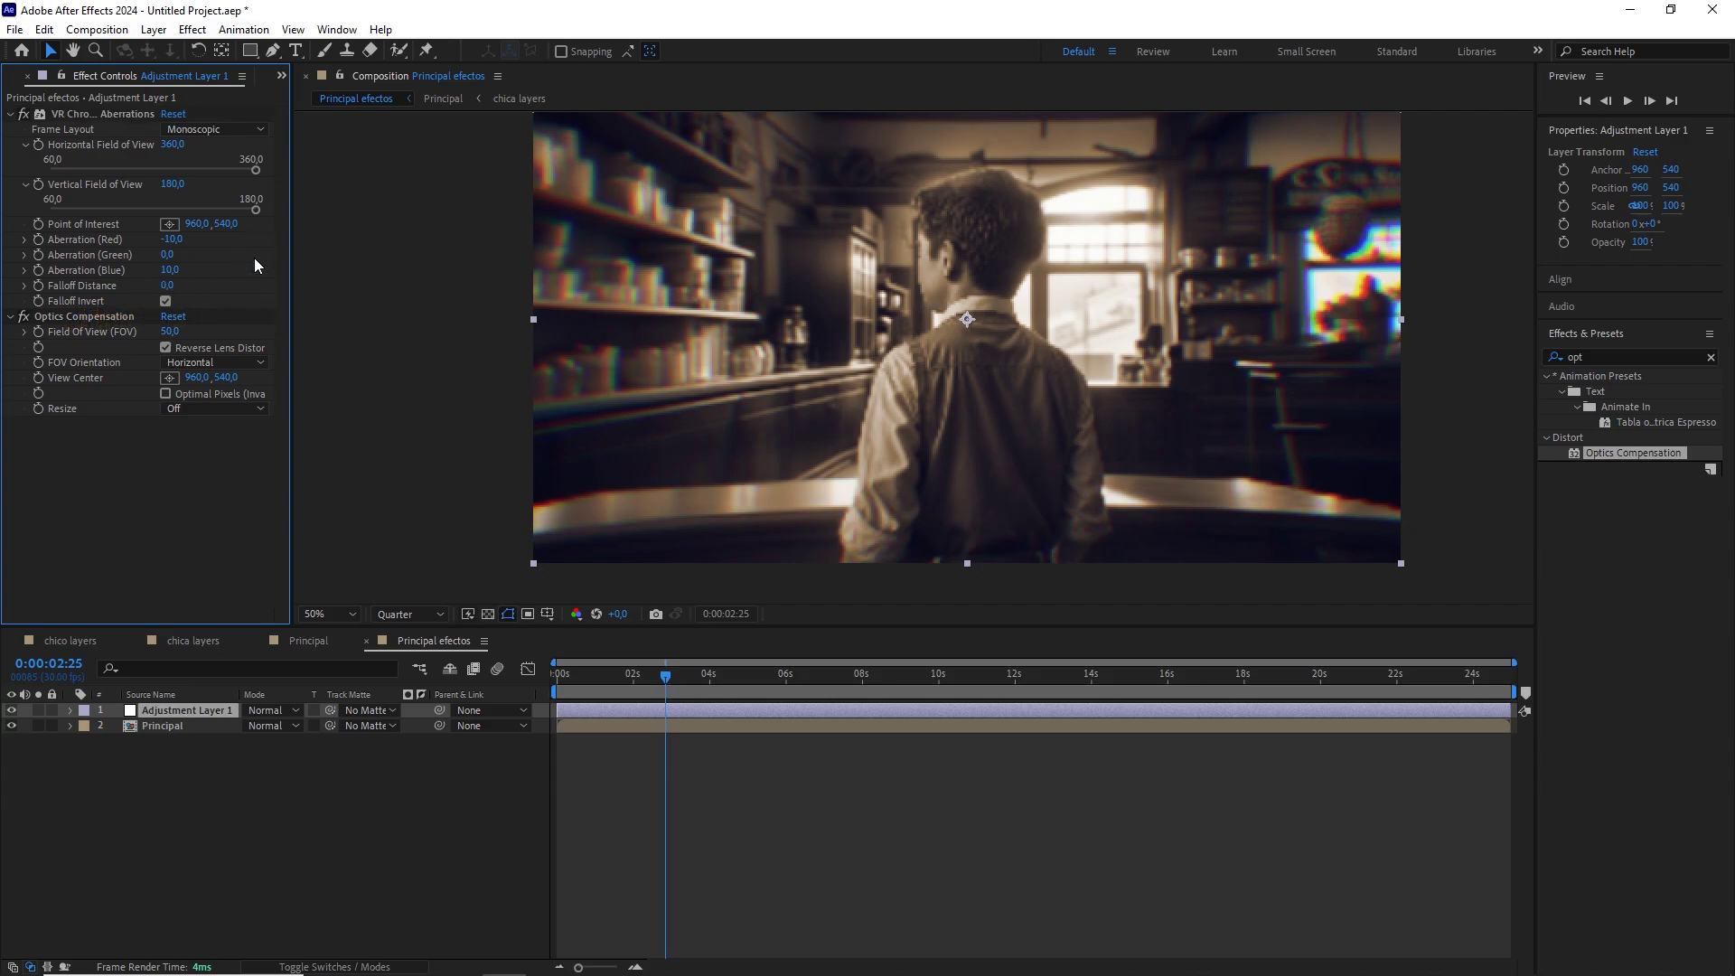
Switch the preview resolution to Full and inspect the colour fringing around the window and frame edges in the boy's scene.
{"action": "left_click", "coordinate": [421, 612]}
{"action": "left_click", "coordinate": [424, 655]}
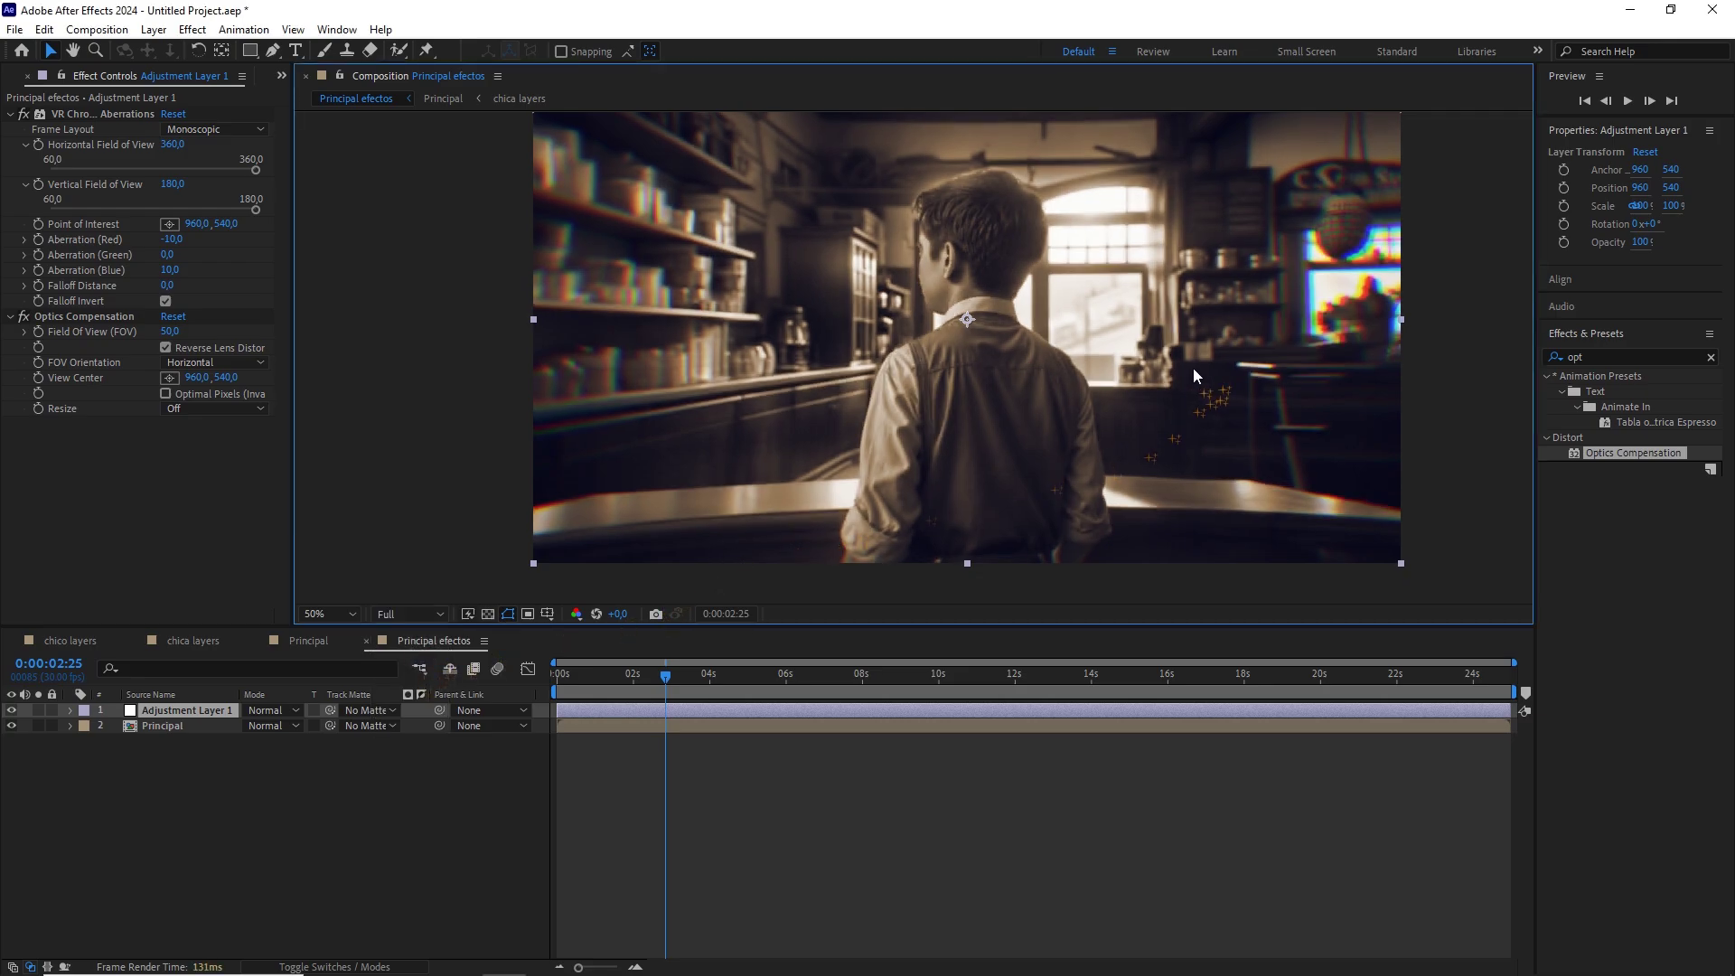
{"action": "scroll", "coordinate": [1214, 403], "scroll_direction": "up", "scroll_amount": 1}
{"action": "left_click_drag", "start_coordinate": [1215, 403], "coordinate": [589, 484]}
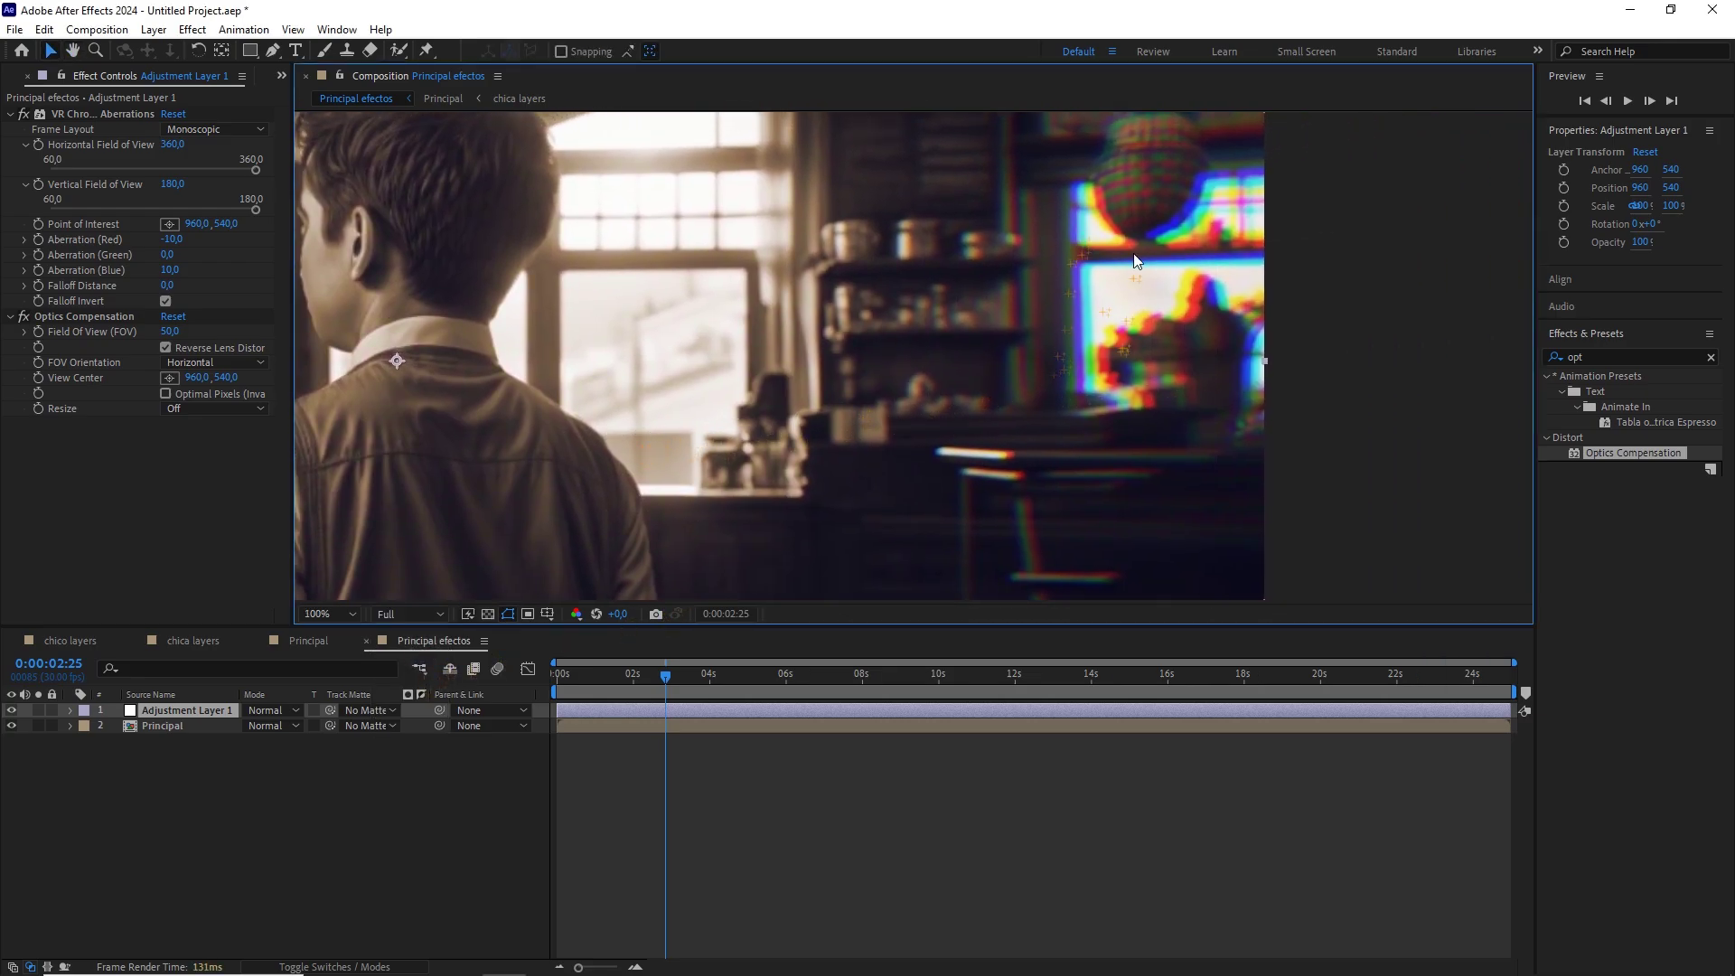
{"action": "mouse_move", "coordinate": [652, 298]}
{"action": "left_mouse_down"}
{"action": "mouse_move", "coordinate": [1185, 259]}
{"action": "mouse_move", "coordinate": [925, 313]}
{"action": "mouse_move", "coordinate": [1045, 414]}
{"action": "mouse_move", "coordinate": [734, 345]}
{"action": "left_mouse_up"}
{"action": "key", "text": "v"}
{"action": "scroll", "coordinate": [572, 380], "scroll_direction": "down", "scroll_amount": 1}
{"action": "left_click_drag", "start_coordinate": [968, 443], "coordinate": [719, 310]}
{"action": "key", "text": "v"}
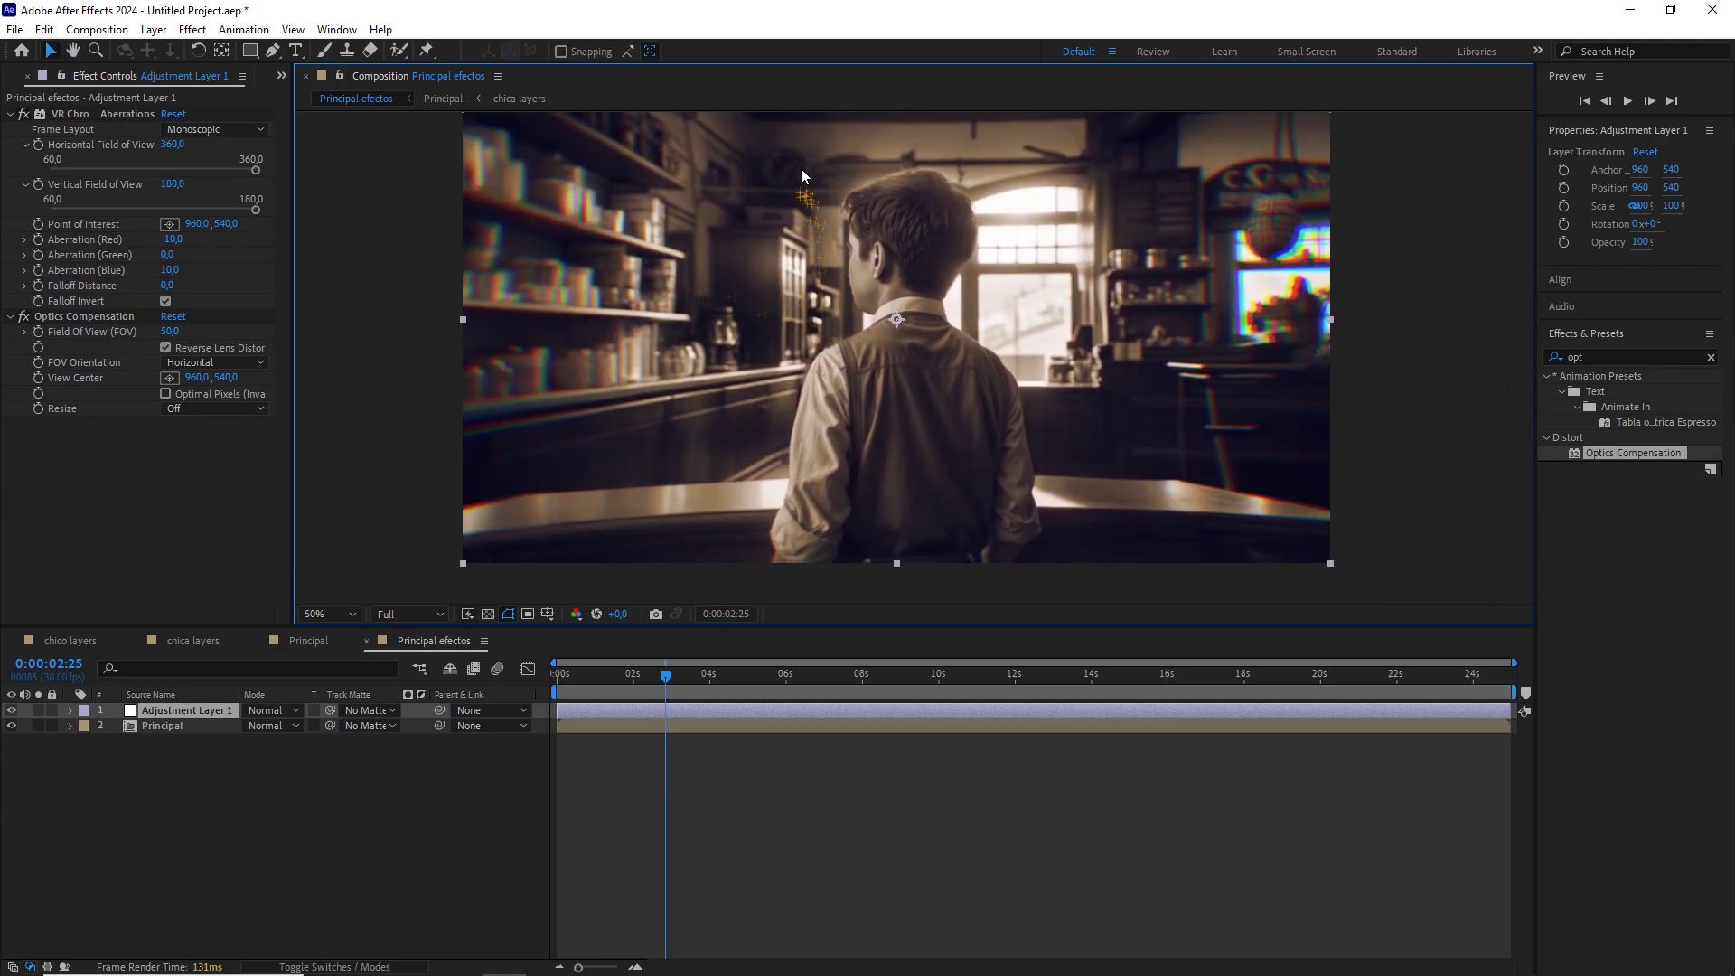
Go to 0:00:08:02 and inspect the colour fringing on the girl up close.
{"action": "left_click_drag", "start_coordinate": [708, 673], "coordinate": [867, 685]}
{"action": "scroll", "coordinate": [1091, 413], "scroll_direction": "up", "scroll_amount": 1}
{"action": "key", "text": "h"}
{"action": "left_click_drag", "start_coordinate": [1140, 356], "coordinate": [620, 489]}
{"action": "key", "text": "v"}
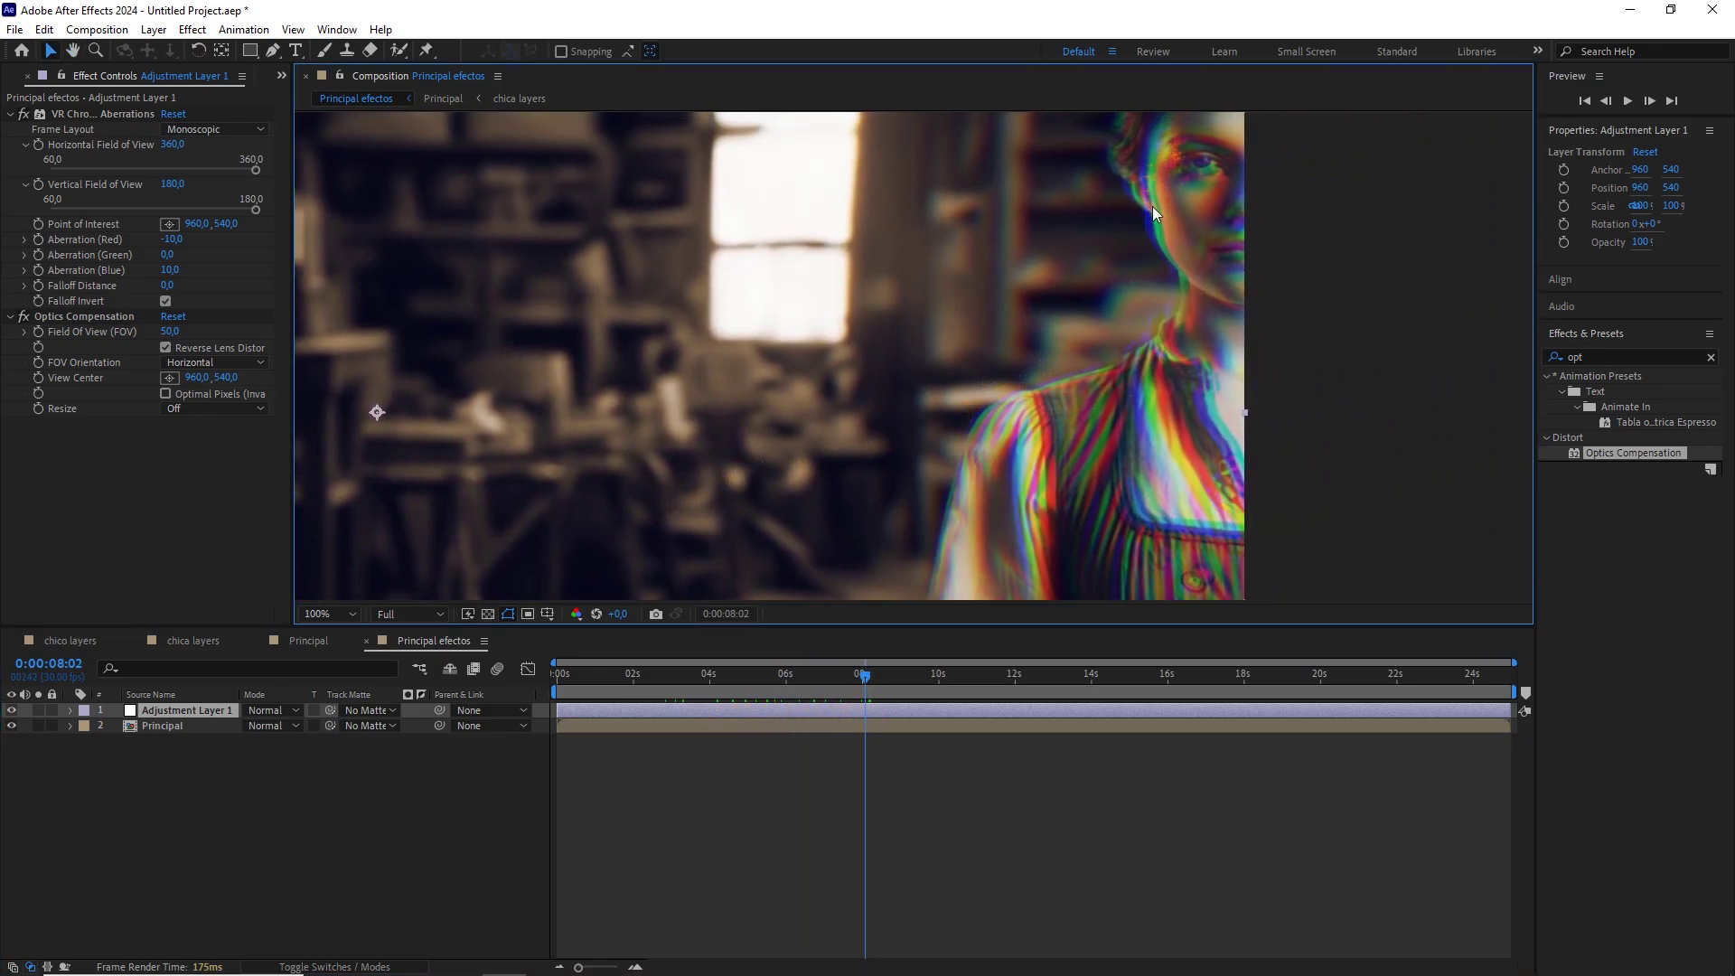
Scrub through the girl's scene, briefly at Quarter preview resolution, and check the whole frame at 0:00:08:09 in Full resolution.
{"action": "left_click_drag", "start_coordinate": [868, 685], "coordinate": [908, 690]}
{"action": "left_click", "coordinate": [425, 614]}
{"action": "left_click", "coordinate": [409, 716]}
{"action": "mouse_move", "coordinate": [909, 673]}
{"action": "left_mouse_down"}
{"action": "mouse_move", "coordinate": [870, 677]}
{"action": "mouse_move", "coordinate": [907, 677]}
{"action": "left_mouse_up"}
{"action": "left_click", "coordinate": [425, 612]}
{"action": "left_click", "coordinate": [429, 652]}
{"action": "scroll", "coordinate": [907, 432], "scroll_direction": "down", "scroll_amount": 2}
{"action": "left_click_drag", "start_coordinate": [847, 332], "coordinate": [1006, 306]}
{"action": "left_click_drag", "start_coordinate": [903, 676], "coordinate": [873, 674]}
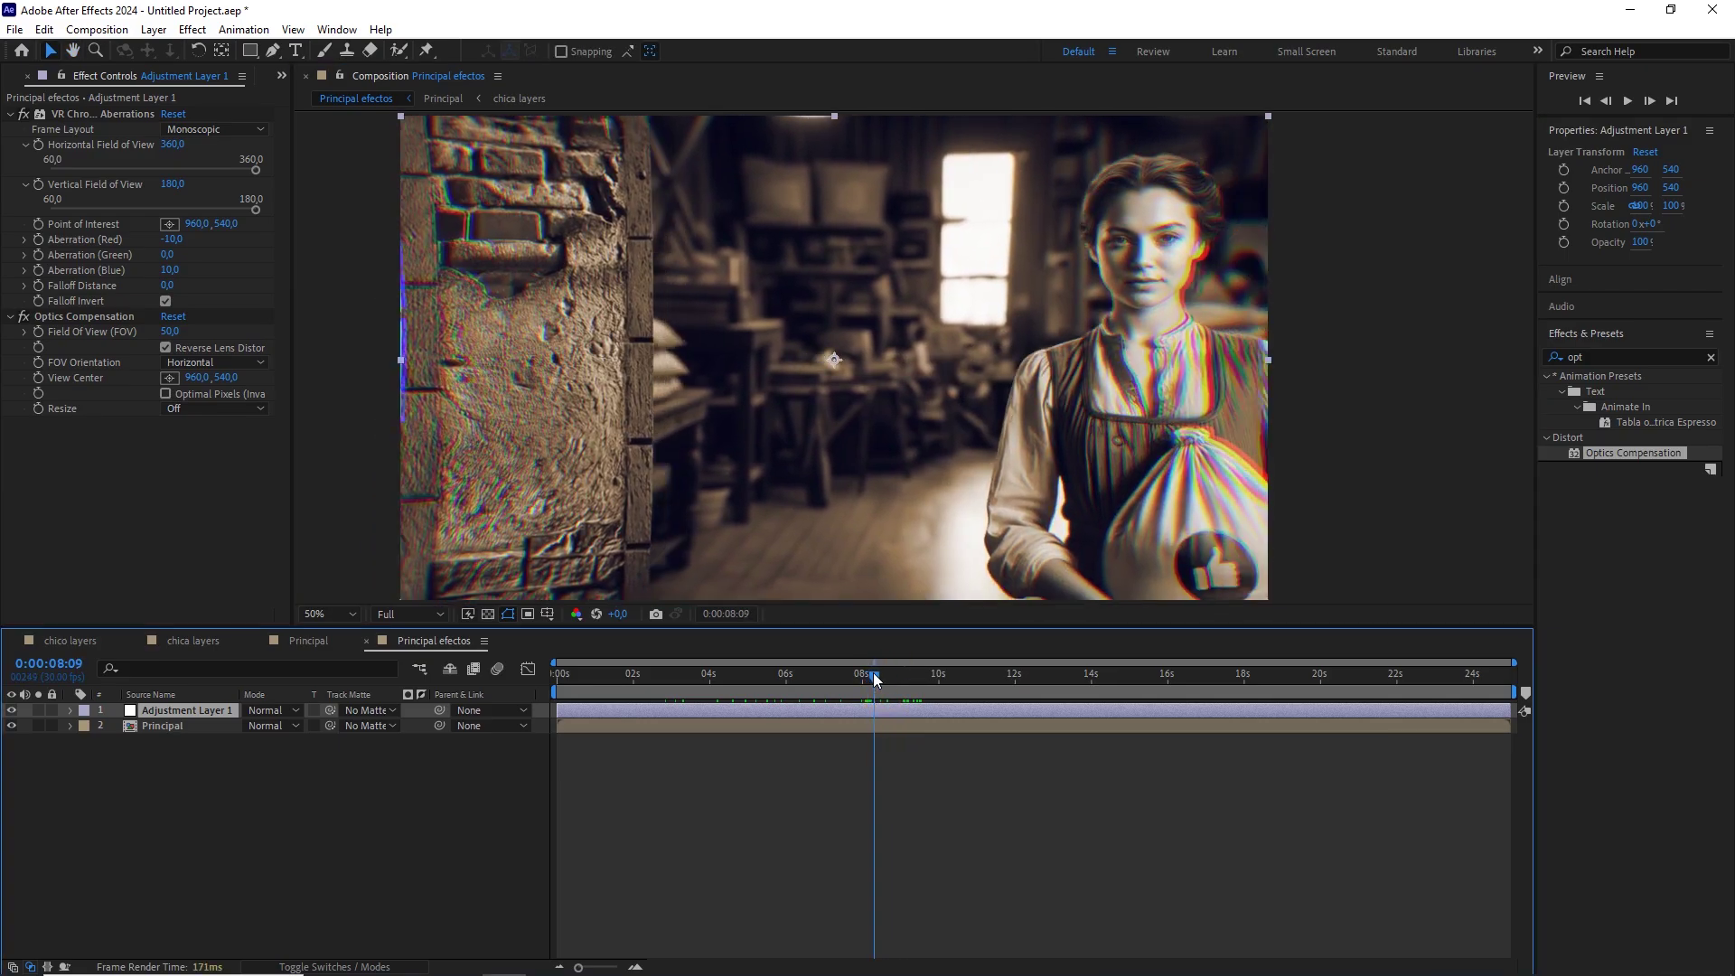
Reduce the chromatic aberration on the adjustment layer by setting Aberration (Blue) to 0 and Aberration (Red) to -7.
{"action": "scroll", "coordinate": [1104, 460], "scroll_direction": "up", "scroll_amount": 2}
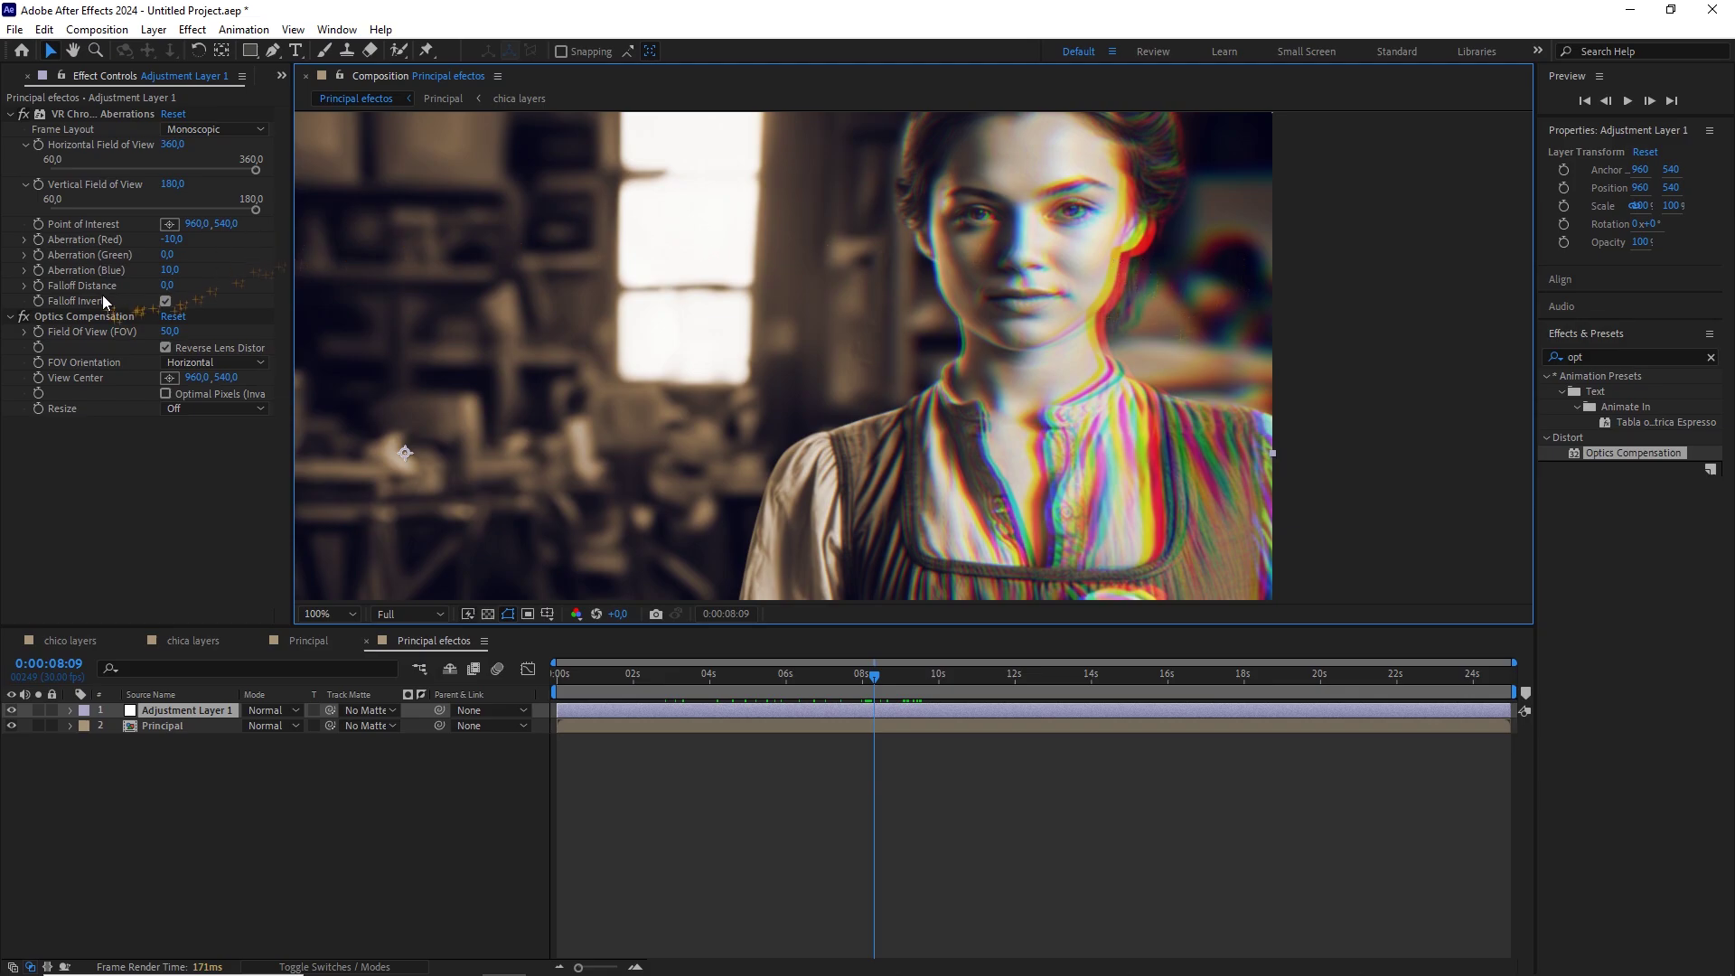
{"action": "left_click", "coordinate": [170, 270]}
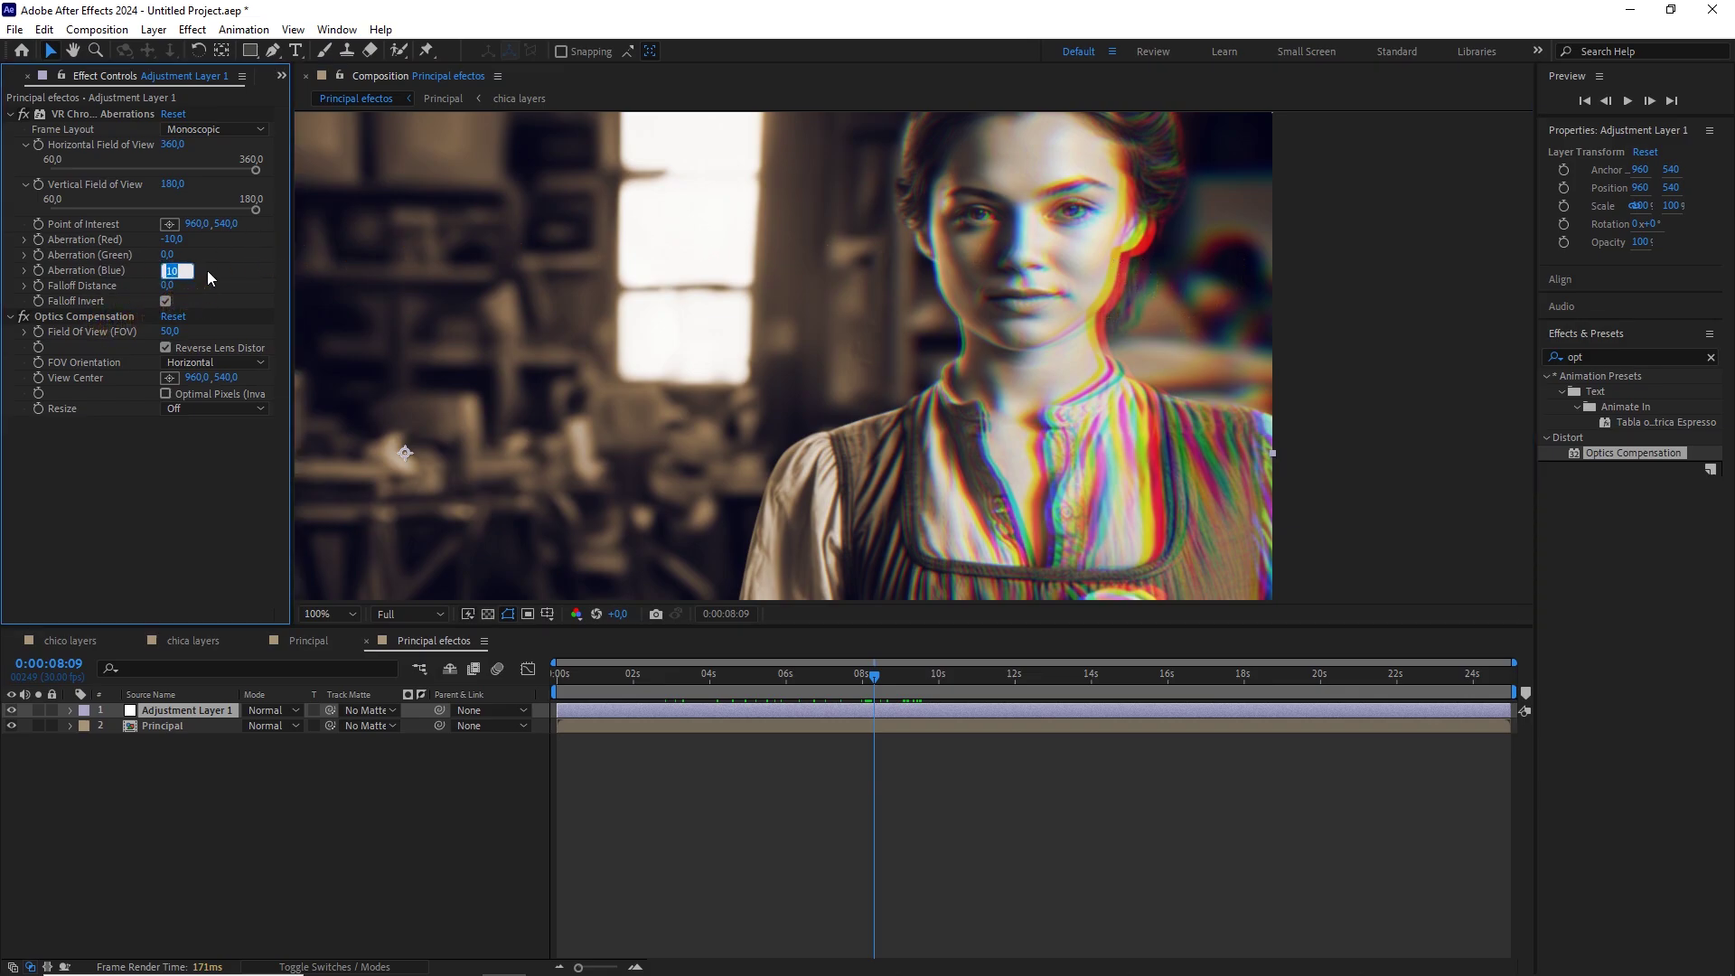
{"action": "type", "text": "0"}
{"action": "key", "text": "Return"}
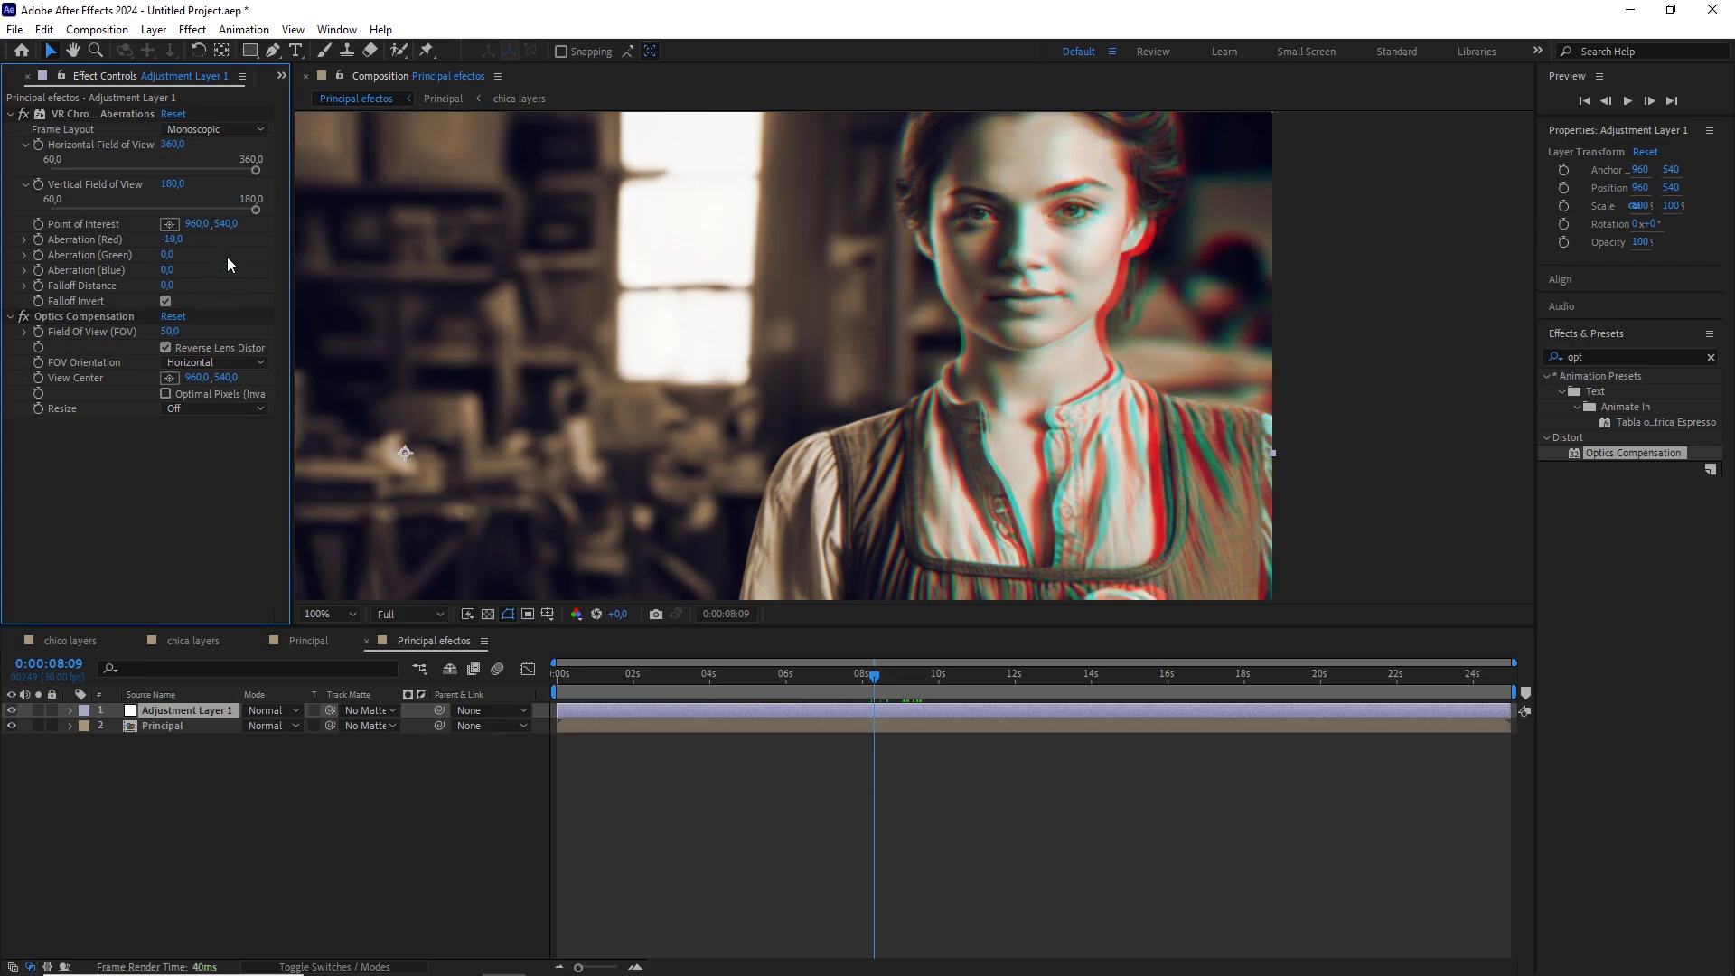
{"action": "left_click", "coordinate": [171, 239]}
{"action": "type", "text": "-7"}
{"action": "key", "text": "Return"}
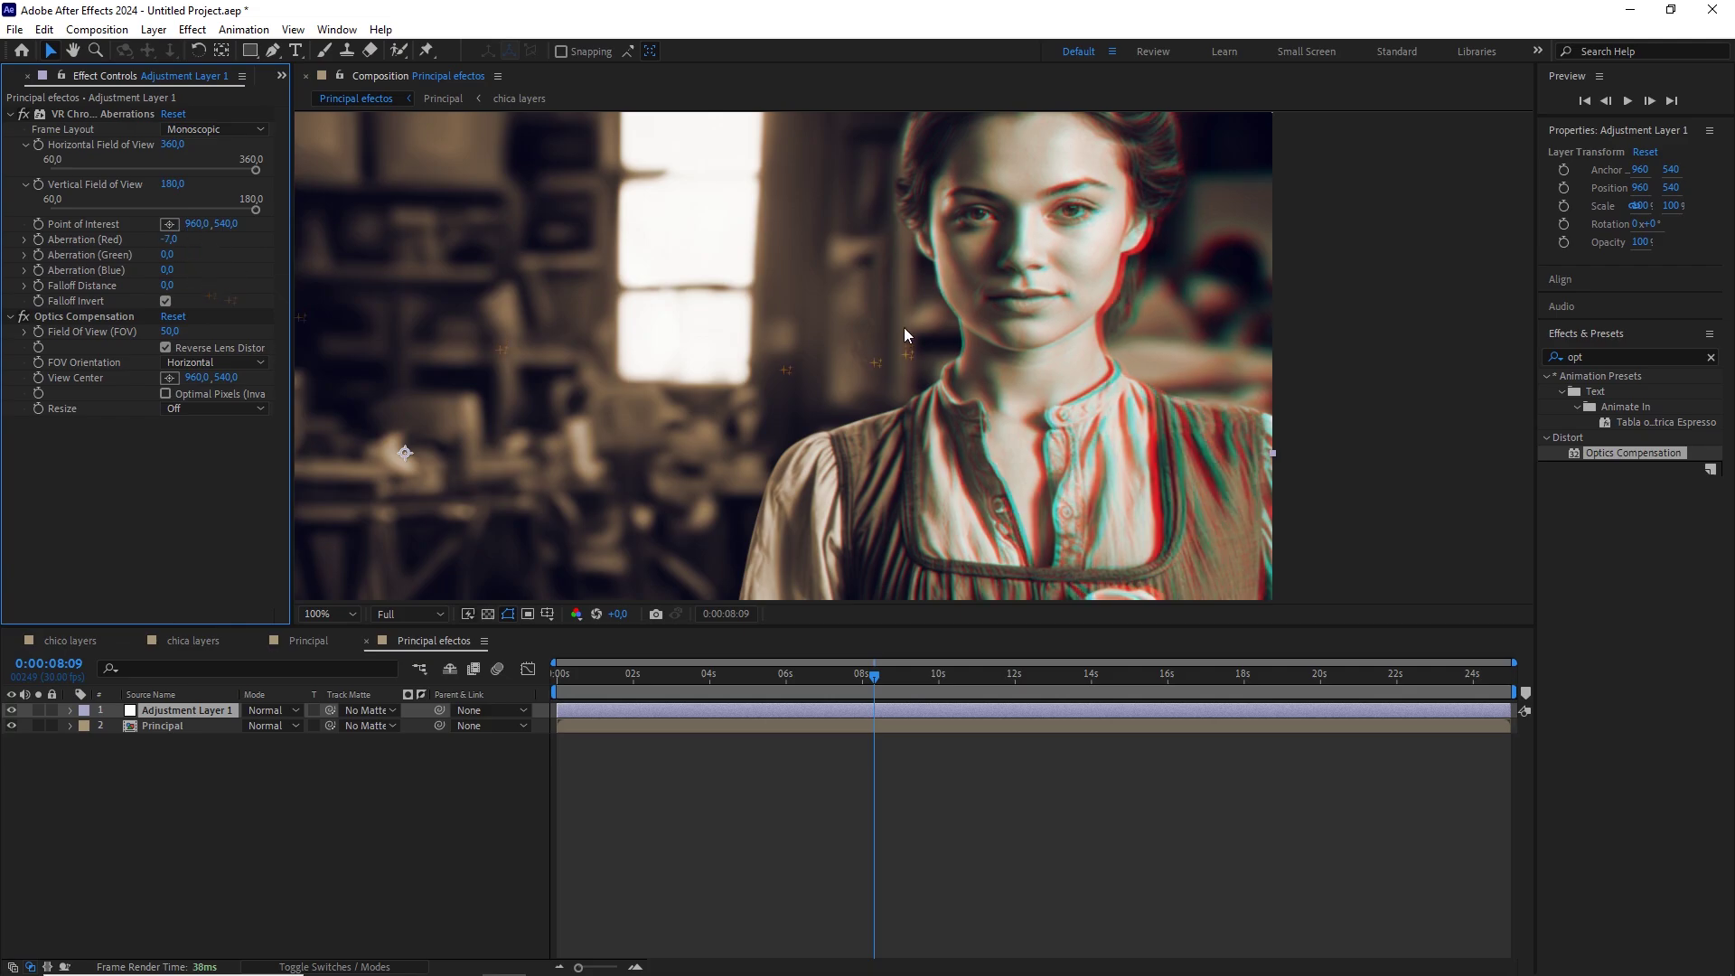
{"action": "scroll", "coordinate": [893, 328], "scroll_direction": "down", "scroll_amount": 2}
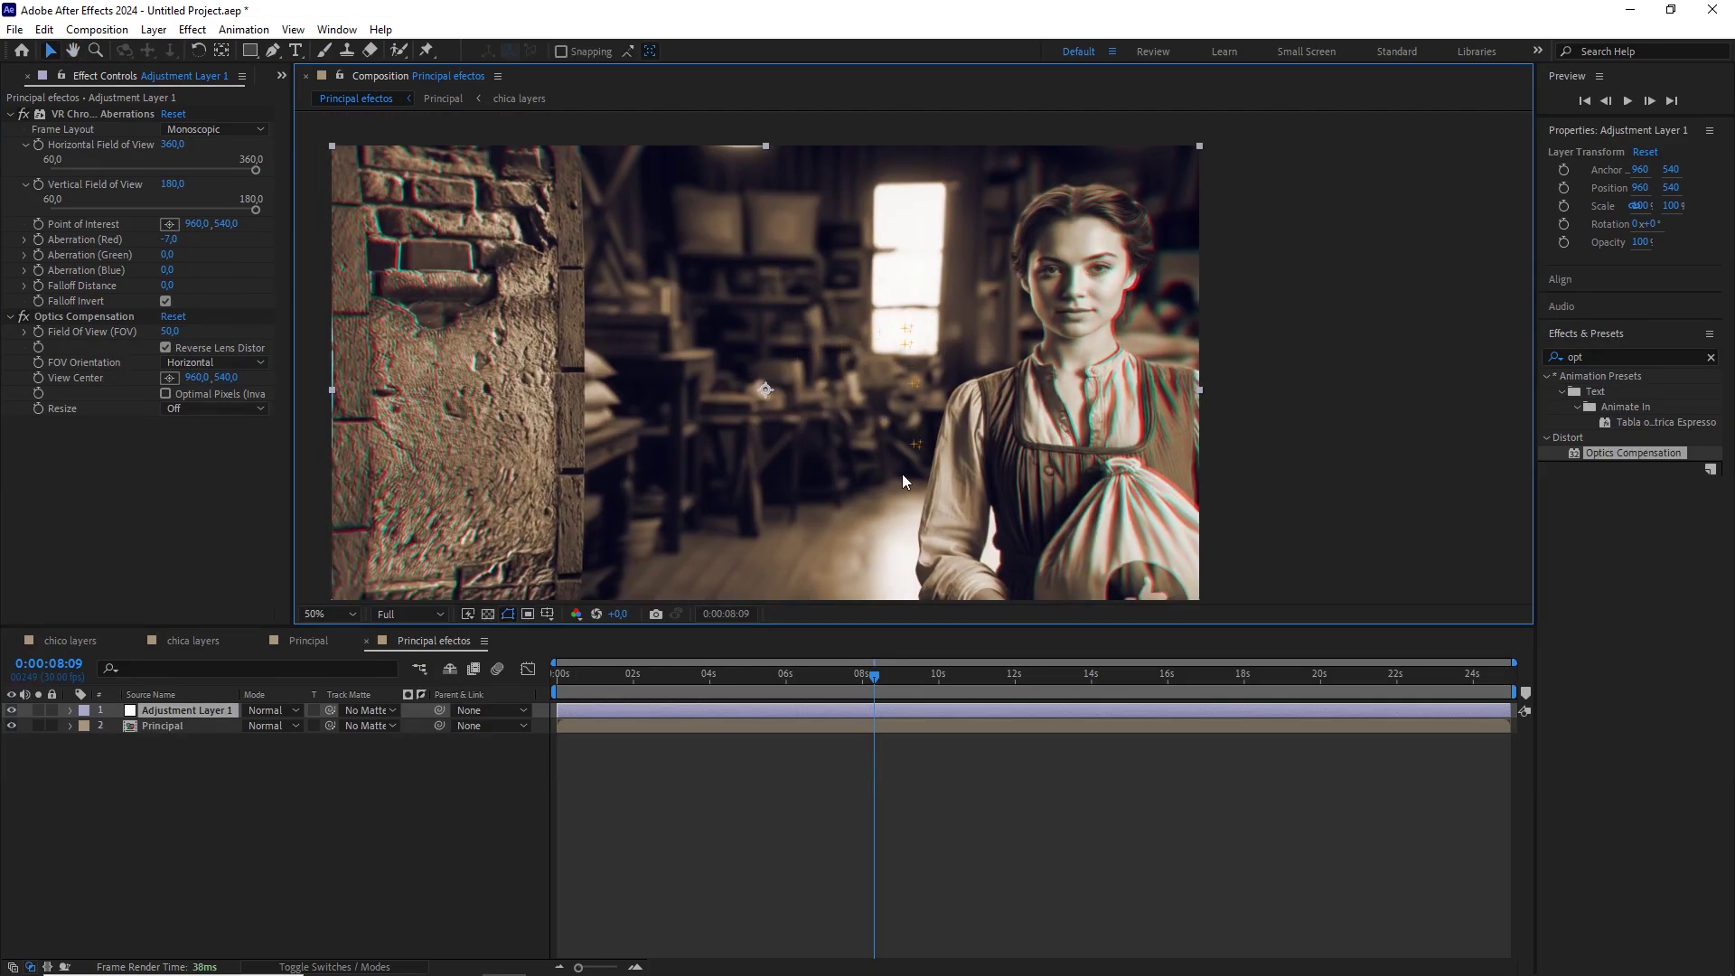
Move the current time to 0:00:08:13 and set the preview resolution to Quarter.
{"action": "mouse_move", "coordinate": [873, 676]}
{"action": "left_mouse_down"}
{"action": "mouse_move", "coordinate": [926, 676]}
{"action": "mouse_move", "coordinate": [875, 676]}
{"action": "left_mouse_up"}
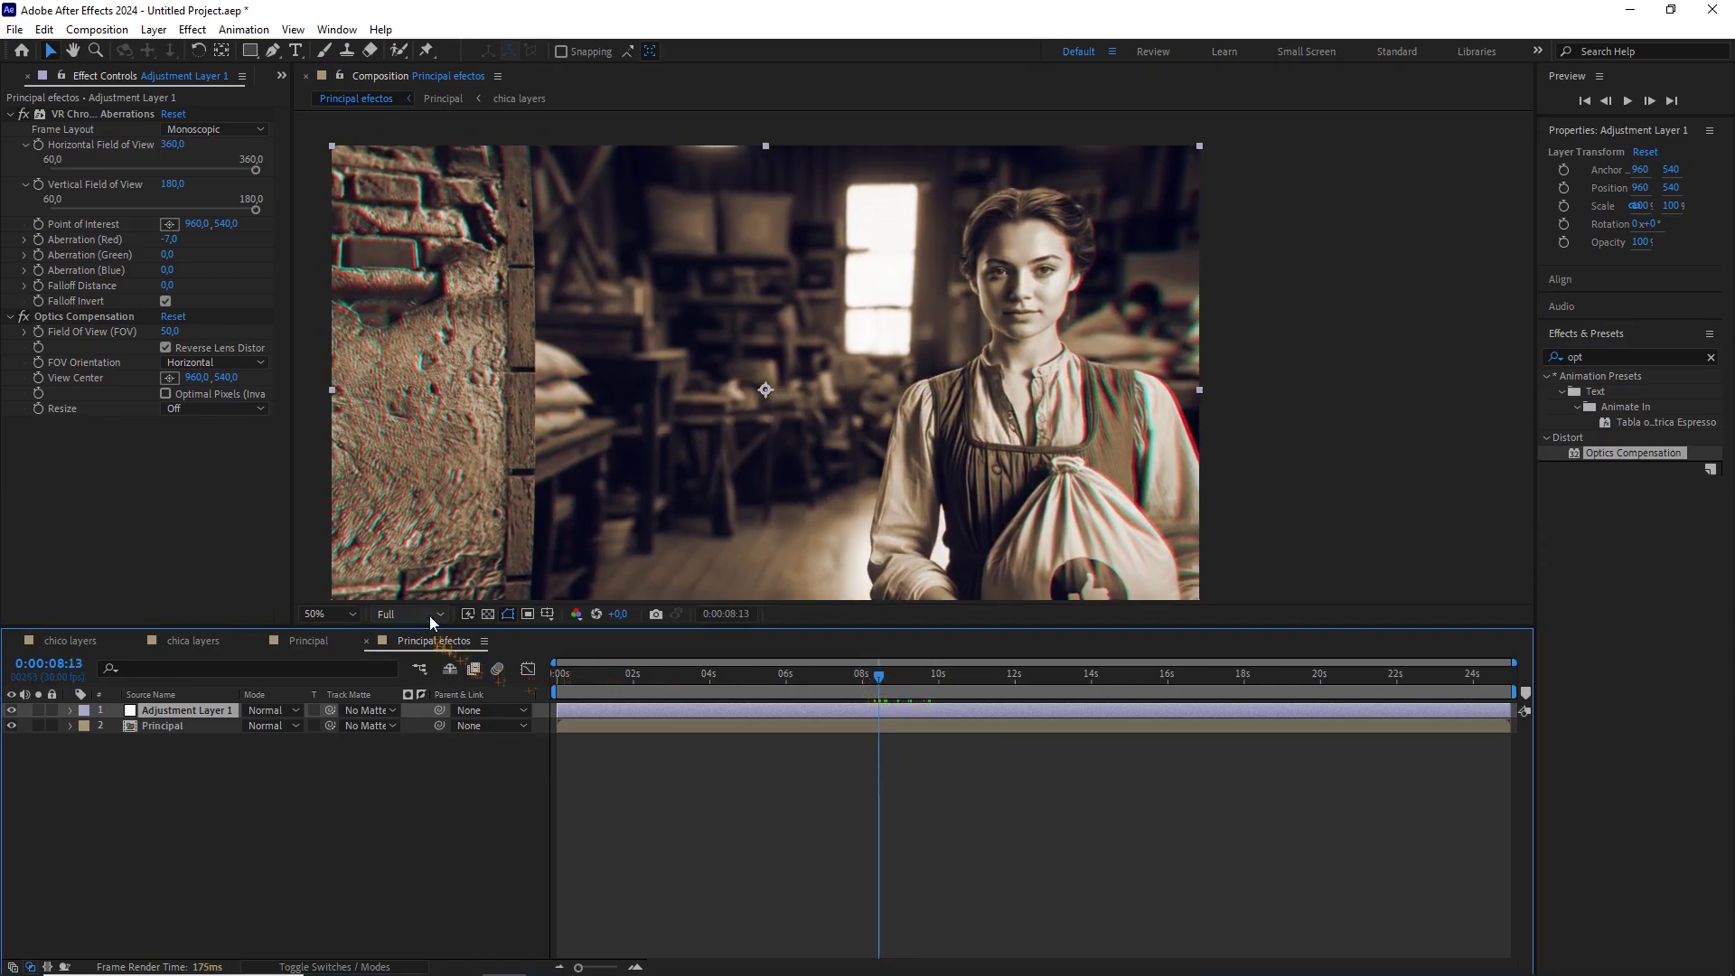
{"action": "left_click", "coordinate": [430, 615]}
{"action": "left_click", "coordinate": [426, 718]}
{"action": "scroll", "coordinate": [1032, 415], "scroll_direction": "down", "scroll_amount": 2}
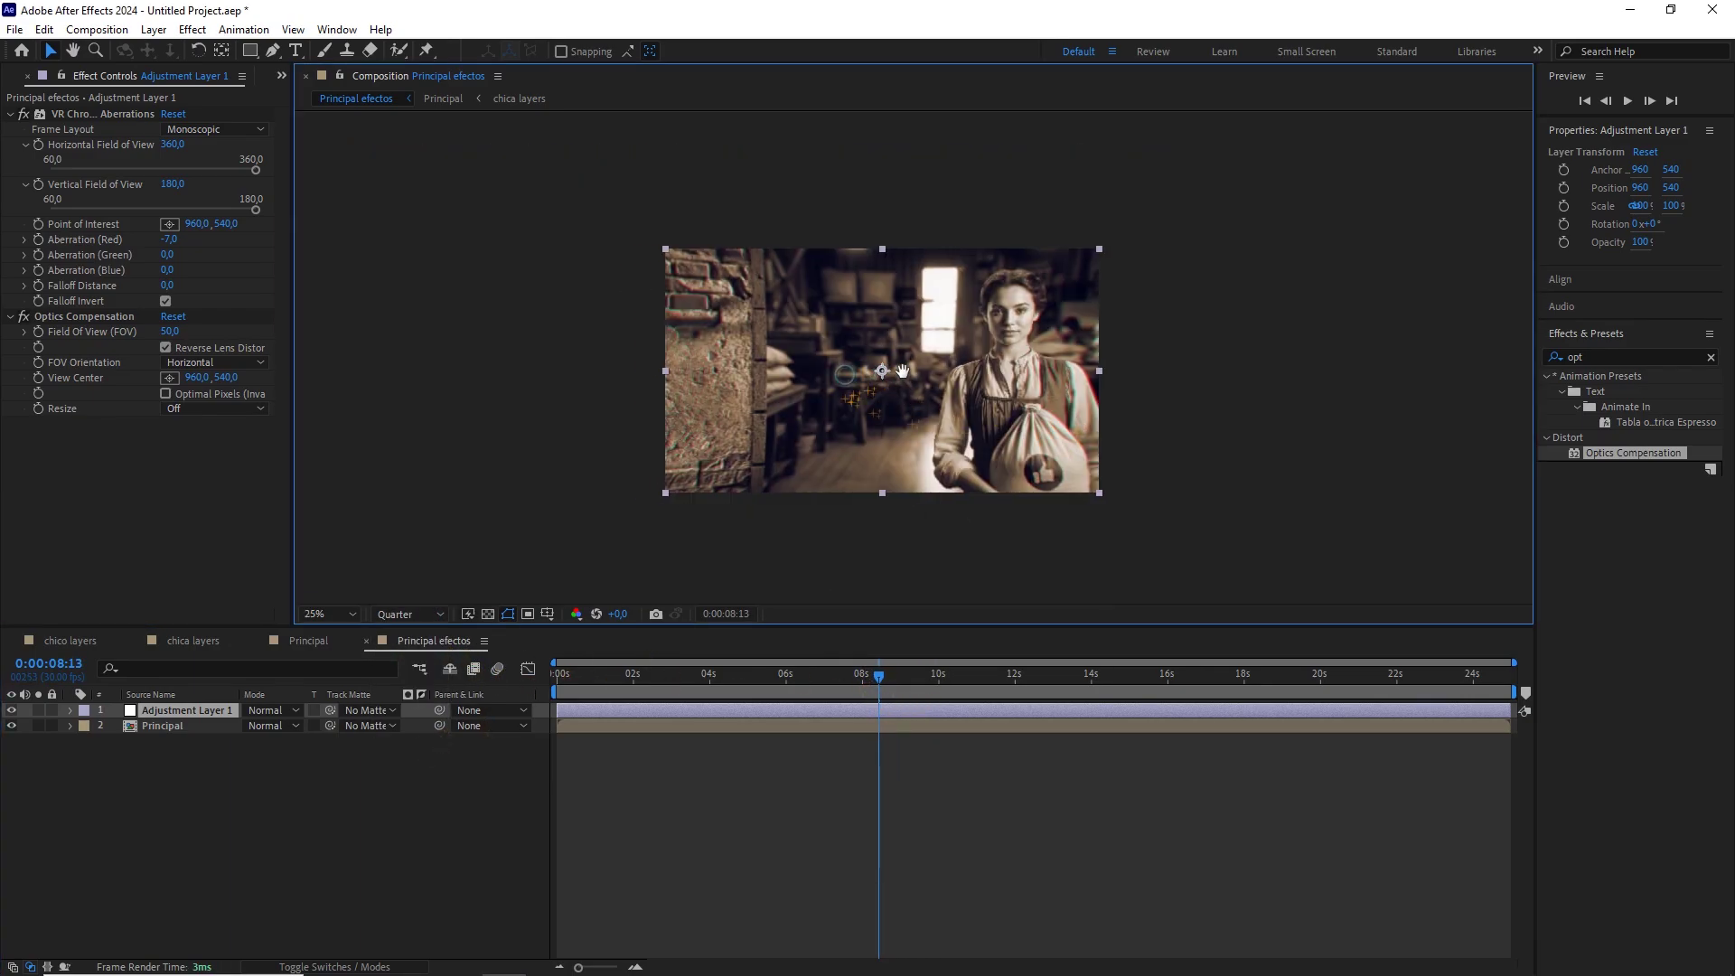
{"action": "key", "text": "v"}
Create a black 1920 x 1080 px solid named viñeta above the adjustment layer.
{"action": "left_click", "coordinate": [160, 841]}
{"action": "right_click", "coordinate": [159, 841]}
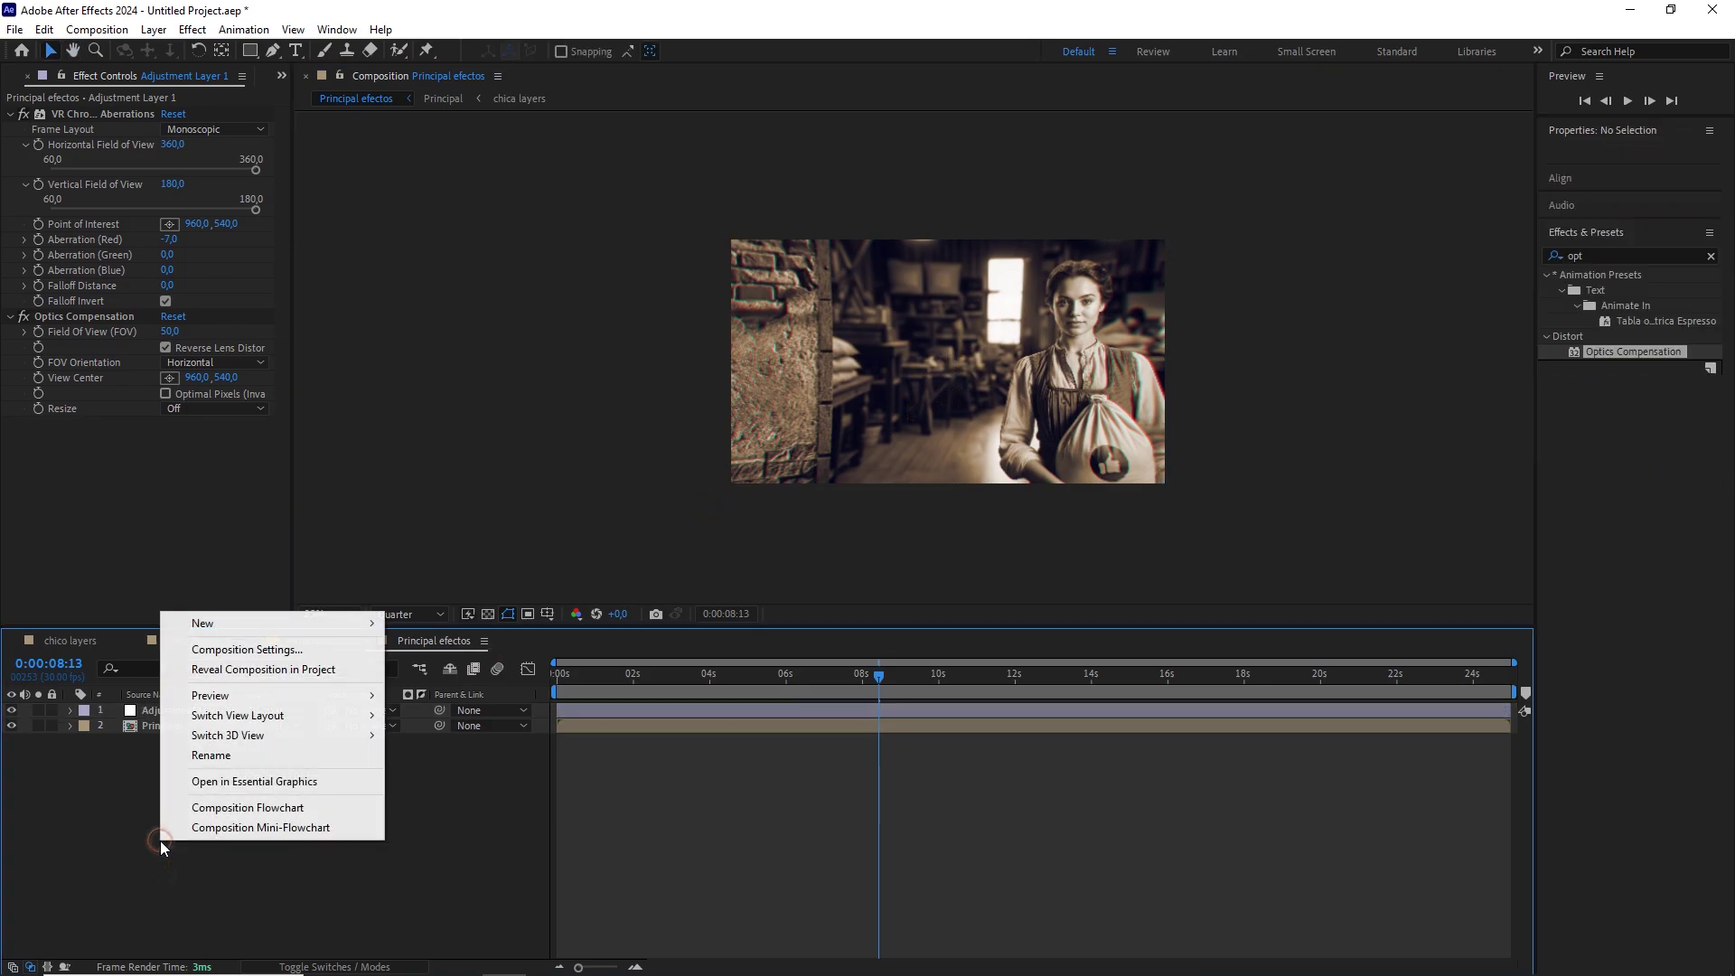
{"action": "left_click", "coordinate": [319, 627]}
{"action": "left_click", "coordinate": [443, 670]}
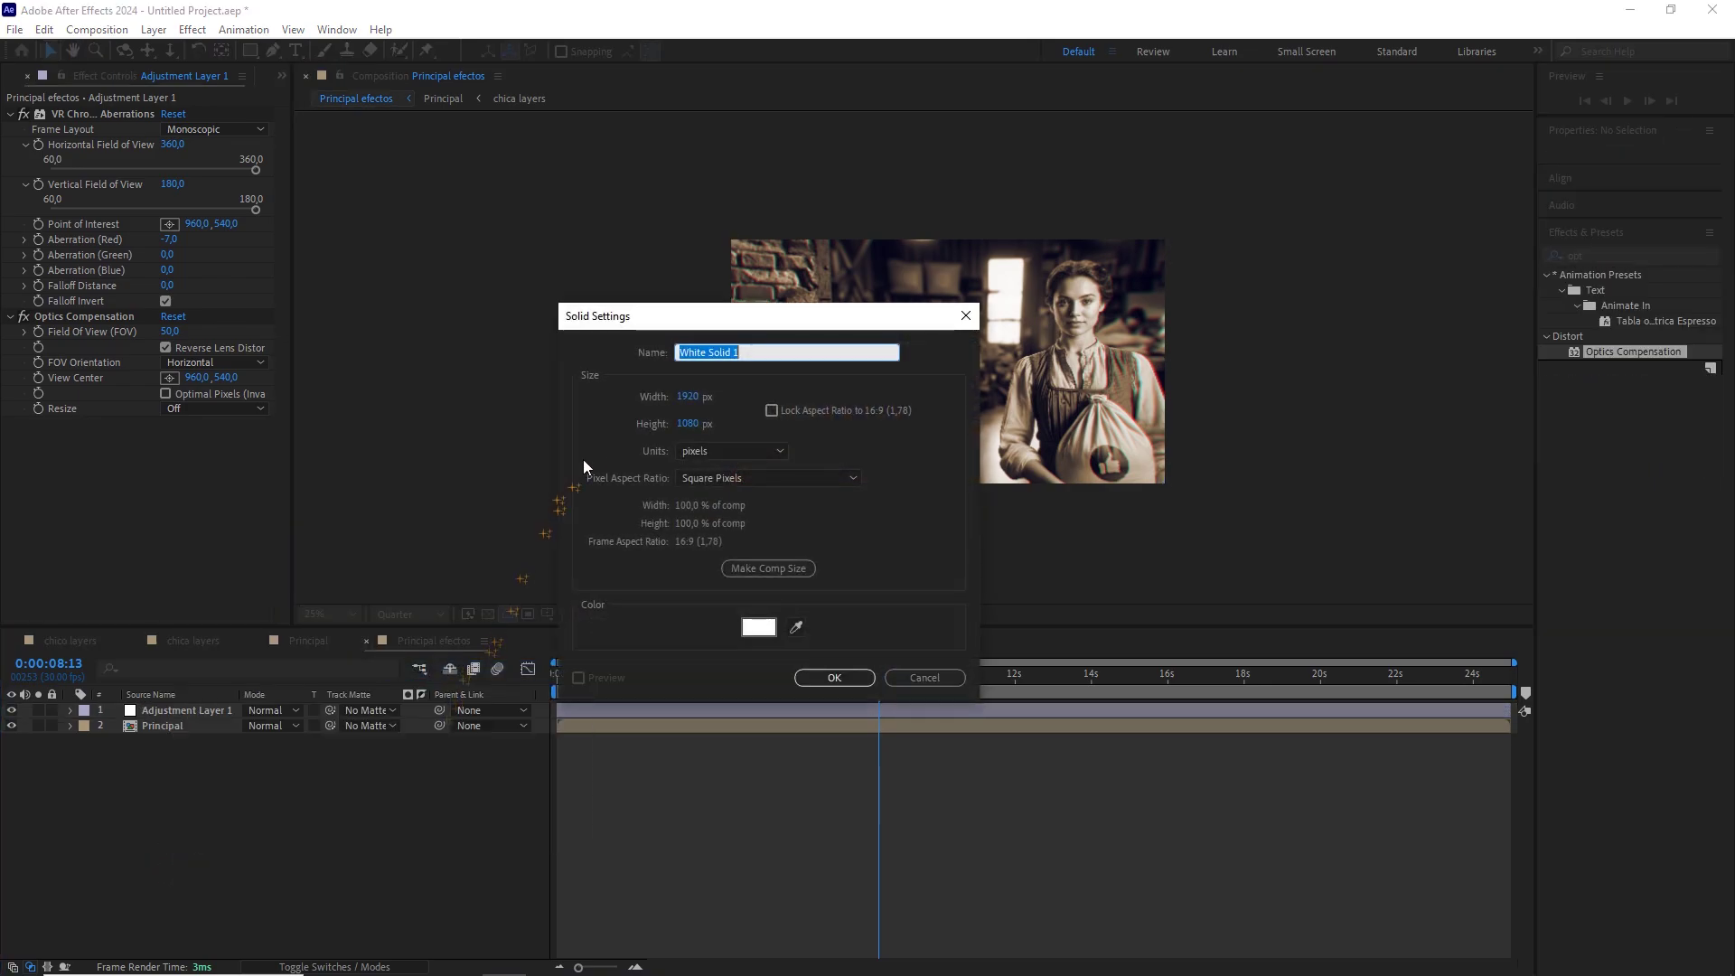
{"action": "type", "text": "viñeta"}
{"action": "left_click", "coordinate": [759, 627]}
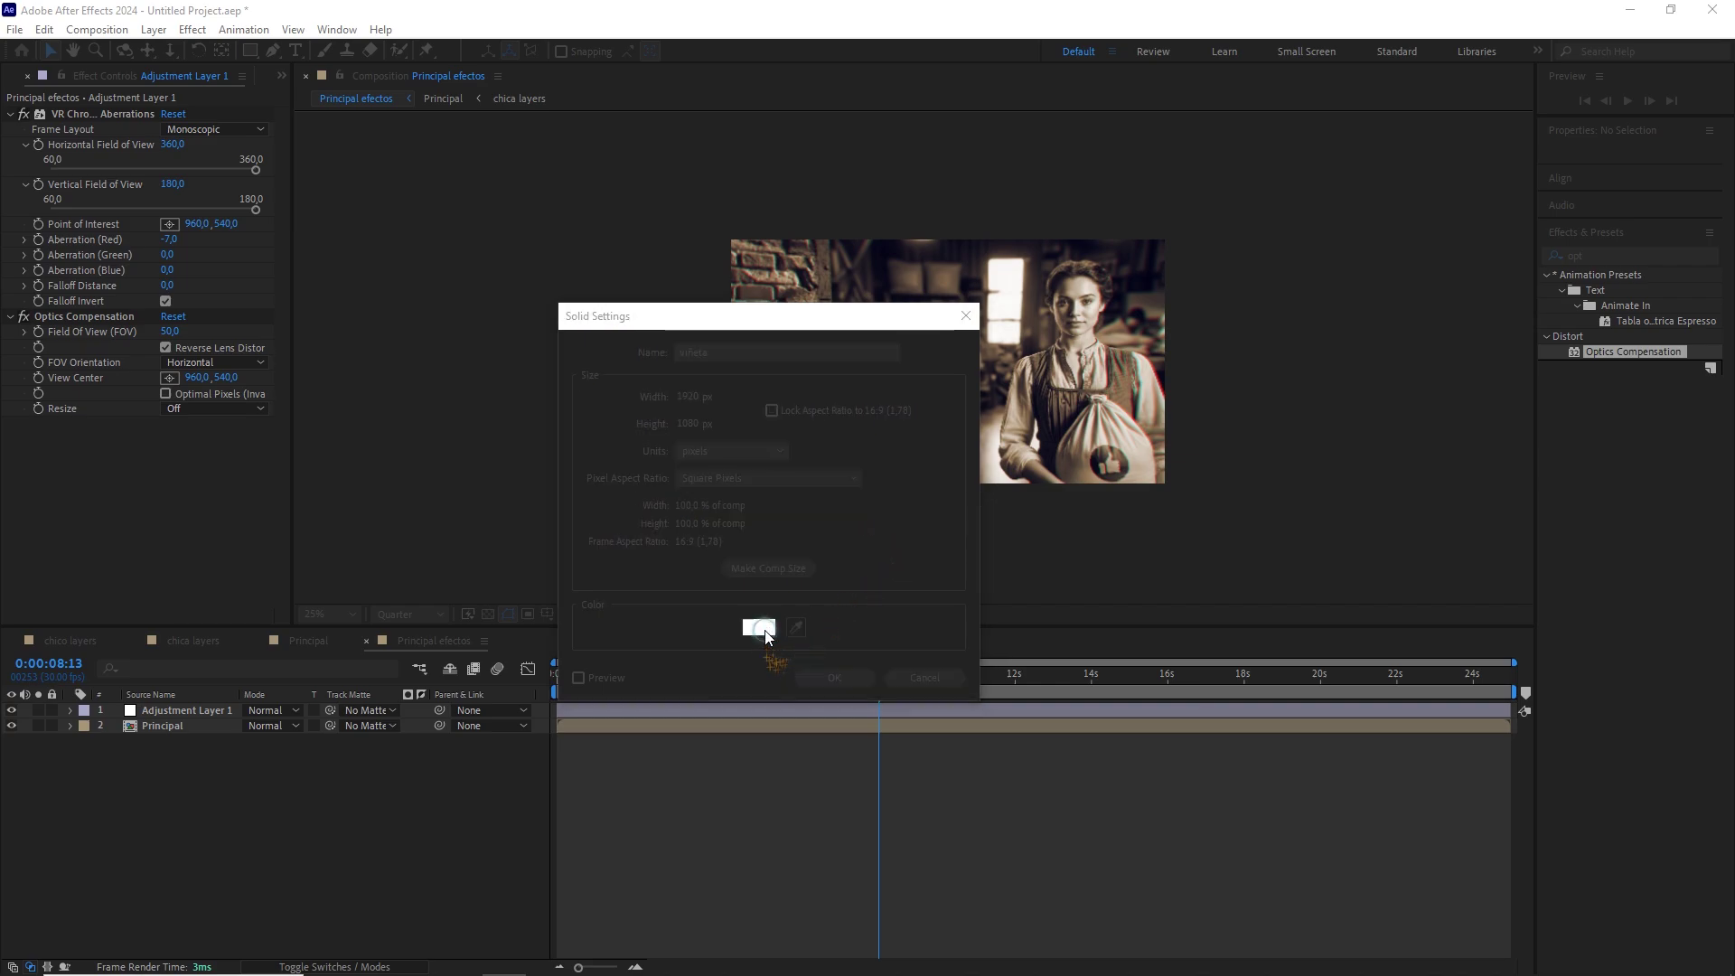
{"action": "left_click", "coordinate": [566, 581]}
{"action": "left_click", "coordinate": [960, 357]}
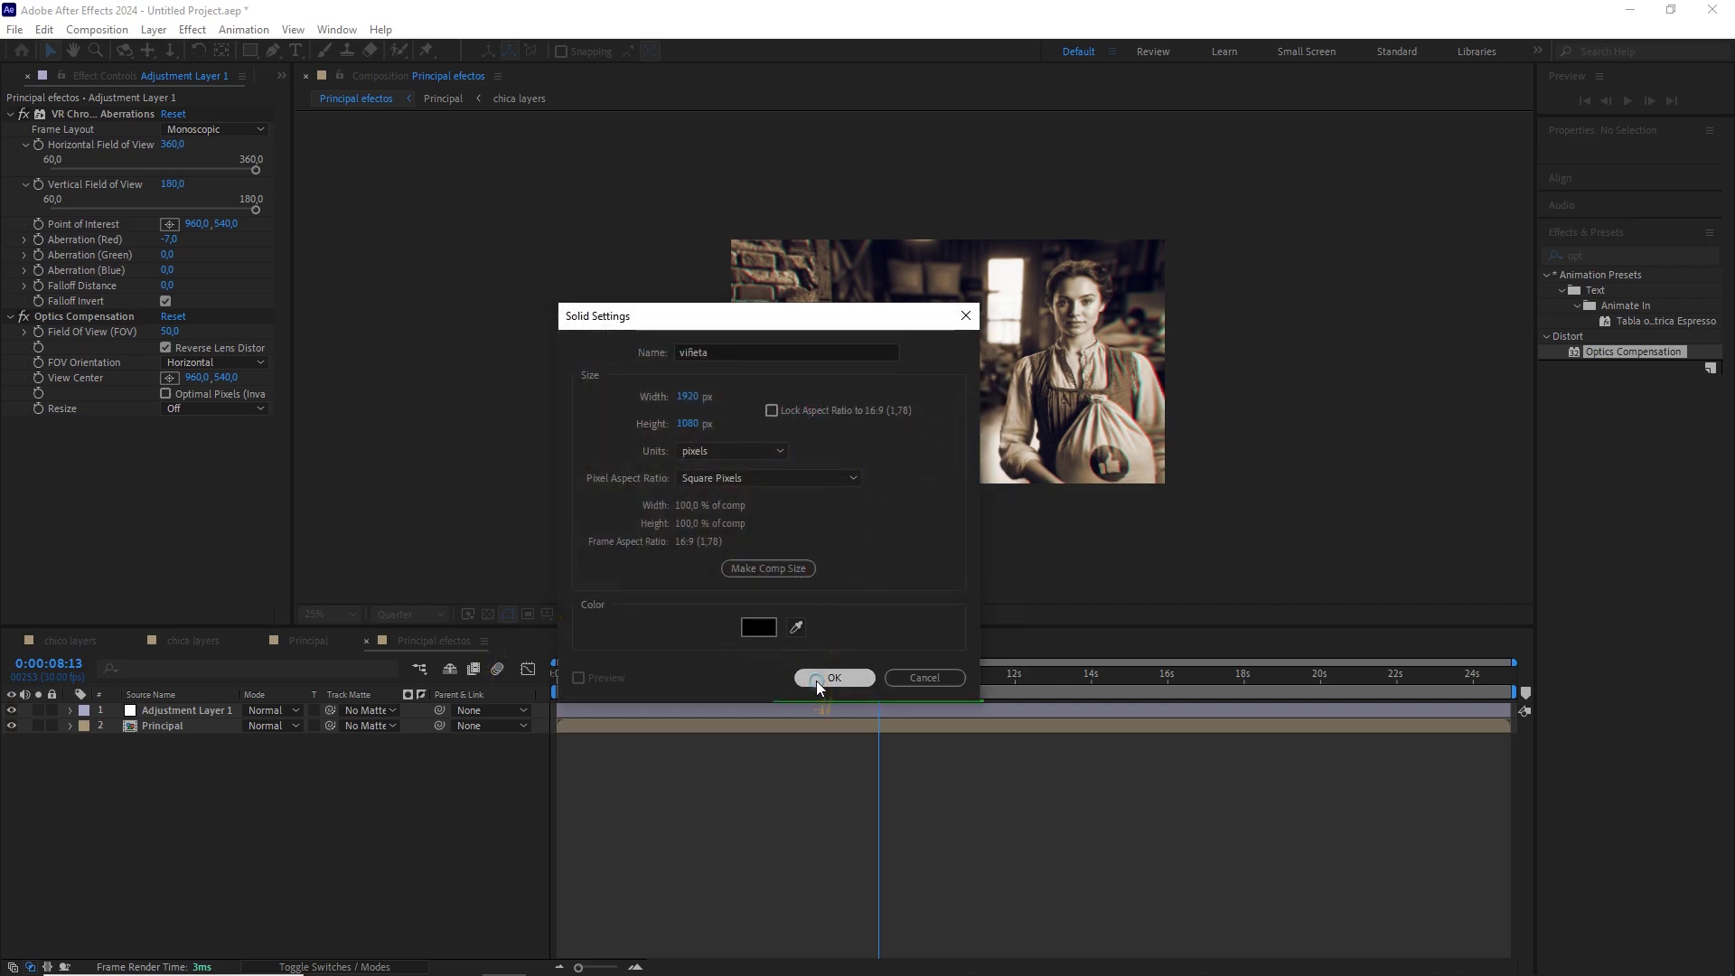
{"action": "left_click", "coordinate": [824, 679]}
Add a full-frame elliptical mask to the viñeta solid and set its mode to Subtract.
{"action": "left_click", "coordinate": [250, 52]}
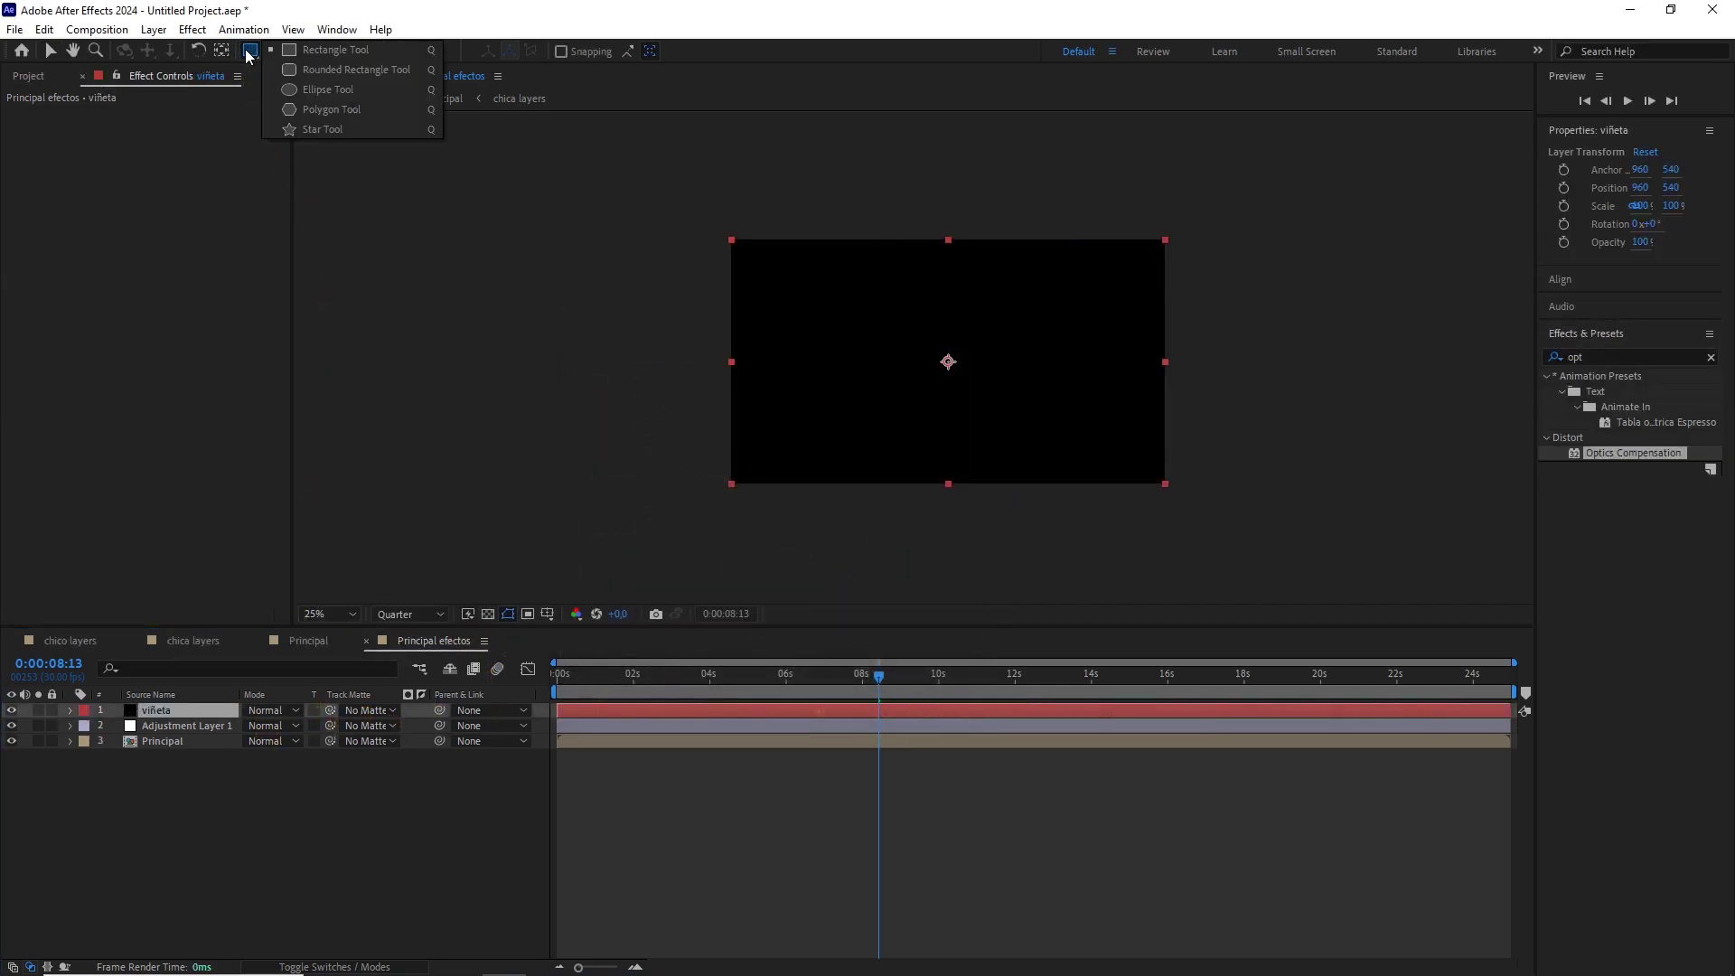
{"action": "left_click", "coordinate": [317, 88]}
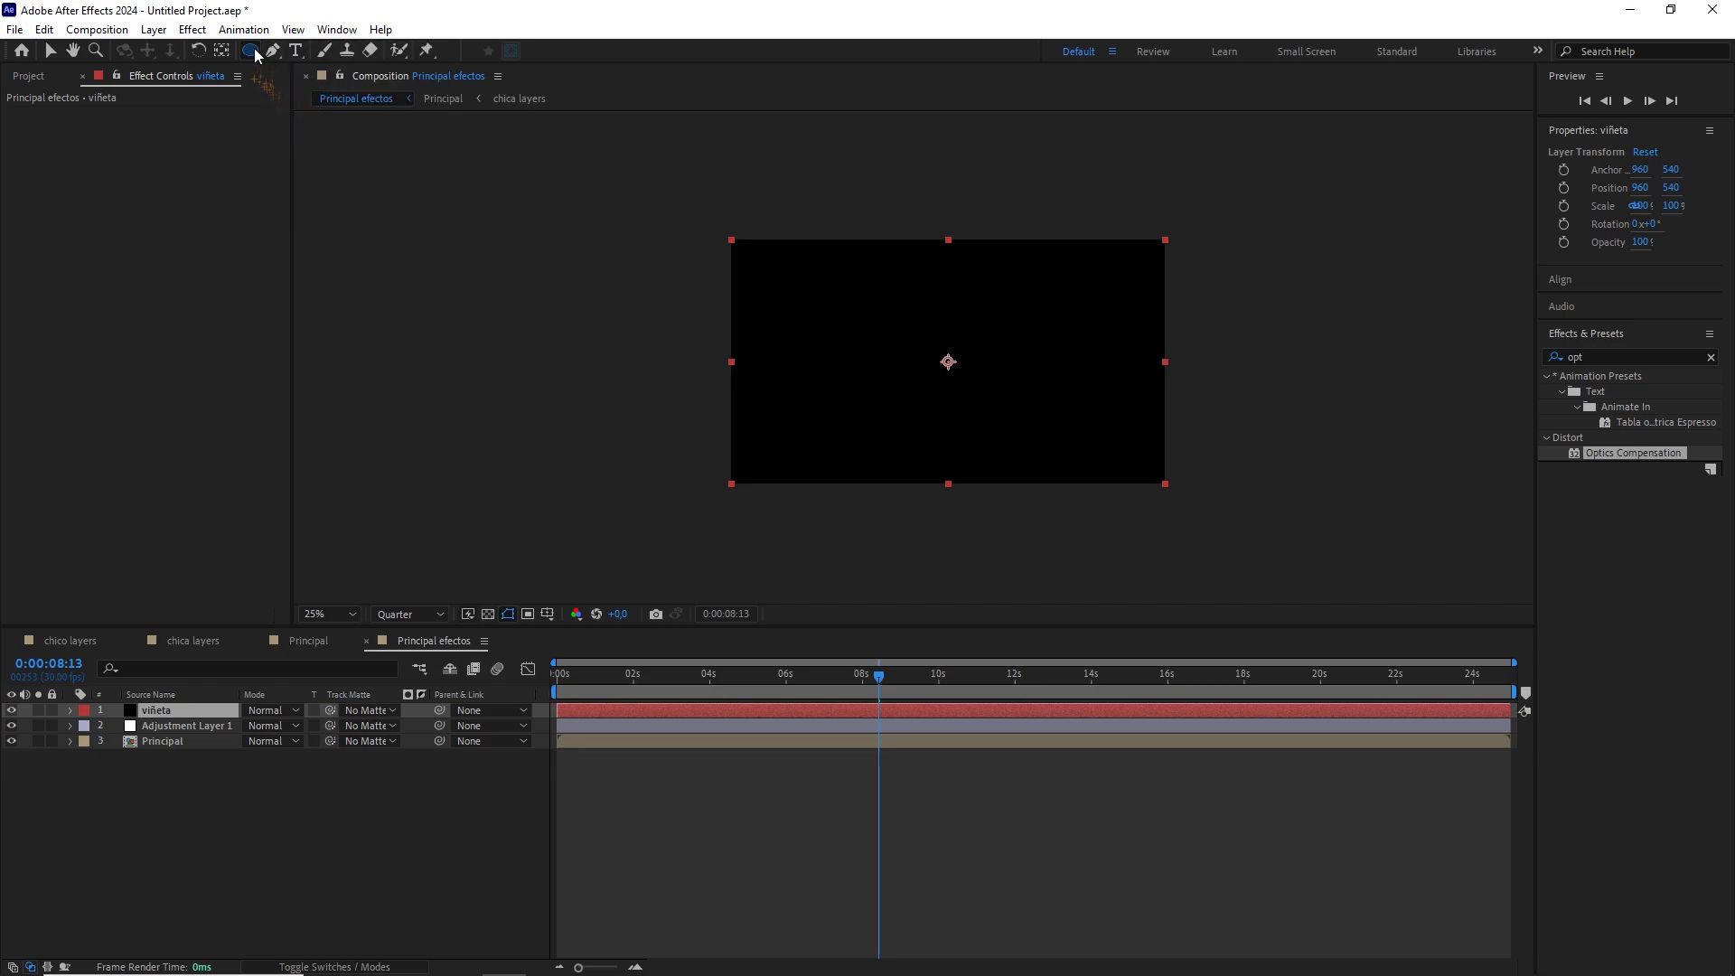
{"action": "double_click", "coordinate": [250, 51]}
{"action": "key", "text": "v"}
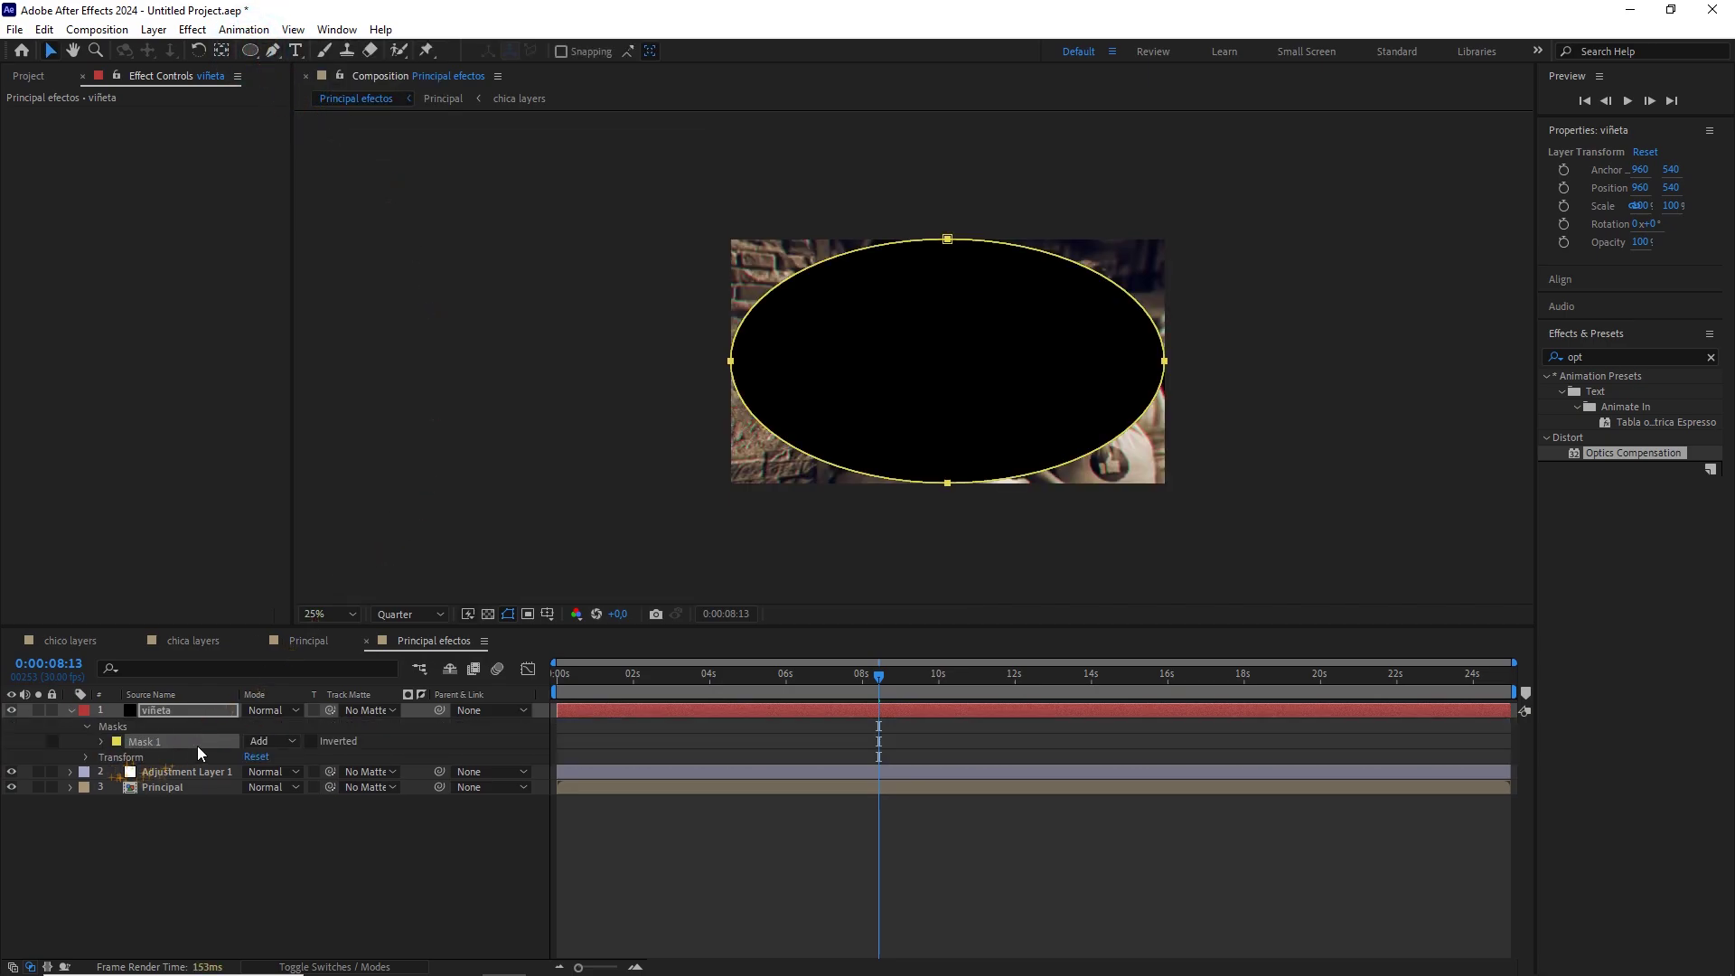
{"action": "left_click", "coordinate": [271, 741]}
{"action": "left_click", "coordinate": [275, 789]}
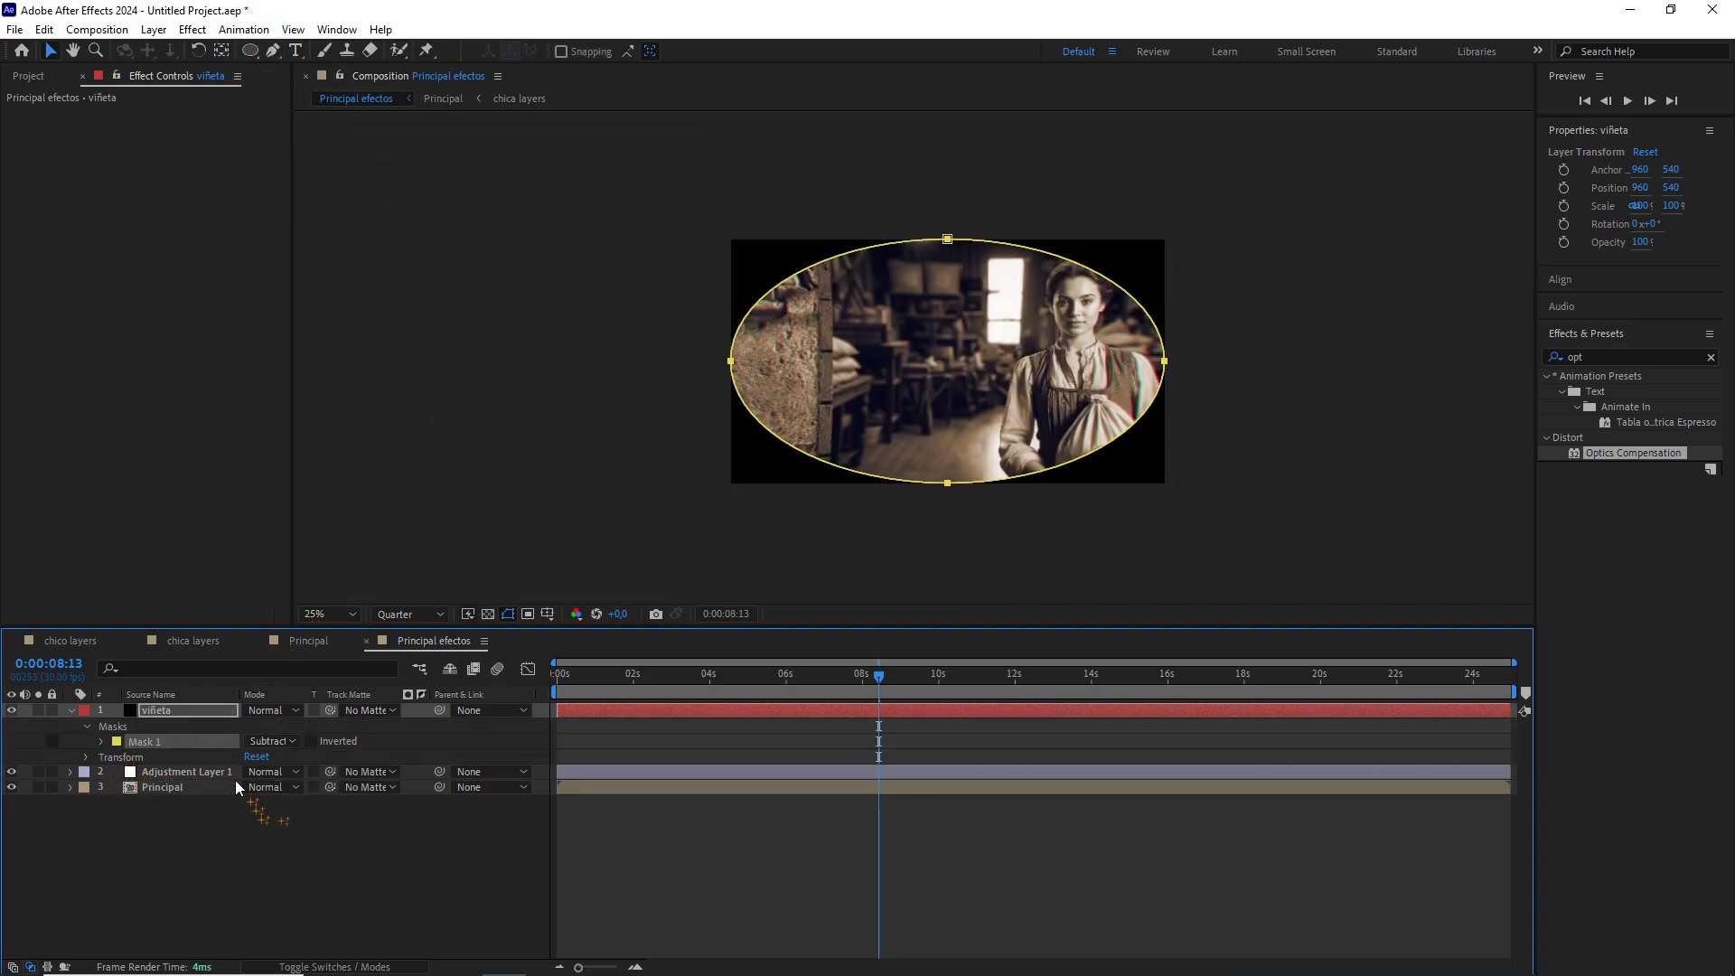
Set the viñeta mask's feather to 300 pixels and its opacity to 40%.
{"action": "left_click", "coordinate": [102, 741]}
{"action": "type", "text": "300"}
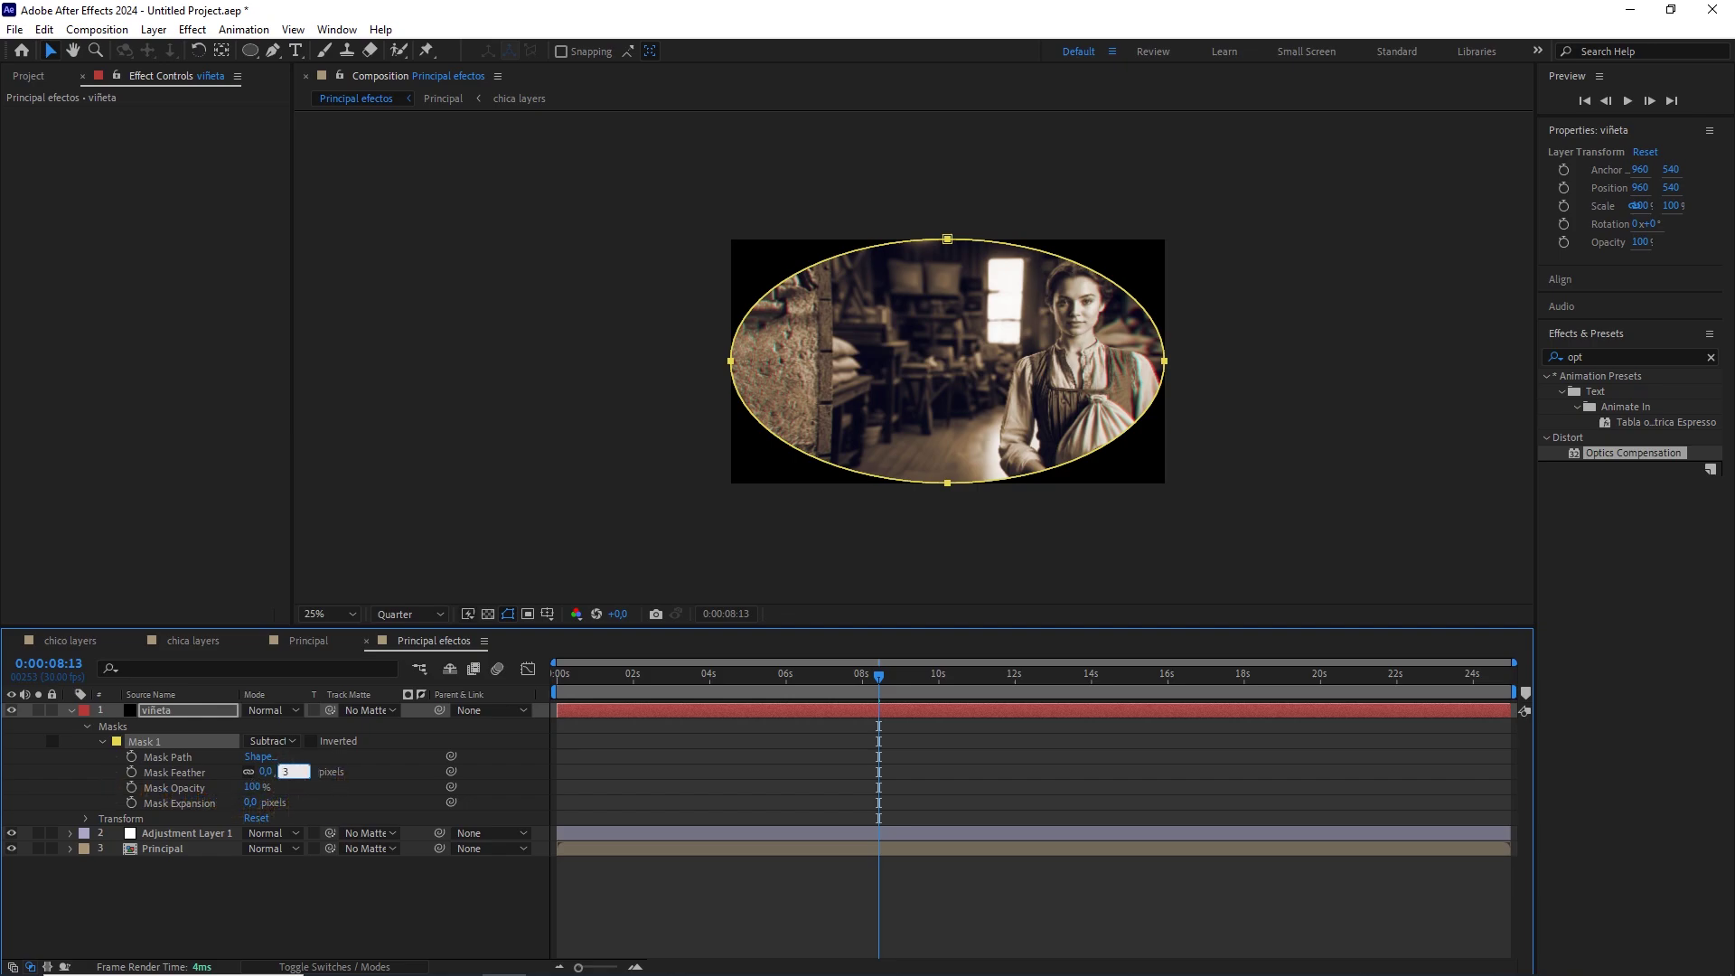
{"action": "left_click", "coordinate": [396, 761]}
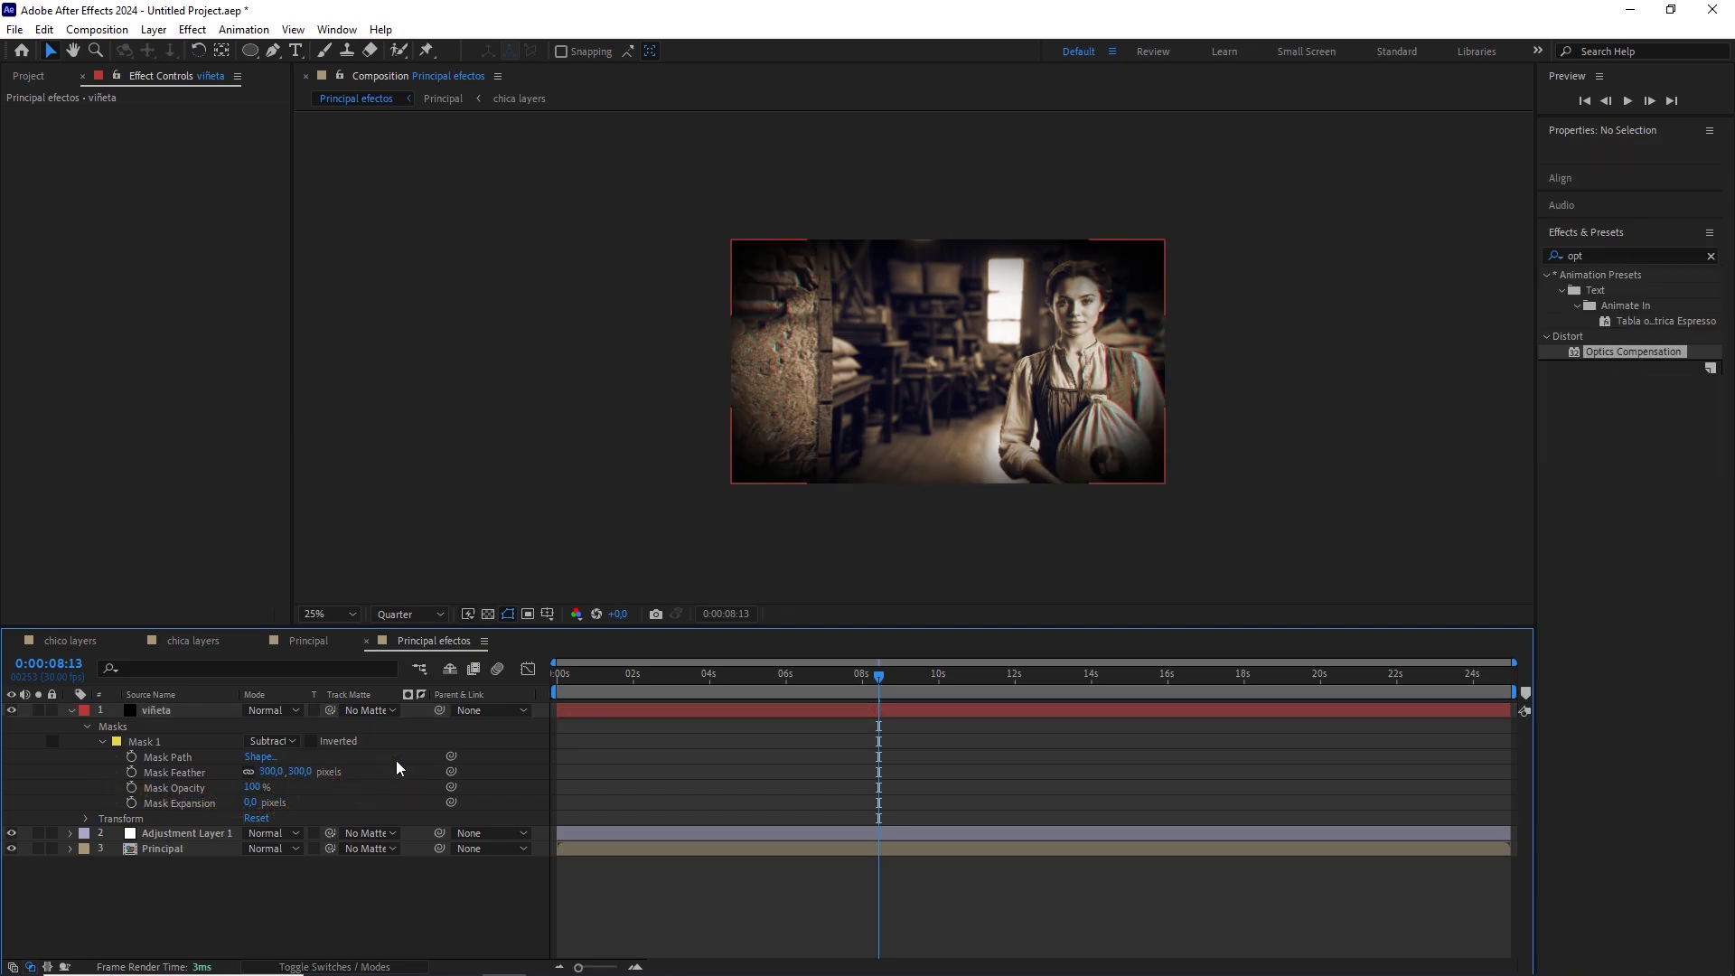
{"action": "left_click", "coordinate": [253, 786]}
{"action": "type", "text": "40"}
{"action": "left_click", "coordinate": [389, 783]}
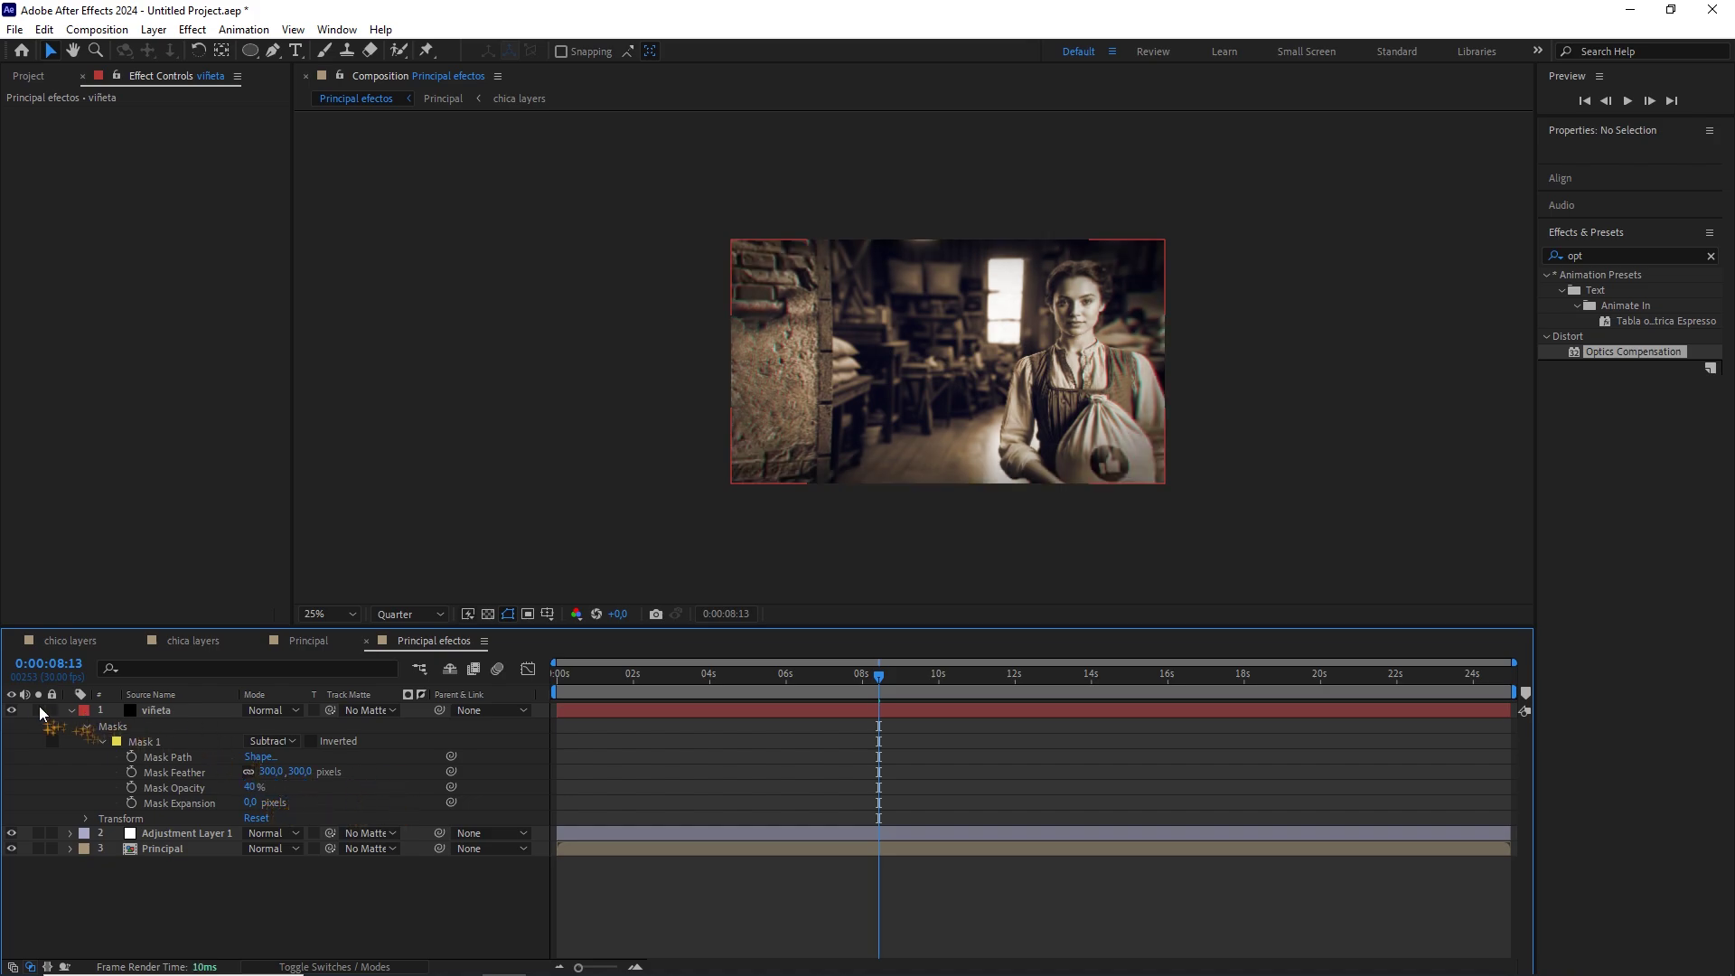
Compare the frame with and without the vignette, set the mask opacity to 30%, and collapse the viñeta layer.
{"action": "left_click", "coordinate": [11, 711]}
{"action": "left_click", "coordinate": [12, 710]}
{"action": "left_click", "coordinate": [256, 787]}
{"action": "type", "text": "30"}
{"action": "key", "text": "Return"}
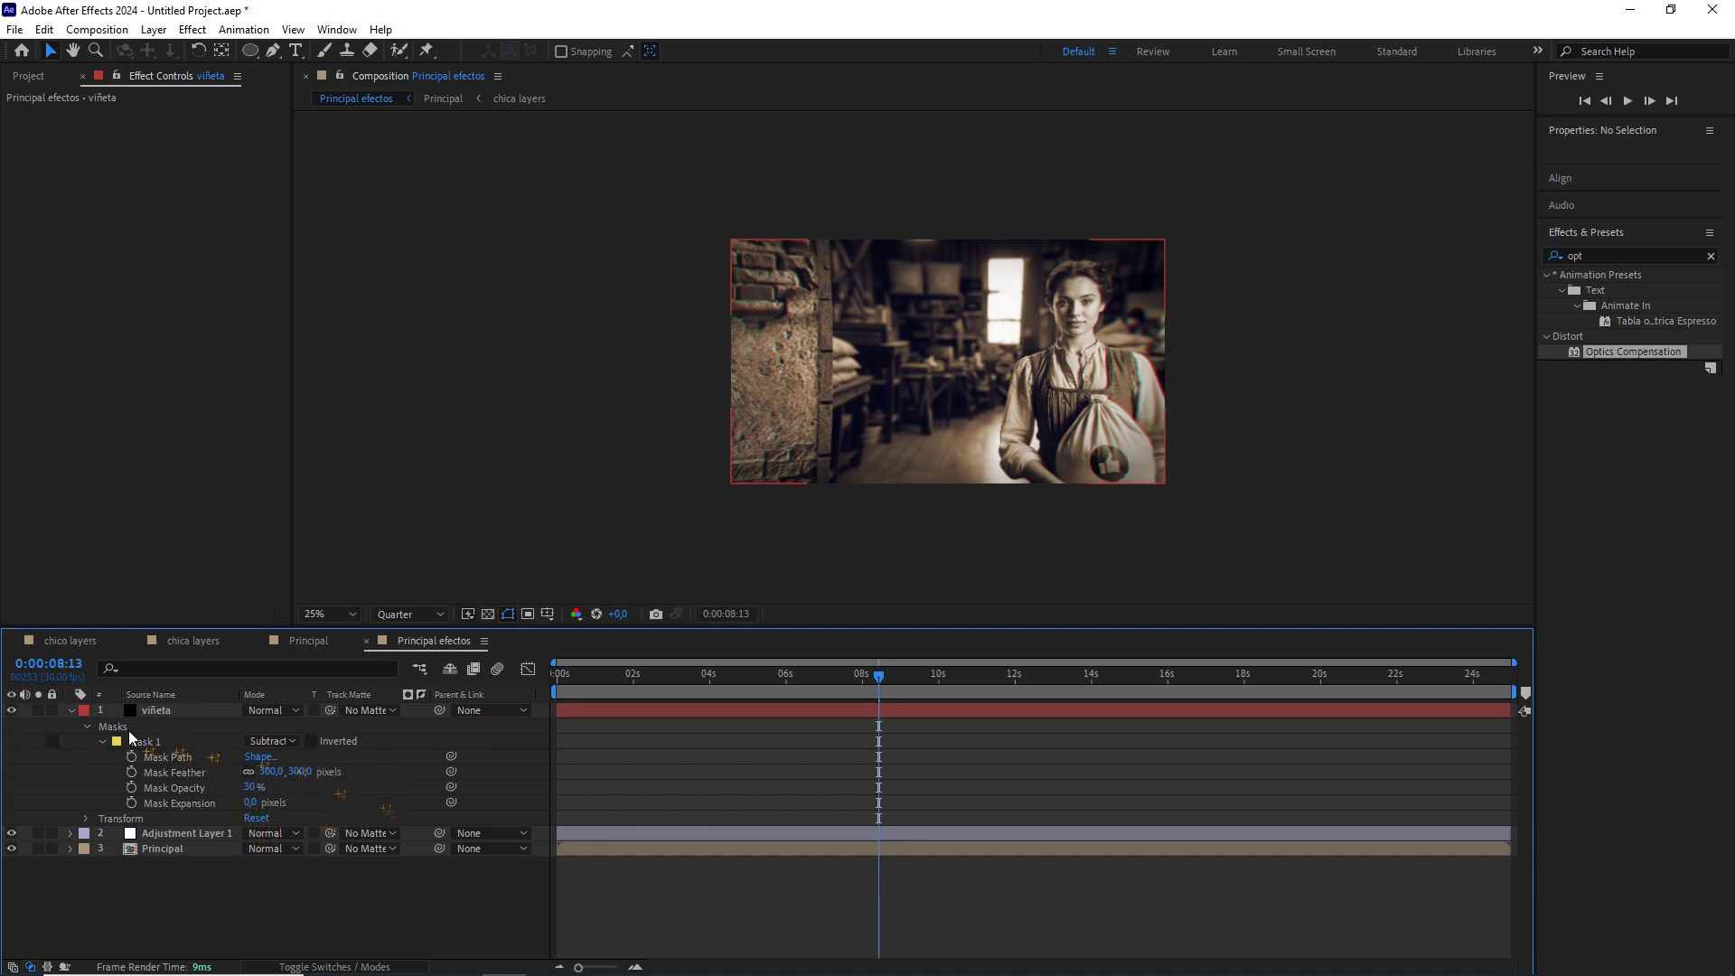
{"action": "left_click", "coordinate": [15, 710]}
{"action": "left_click", "coordinate": [15, 710]}
{"action": "left_click", "coordinate": [71, 711]}
{"action": "key", "text": "h"}
{"action": "left_click_drag", "start_coordinate": [908, 440], "coordinate": [847, 454]}
{"action": "key", "text": "v"}
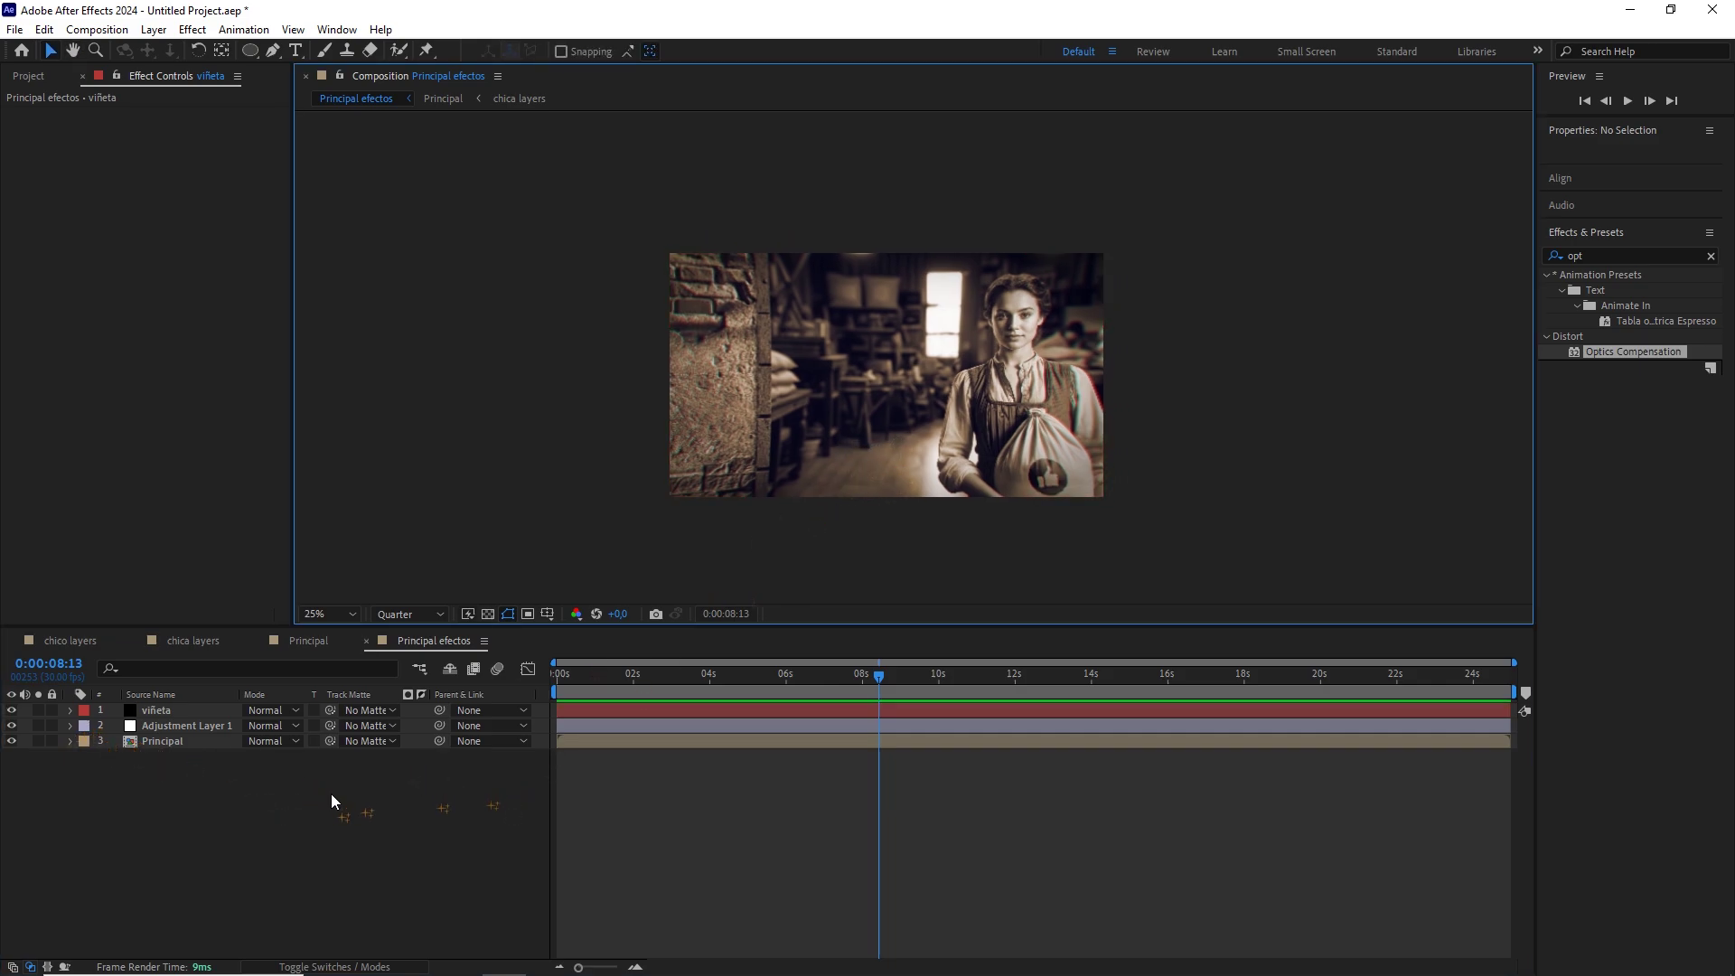
Create a second adjustment layer and place it directly below the viñeta layer.
{"action": "right_click", "coordinate": [332, 801]}
{"action": "mouse_move", "coordinate": [380, 576]}
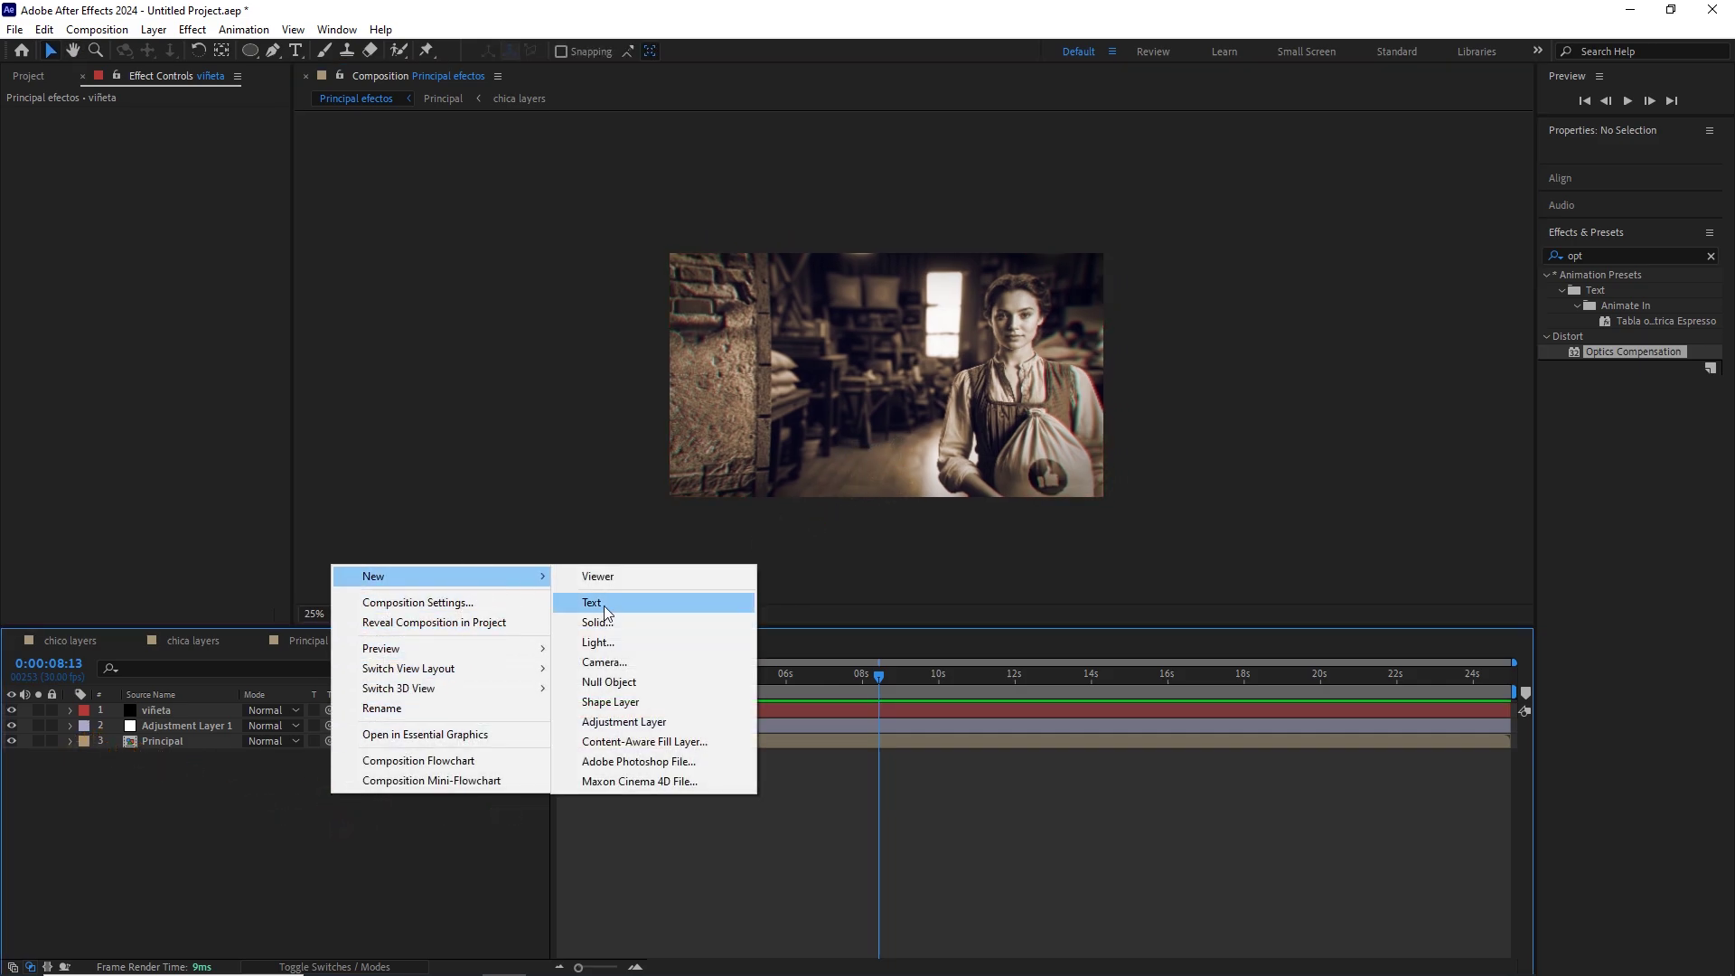
{"action": "left_click", "coordinate": [628, 722]}
{"action": "left_click_drag", "start_coordinate": [187, 710], "coordinate": [183, 729]}
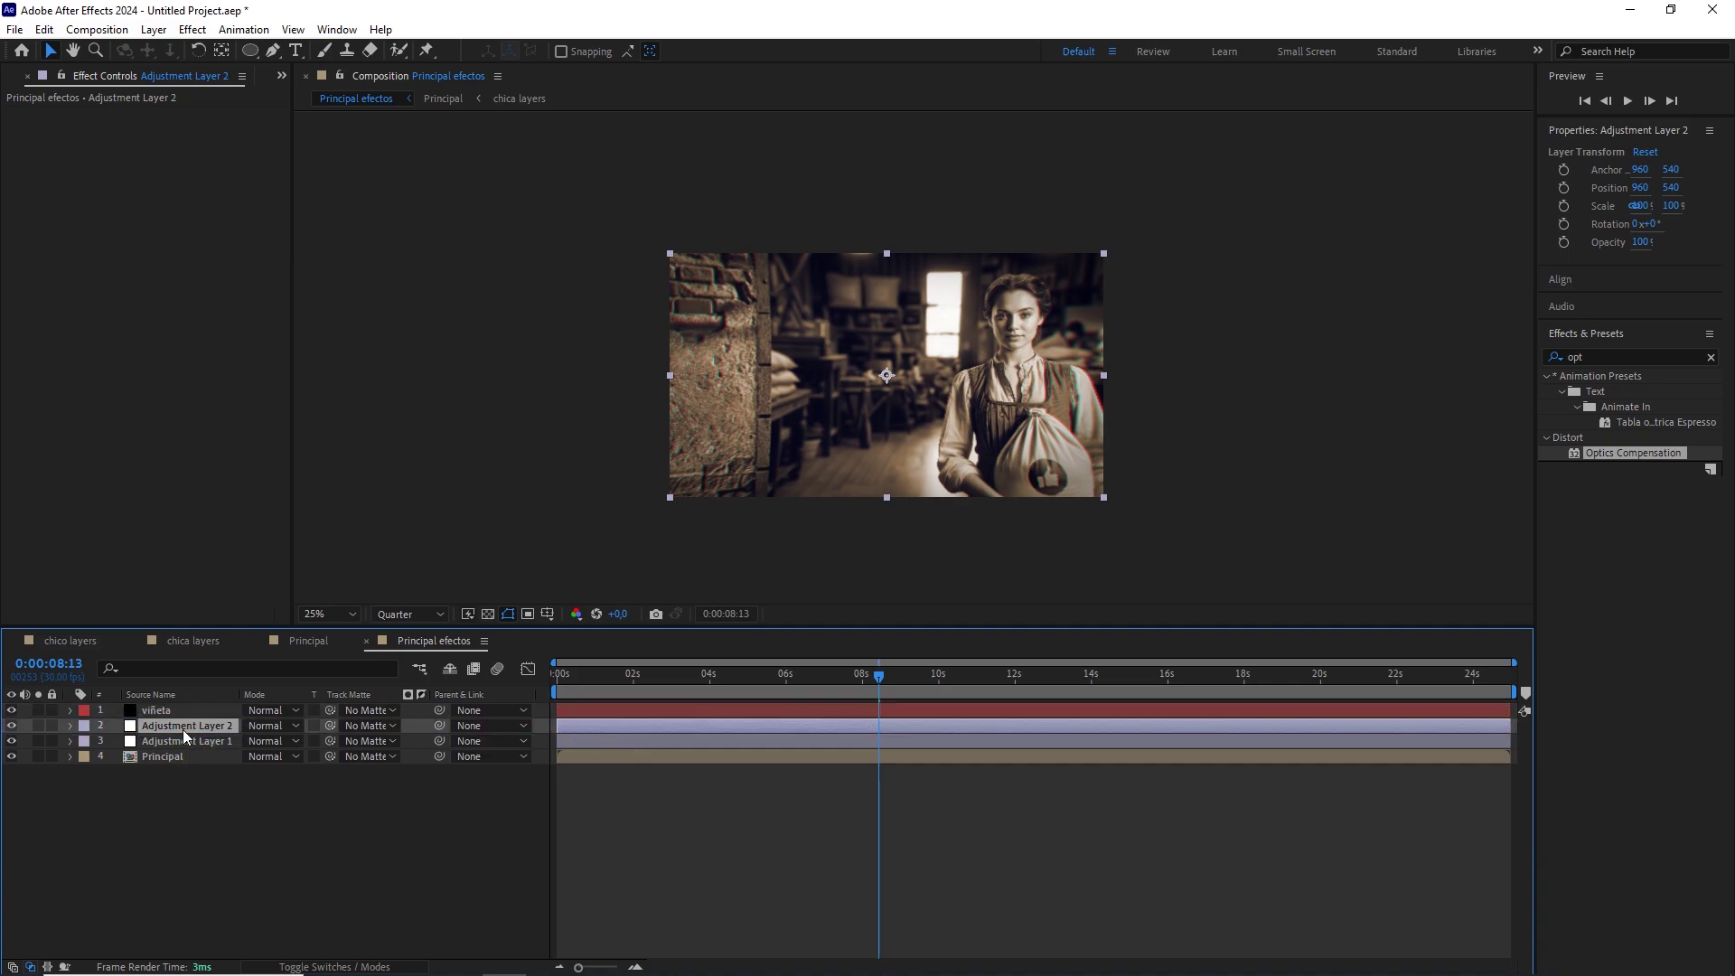
Find the Distort effect Transform and apply it to the new adjustment layer.
{"action": "left_click", "coordinate": [1556, 360]}
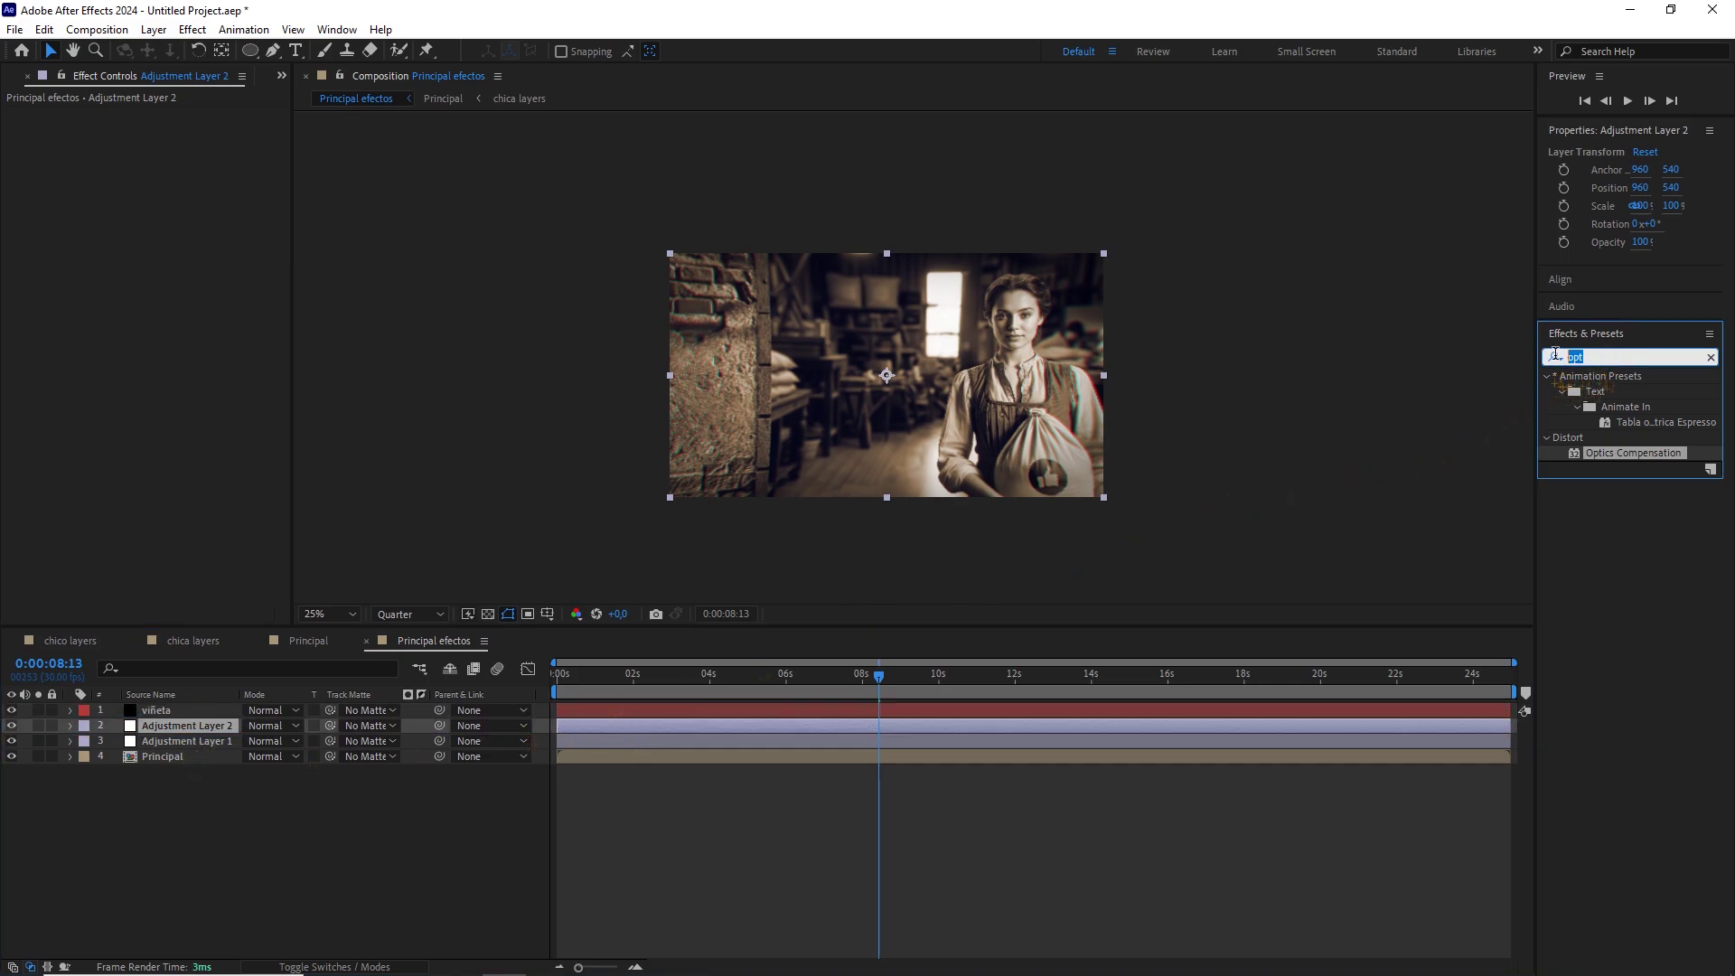
{"action": "type", "text": "tra"}
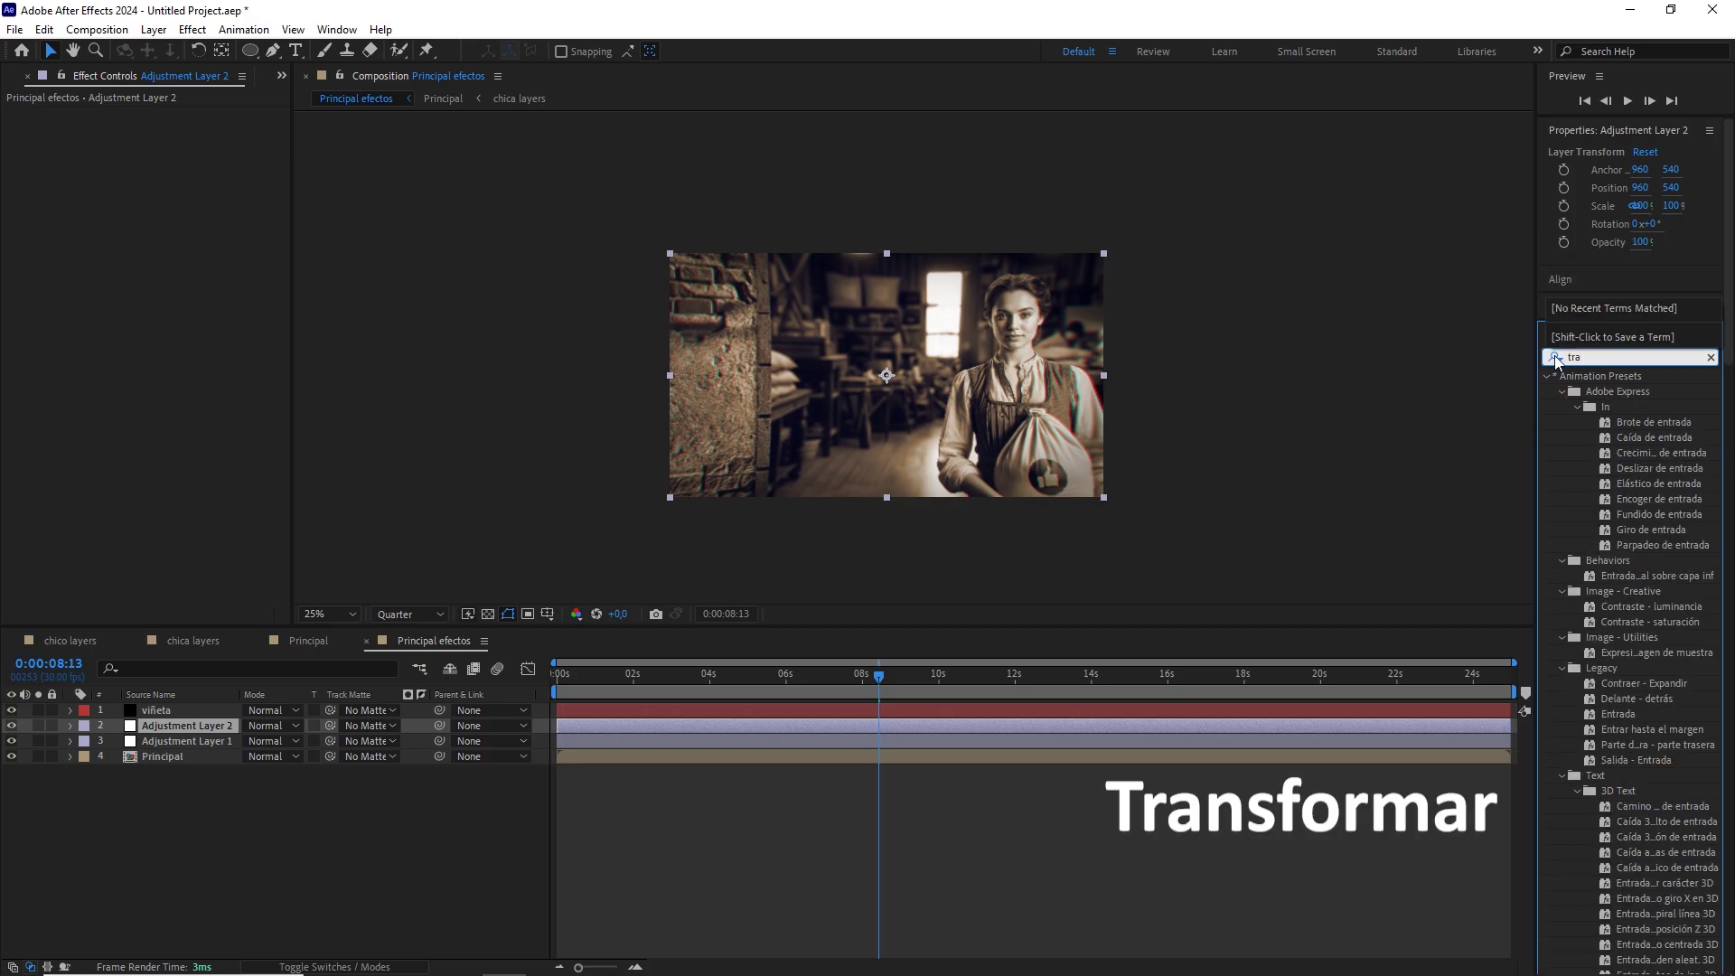
{"action": "type", "text": "nsfo"}
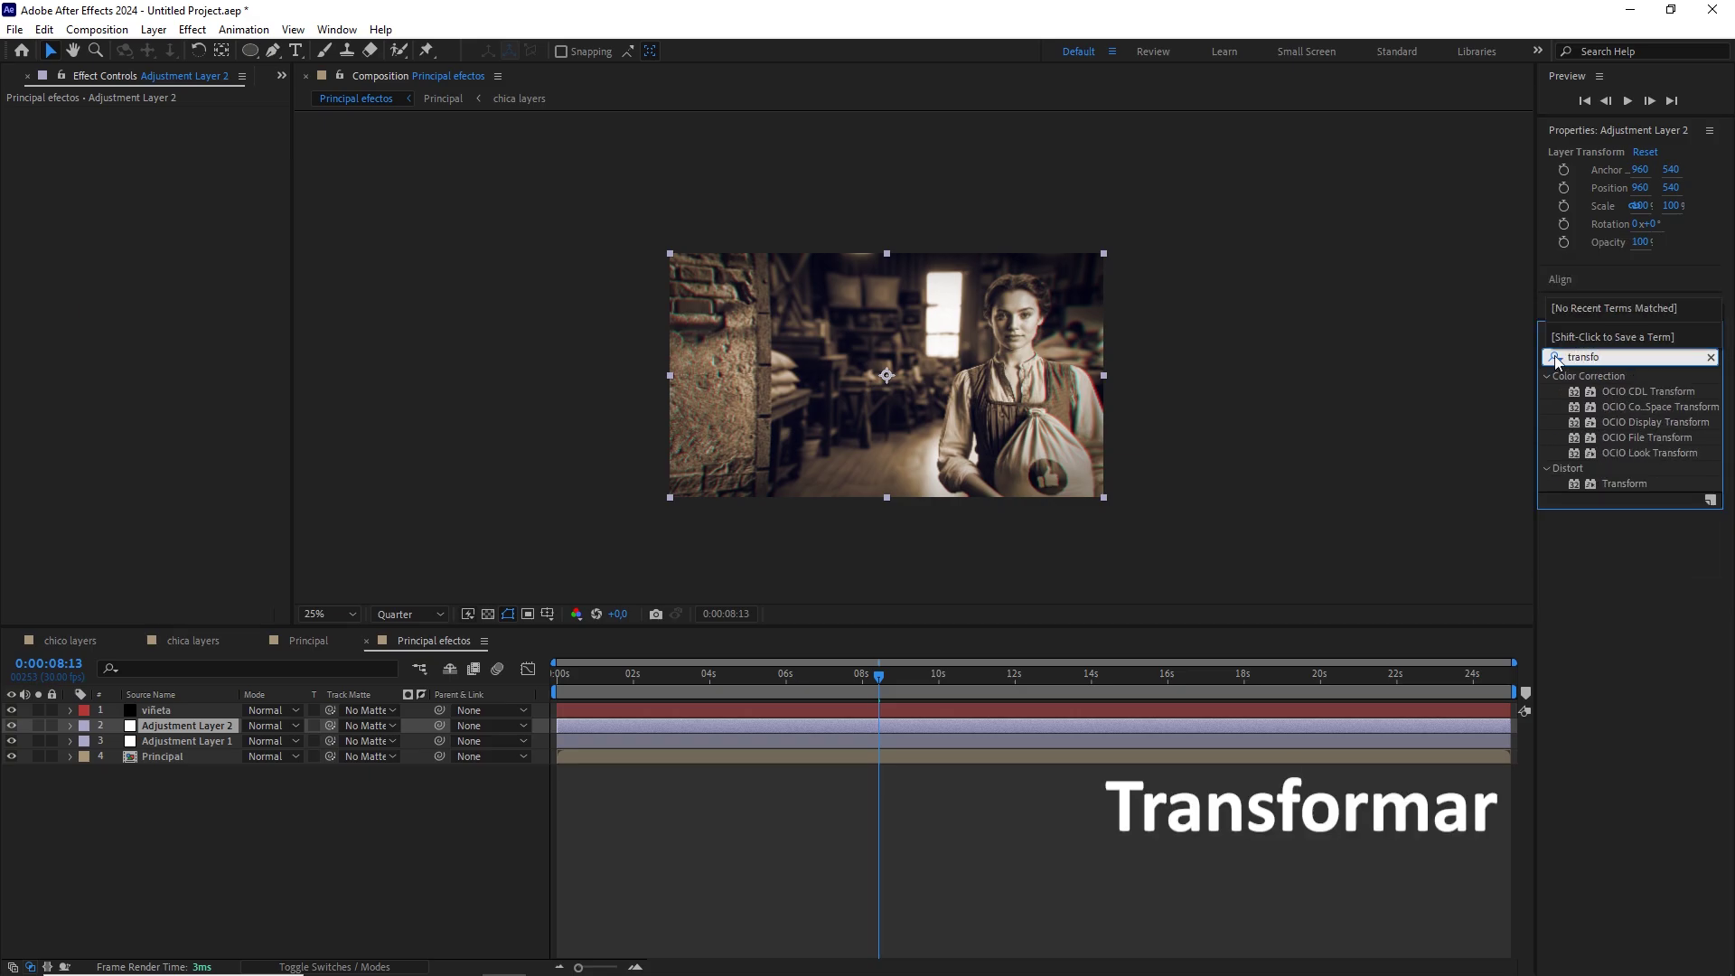
{"action": "left_click", "coordinate": [1620, 486]}
{"action": "left_click_drag", "start_coordinate": [1620, 488], "coordinate": [194, 728]}
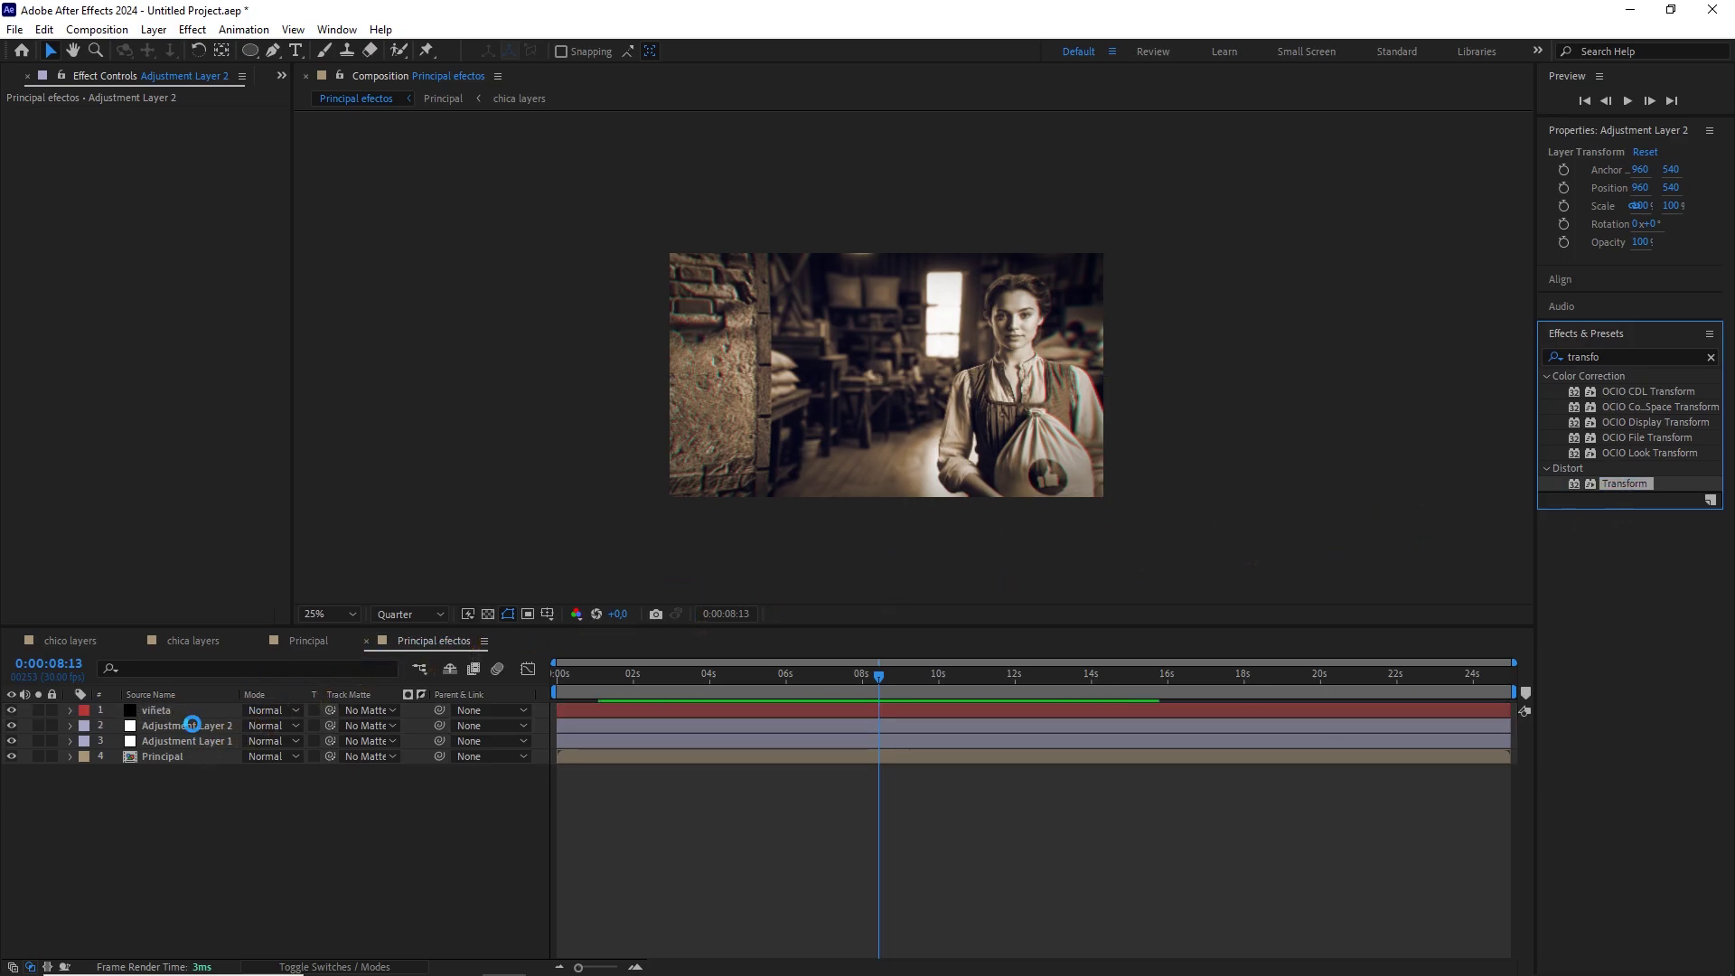
{"action": "scroll", "coordinate": [907, 412], "scroll_direction": "up", "scroll_amount": 2}
{"action": "left_click_drag", "start_coordinate": [892, 389], "coordinate": [916, 400]}
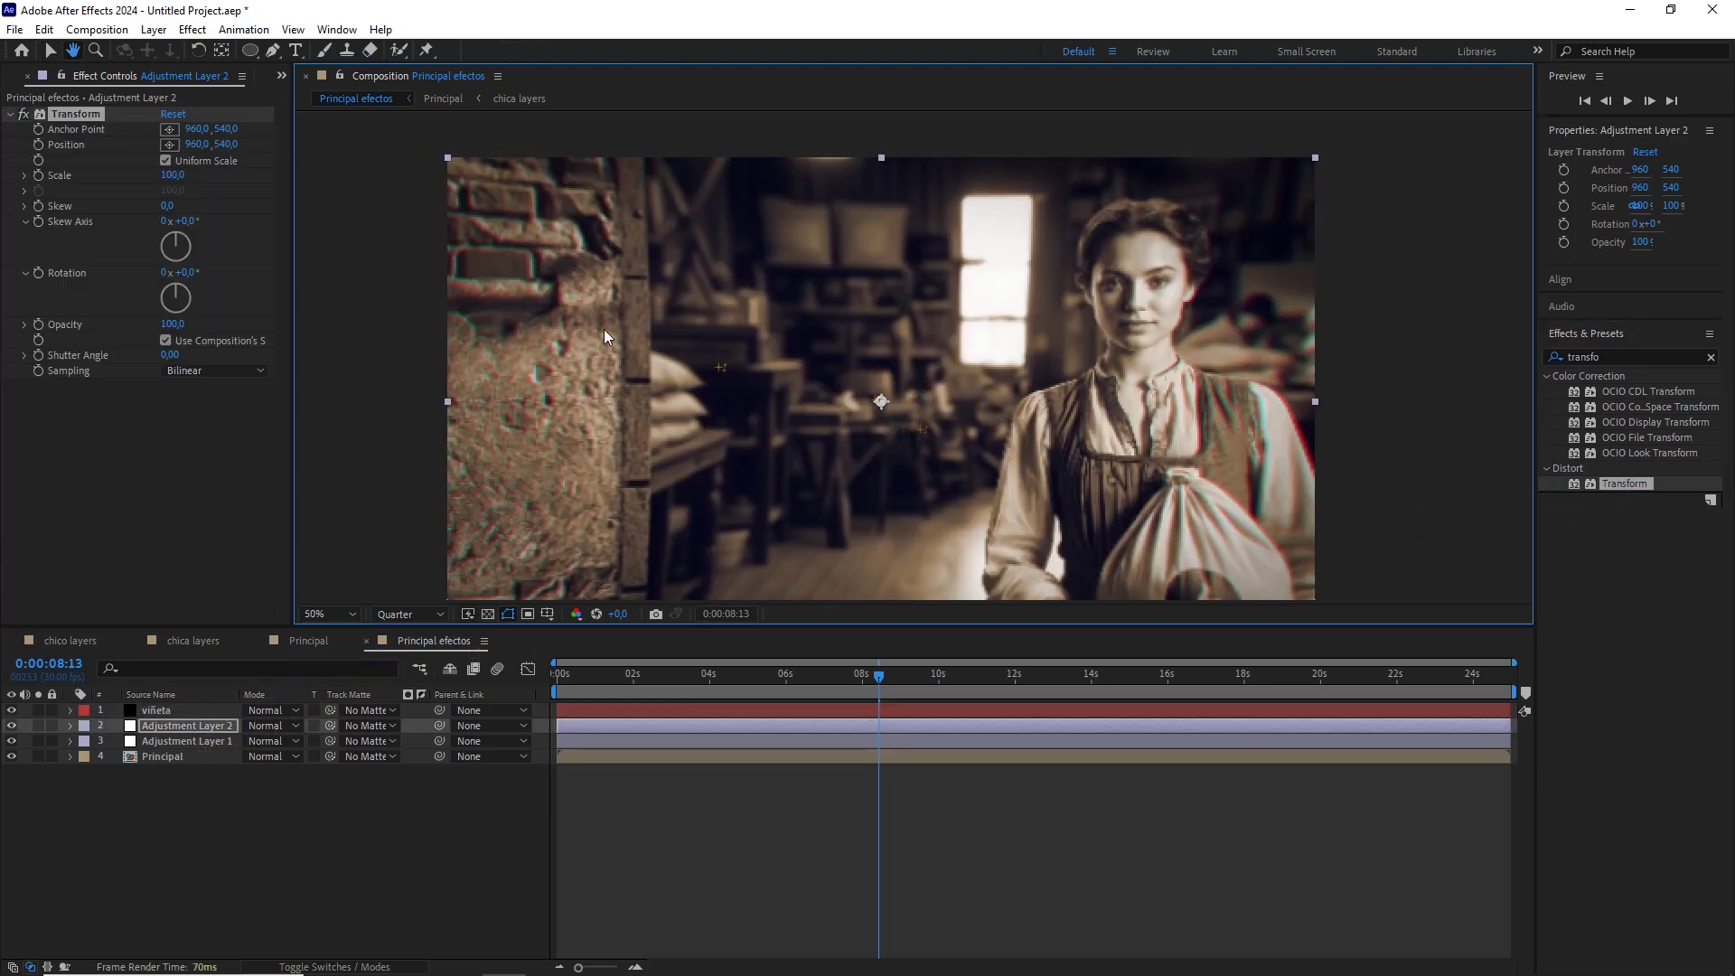
Set the Transform effect's Scale to 101.
{"action": "left_click", "coordinate": [174, 176]}
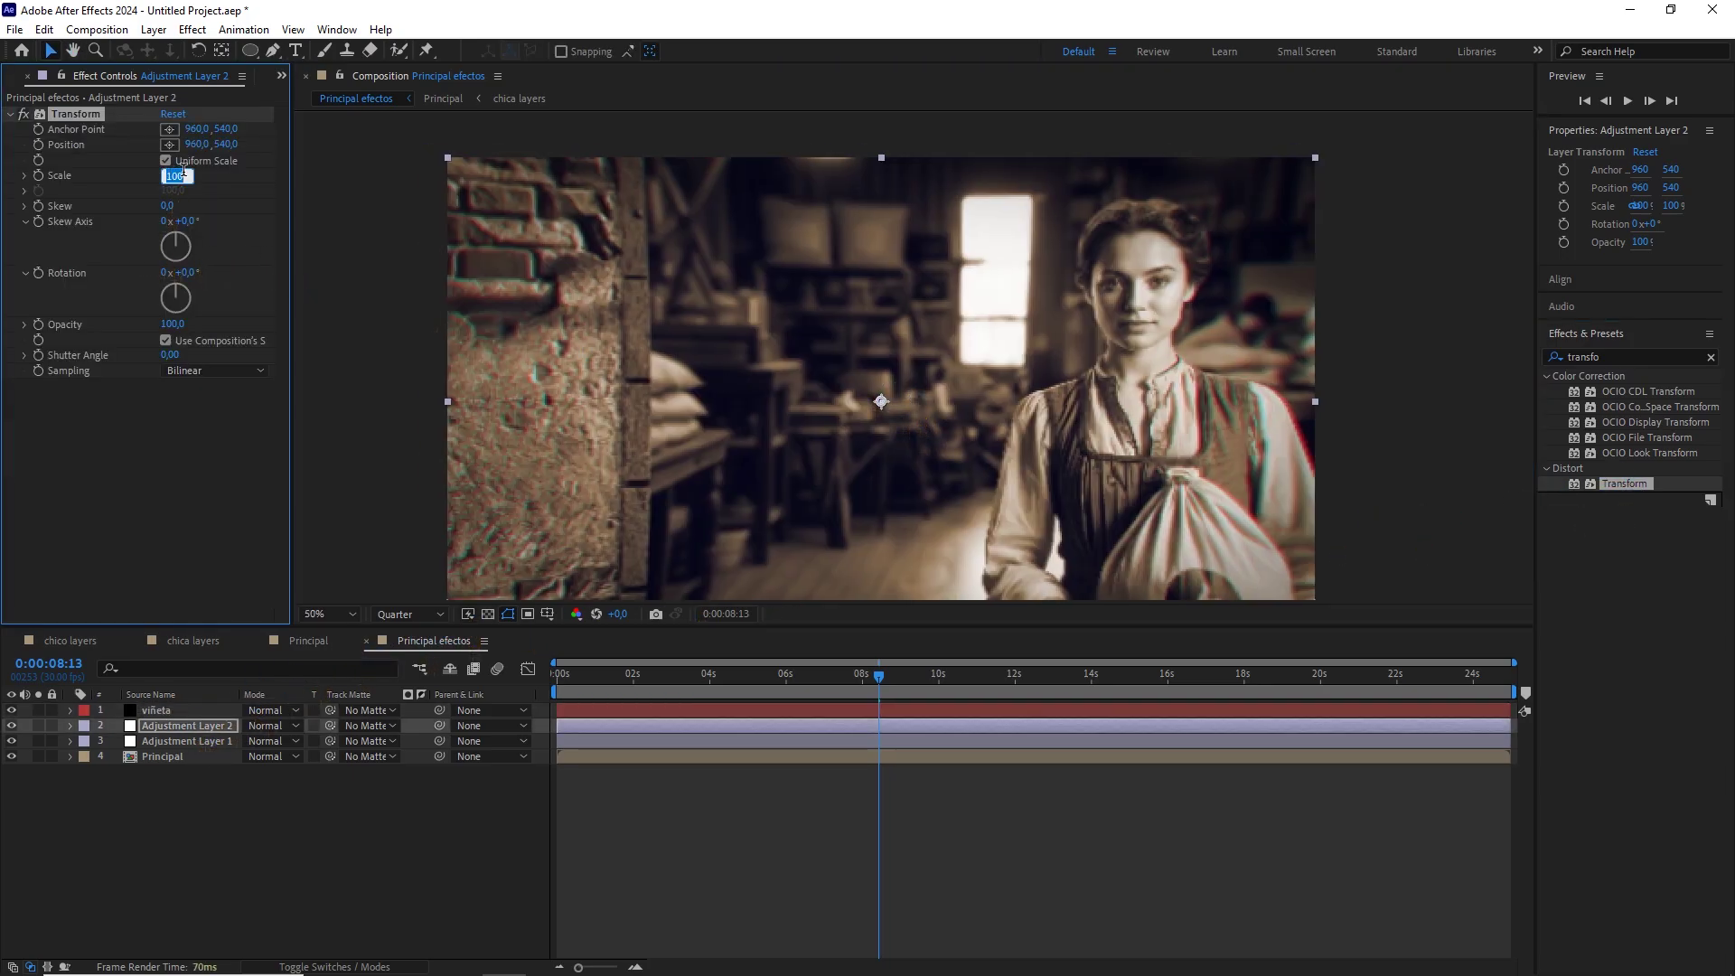
{"action": "key", "text": "Up"}
{"action": "key", "text": "Return"}
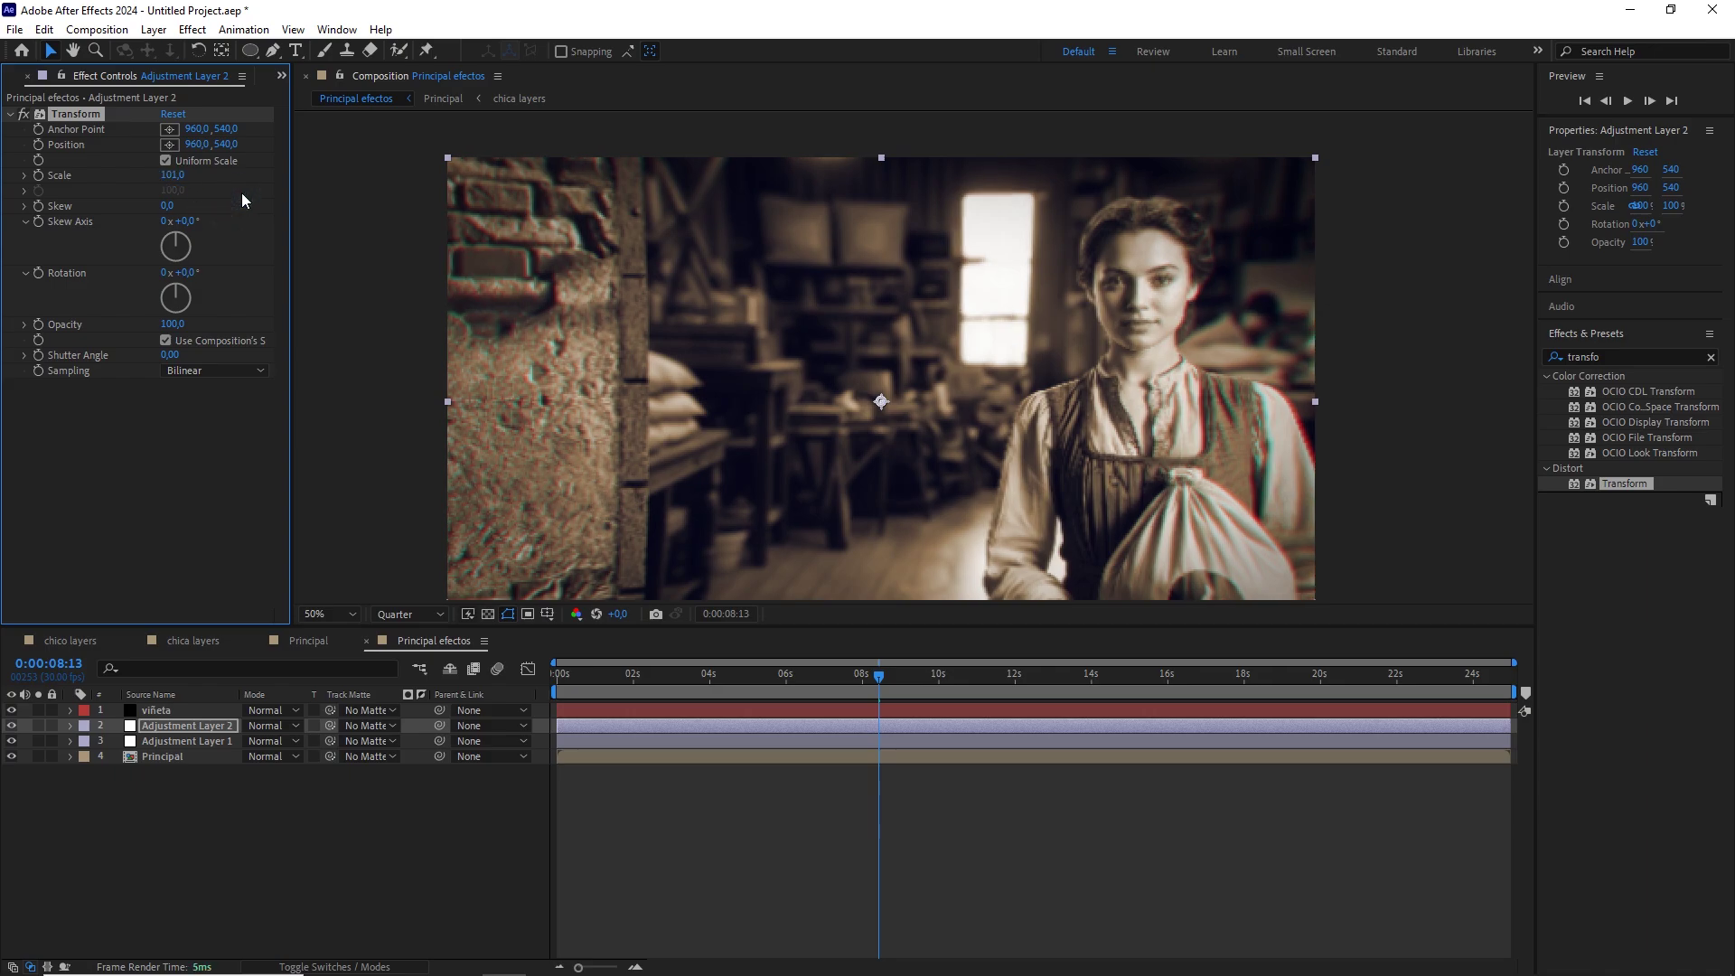
Add the expression wiggle(200,2) to the Transform effect's Position and preview the shake from 0:00:00:15.
{"action": "left_click", "coordinate": [39, 145], "text": "alt"}
{"action": "type", "text": "wiggle()"}
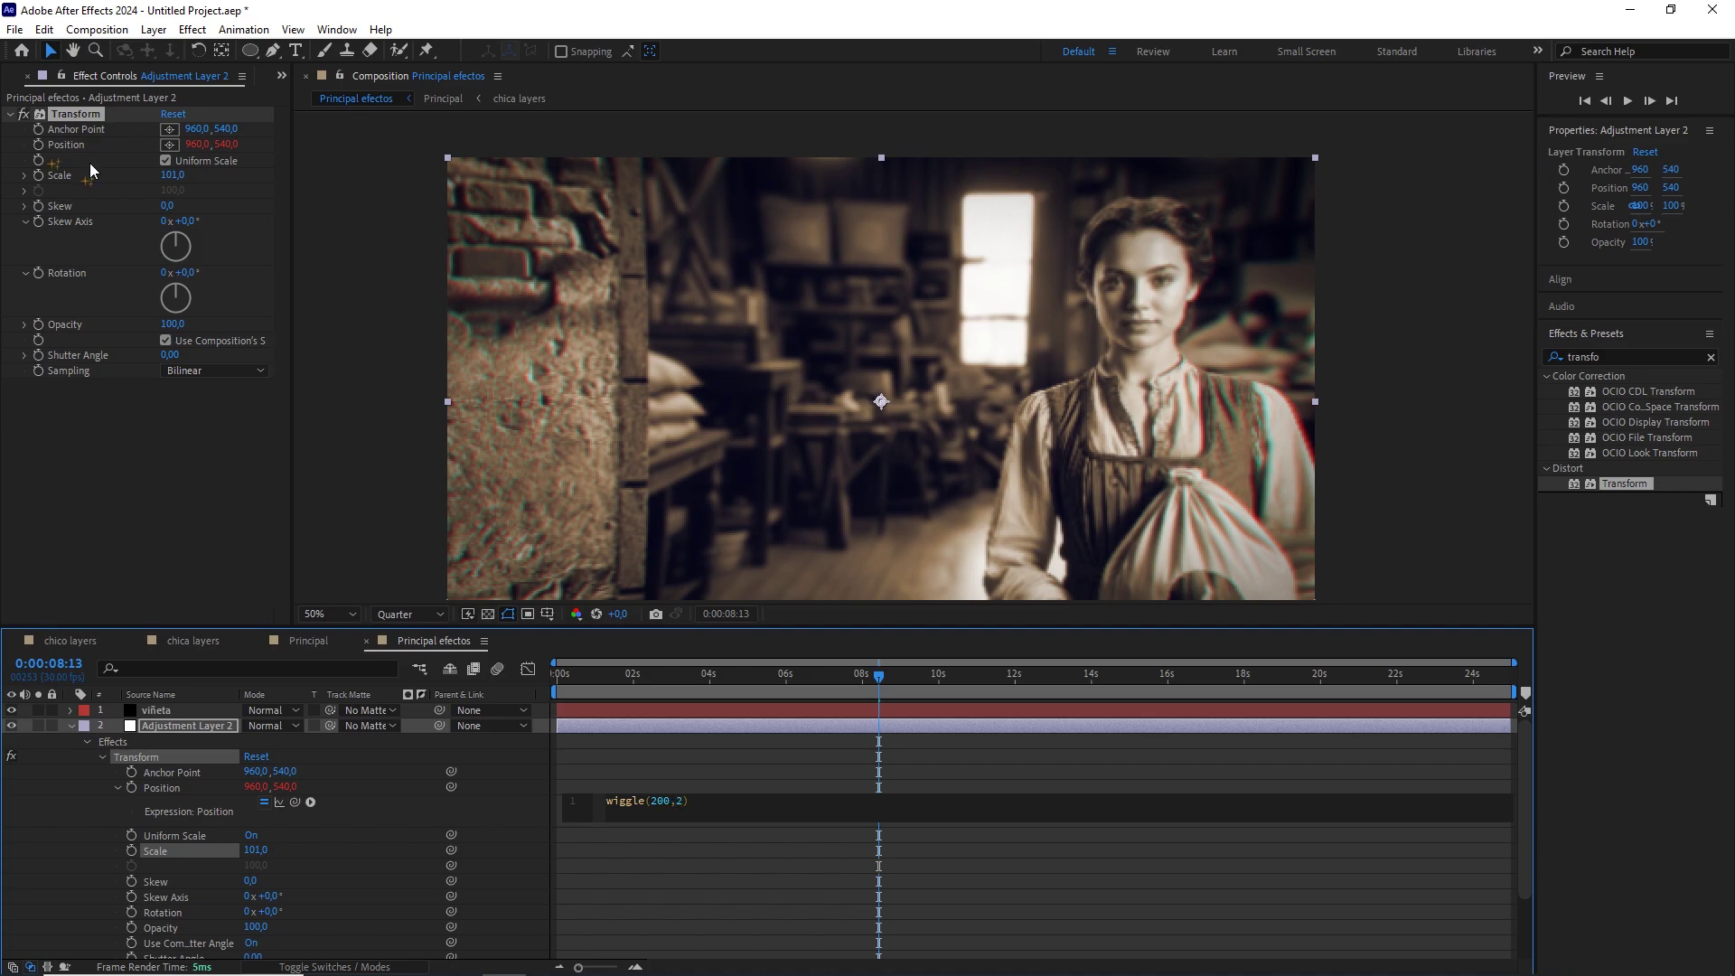
{"action": "left_click", "coordinate": [792, 754]}
{"action": "left_click_drag", "start_coordinate": [779, 680], "coordinate": [582, 694]}
{"action": "key", "text": "space"}
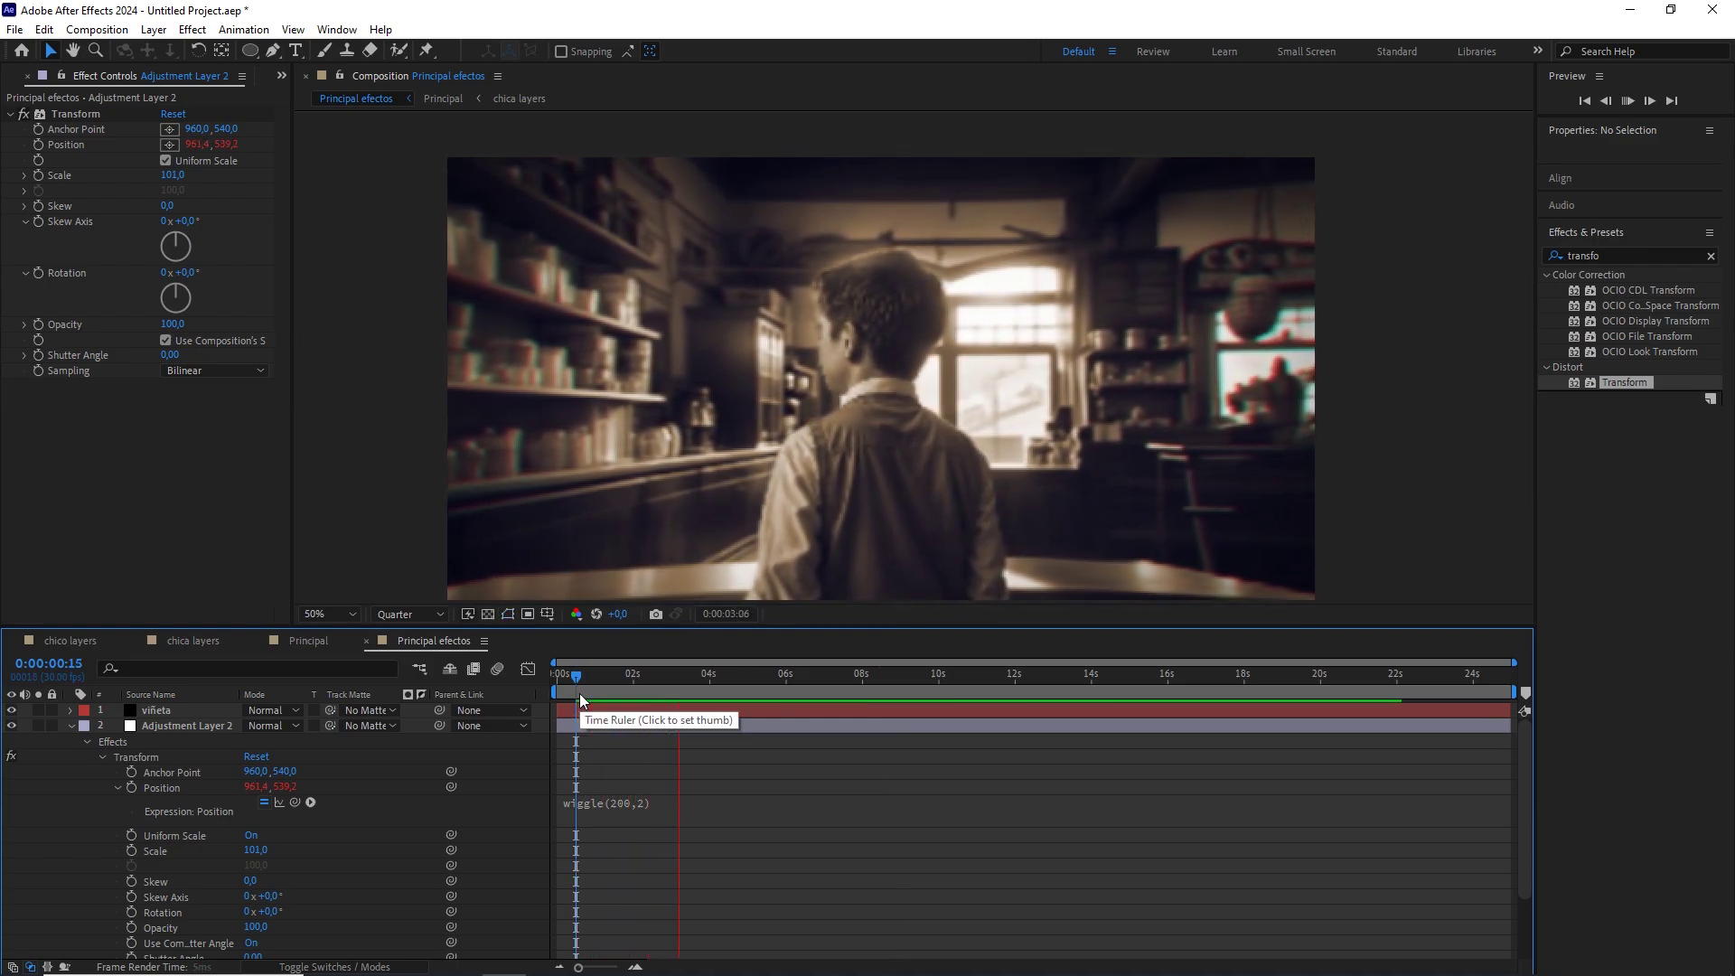
Soften the camera shake by changing the Position expression to wiggle(200,1).
{"action": "left_click", "coordinate": [631, 801]}
{"action": "left_click", "coordinate": [684, 799]}
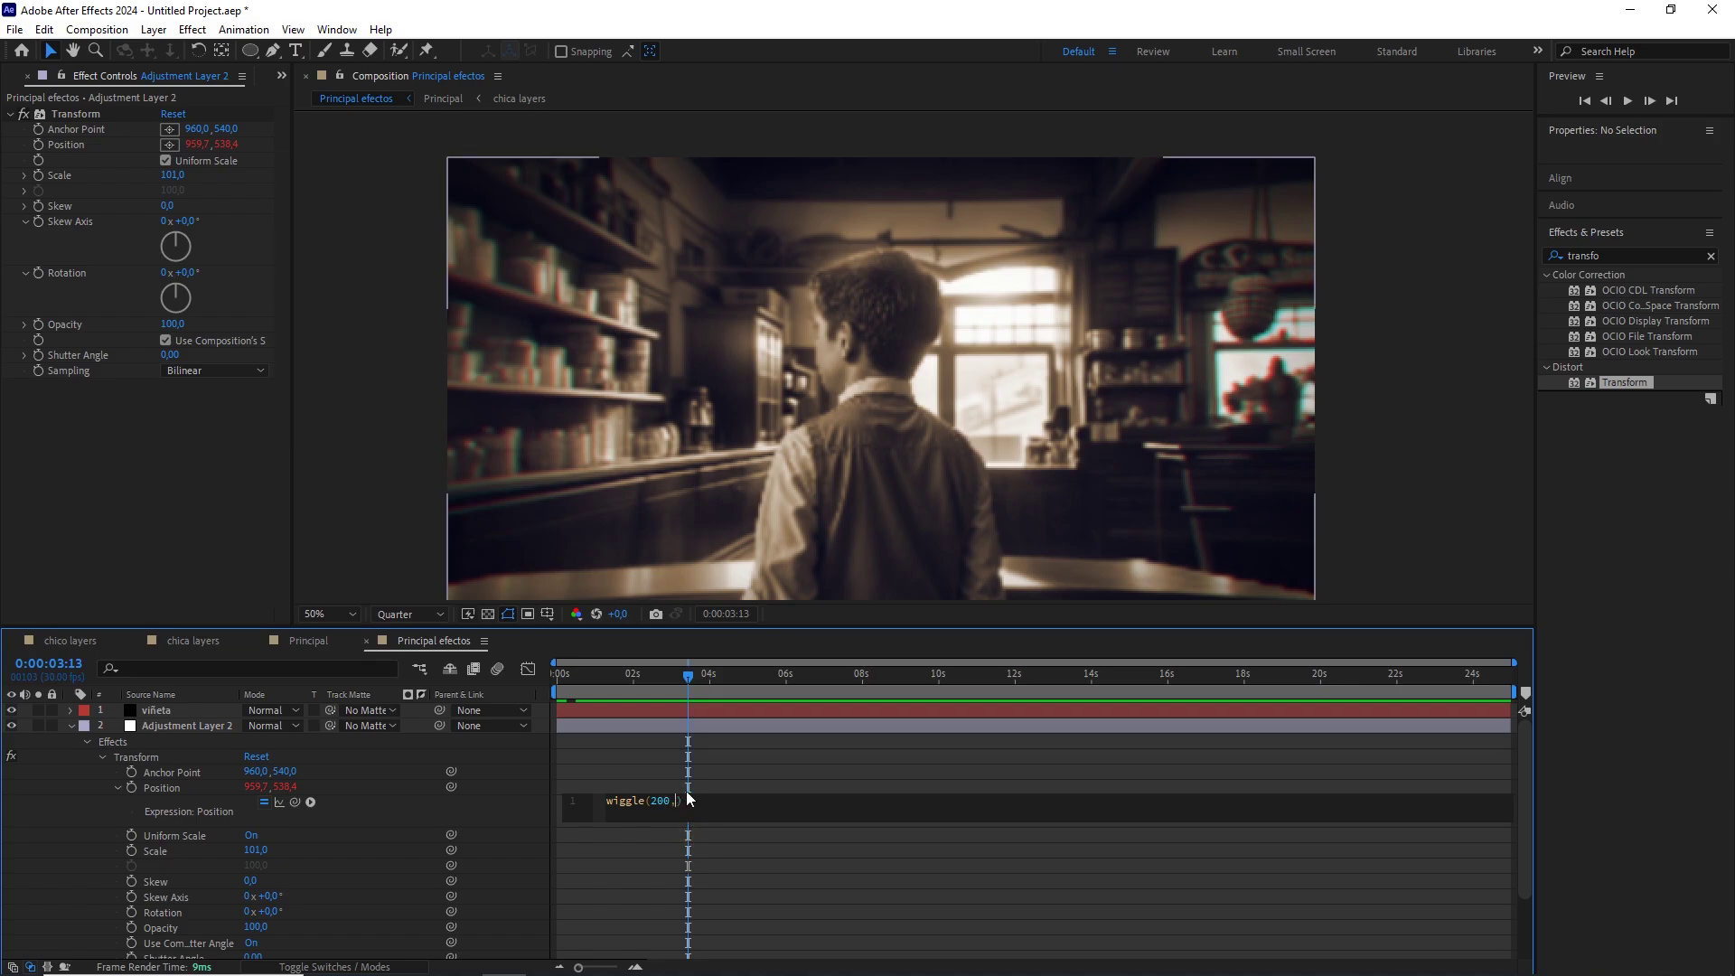
{"action": "left_click", "coordinate": [667, 754]}
Play back the boy's scene from 0:00:04:21 and again from 0:00:00:03 to check the softer shake.
{"action": "left_click_drag", "start_coordinate": [666, 680], "coordinate": [718, 682]}
{"action": "left_click_drag", "start_coordinate": [717, 676], "coordinate": [740, 676]}
{"action": "key", "text": "space"}
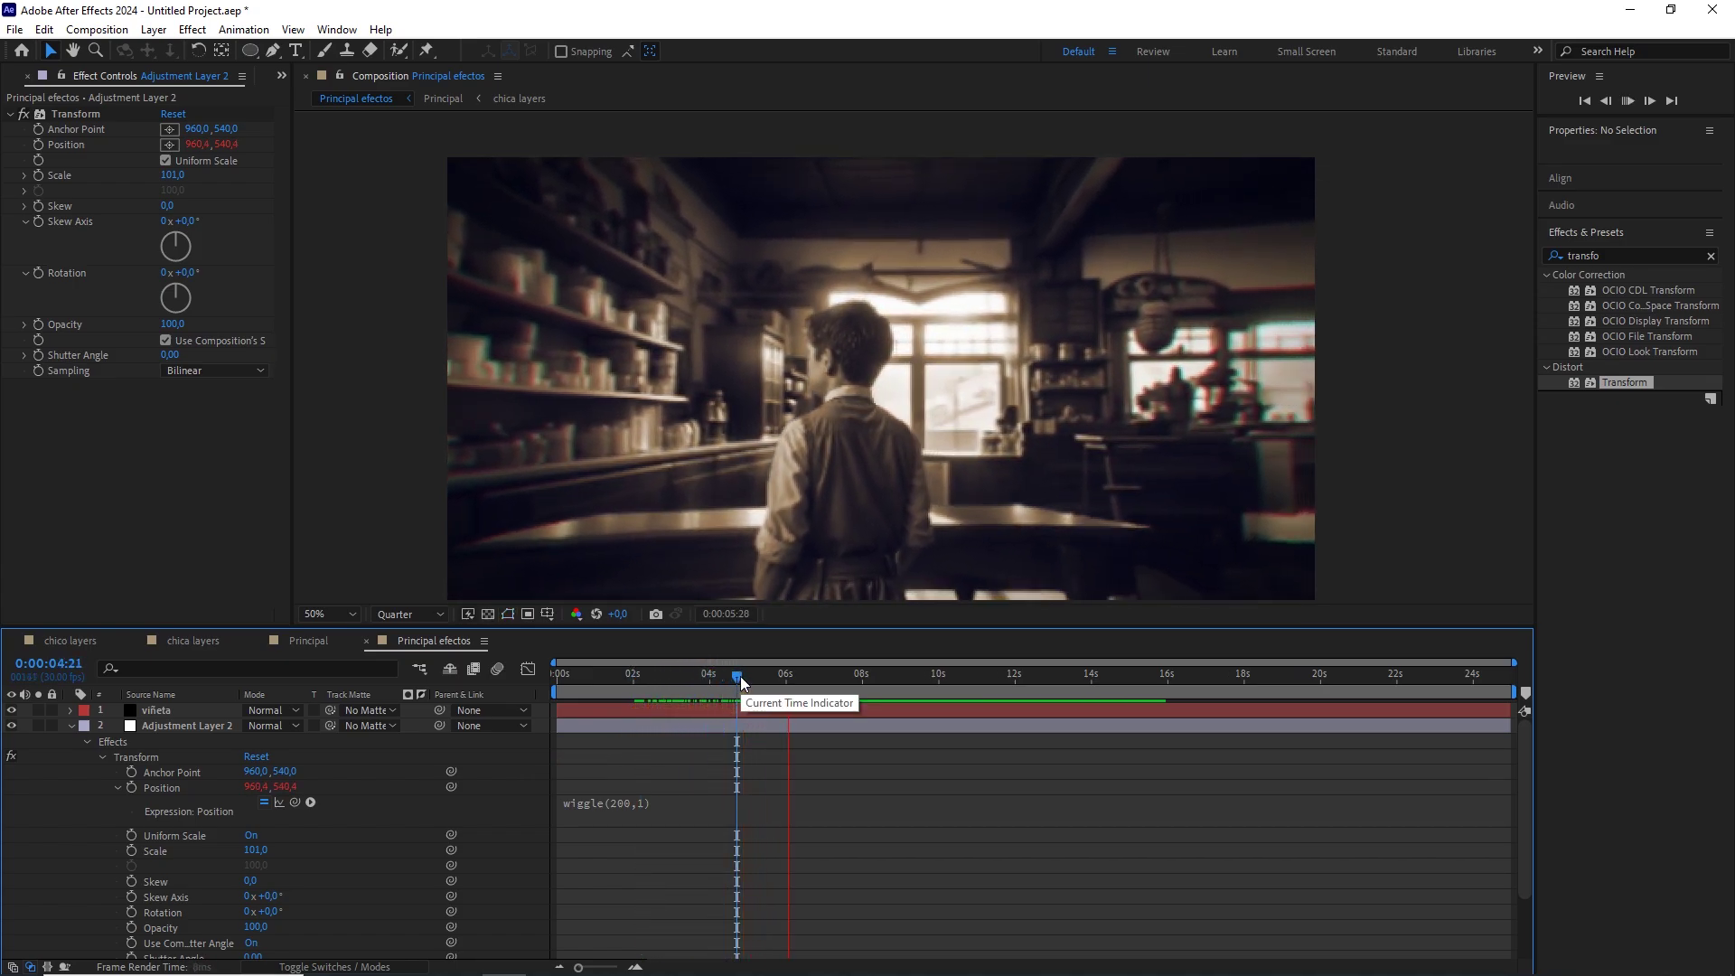
{"action": "left_click_drag", "start_coordinate": [740, 676], "coordinate": [560, 676]}
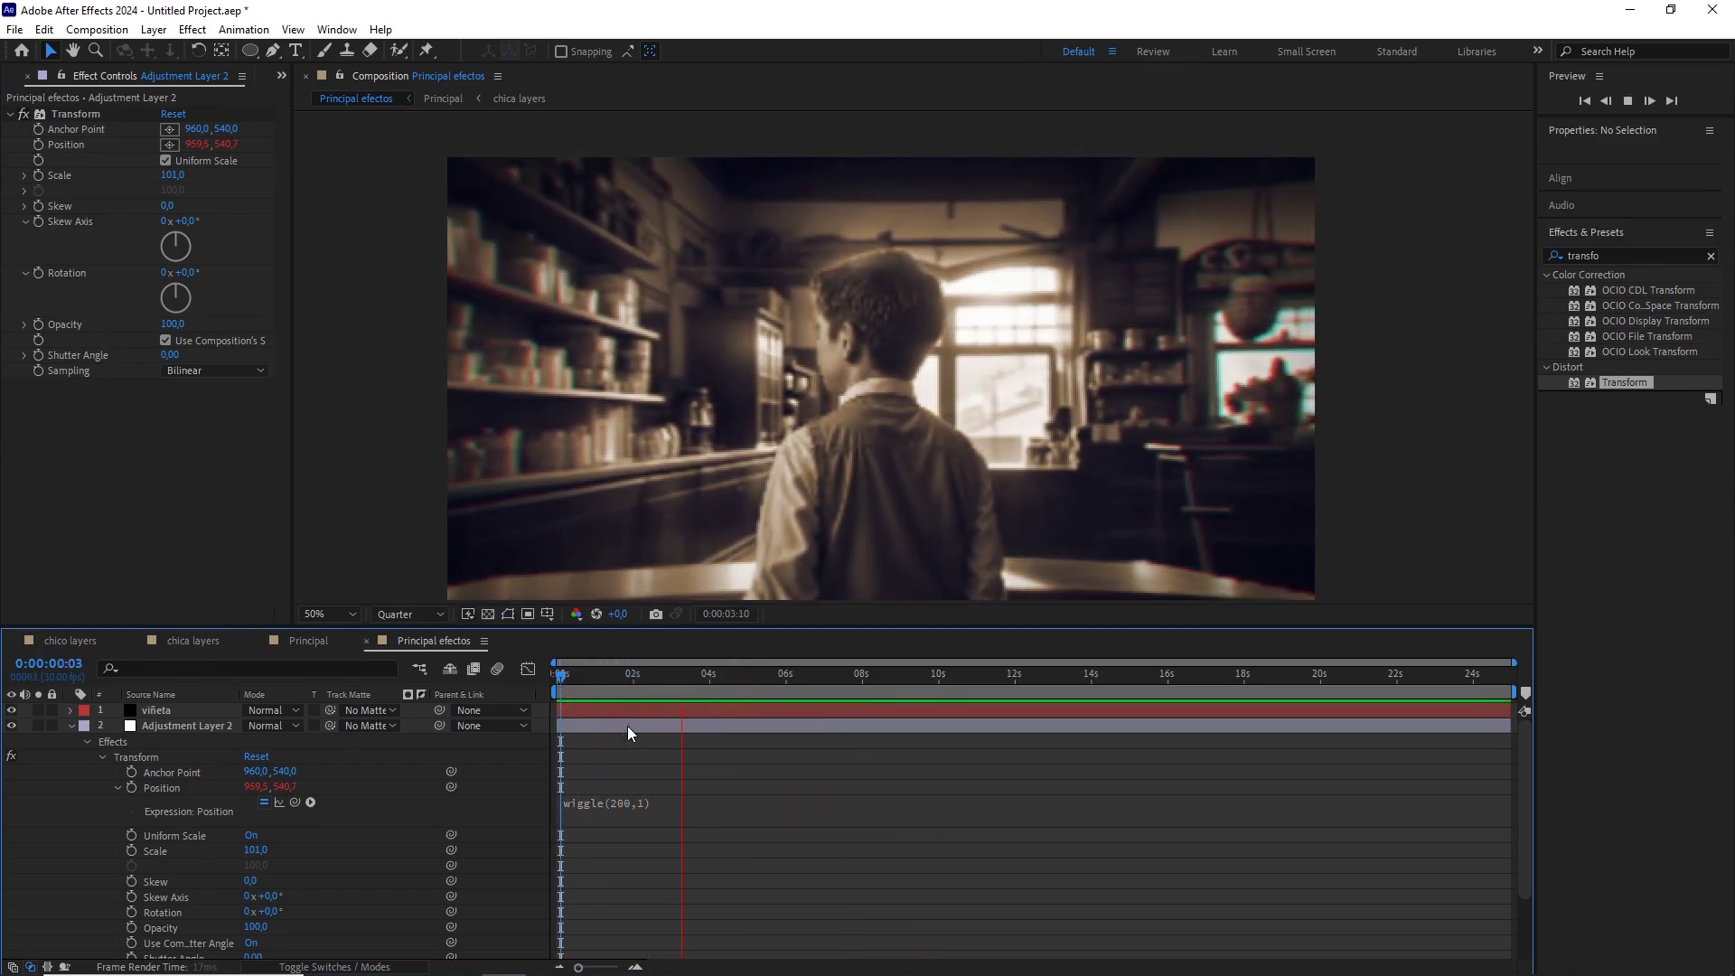
{"action": "key", "text": "space"}
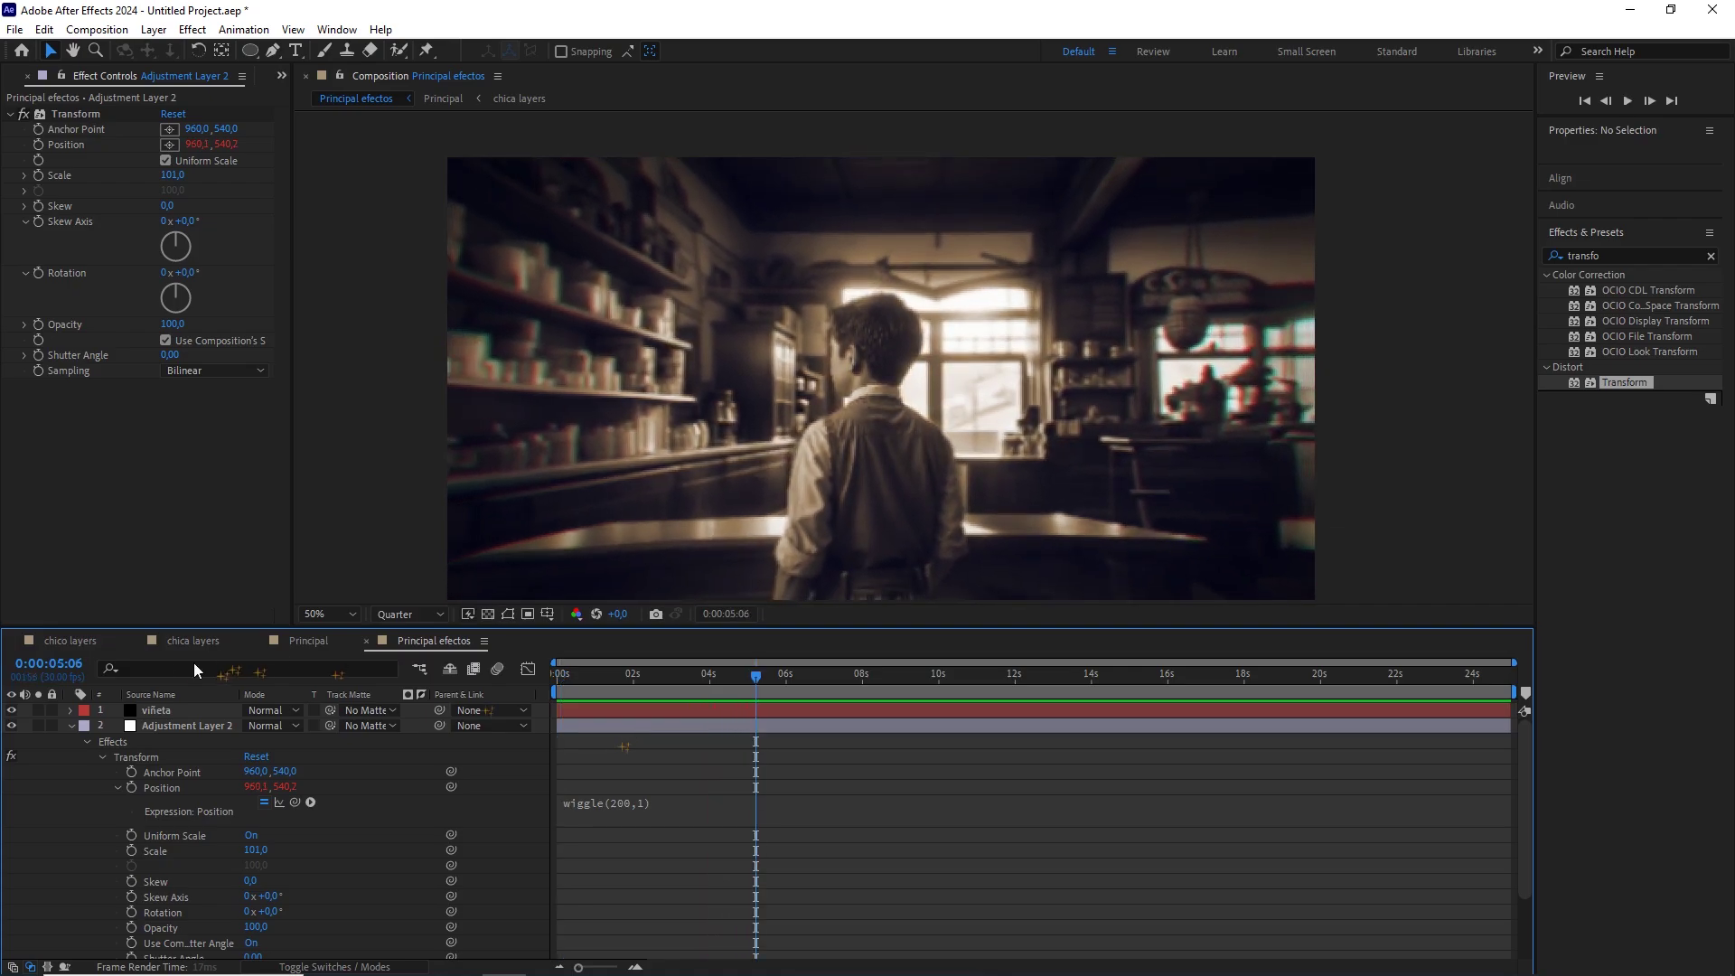
Add the old film clip from the assets folder above the viñeta layer and set its blending mode to Multiply.
{"action": "left_click", "coordinate": [72, 726]}
{"action": "left_click", "coordinate": [142, 452]}
{"action": "left_click", "coordinate": [8, 78]}
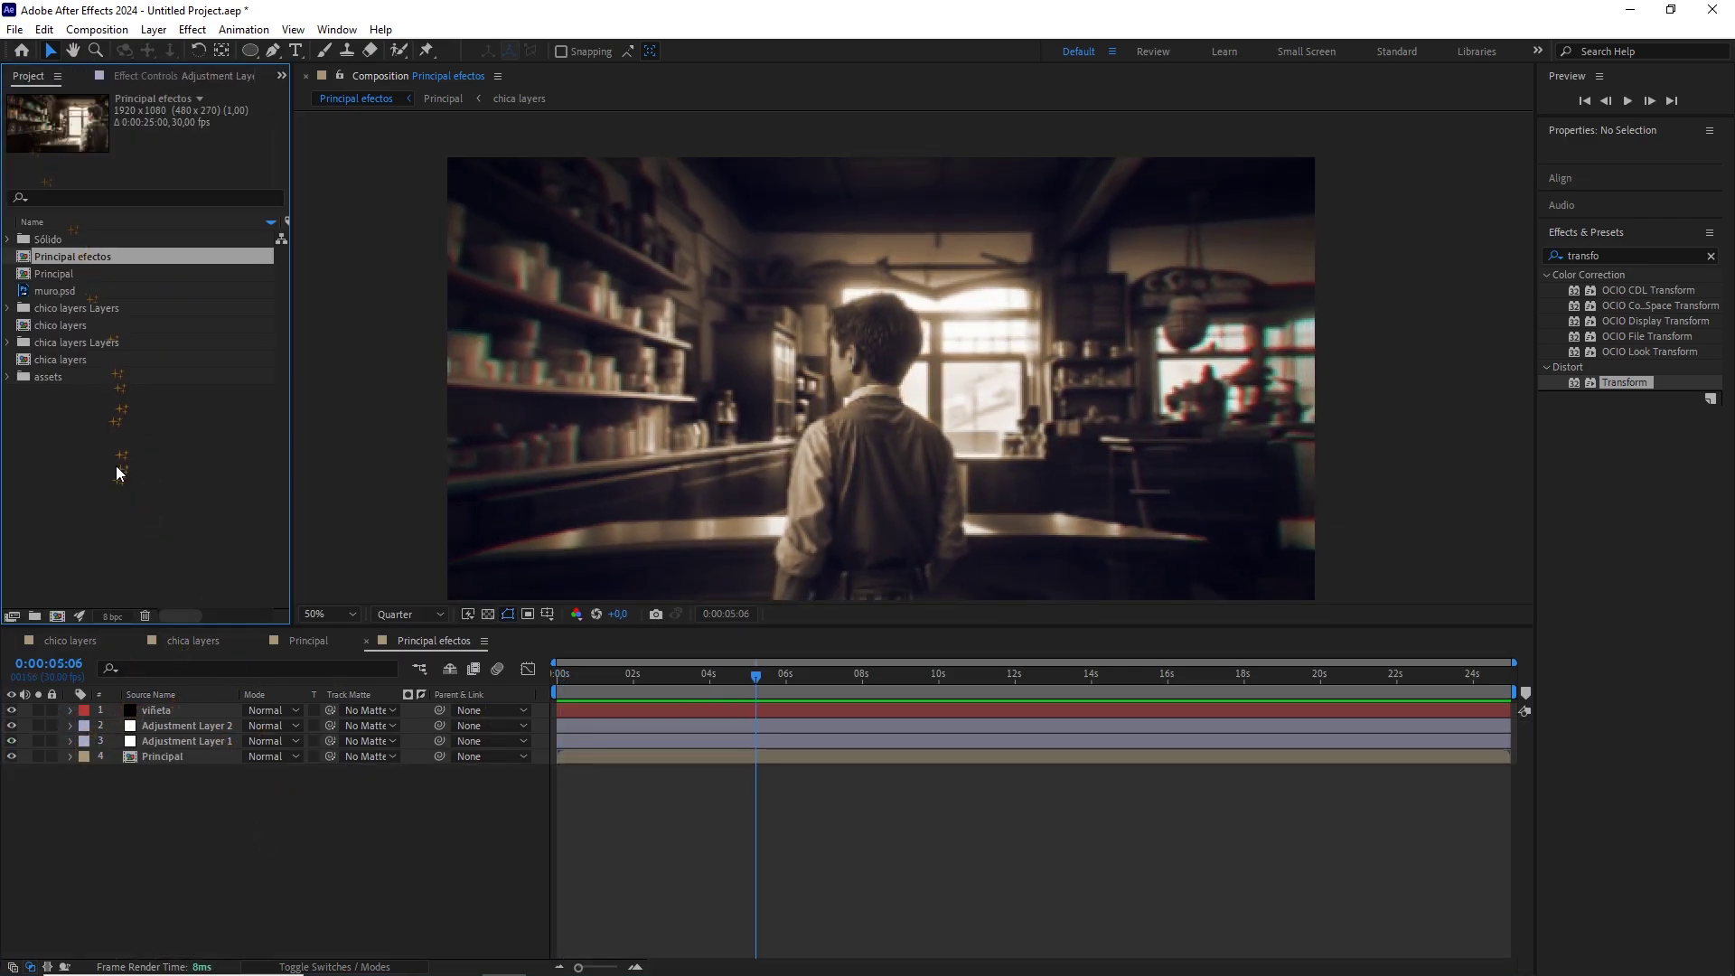
{"action": "left_click", "coordinate": [115, 466]}
{"action": "left_click", "coordinate": [9, 376]}
{"action": "left_click", "coordinate": [65, 395]}
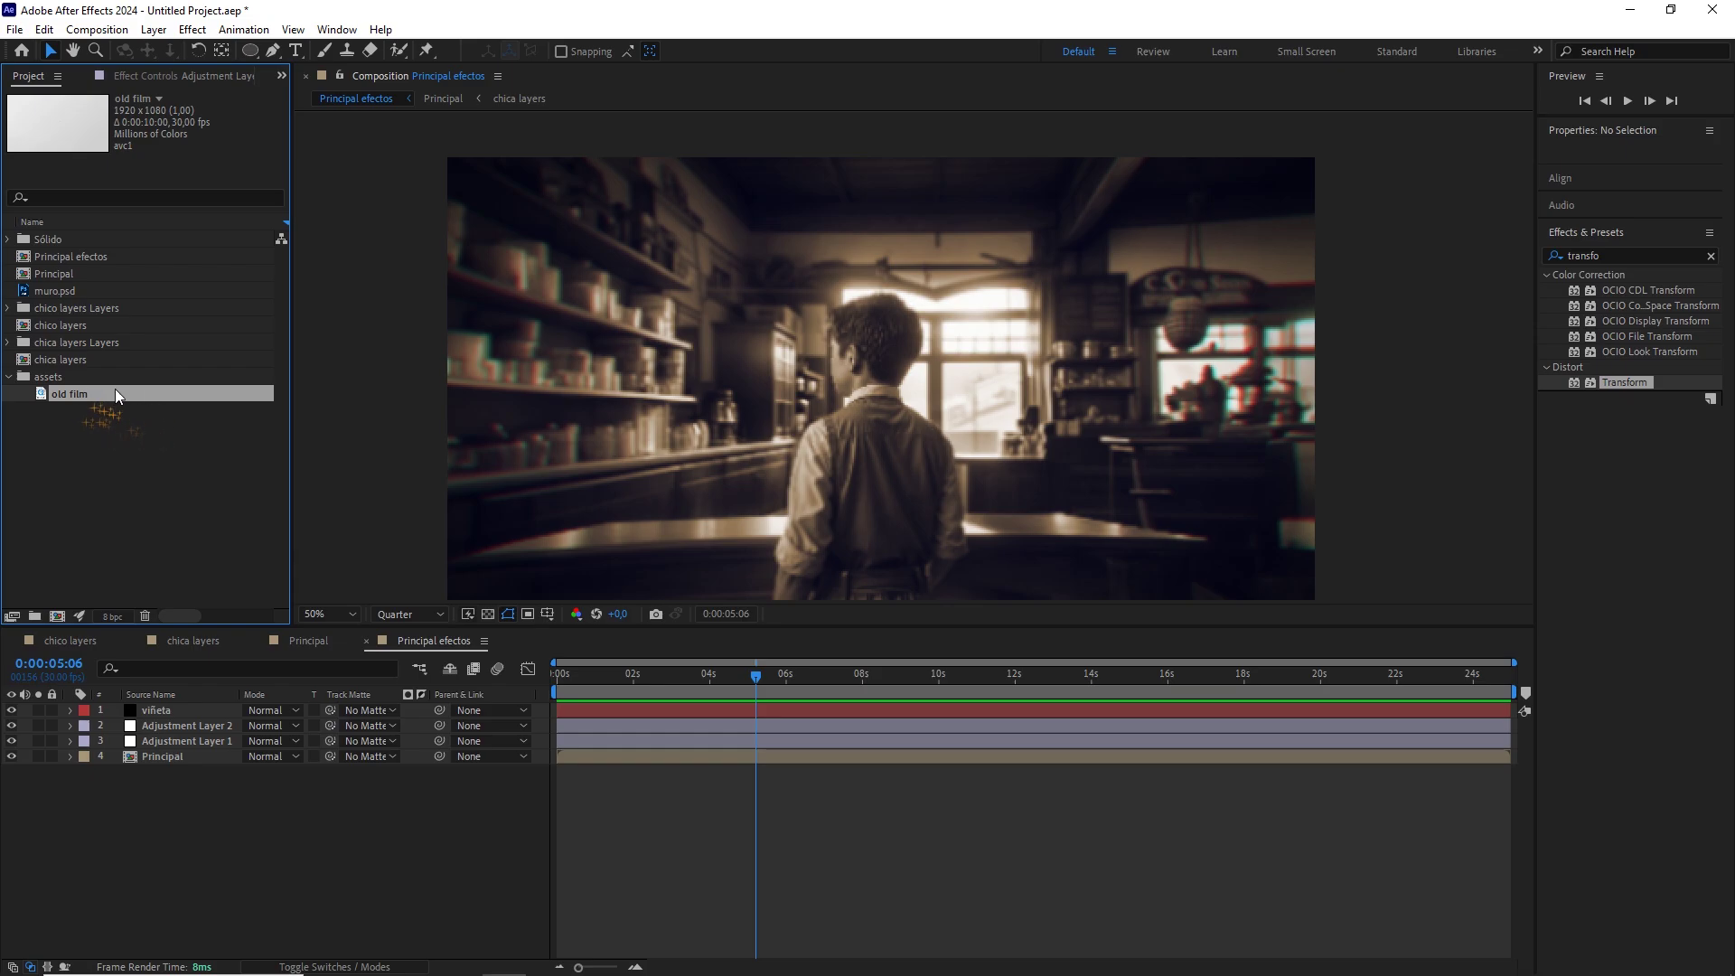
{"action": "left_click_drag", "start_coordinate": [93, 401], "coordinate": [164, 708]}
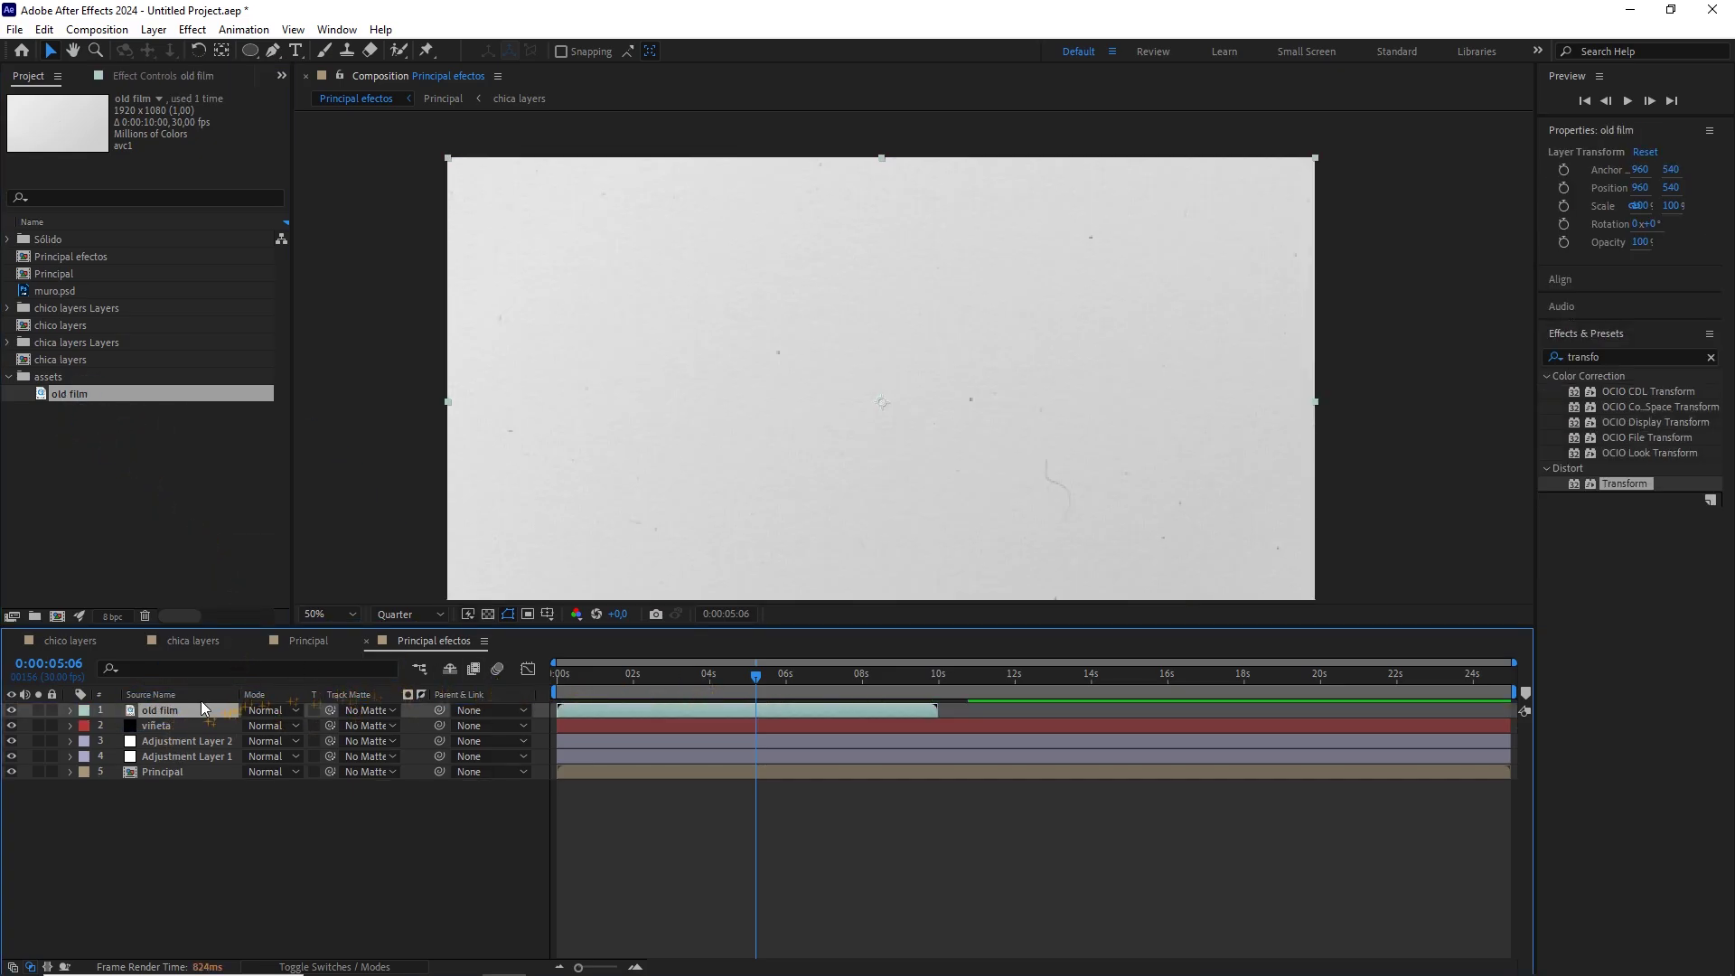
{"action": "left_click", "coordinate": [264, 711]}
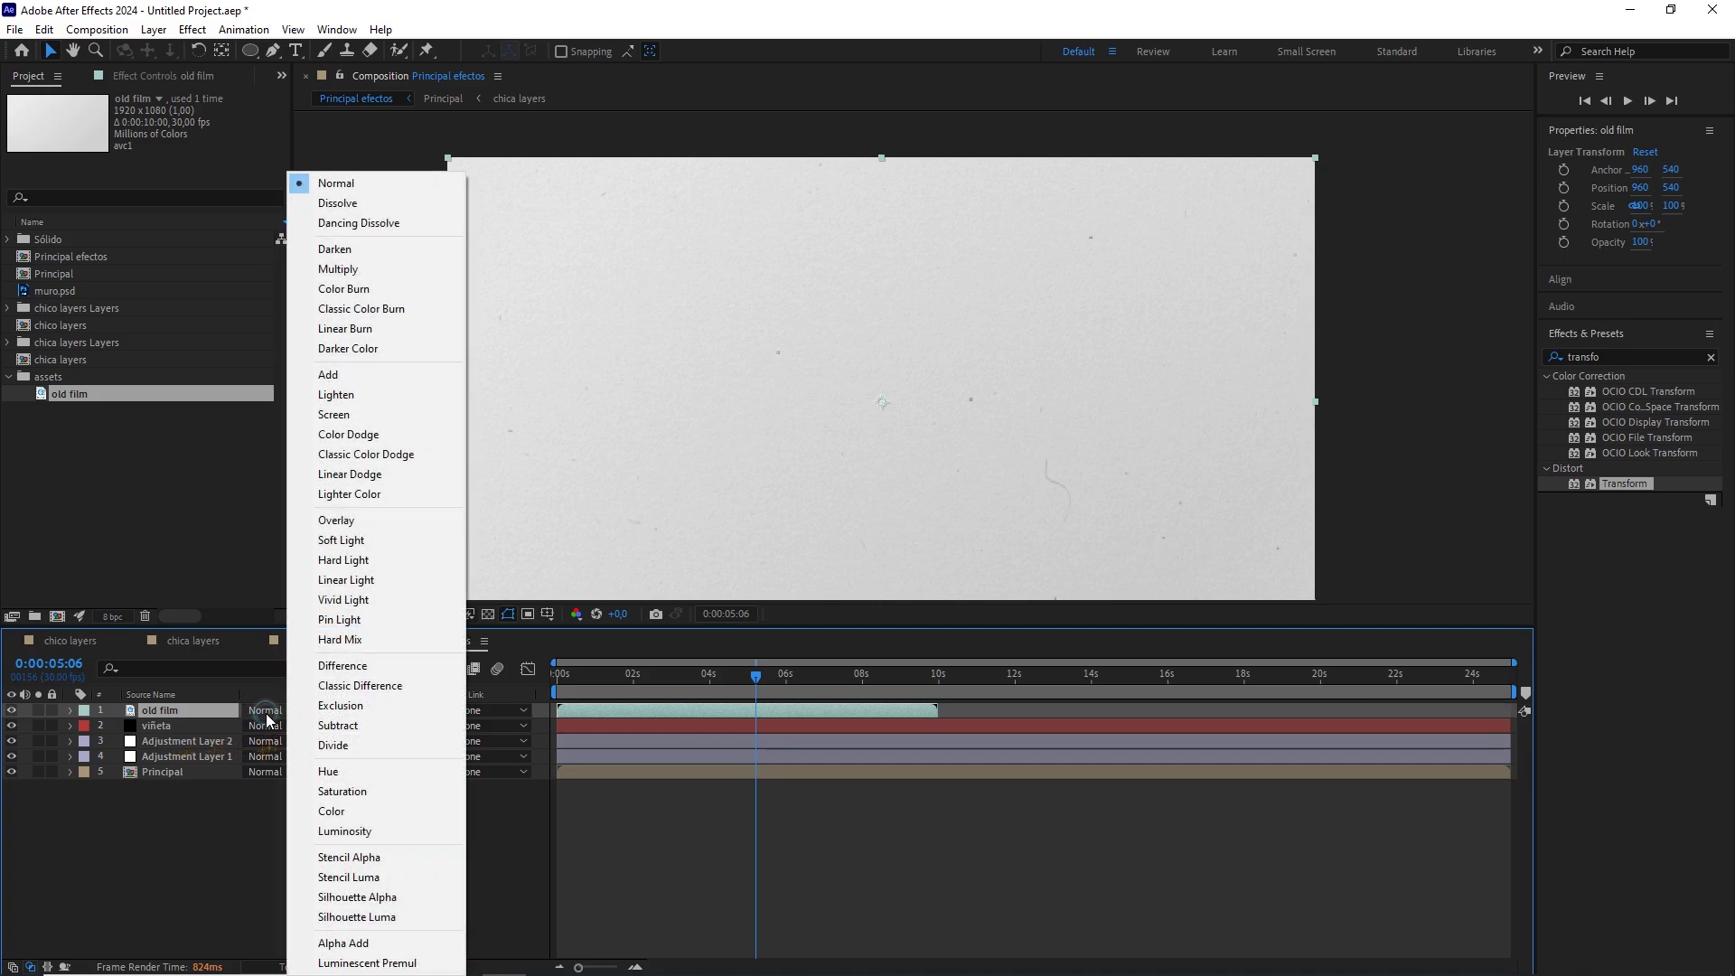
{"action": "left_click", "coordinate": [367, 270]}
Enable time remapping on the old film layer and extend it to the end of the composition.
{"action": "left_click_drag", "start_coordinate": [766, 677], "coordinate": [958, 693]}
{"action": "right_click", "coordinate": [881, 711]}
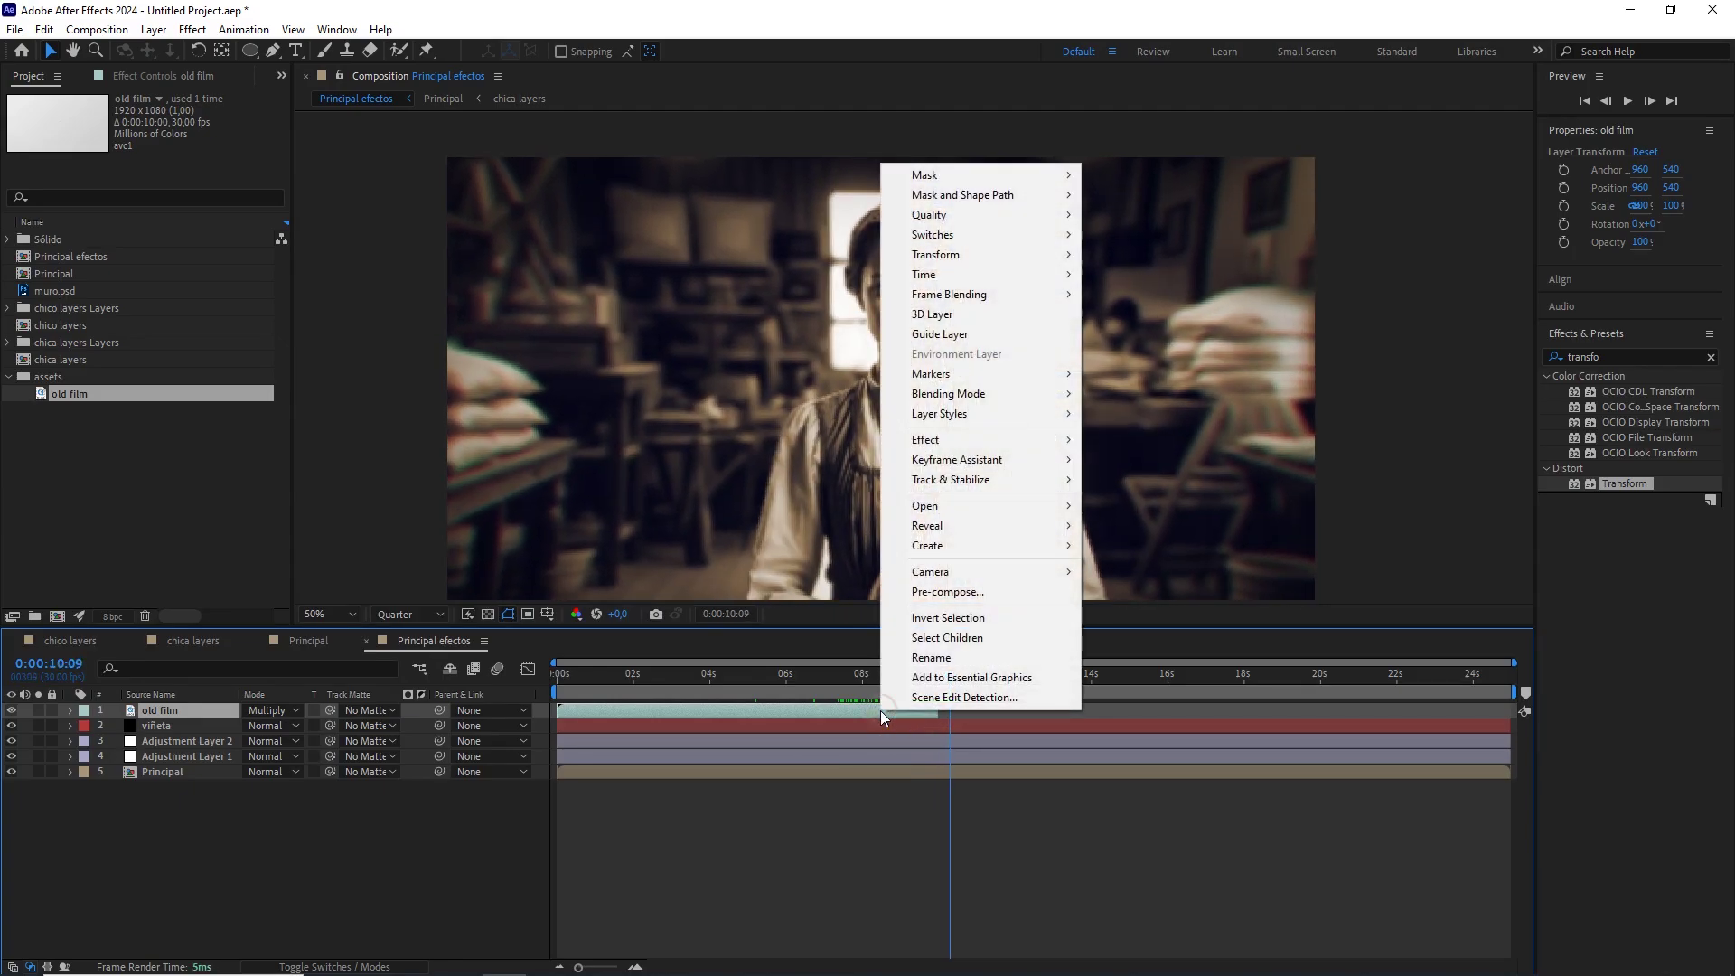
{"action": "mouse_move", "coordinate": [1065, 286]}
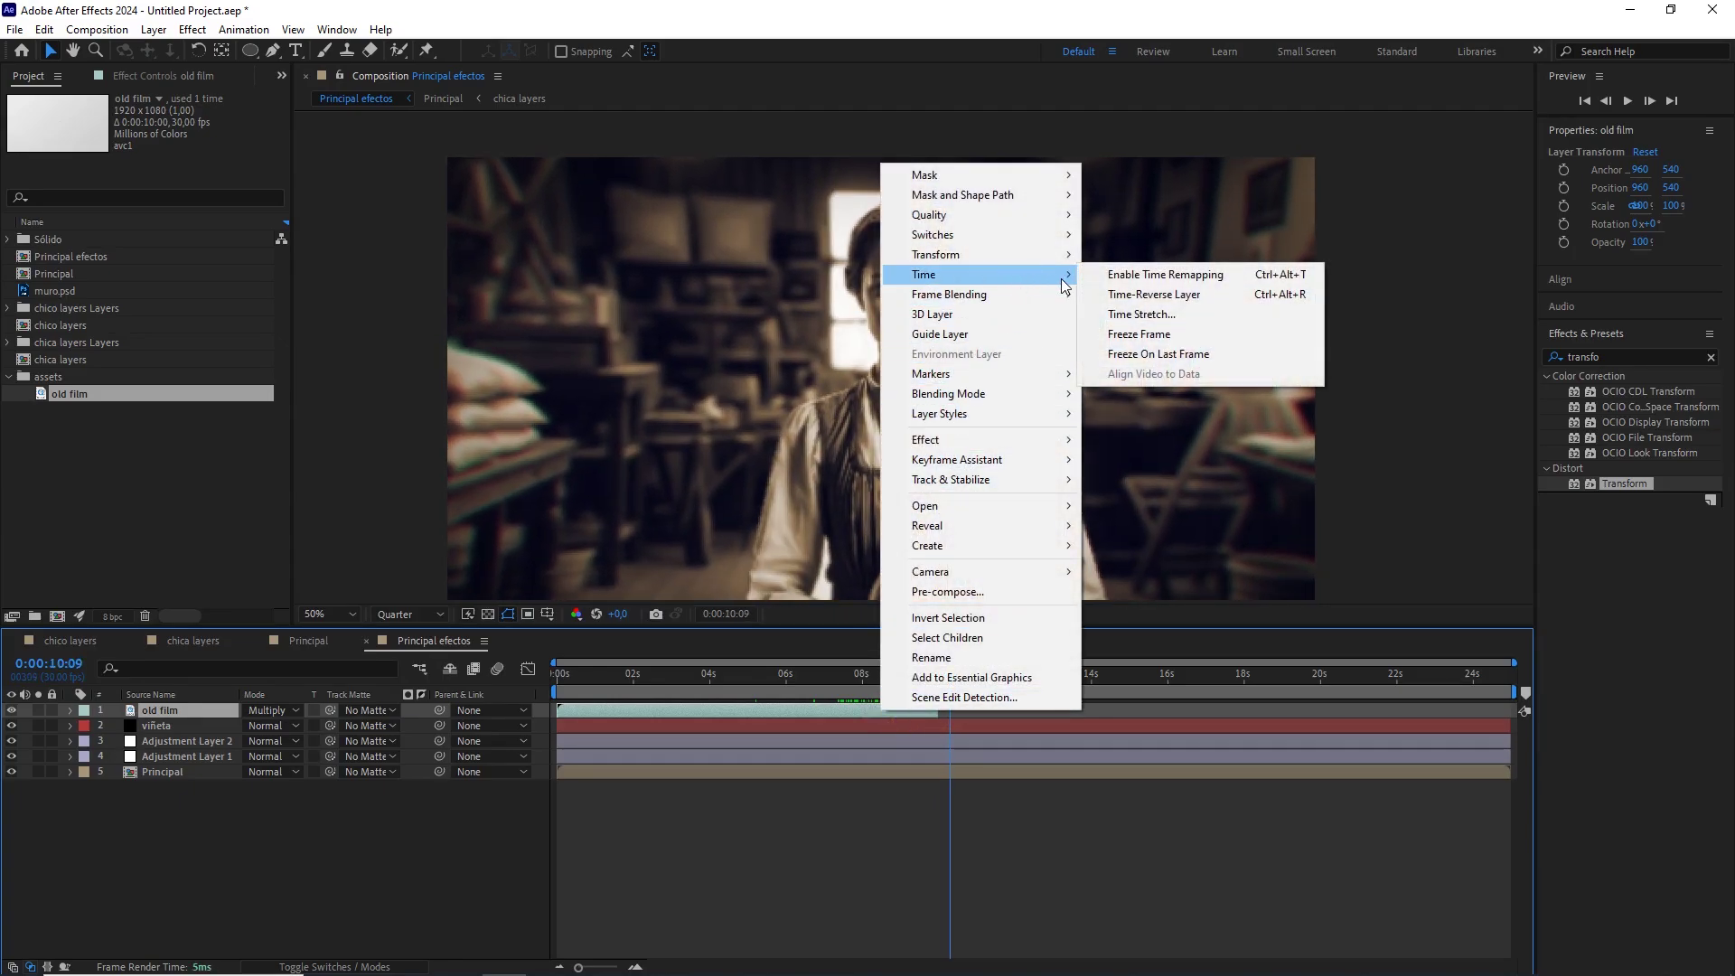
{"action": "left_click", "coordinate": [1155, 275]}
{"action": "left_click_drag", "start_coordinate": [940, 710], "coordinate": [1511, 714]}
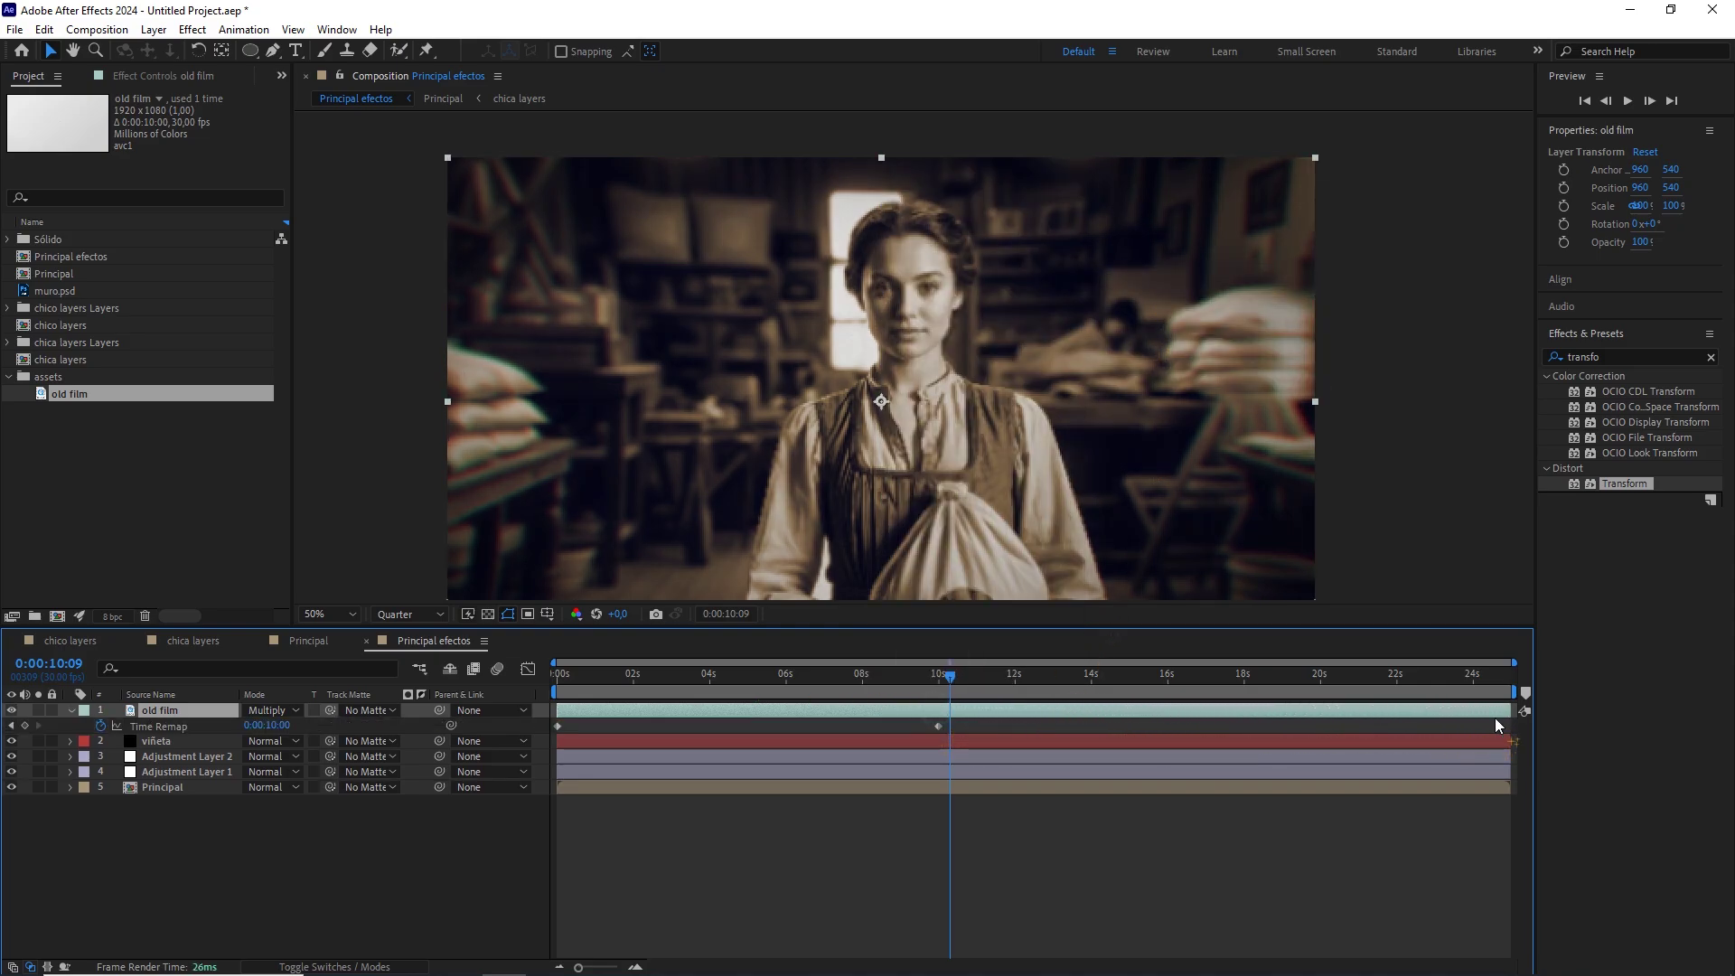
Add the expression loopOut() to the old film layer's Time Remap and check the loop around 0:00:11:05.
{"action": "left_click", "coordinate": [245, 806]}
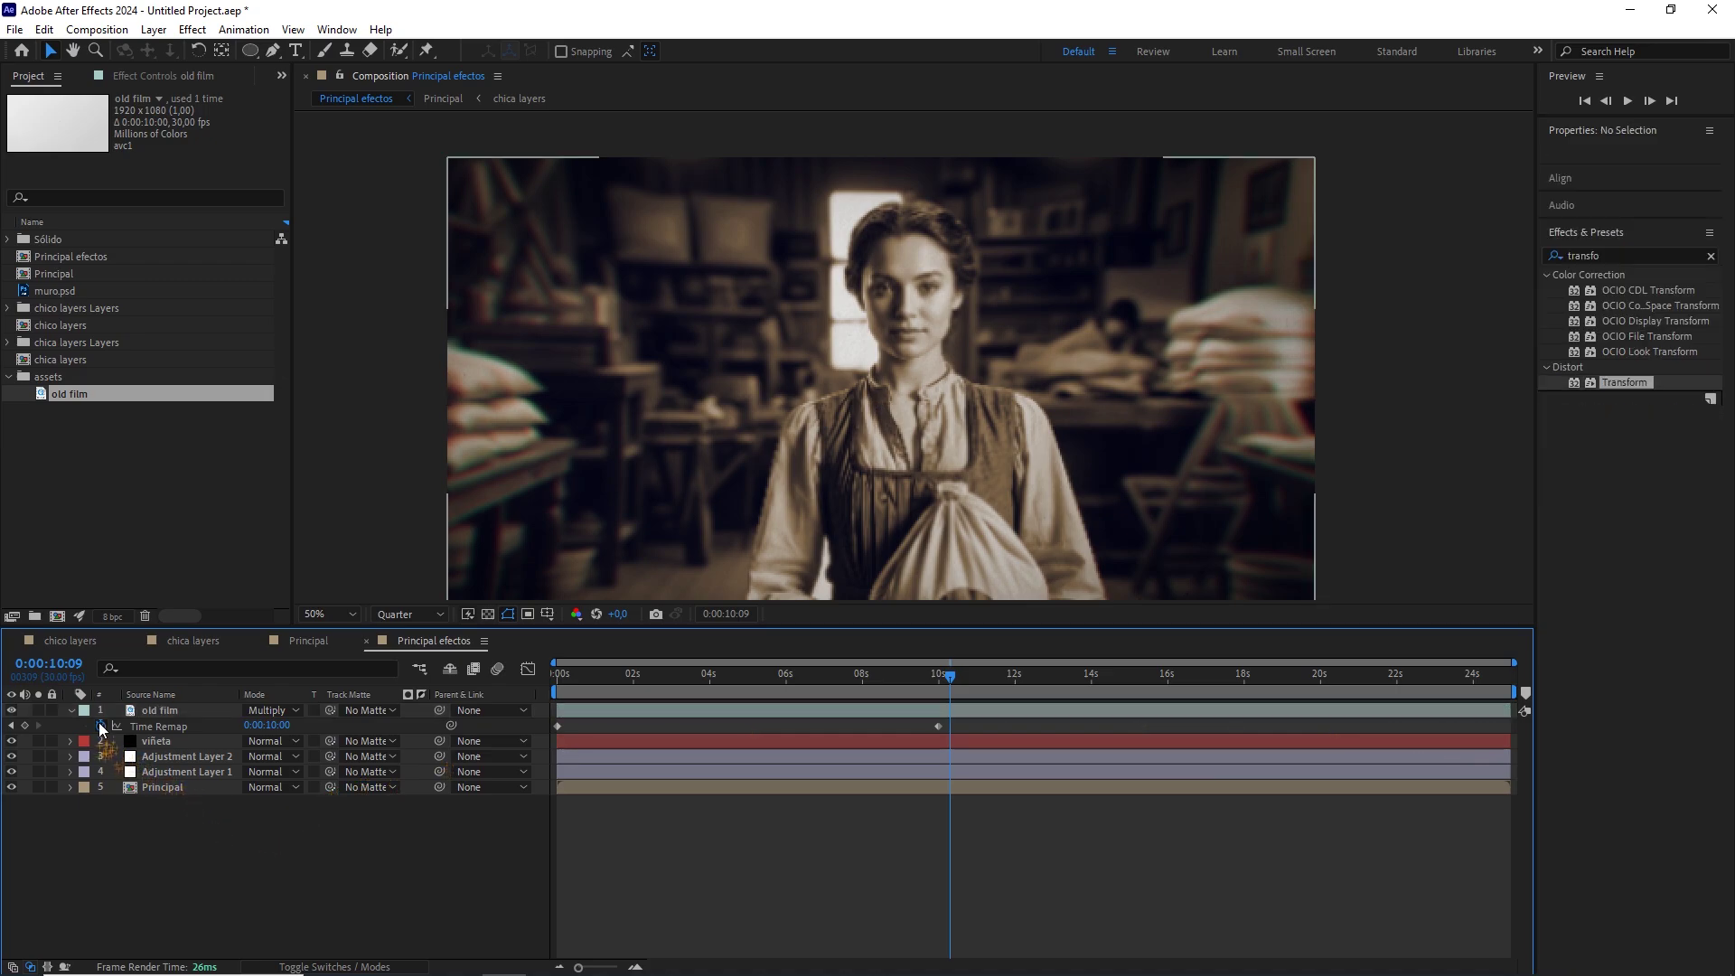
{"action": "left_click", "coordinate": [101, 727], "text": "alt"}
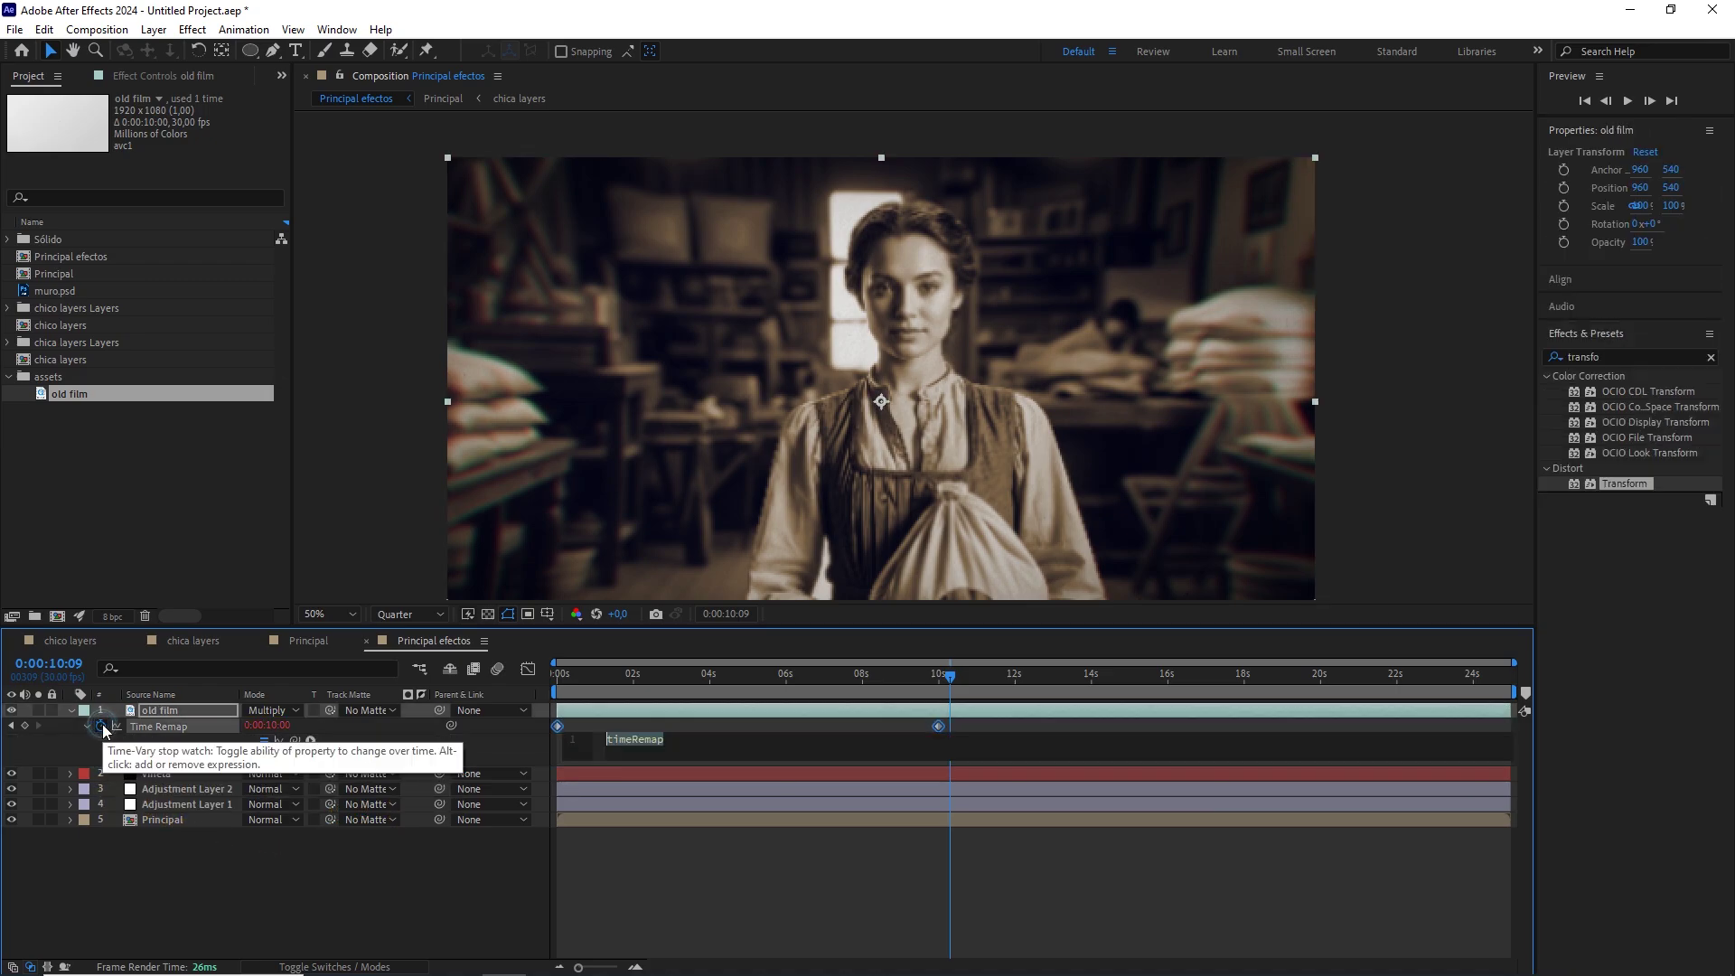
{"action": "type", "text": "loopOut()"}
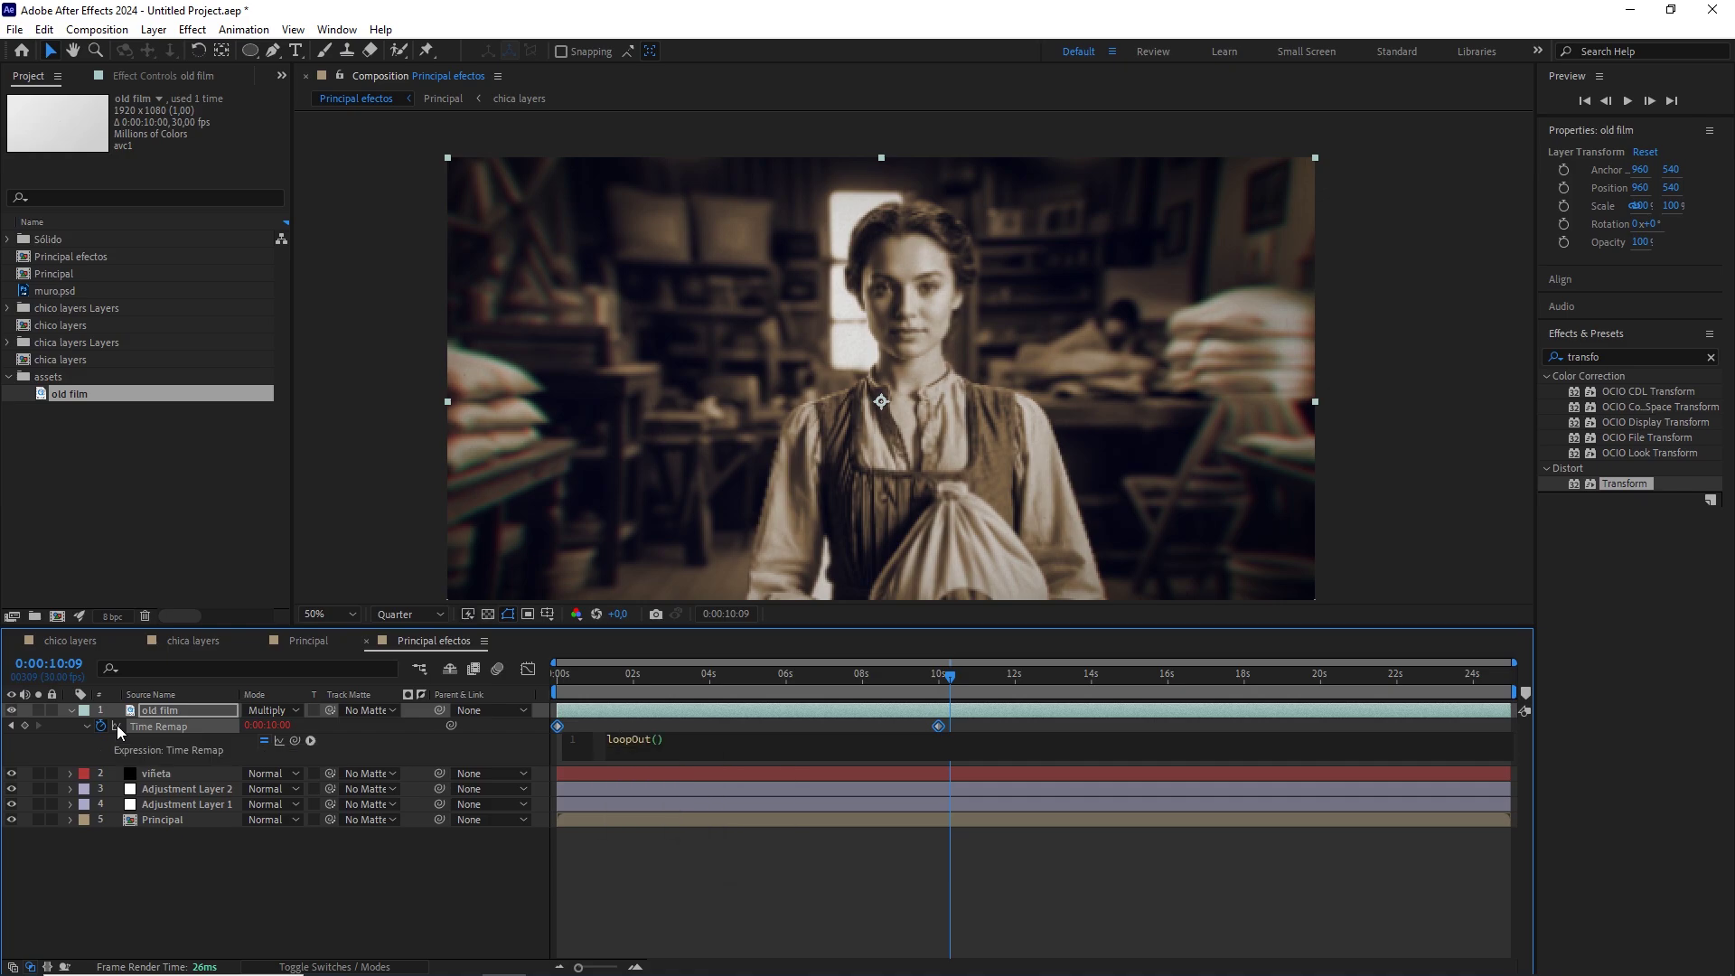
{"action": "left_click", "coordinate": [374, 898]}
{"action": "left_click_drag", "start_coordinate": [940, 672], "coordinate": [985, 679]}
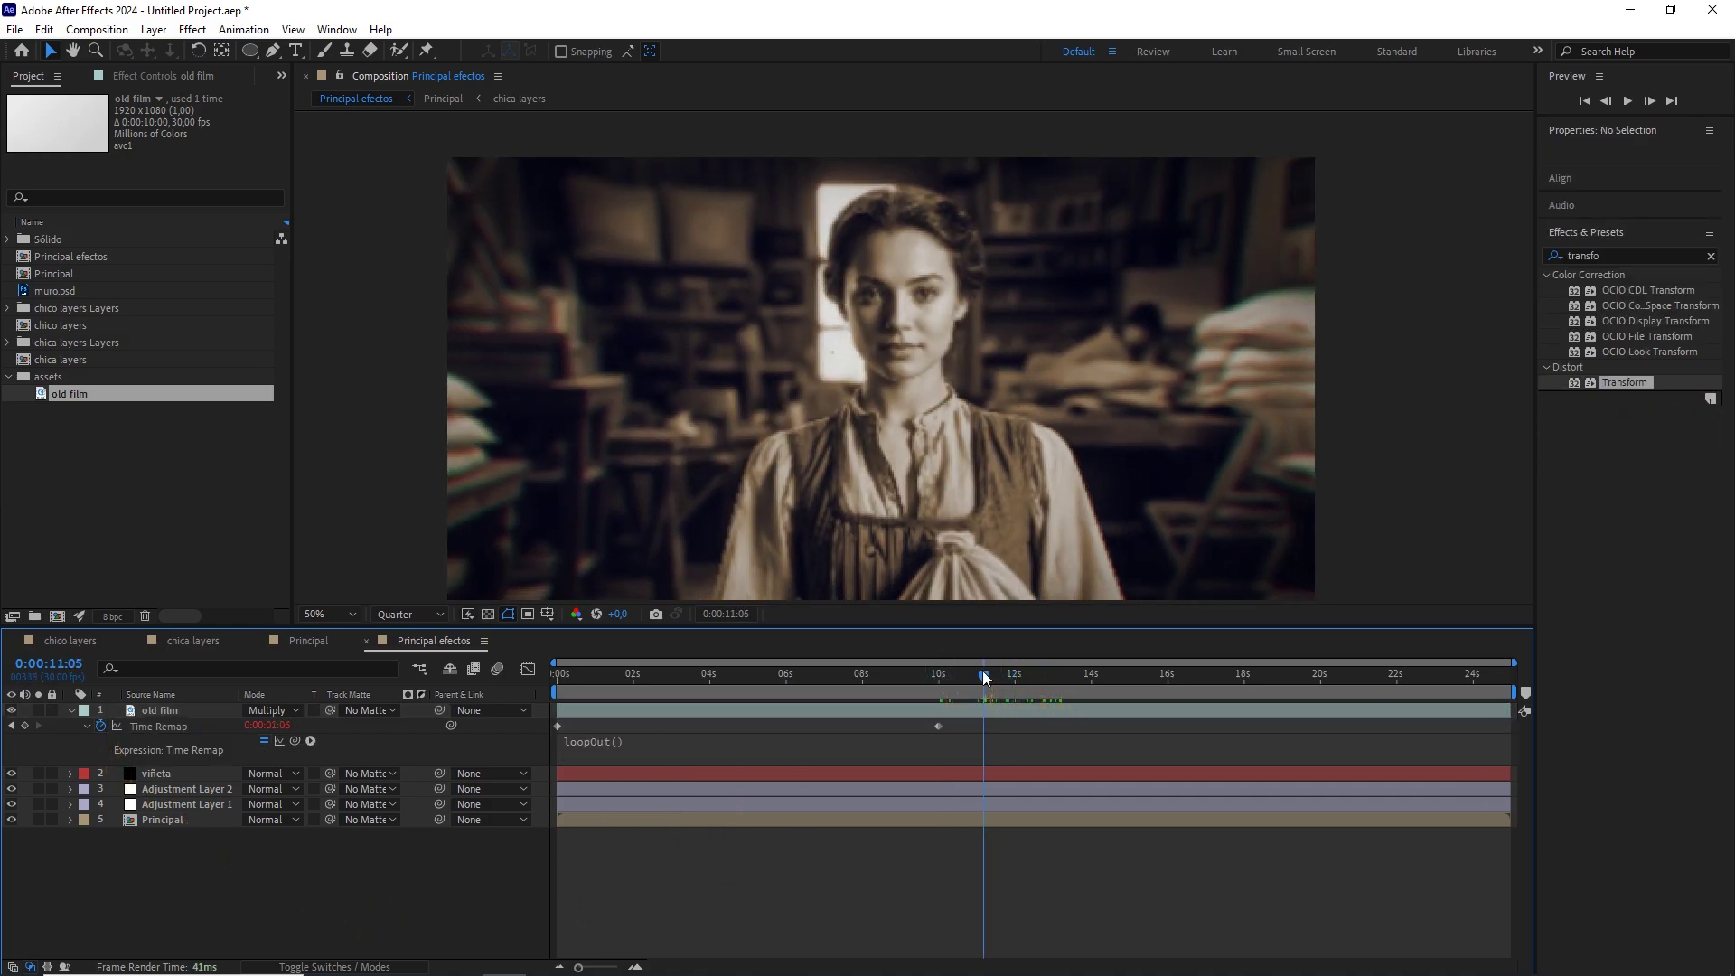
Compare the girl's scene with the old film layer hidden and shown.
{"action": "left_click", "coordinate": [167, 711]}
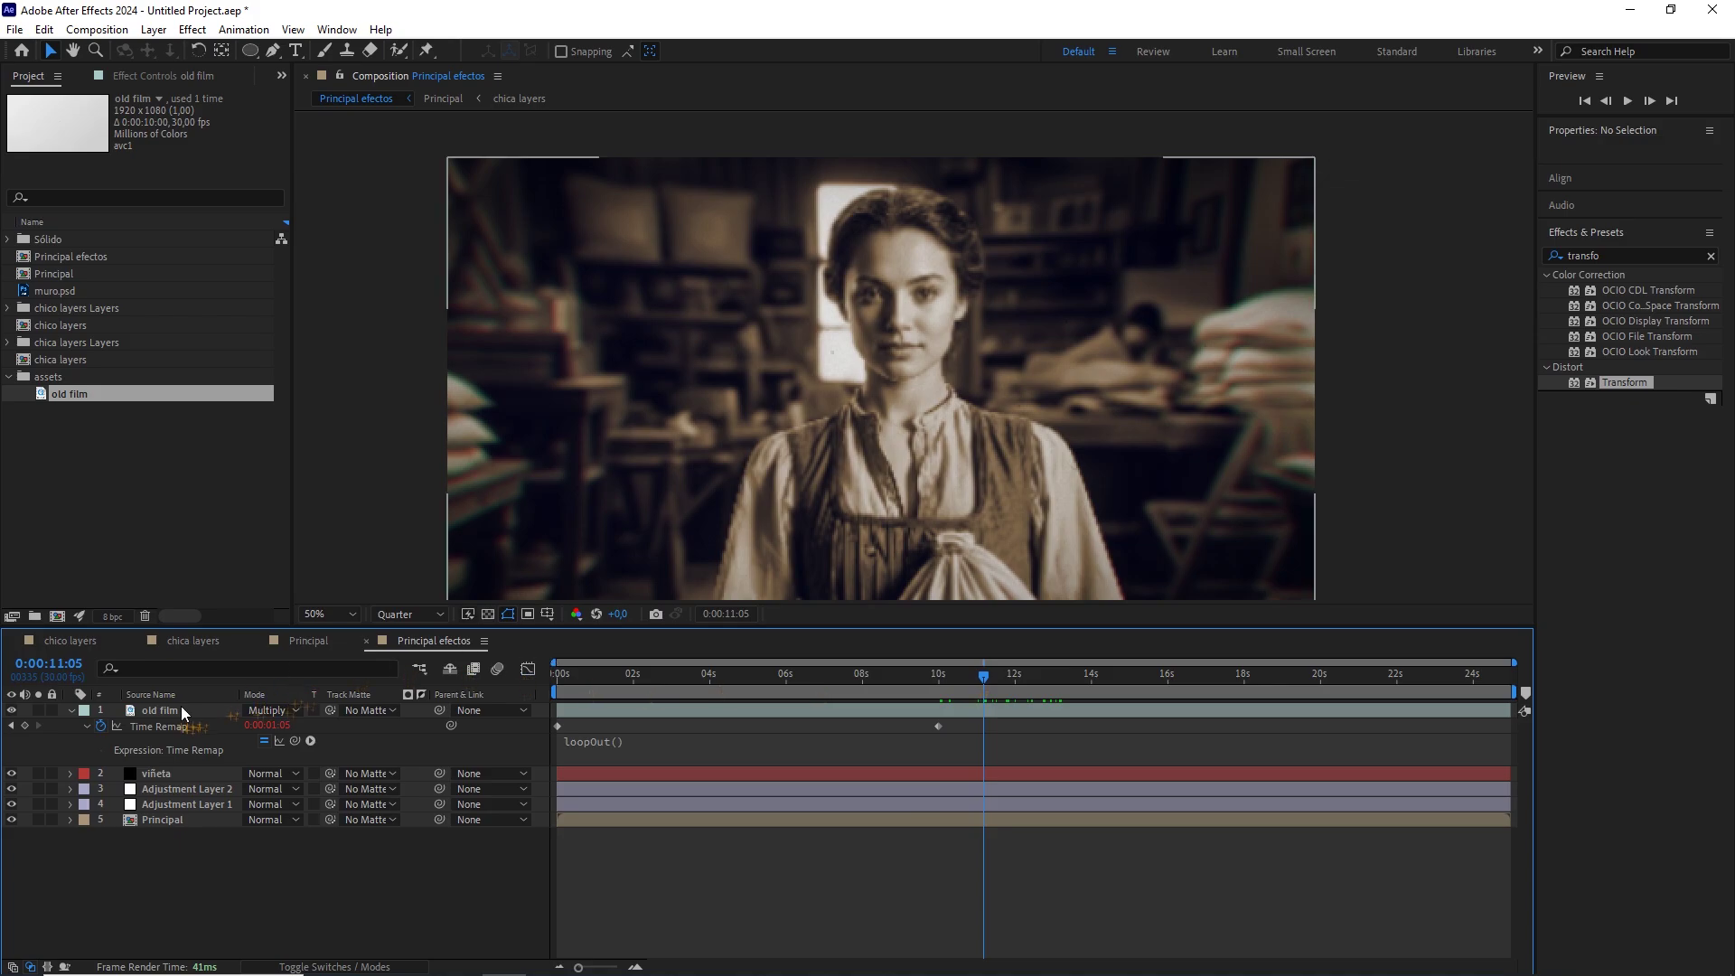
{"action": "left_click", "coordinate": [14, 712]}
{"action": "left_click", "coordinate": [13, 711]}
{"action": "left_click", "coordinate": [12, 711]}
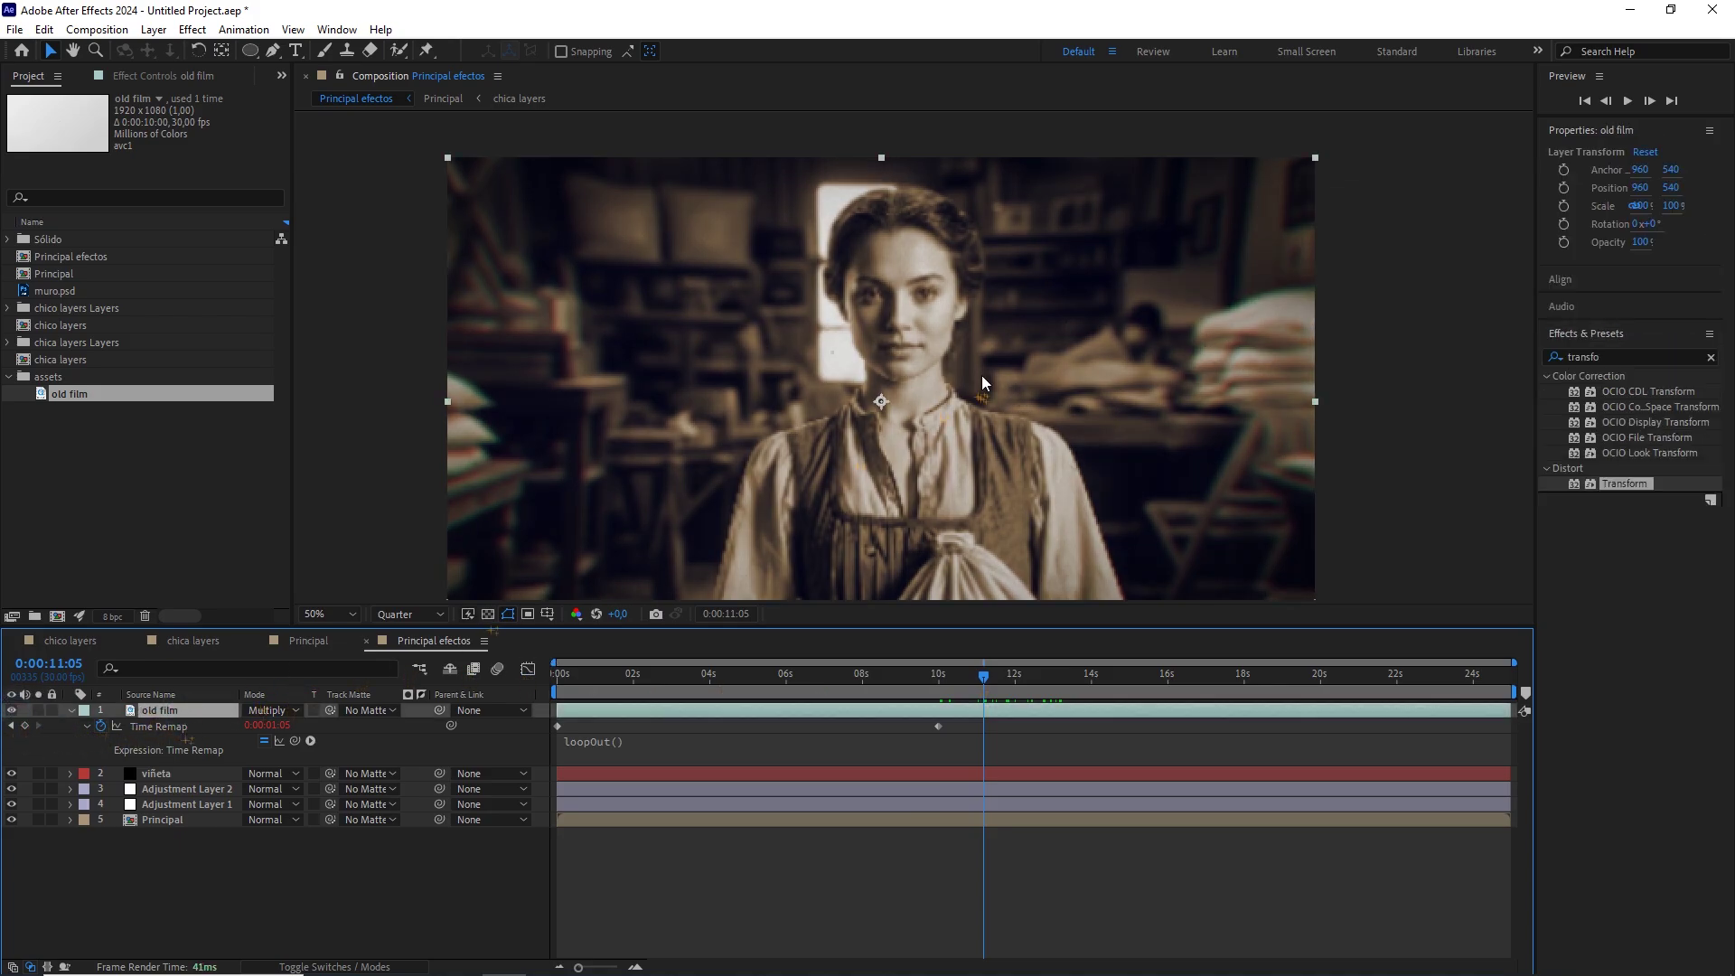
{"action": "left_click_drag", "start_coordinate": [931, 409], "coordinate": [962, 357]}
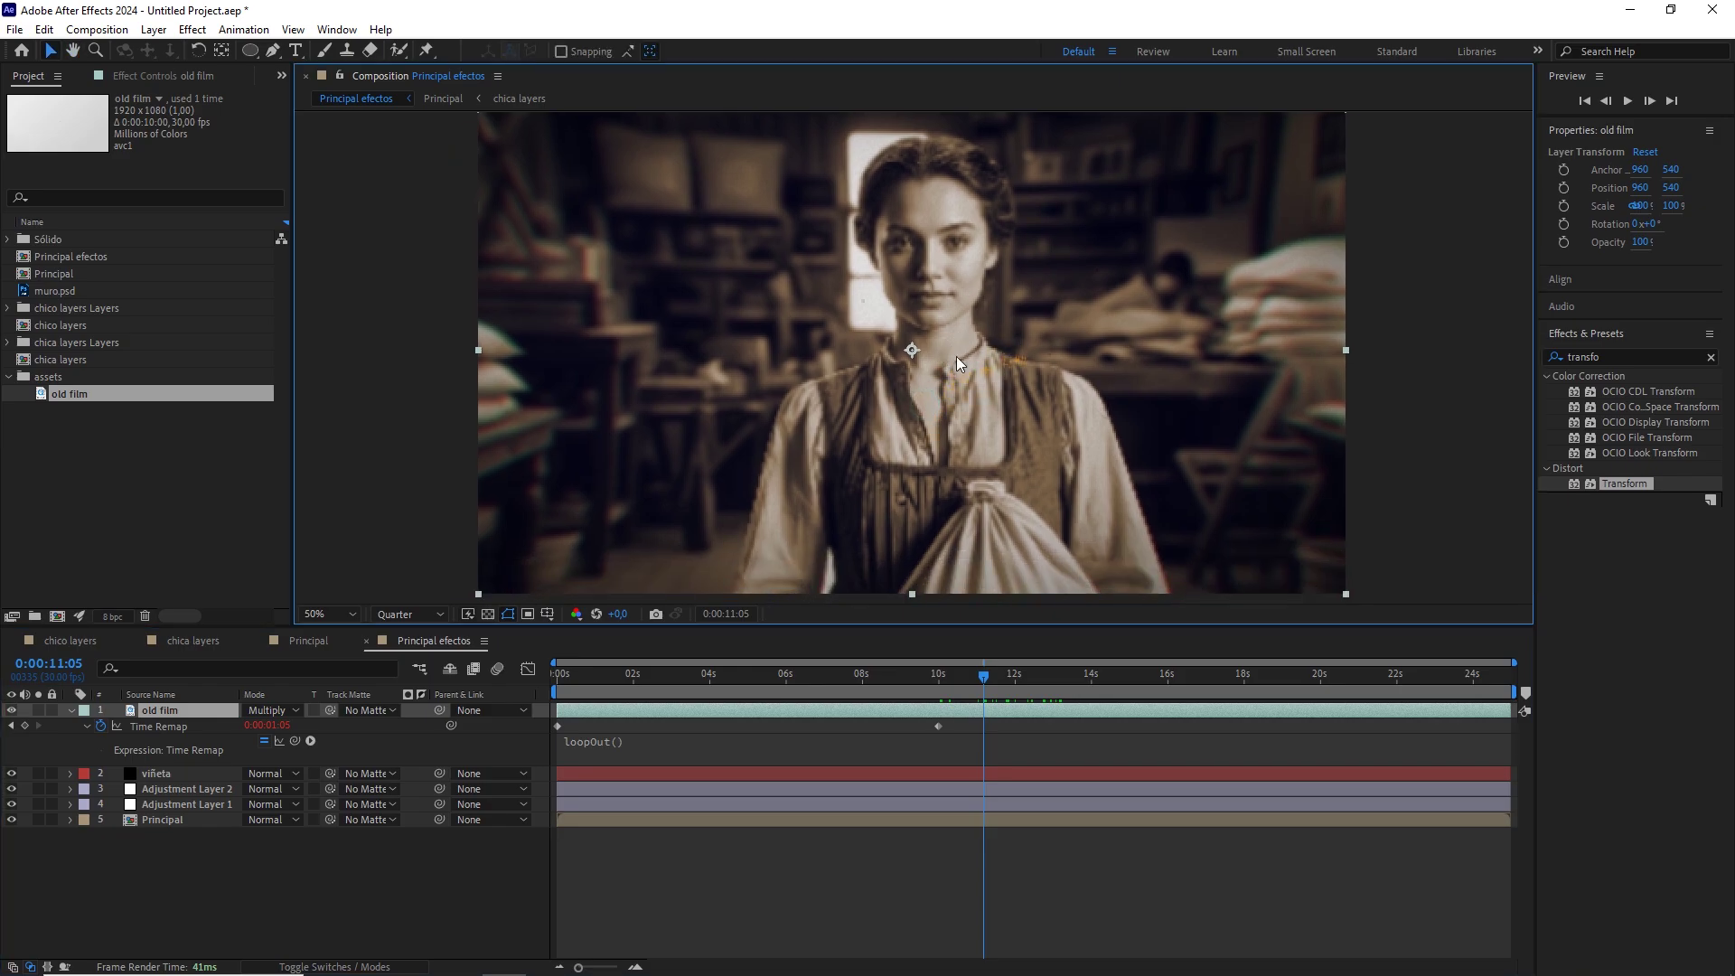
Apply the Levels effect to the old film layer and set its Input White to 238.
{"action": "left_click", "coordinate": [151, 711]}
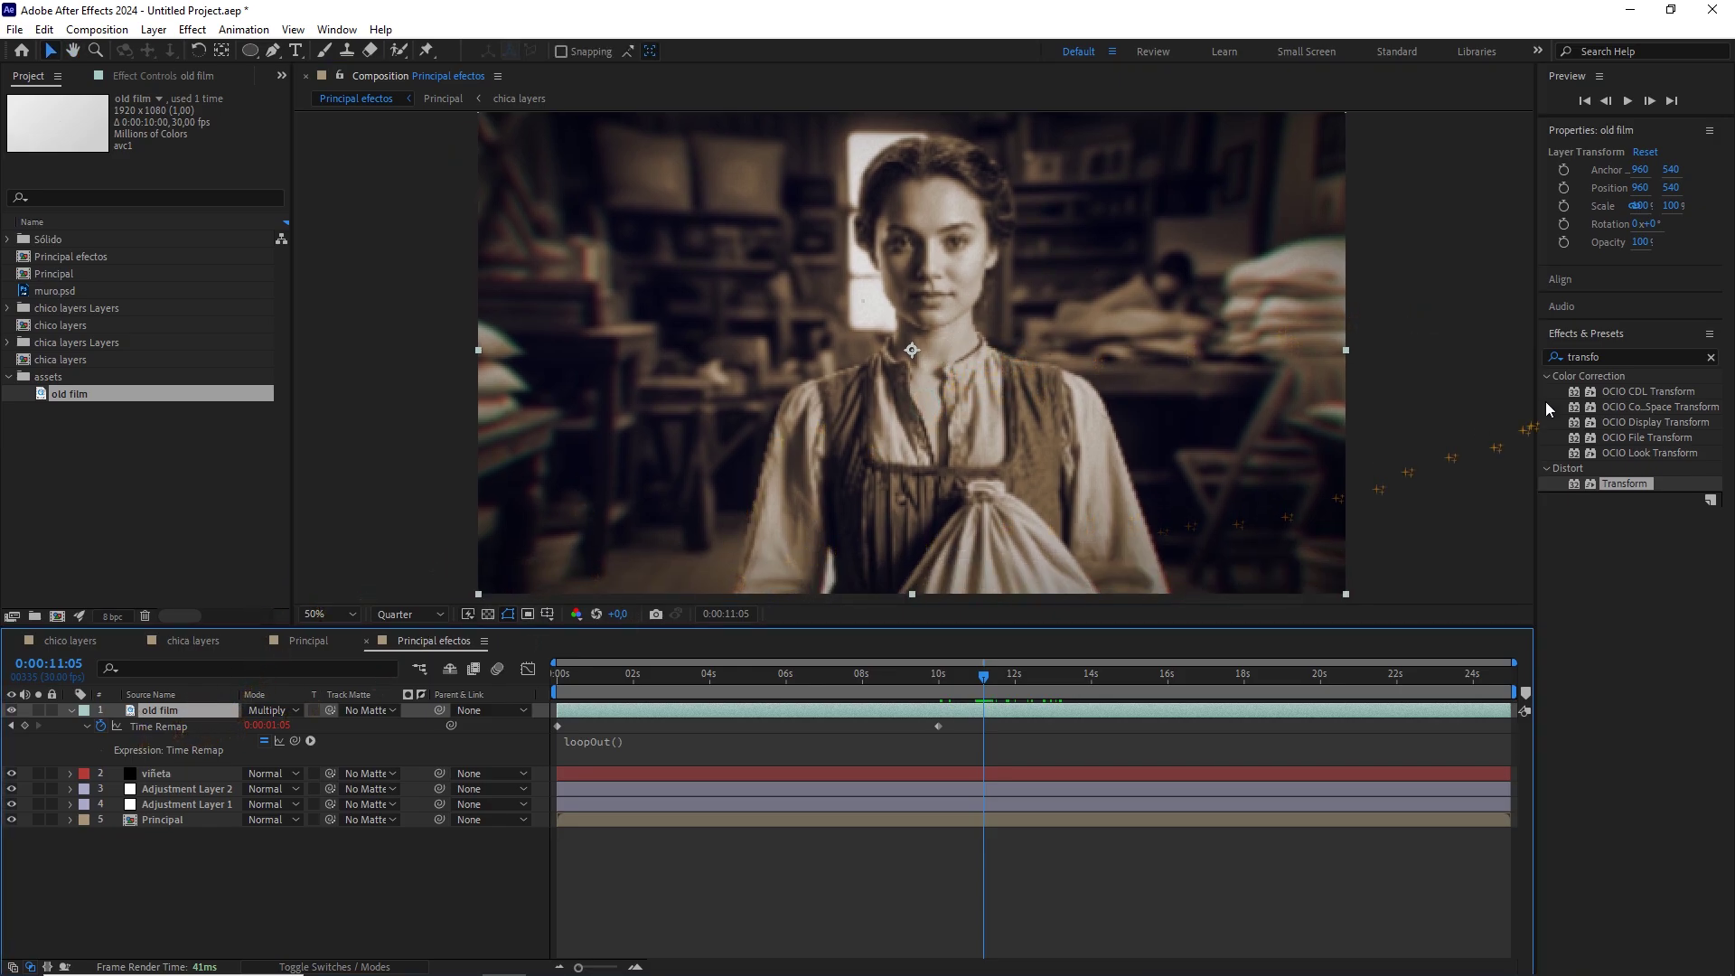
{"action": "left_click", "coordinate": [1555, 357]}
{"action": "type", "text": "leve"}
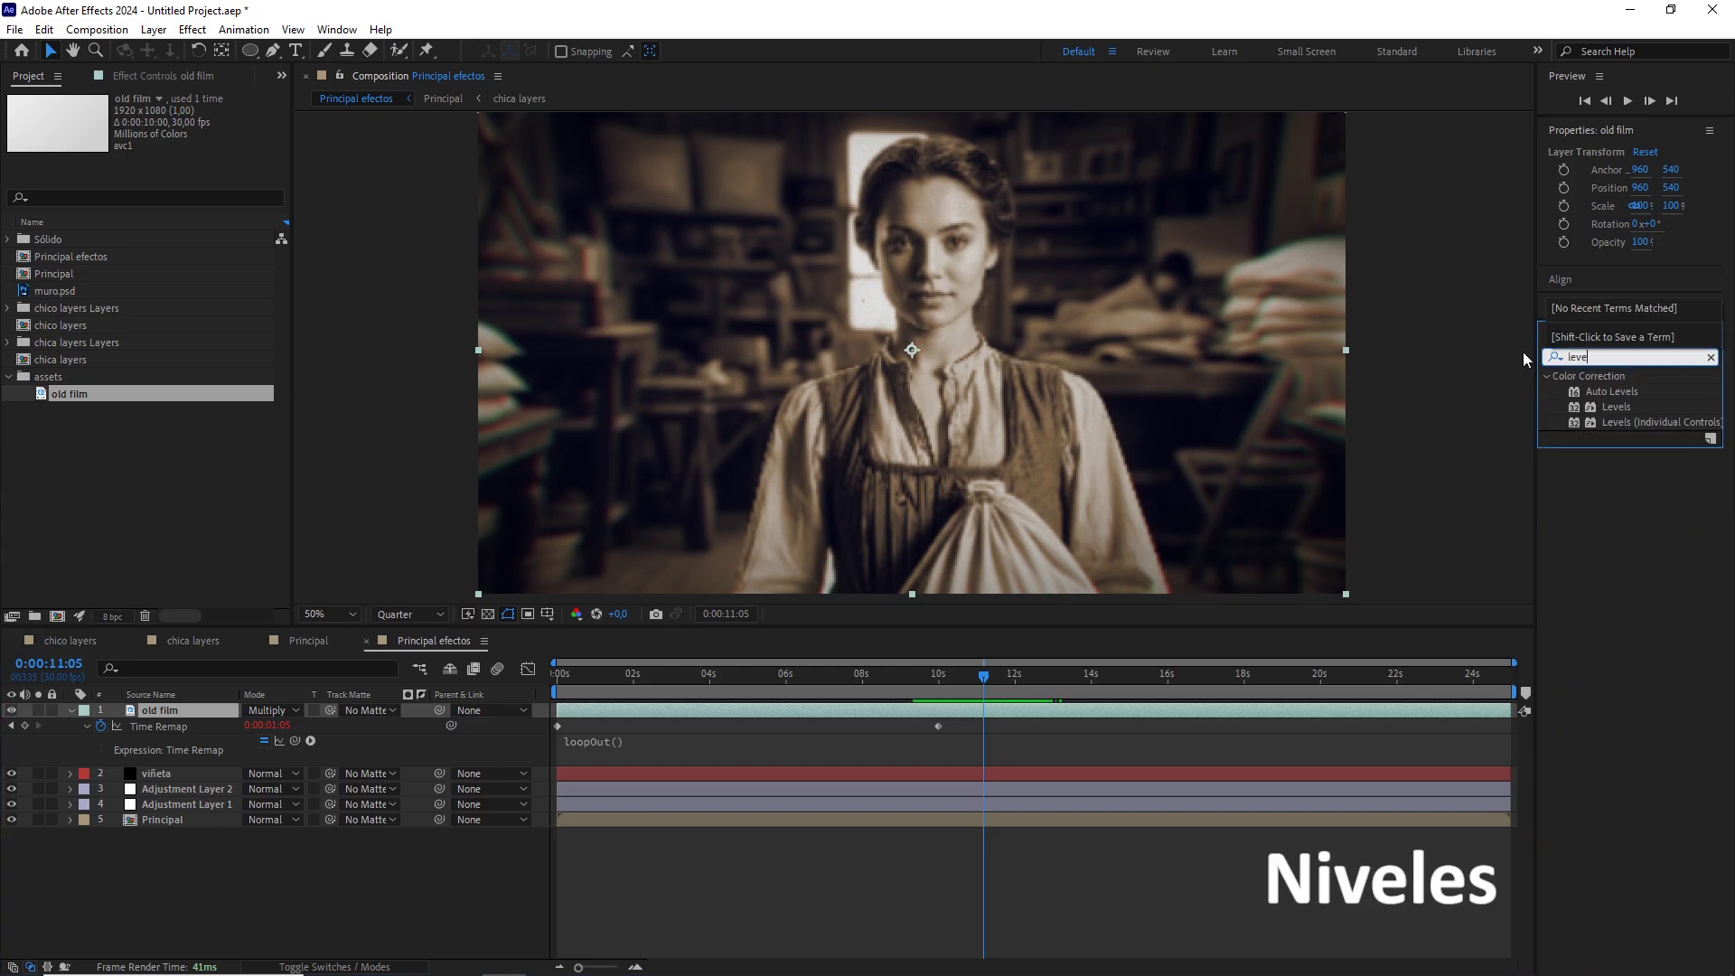
{"action": "left_click_drag", "start_coordinate": [1617, 407], "coordinate": [165, 714]}
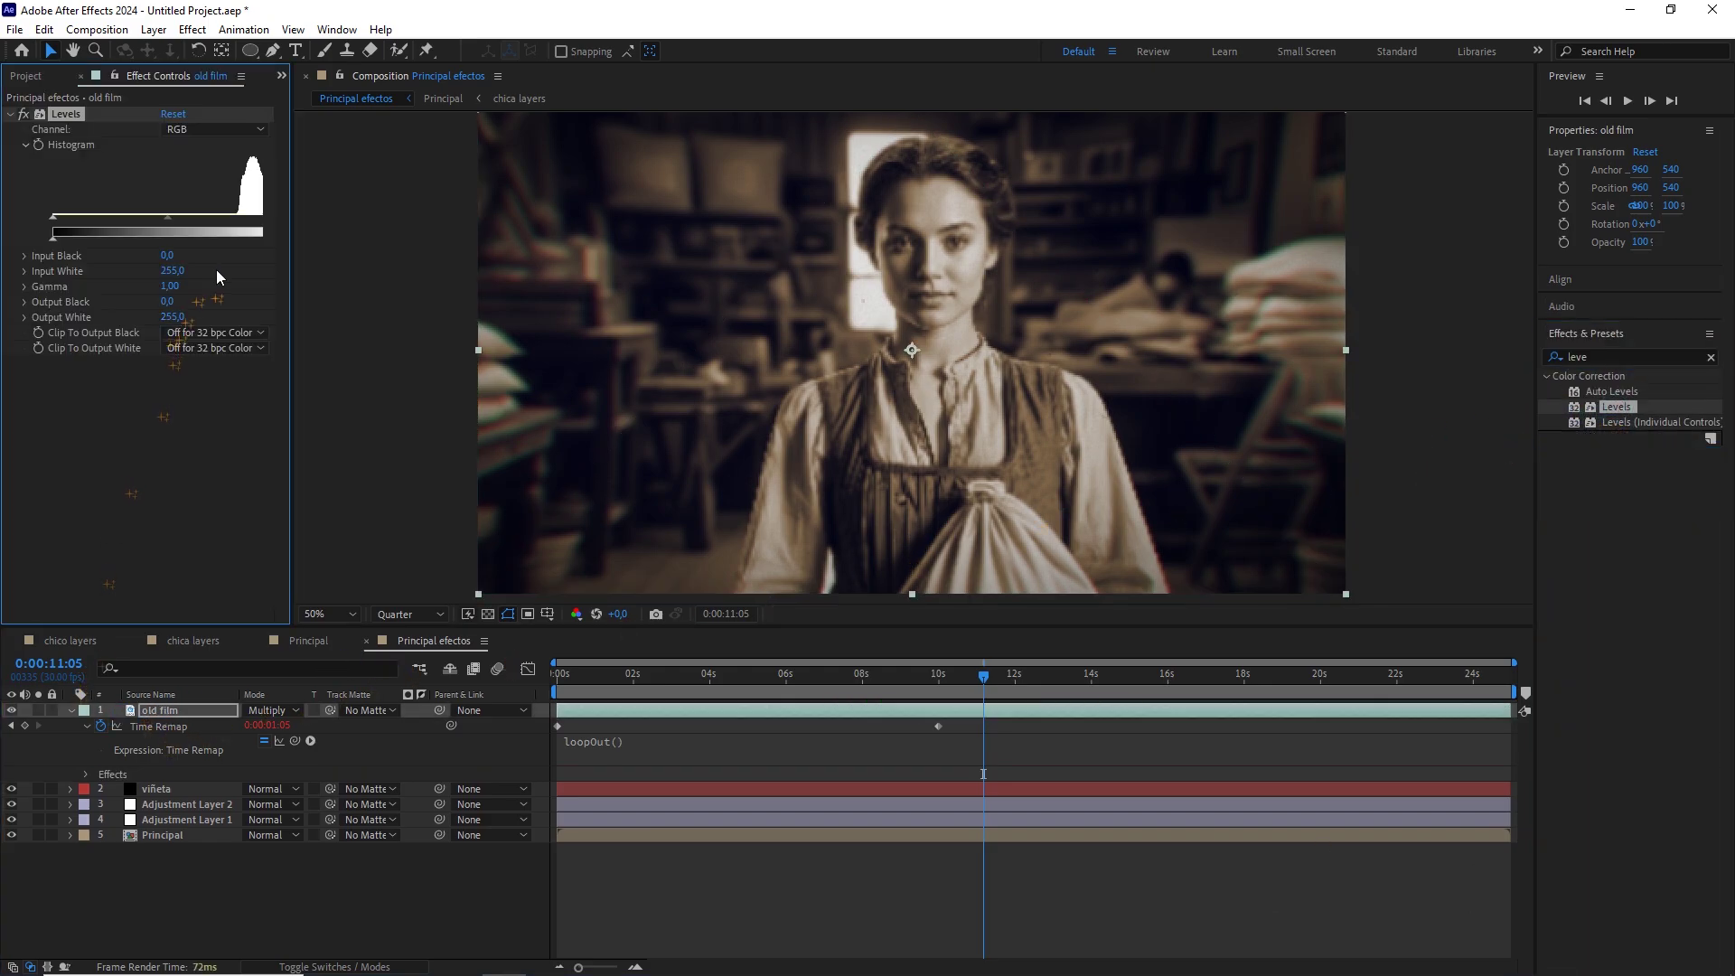
{"action": "left_click_drag", "start_coordinate": [287, 267], "coordinate": [350, 244]}
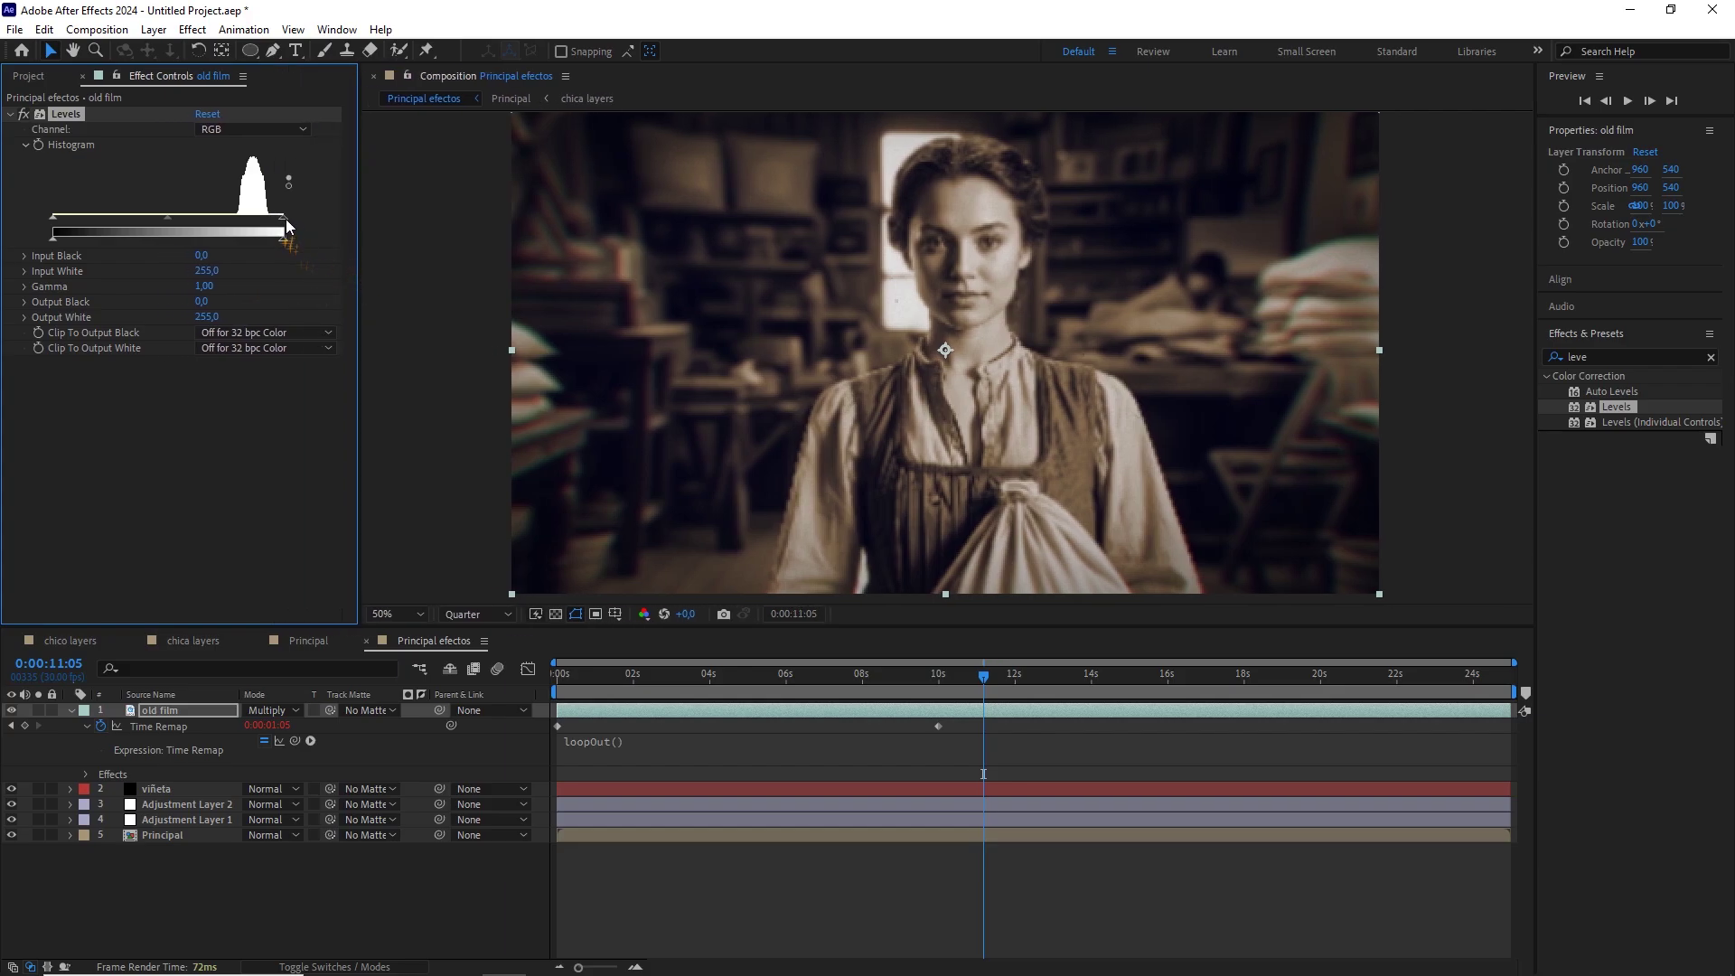
{"action": "mouse_move", "coordinate": [279, 224]}
{"action": "left_mouse_down"}
{"action": "mouse_move", "coordinate": [230, 226]}
{"action": "mouse_move", "coordinate": [293, 226]}
{"action": "mouse_move", "coordinate": [271, 222]}
{"action": "left_mouse_up"}
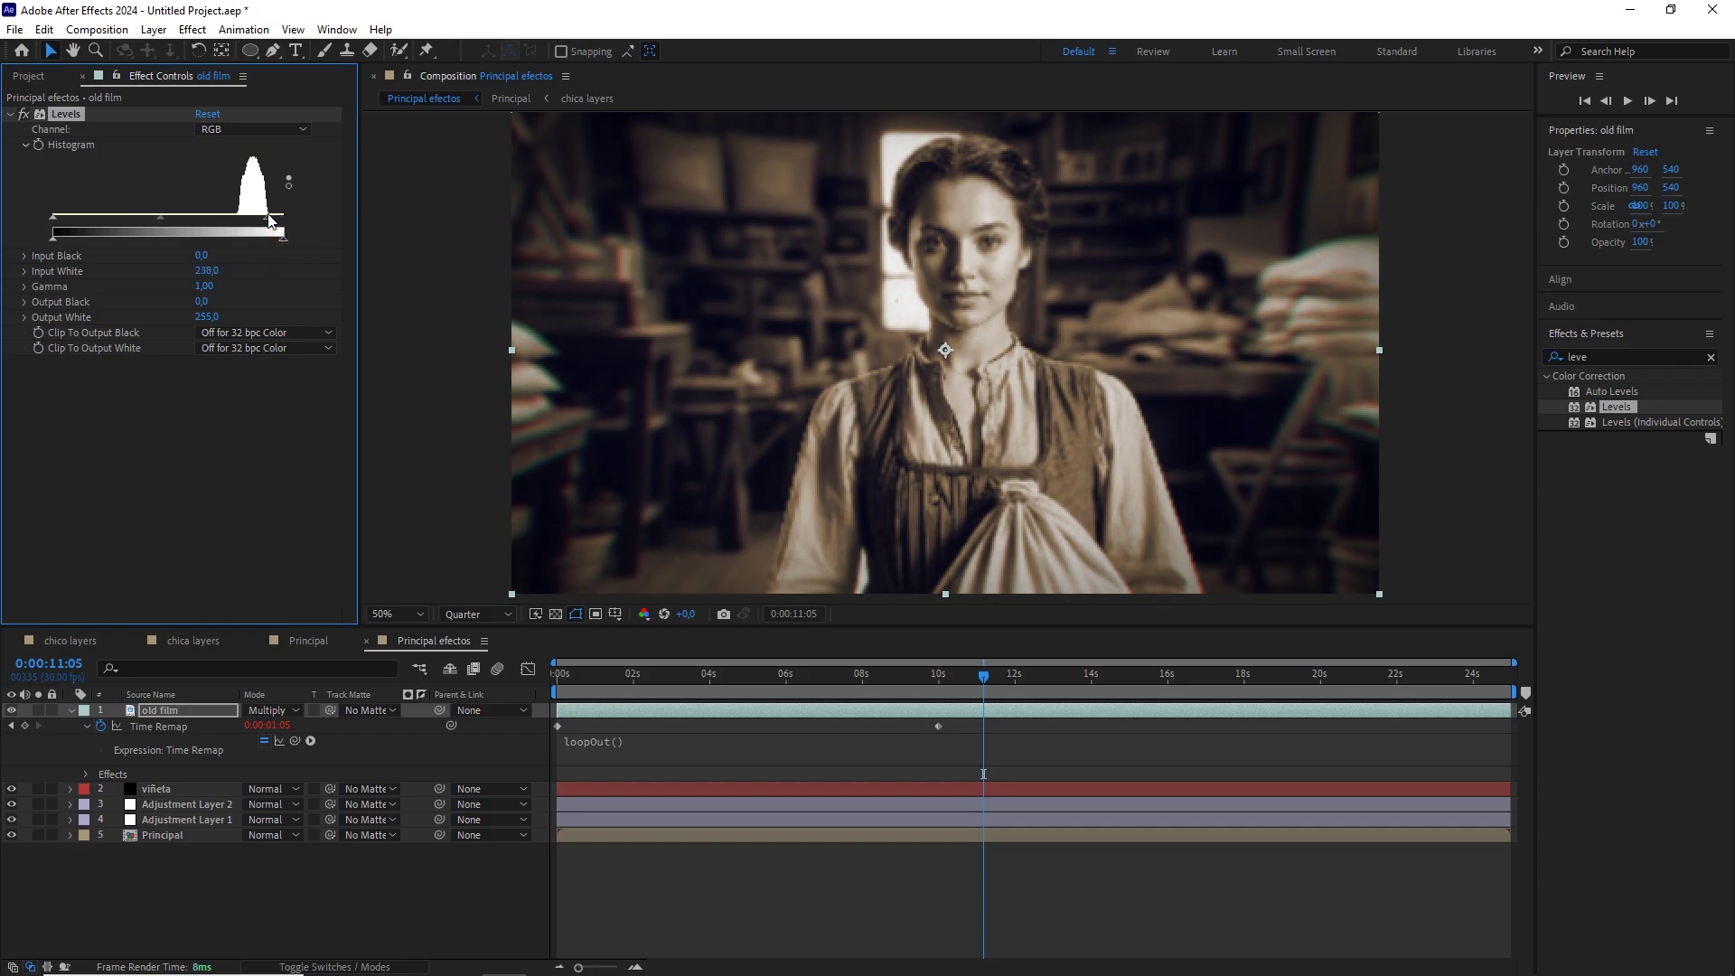
Compare the image with the Levels effect off and on, and return to the start of the composition.
{"action": "left_click", "coordinate": [24, 115]}
{"action": "left_click", "coordinate": [22, 115]}
{"action": "left_click_drag", "start_coordinate": [830, 678], "coordinate": [547, 669]}
{"action": "left_click", "coordinate": [507, 876]}
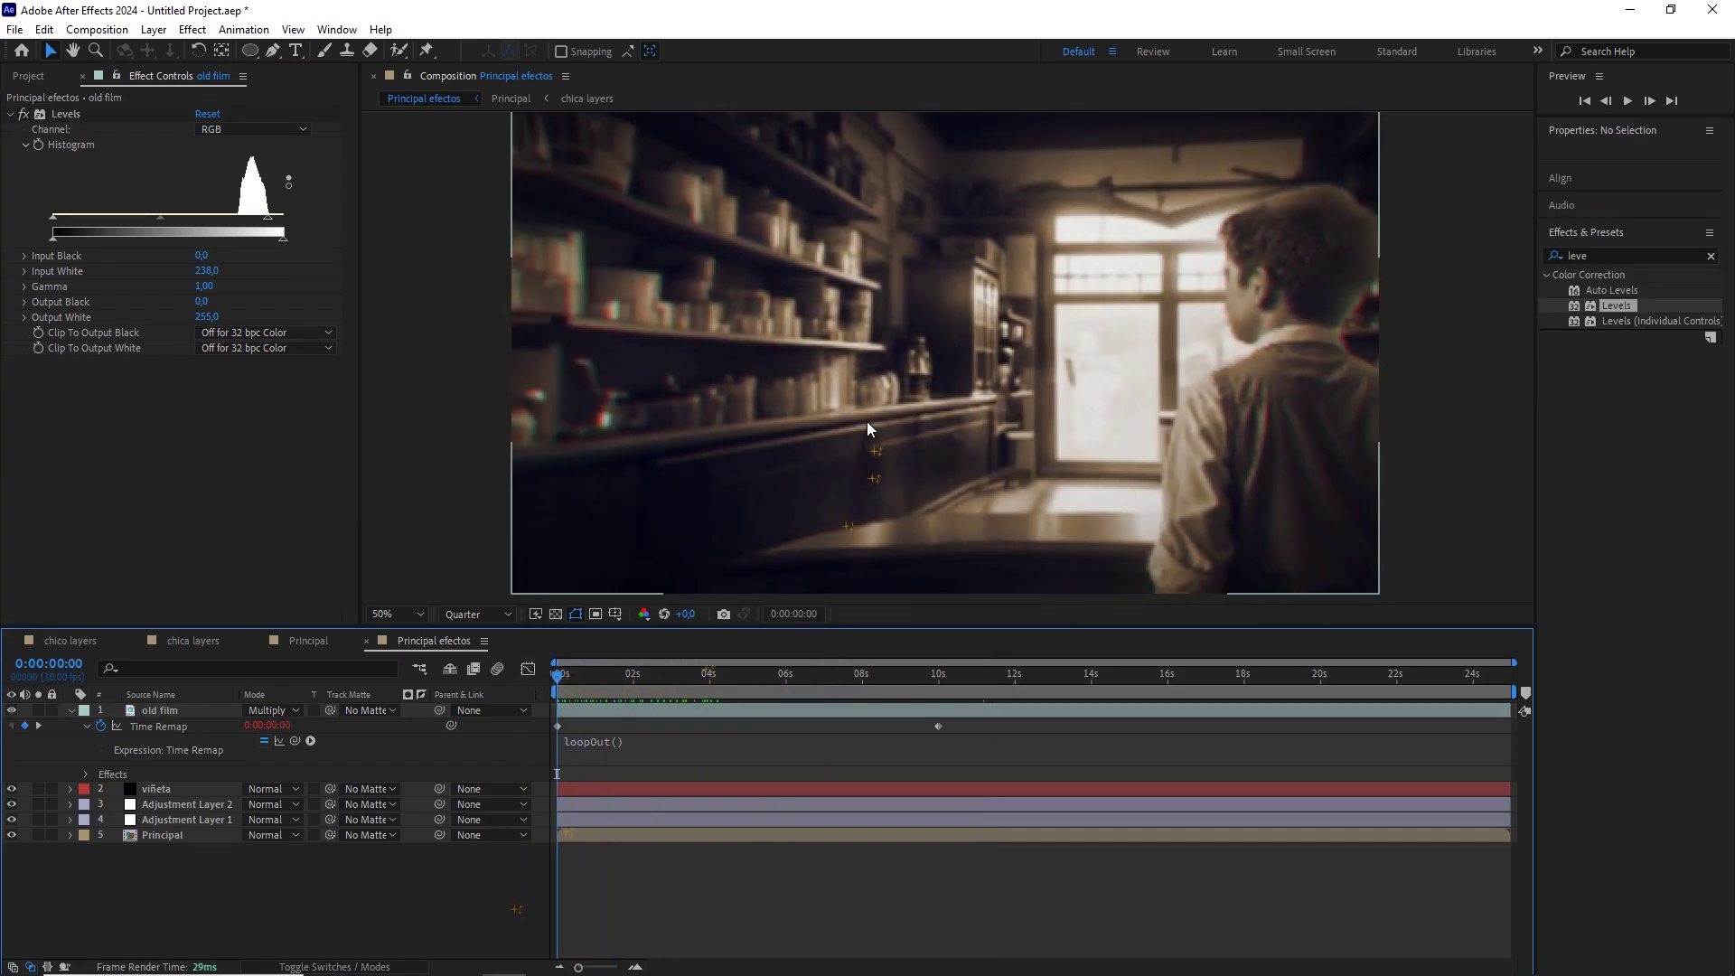
Inspect the layers in the chico layers and chica layers compositions and return to Principal efectos.
{"action": "left_click", "coordinate": [74, 640]}
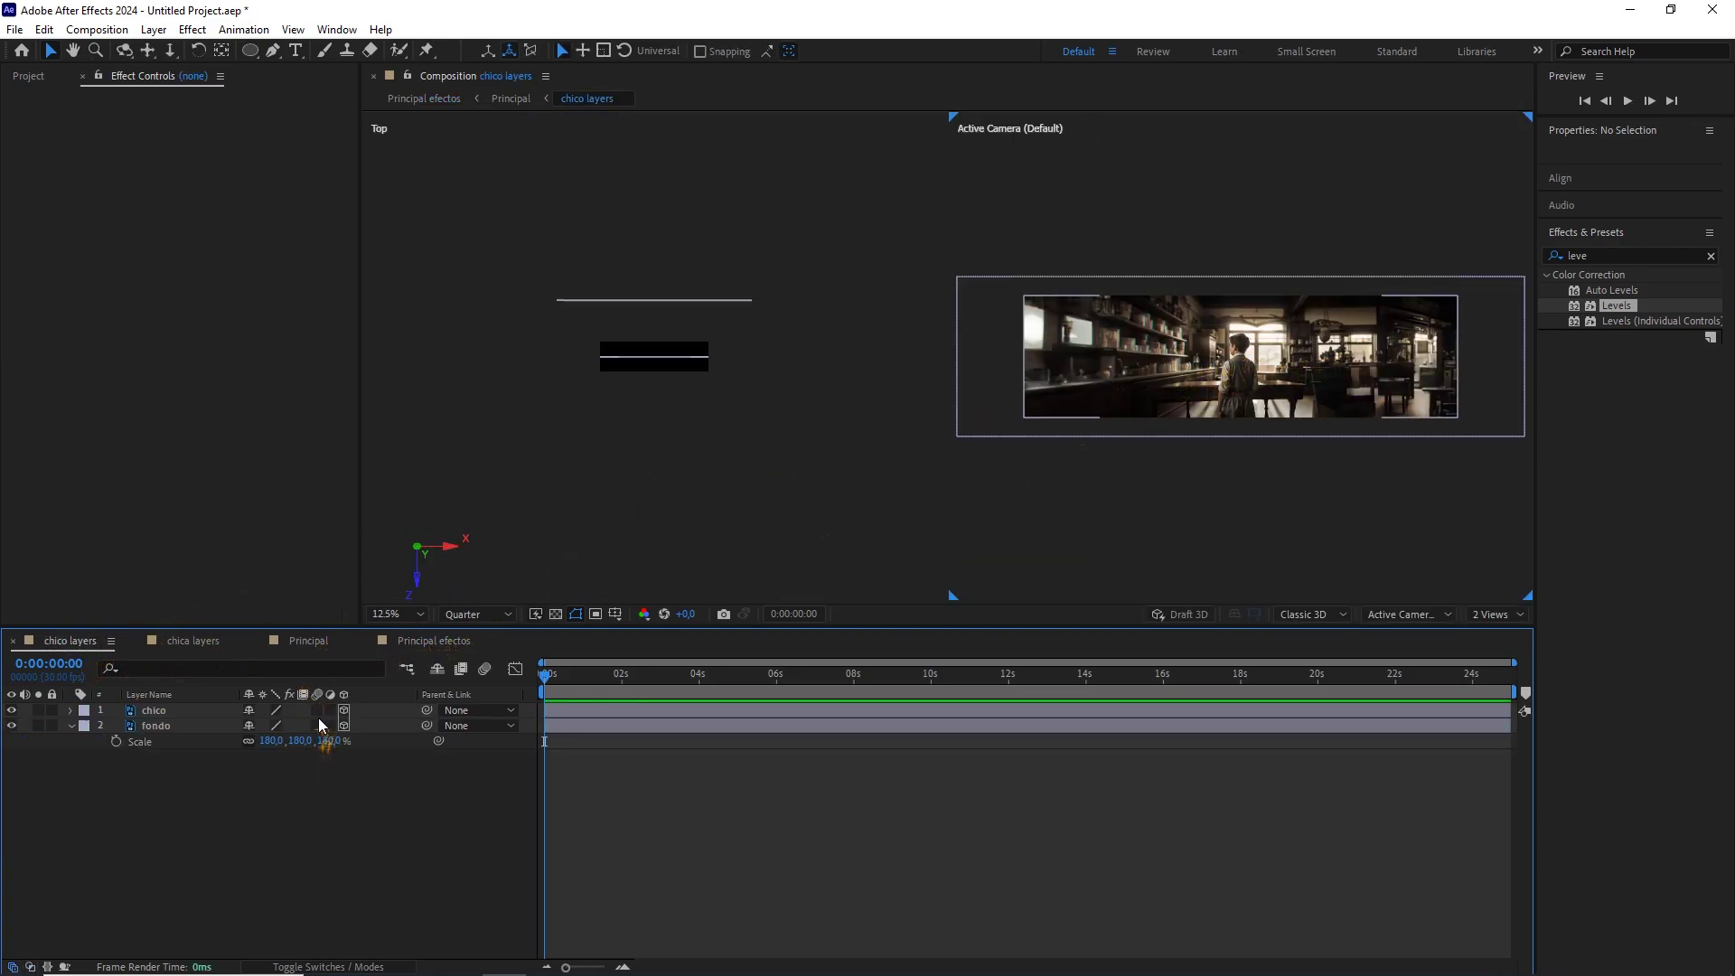
{"action": "left_click", "coordinate": [192, 639]}
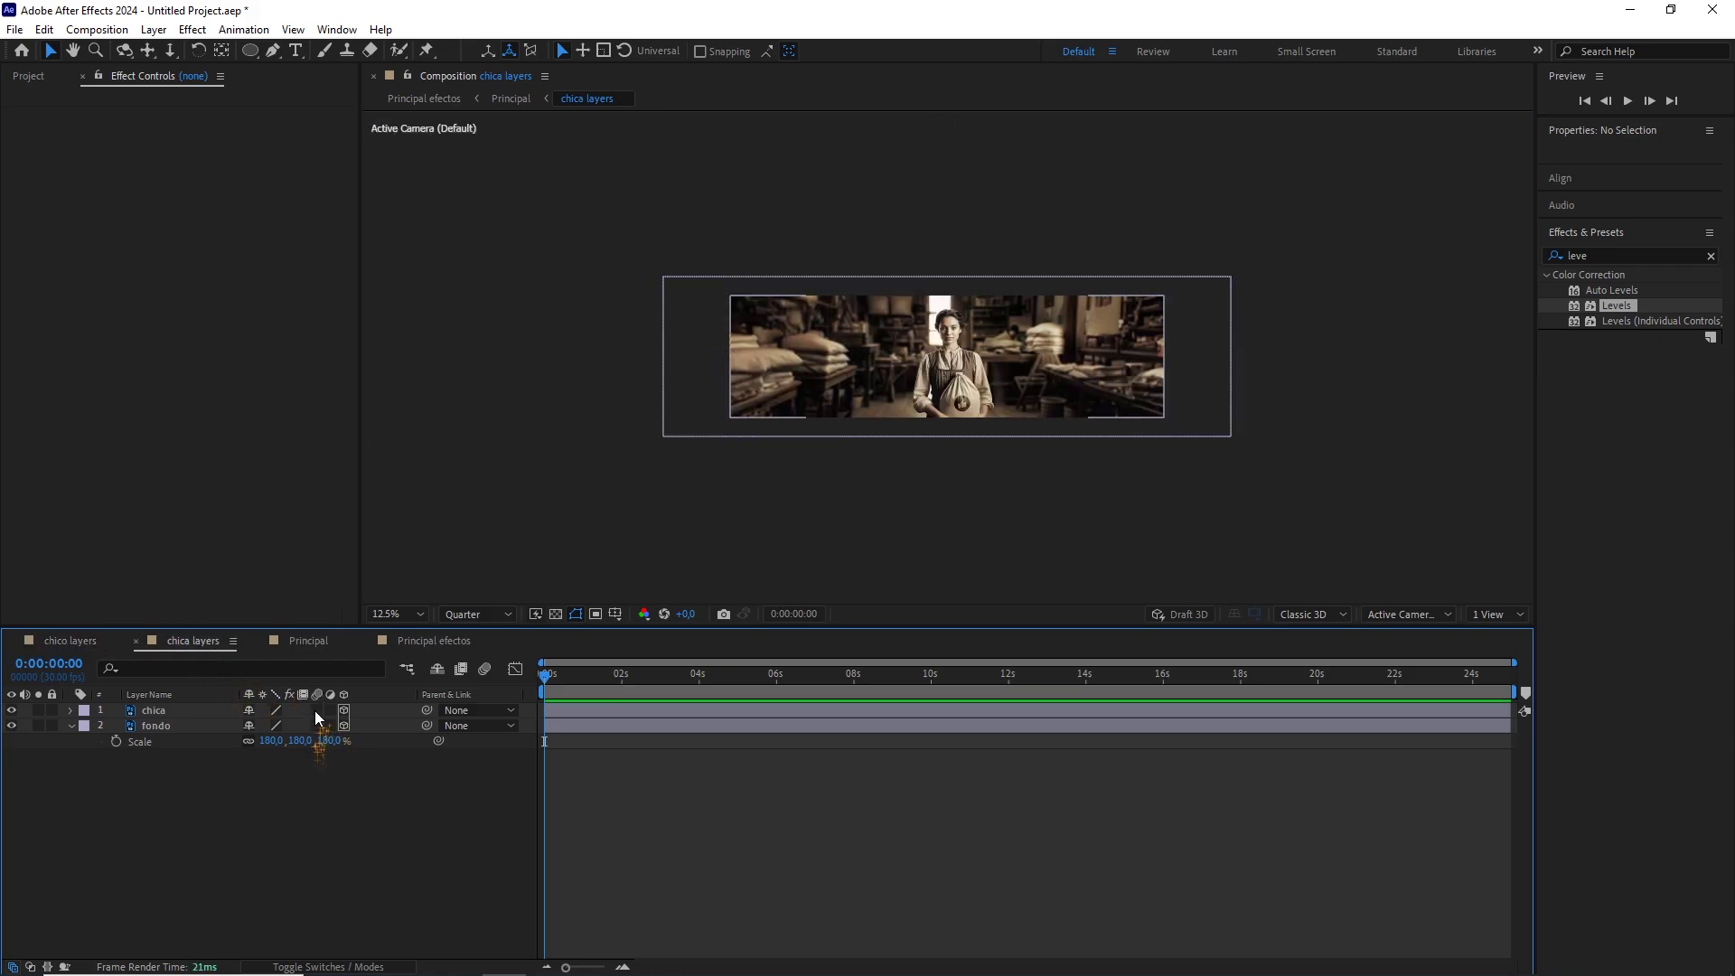
{"action": "left_click", "coordinate": [426, 642]}
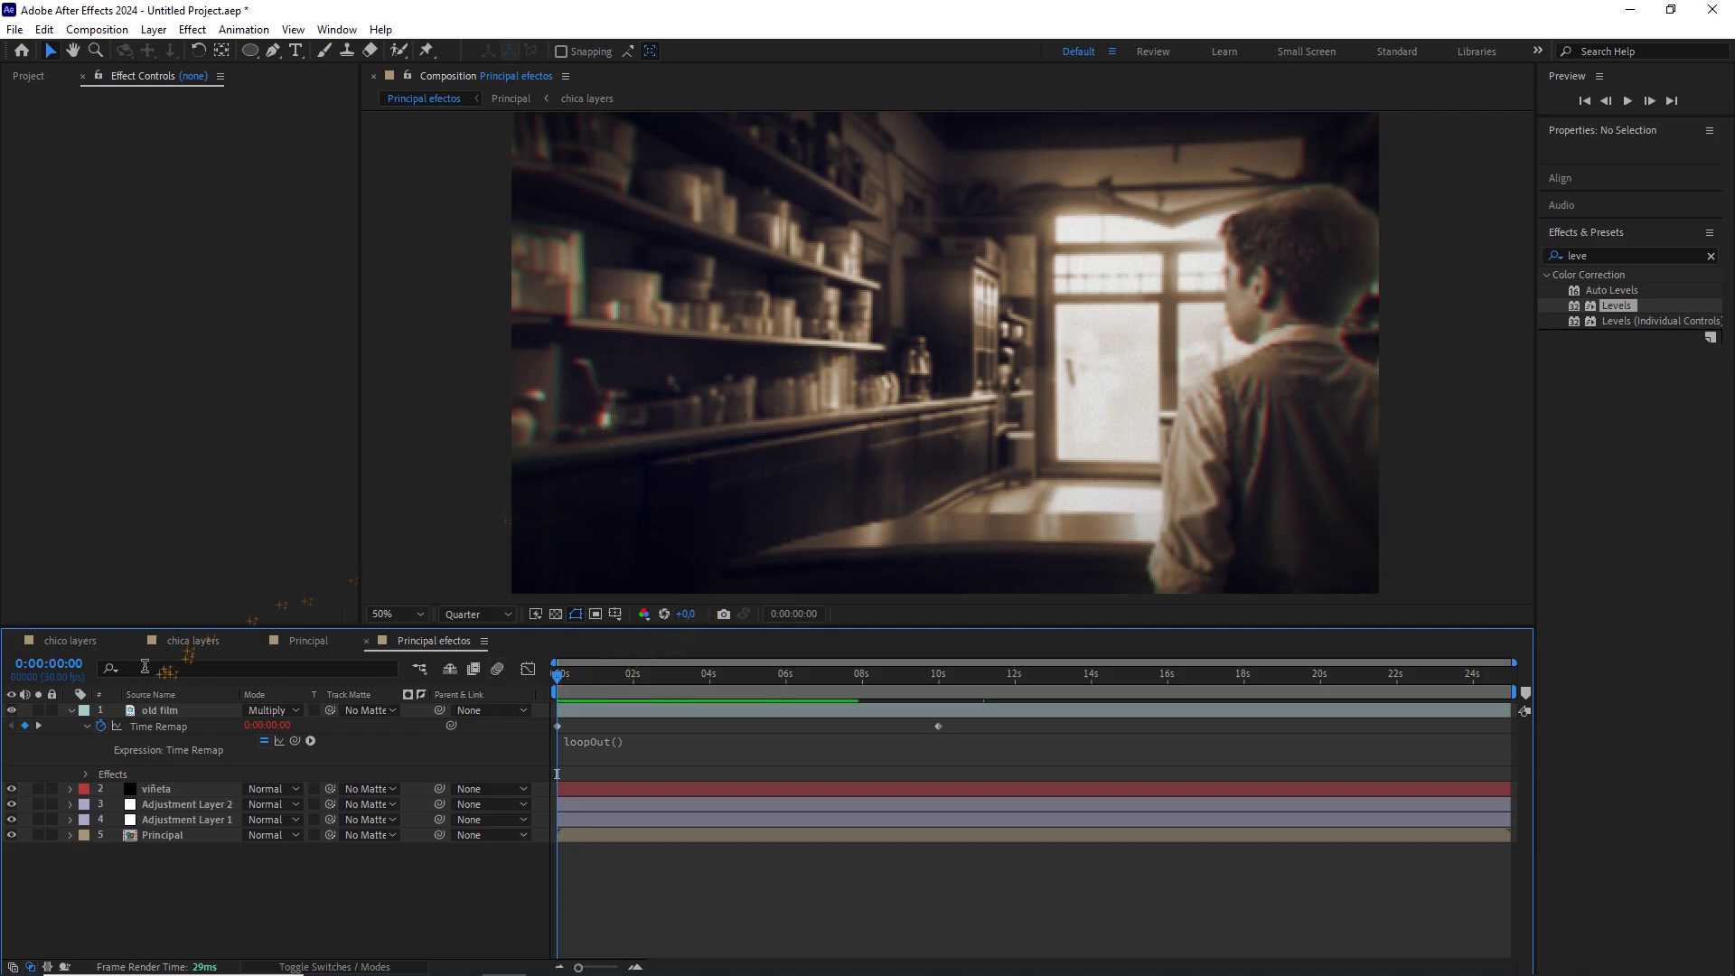
Collapse the old film layer, fit the composition in the viewer and preview the finished scene from 0:00:00:00.
{"action": "left_click", "coordinate": [70, 710]}
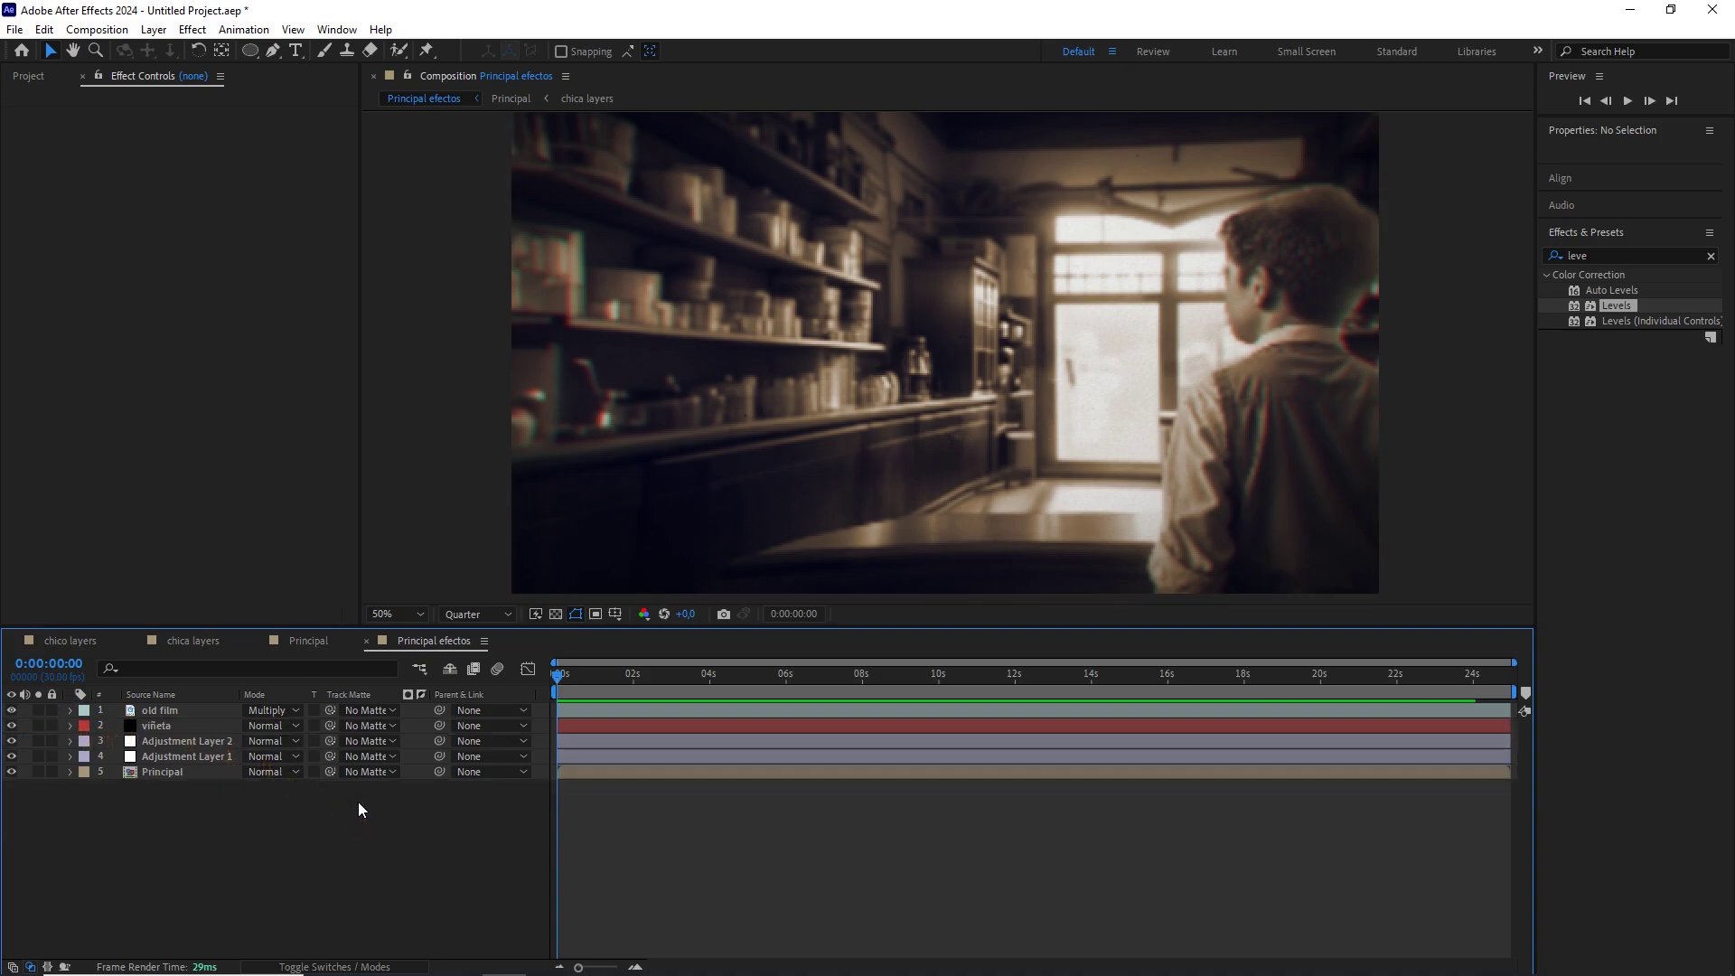
{"action": "left_click", "coordinate": [397, 614]}
{"action": "left_click", "coordinate": [402, 638]}
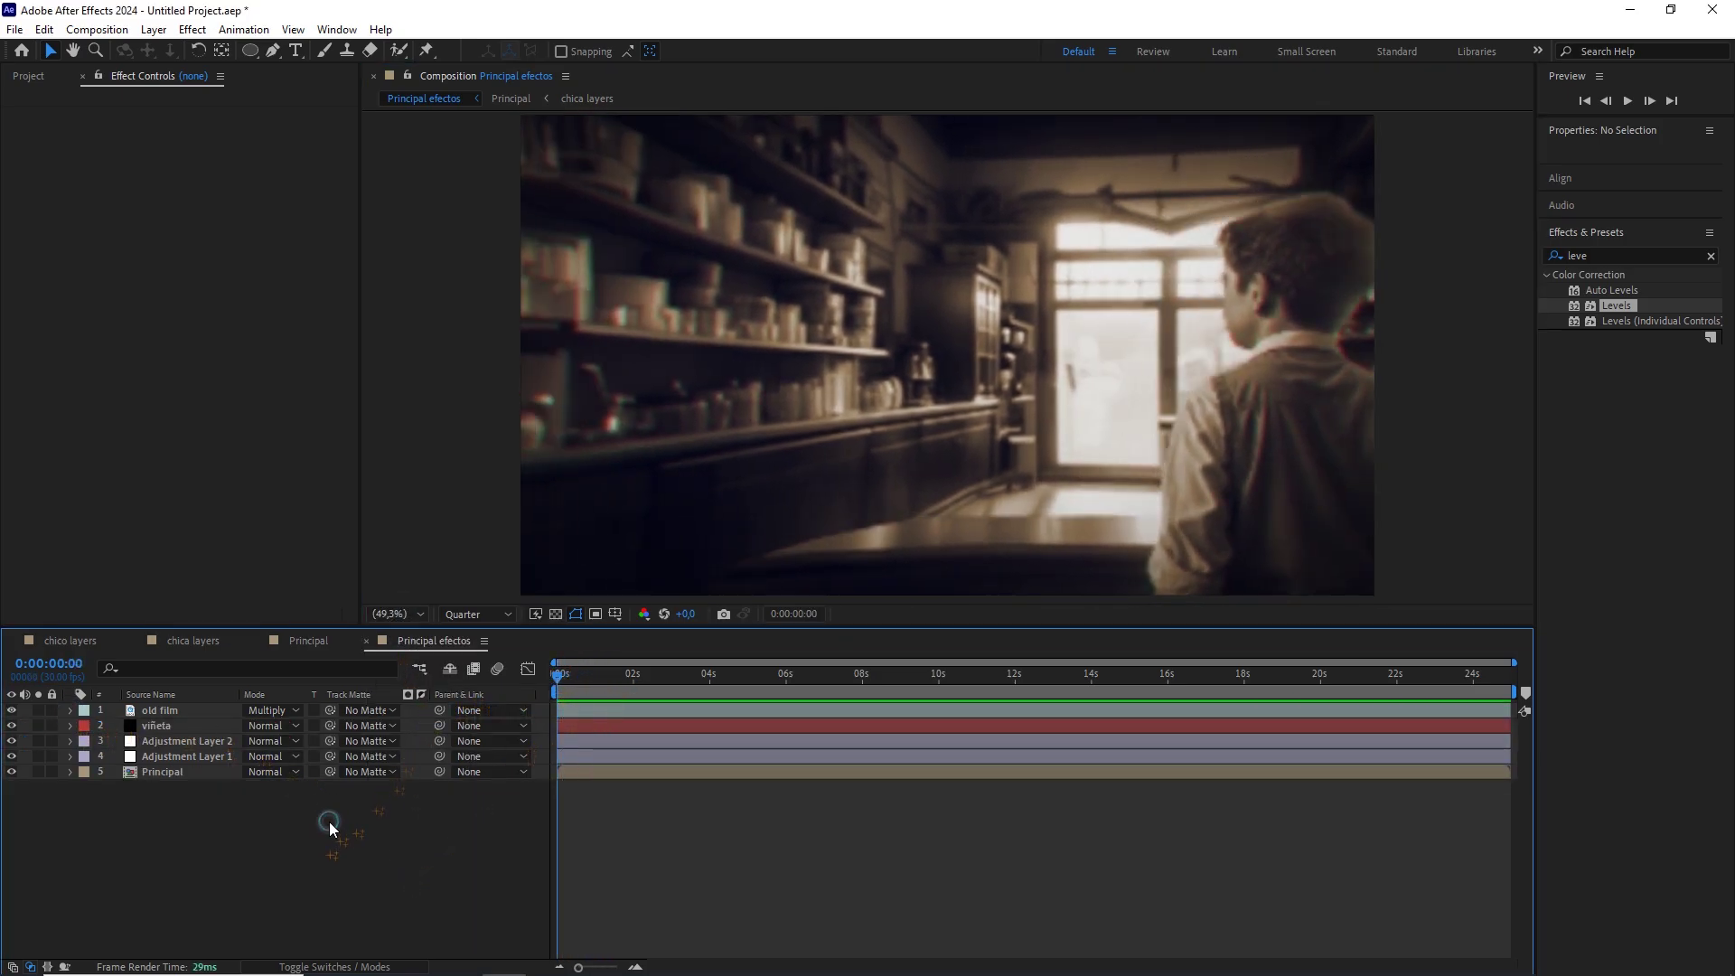
{"action": "key", "text": "space"}
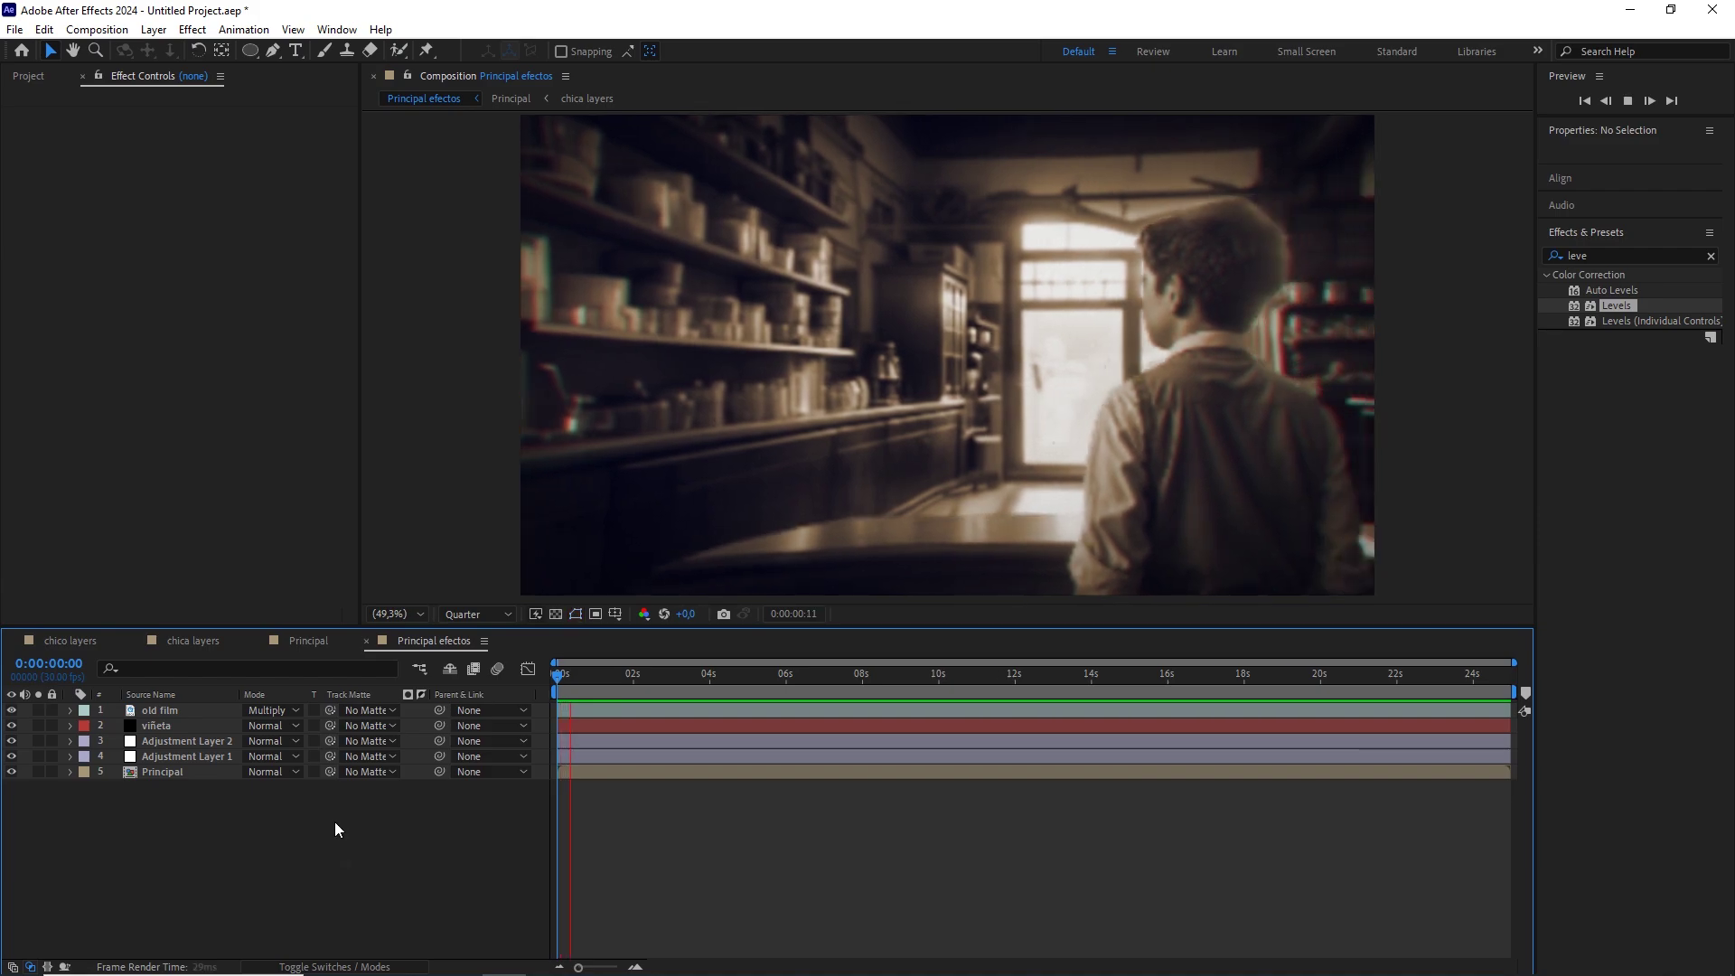